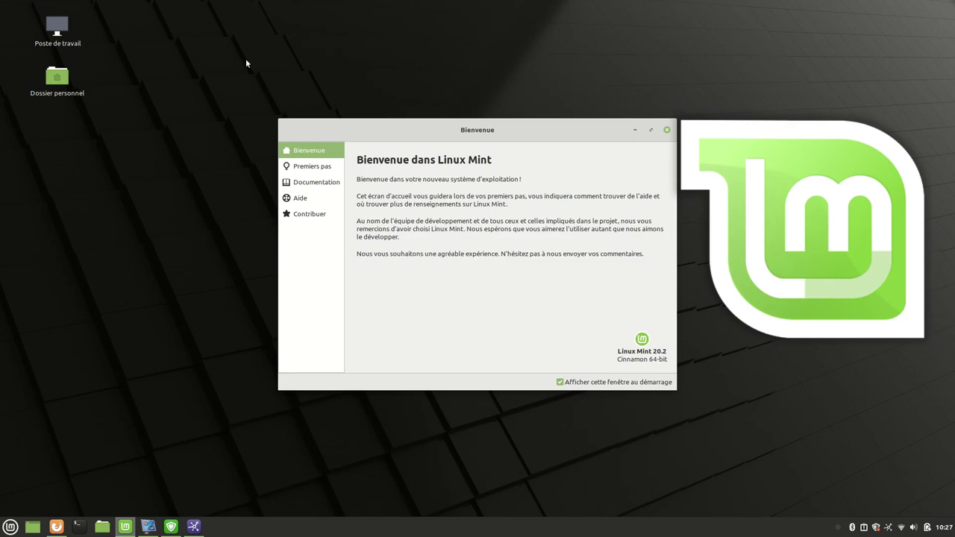
Move the Bienvenue window, untick 'Afficher cette fenêtre au démarrage', and close the window.
{"action": "left_click_drag", "start_coordinate": [485, 137], "coordinate": [472, 80]}
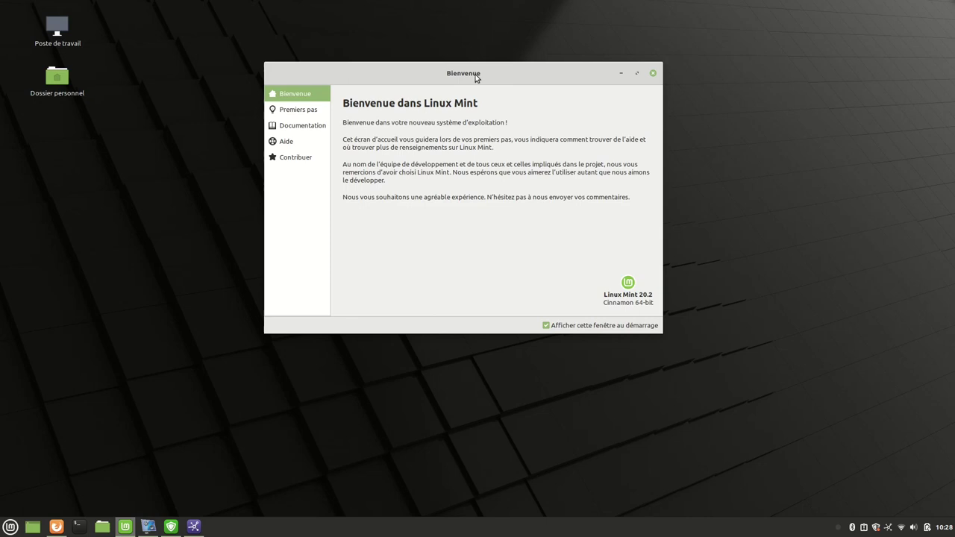
{"action": "left_click", "coordinate": [546, 326]}
{"action": "left_click", "coordinate": [652, 72]}
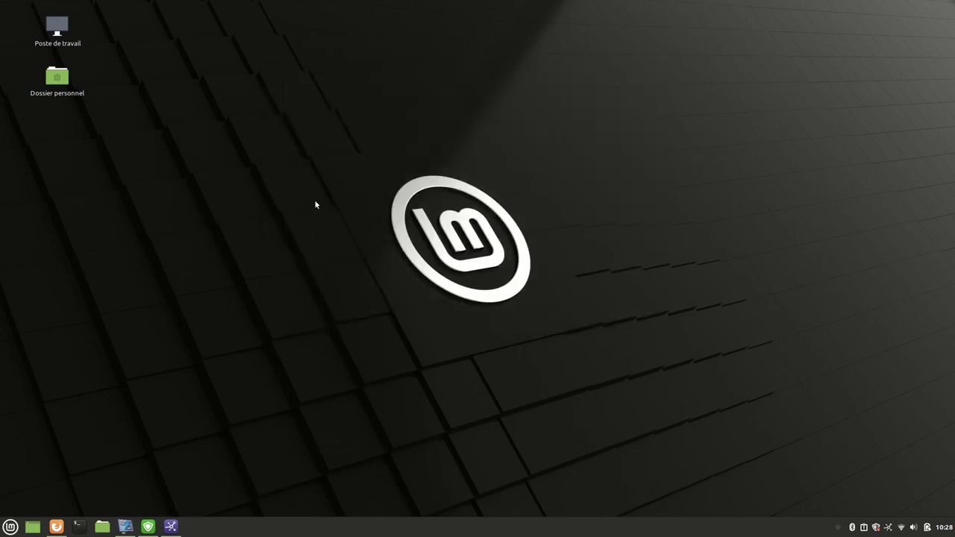
Relaunch Écran d'accueil via the 'acd' menu search, re-enable it at startup, view Documentation, then return to Firefox.
{"action": "left_click", "coordinate": [10, 525]}
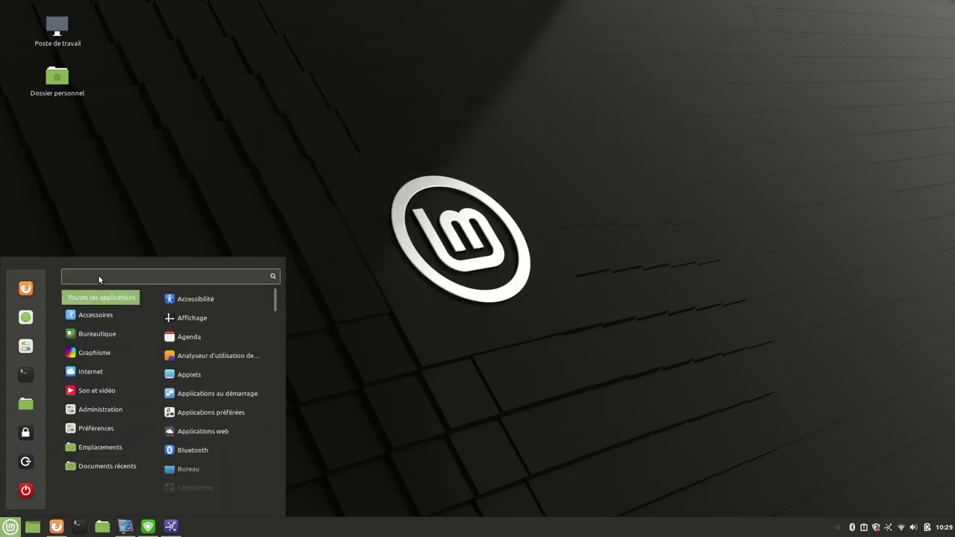
{"action": "type", "text": "acd"}
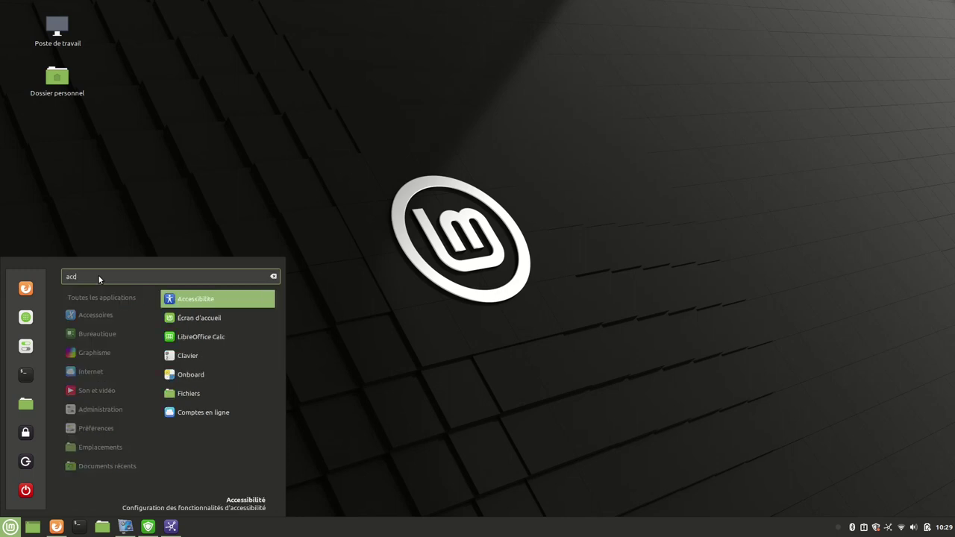
{"action": "left_click", "coordinate": [200, 319]}
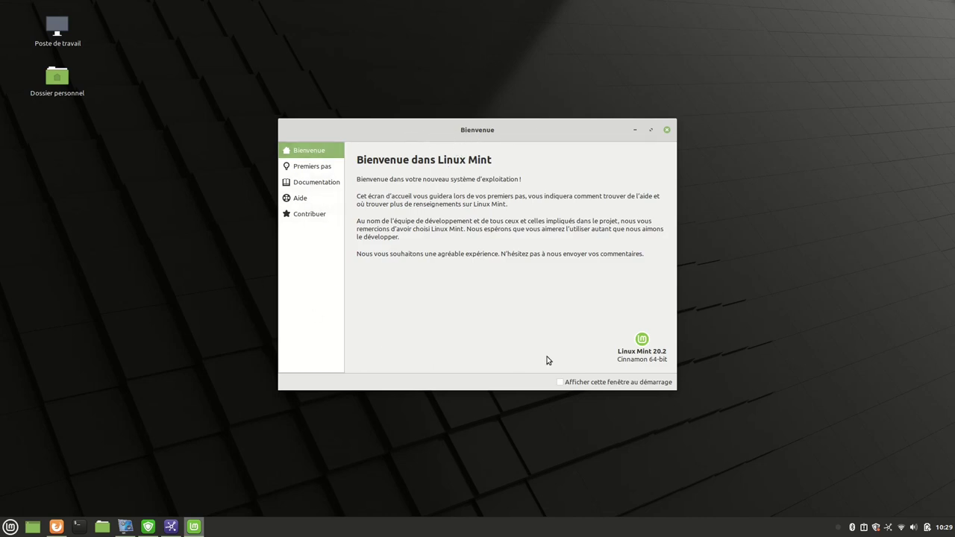
{"action": "left_click", "coordinate": [560, 382]}
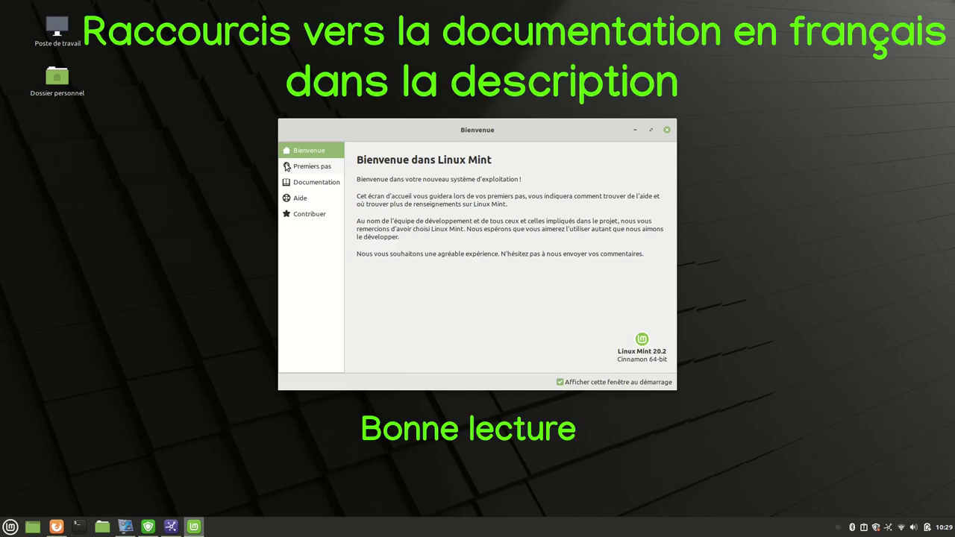
{"action": "left_click", "coordinate": [312, 186]}
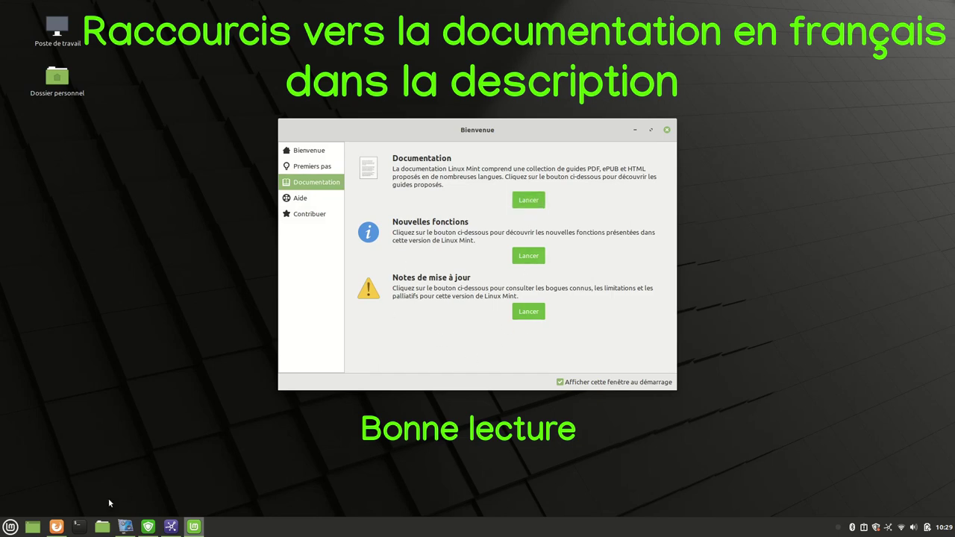
{"action": "left_click", "coordinate": [60, 528]}
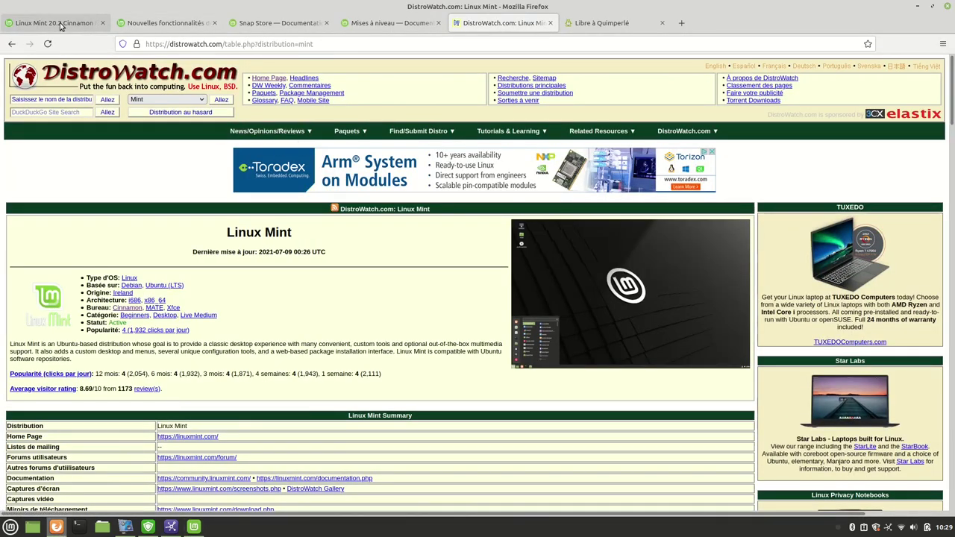
Switch to the 20.2 release notes tab and scroll through its Problèmes connus sections.
{"action": "left_click", "coordinate": [61, 23]}
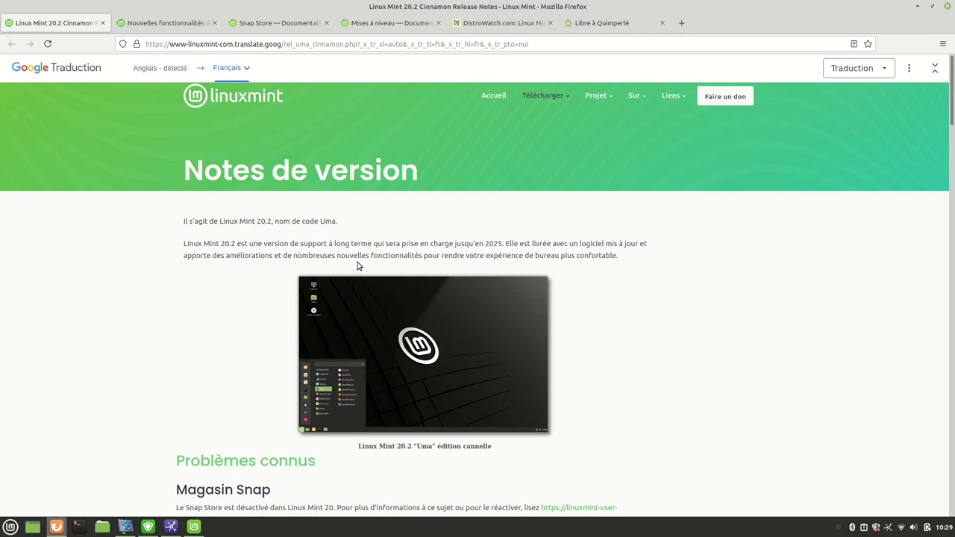
{"action": "scroll", "coordinate": [373, 267], "scroll_direction": "down", "scroll_amount": 4}
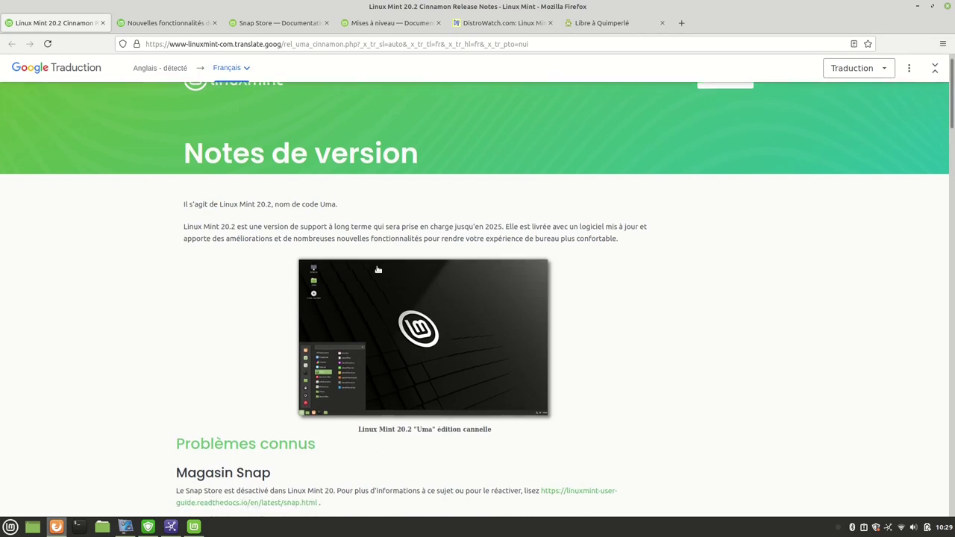
{"action": "scroll", "coordinate": [378, 270], "scroll_direction": "down", "scroll_amount": 4}
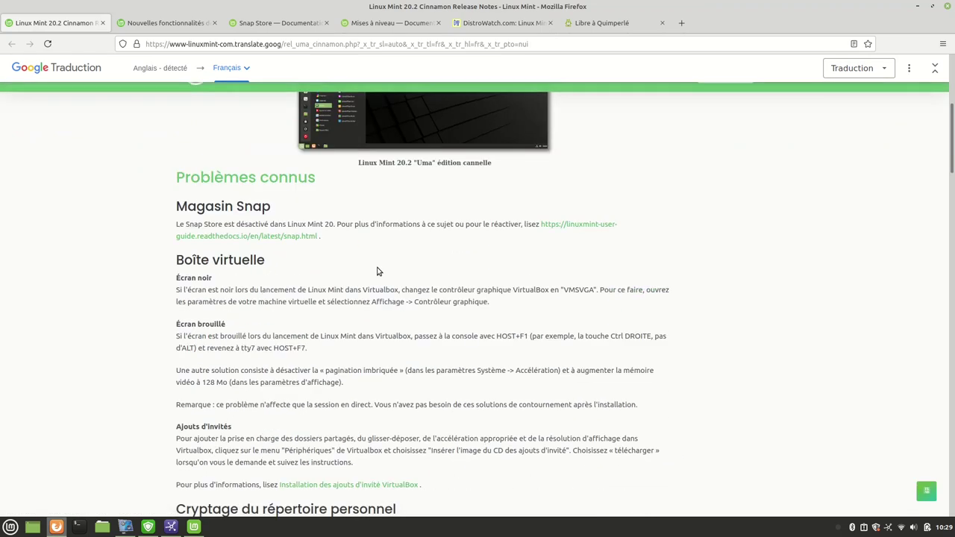
{"action": "scroll", "coordinate": [377, 272], "scroll_direction": "down", "scroll_amount": 2}
{"action": "scroll", "coordinate": [375, 279], "scroll_direction": "down", "scroll_amount": 10}
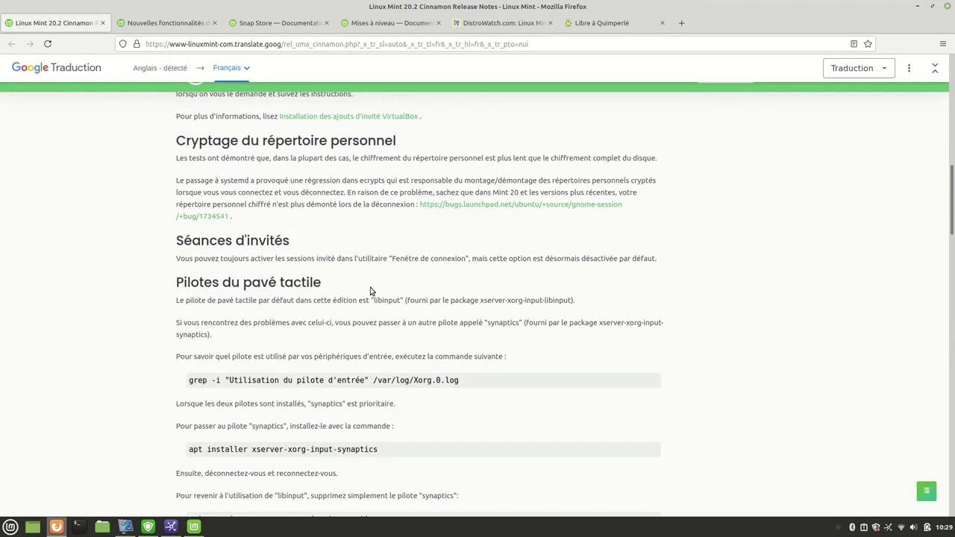
{"action": "scroll", "coordinate": [329, 276], "scroll_direction": "down", "scroll_amount": 8}
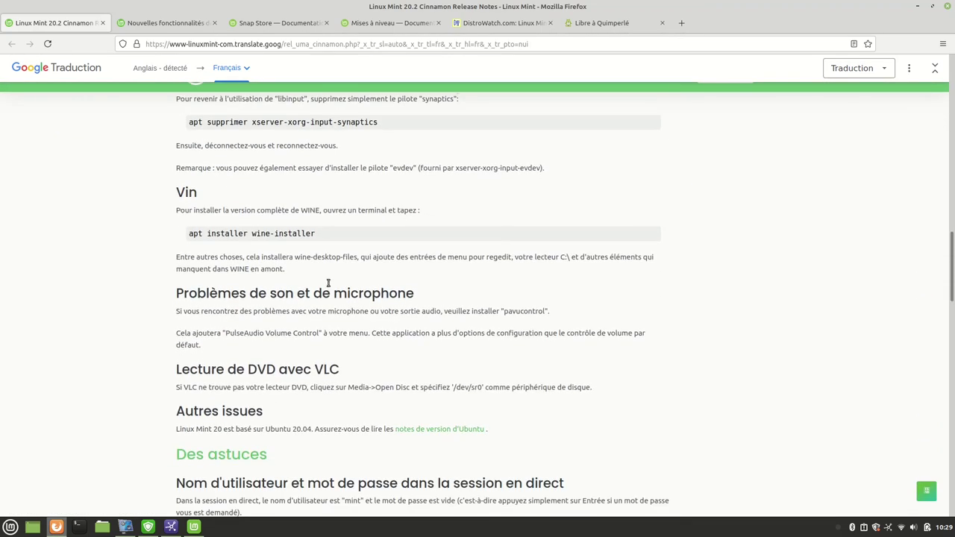
{"action": "scroll", "coordinate": [328, 289], "scroll_direction": "up", "scroll_amount": 5}
{"action": "scroll", "coordinate": [328, 290], "scroll_direction": "up", "scroll_amount": 6}
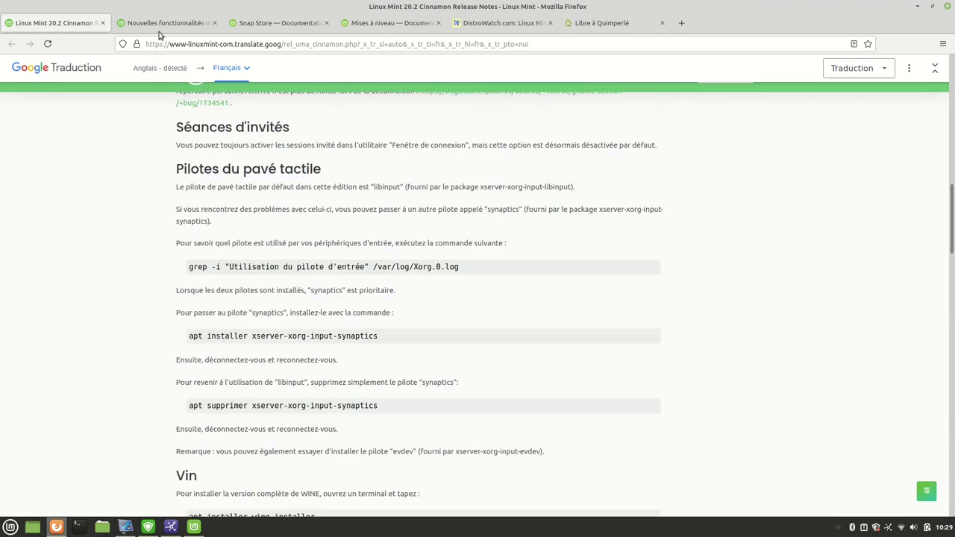
{"action": "left_click", "coordinate": [159, 23]}
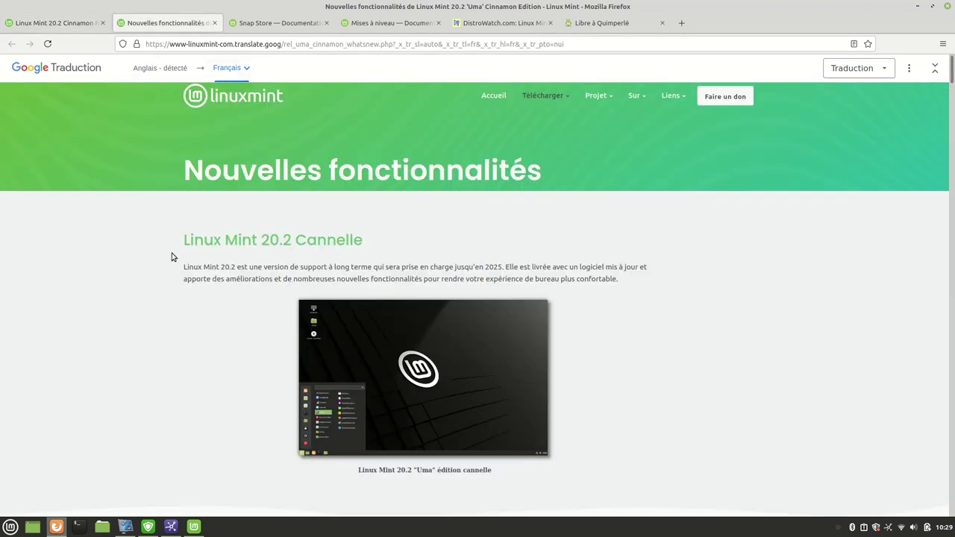
Scroll the Nouvelles fonctionnalités page from the Update Manager changes down to the Cinnamon memory-limit screenshot.
{"action": "mouse_move", "coordinate": [282, 242]}
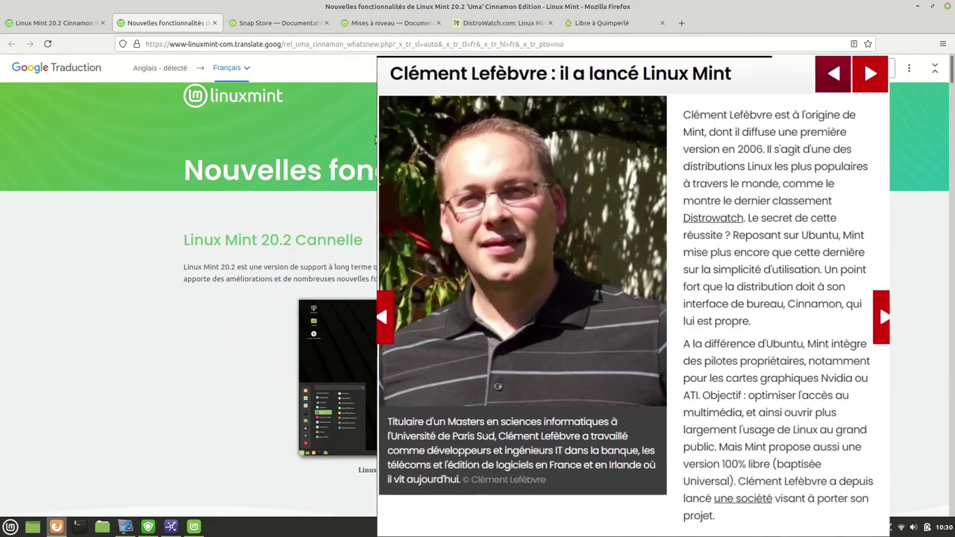
{"action": "scroll", "coordinate": [281, 347], "scroll_direction": "down", "scroll_amount": 3}
{"action": "scroll", "coordinate": [280, 346], "scroll_direction": "down", "scroll_amount": 5}
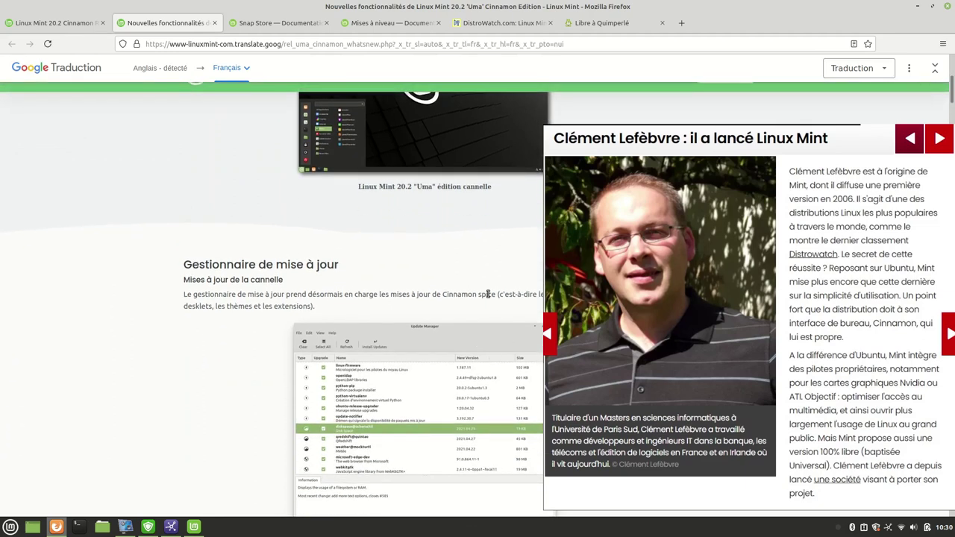
{"action": "scroll", "coordinate": [469, 291], "scroll_direction": "down", "scroll_amount": 2}
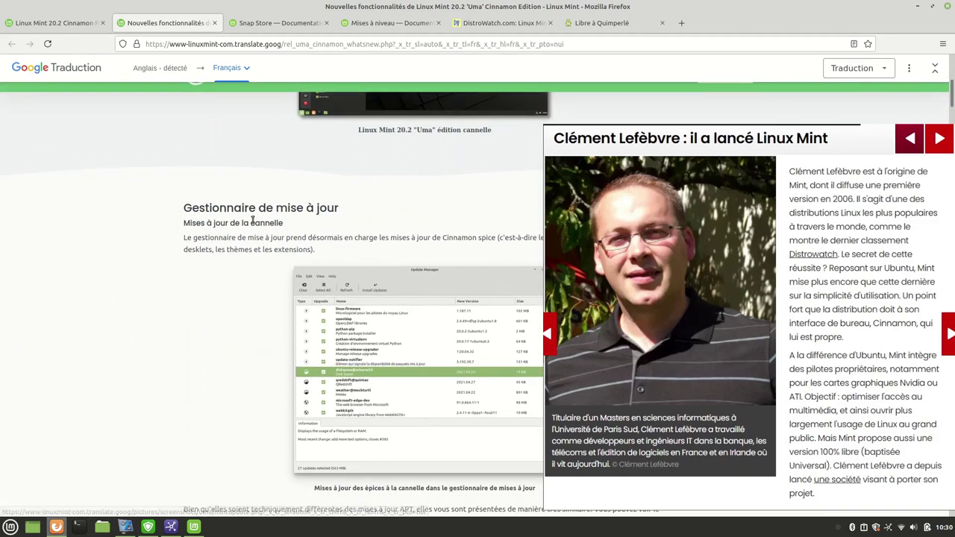
{"action": "scroll", "coordinate": [394, 274], "scroll_direction": "down", "scroll_amount": 1}
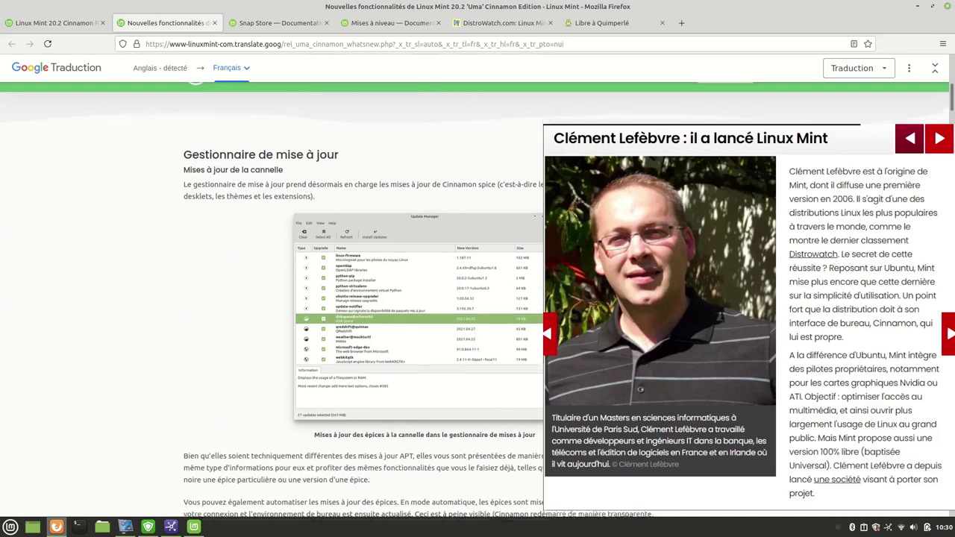
{"action": "scroll", "coordinate": [754, 353], "scroll_direction": "down", "scroll_amount": 5}
{"action": "scroll", "coordinate": [744, 354], "scroll_direction": "down", "scroll_amount": 6}
{"action": "scroll", "coordinate": [735, 364], "scroll_direction": "down", "scroll_amount": 6}
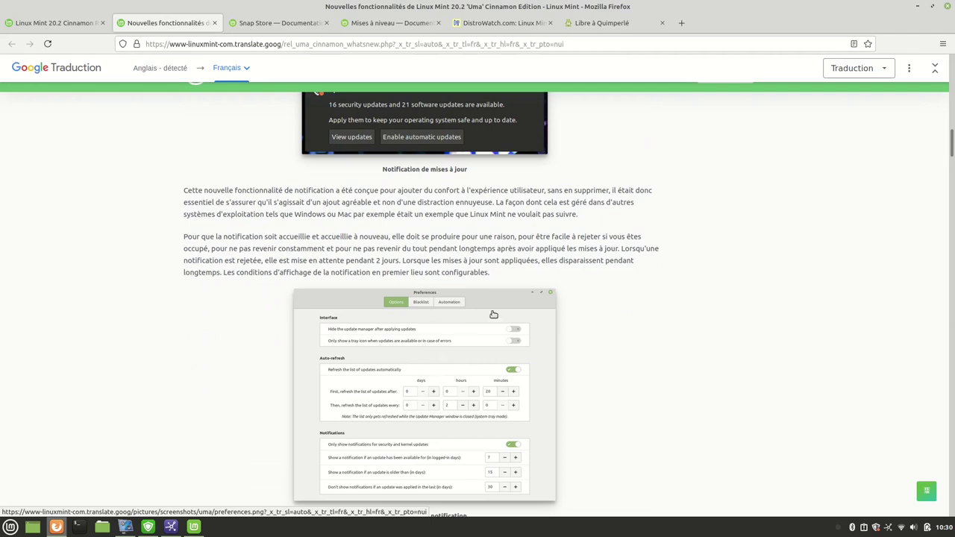
{"action": "scroll", "coordinate": [440, 358], "scroll_direction": "down", "scroll_amount": 7}
{"action": "scroll", "coordinate": [491, 357], "scroll_direction": "down", "scroll_amount": 14}
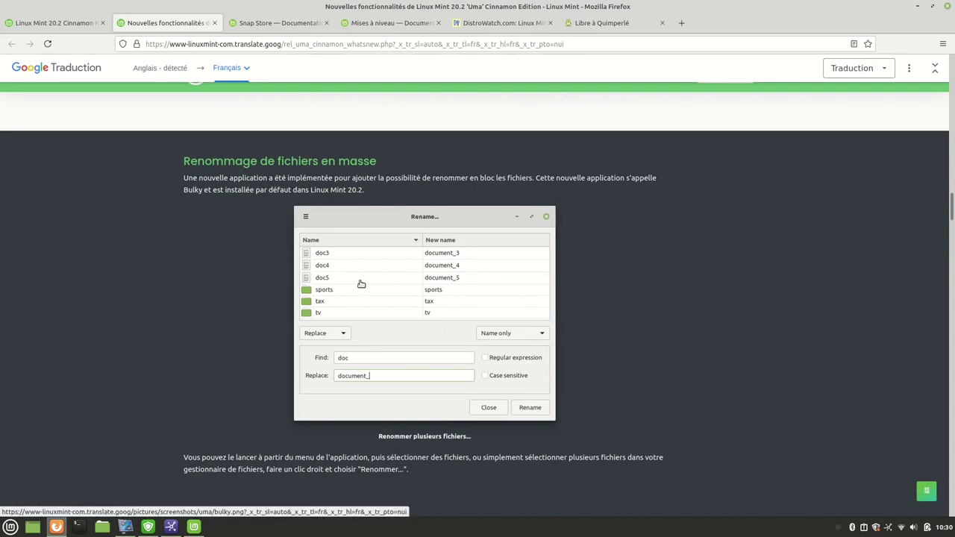
{"action": "scroll", "coordinate": [393, 313], "scroll_direction": "down", "scroll_amount": 5}
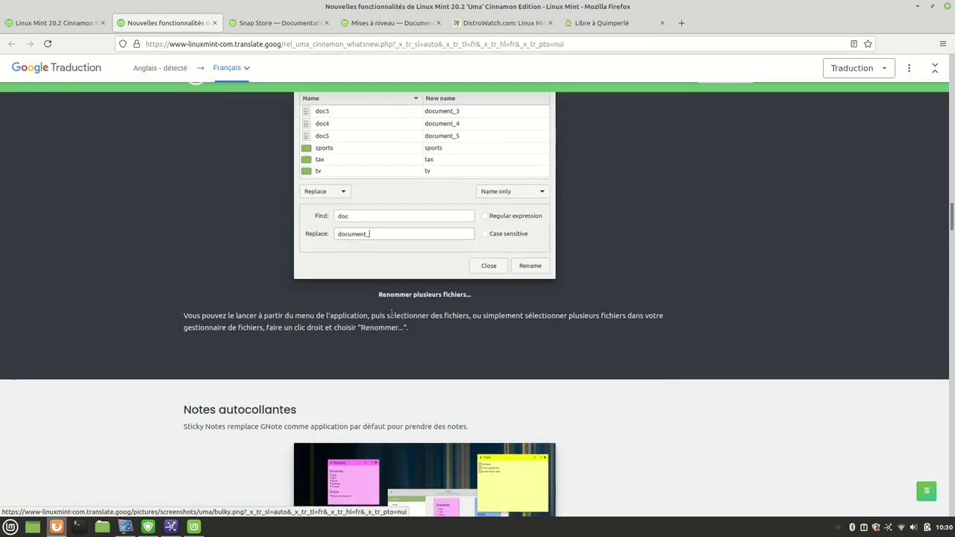
{"action": "scroll", "coordinate": [395, 314], "scroll_direction": "down", "scroll_amount": 6}
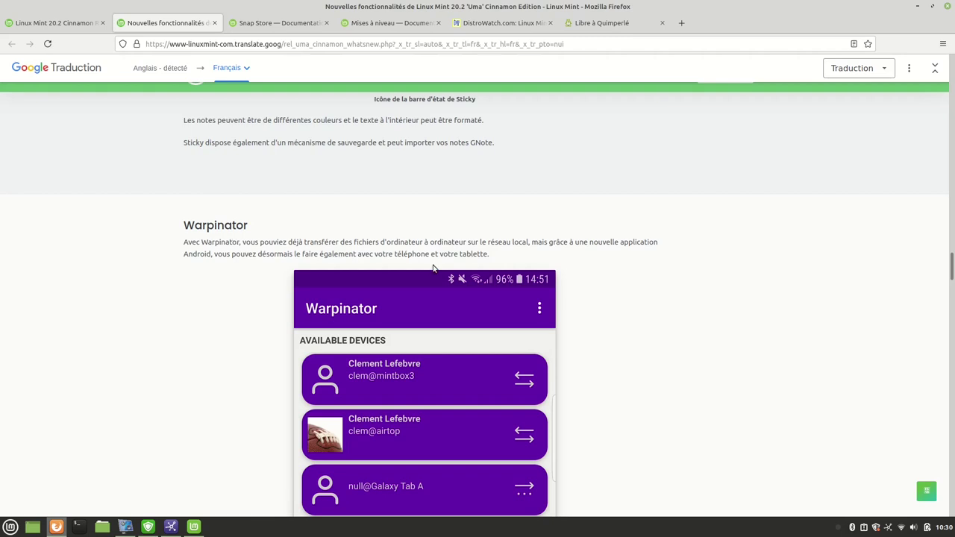
{"action": "scroll", "coordinate": [401, 292], "scroll_direction": "down", "scroll_amount": 5}
{"action": "scroll", "coordinate": [399, 296], "scroll_direction": "down", "scroll_amount": 4}
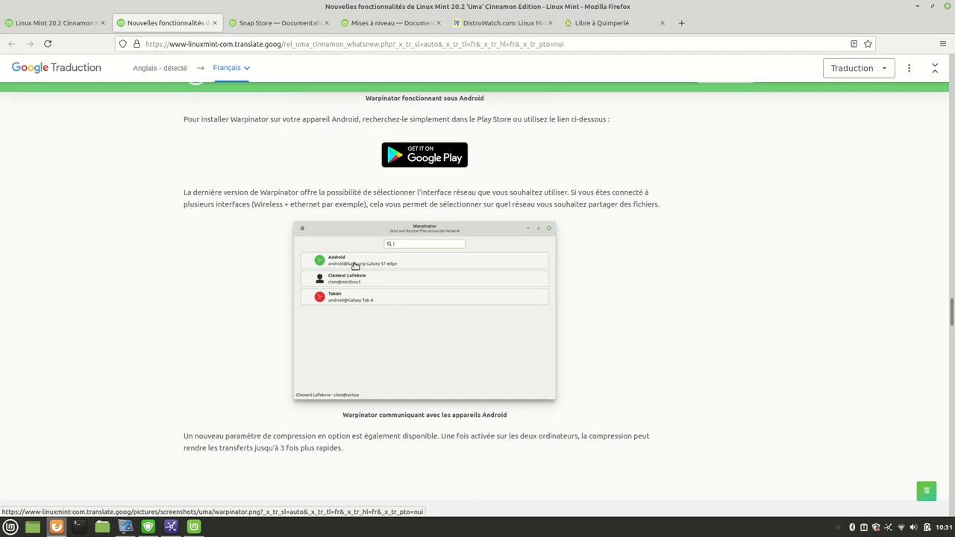
{"action": "scroll", "coordinate": [331, 294], "scroll_direction": "down", "scroll_amount": 3}
{"action": "scroll", "coordinate": [332, 296], "scroll_direction": "down", "scroll_amount": 10}
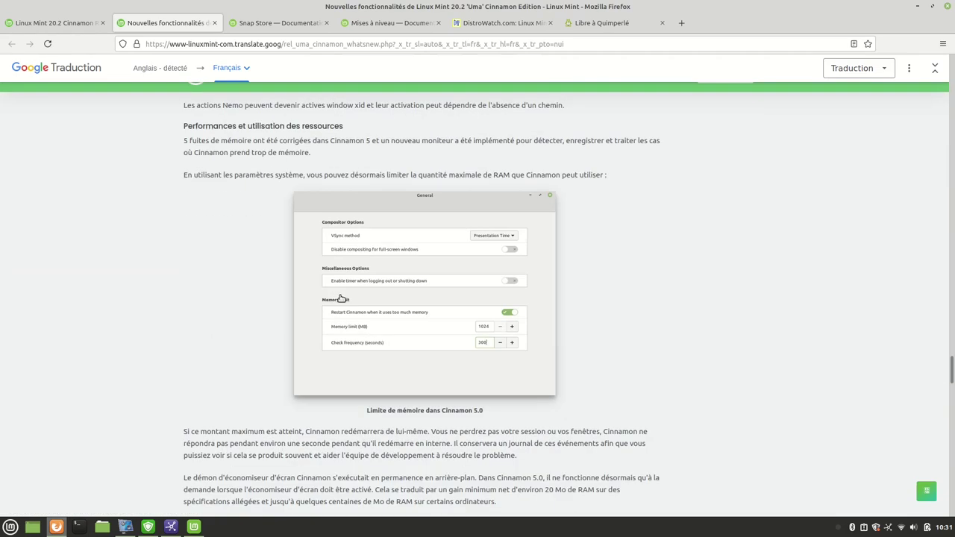
{"action": "scroll", "coordinate": [356, 357], "scroll_direction": "down", "scroll_amount": 3}
{"action": "scroll", "coordinate": [361, 361], "scroll_direction": "down", "scroll_amount": 10}
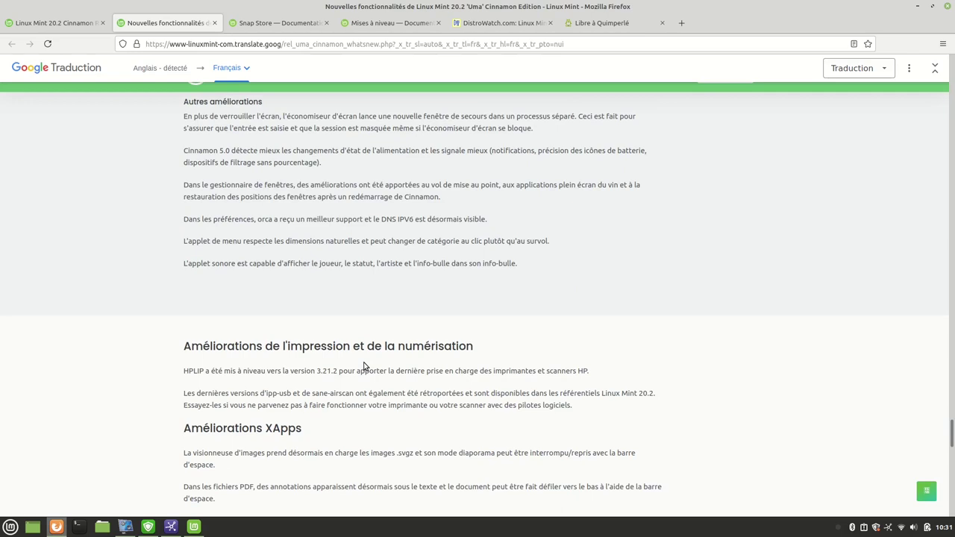
{"action": "scroll", "coordinate": [365, 366], "scroll_direction": "up", "scroll_amount": 12}
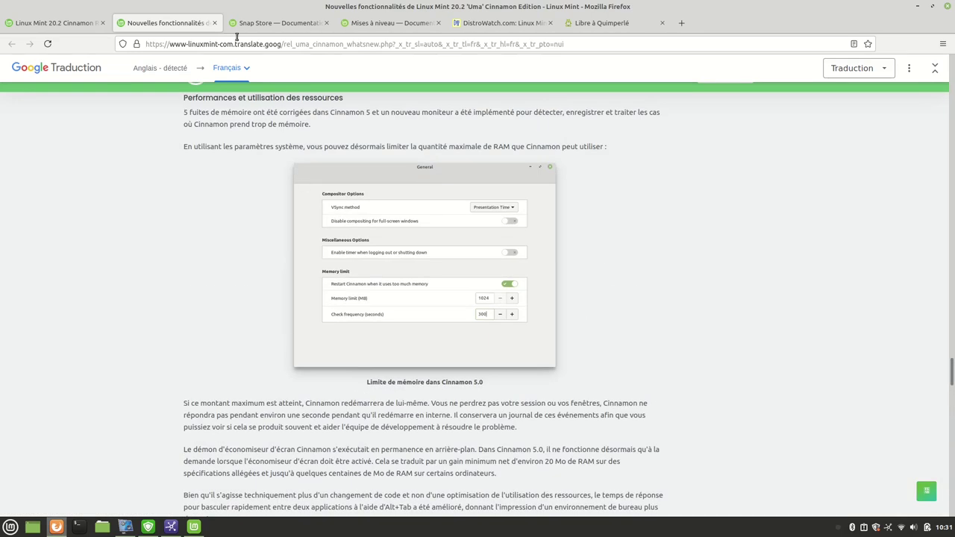
{"action": "left_click", "coordinate": [257, 24]}
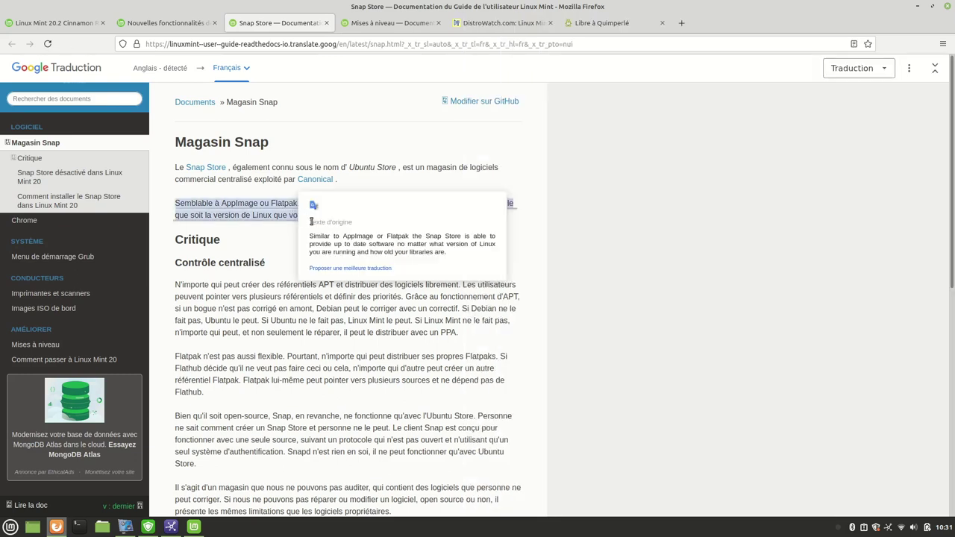
Scroll to the end of the Snap Store page and highlight the three snapd install commands.
{"action": "scroll", "coordinate": [325, 284], "scroll_direction": "down", "scroll_amount": 5}
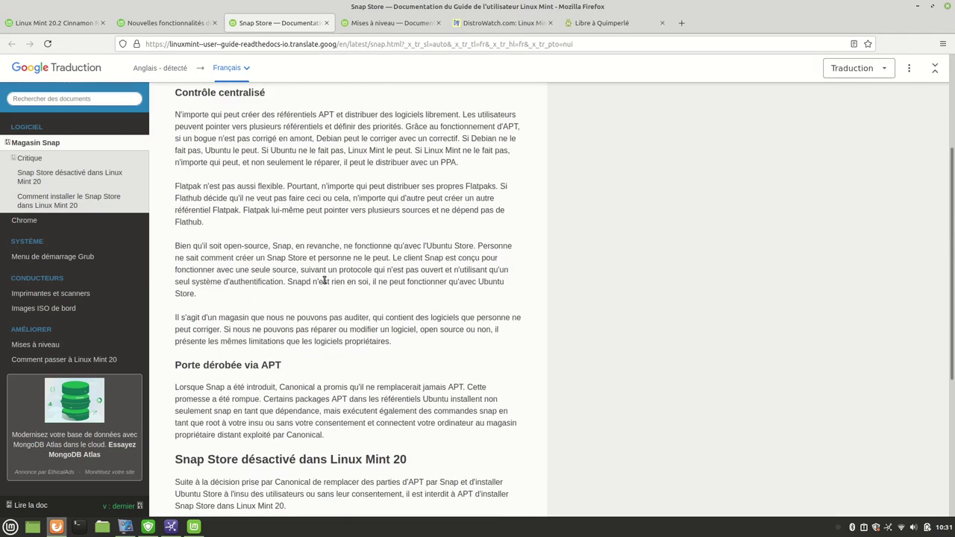
{"action": "scroll", "coordinate": [327, 280], "scroll_direction": "down", "scroll_amount": 2}
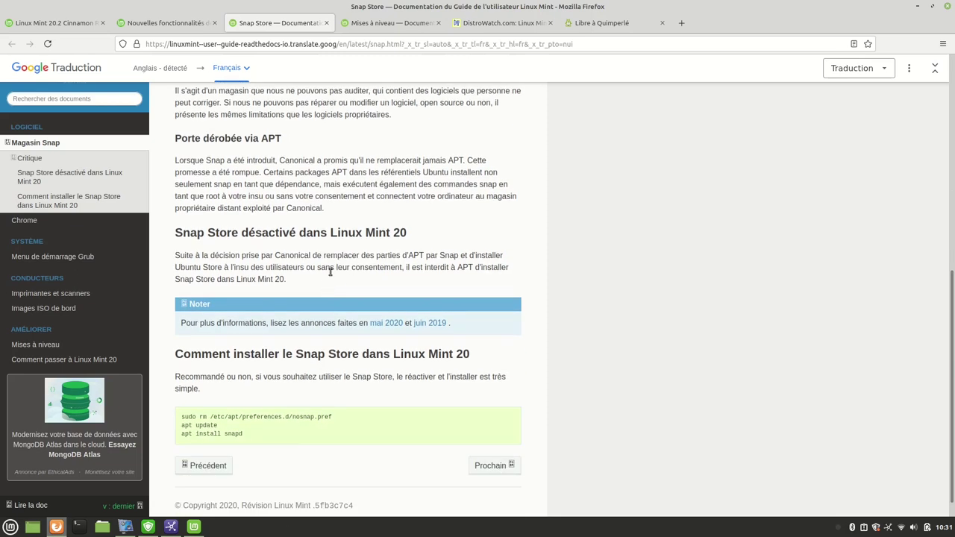
{"action": "scroll", "coordinate": [350, 186], "scroll_direction": "up", "scroll_amount": 2}
{"action": "scroll", "coordinate": [355, 221], "scroll_direction": "down", "scroll_amount": 2}
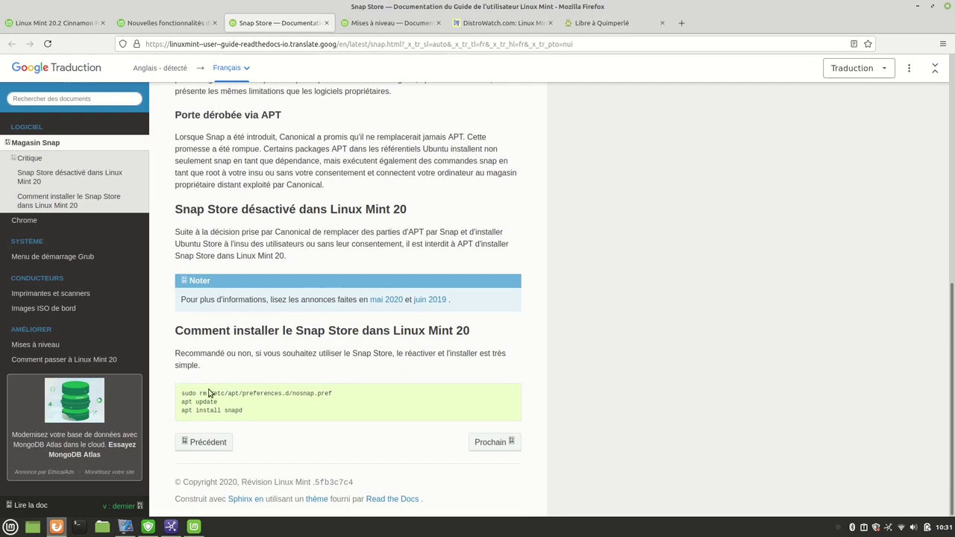
{"action": "left_click_drag", "start_coordinate": [180, 392], "coordinate": [249, 423]}
{"action": "left_click", "coordinate": [381, 413]}
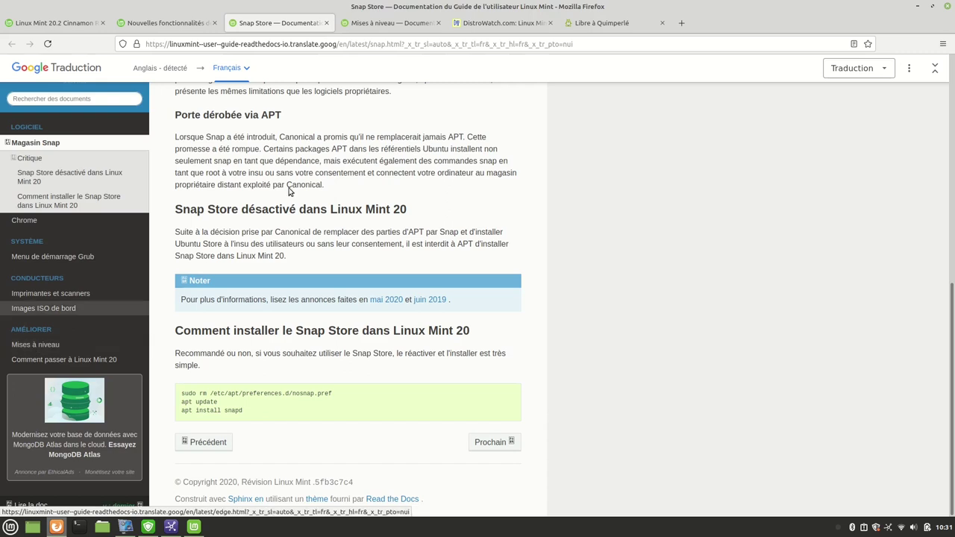
{"action": "left_click", "coordinate": [377, 22]}
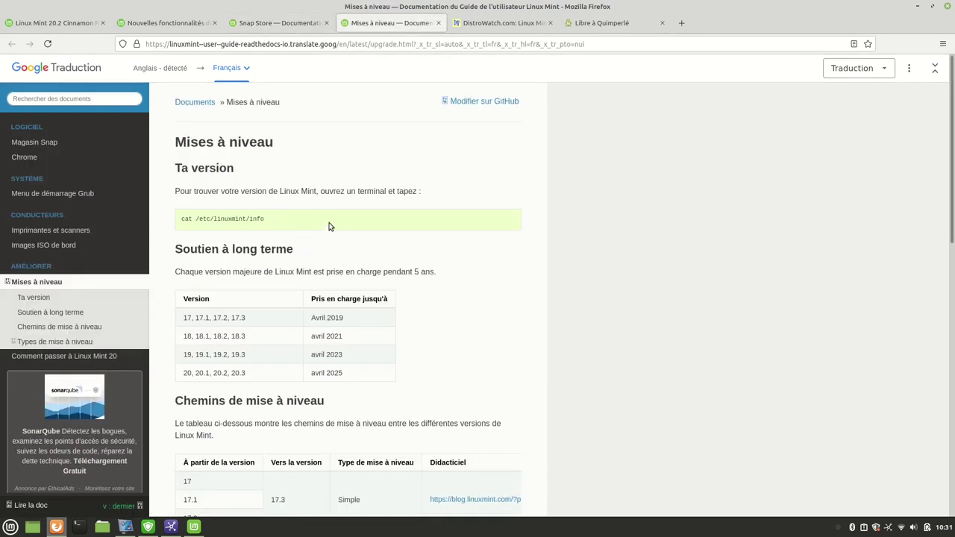
Scroll through the Mises à niveau page's support-period and upgrade-path tables.
{"action": "scroll", "coordinate": [240, 200], "scroll_direction": "down", "scroll_amount": 2}
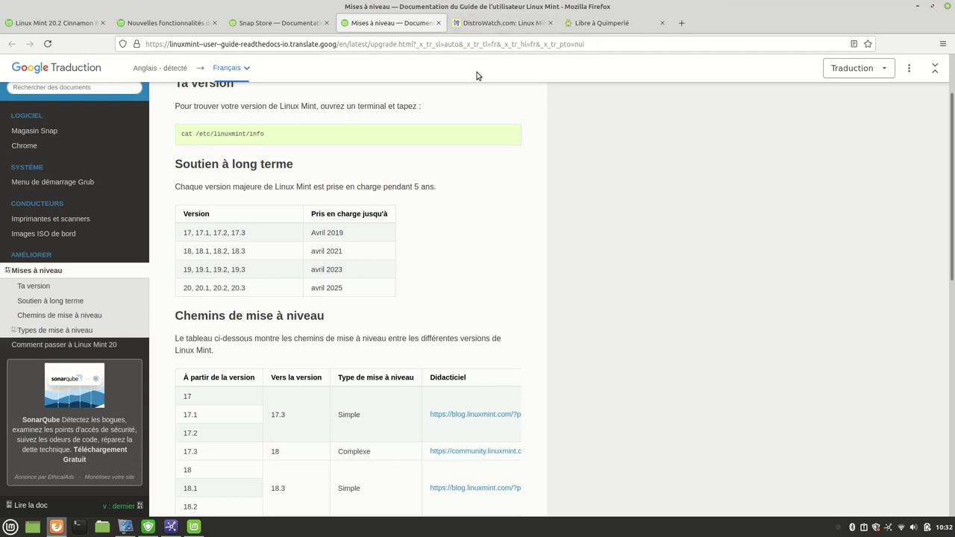
{"action": "scroll", "coordinate": [416, 267], "scroll_direction": "down", "scroll_amount": 3}
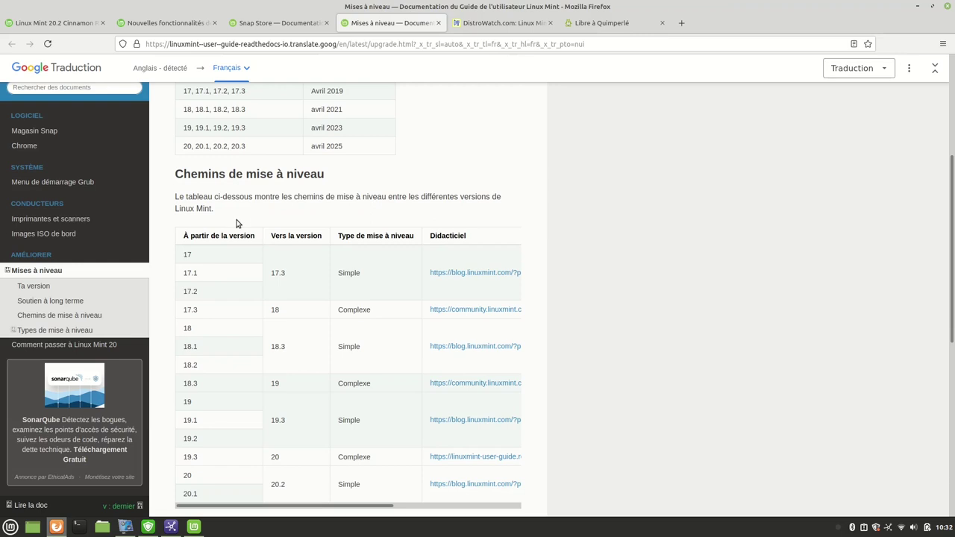
{"action": "scroll", "coordinate": [234, 224], "scroll_direction": "up", "scroll_amount": 3}
{"action": "scroll", "coordinate": [247, 299], "scroll_direction": "down", "scroll_amount": 2}
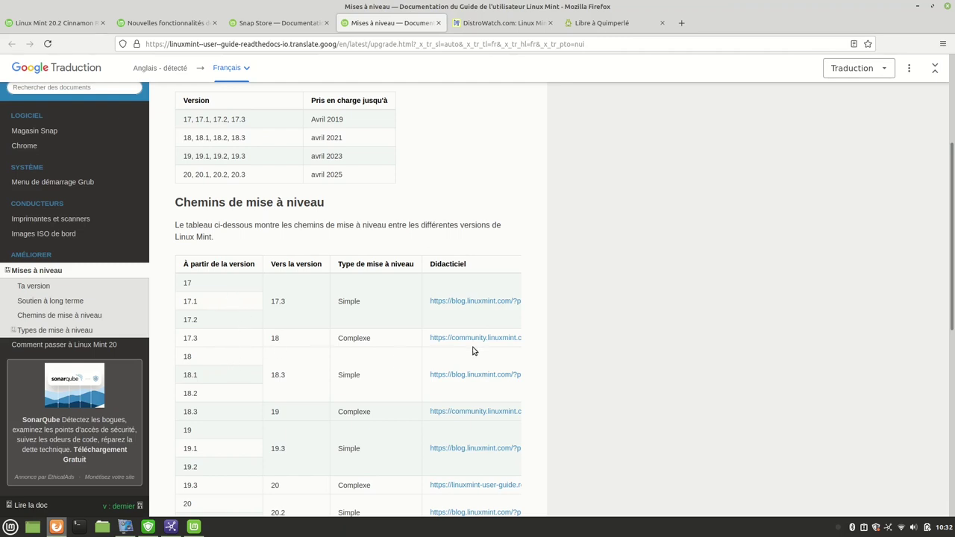
{"action": "scroll", "coordinate": [585, 335], "scroll_direction": "down", "scroll_amount": 3}
{"action": "scroll", "coordinate": [585, 335], "scroll_direction": "down", "scroll_amount": 5}
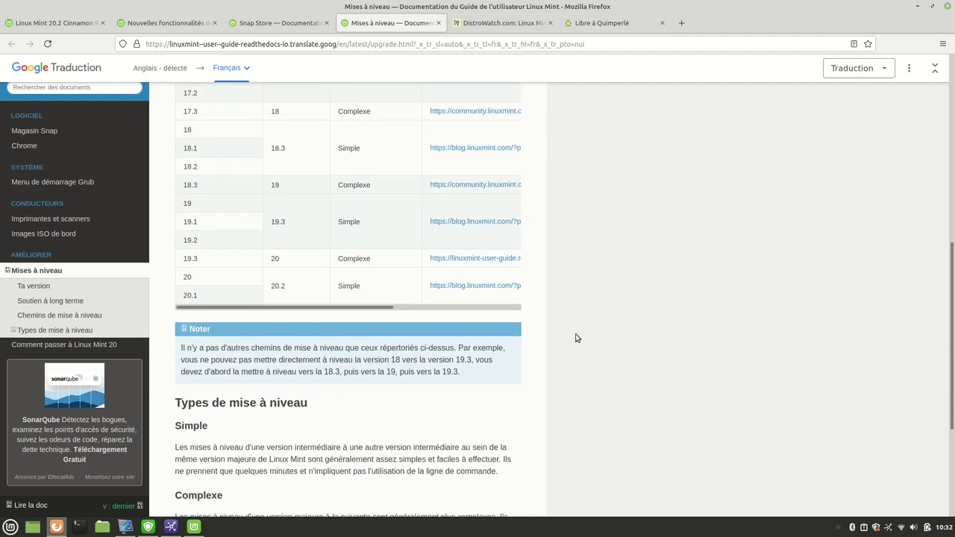
{"action": "scroll", "coordinate": [569, 339], "scroll_direction": "up", "scroll_amount": 2}
{"action": "scroll", "coordinate": [565, 341], "scroll_direction": "up", "scroll_amount": 3}
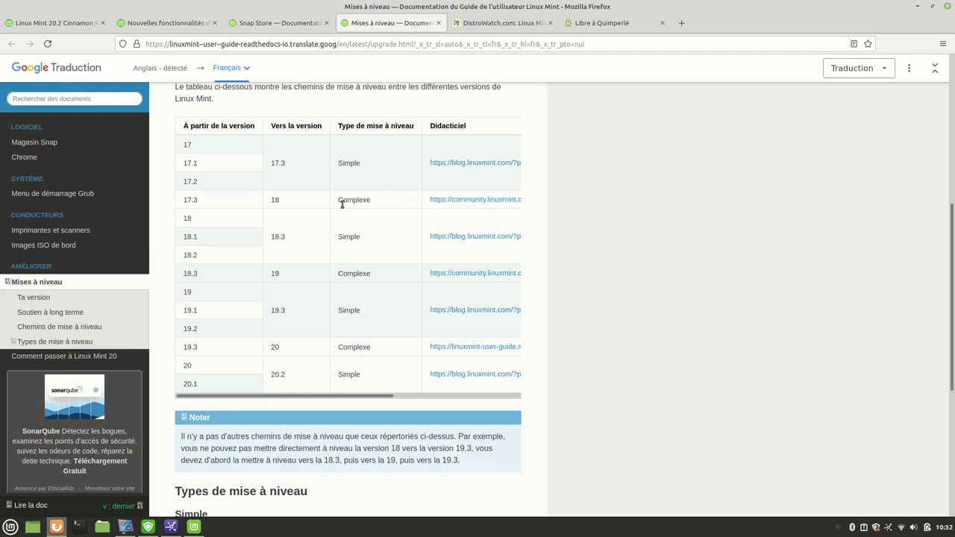
{"action": "left_click", "coordinate": [492, 23]}
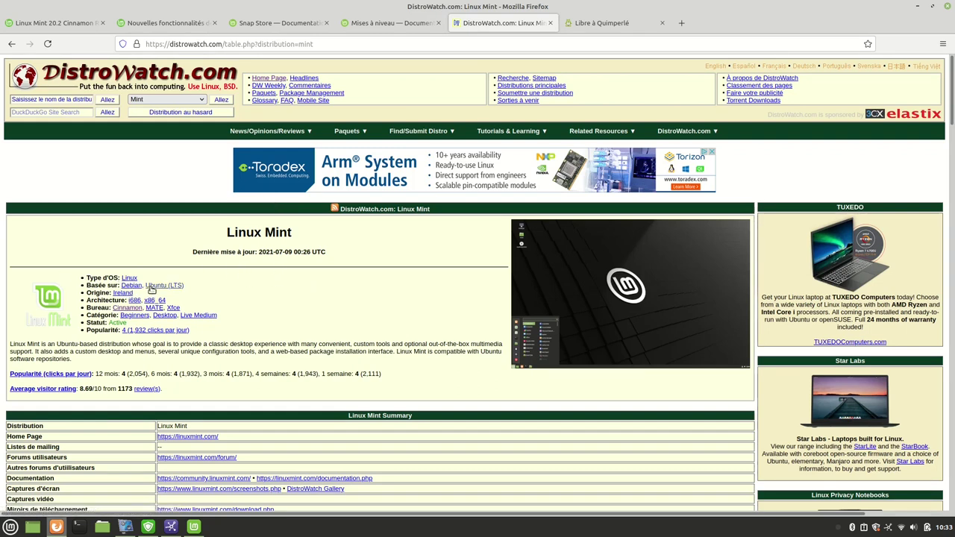
Scroll DistroWatch's Linux Mint page to the release table, from 20.2 uma back to 2.0 barbara.
{"action": "scroll", "coordinate": [165, 251], "scroll_direction": "down", "scroll_amount": 2}
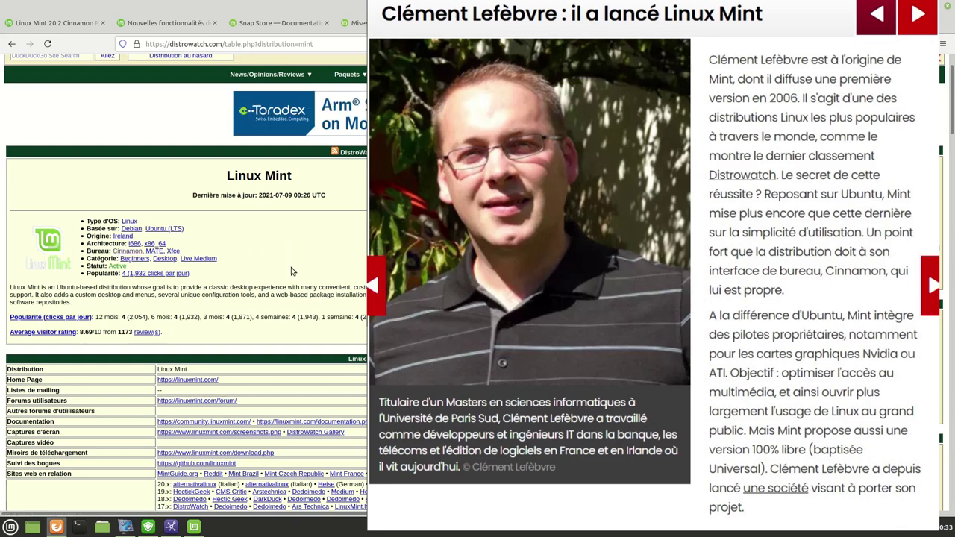
{"action": "scroll", "coordinate": [265, 276], "scroll_direction": "down", "scroll_amount": 1}
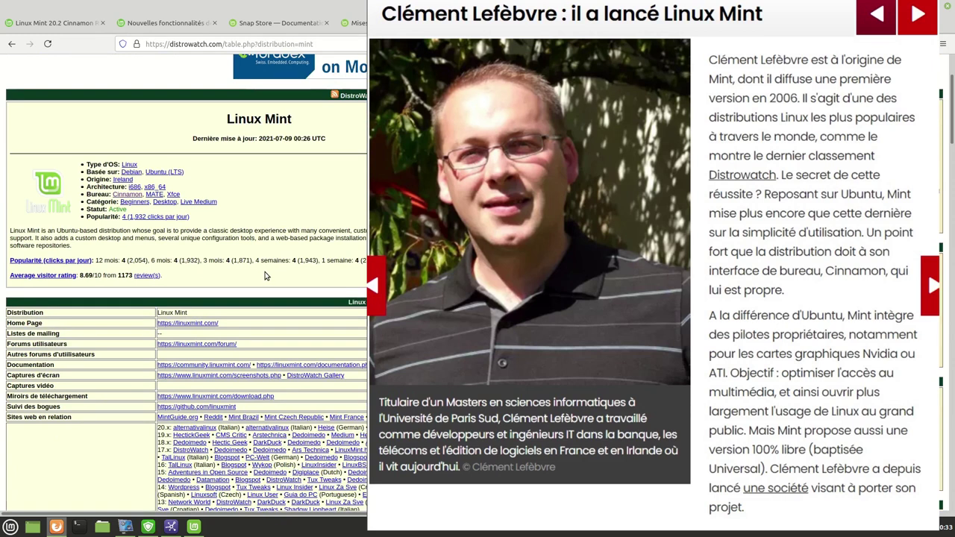
{"action": "scroll", "coordinate": [265, 276], "scroll_direction": "down", "scroll_amount": 3}
{"action": "scroll", "coordinate": [274, 295], "scroll_direction": "up", "scroll_amount": 4}
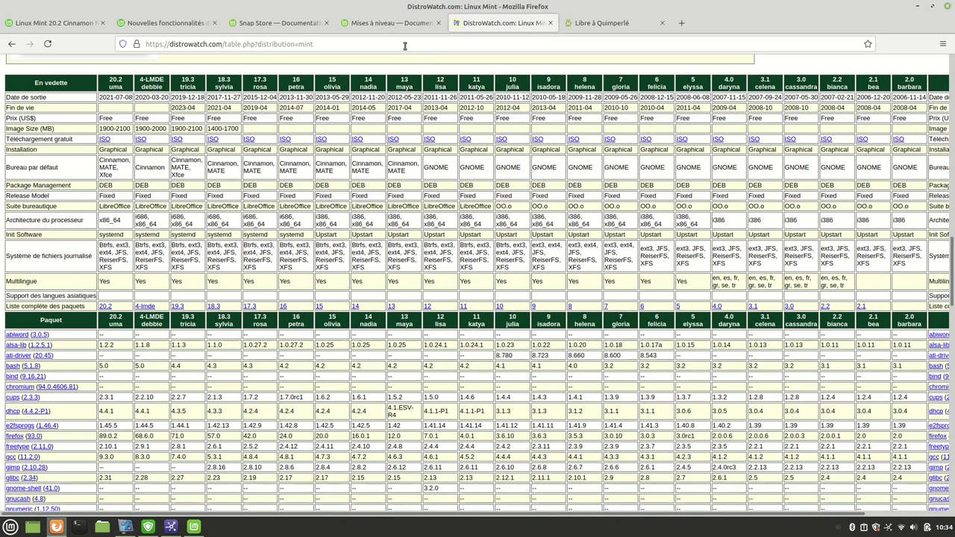
{"action": "left_click", "coordinate": [380, 23]}
{"action": "scroll", "coordinate": [311, 176], "scroll_direction": "up", "scroll_amount": 4}
{"action": "scroll", "coordinate": [311, 181], "scroll_direction": "up", "scroll_amount": 2}
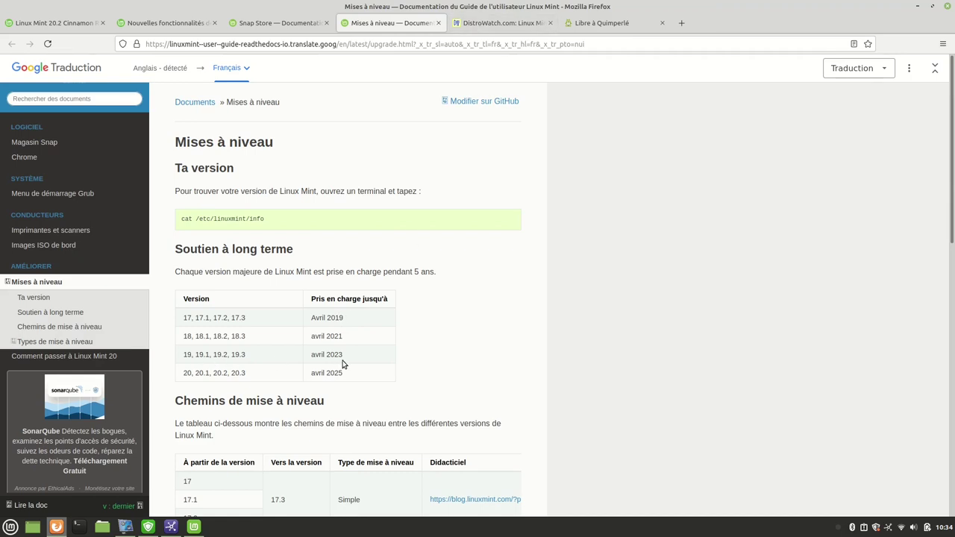
{"action": "mouse_move", "coordinate": [185, 373]}
{"action": "key", "text": "ctrl+Tab"}
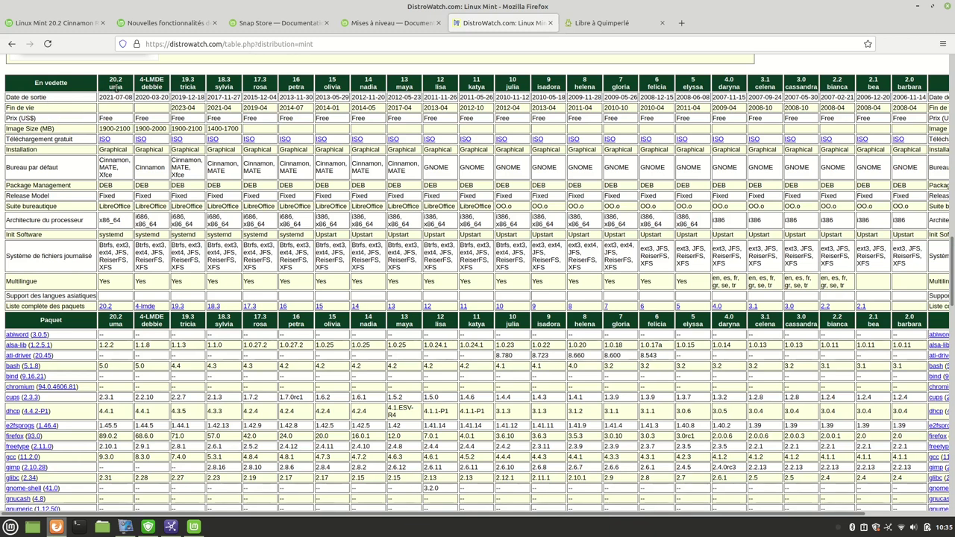
Show the Premiers pas page tiled across the top half, with the home folder open unmaximized below.
{"action": "mouse_move", "coordinate": [153, 531]}
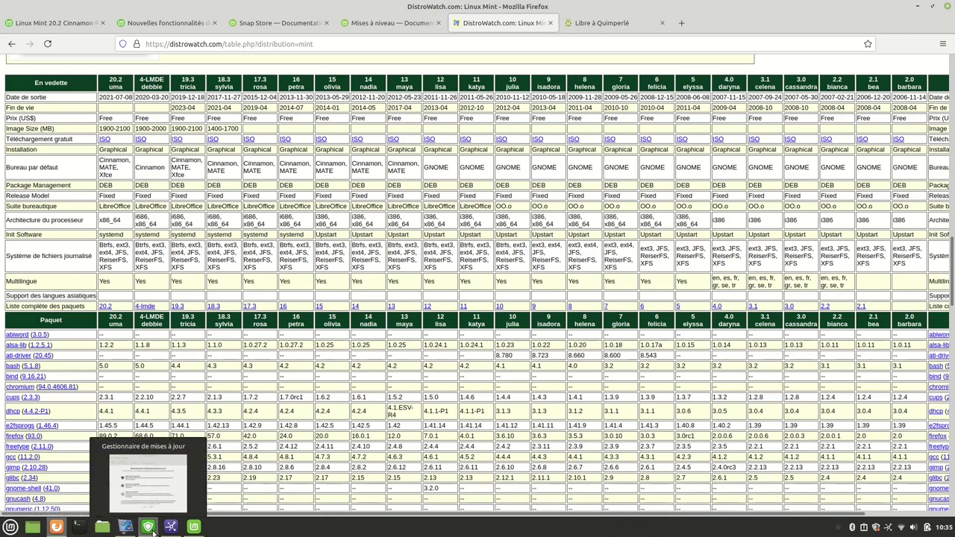
{"action": "left_click", "coordinate": [193, 527]}
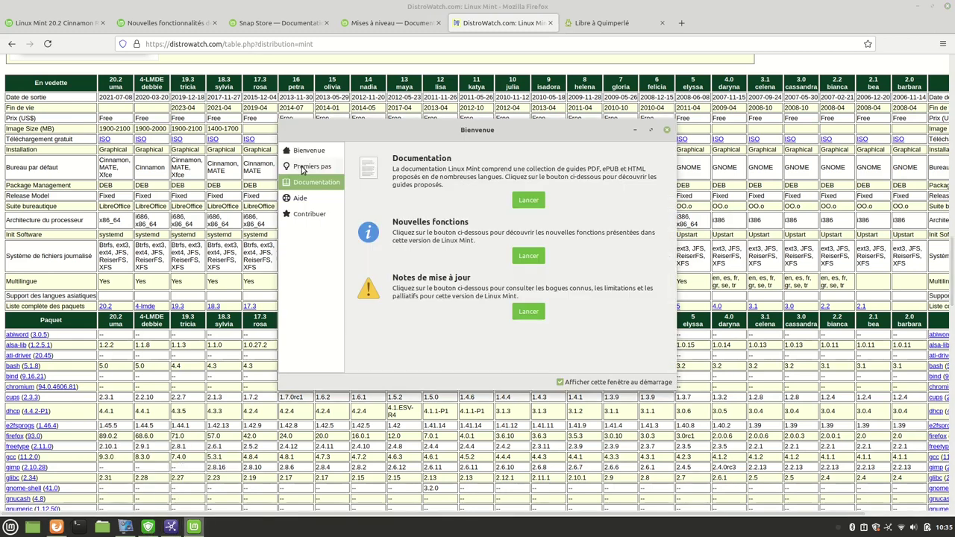
{"action": "left_click", "coordinate": [302, 171]}
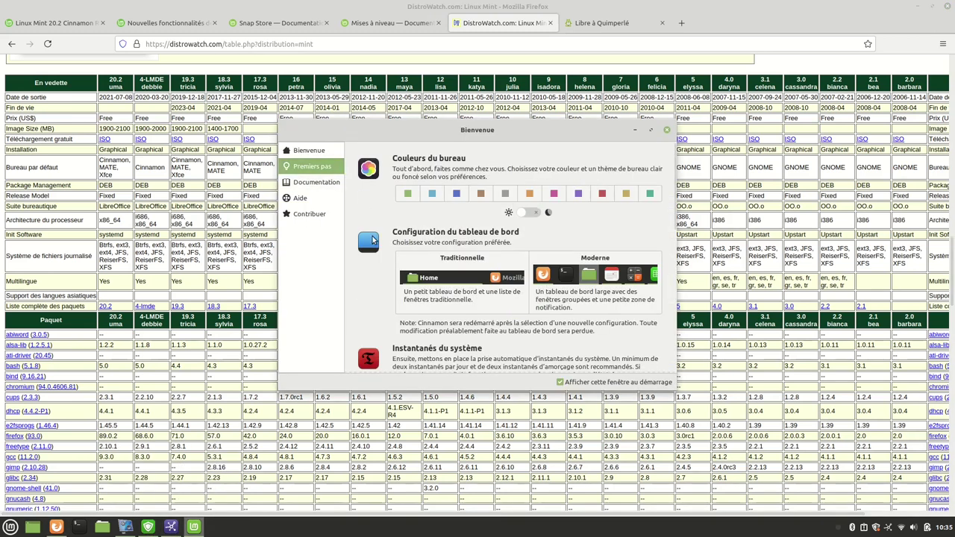
{"action": "left_click", "coordinate": [918, 8]}
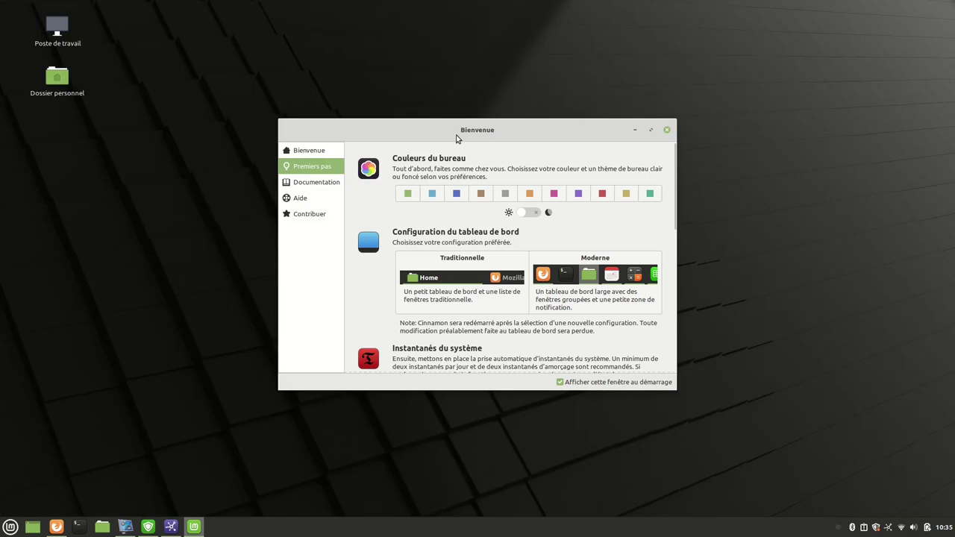
{"action": "left_click_drag", "start_coordinate": [475, 132], "coordinate": [427, 3]}
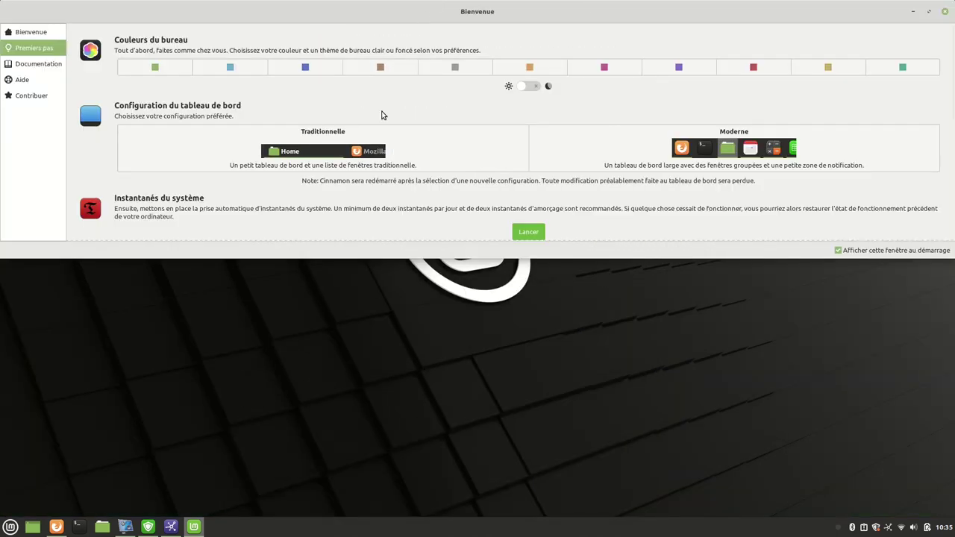
{"action": "left_click", "coordinate": [102, 527]}
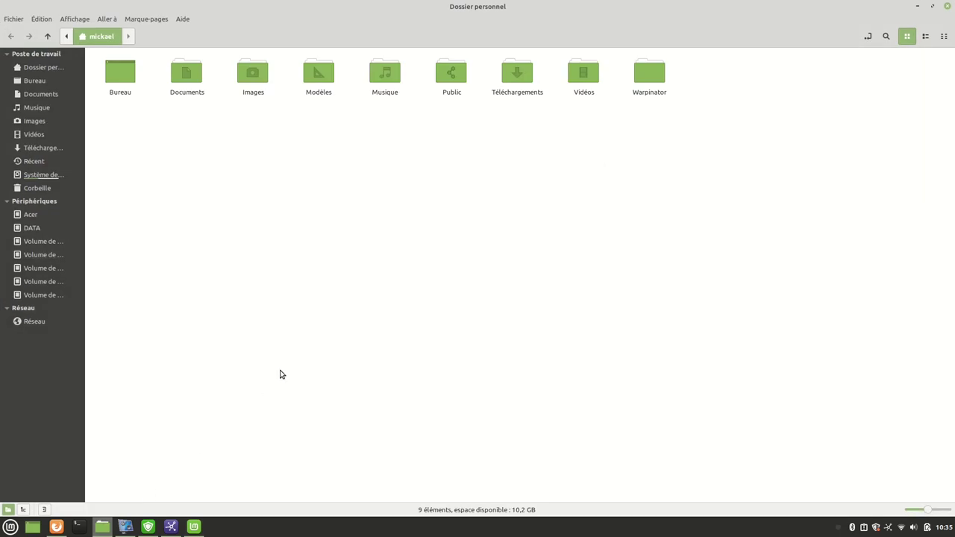
{"action": "left_click_drag", "start_coordinate": [511, 8], "coordinate": [452, 516]}
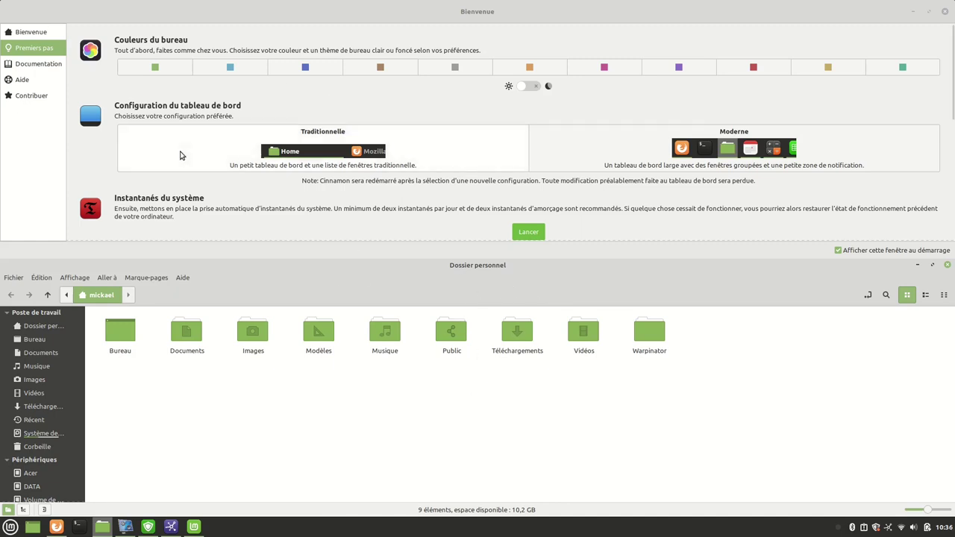
{"action": "left_click_drag", "start_coordinate": [473, 271], "coordinate": [445, 533]}
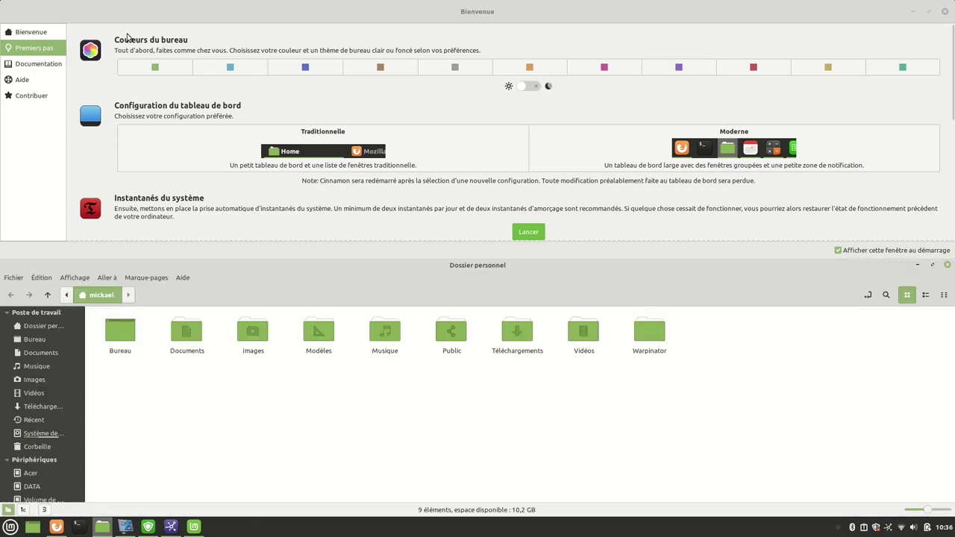
{"action": "left_click", "coordinate": [232, 68]}
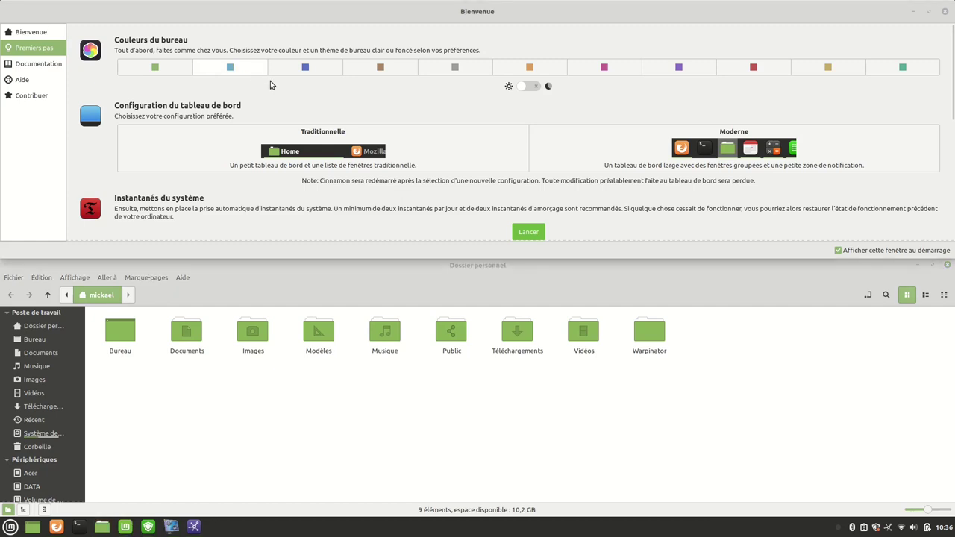
{"action": "left_click", "coordinate": [381, 67]}
{"action": "left_click", "coordinate": [604, 69]}
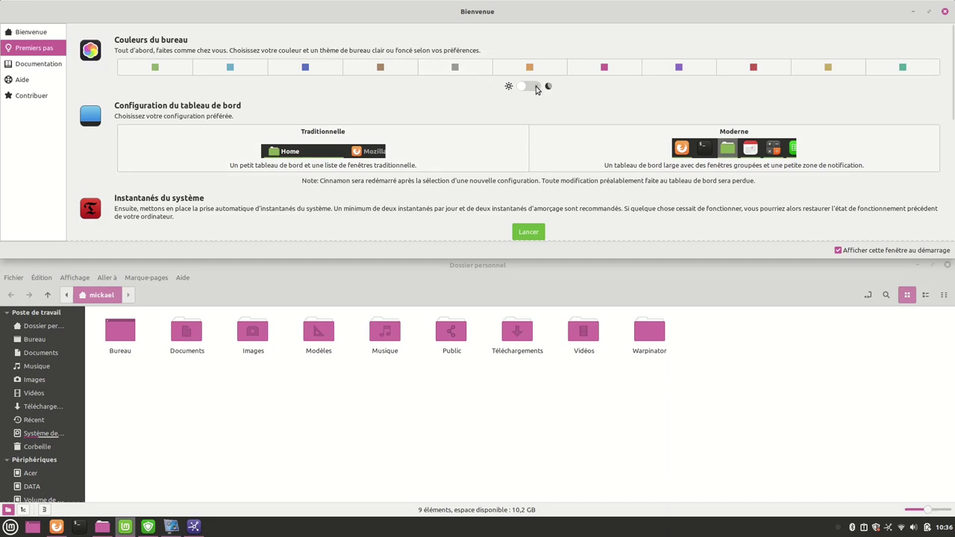
{"action": "left_click", "coordinate": [535, 88]}
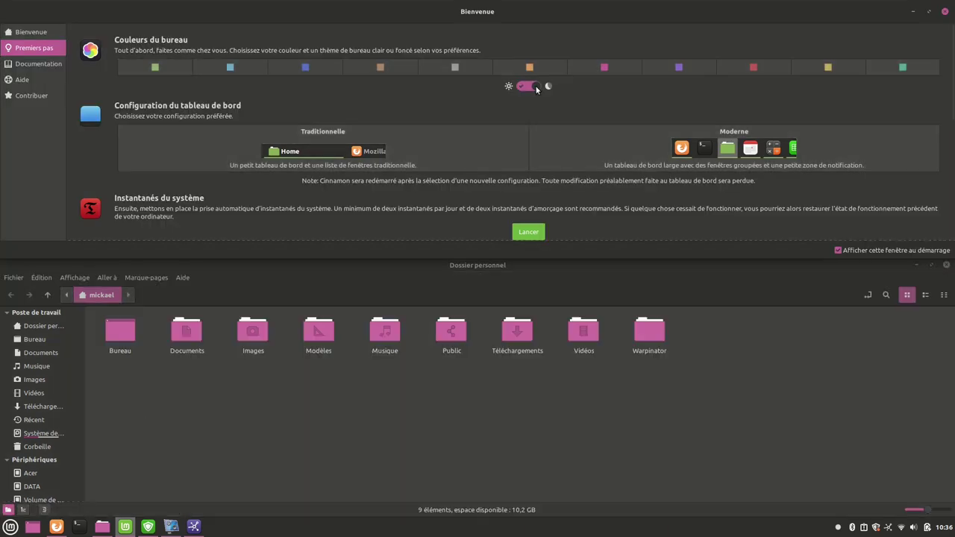
{"action": "left_click", "coordinate": [535, 88]}
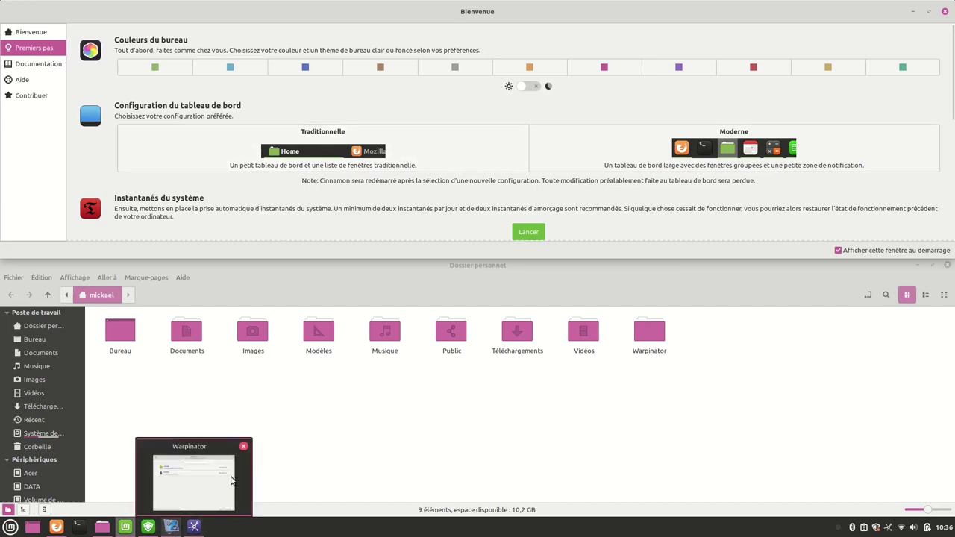
{"action": "left_click", "coordinate": [317, 147]}
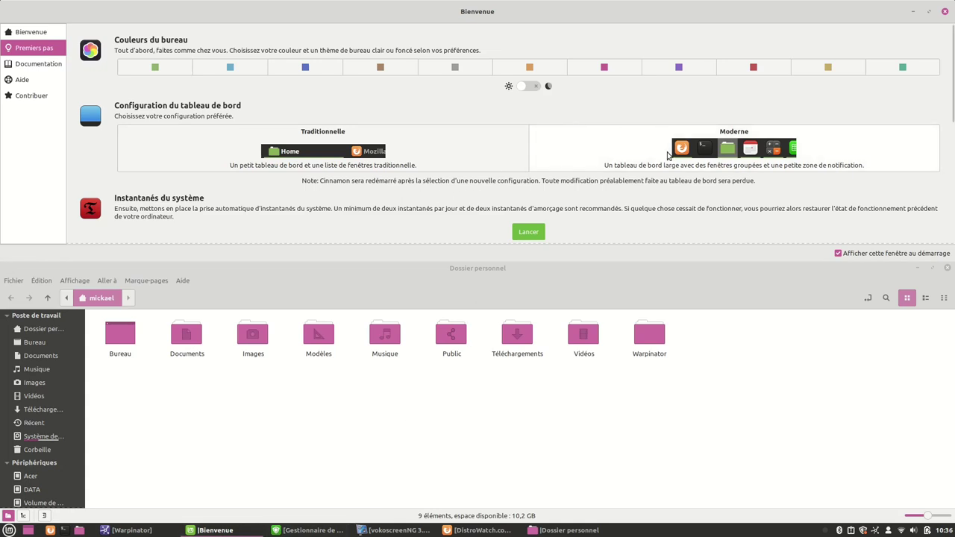
{"action": "left_click", "coordinate": [700, 133]}
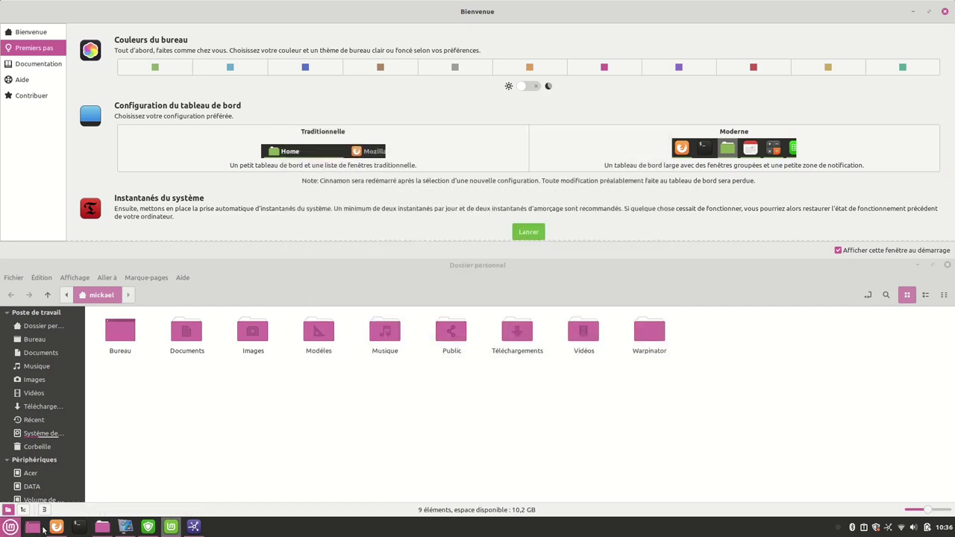
{"action": "left_click", "coordinate": [157, 67]}
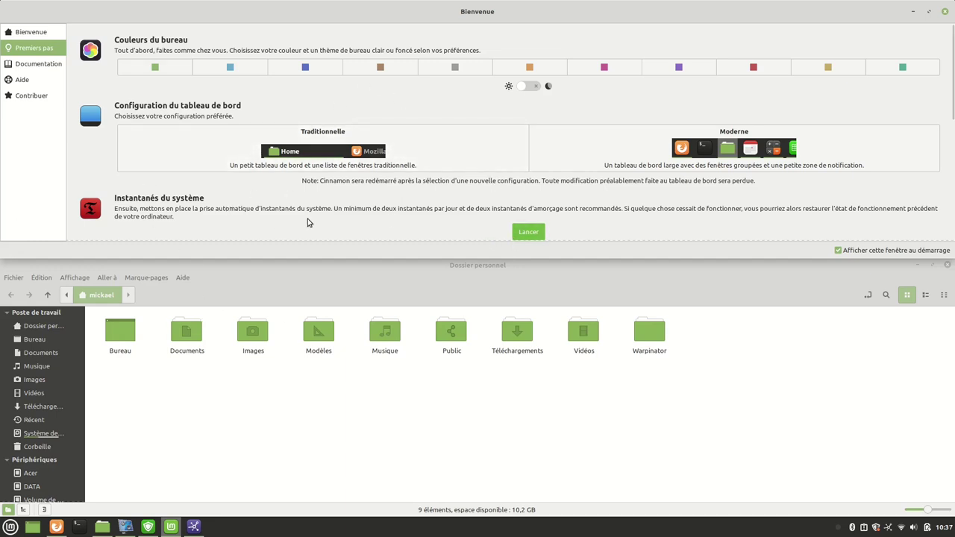
Enter the account password in the S'authentifier prompt to launch Timeshift's setup wizard.
{"action": "scroll", "coordinate": [373, 203], "scroll_direction": "down", "scroll_amount": 2}
{"action": "scroll", "coordinate": [373, 203], "scroll_direction": "down", "scroll_amount": 1}
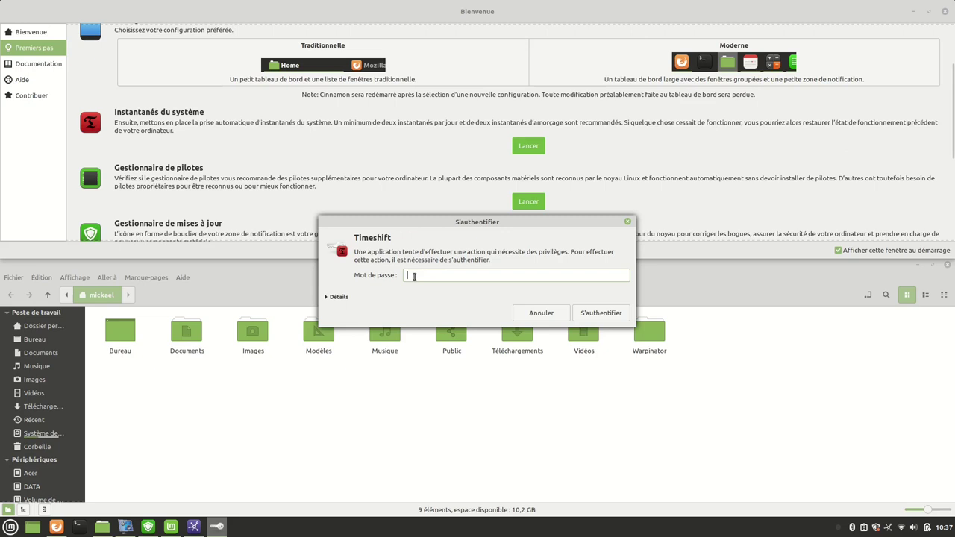
{"action": "type", "text": "•"}
{"action": "key", "text": "Return"}
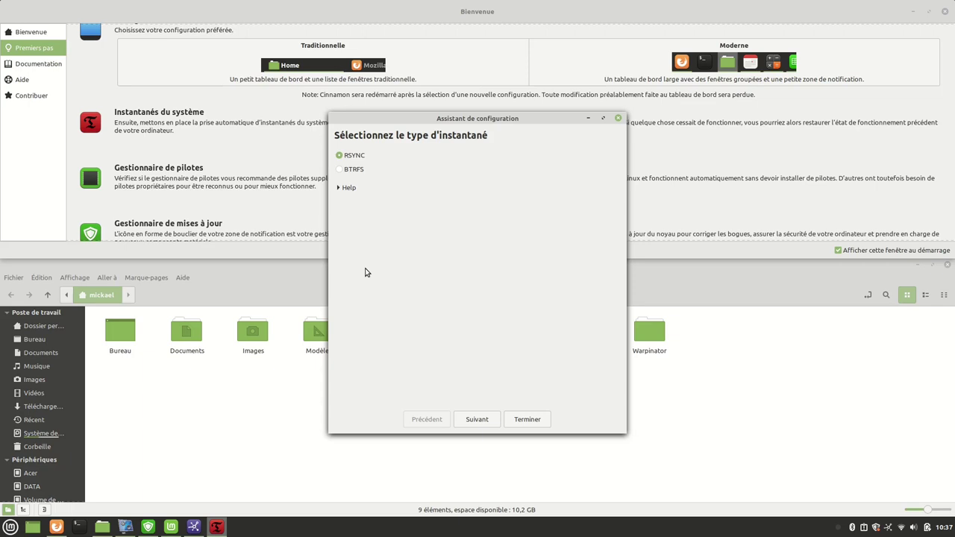
Read the RSYNC snapshot help, keep RSYNC, and continue to the snapshot location page.
{"action": "key", "text": "space"}
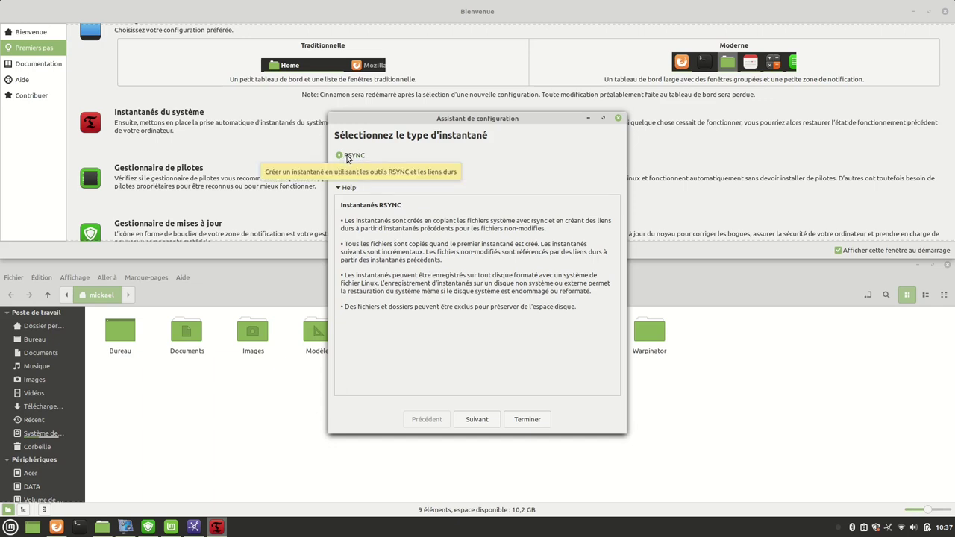
{"action": "left_click", "coordinate": [476, 419]}
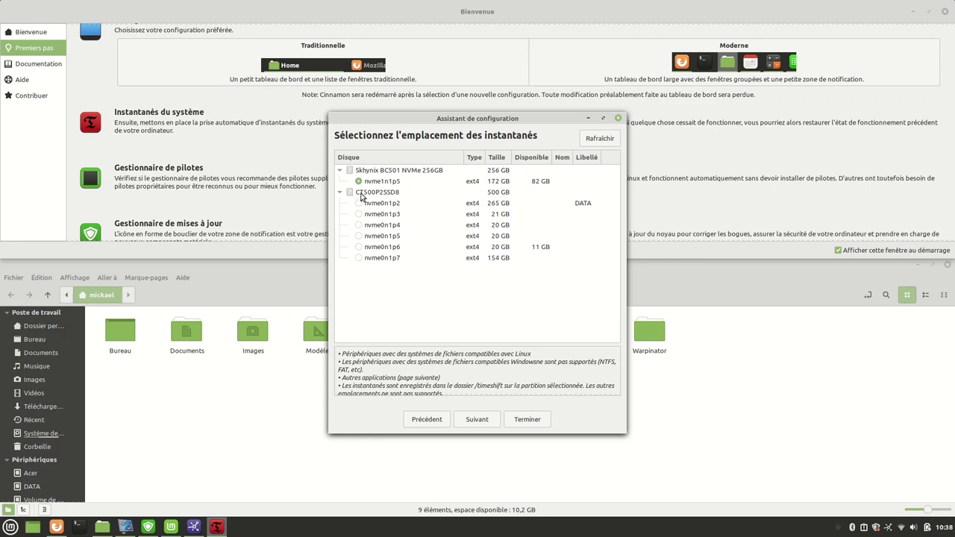
Choose the DATA partition nvme0n1p2 on the CT500P2SSD8 disk as Timeshift's snapshot location.
{"action": "left_click", "coordinate": [376, 194]}
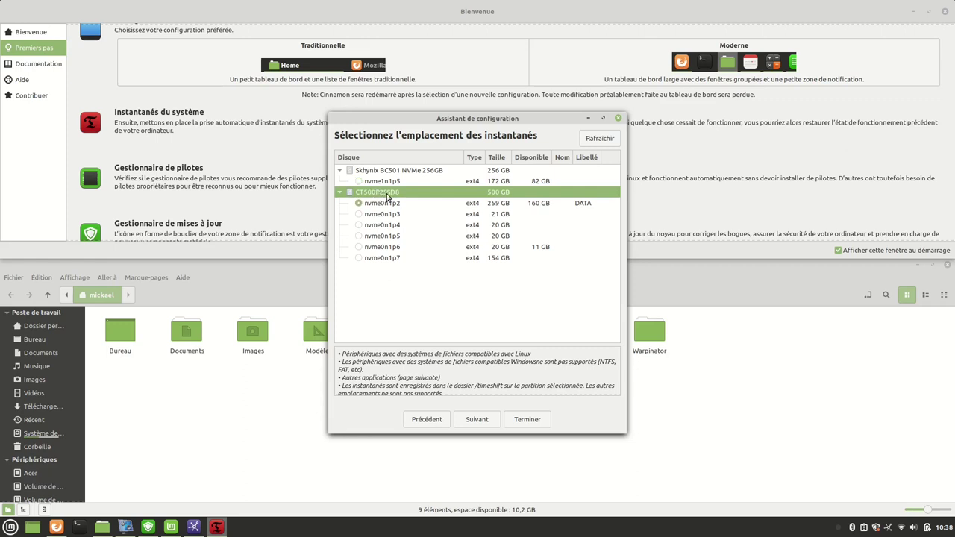
{"action": "left_click", "coordinate": [392, 249]}
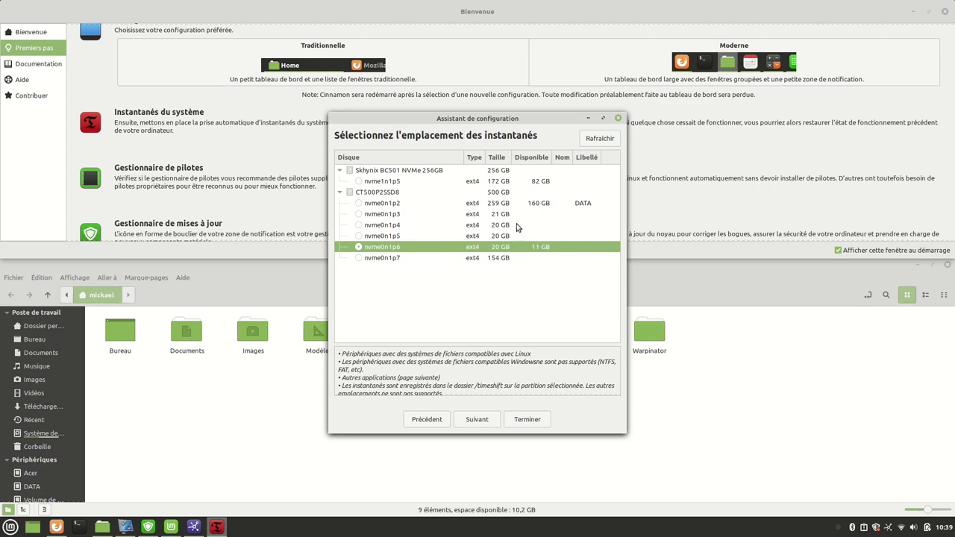
{"action": "left_click", "coordinate": [503, 204]}
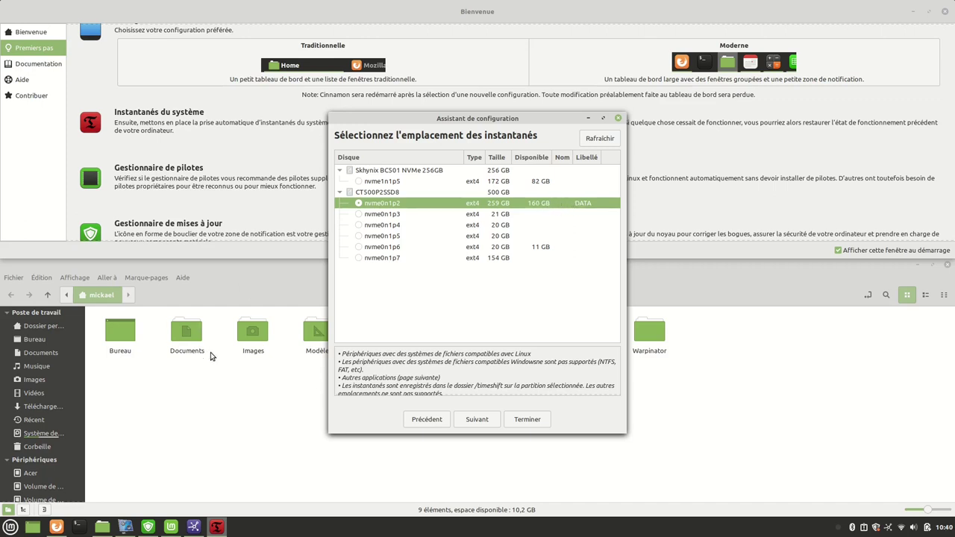
{"action": "left_click", "coordinate": [10, 528]}
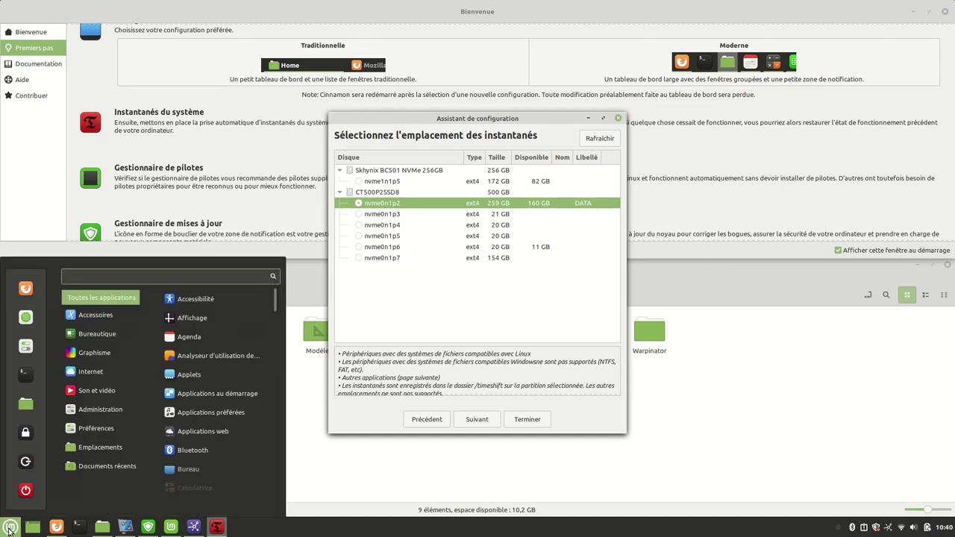
Launch Disks via 'disq' search and unmount the 265 GB DATA partition, authenticating.
{"action": "type", "text": "disque"}
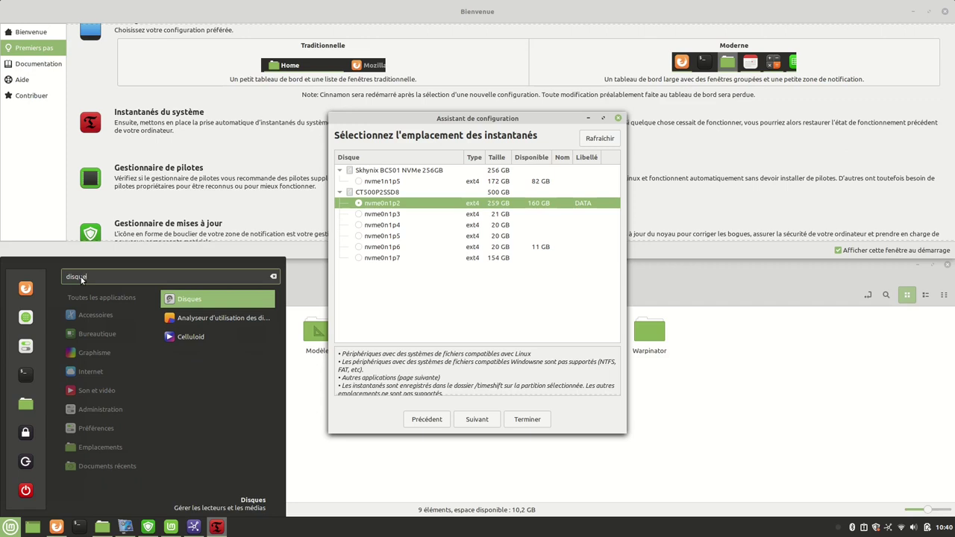
{"action": "key", "text": "Return"}
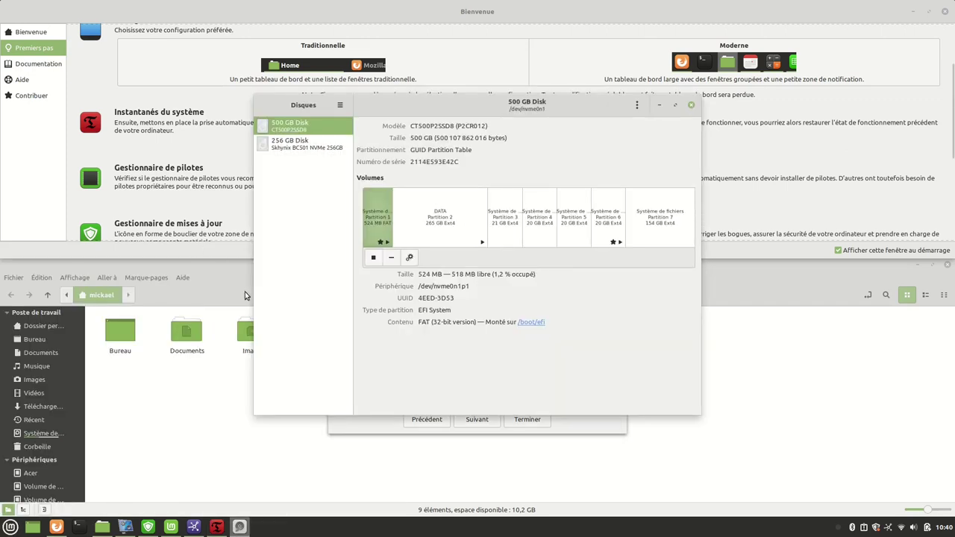
{"action": "left_click", "coordinate": [446, 221]}
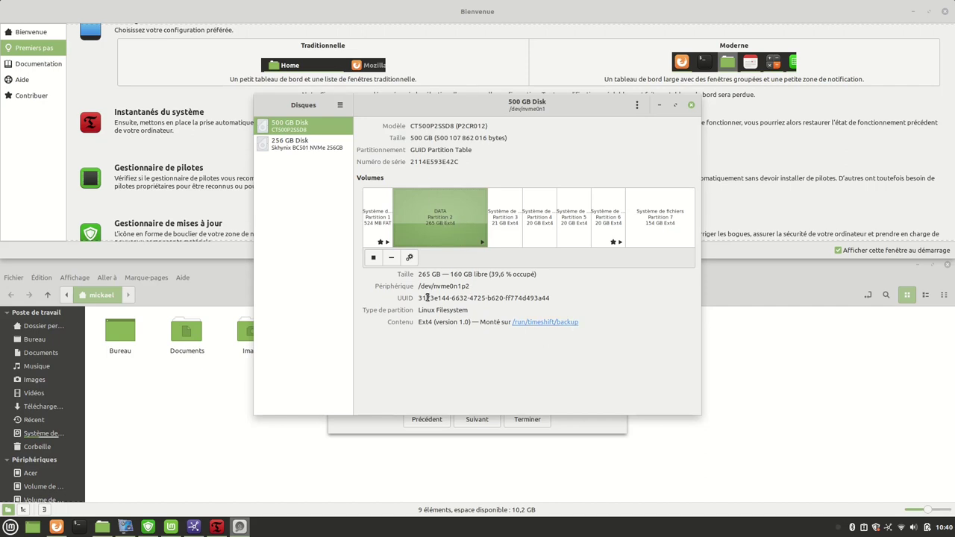
{"action": "left_click", "coordinate": [373, 259]}
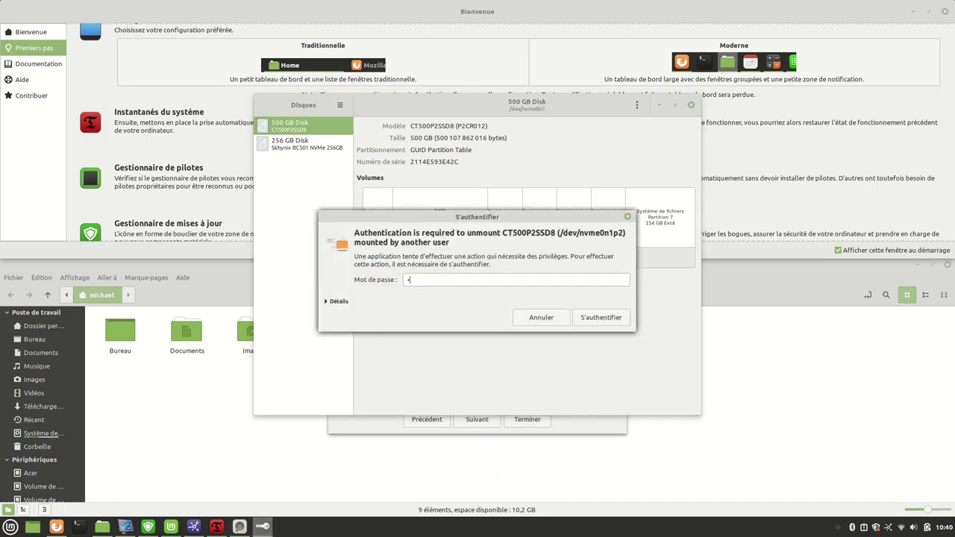
{"action": "key", "text": "Return"}
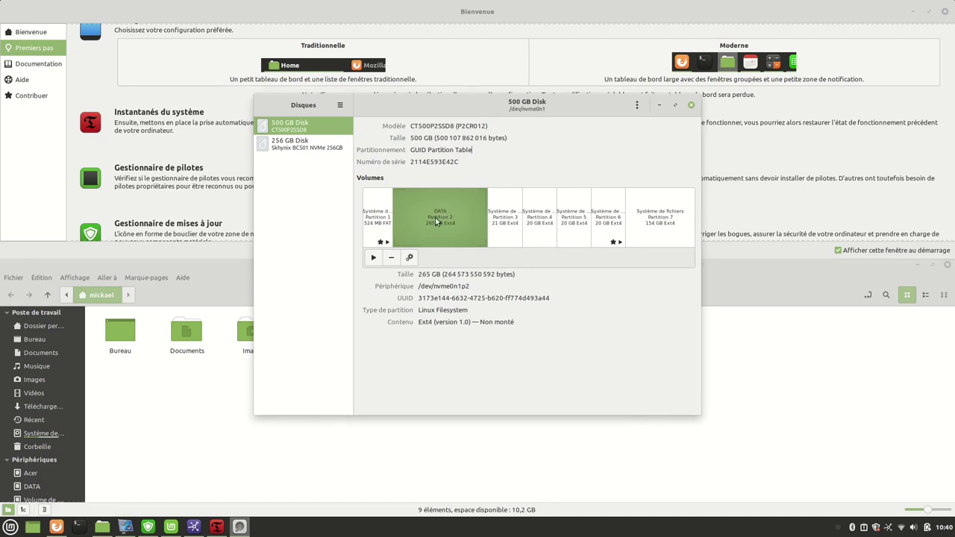
Move Disks aside and send the Timeshift wizard back to the snapshot type page.
{"action": "left_click_drag", "start_coordinate": [518, 111], "coordinate": [592, 270]}
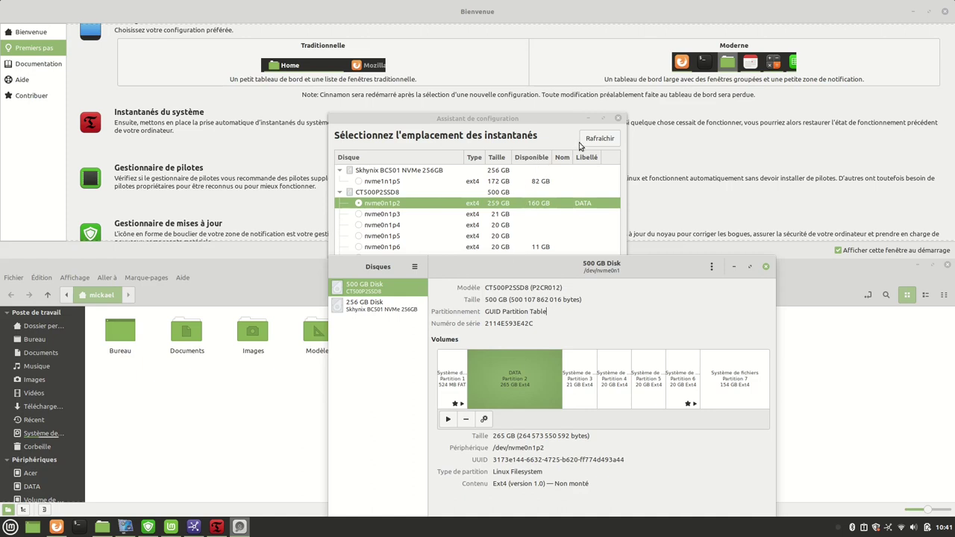
{"action": "left_click", "coordinate": [534, 142]}
{"action": "left_click", "coordinate": [426, 419]}
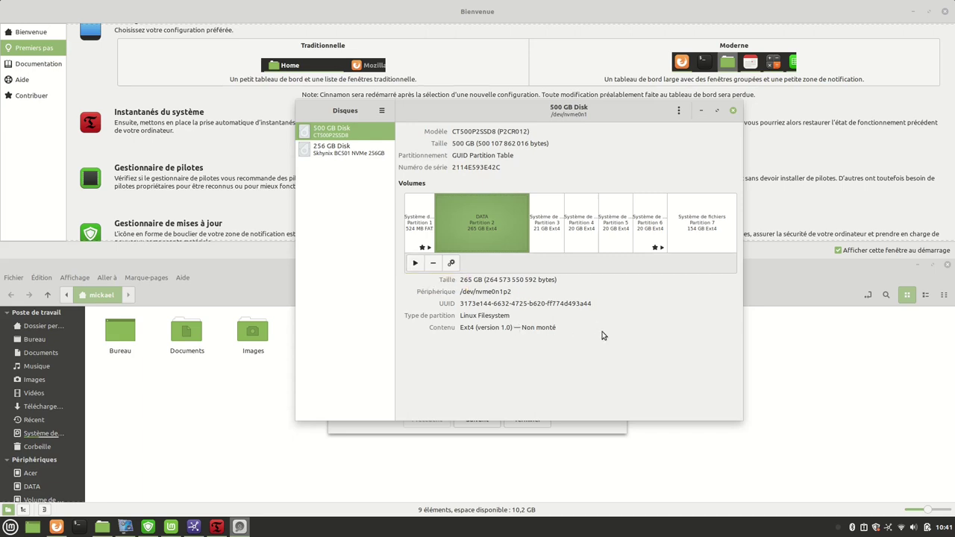
Mount DATA briefly to copy its mount path, then unmount it again.
{"action": "left_click", "coordinate": [415, 263]}
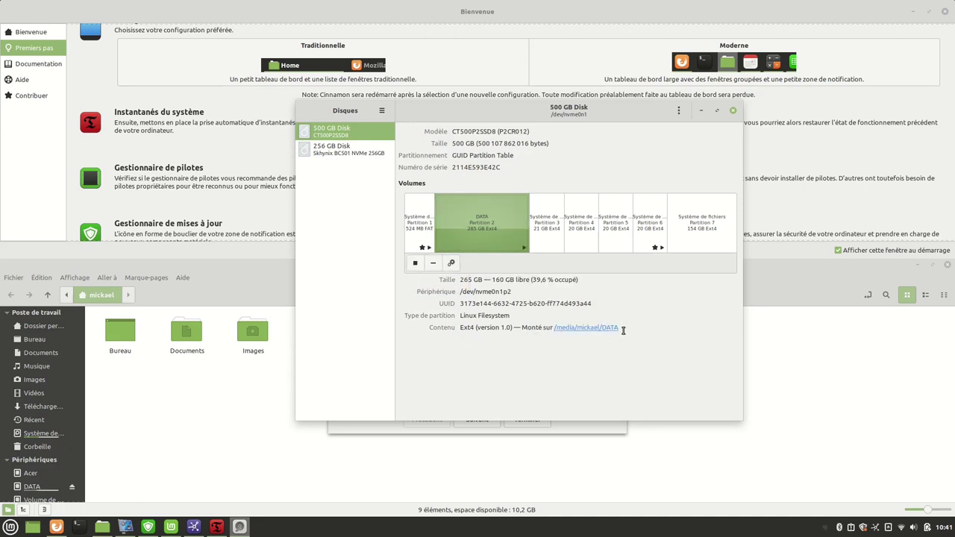
{"action": "left_click_drag", "start_coordinate": [622, 329], "coordinate": [555, 329]}
{"action": "key", "text": "super+c"}
{"action": "right_click", "coordinate": [574, 327]}
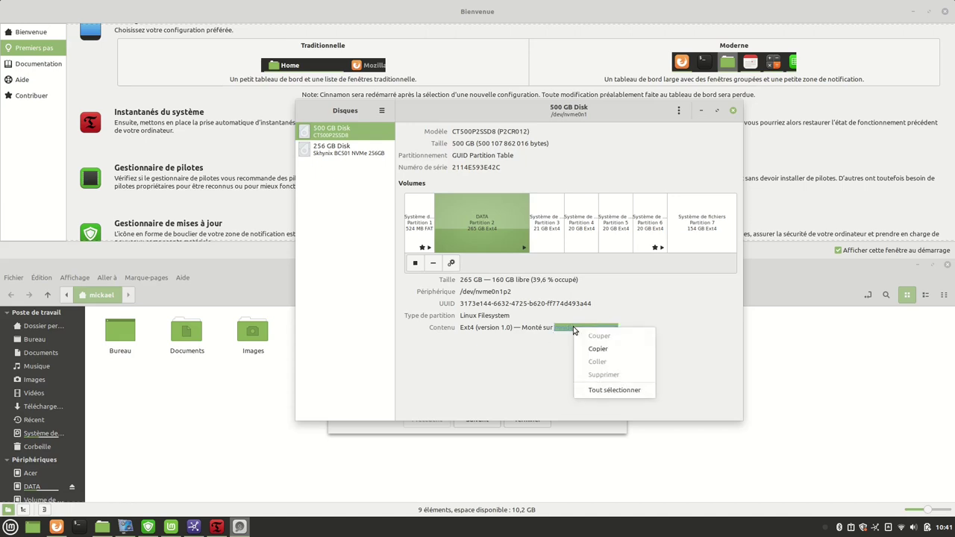
{"action": "left_click", "coordinate": [597, 350]}
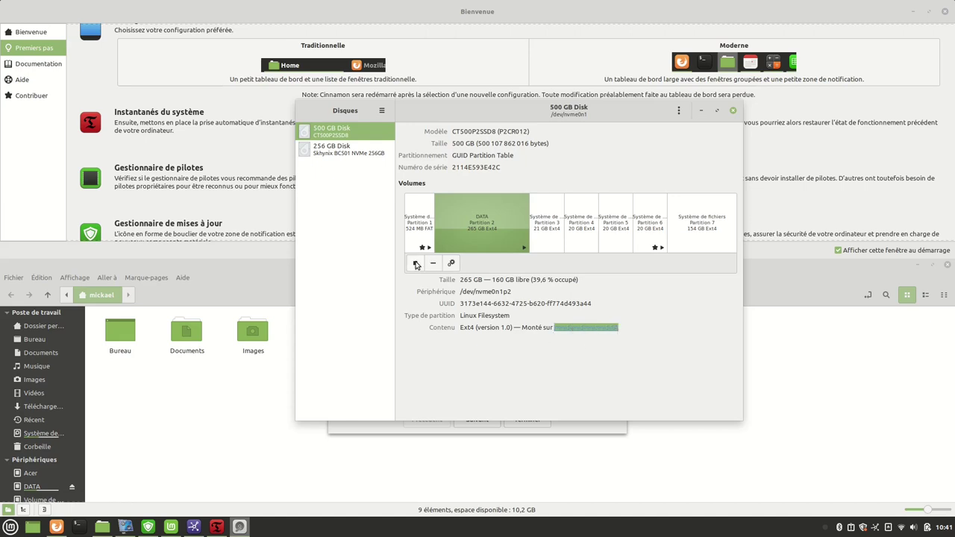
{"action": "left_click", "coordinate": [416, 264]}
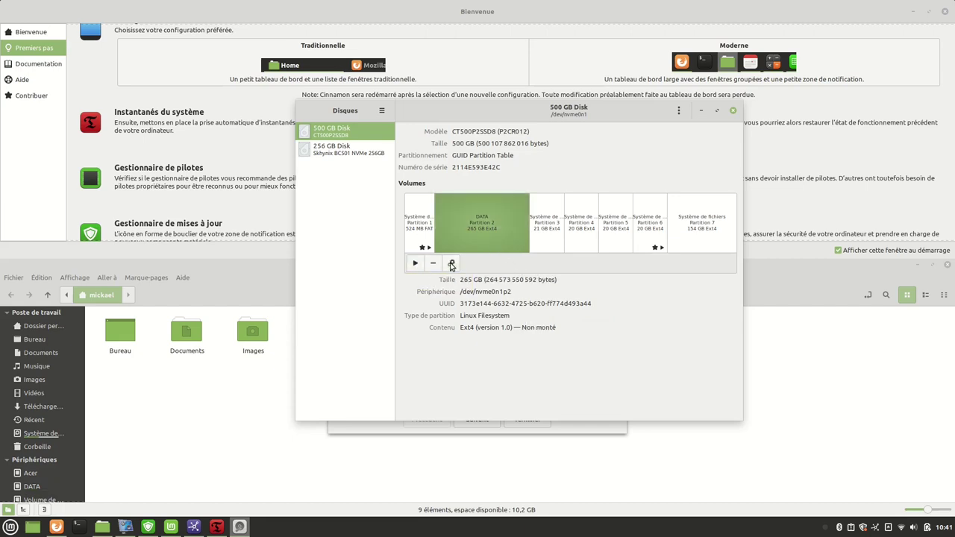
Disable session defaults, set DATA's mount point to /media/mickael/DATA, remount it and close Disks.
{"action": "left_click", "coordinate": [451, 264]}
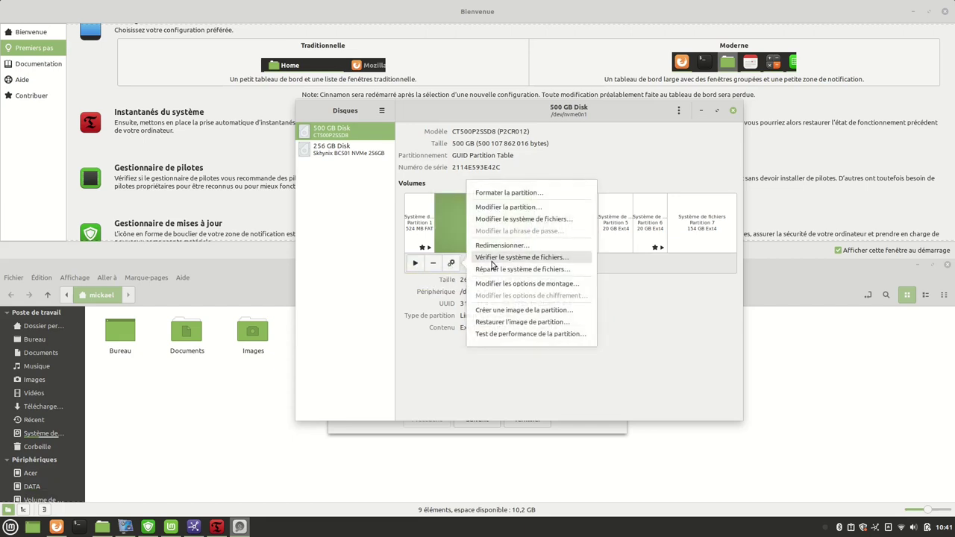
{"action": "left_click", "coordinate": [522, 284]}
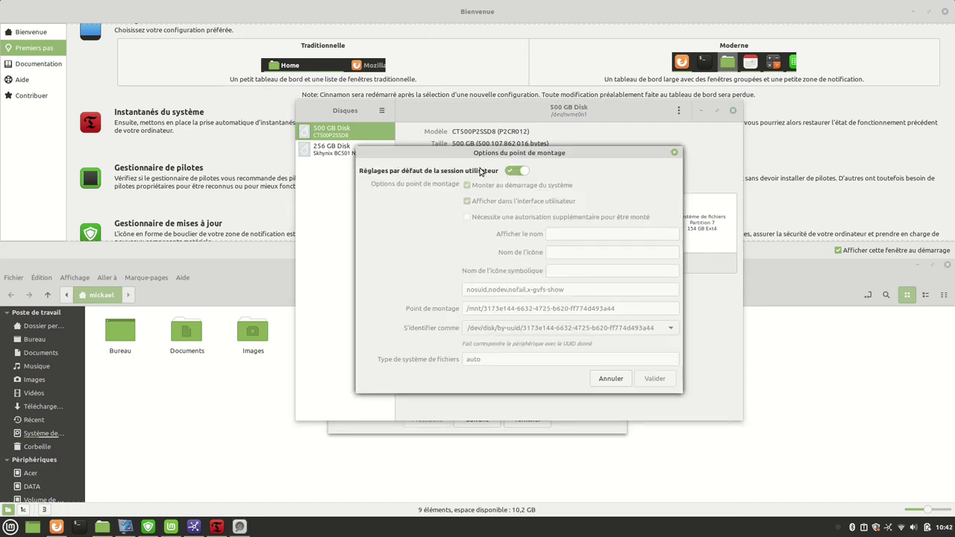
{"action": "left_click", "coordinate": [512, 172]}
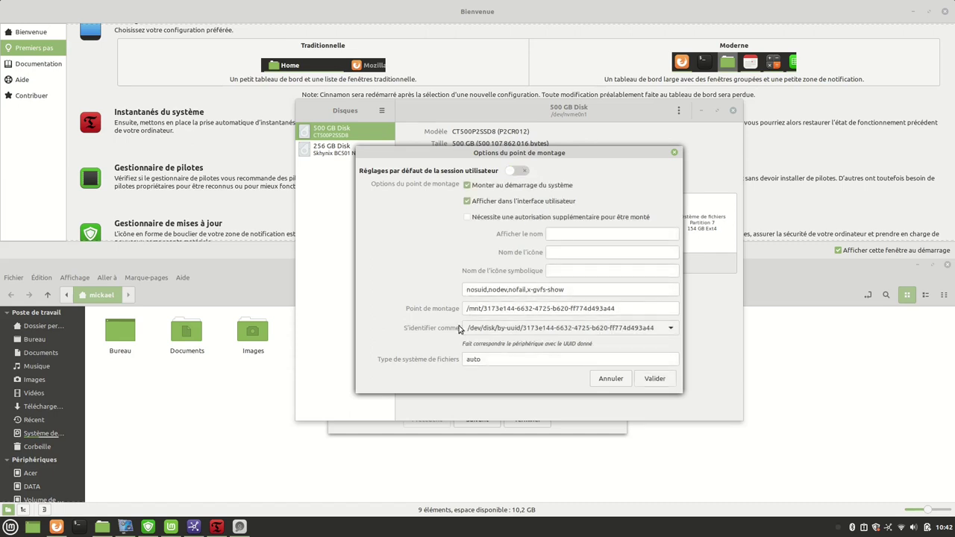
{"action": "left_click_drag", "start_coordinate": [619, 308], "coordinate": [491, 308]}
{"action": "right_click", "coordinate": [491, 308]}
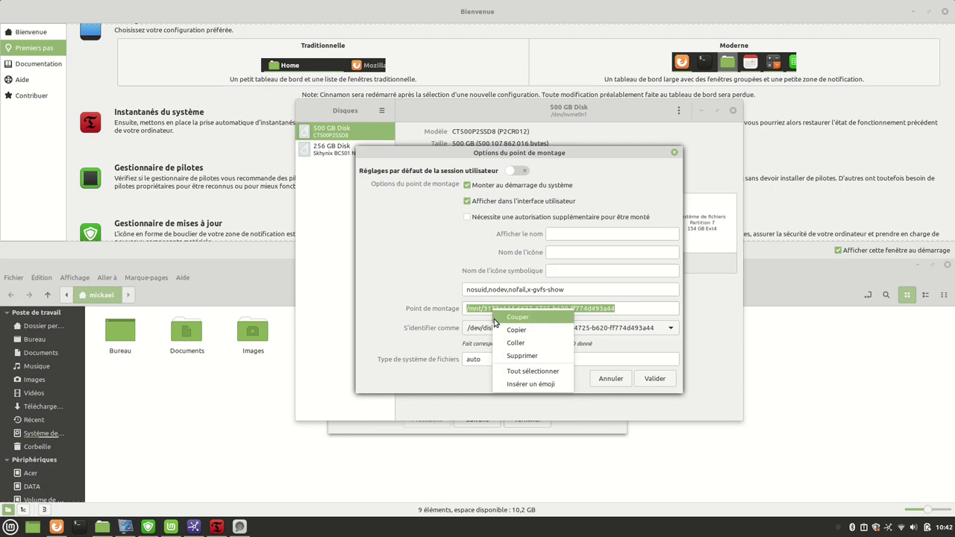
{"action": "left_click", "coordinate": [520, 343]}
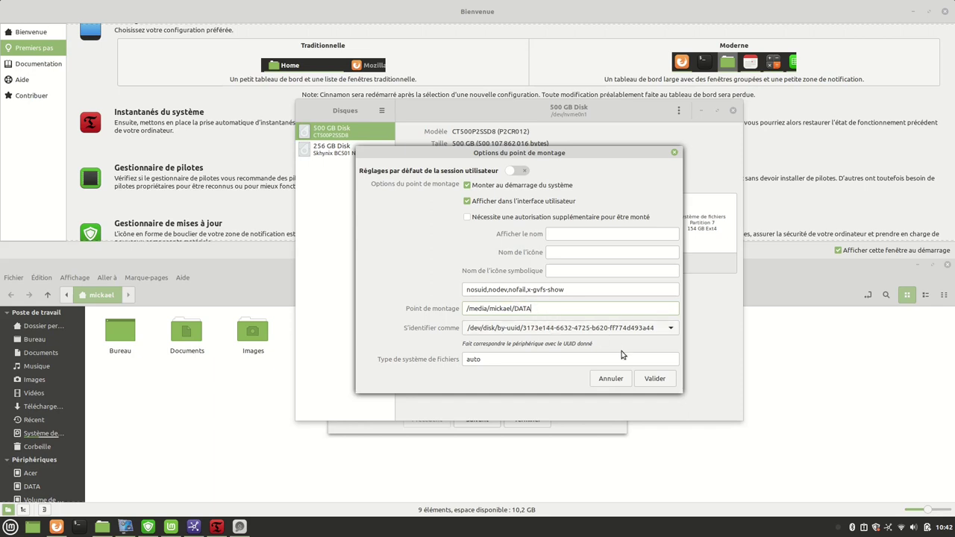
{"action": "left_click", "coordinate": [656, 382]}
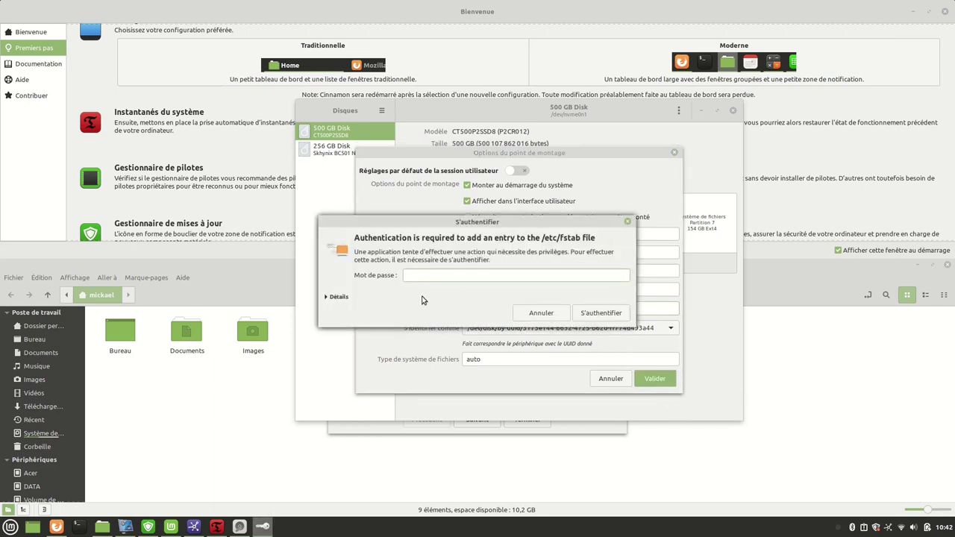
{"action": "key", "text": "Return"}
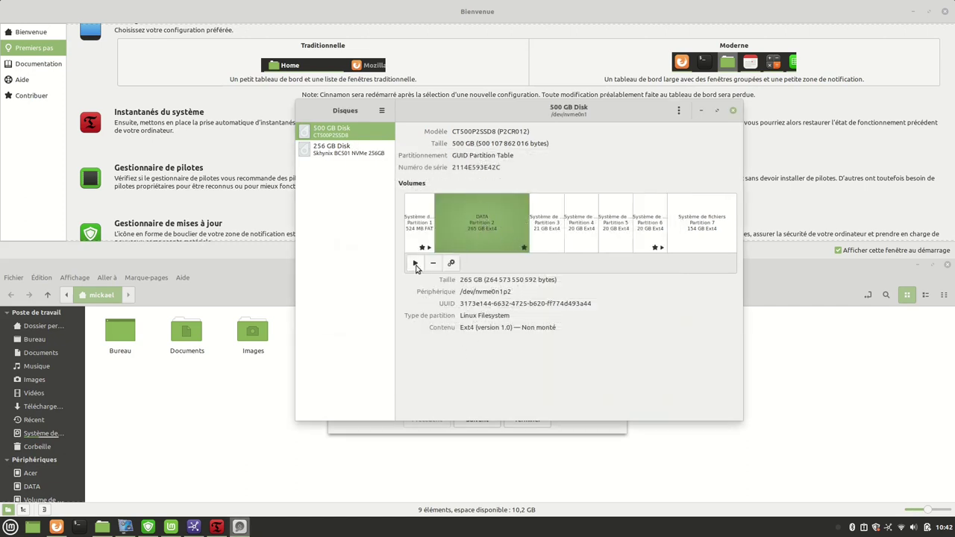
{"action": "left_click", "coordinate": [415, 263]}
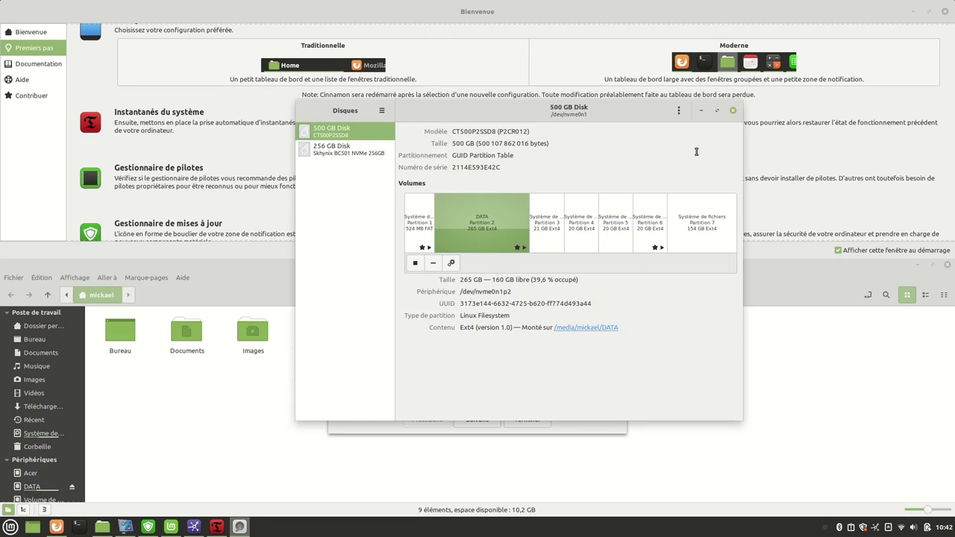
{"action": "left_click", "coordinate": [733, 110]}
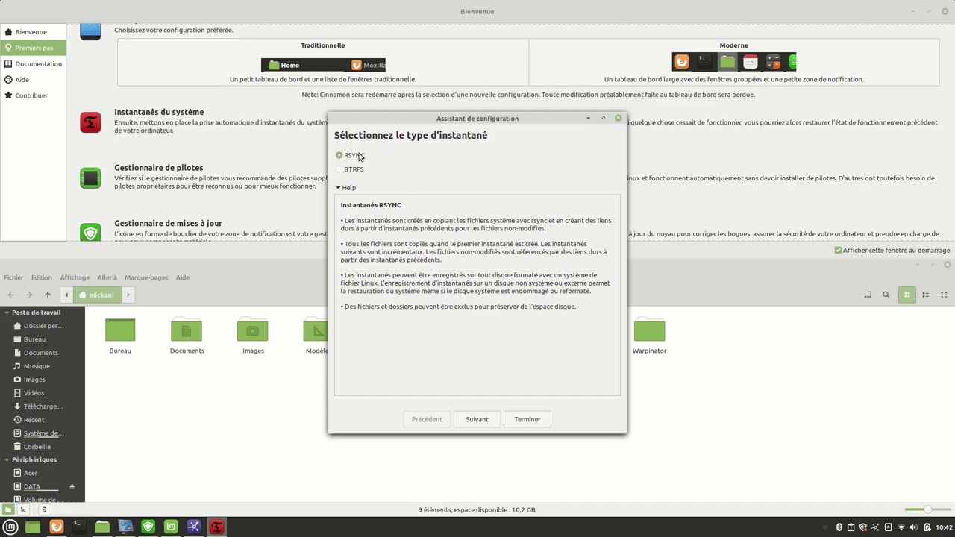
Reselect nvme0n1p2 (DATA) as the snapshot location and advance to the snapshot levels page.
{"action": "left_click", "coordinate": [478, 421]}
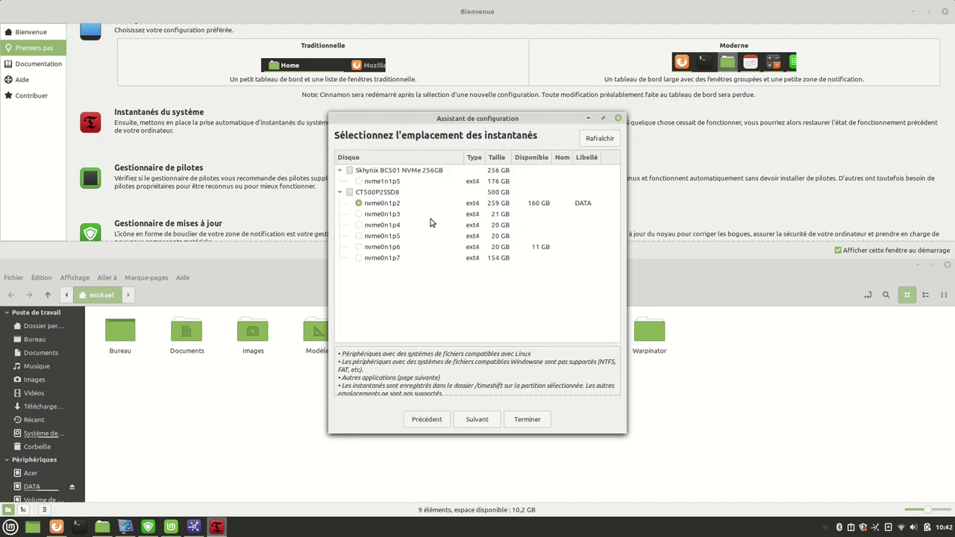
{"action": "left_click", "coordinate": [376, 206]}
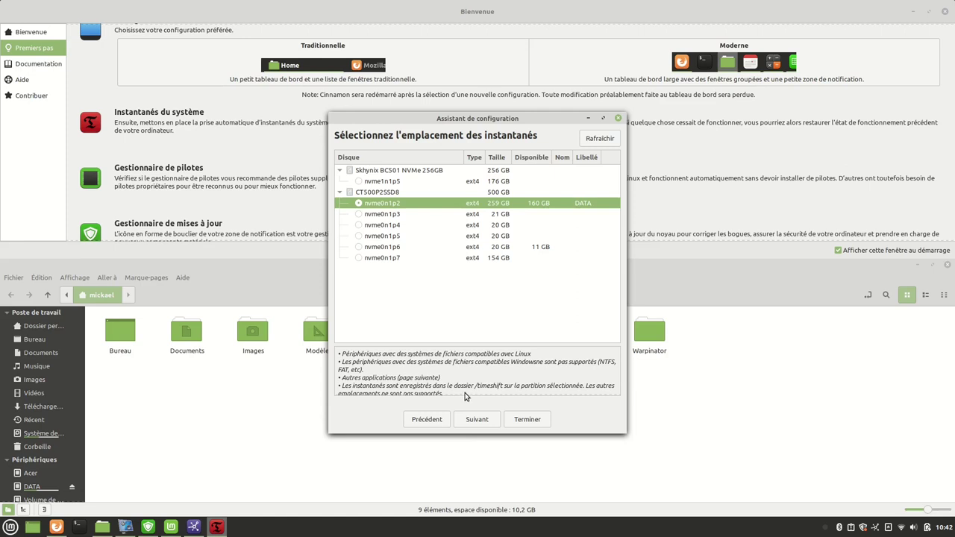
{"action": "left_click", "coordinate": [477, 419]}
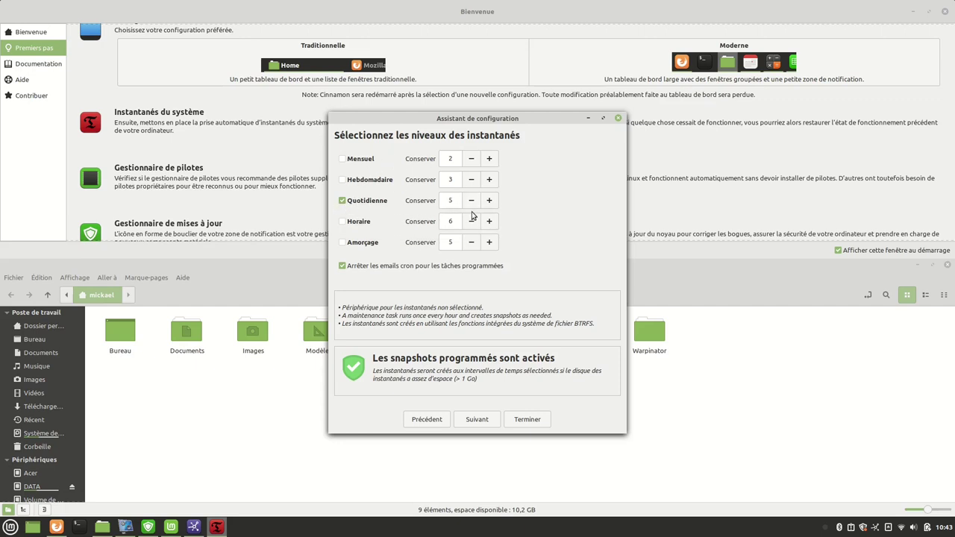
Enable monthly and weekly snapshots, reduce kept daily snapshots to 2, and continue.
{"action": "left_click", "coordinate": [344, 182]}
{"action": "left_click", "coordinate": [471, 200]}
{"action": "left_click", "coordinate": [471, 201]}
{"action": "left_click", "coordinate": [470, 207]}
{"action": "left_click", "coordinate": [362, 162]}
{"action": "left_click", "coordinate": [342, 180]}
{"action": "left_click", "coordinate": [477, 420]}
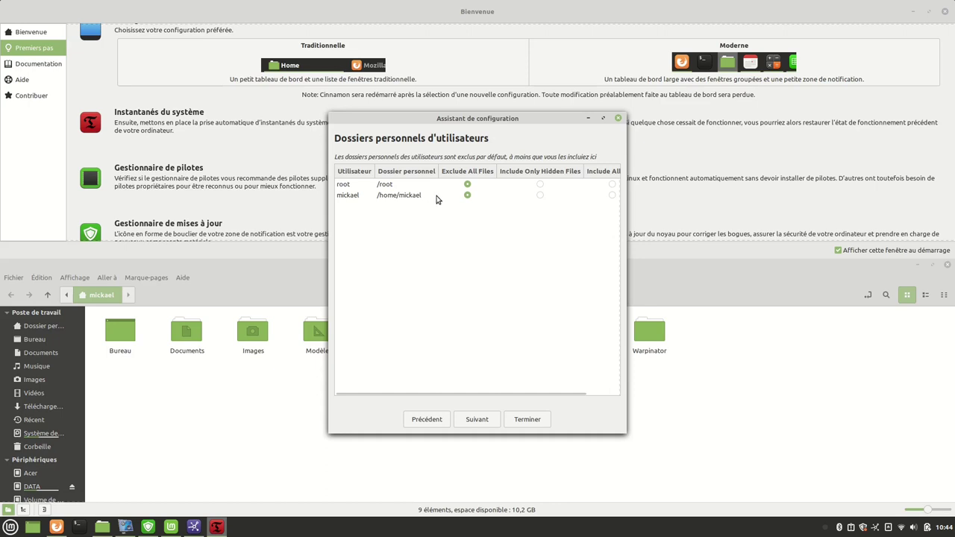
Leave the user's home folder at Exclude All Files and finish the Timeshift setup wizard.
{"action": "left_click_drag", "start_coordinate": [626, 188], "coordinate": [727, 191]}
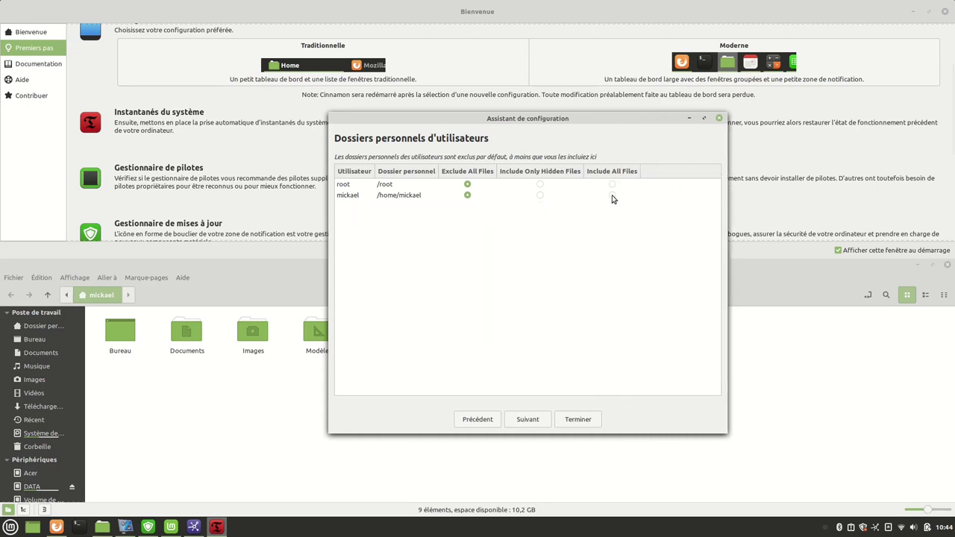
{"action": "left_click", "coordinate": [613, 196]}
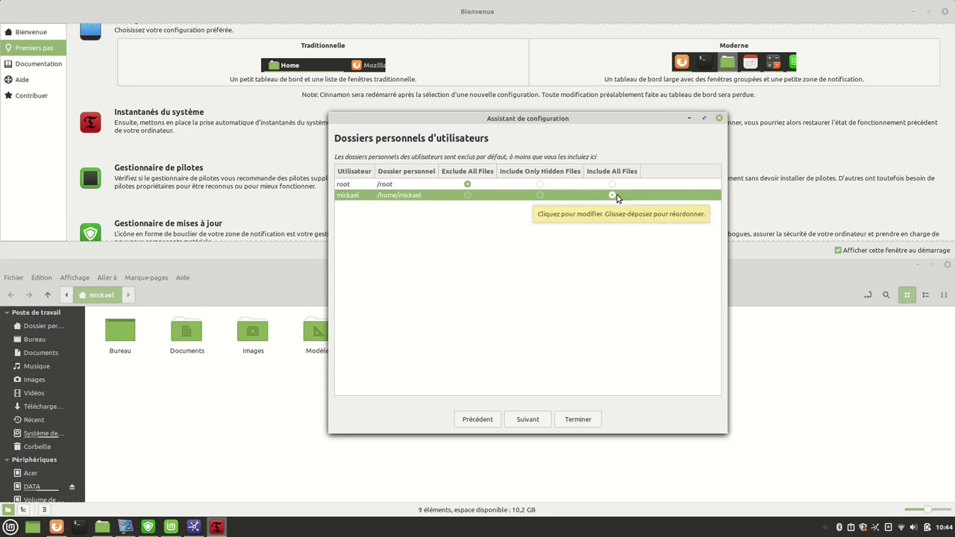
{"action": "left_click", "coordinate": [467, 197]}
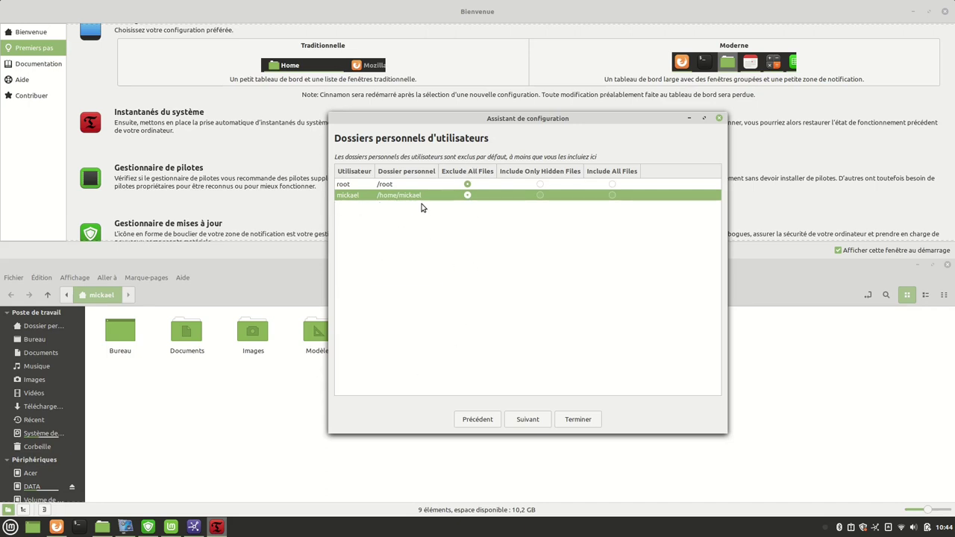
{"action": "left_click", "coordinate": [526, 420]}
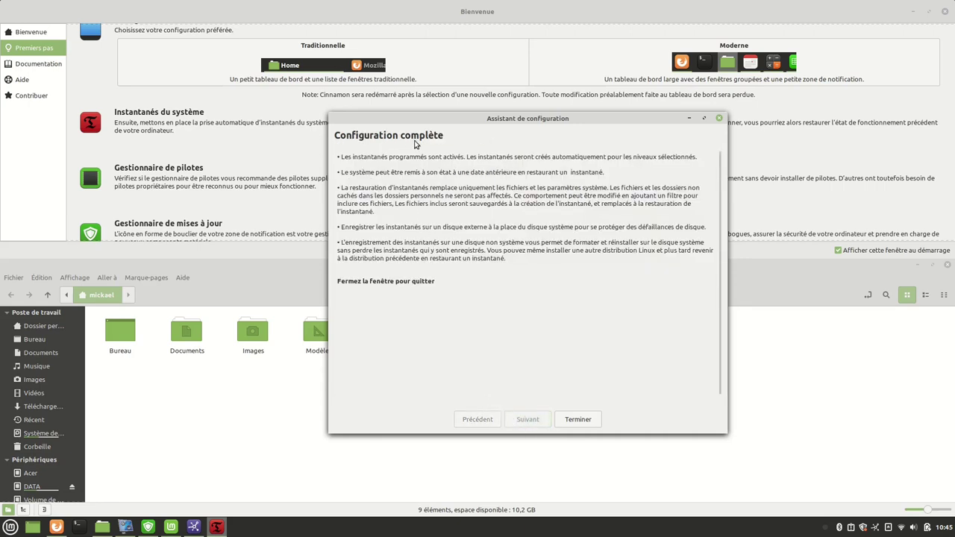
{"action": "left_click", "coordinate": [576, 420]}
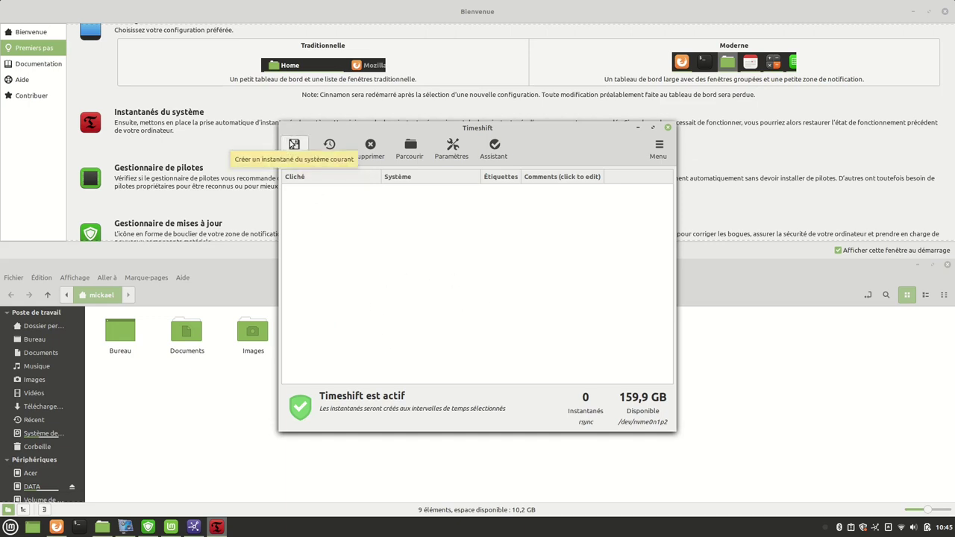
{"action": "left_click", "coordinate": [453, 155]}
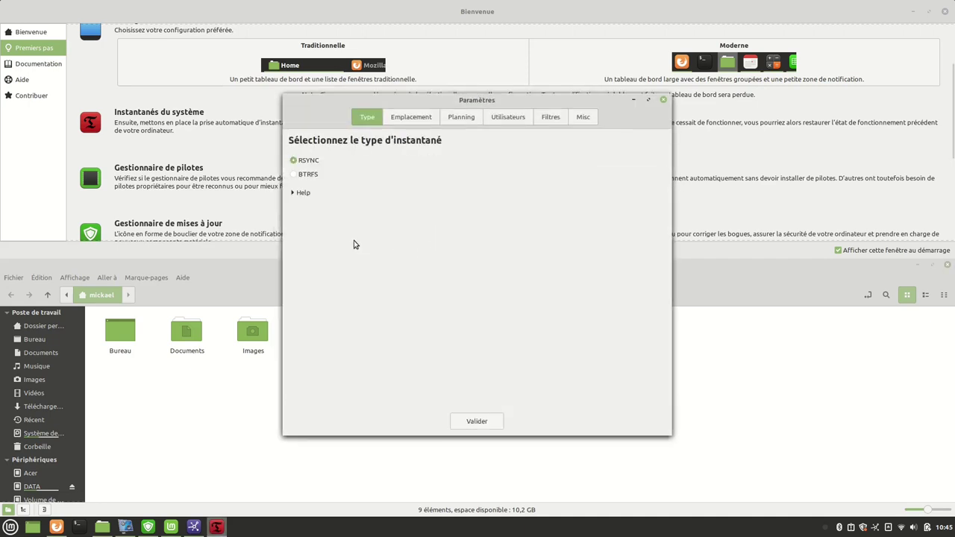
{"action": "left_click", "coordinate": [464, 117]}
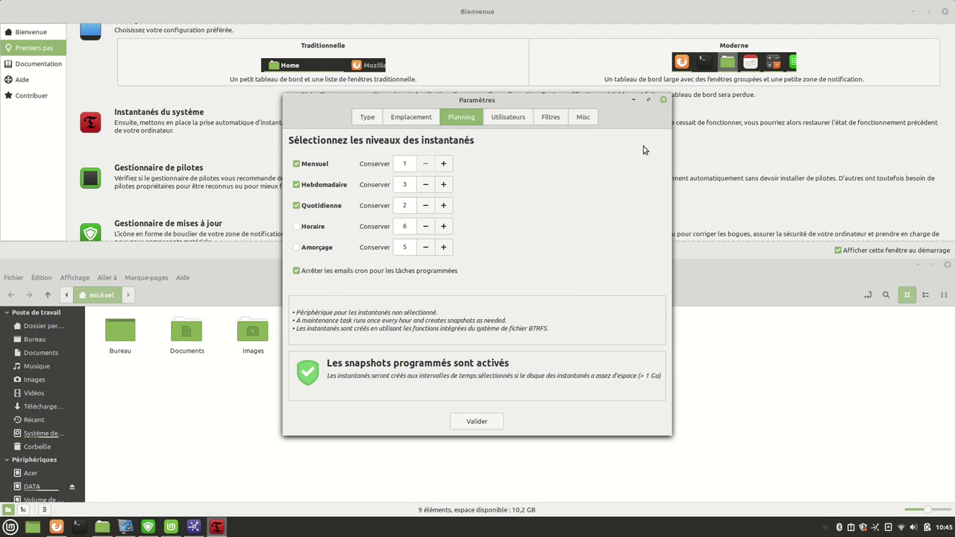
{"action": "left_click", "coordinate": [472, 424]}
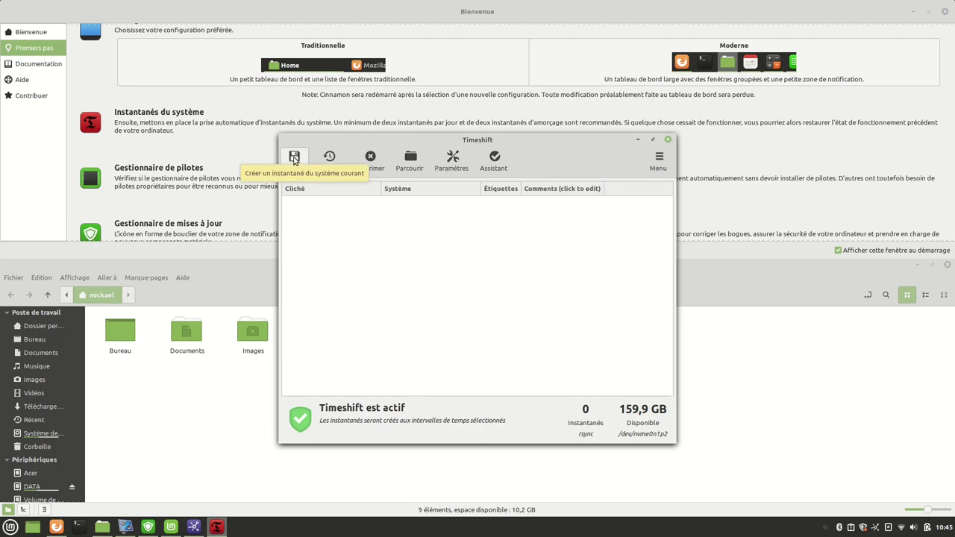
{"action": "left_click", "coordinate": [294, 159]}
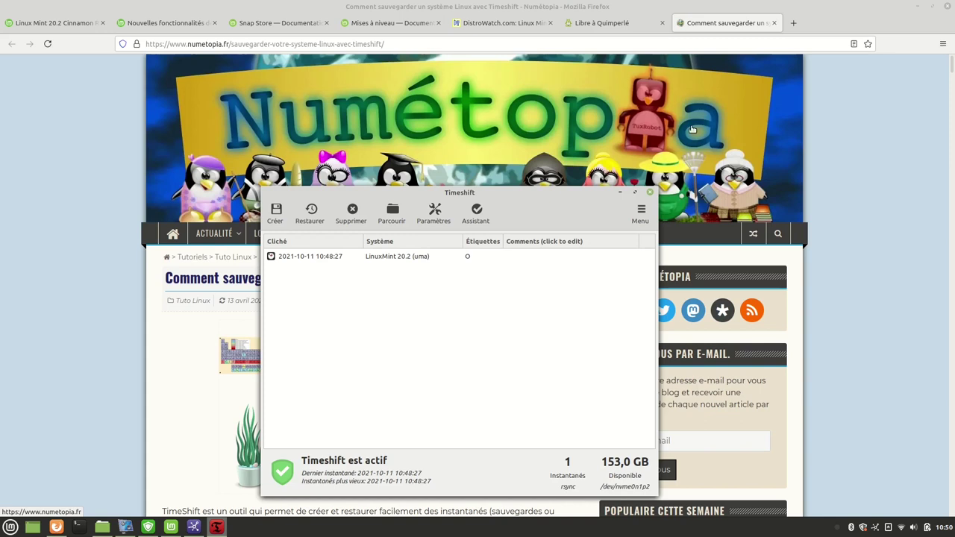
Scroll the Numétopia Timeshift article in Firefox to the snapshot tag letters section.
{"action": "left_click_drag", "start_coordinate": [532, 202], "coordinate": [560, 157]}
{"action": "left_click", "coordinate": [146, 328]}
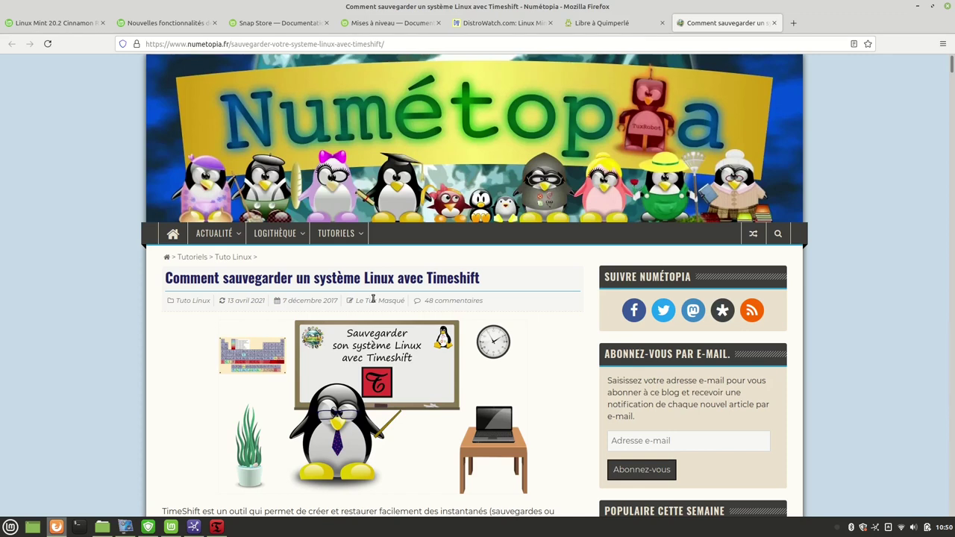
{"action": "scroll", "coordinate": [373, 298], "scroll_direction": "down", "scroll_amount": 4}
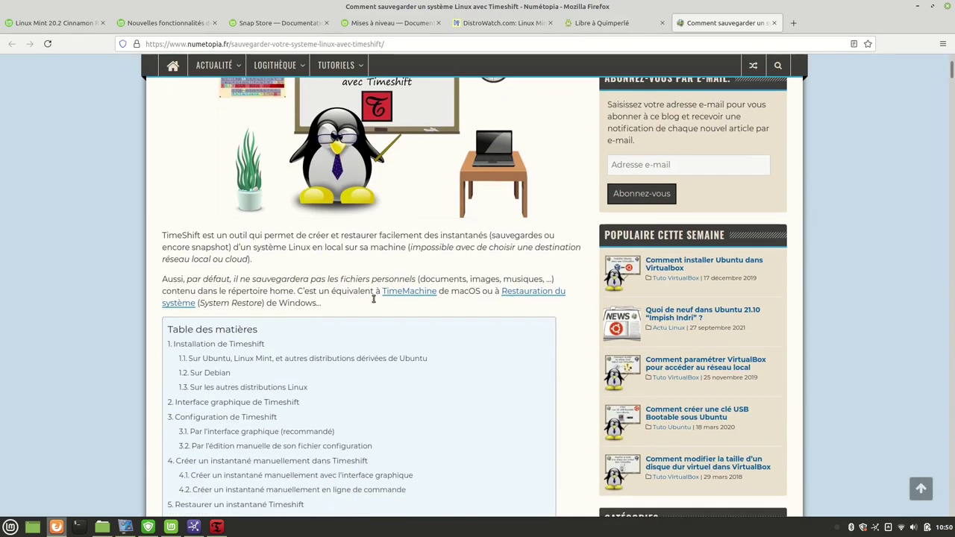
{"action": "scroll", "coordinate": [373, 298], "scroll_direction": "up", "scroll_amount": 5}
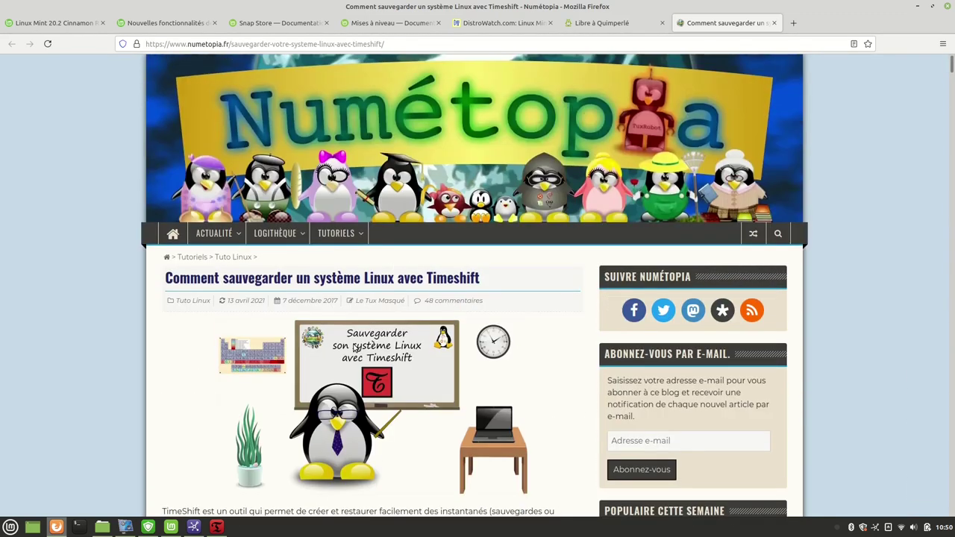
{"action": "scroll", "coordinate": [355, 349], "scroll_direction": "down", "scroll_amount": 12}
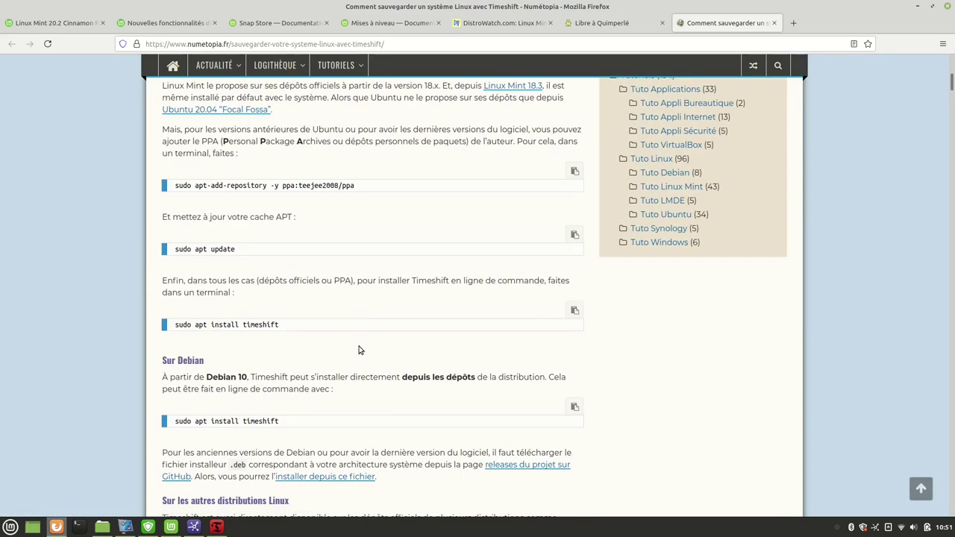
{"action": "scroll", "coordinate": [358, 350], "scroll_direction": "down", "scroll_amount": 12}
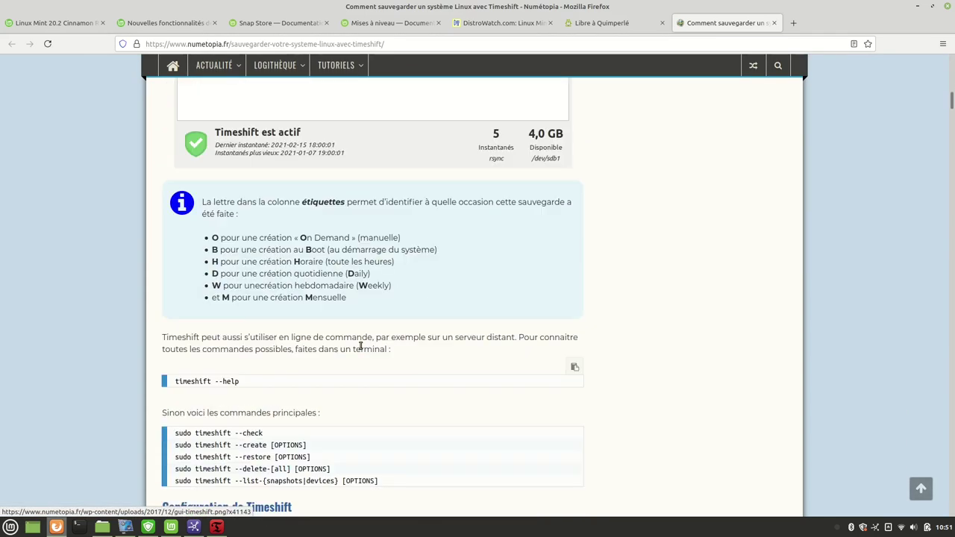
{"action": "scroll", "coordinate": [360, 345], "scroll_direction": "down", "scroll_amount": 3}
{"action": "scroll", "coordinate": [360, 346], "scroll_direction": "up", "scroll_amount": 4}
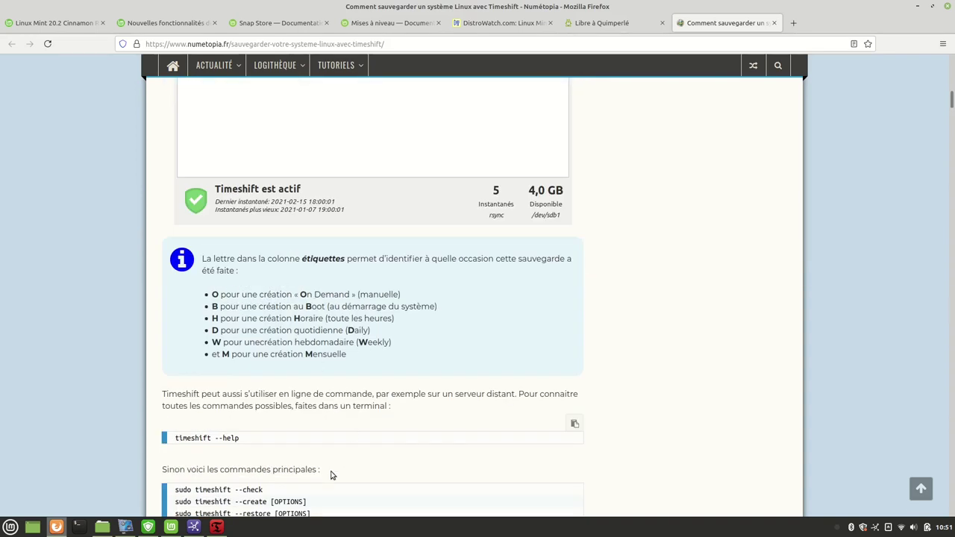
Restore the Timeshift window and place it beside the article.
{"action": "left_click", "coordinate": [216, 526]}
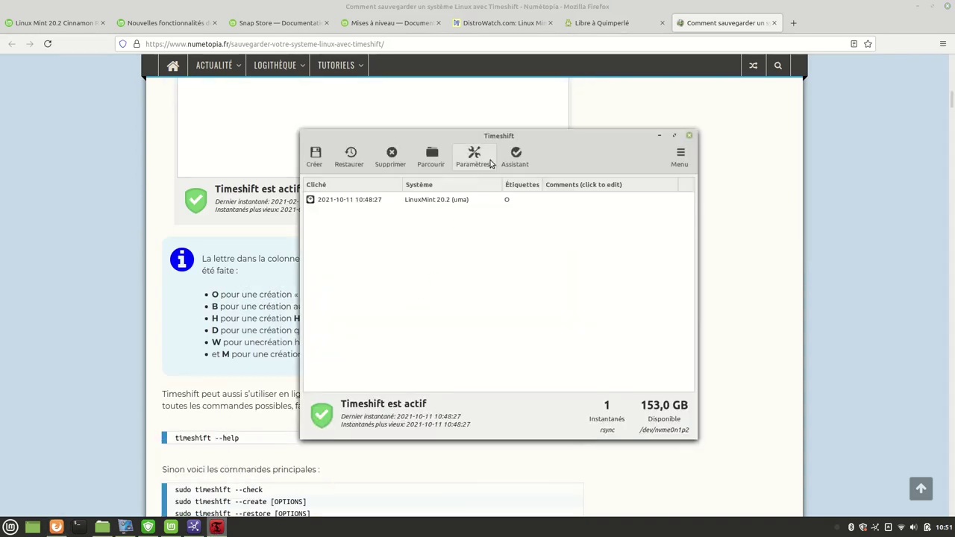
{"action": "left_click_drag", "start_coordinate": [434, 138], "coordinate": [608, 117]}
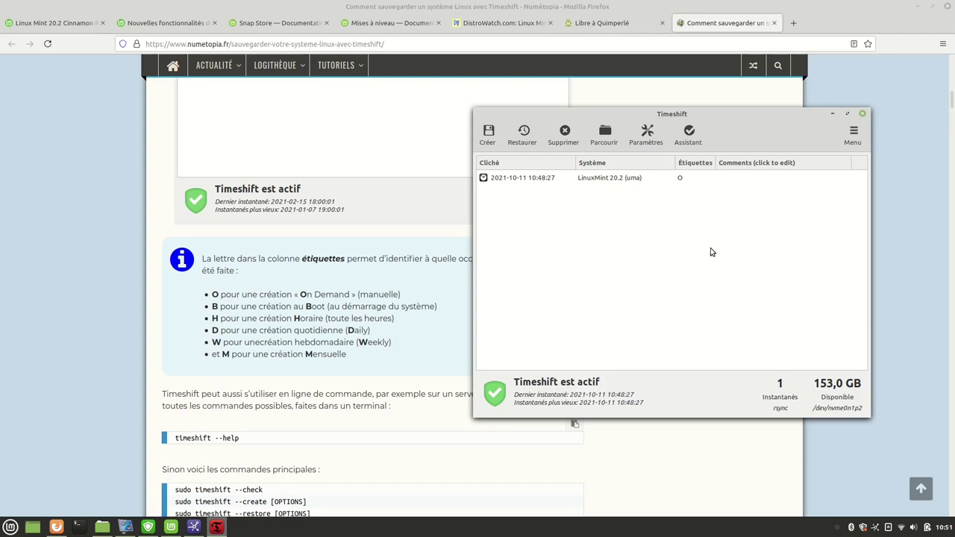
{"action": "left_click_drag", "start_coordinate": [705, 120], "coordinate": [536, 109]}
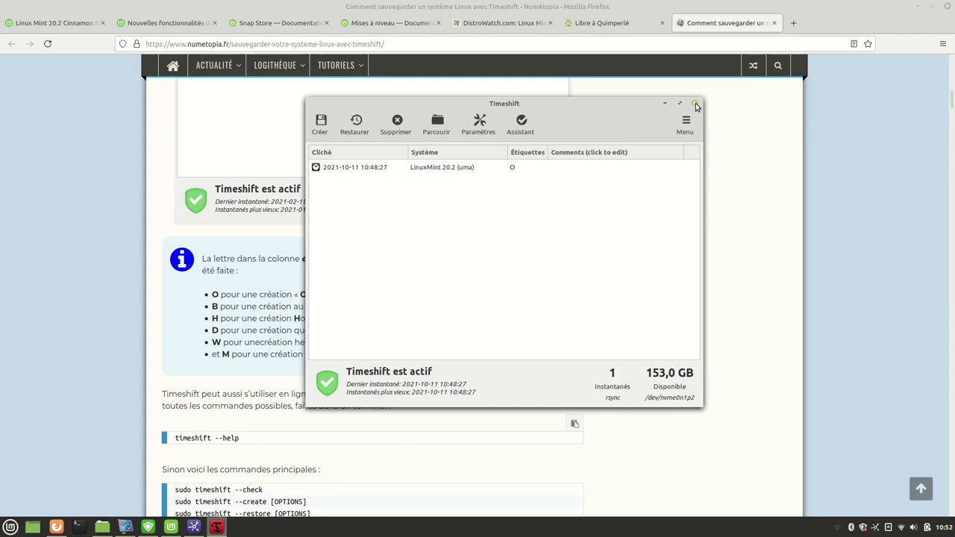
Close Timeshift, run Driver Manager from Welcome with the account password, and close it when no drivers are needed.
{"action": "left_click", "coordinate": [696, 105]}
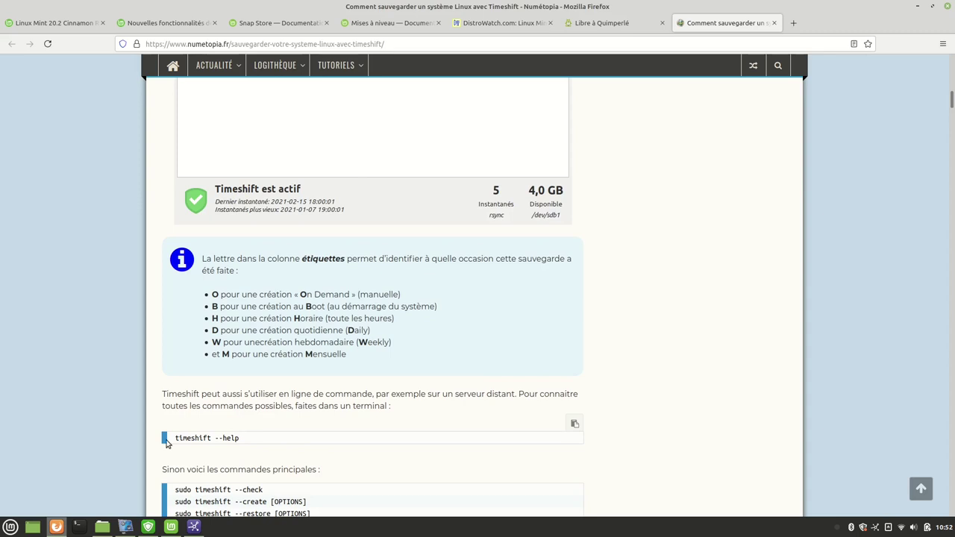
{"action": "left_click", "coordinate": [170, 527]}
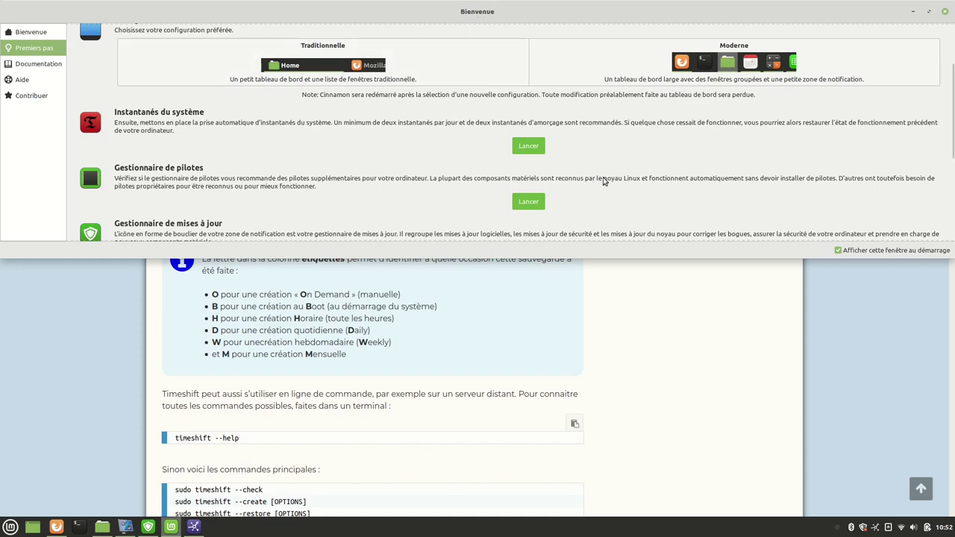
{"action": "scroll", "coordinate": [595, 189], "scroll_direction": "down", "scroll_amount": 1}
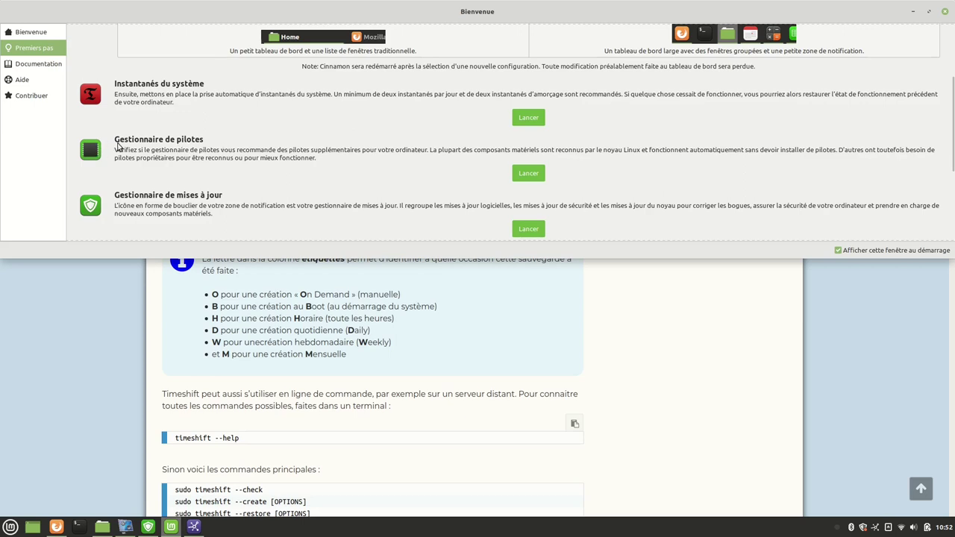
{"action": "left_click", "coordinate": [528, 173]}
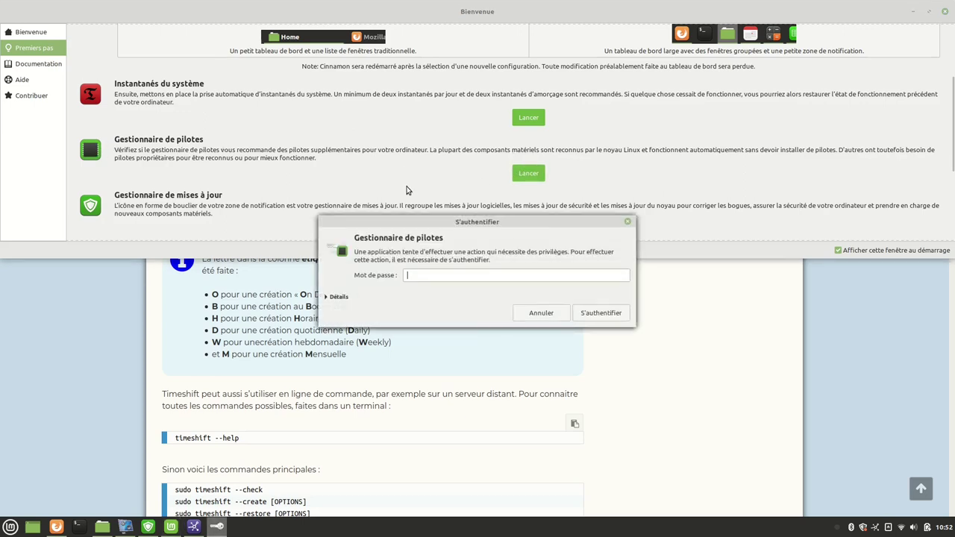
{"action": "type", "text": "1"}
{"action": "key", "text": "Return"}
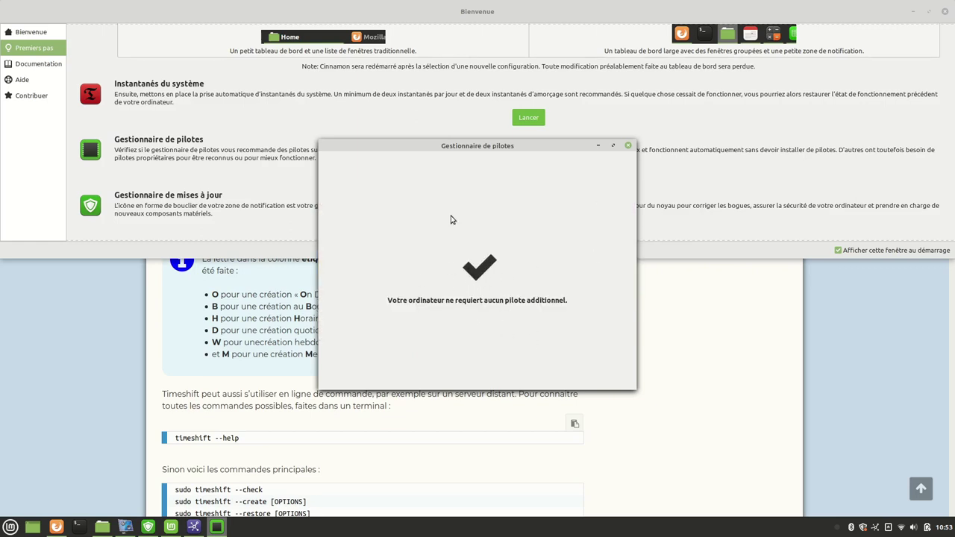
{"action": "left_click", "coordinate": [628, 147]}
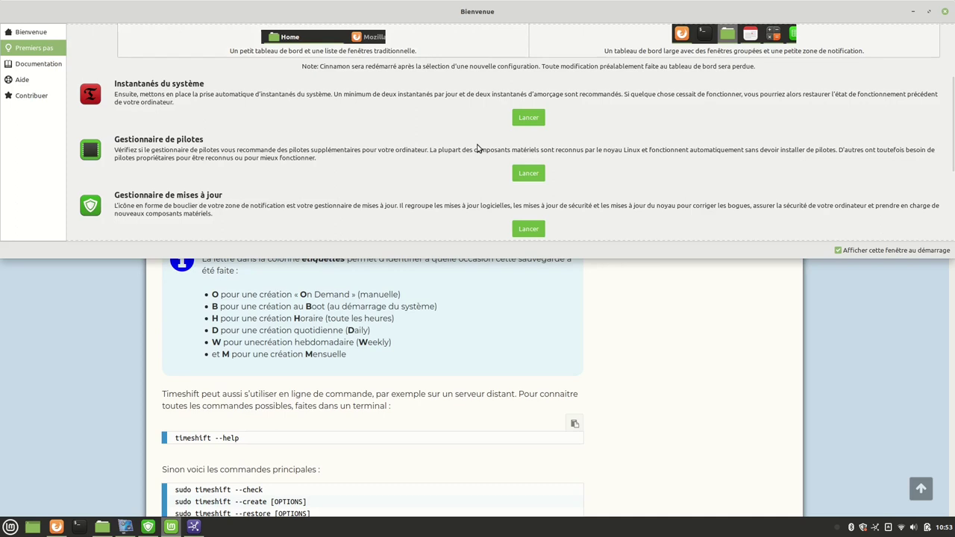
Maximize the Bienvenue window to show every Premiers pas launcher at once.
{"action": "scroll", "coordinate": [480, 170], "scroll_direction": "down", "scroll_amount": 2}
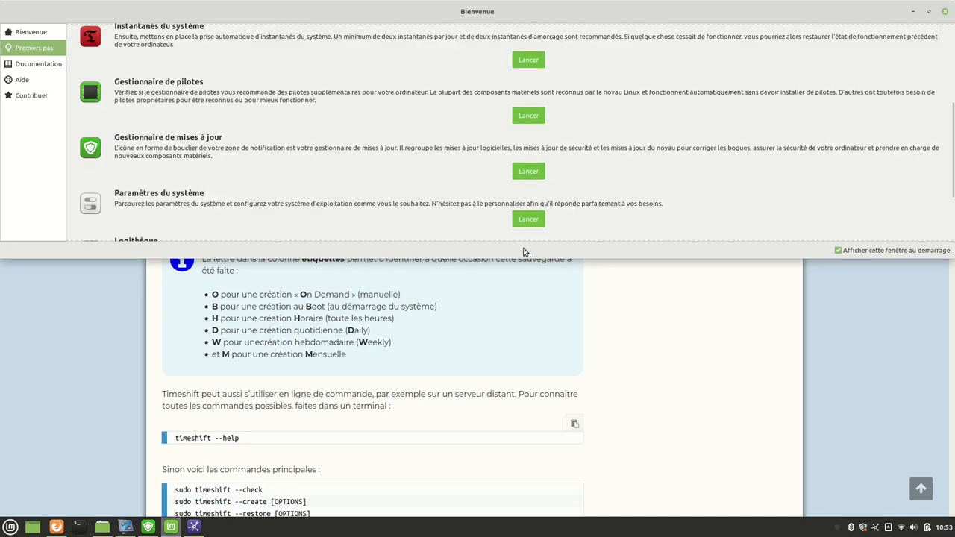
{"action": "left_click", "coordinate": [929, 11]}
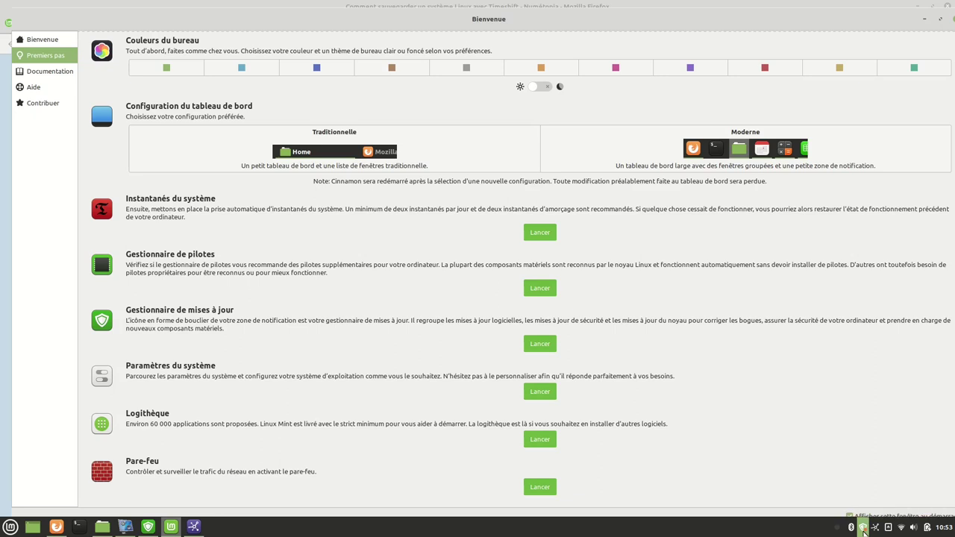
Open Update Manager from the taskbar shield and get past its introduction page.
{"action": "left_click", "coordinate": [149, 529]}
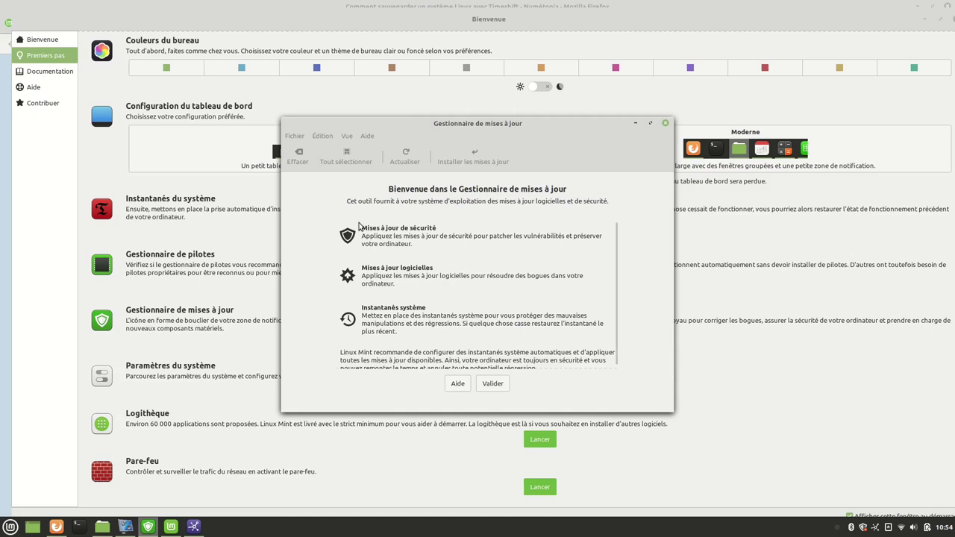
{"action": "left_click", "coordinate": [492, 384]}
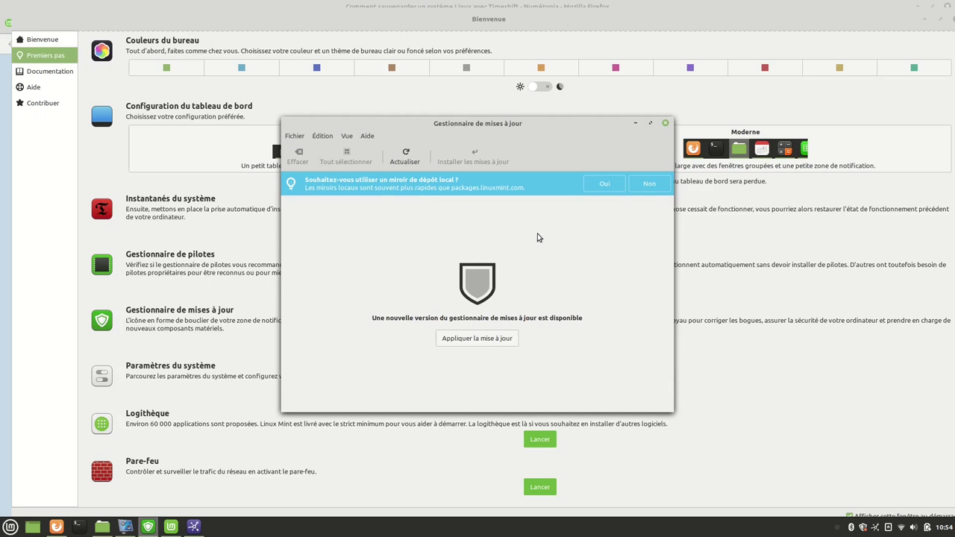
Accept the local mirror offer and set the main Linux Mint mirror to LayerJet Solutions.
{"action": "left_click", "coordinate": [596, 185]}
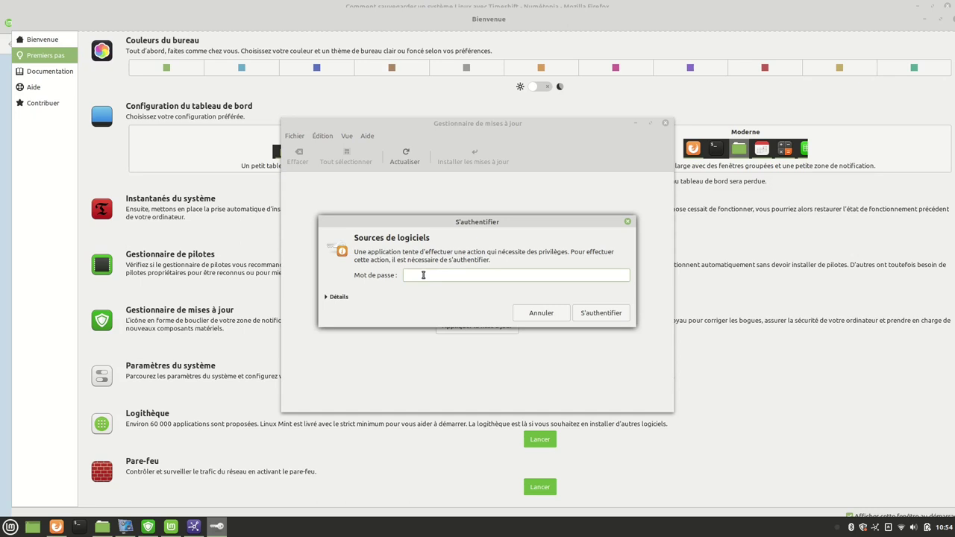
{"action": "key", "text": "Return"}
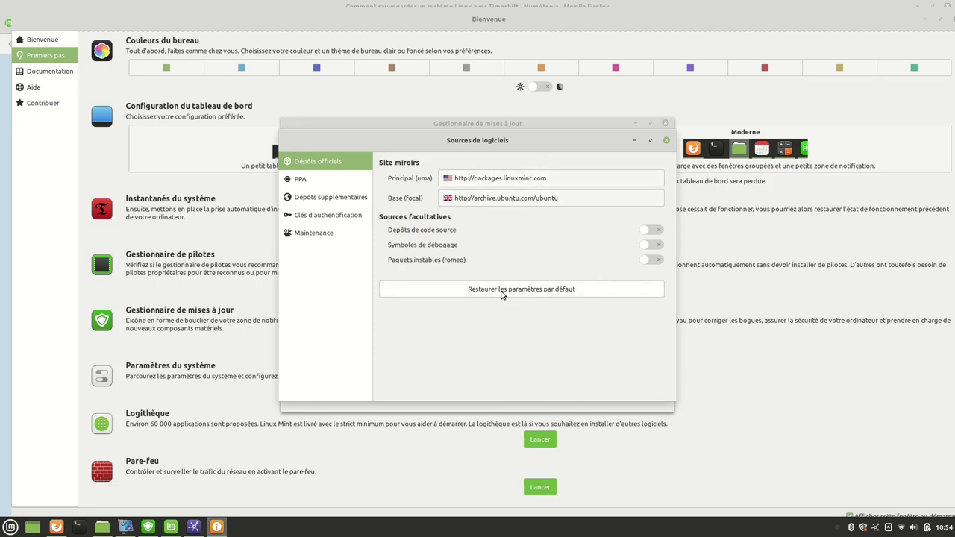
{"action": "left_click", "coordinate": [535, 181]}
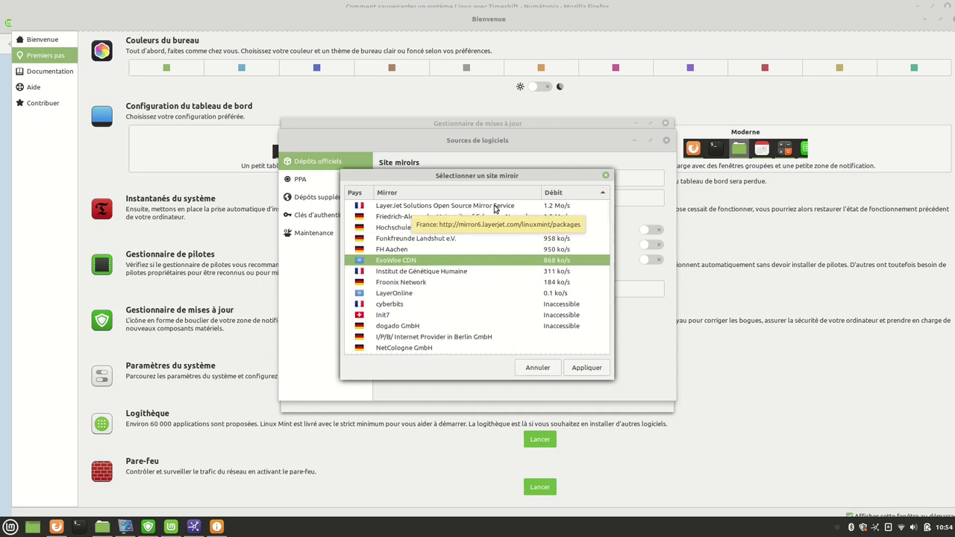
{"action": "left_click", "coordinate": [494, 207]}
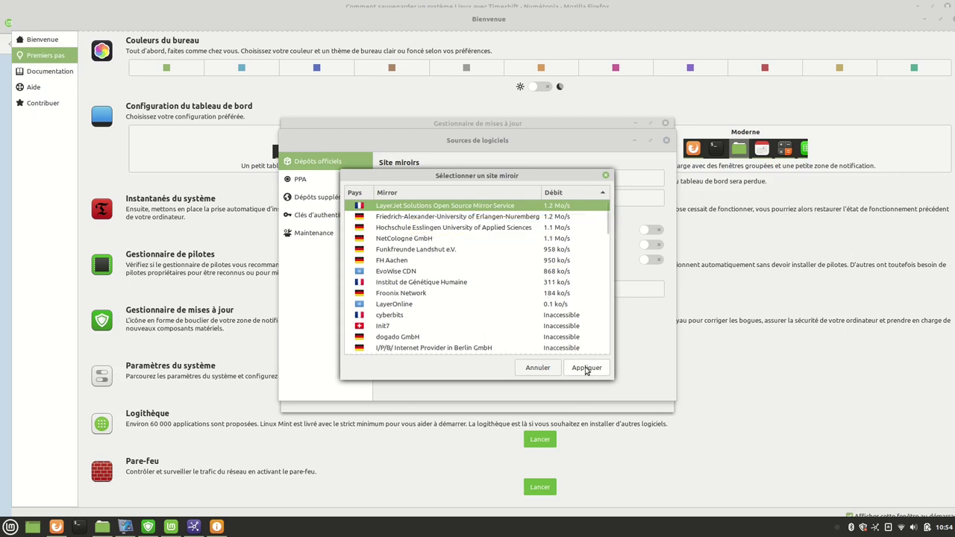
{"action": "left_click", "coordinate": [586, 369]}
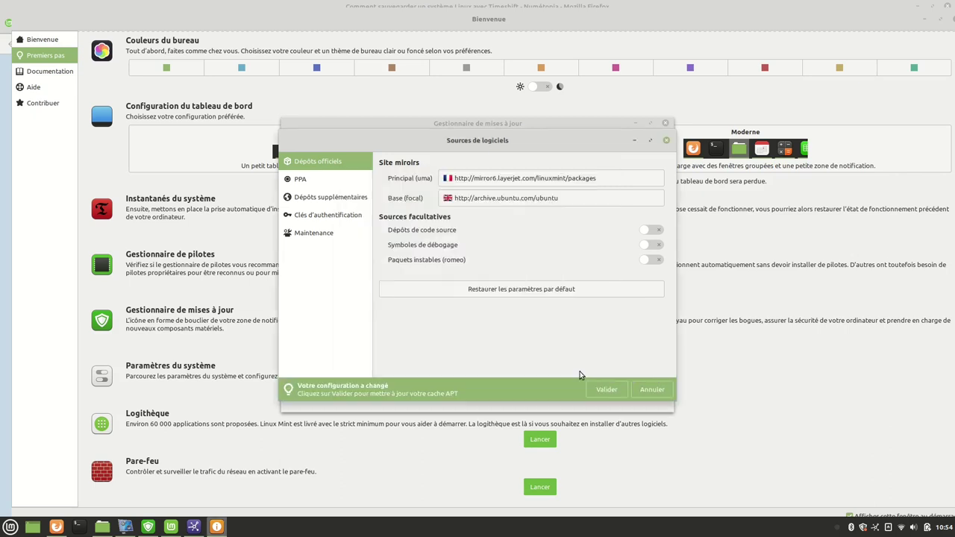
Set the Ubuntu base mirror to ubuntu.univ-reims.fr, apply it, and refresh the APT cache.
{"action": "left_click", "coordinate": [554, 200]}
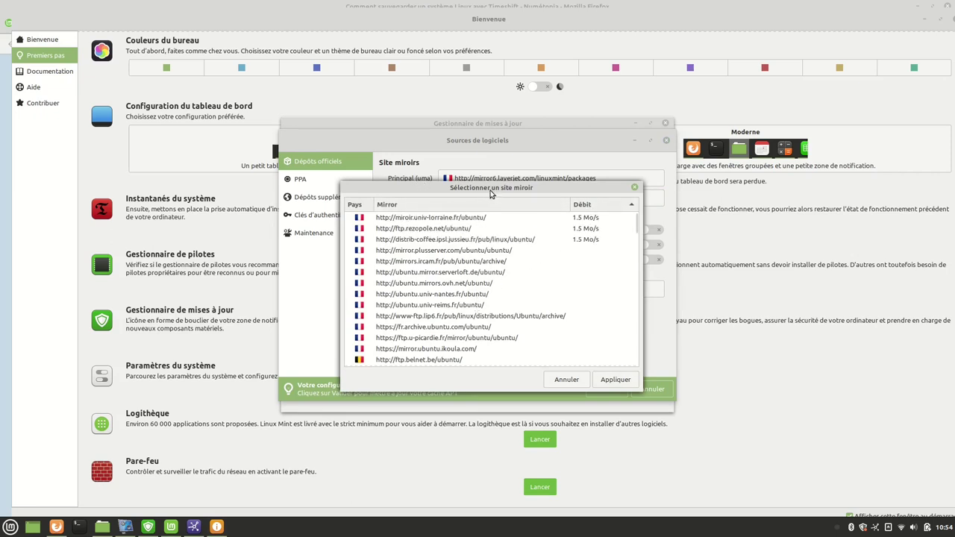
{"action": "left_click_drag", "start_coordinate": [490, 193], "coordinate": [511, 246]}
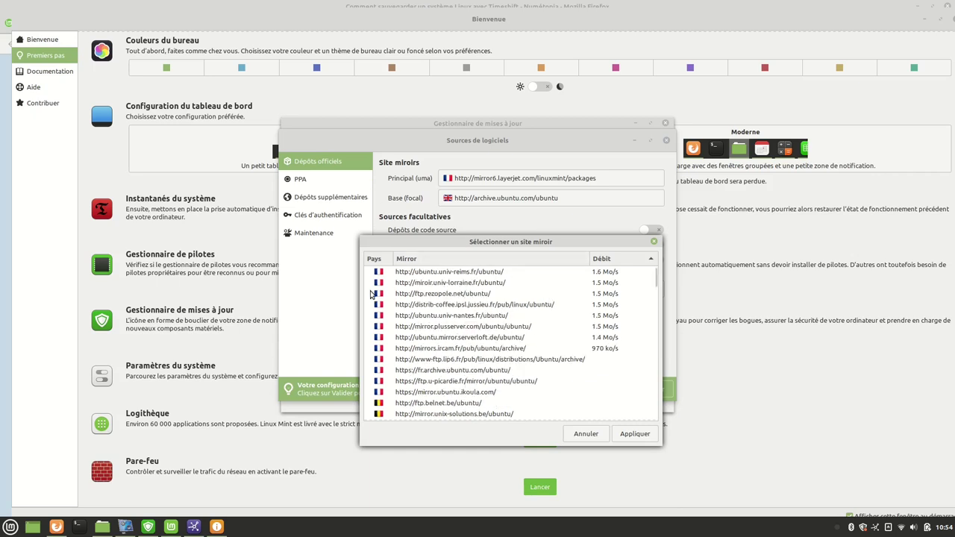
{"action": "left_click", "coordinate": [464, 273]}
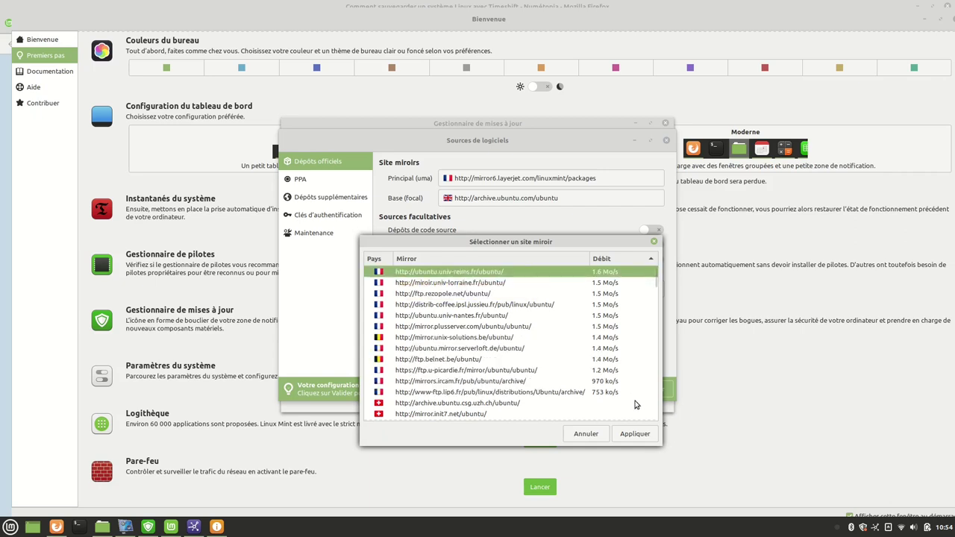
{"action": "left_click", "coordinate": [634, 434]}
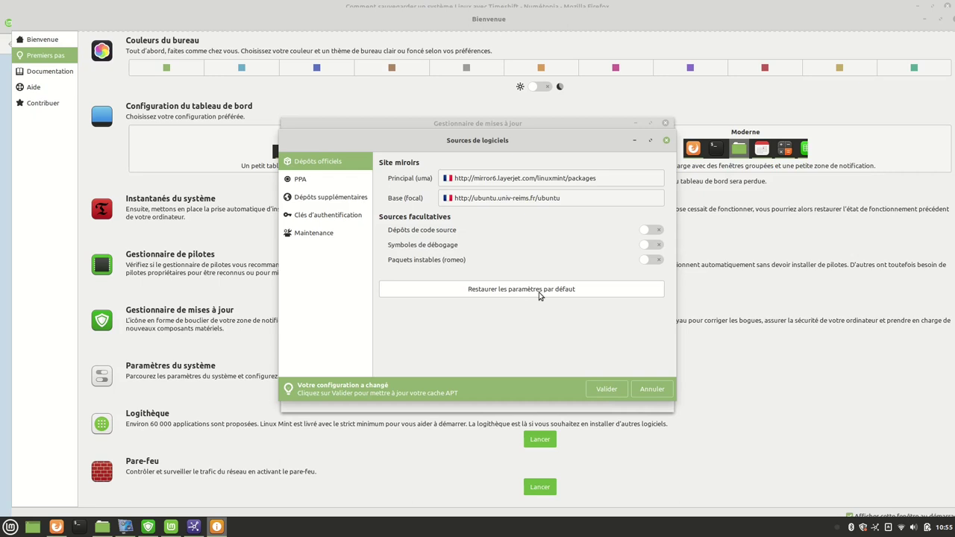
{"action": "left_click", "coordinate": [601, 391]}
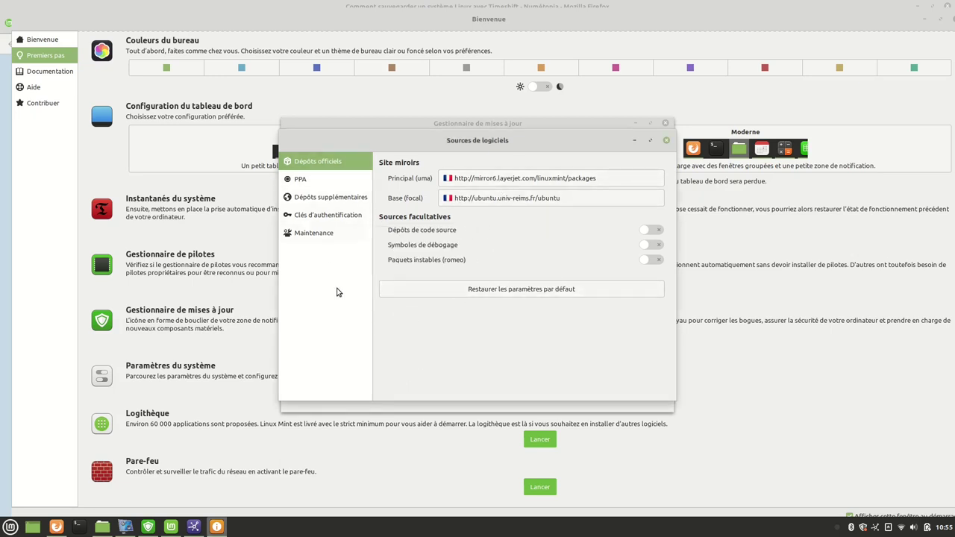
Browse the PPA, additional repositories, authentication keys and maintenance pages, then close Software Sources.
{"action": "left_click", "coordinate": [298, 182]}
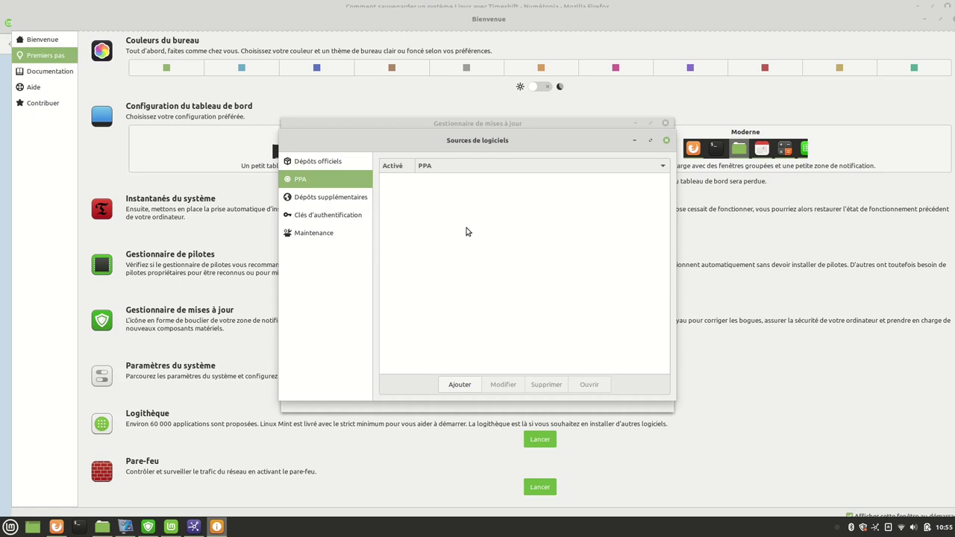
{"action": "left_click", "coordinate": [340, 198]}
{"action": "left_click", "coordinate": [344, 219]}
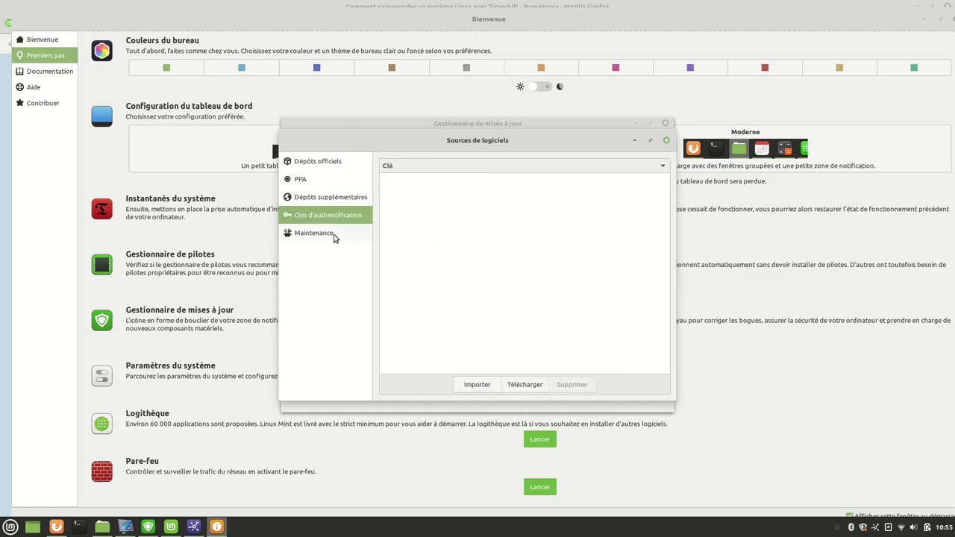
{"action": "left_click", "coordinate": [332, 236]}
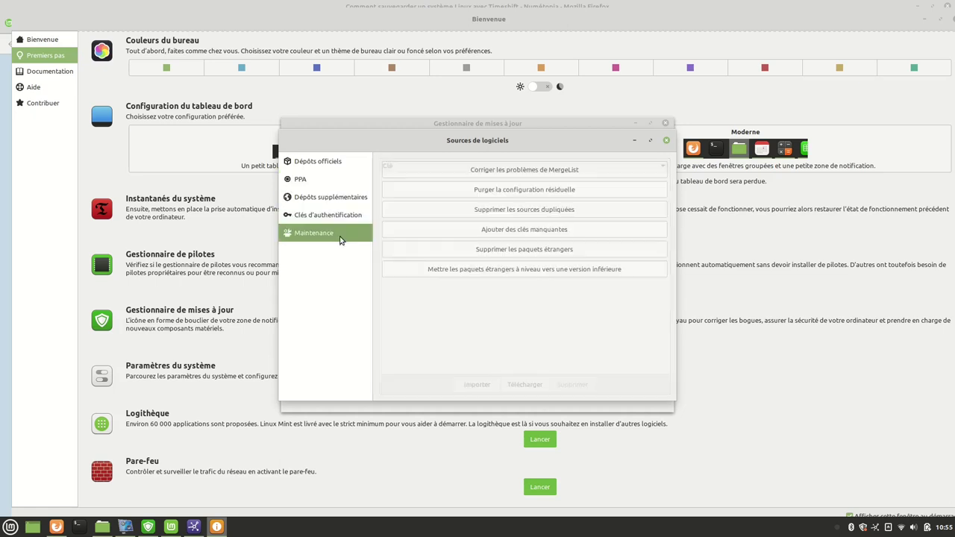
{"action": "left_click", "coordinate": [333, 164]}
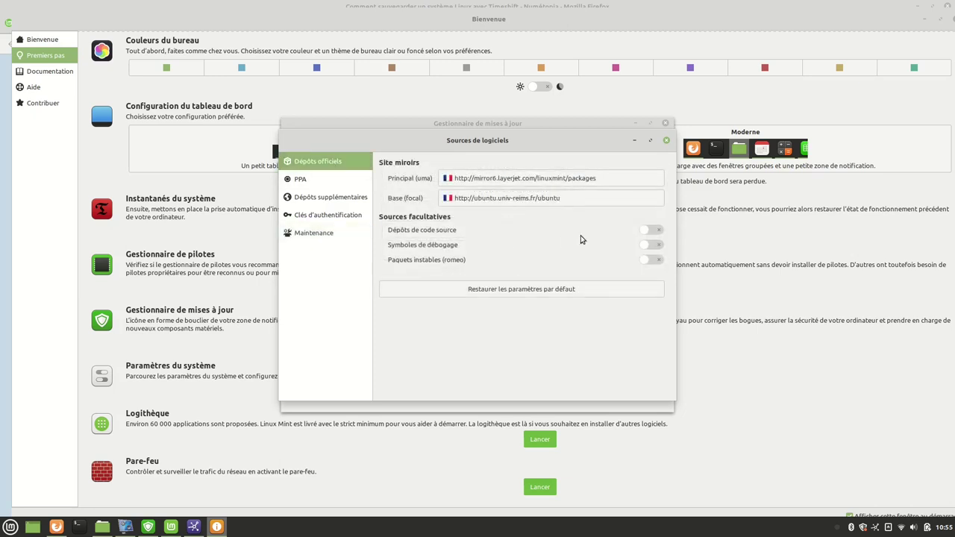
{"action": "left_click", "coordinate": [666, 141]}
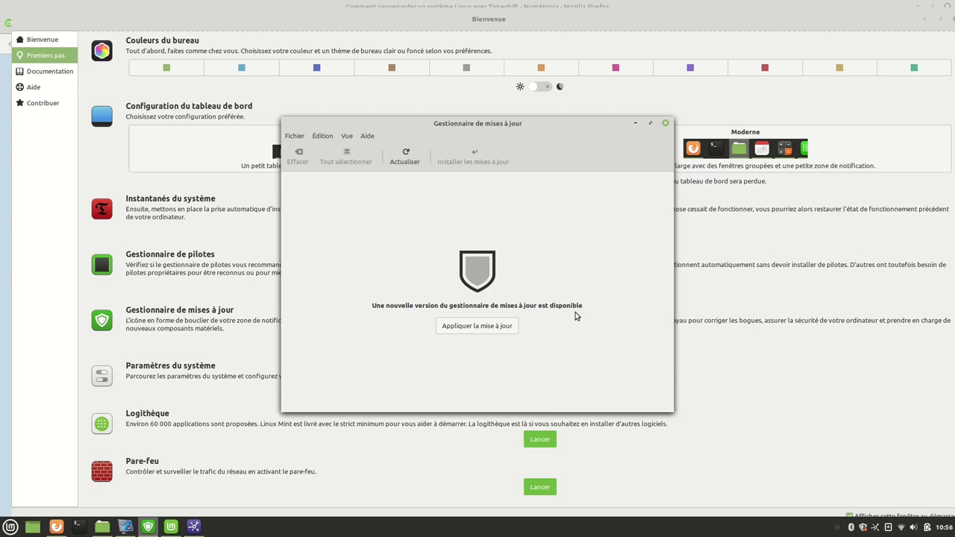
Install the new Update Manager version with the administrator password, then reposition the window and open Édition.
{"action": "left_click", "coordinate": [464, 329]}
{"action": "left_click", "coordinate": [409, 275]}
{"action": "type", "text": "********"}
{"action": "key", "text": "Return"}
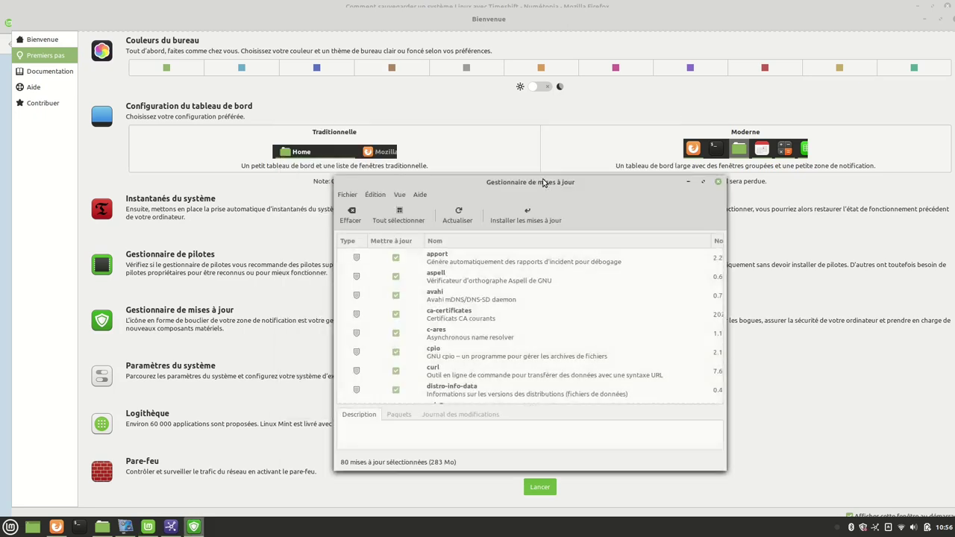
{"action": "left_click_drag", "start_coordinate": [543, 183], "coordinate": [479, 99]}
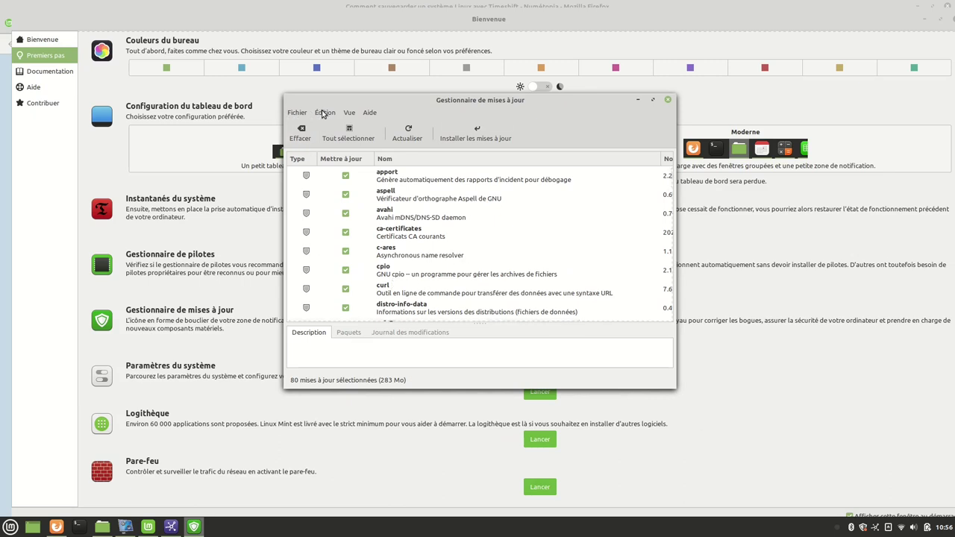
{"action": "left_click", "coordinate": [325, 114]}
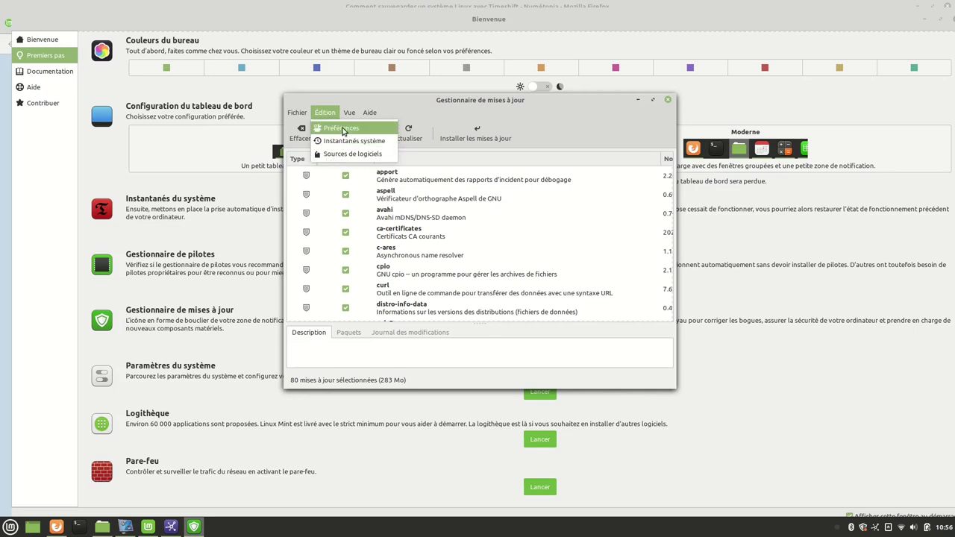
{"action": "left_click", "coordinate": [343, 129]}
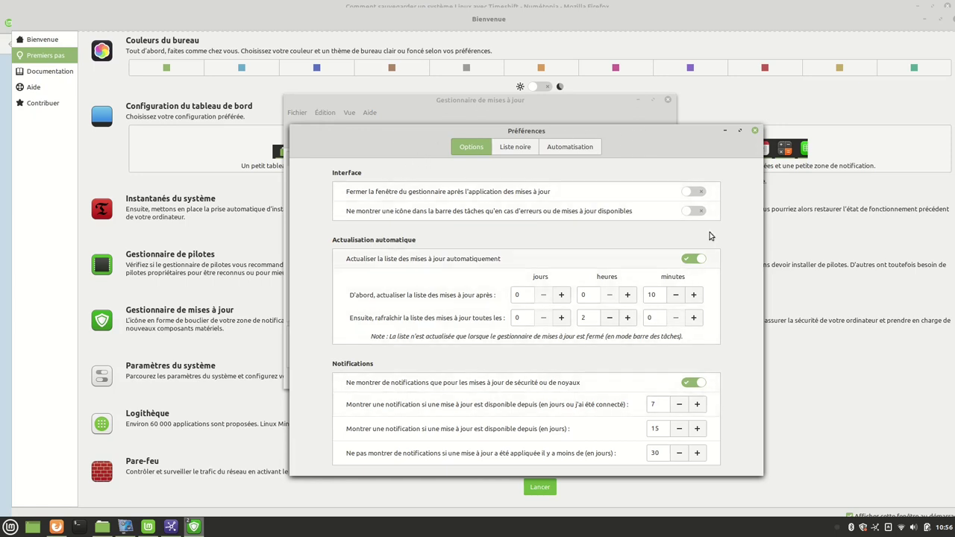
{"action": "left_click_drag", "start_coordinate": [758, 474], "coordinate": [797, 504]}
{"action": "left_click_drag", "start_coordinate": [631, 134], "coordinate": [585, 50]}
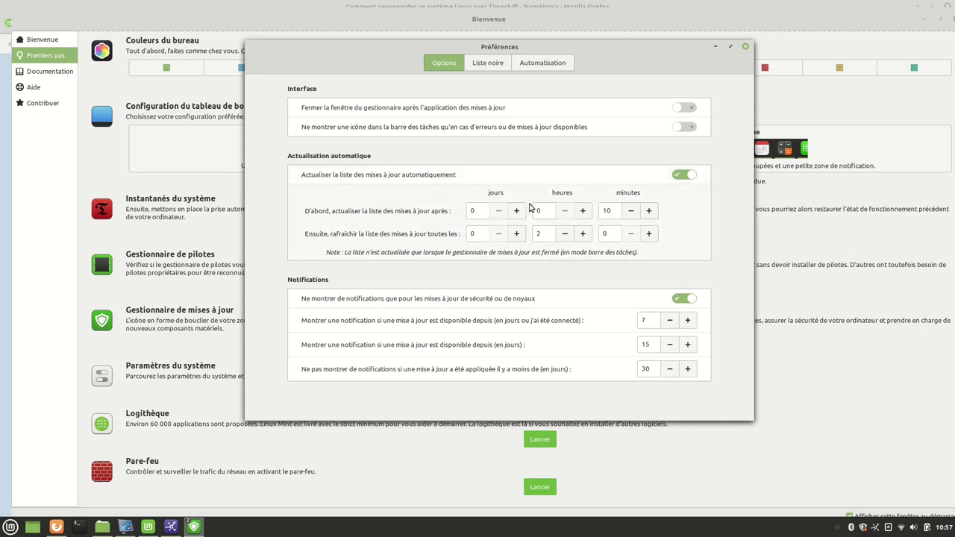
{"action": "left_click", "coordinate": [487, 63]}
{"action": "left_click", "coordinate": [537, 66]}
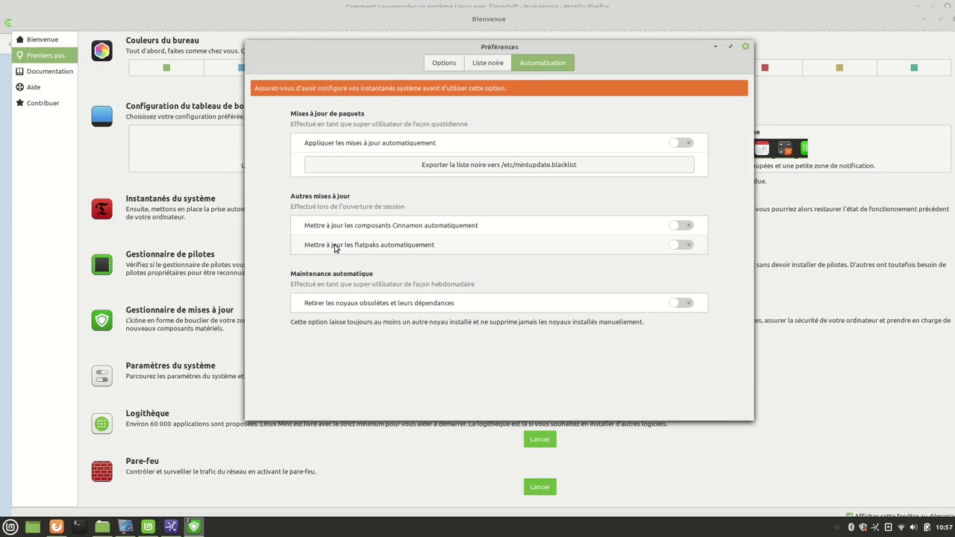
{"action": "left_click", "coordinate": [687, 244]}
{"action": "left_click", "coordinate": [673, 249]}
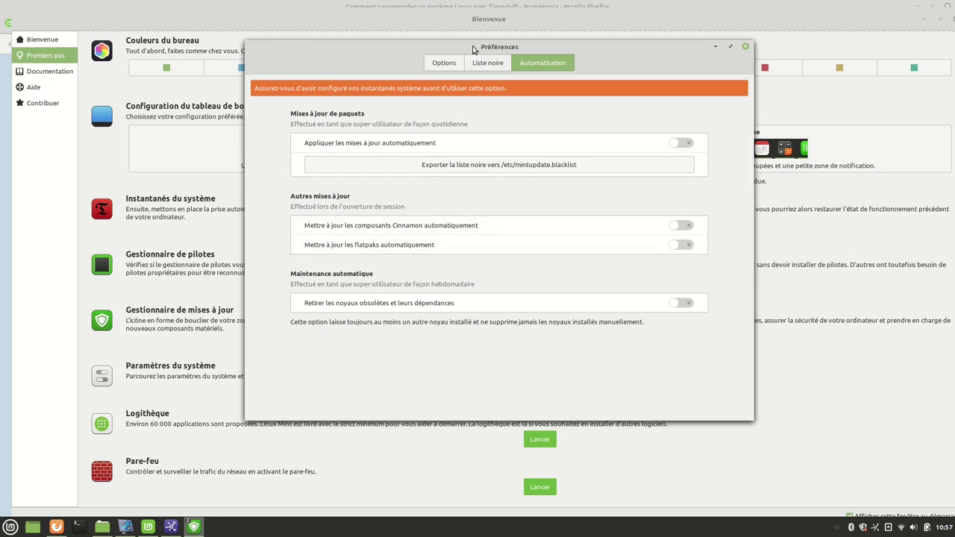
{"action": "left_click", "coordinate": [444, 63]}
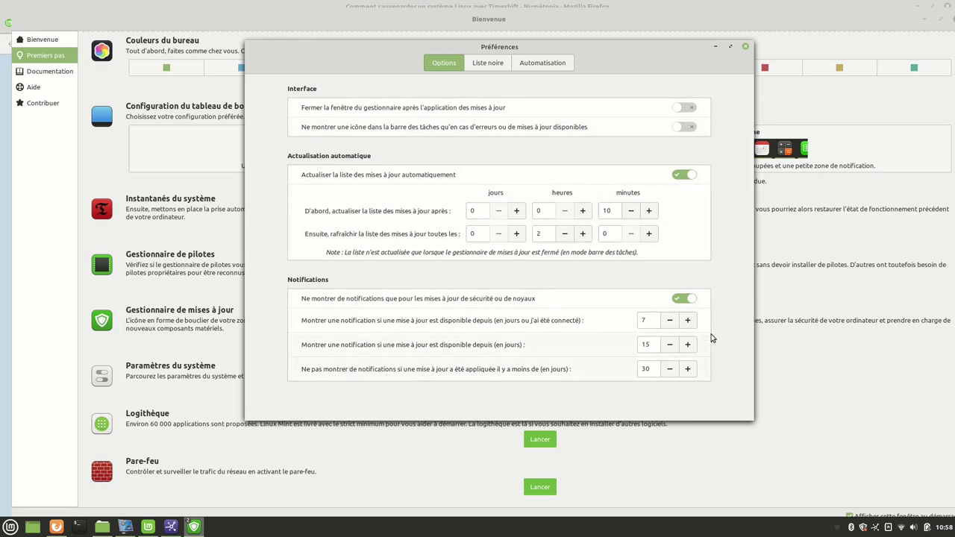
{"action": "left_click", "coordinate": [747, 48]}
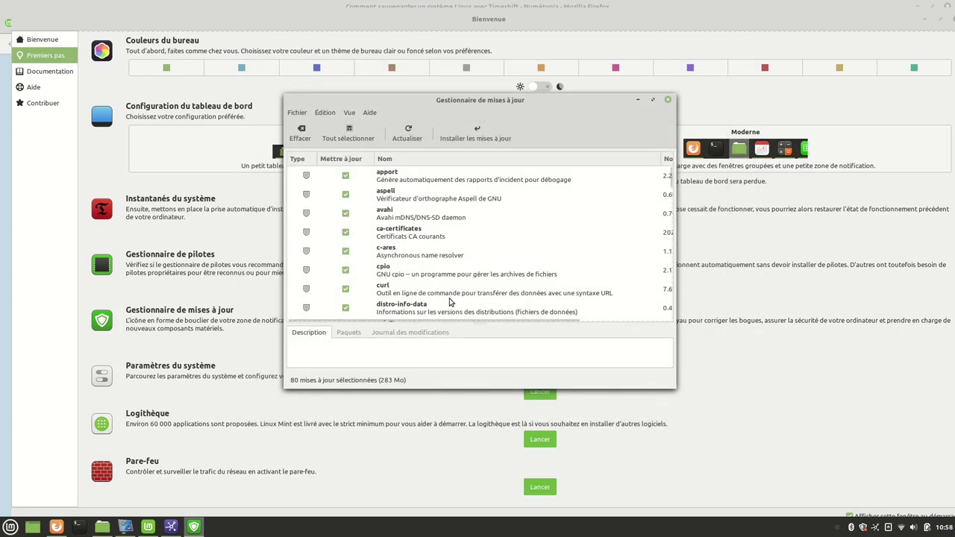
{"action": "left_click", "coordinate": [465, 138]}
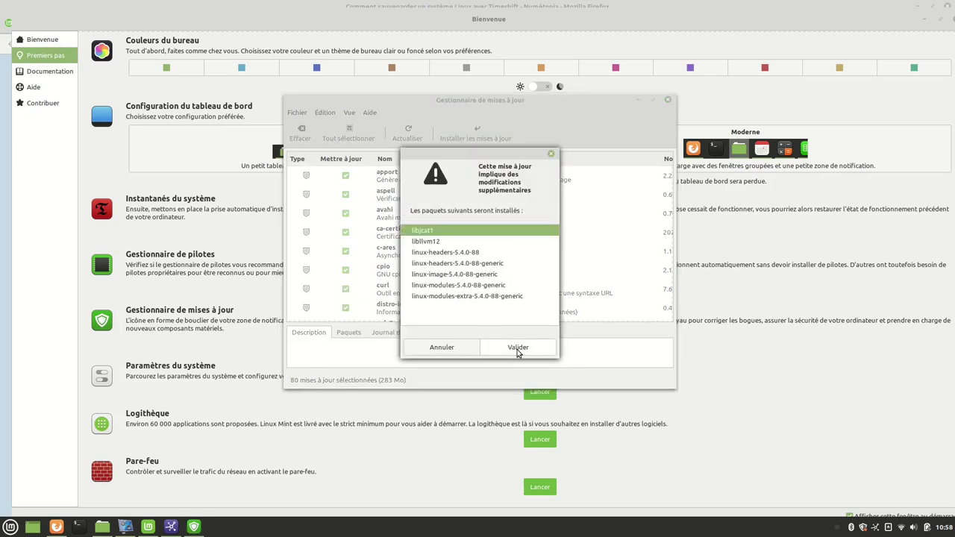
{"action": "left_click", "coordinate": [518, 347]}
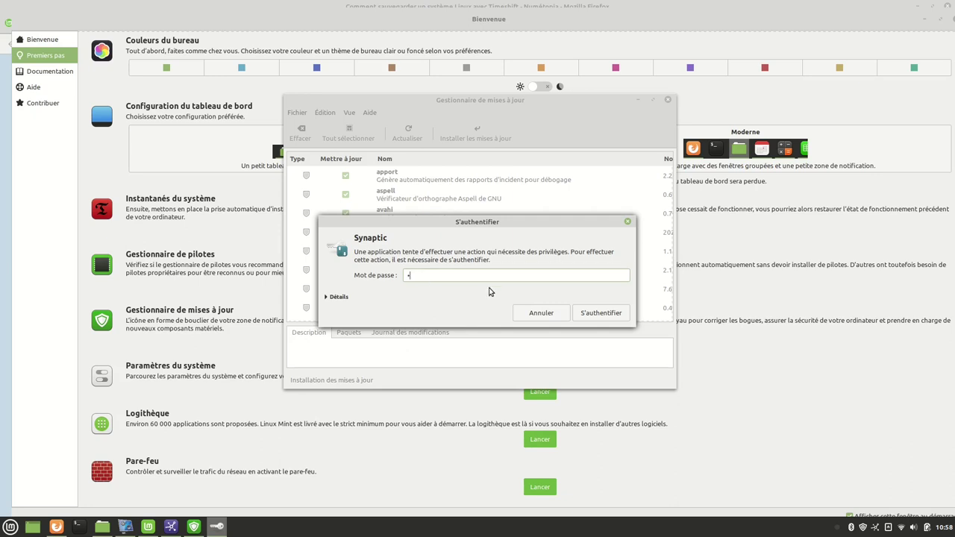
{"action": "key", "text": "Return"}
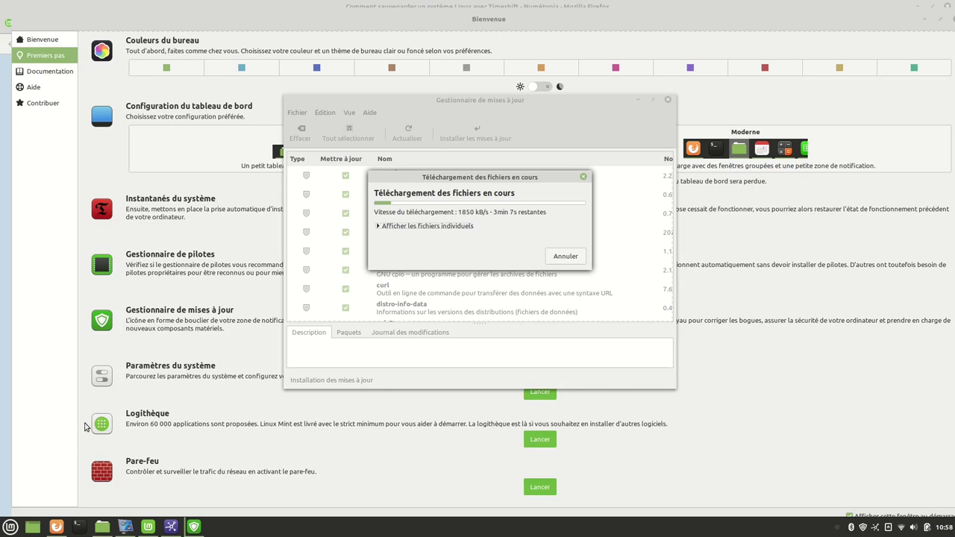
{"action": "left_click", "coordinate": [10, 527]}
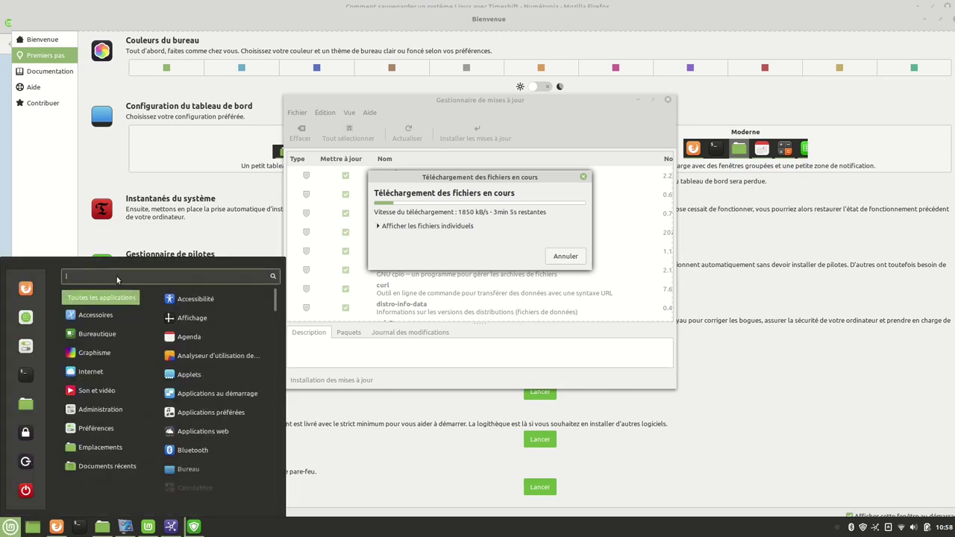
{"action": "type", "text": "tim"}
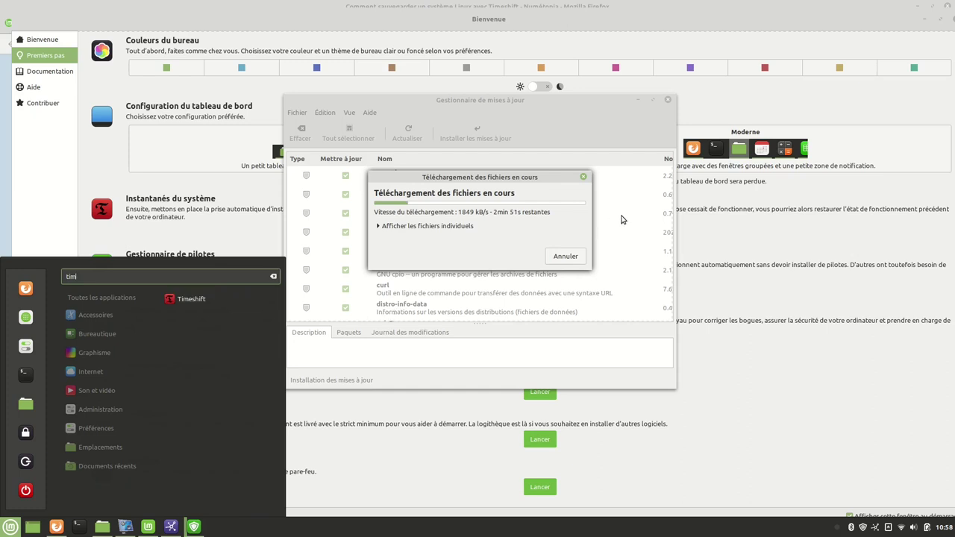
{"action": "left_click", "coordinate": [782, 423]}
{"action": "left_click", "coordinate": [30, 399]}
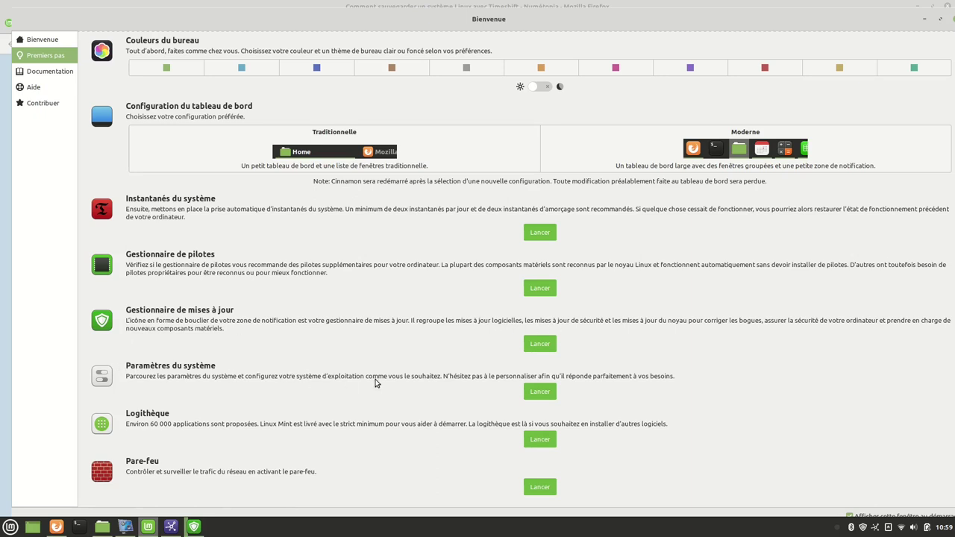
Add Calculatrice from Accessoires to the menu favourites, then remove it again.
{"action": "left_click", "coordinate": [539, 394]}
{"action": "left_click", "coordinate": [10, 527]}
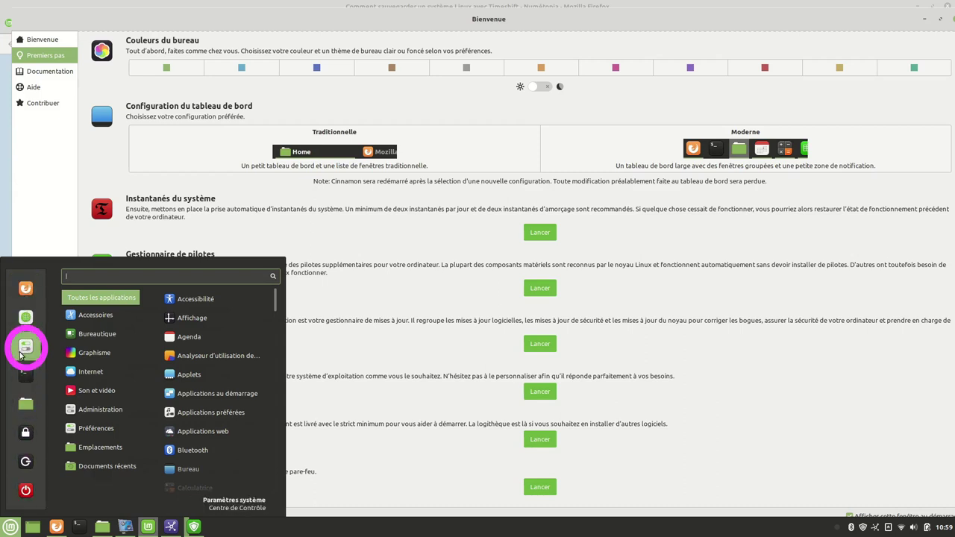
{"action": "mouse_move", "coordinate": [90, 321]}
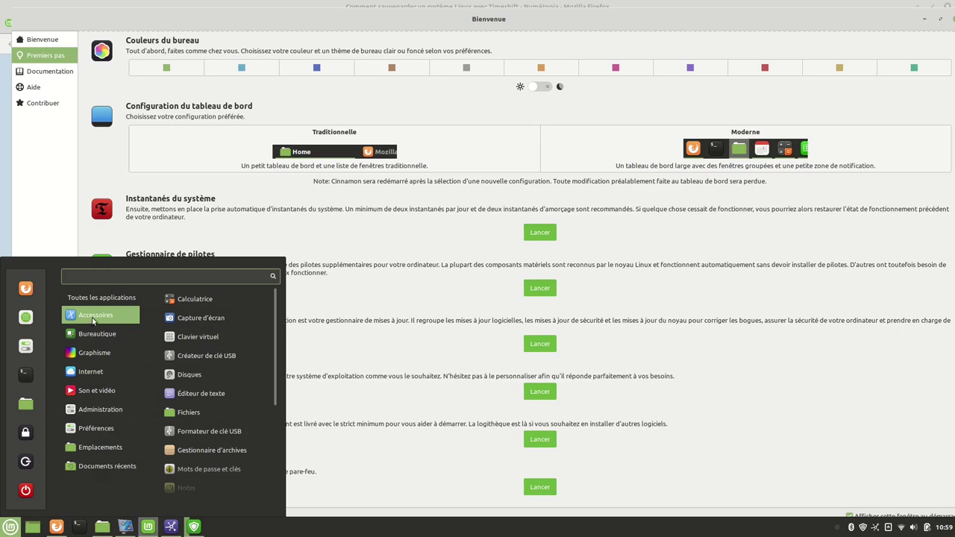
{"action": "right_click", "coordinate": [196, 303]}
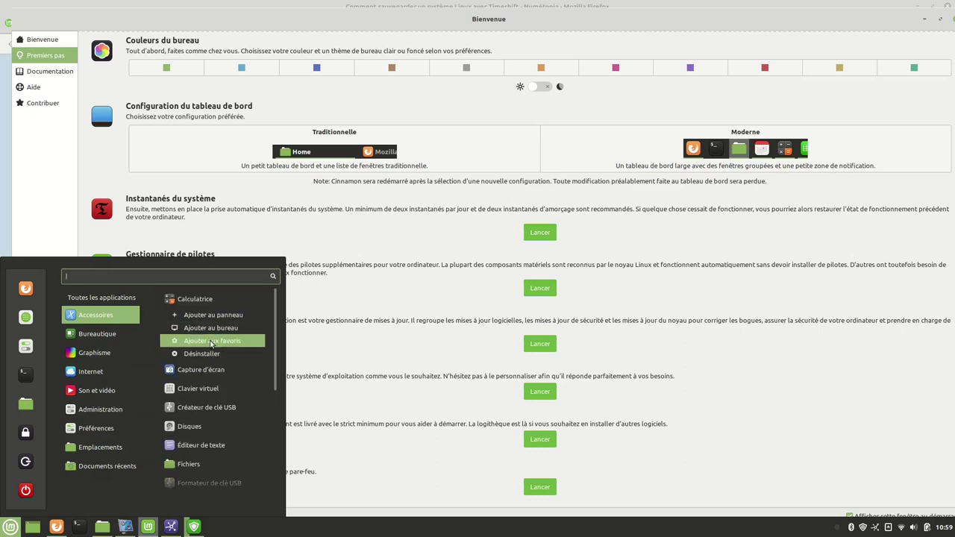
{"action": "left_click", "coordinate": [212, 341]}
{"action": "left_click", "coordinate": [9, 527]}
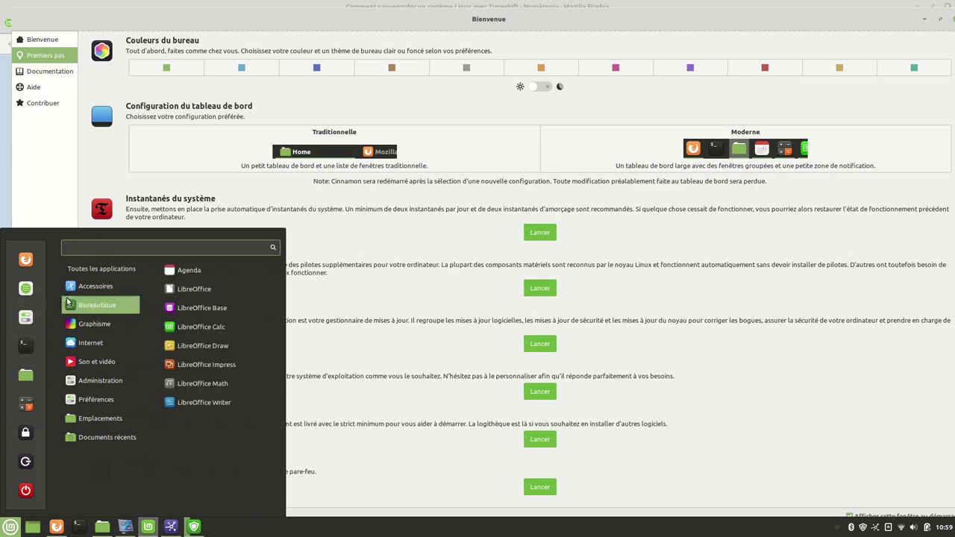
{"action": "mouse_move", "coordinate": [97, 286]}
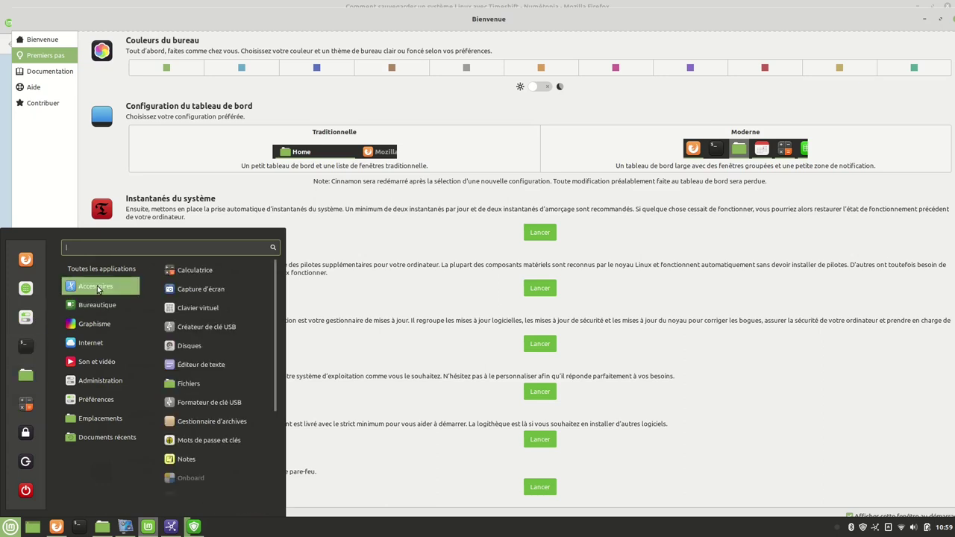
{"action": "right_click", "coordinate": [207, 269]}
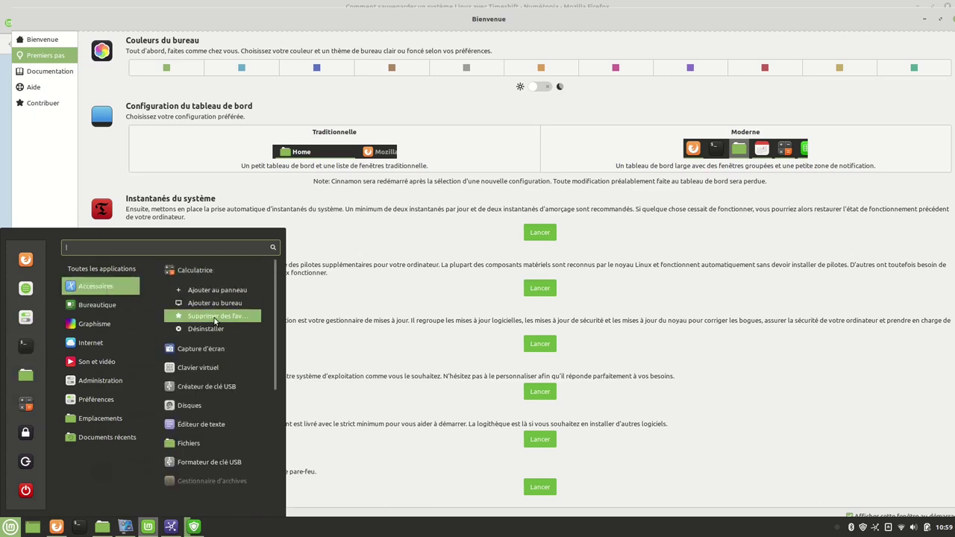
{"action": "left_click", "coordinate": [215, 316]}
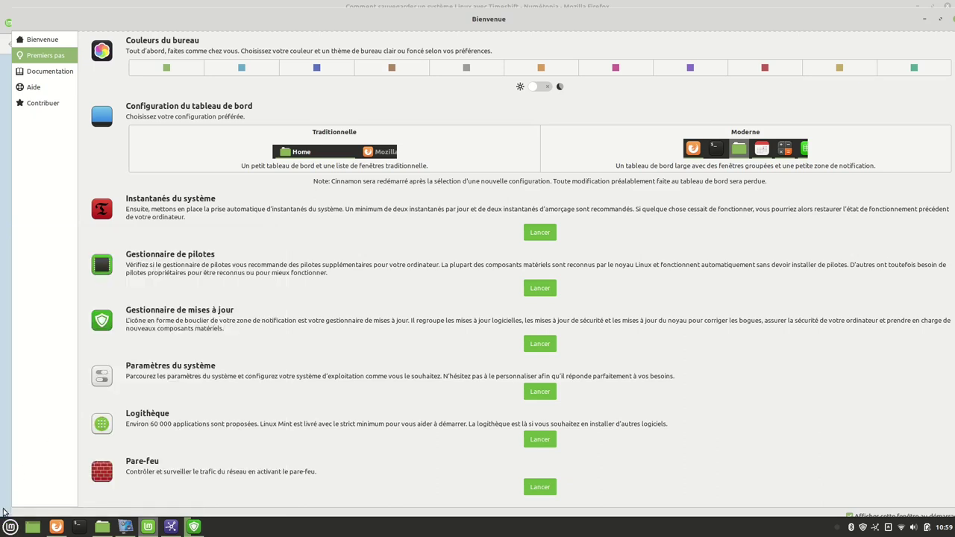
Put a Calculatrice shortcut on the desktop.
{"action": "left_click", "coordinate": [11, 526]}
{"action": "mouse_move", "coordinate": [112, 309]}
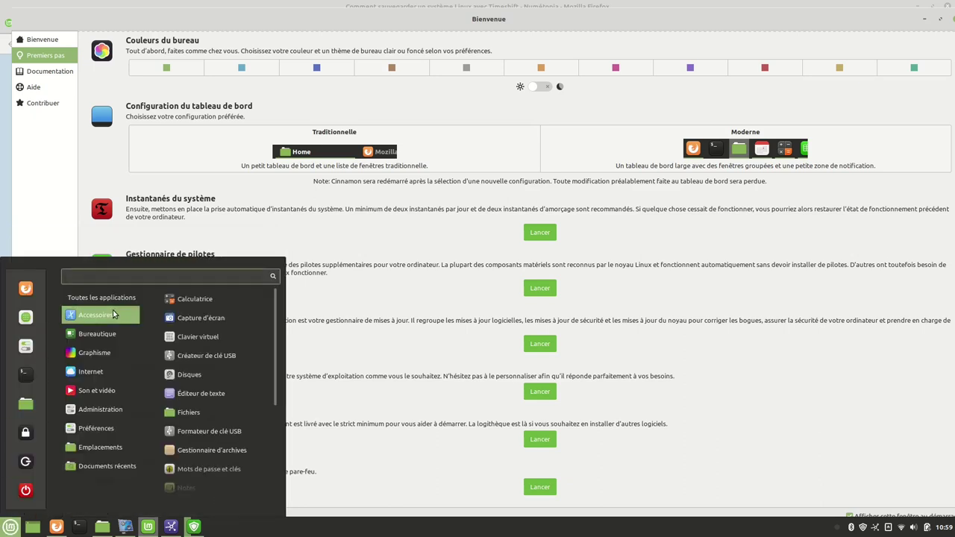
{"action": "right_click", "coordinate": [183, 301]}
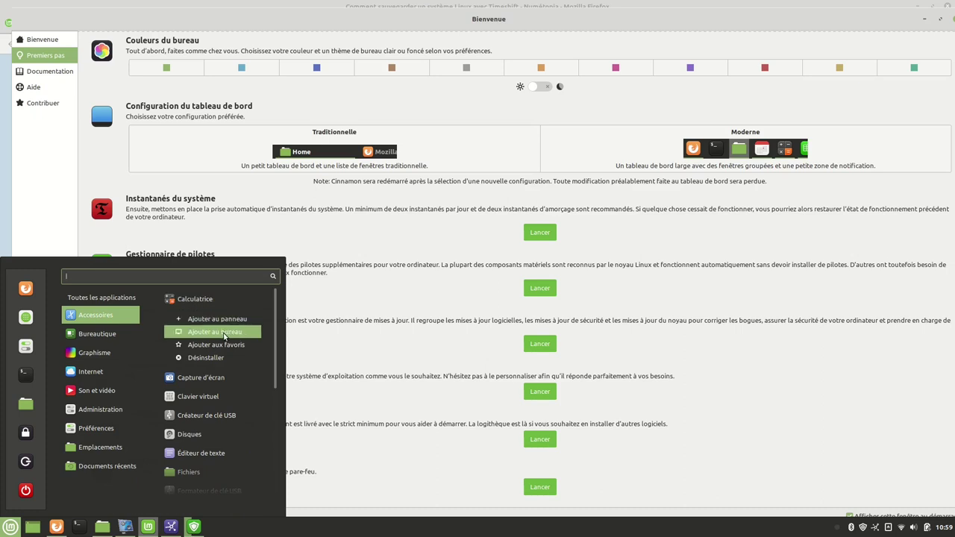
{"action": "left_click", "coordinate": [224, 333]}
Pin a Calculatrice launcher to the panel, then unpin it.
{"action": "left_click", "coordinate": [10, 526]}
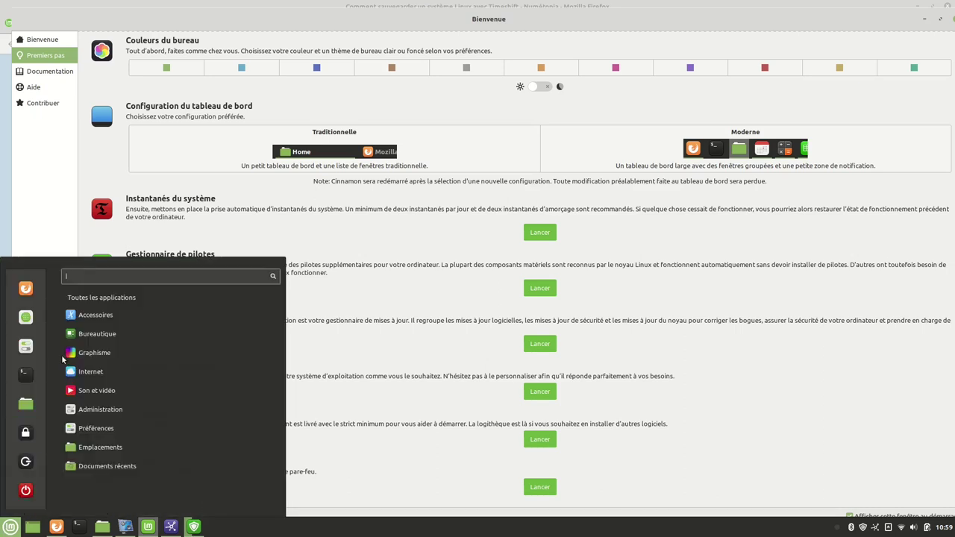
{"action": "right_click", "coordinate": [191, 301]}
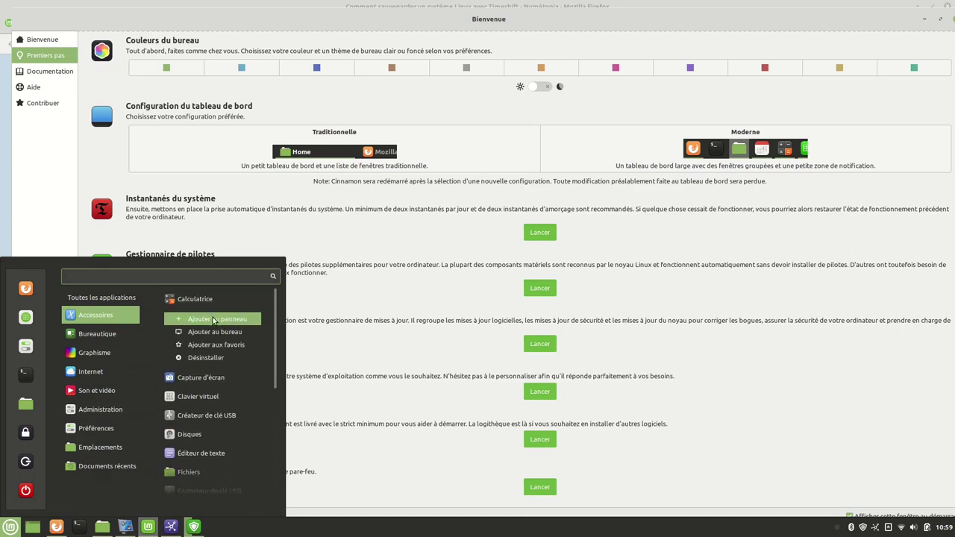
{"action": "left_click", "coordinate": [214, 321]}
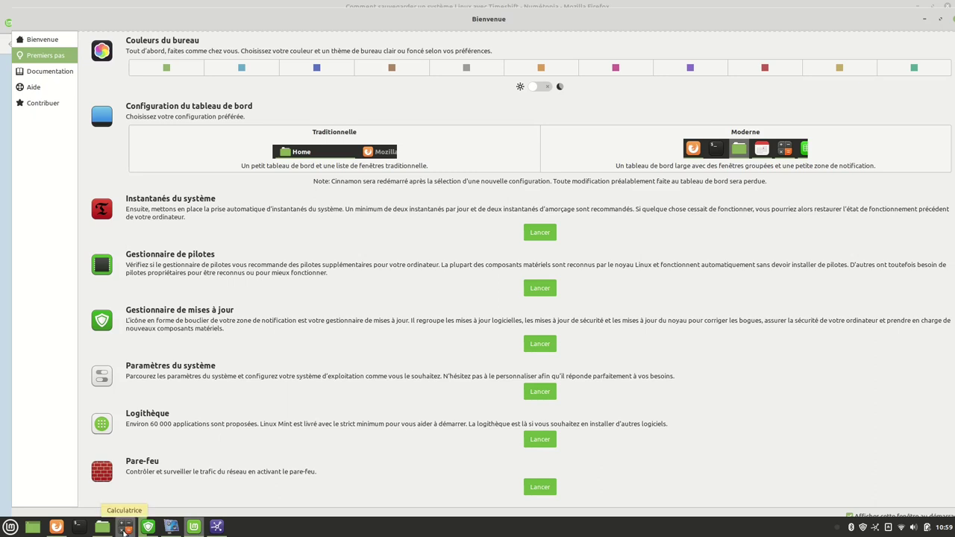
{"action": "right_click", "coordinate": [124, 530]}
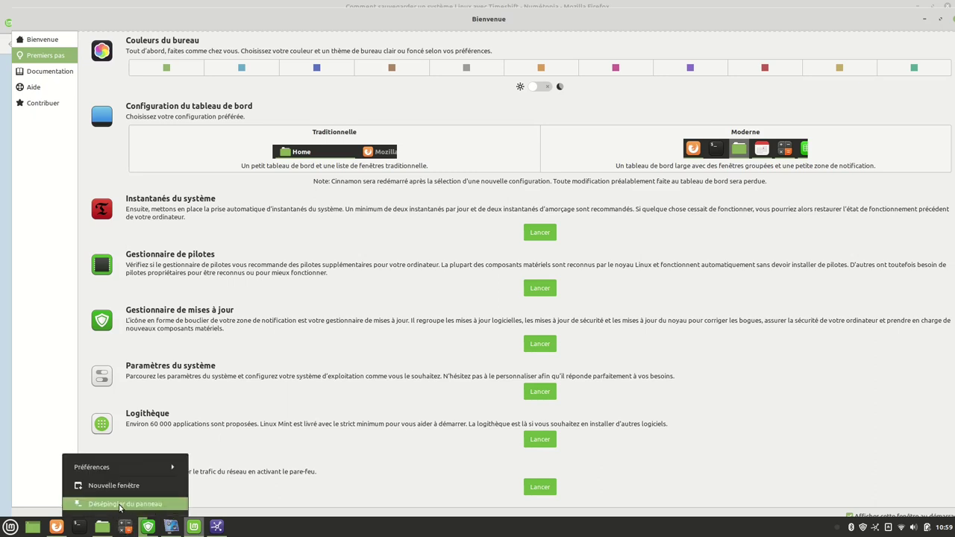
{"action": "left_click", "coordinate": [119, 504]}
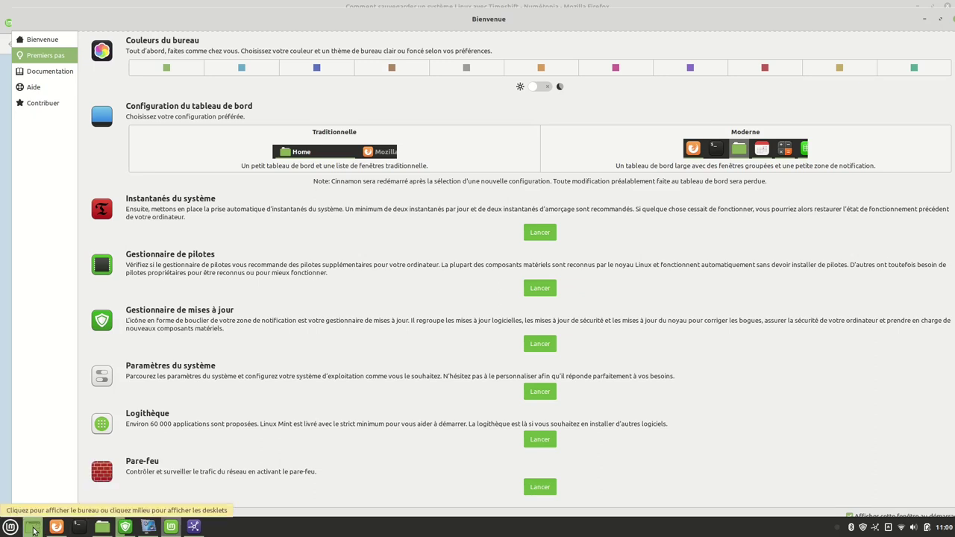
Show the desktop and move the Calculatrice shortcut to the trash.
{"action": "left_click", "coordinate": [32, 530]}
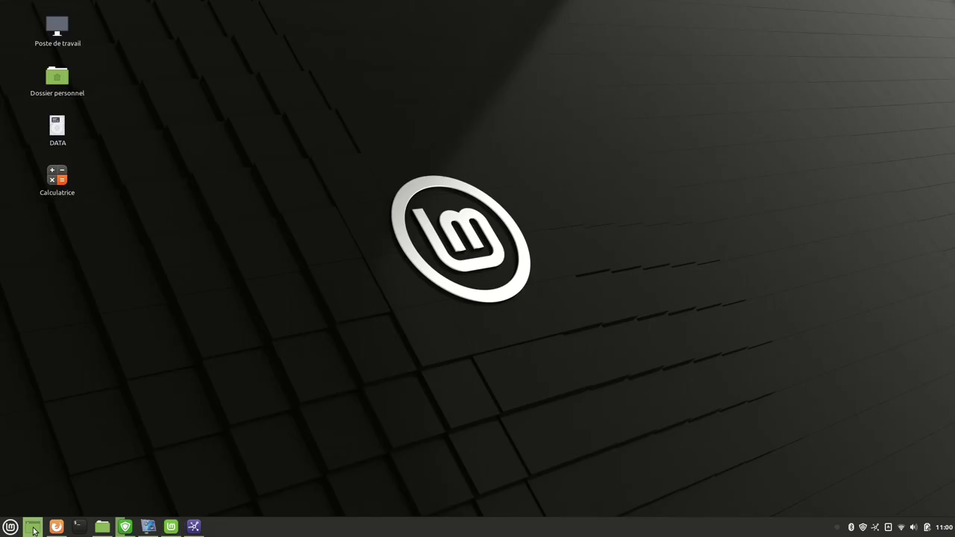
{"action": "right_click", "coordinate": [58, 190]}
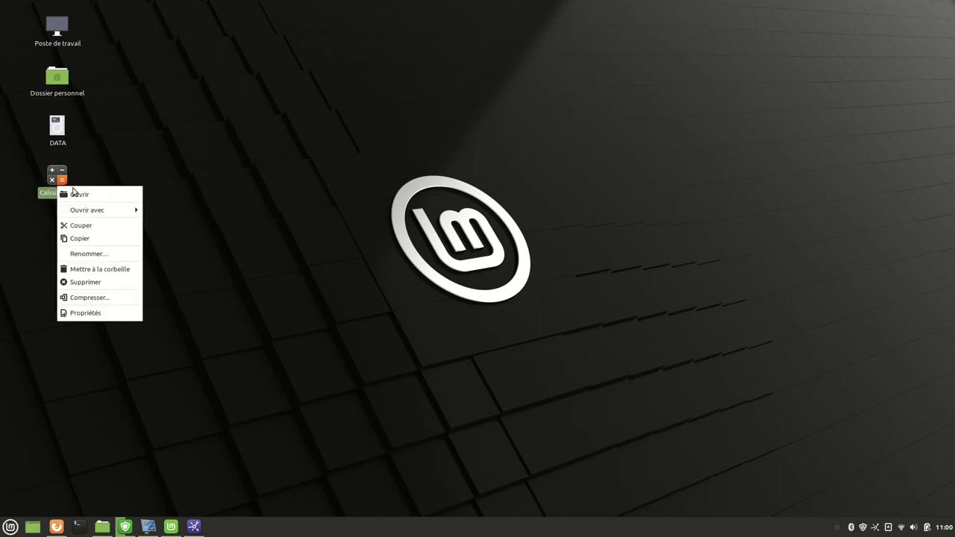
{"action": "left_click", "coordinate": [97, 270]}
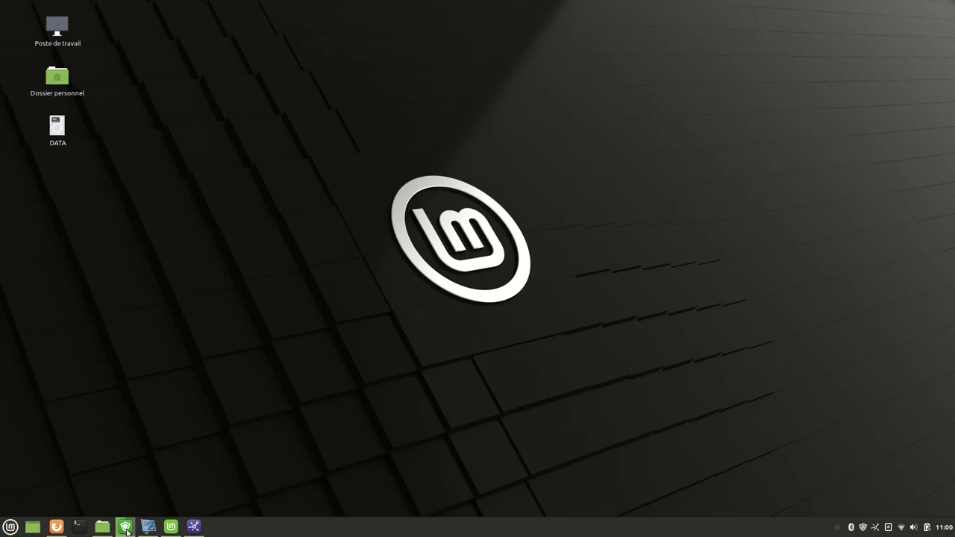
Bring the Update Manager window back to follow its update download.
{"action": "mouse_move", "coordinate": [148, 527]}
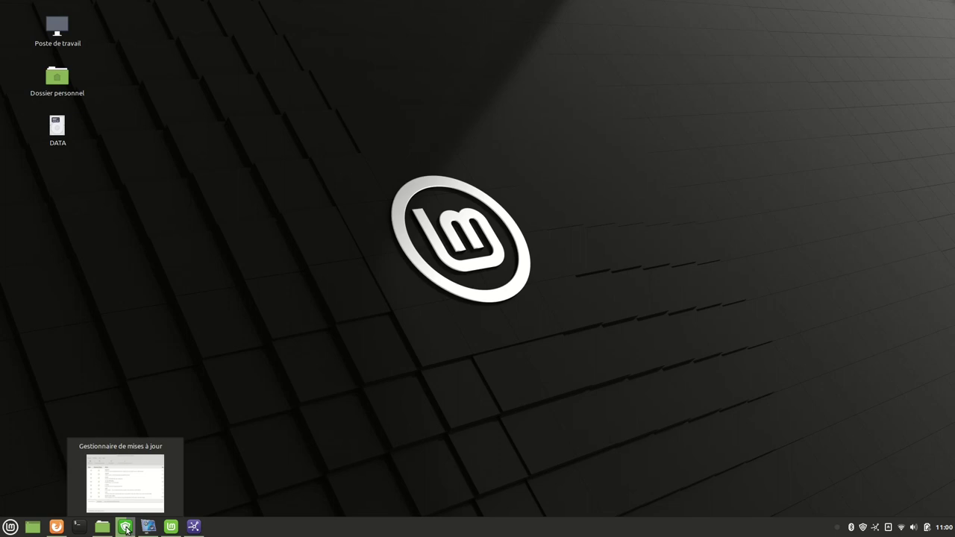
{"action": "left_click", "coordinate": [125, 528]}
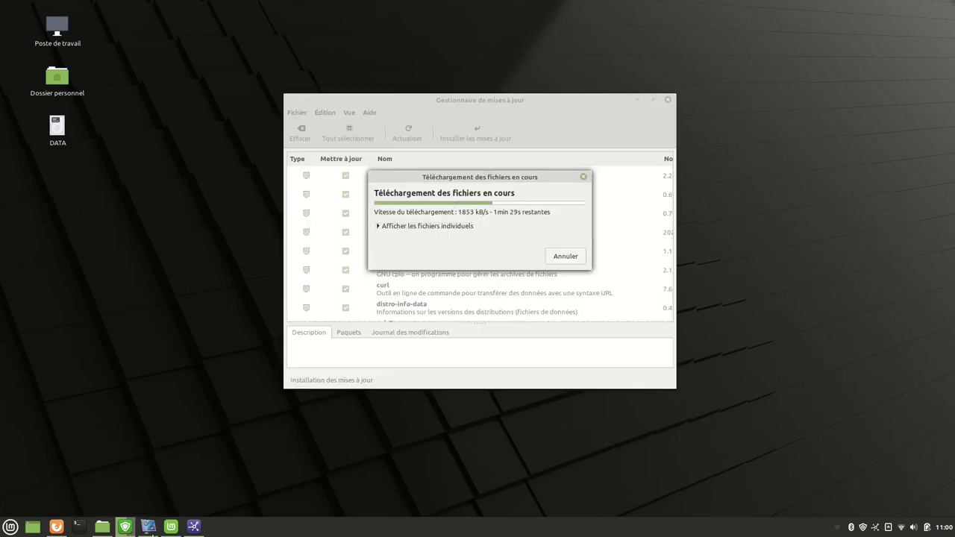
{"action": "mouse_move", "coordinate": [127, 528]}
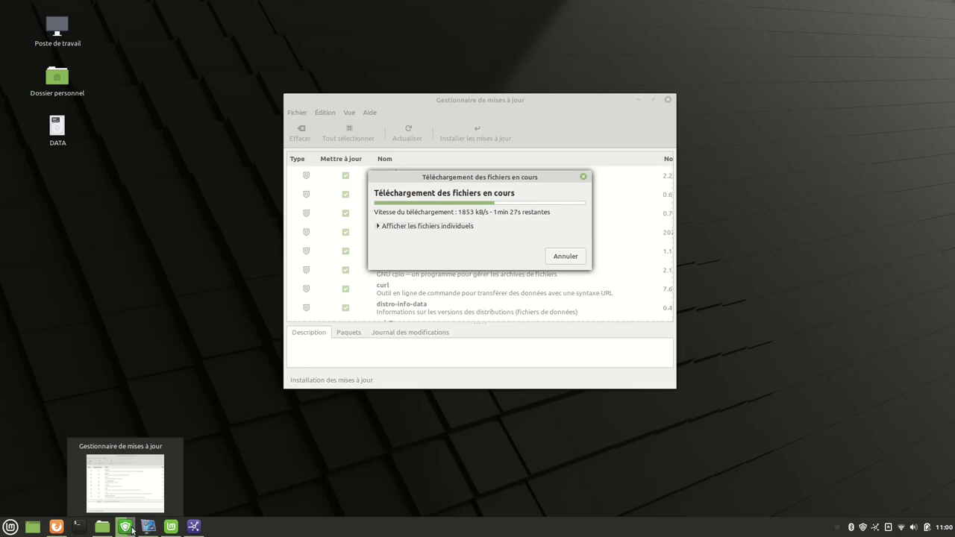
Launch System Settings from the welcome screen and maximise its window.
{"action": "left_click", "coordinate": [170, 526]}
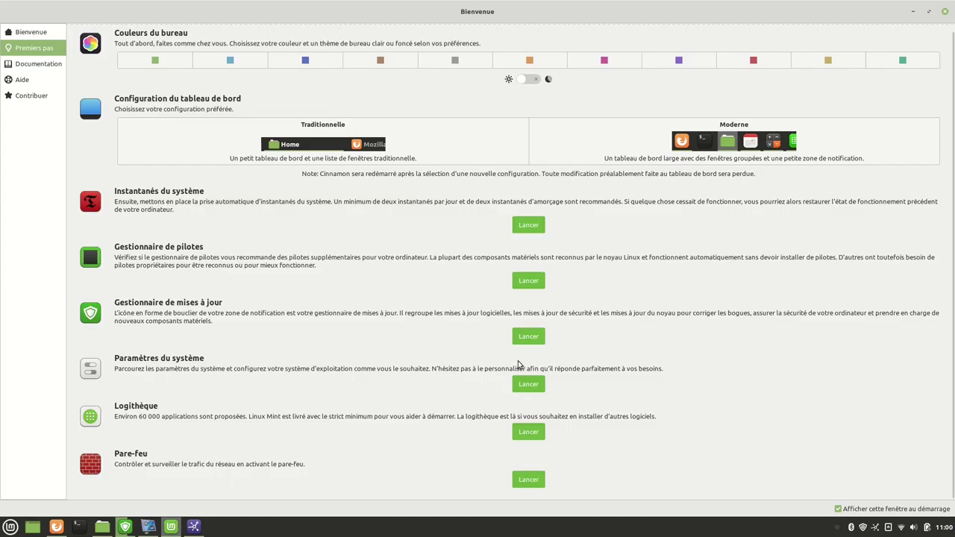
{"action": "left_click", "coordinate": [522, 385]}
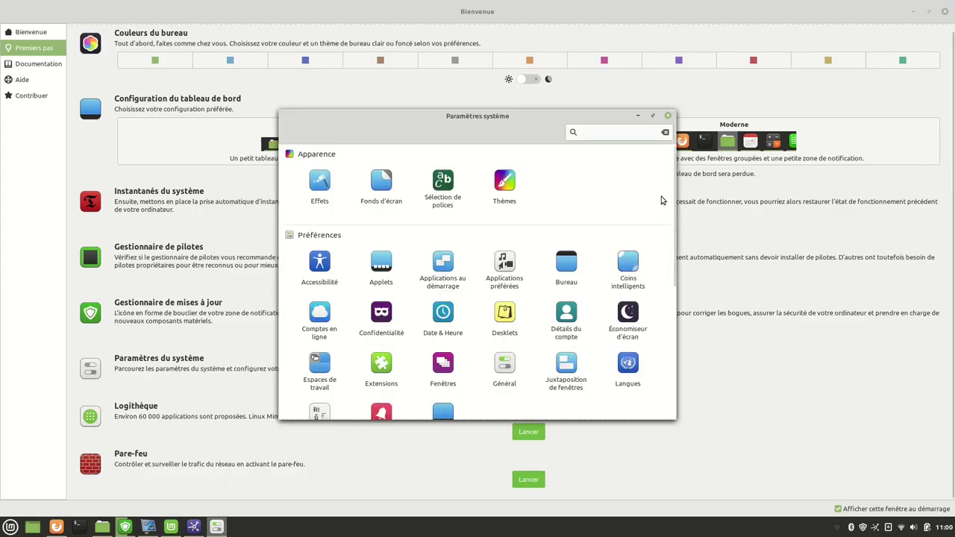
{"action": "left_click", "coordinate": [653, 116]}
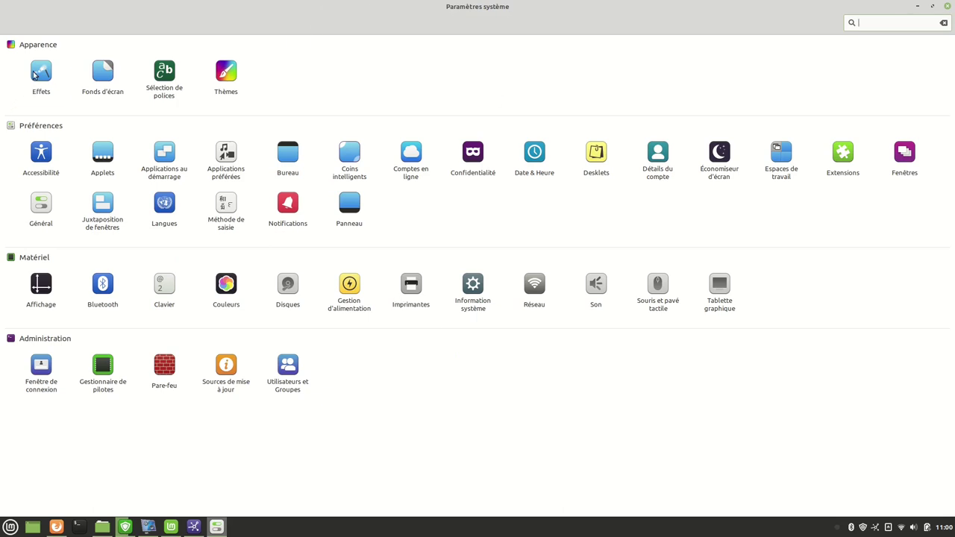
In Effets, turn window, dialog, menu, list-fade and startup effects off, then all back on.
{"action": "left_click", "coordinate": [34, 75]}
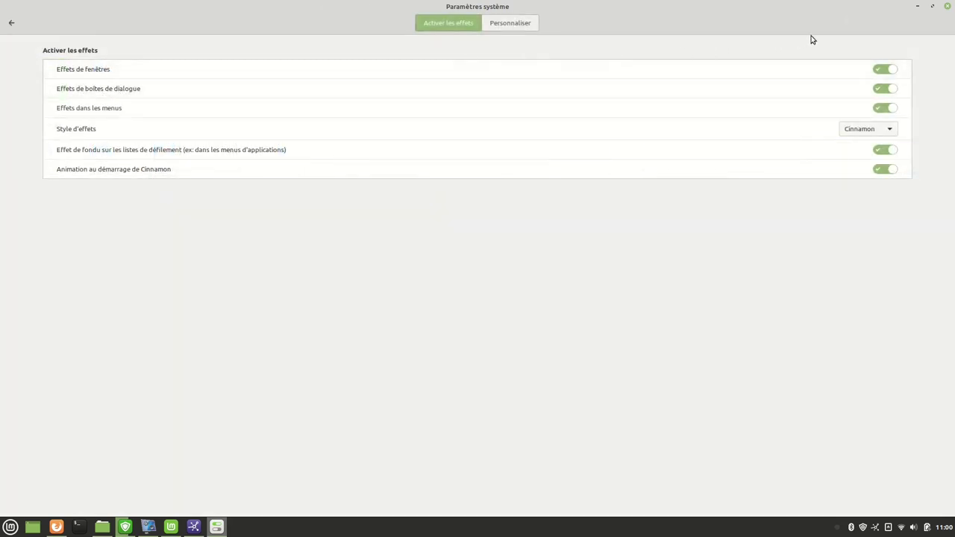
{"action": "left_click", "coordinate": [880, 68]}
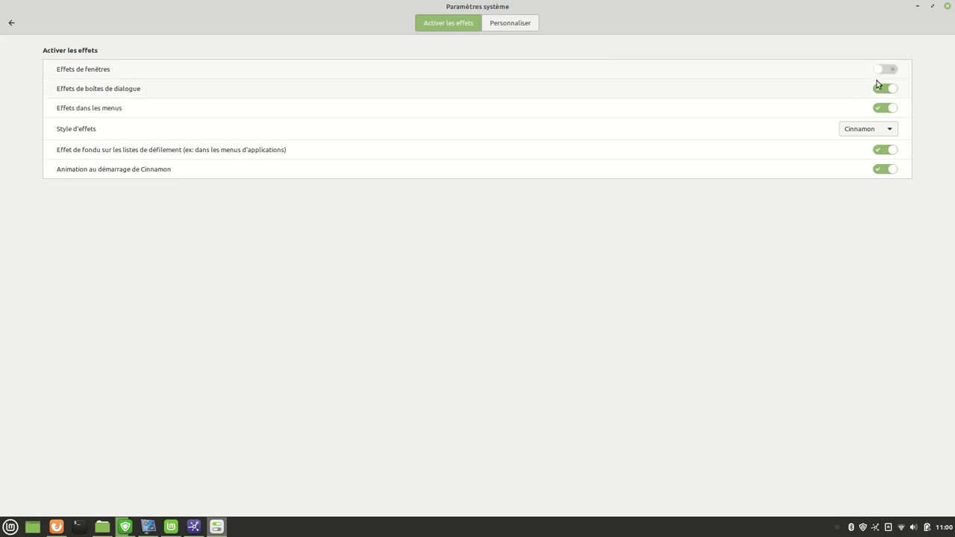
{"action": "left_click", "coordinate": [880, 88]}
{"action": "left_click", "coordinate": [880, 108]}
{"action": "left_click", "coordinate": [880, 150]}
{"action": "left_click", "coordinate": [880, 166]}
{"action": "left_click", "coordinate": [888, 68]}
{"action": "left_click", "coordinate": [888, 88]}
{"action": "left_click", "coordinate": [888, 108]}
{"action": "left_click", "coordinate": [890, 152]}
{"action": "left_click", "coordinate": [890, 169]}
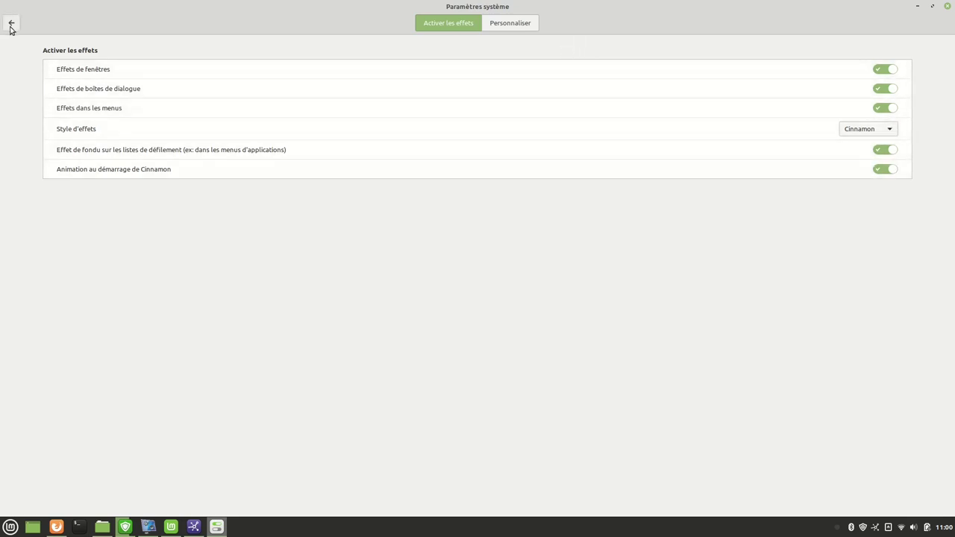
{"action": "left_click", "coordinate": [11, 23]}
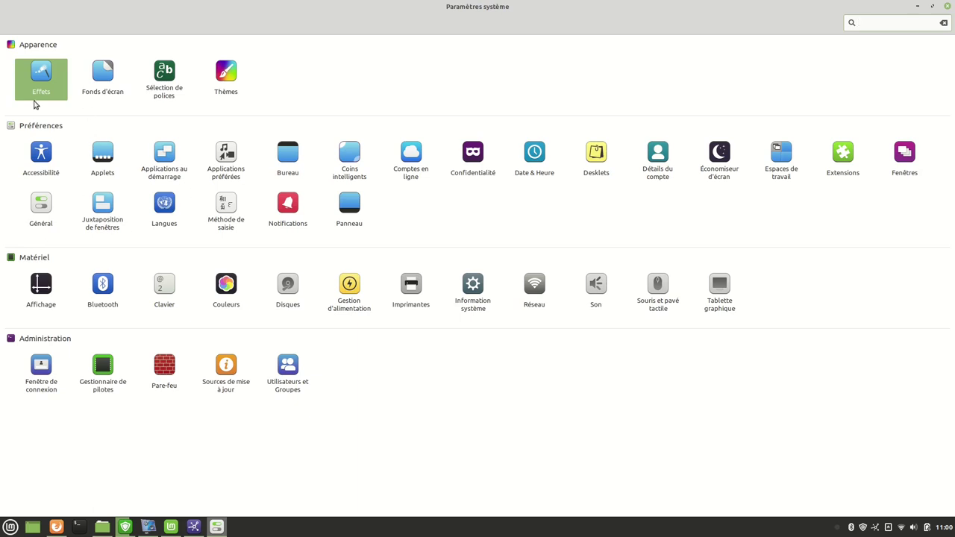
Open Backgrounds and browse the Uma, Ulyssa and Ulyana wallpaper collections.
{"action": "left_click", "coordinate": [103, 72]}
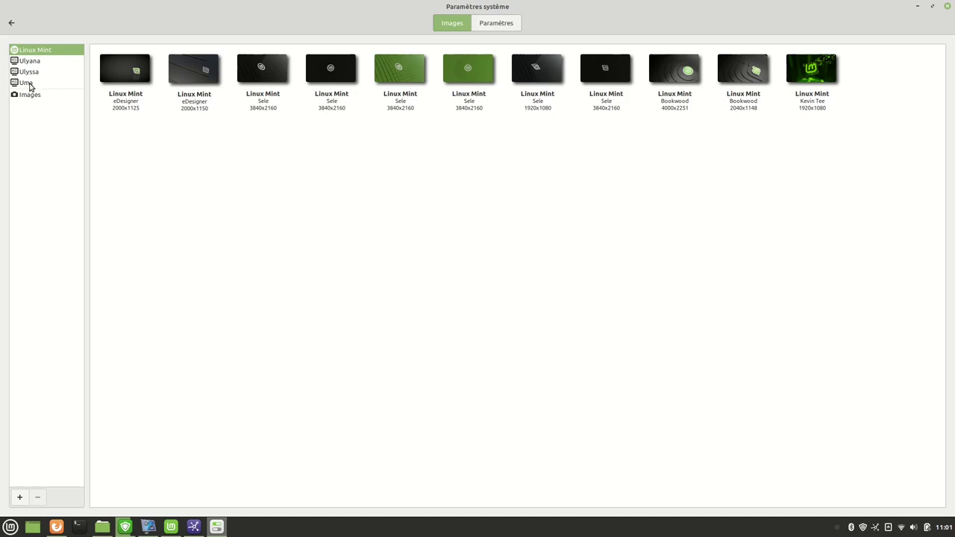
{"action": "left_click", "coordinate": [28, 83]}
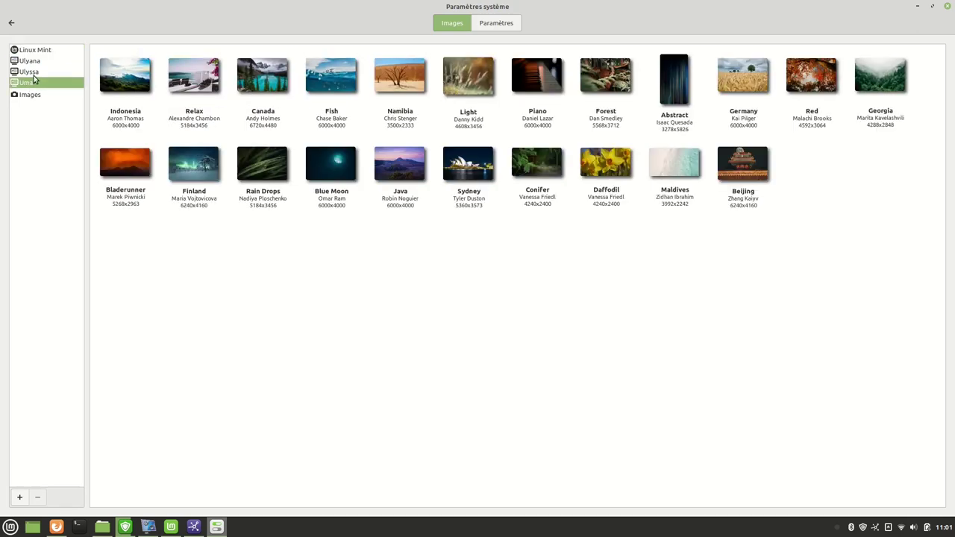
{"action": "left_click", "coordinate": [31, 72]}
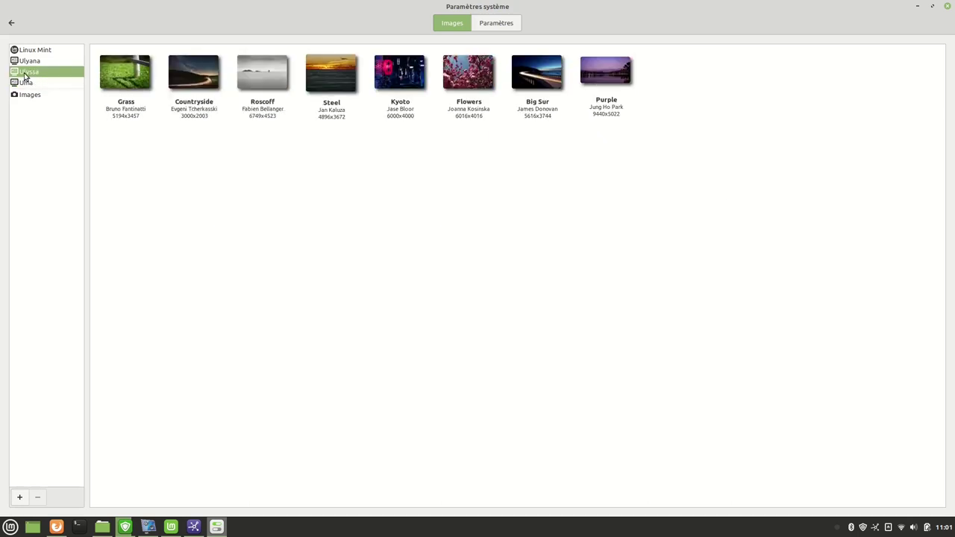
{"action": "left_click", "coordinate": [30, 61]}
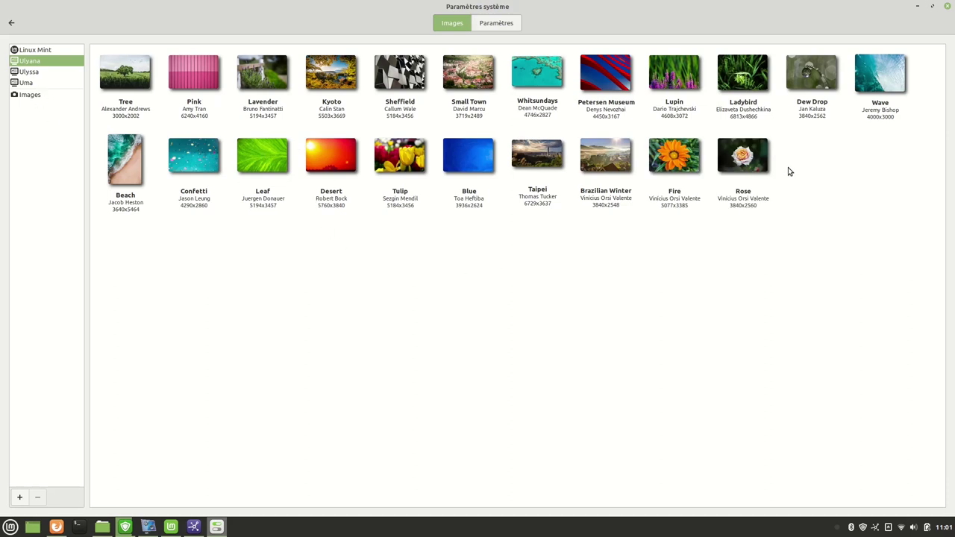
Enable the wallpaper slideshow and lower its interval to 1 minute.
{"action": "left_click", "coordinate": [497, 23]}
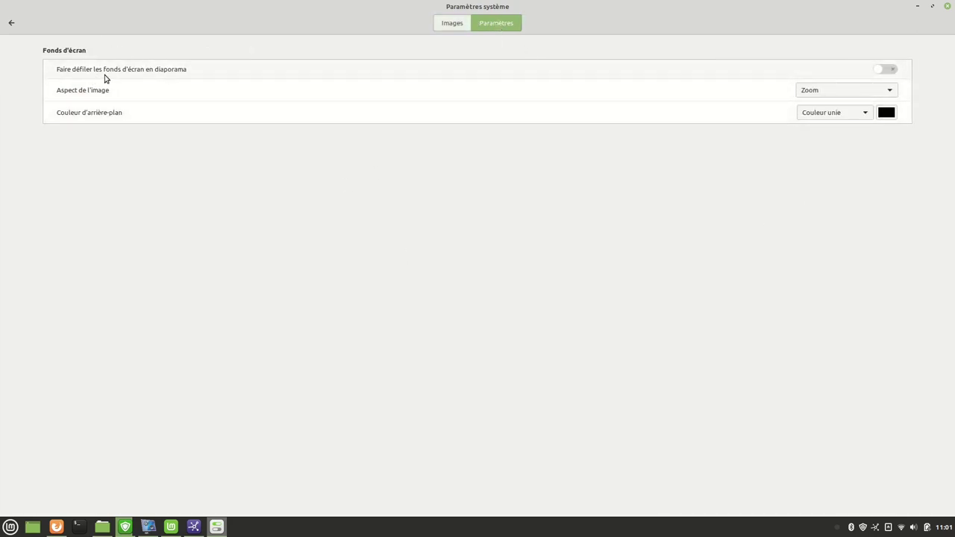
{"action": "left_click", "coordinate": [886, 69]}
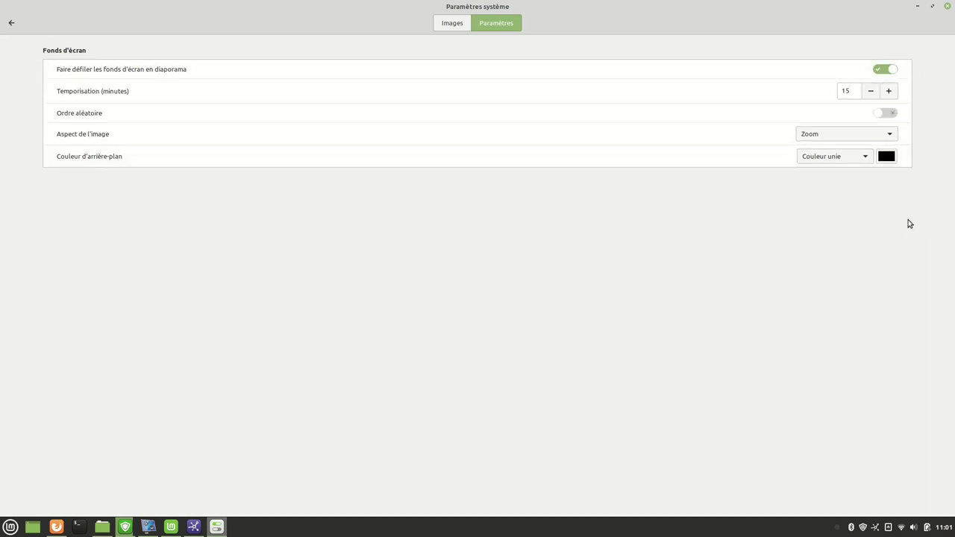
{"action": "left_click", "coordinate": [871, 94]}
{"action": "left_click", "coordinate": [870, 93]}
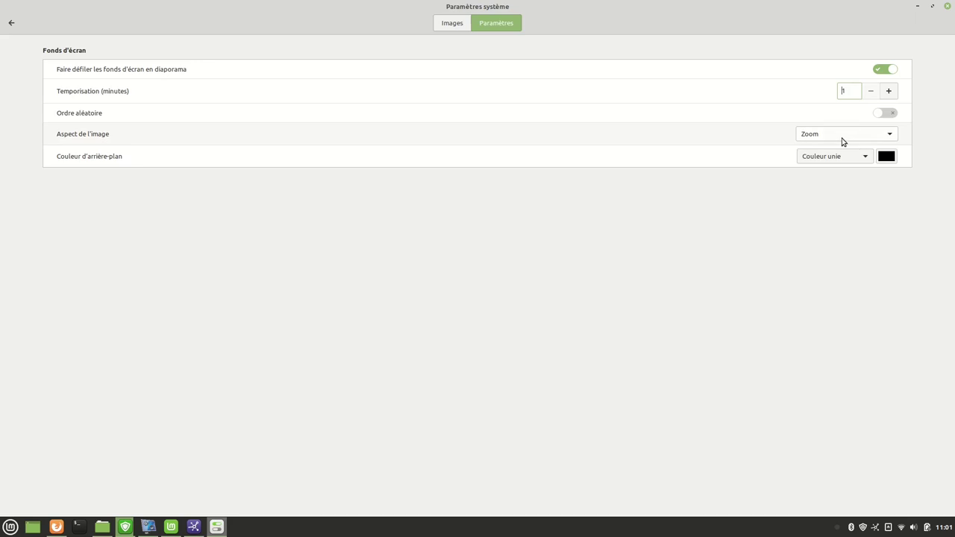
Check the current wallpaper on the desktop, then return to the System Settings overview.
{"action": "left_click", "coordinate": [33, 527]}
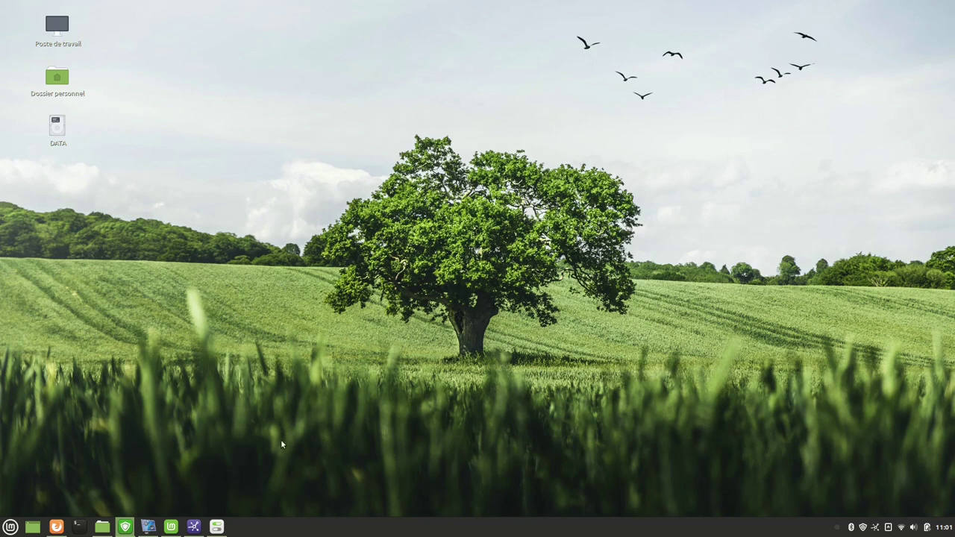
{"action": "mouse_move", "coordinate": [111, 531]}
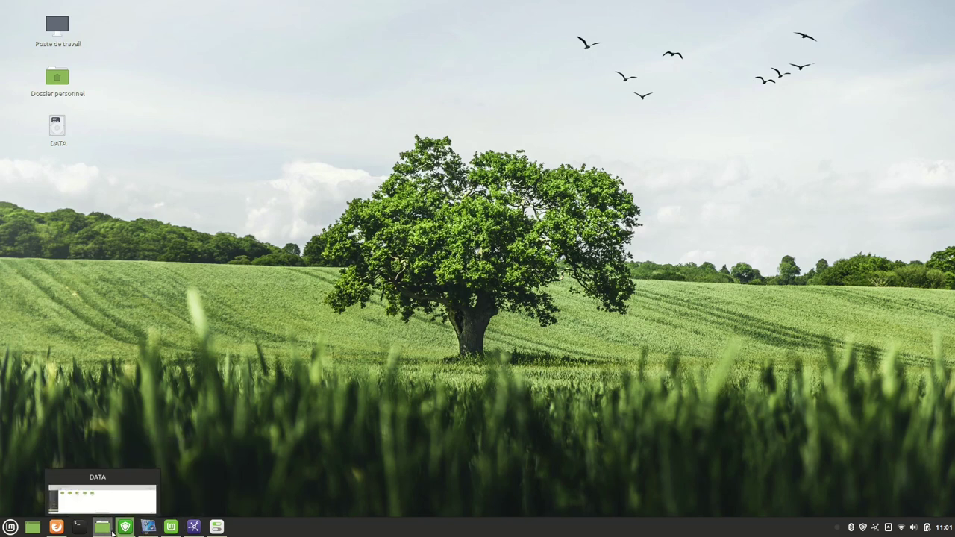
{"action": "left_click", "coordinate": [216, 527]}
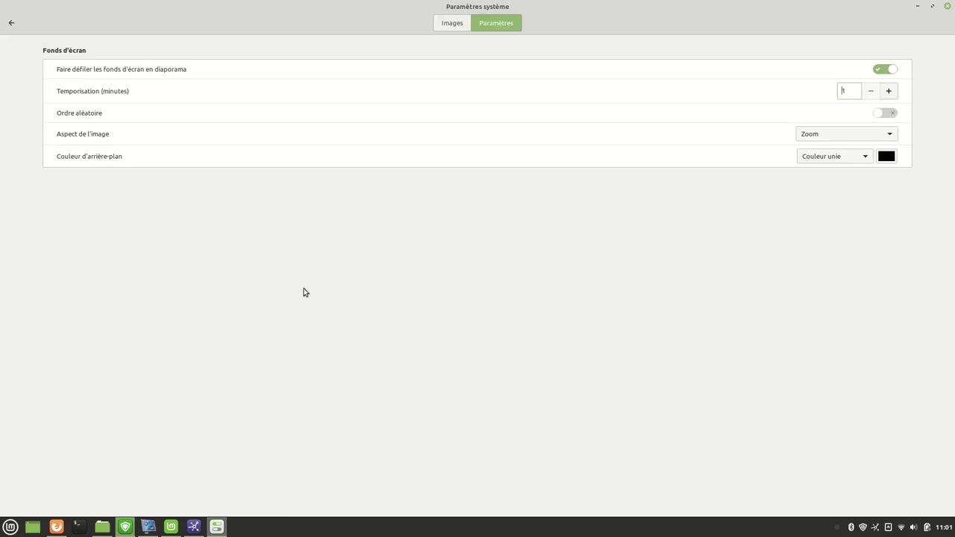
{"action": "left_click", "coordinate": [451, 25]}
{"action": "left_click", "coordinate": [492, 26]}
{"action": "left_click", "coordinate": [453, 26]}
{"action": "left_click", "coordinate": [496, 26]}
{"action": "left_click", "coordinate": [11, 23]}
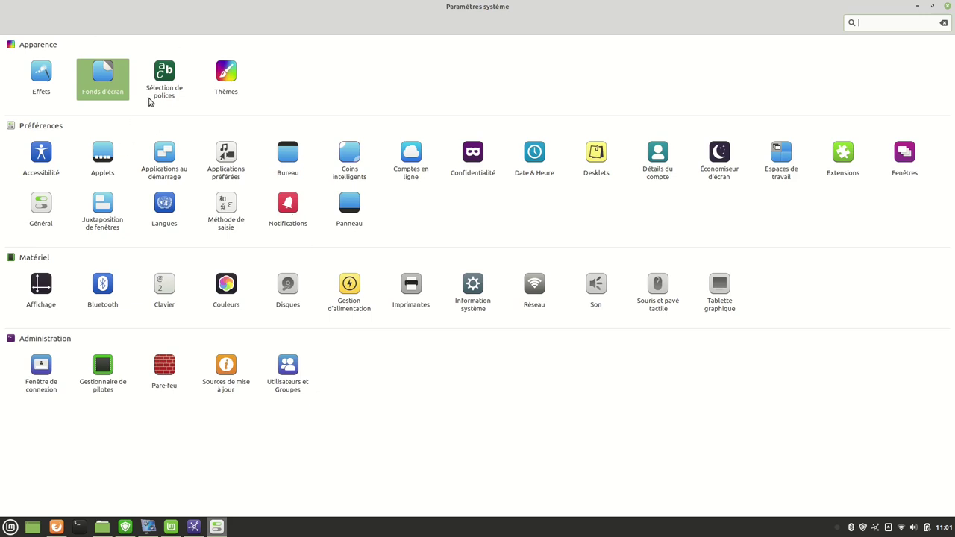
Open Thèmes and apply Mint-X-Teal as the desktop theme, checking the menu's new look.
{"action": "left_click", "coordinate": [220, 81]}
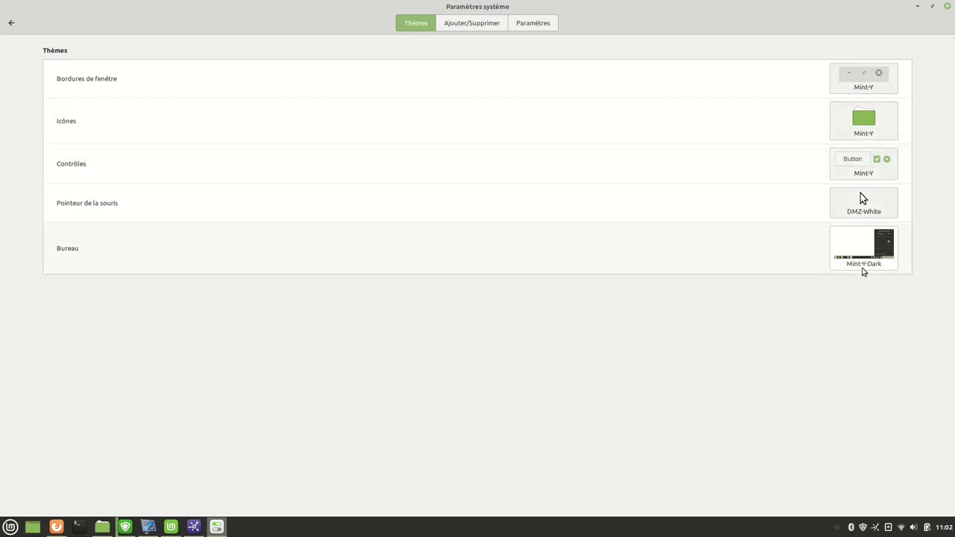
{"action": "left_click", "coordinate": [10, 527]}
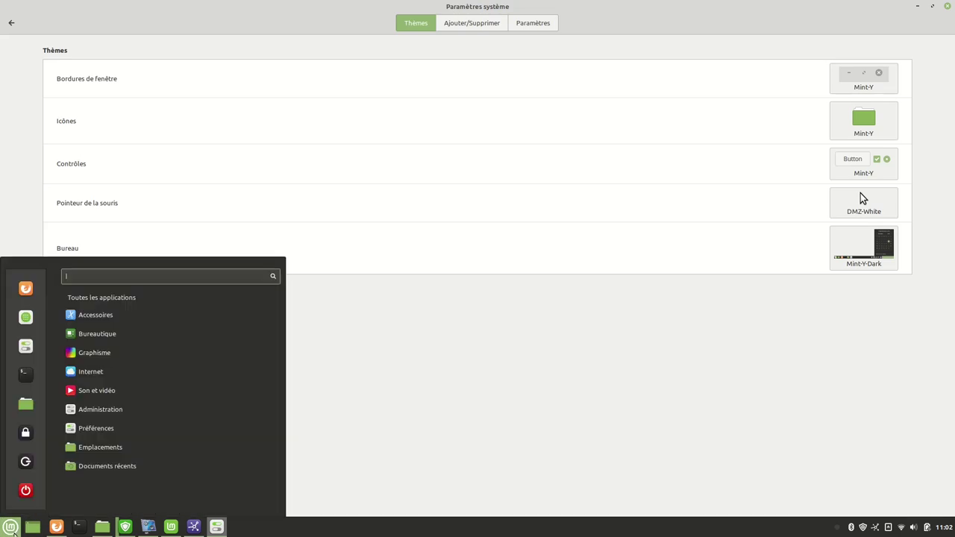
{"action": "left_click", "coordinate": [858, 250]}
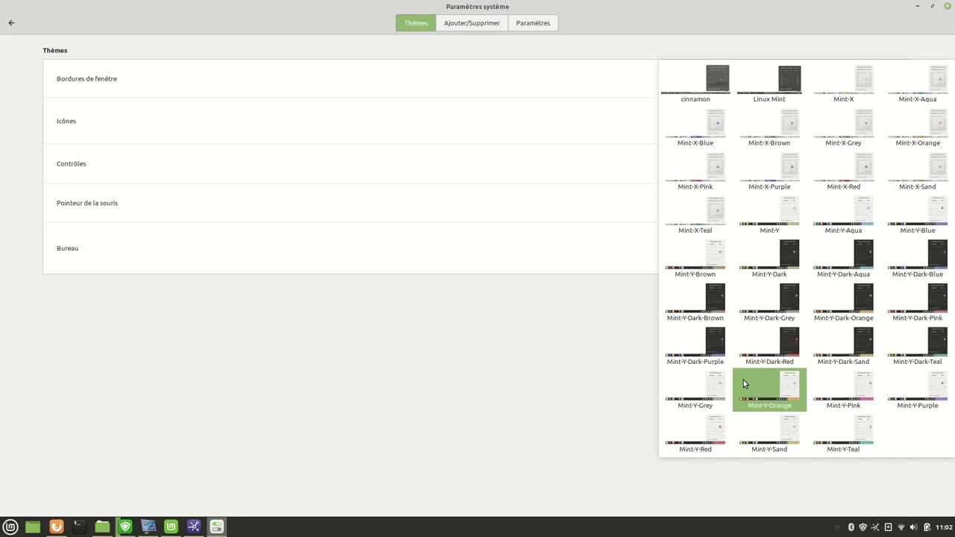
{"action": "left_click", "coordinate": [712, 214]}
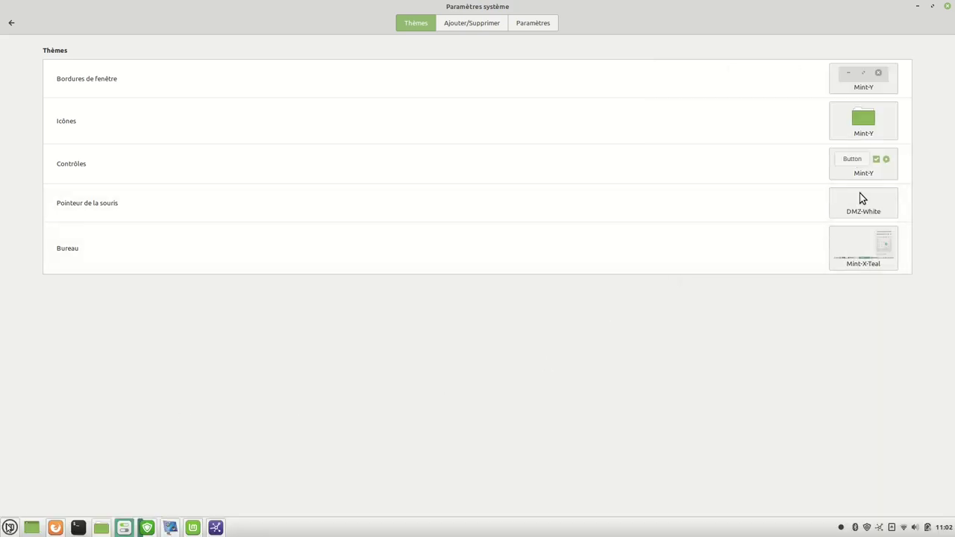
{"action": "left_click", "coordinate": [11, 525]}
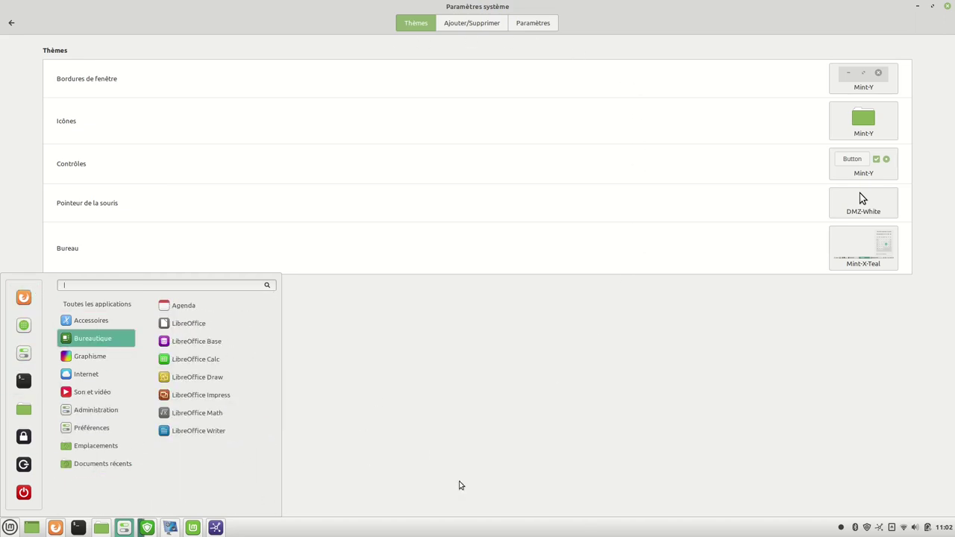
Set the desktop theme back to Mint-Y-Dark, view the icon themes, and open the DATA folder.
{"action": "left_click", "coordinate": [860, 257]}
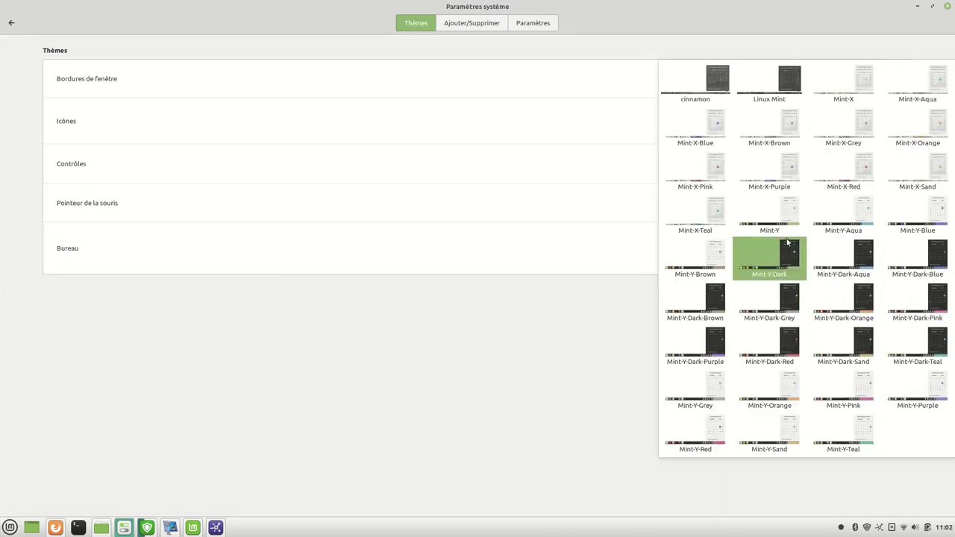
{"action": "left_click", "coordinate": [788, 269]}
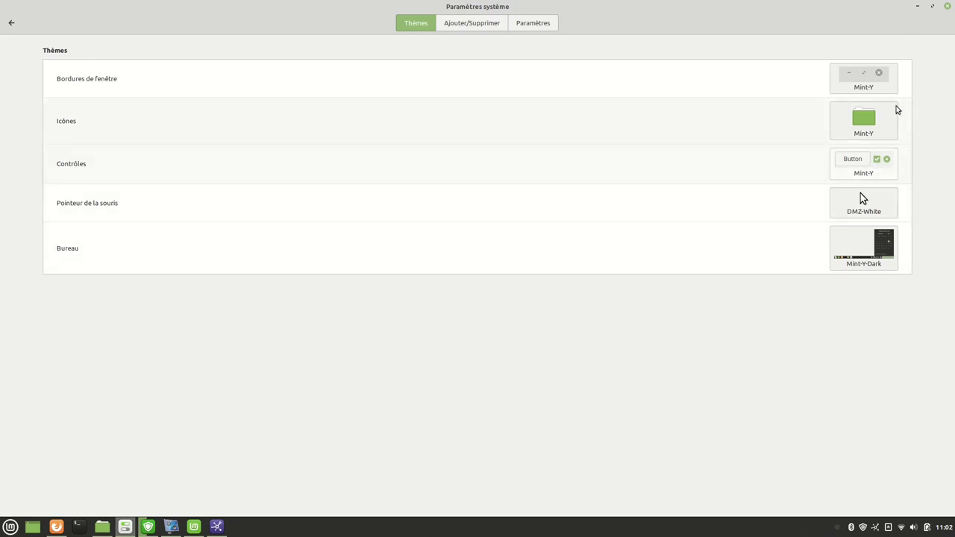
{"action": "left_click", "coordinate": [866, 120]}
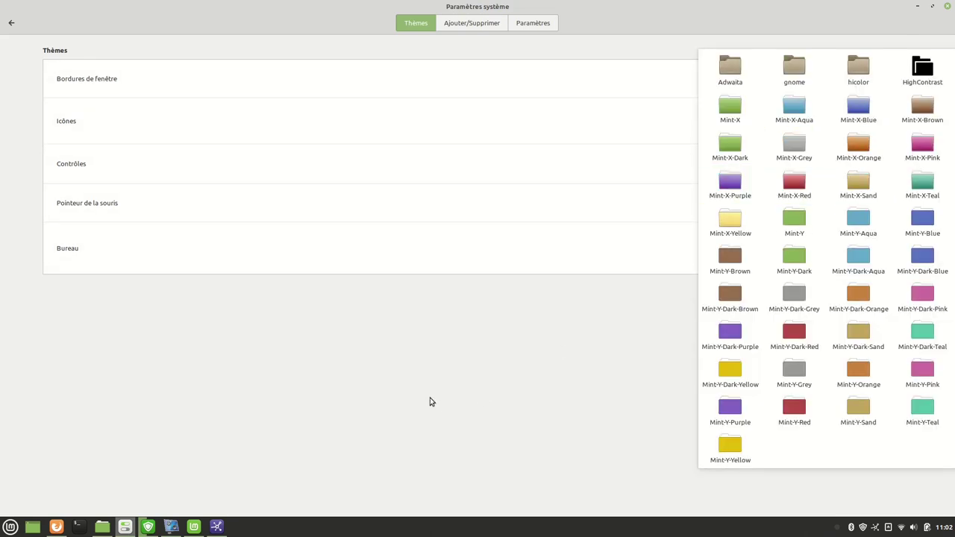
{"action": "left_click", "coordinate": [100, 531]}
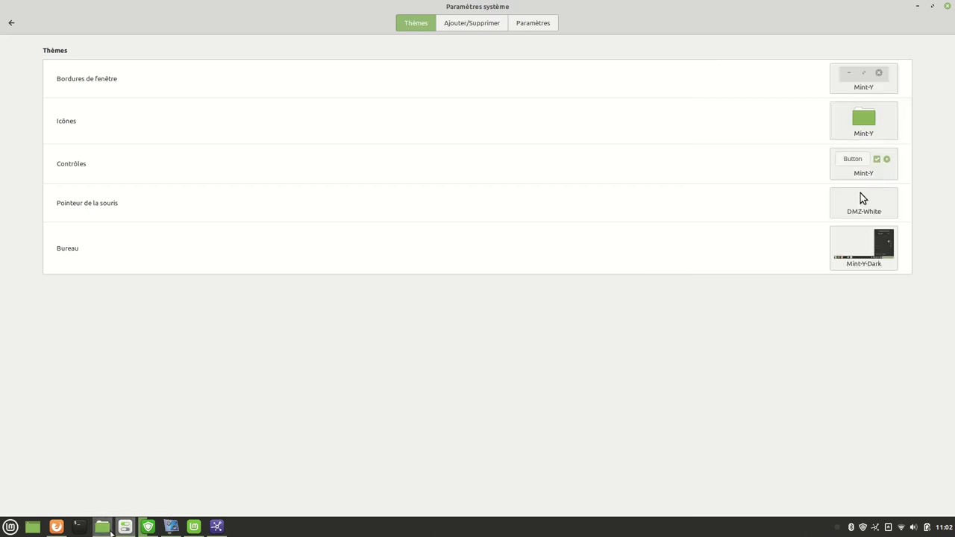
{"action": "left_click", "coordinate": [103, 528]}
Snap the Thèmes settings window to the right half and the DATA folder window to the left half.
{"action": "left_click_drag", "start_coordinate": [625, 8], "coordinate": [954, 149]}
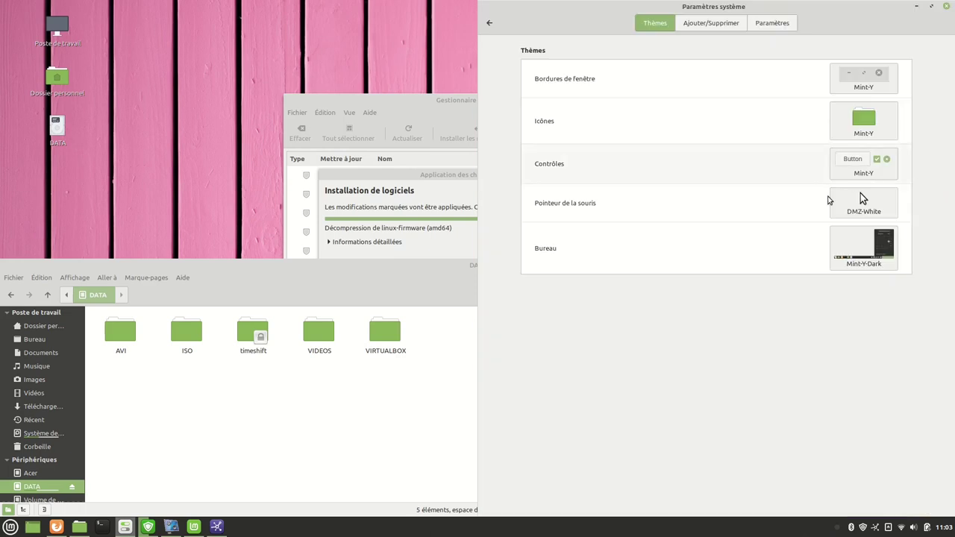
{"action": "left_click", "coordinate": [466, 270]}
{"action": "left_click_drag", "start_coordinate": [466, 270], "coordinate": [1, 187]}
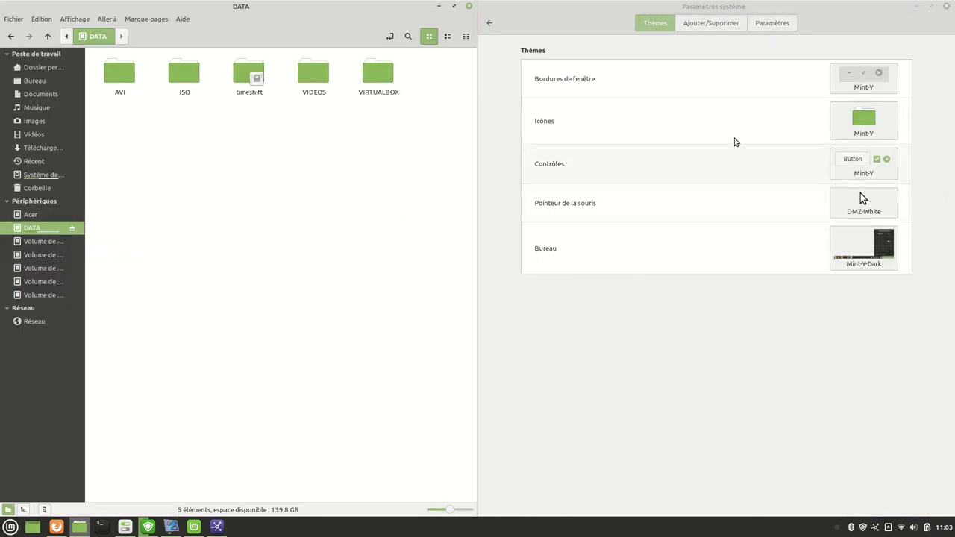
{"action": "left_click", "coordinate": [866, 126]}
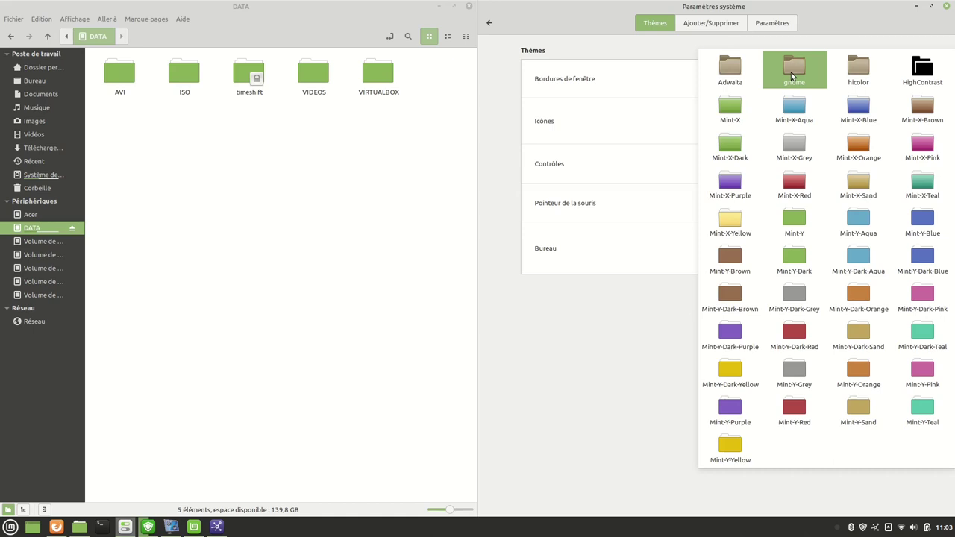
{"action": "left_click", "coordinate": [792, 76]}
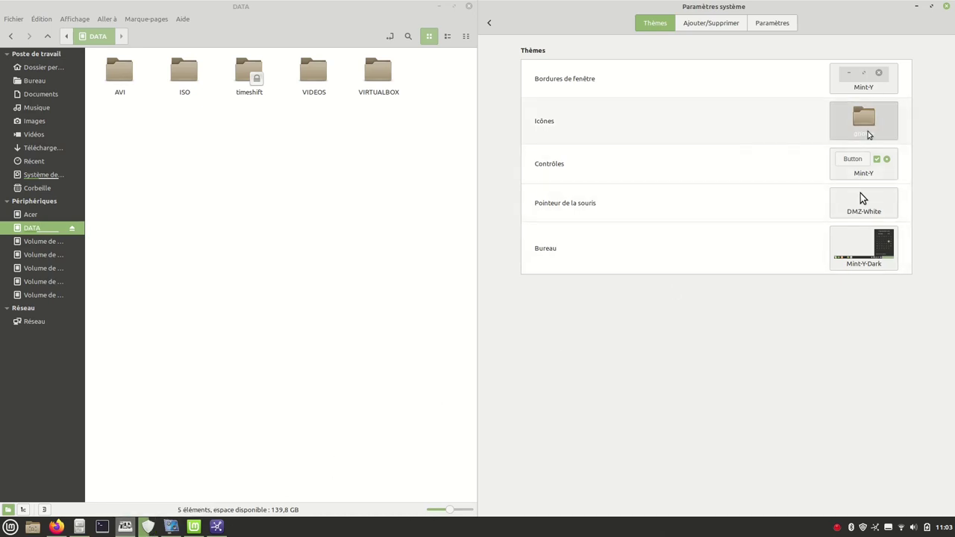
{"action": "left_click", "coordinate": [867, 134]}
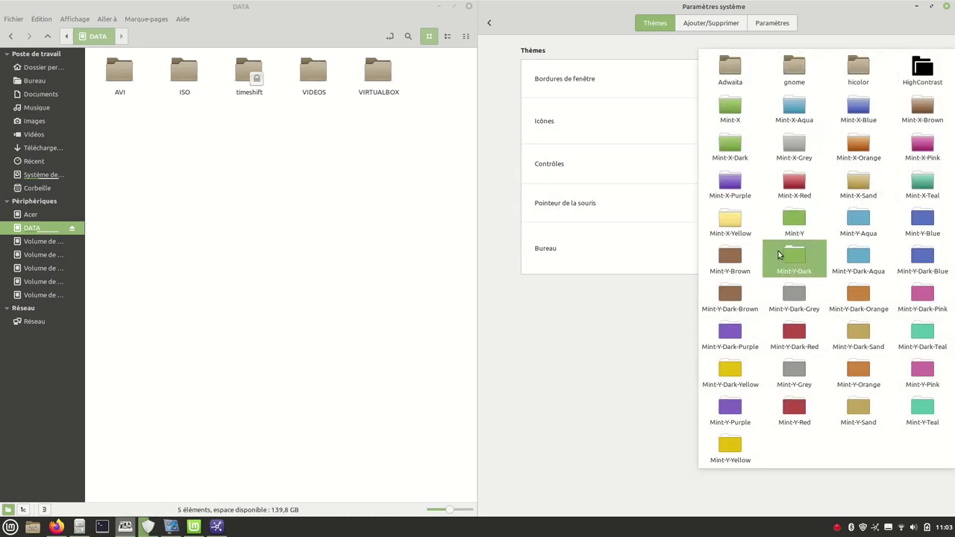
{"action": "left_click", "coordinate": [725, 105]}
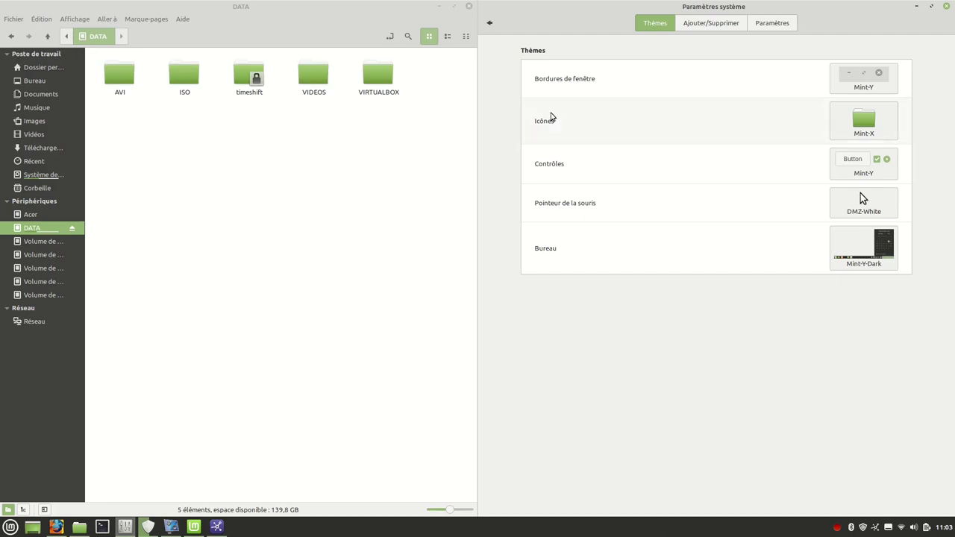
{"action": "left_click", "coordinate": [863, 127]}
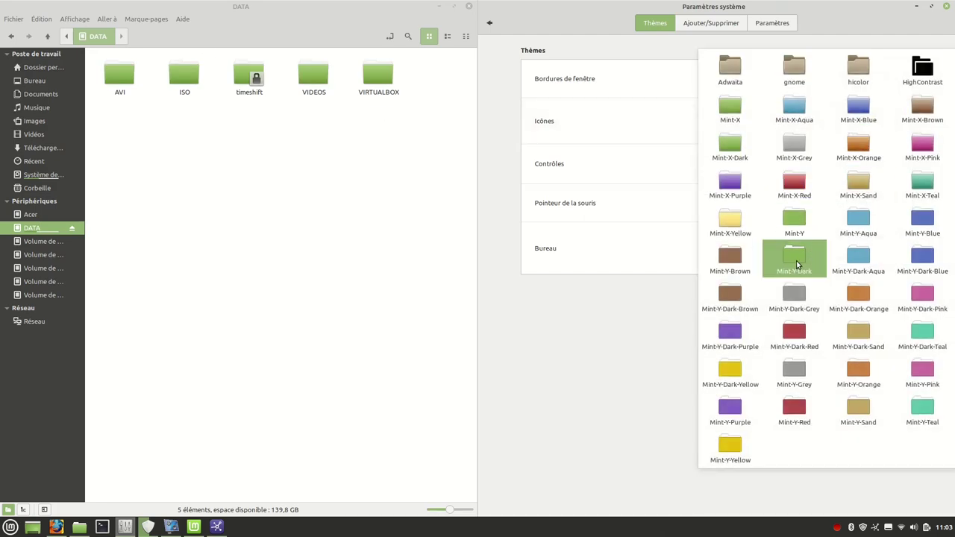
{"action": "left_click", "coordinate": [794, 220]}
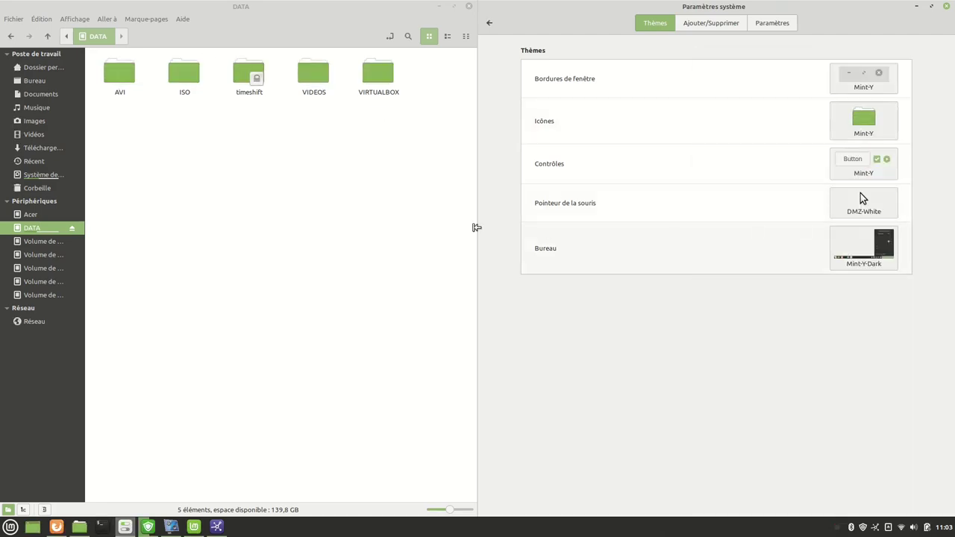
{"action": "left_click", "coordinate": [315, 240]}
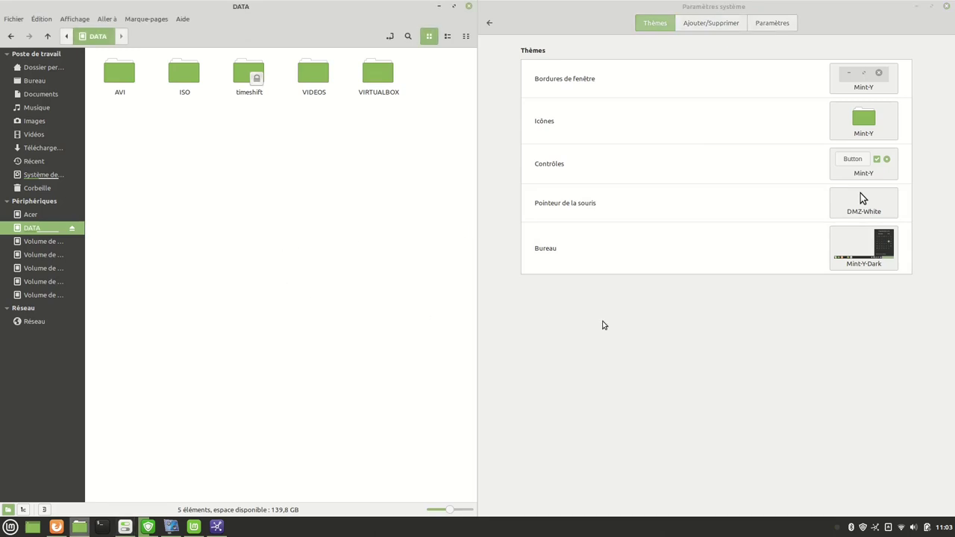
Try the add/remove themes page, dismiss its server access error, and go to the miscellaneous theme options.
{"action": "left_click", "coordinate": [712, 24]}
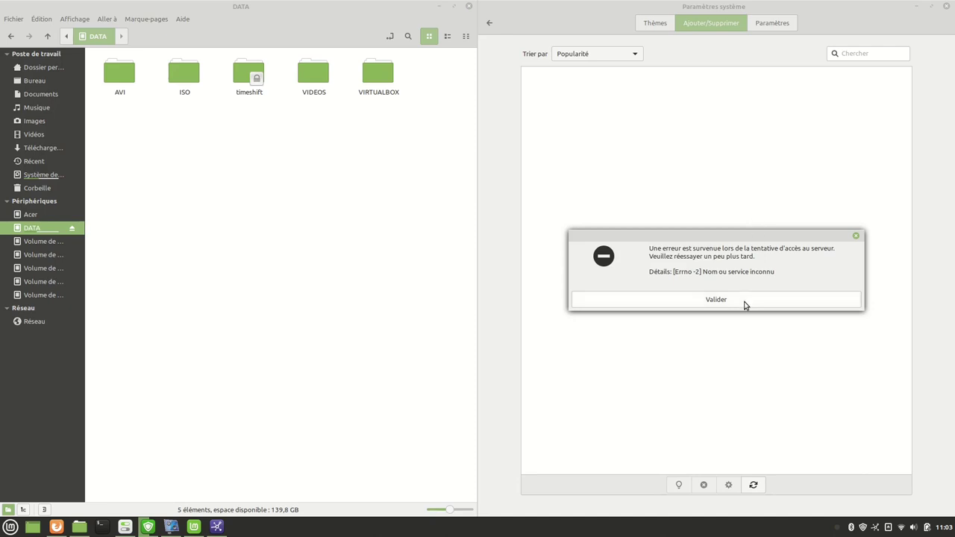
{"action": "left_click", "coordinate": [744, 302]}
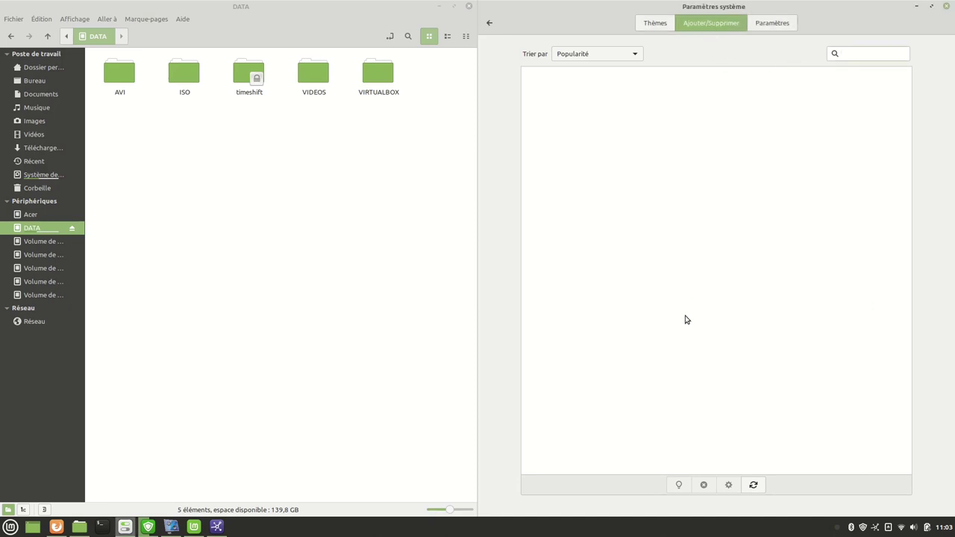
{"action": "left_click", "coordinate": [772, 25]}
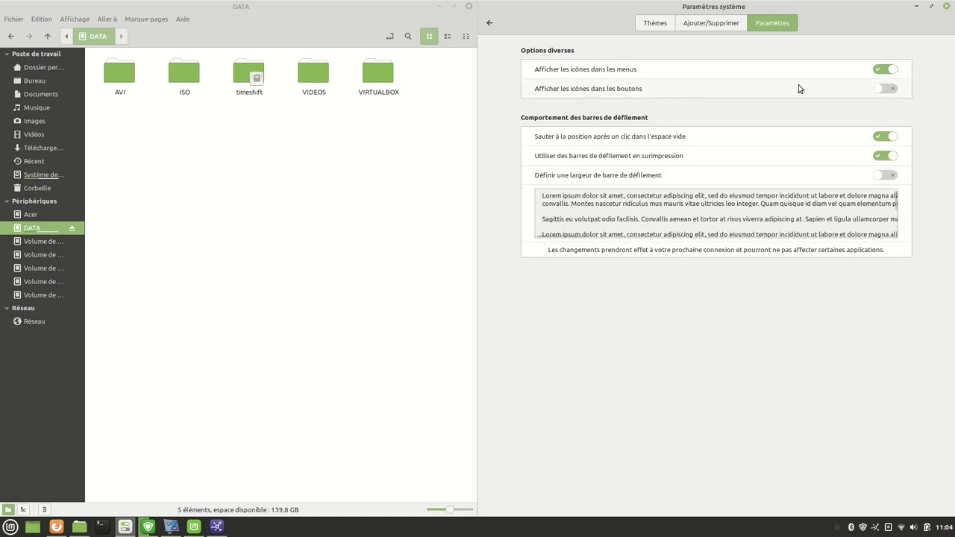
Compare Nemo's Marque-pages menu with menu icons off and on, leave icons on, then go back to the overview.
{"action": "left_click", "coordinate": [880, 70]}
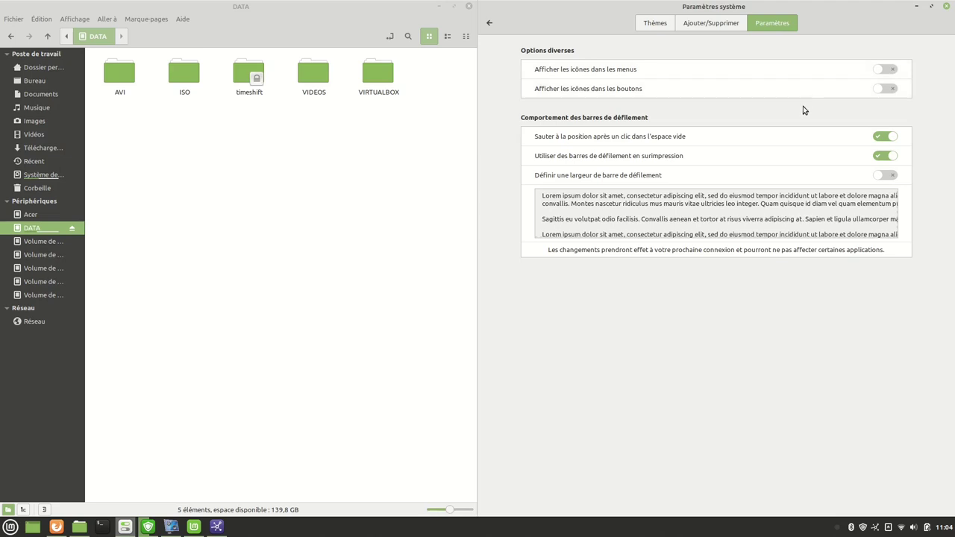
{"action": "left_click", "coordinate": [147, 20]}
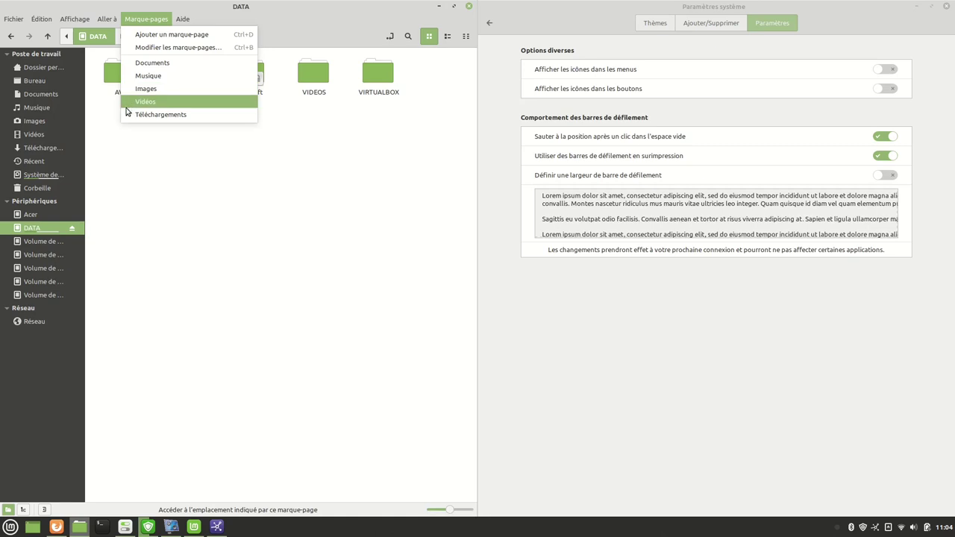
{"action": "left_click", "coordinate": [888, 71]}
{"action": "left_click", "coordinate": [888, 71]}
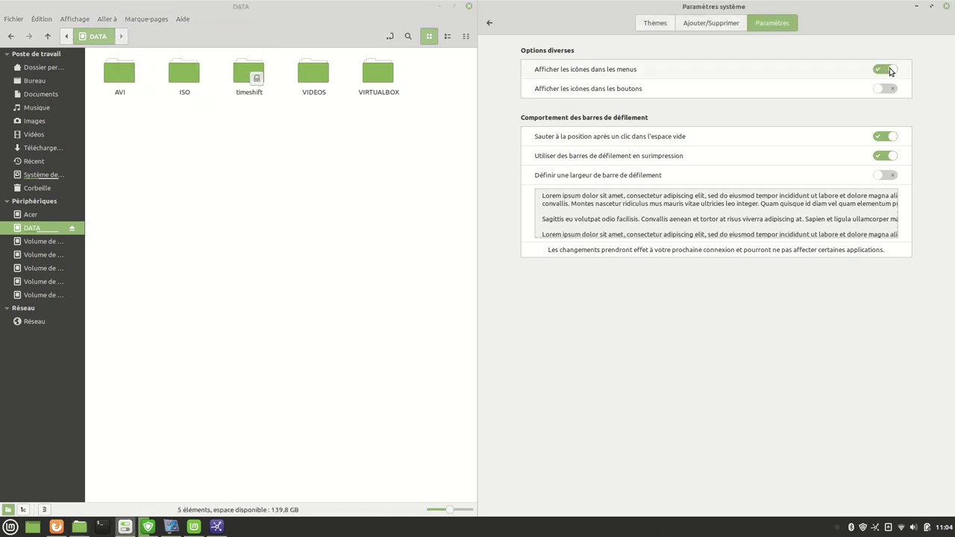
{"action": "left_click", "coordinate": [138, 21]}
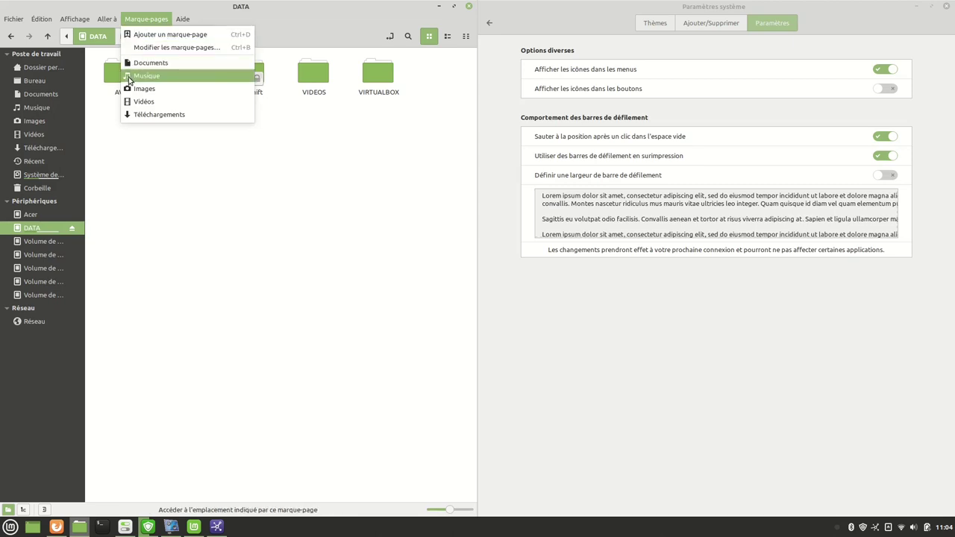
{"action": "left_click", "coordinate": [324, 235]}
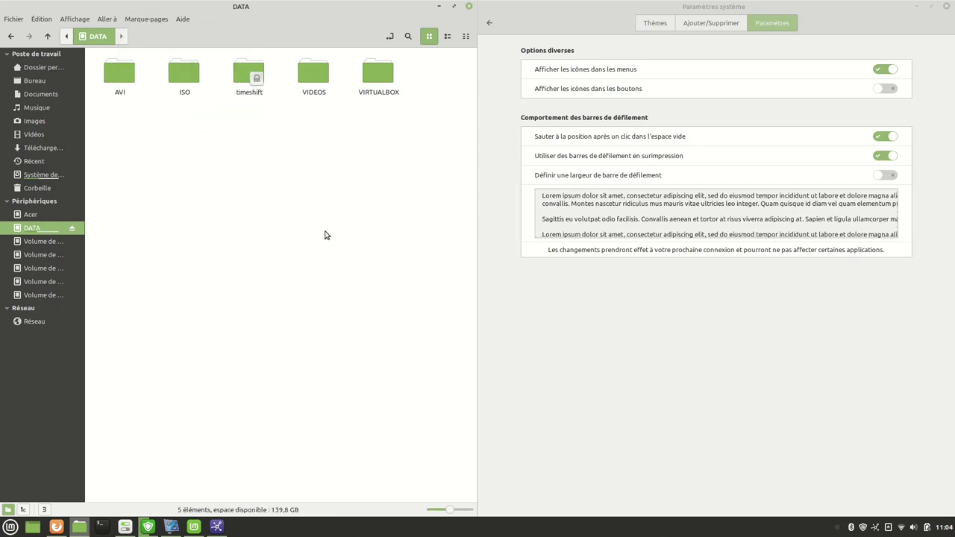
{"action": "left_click", "coordinate": [652, 23]}
{"action": "left_click", "coordinate": [489, 25]}
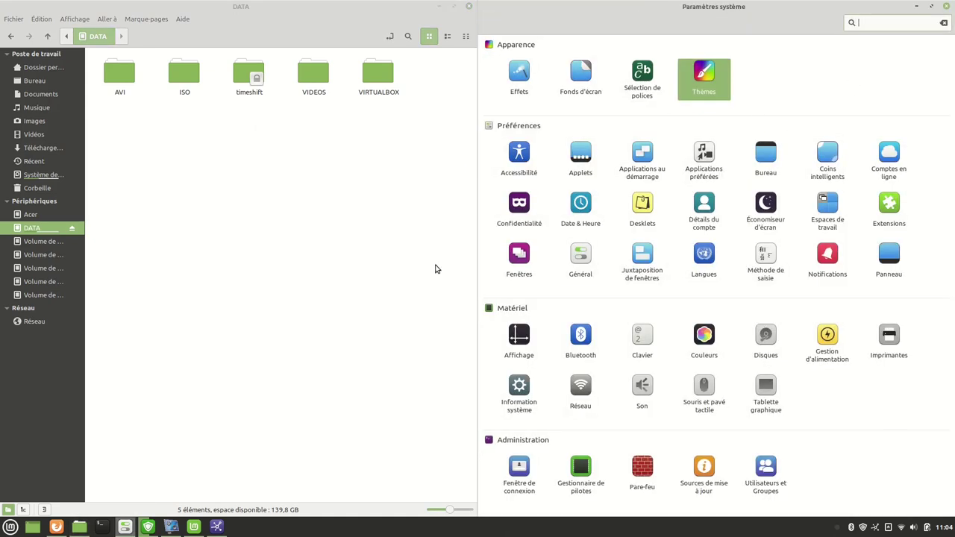
{"action": "left_click", "coordinate": [520, 156]}
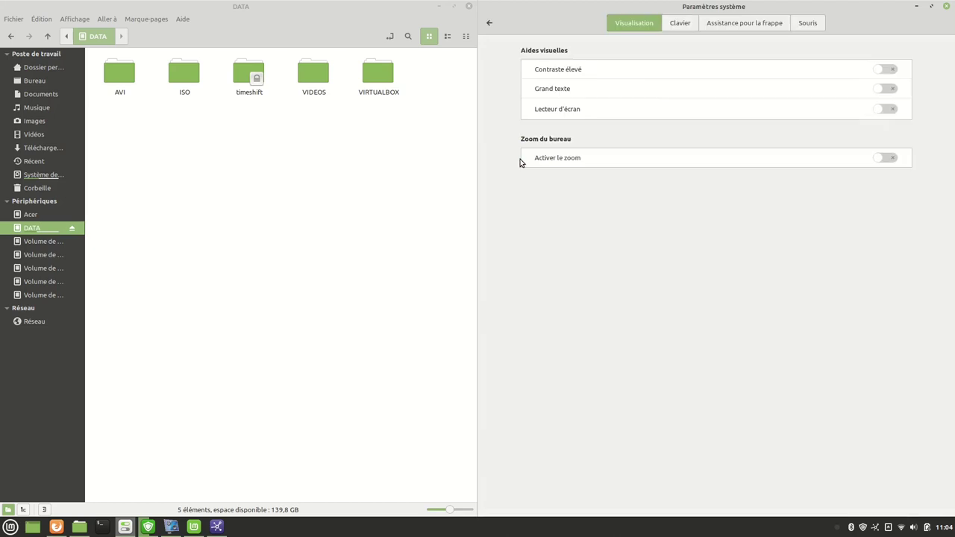
{"action": "left_click", "coordinate": [887, 71]}
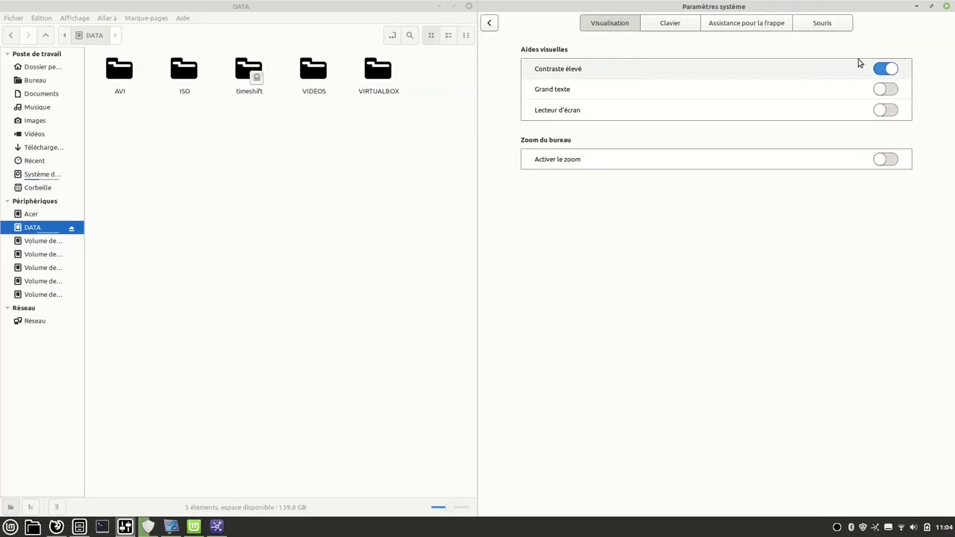
{"action": "left_click", "coordinate": [884, 70]}
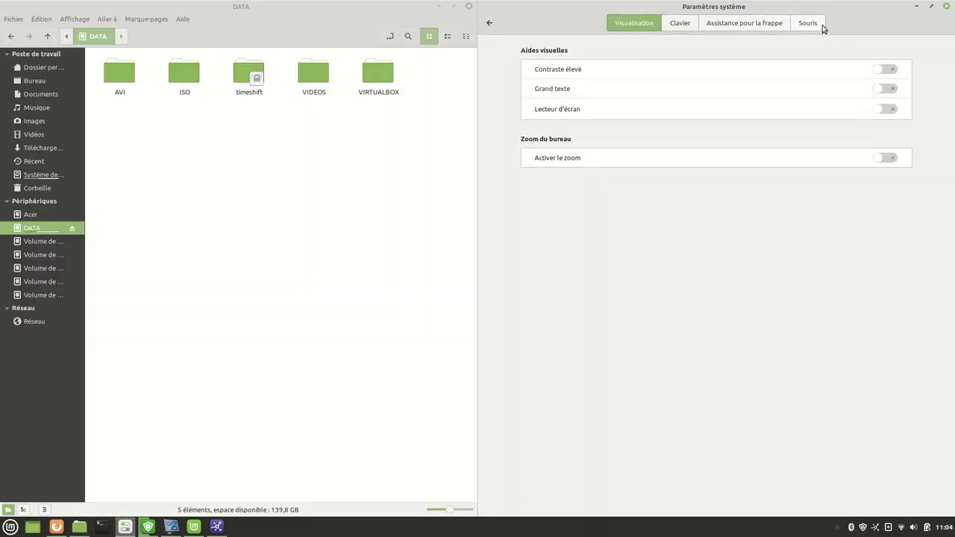
{"action": "left_click", "coordinate": [490, 22]}
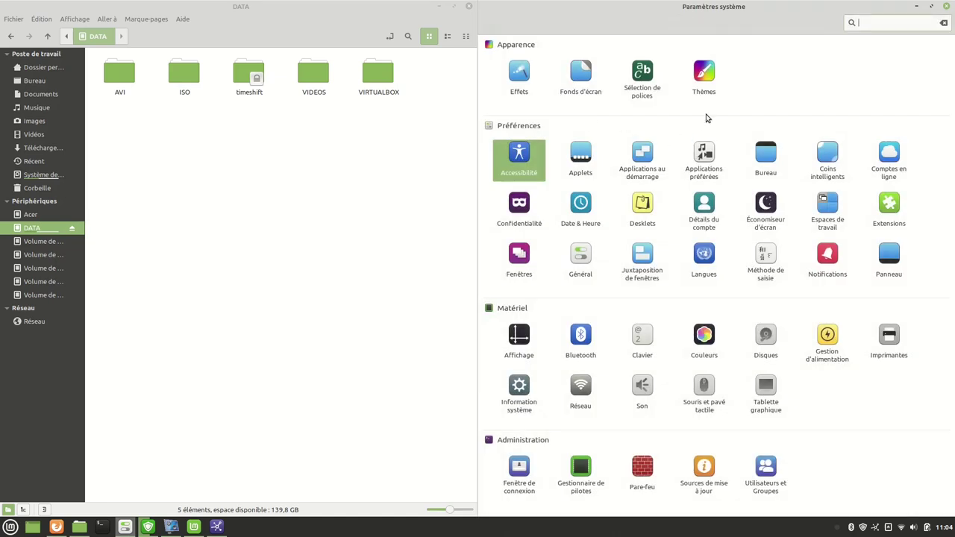
On the Applets page, select Corbeille and add it to the panel.
{"action": "left_click", "coordinate": [580, 154]}
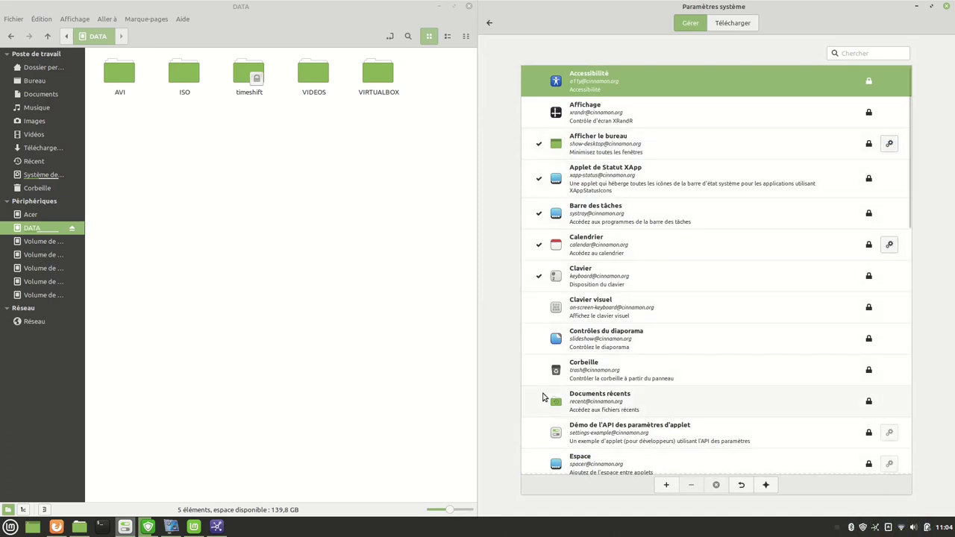
{"action": "left_click", "coordinate": [591, 367]}
{"action": "left_click", "coordinate": [666, 485]}
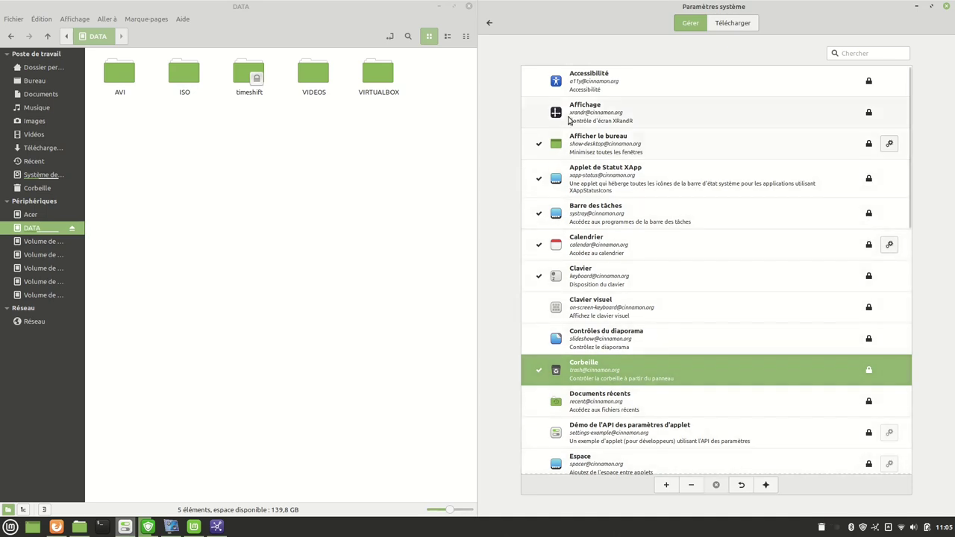
{"action": "scroll", "coordinate": [601, 388], "scroll_direction": "down", "scroll_amount": 5}
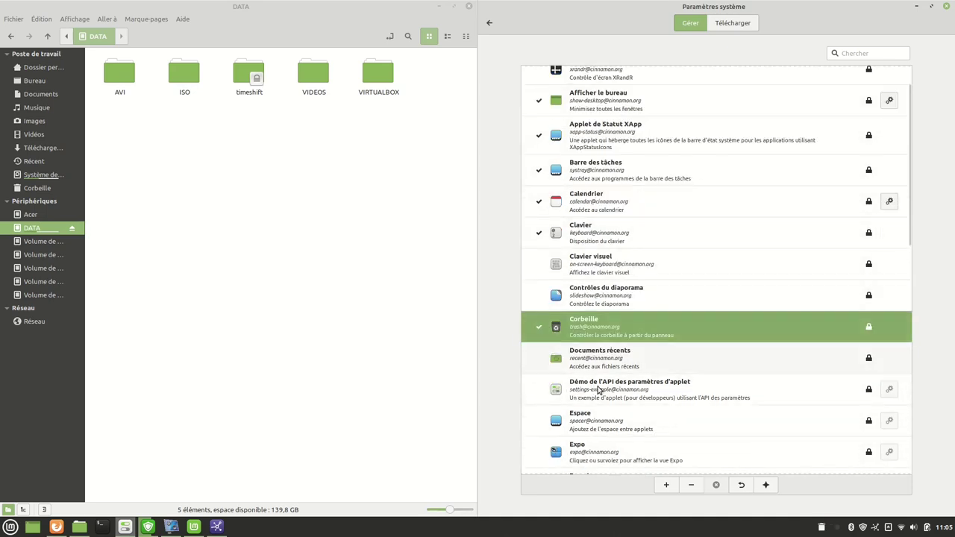
{"action": "scroll", "coordinate": [593, 392], "scroll_direction": "down", "scroll_amount": 7}
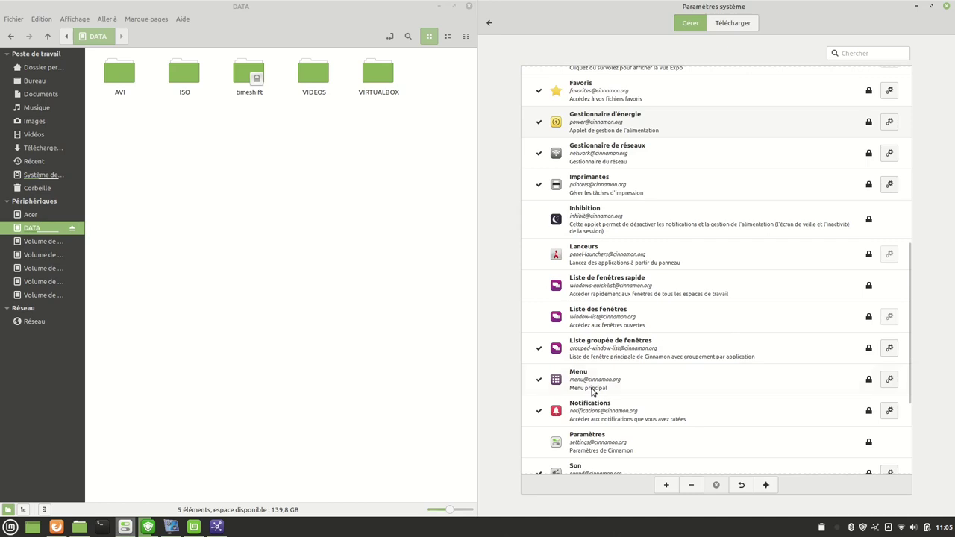
{"action": "scroll", "coordinate": [592, 392], "scroll_direction": "down", "scroll_amount": 5}
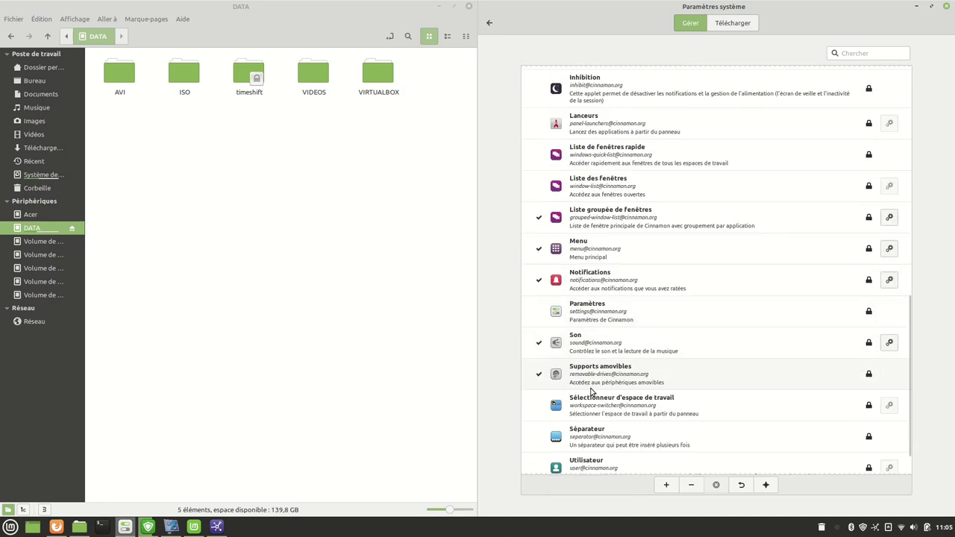
{"action": "scroll", "coordinate": [592, 393], "scroll_direction": "up", "scroll_amount": 17}
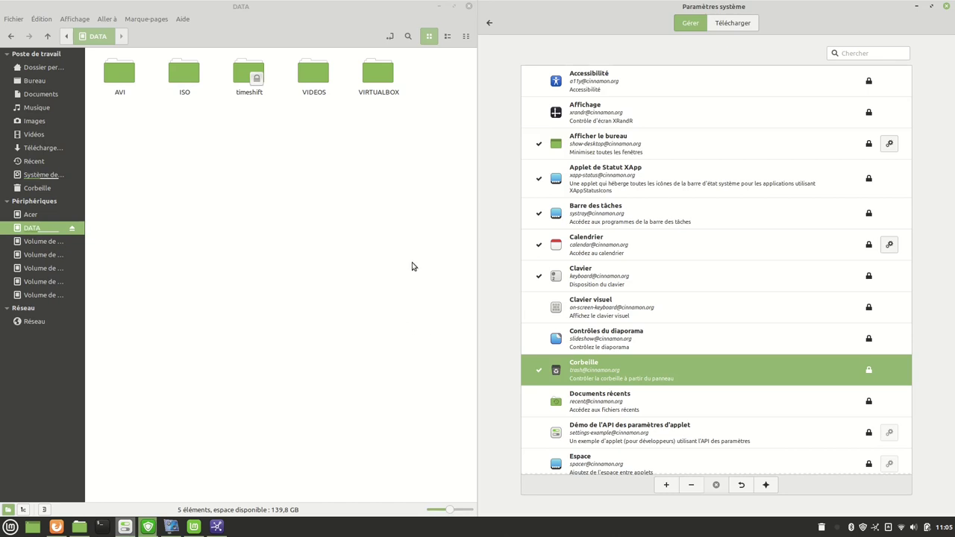
Try the Télécharger applets tab, dismiss the server access error, and return to the settings overview.
{"action": "left_click", "coordinate": [733, 24]}
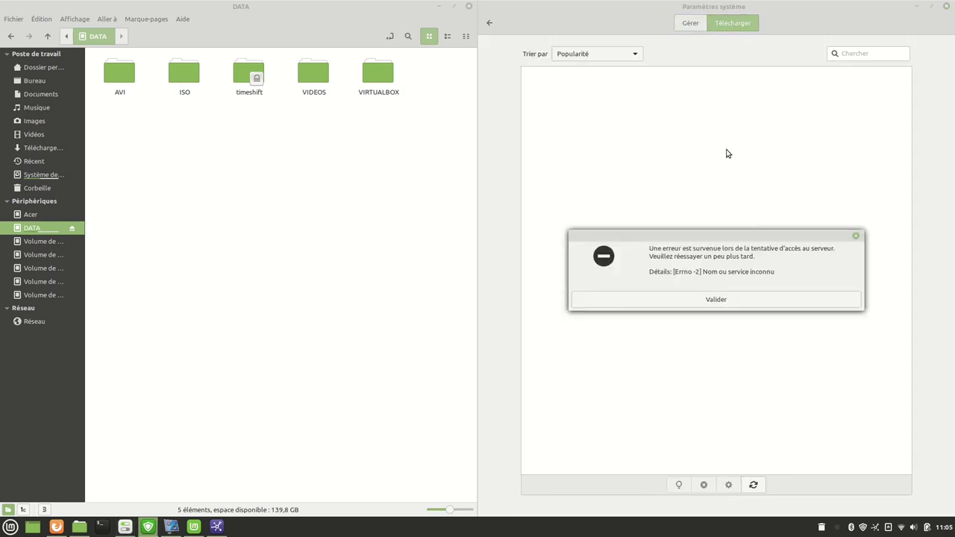
{"action": "left_click", "coordinate": [756, 299]}
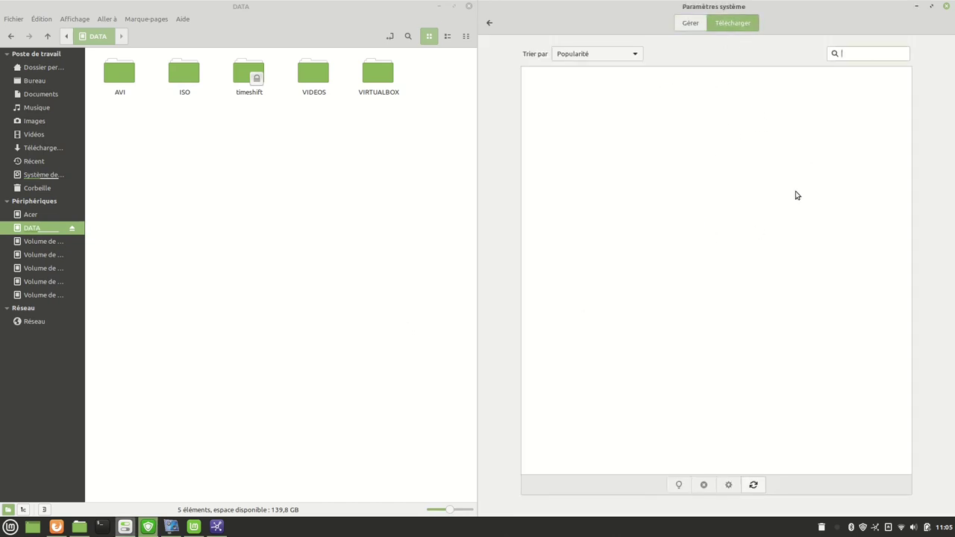
{"action": "left_click", "coordinate": [488, 26]}
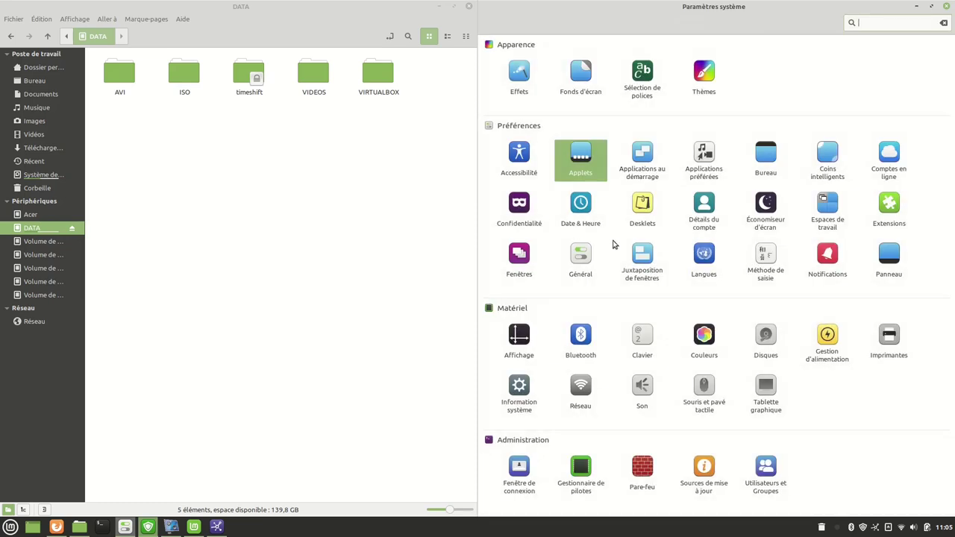
In Applications au démarrage, use Choisir l'application to add Htop as a startup entry.
{"action": "left_click", "coordinate": [638, 162]}
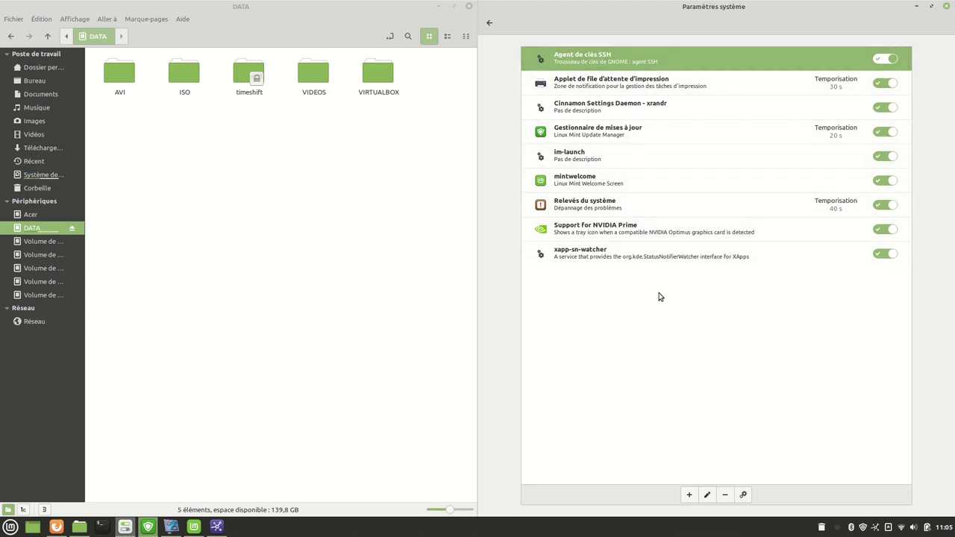
{"action": "left_click", "coordinate": [687, 496]}
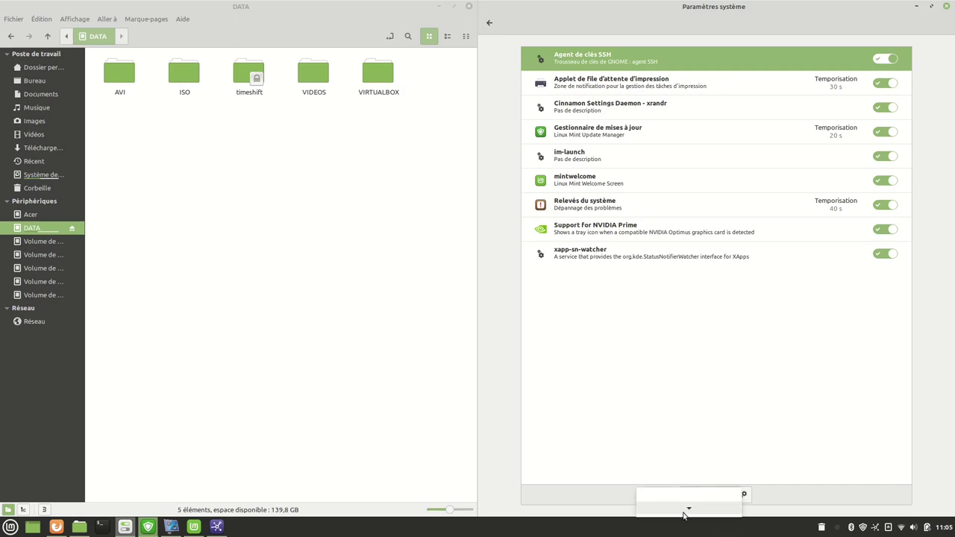
{"action": "left_click", "coordinate": [737, 451]}
{"action": "left_click", "coordinate": [690, 495]}
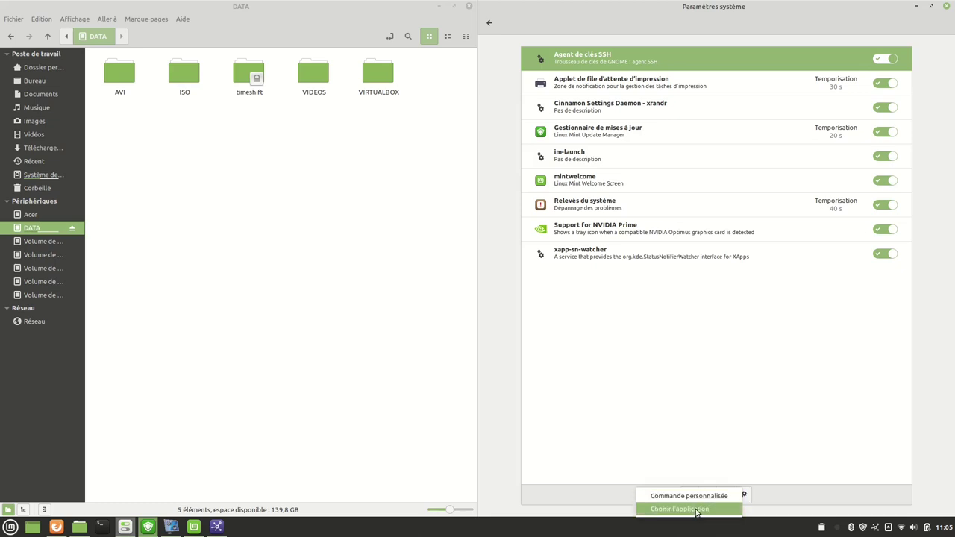
{"action": "left_click", "coordinate": [678, 508]}
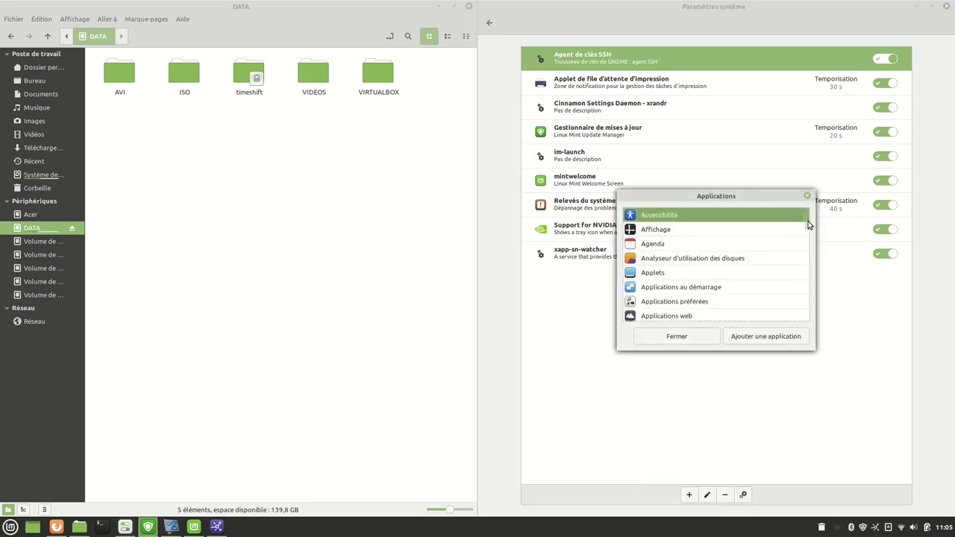
{"action": "scroll", "coordinate": [806, 221], "scroll_direction": "down", "scroll_amount": 10}
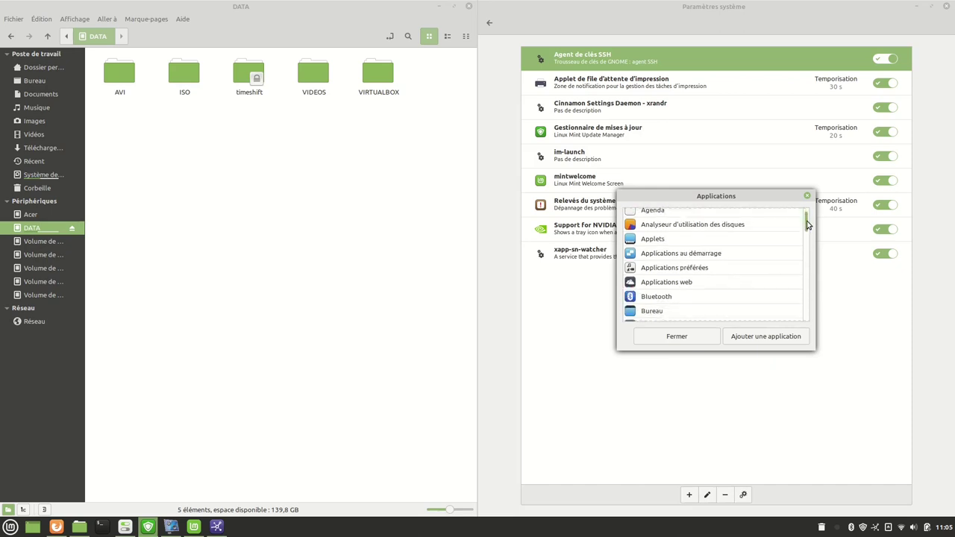
{"action": "left_click_drag", "start_coordinate": [806, 241], "coordinate": [780, 262]}
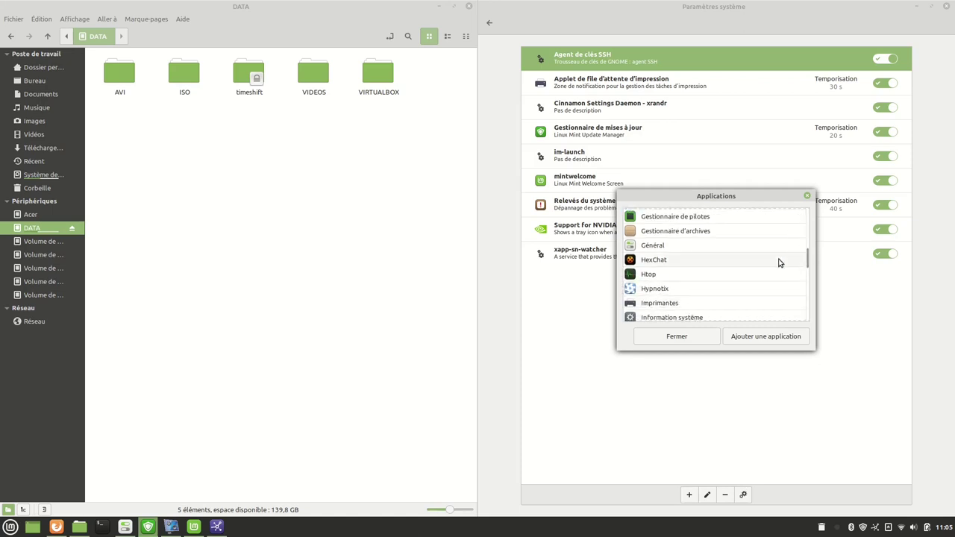
{"action": "left_click", "coordinate": [643, 277]}
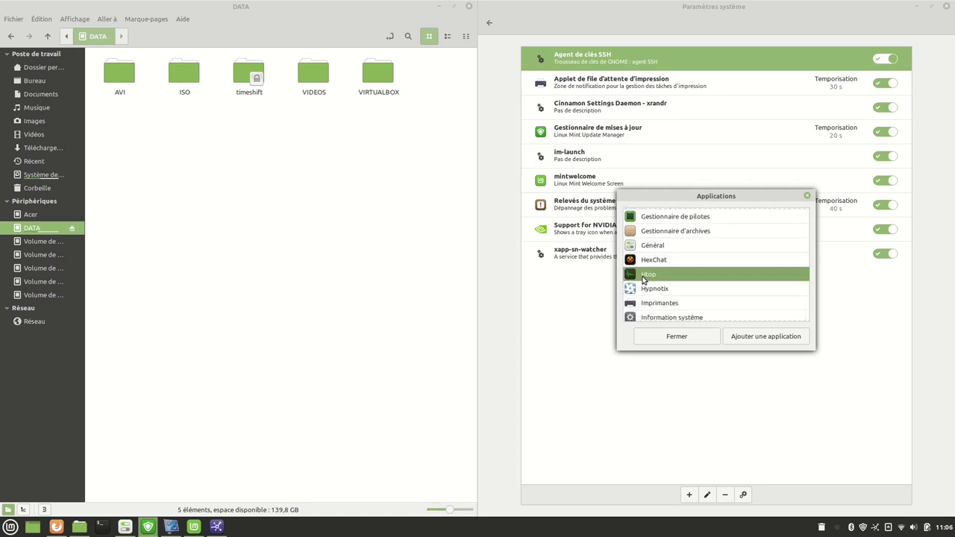
{"action": "left_click", "coordinate": [754, 341]}
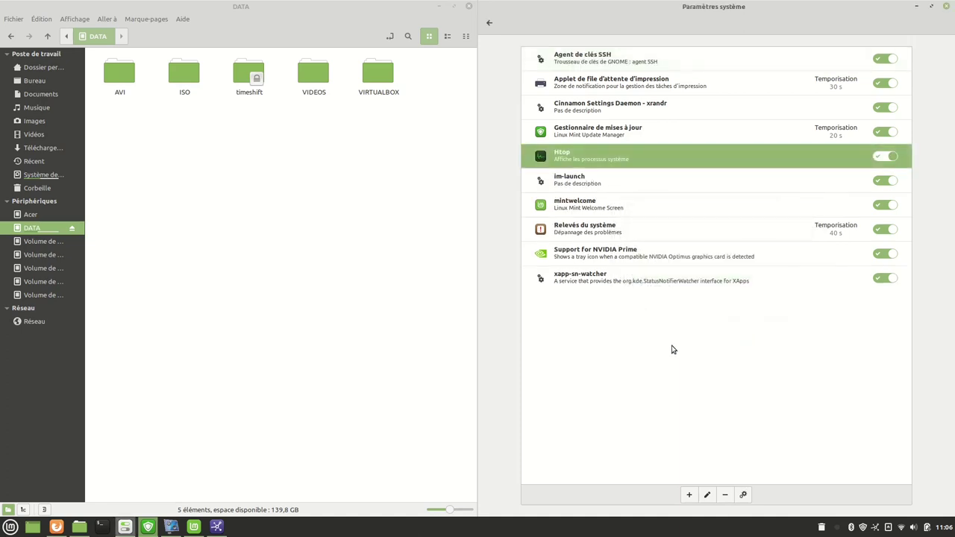
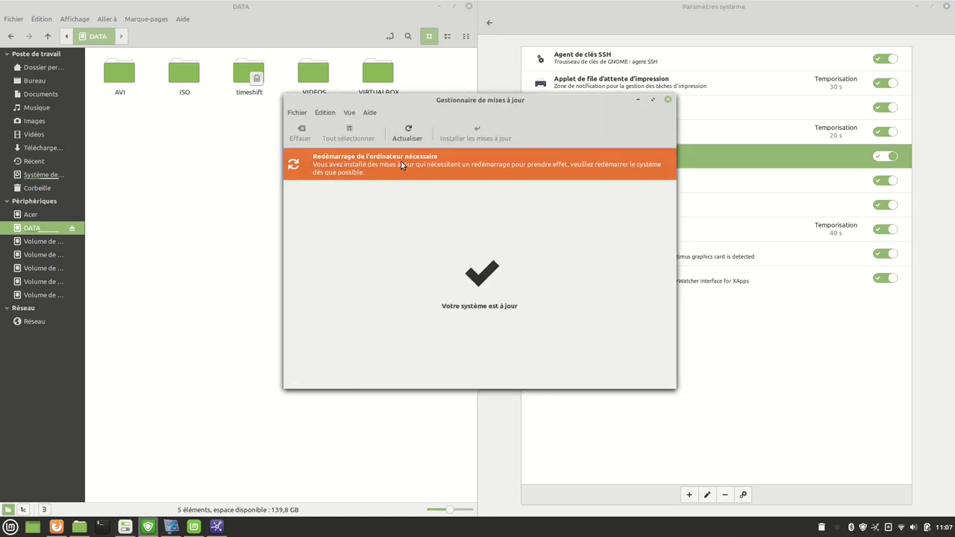
Hide the Update Manager and keep Navigateur Web Firefox as the default Web application.
{"action": "left_click", "coordinate": [638, 102]}
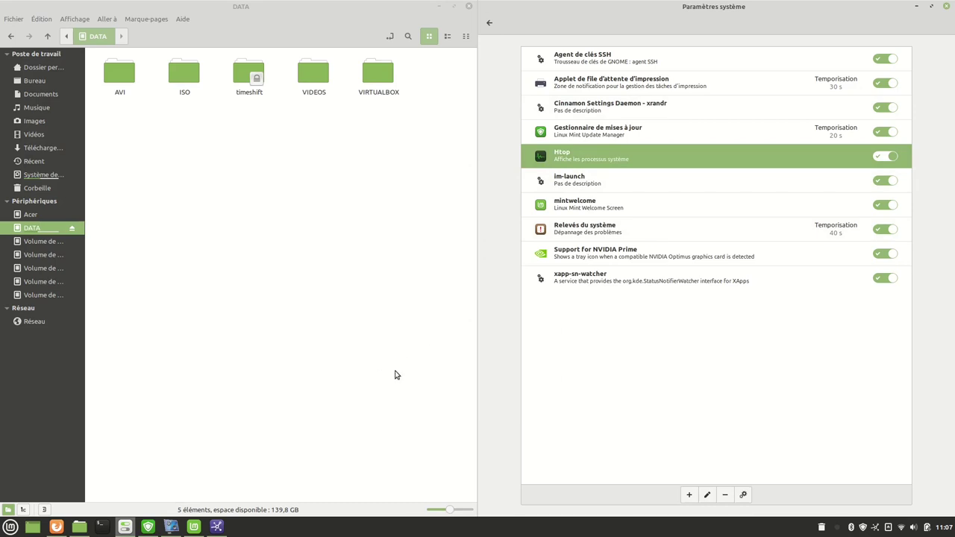
{"action": "left_click", "coordinate": [488, 26]}
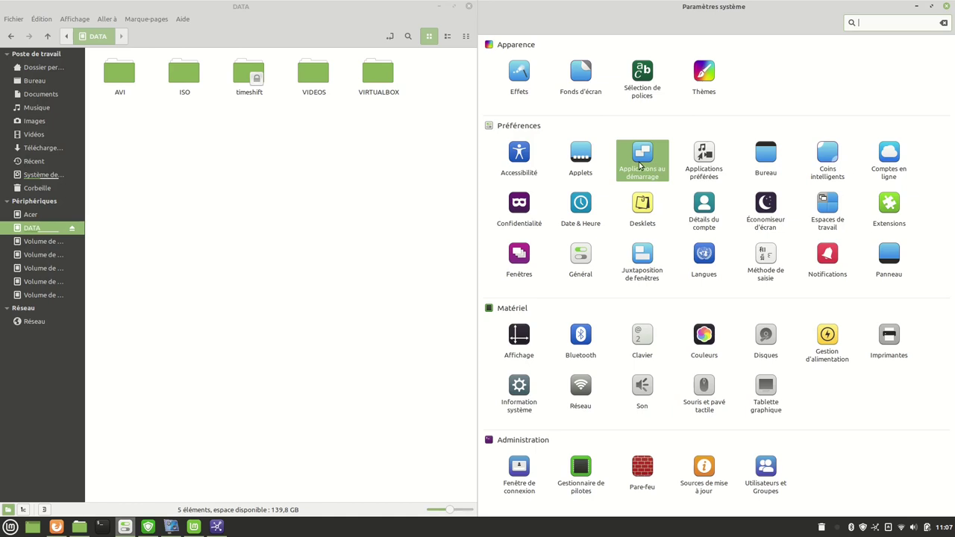
{"action": "left_click", "coordinate": [703, 161]}
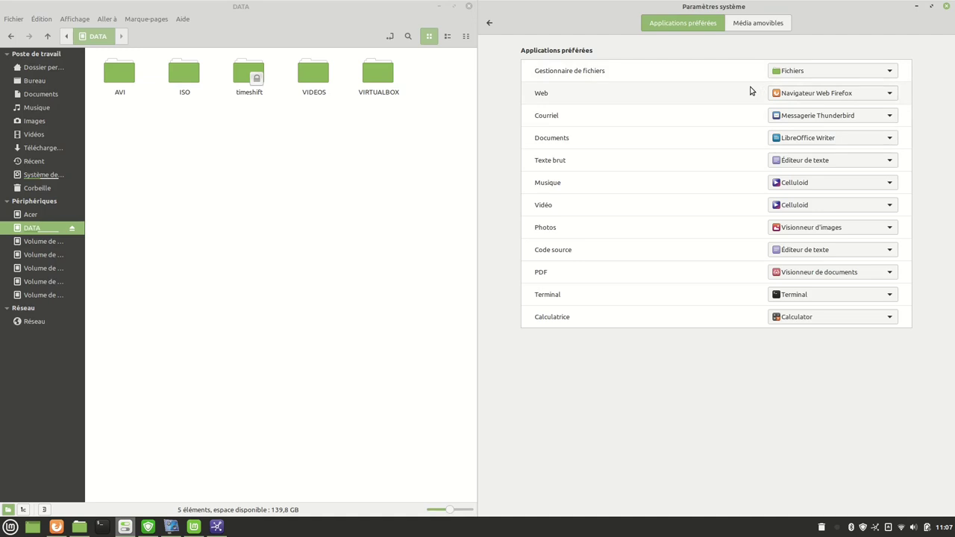
{"action": "left_click", "coordinate": [857, 95]}
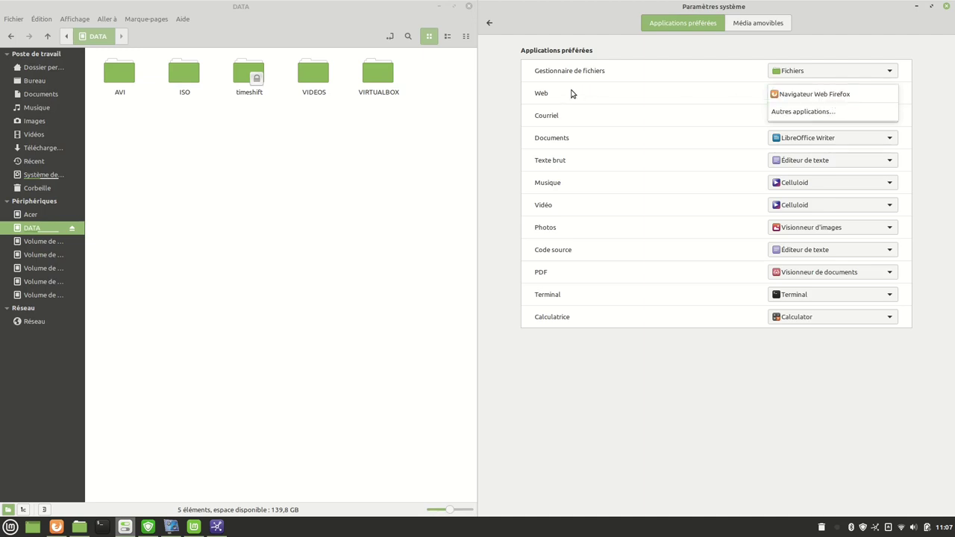
{"action": "left_click", "coordinate": [675, 99]}
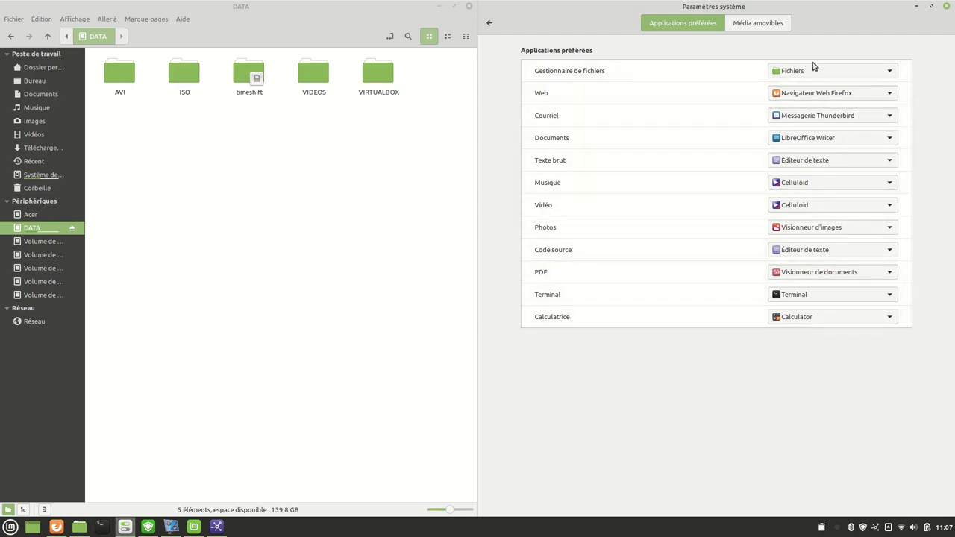
{"action": "left_click", "coordinate": [490, 22]}
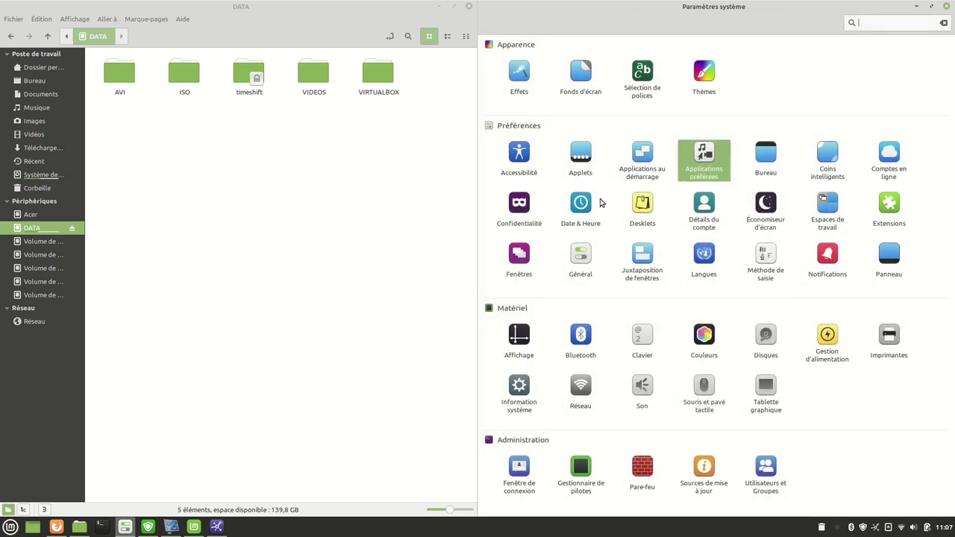
In Bureau, switch off the Poste de travail, Dossier personnel, Lecteurs montés and missing-monitor icons.
{"action": "left_click", "coordinate": [761, 161]}
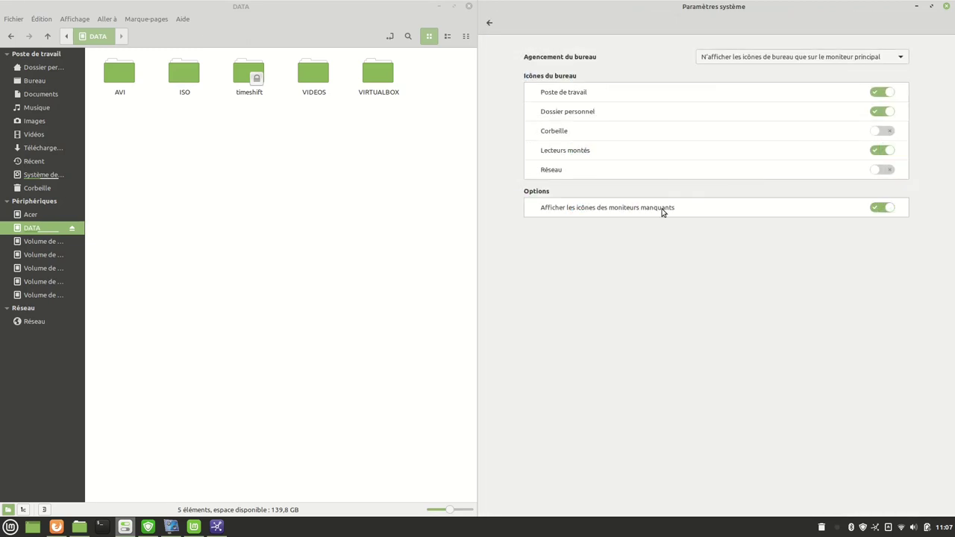
{"action": "double_click", "coordinate": [455, 9]}
{"action": "key", "text": "ctrl+w"}
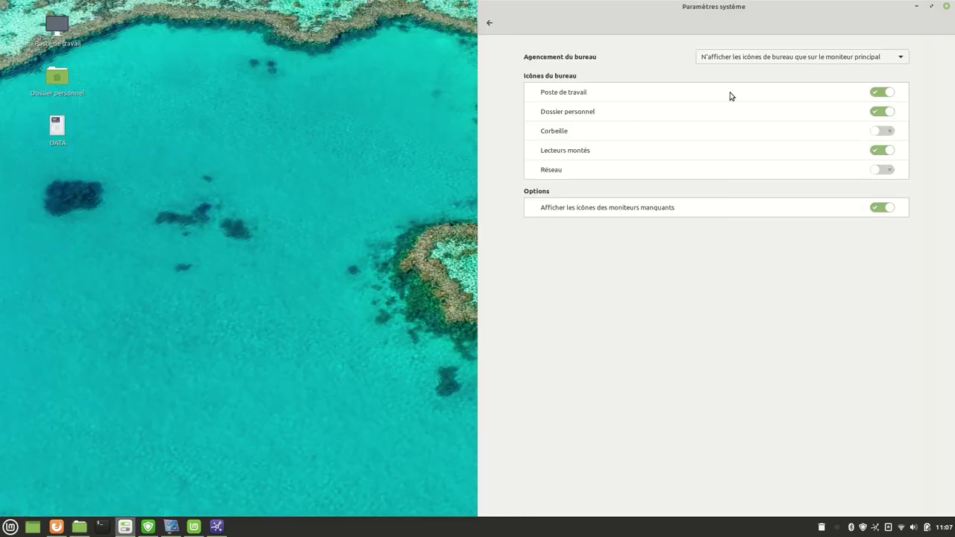
{"action": "left_click", "coordinate": [875, 93]}
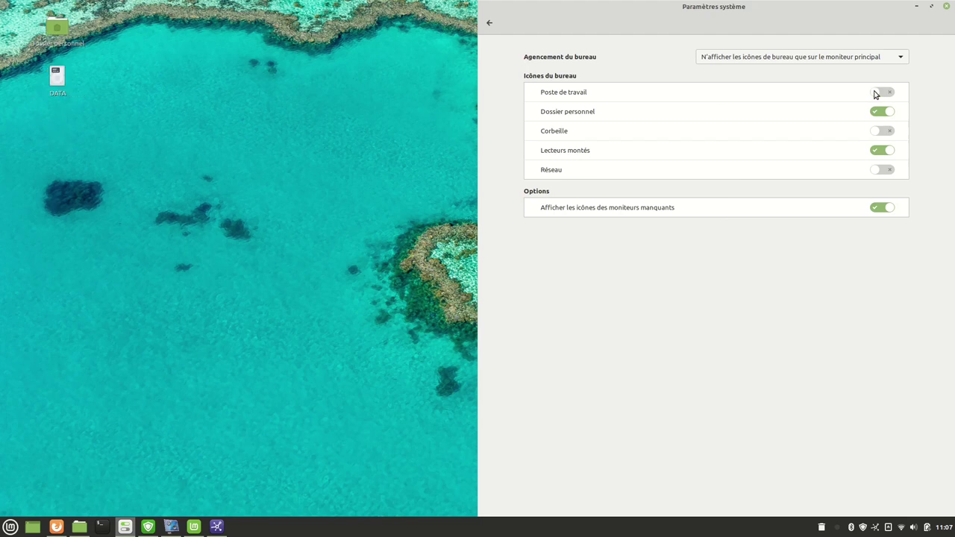
{"action": "left_click", "coordinate": [876, 111]}
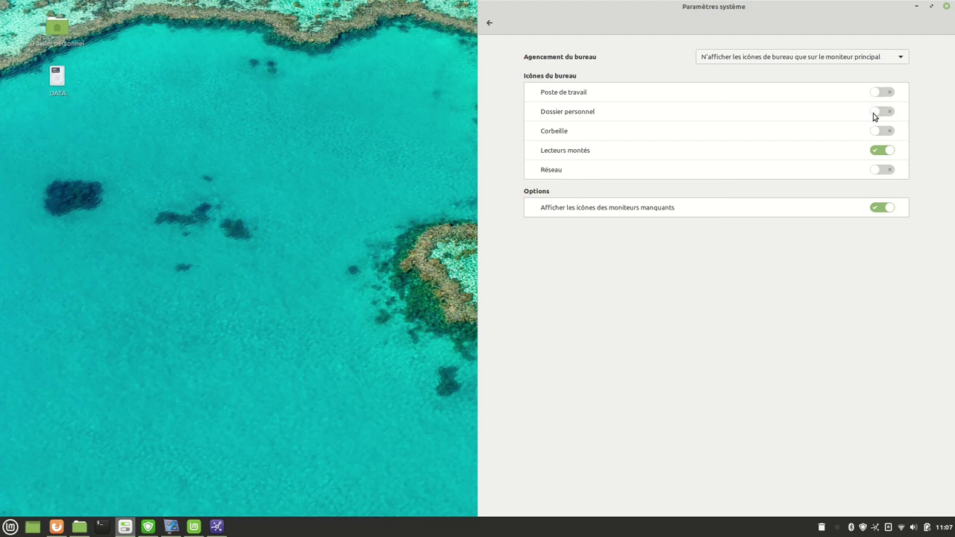
{"action": "left_click", "coordinate": [879, 152]}
{"action": "left_click", "coordinate": [876, 209]}
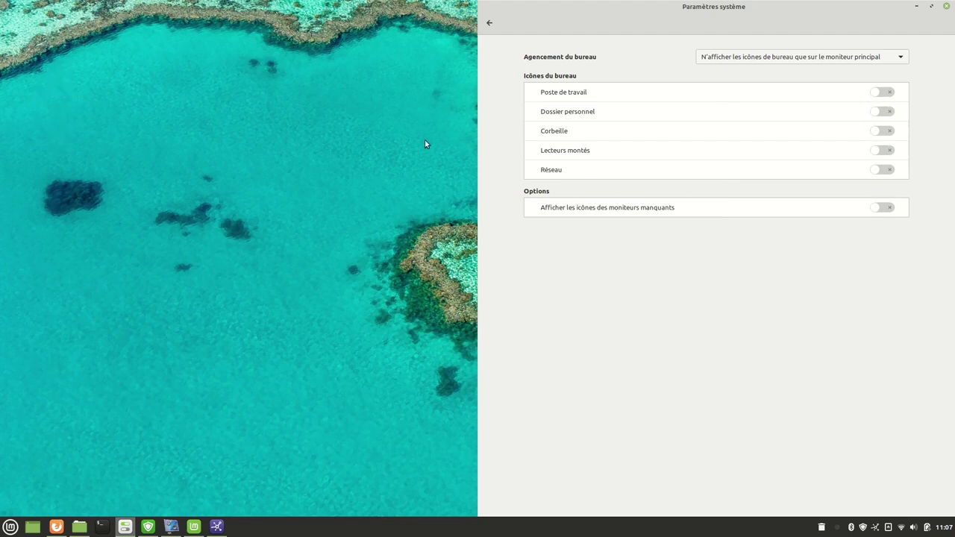
Restart System Settings and turn the Poste de travail desktop icon back on.
{"action": "left_click", "coordinate": [943, 5]}
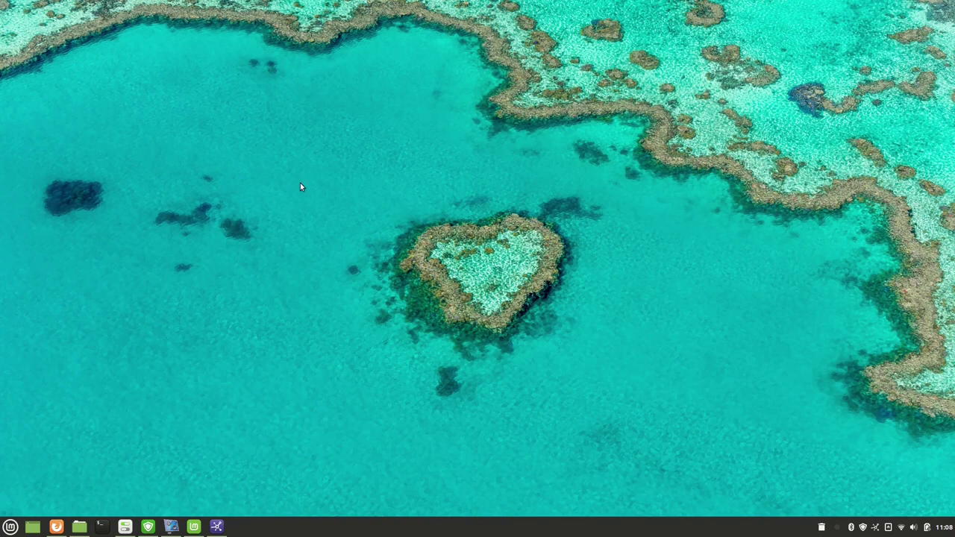
{"action": "left_click", "coordinate": [124, 527]}
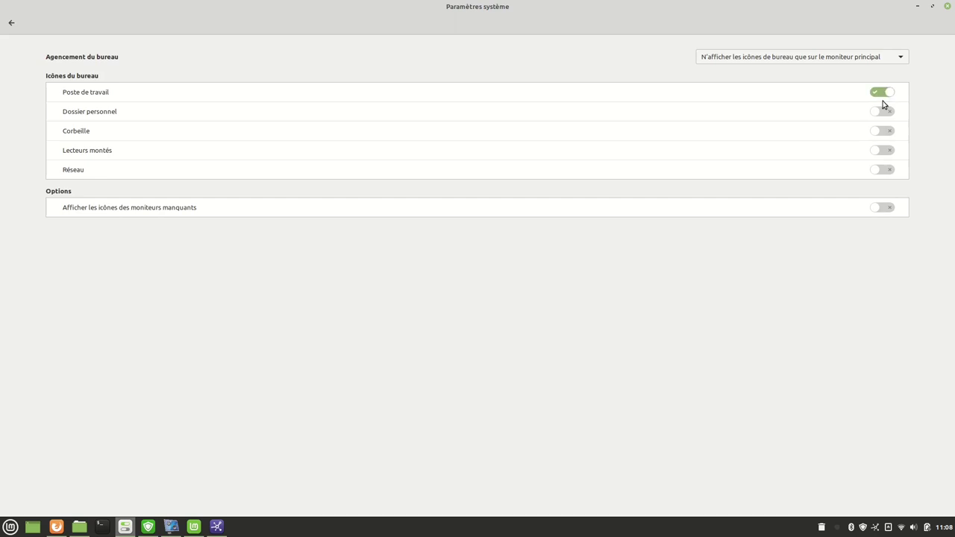
{"action": "left_click", "coordinate": [883, 112]}
{"action": "left_click", "coordinate": [11, 23]}
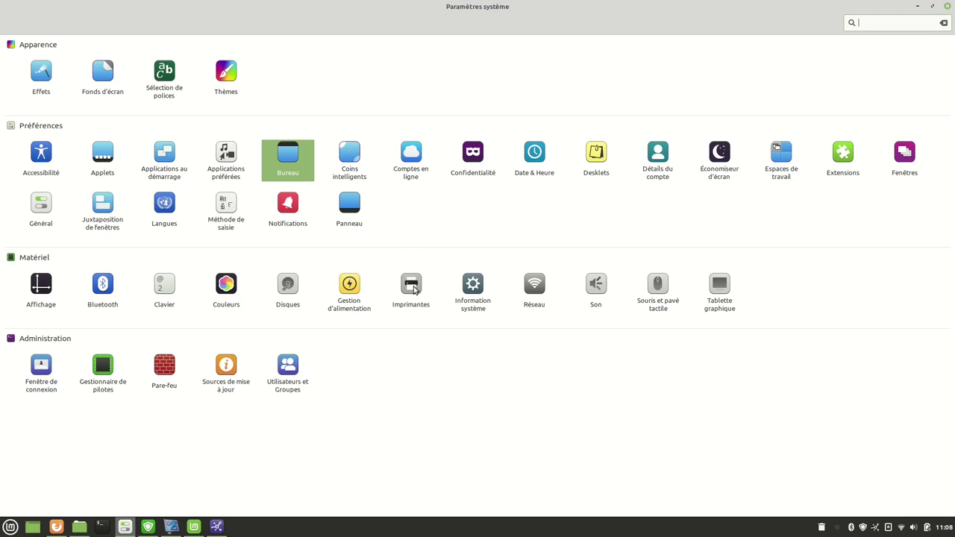
Enable the top-left hot corner and test its delay at 1000 ms, then back to 0.
{"action": "left_click", "coordinate": [350, 166]}
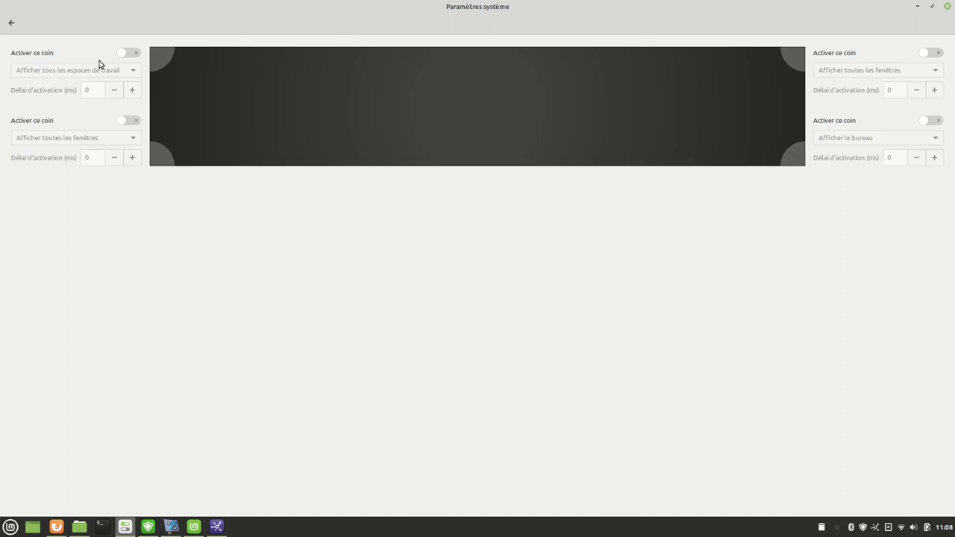
{"action": "left_click", "coordinate": [132, 55]}
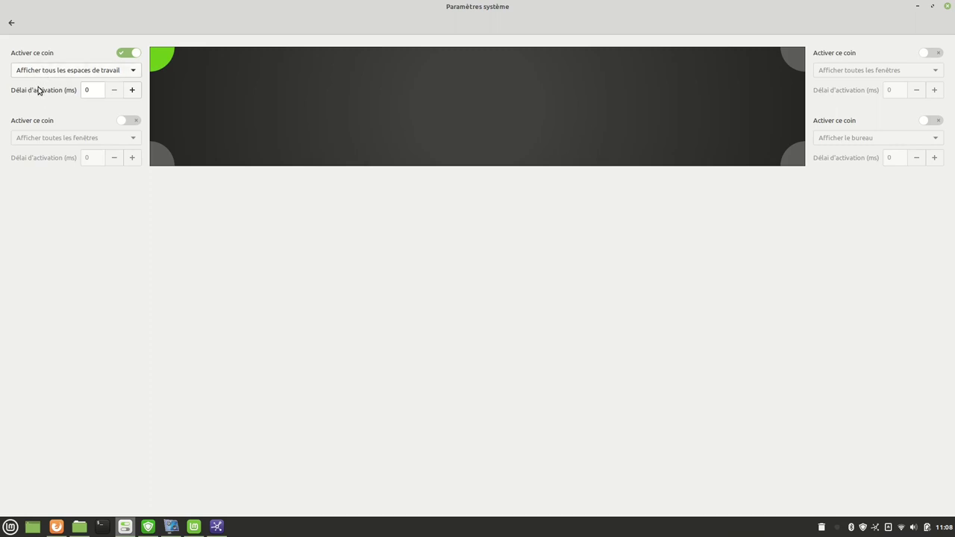
{"action": "left_click", "coordinate": [133, 90]}
{"action": "left_click", "coordinate": [133, 91]}
{"action": "mouse_move", "coordinate": [1, 4]}
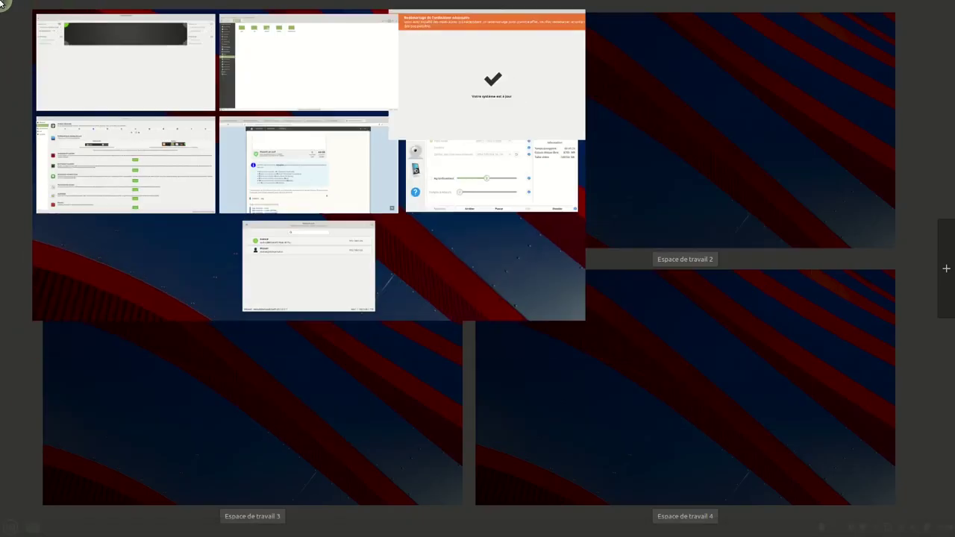
{"action": "left_click", "coordinate": [140, 78]}
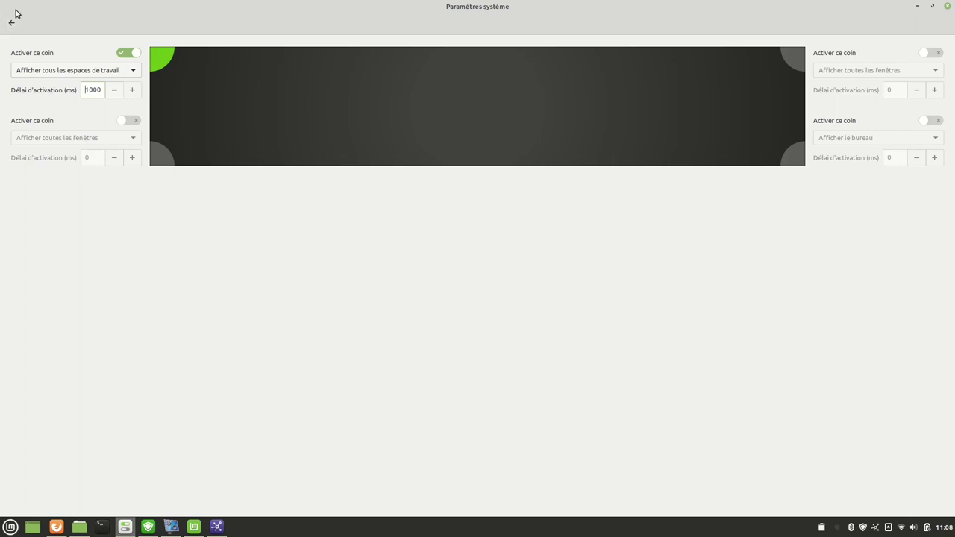
{"action": "mouse_move", "coordinate": [2, 3]}
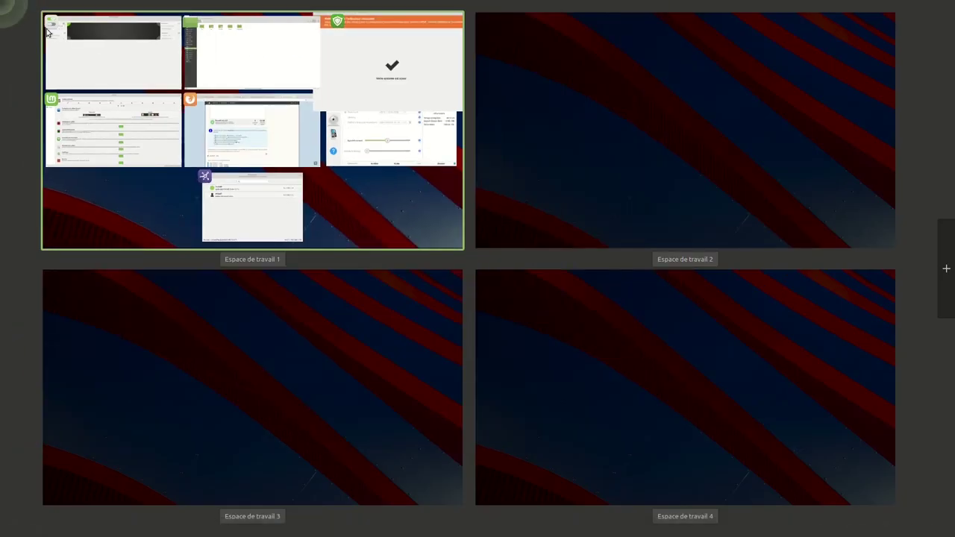
{"action": "left_click", "coordinate": [85, 53]}
{"action": "left_click", "coordinate": [112, 92]}
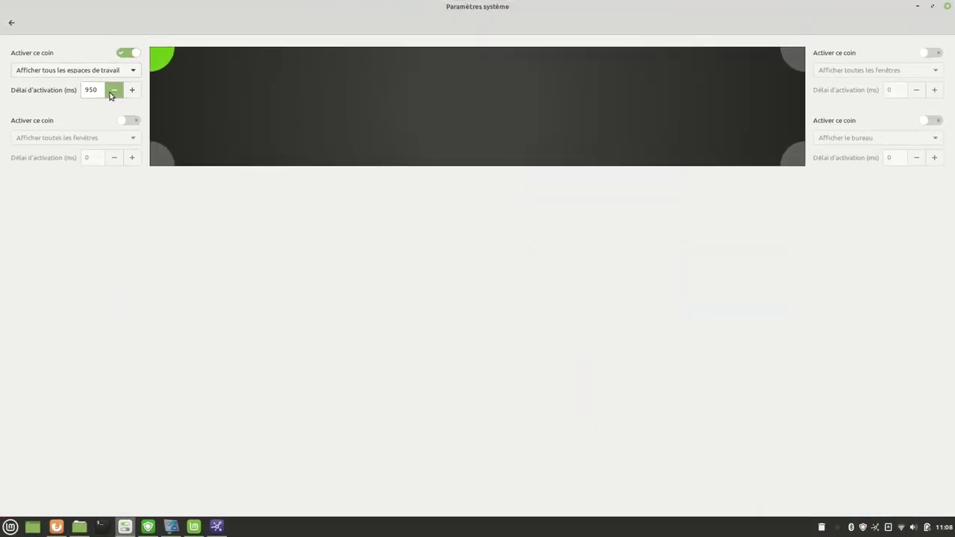
{"action": "left_click", "coordinate": [110, 94]}
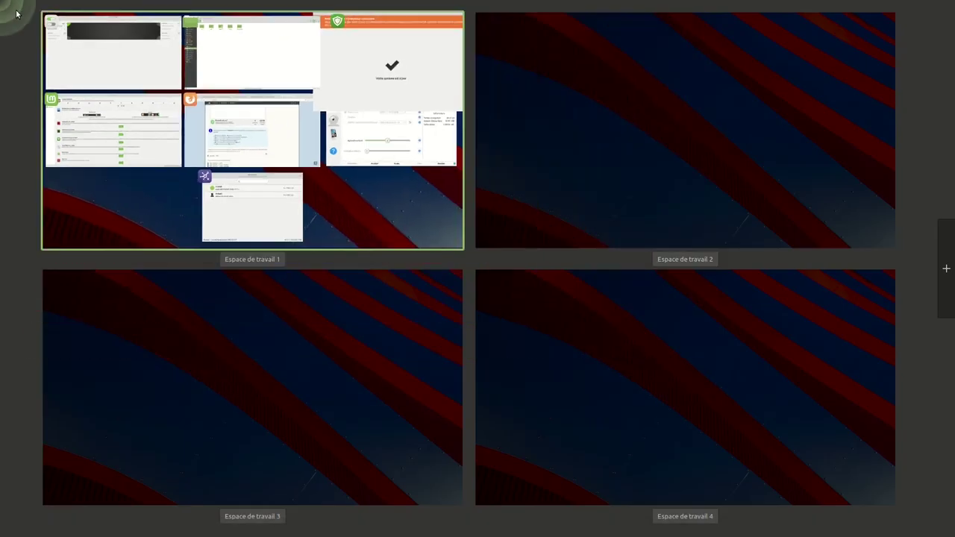
{"action": "left_click", "coordinate": [135, 44]}
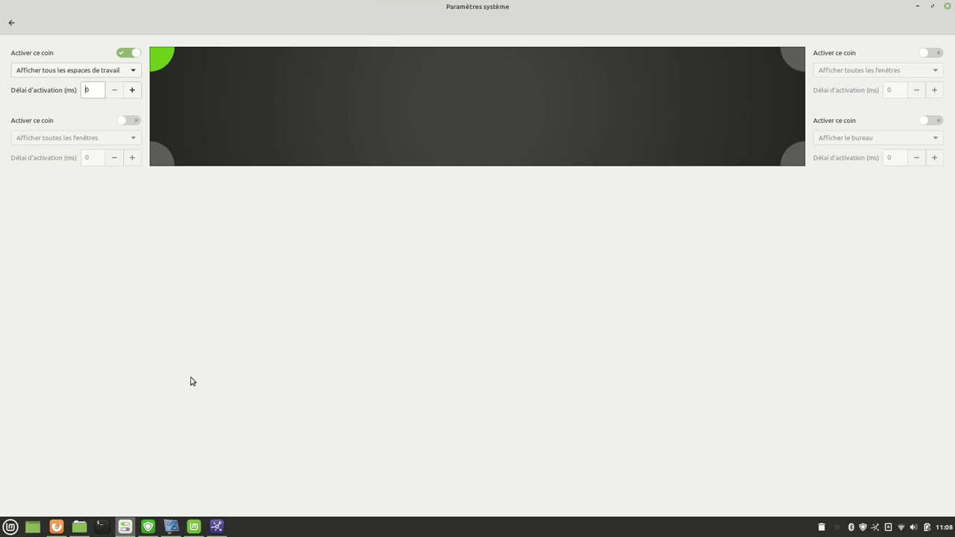
Set the top-left corner action to Afficher le bureau and switch the corner off.
{"action": "left_click", "coordinate": [134, 70]}
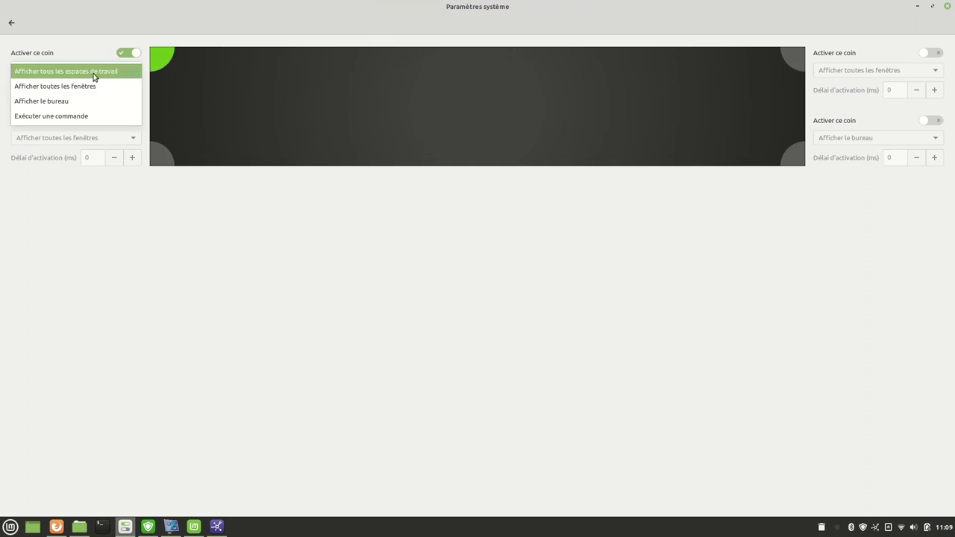
{"action": "left_click", "coordinate": [54, 104]}
{"action": "mouse_move", "coordinate": [0, 0]}
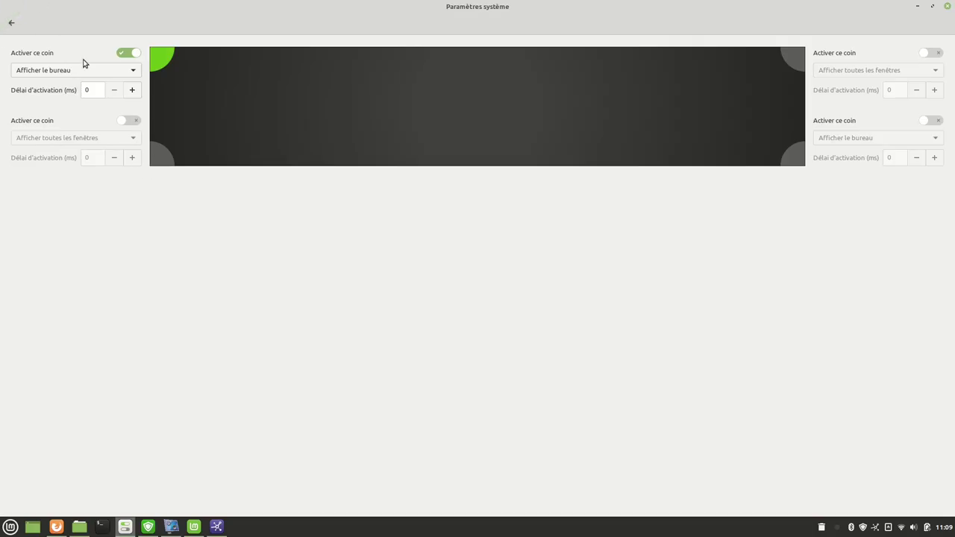
{"action": "left_click", "coordinate": [128, 53]}
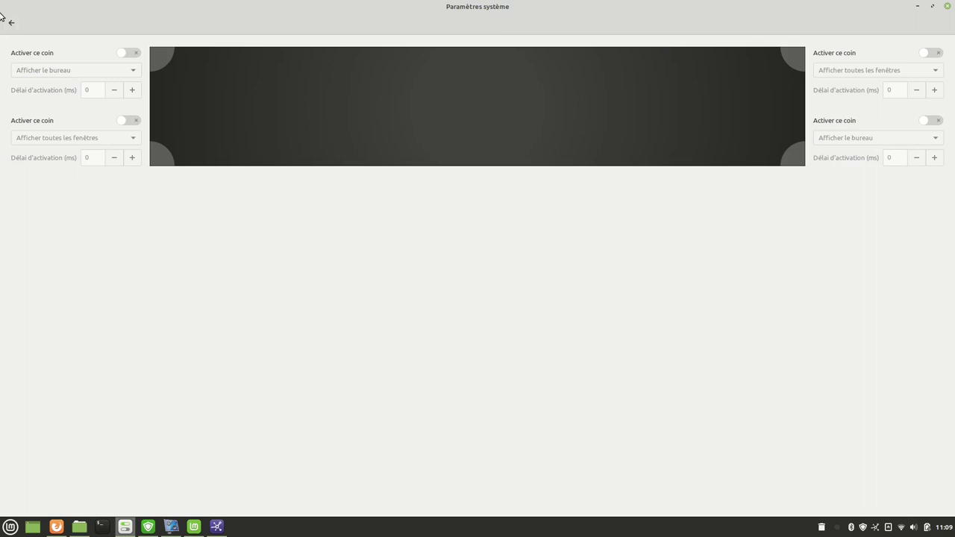
{"action": "left_click", "coordinate": [11, 22]}
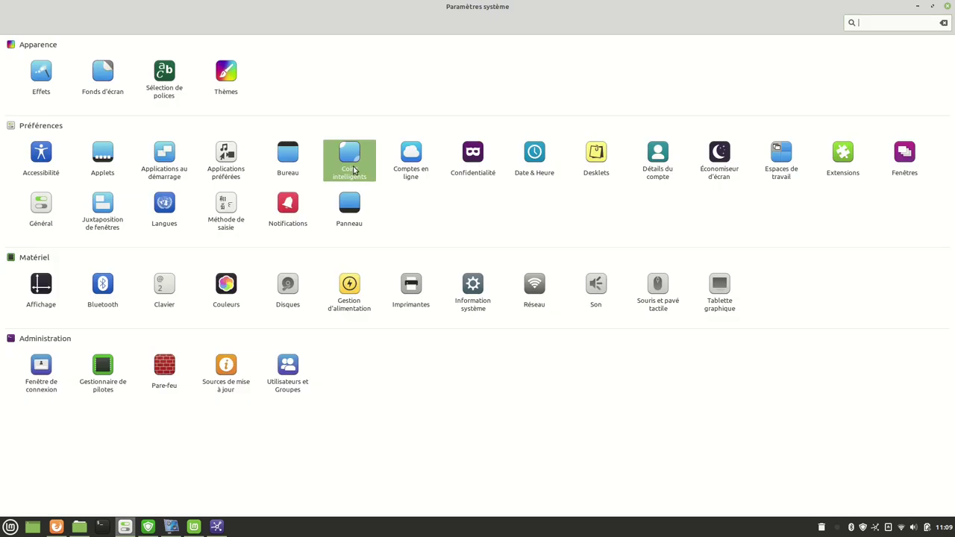
In Date & Heure, show the date in the panel clock and leave seconds off.
{"action": "left_click", "coordinate": [410, 158]}
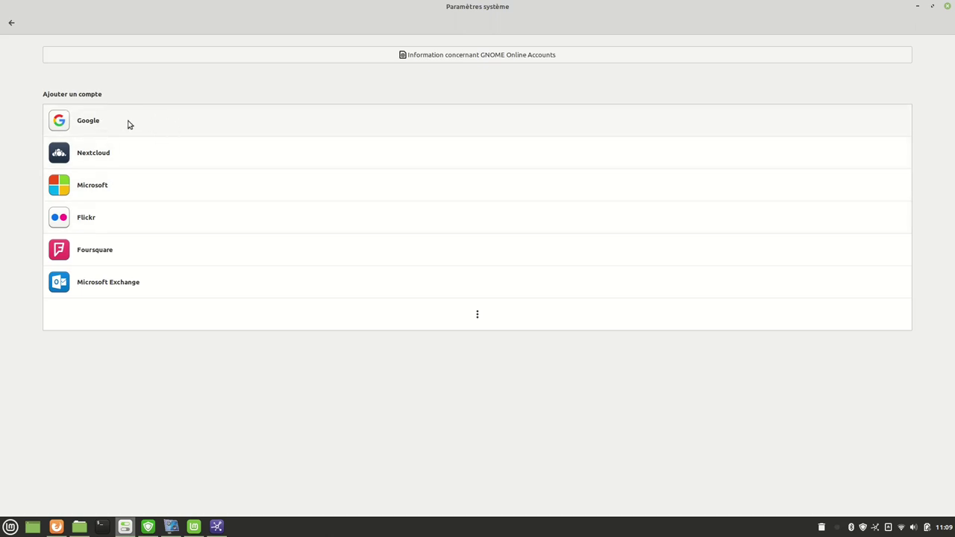
{"action": "left_click", "coordinate": [9, 18]}
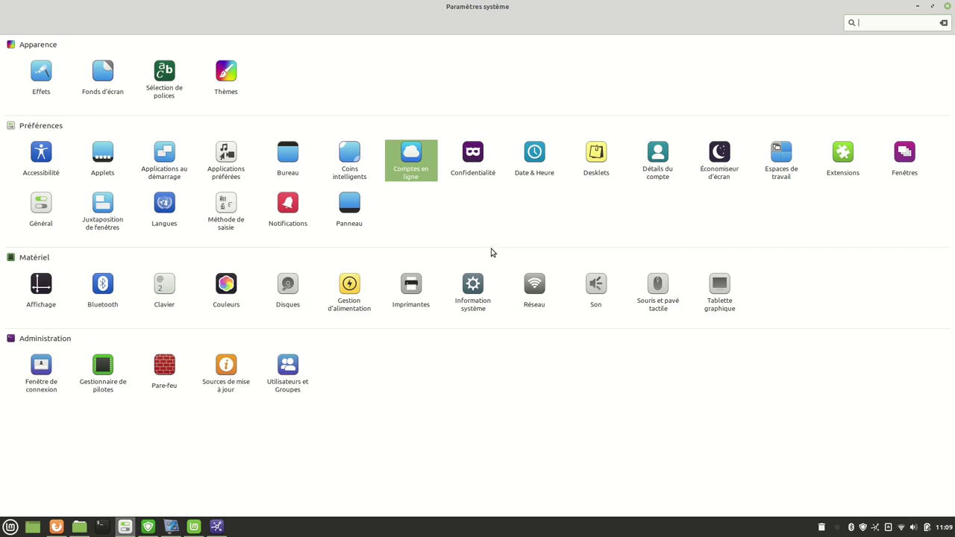
{"action": "left_click", "coordinate": [534, 155]}
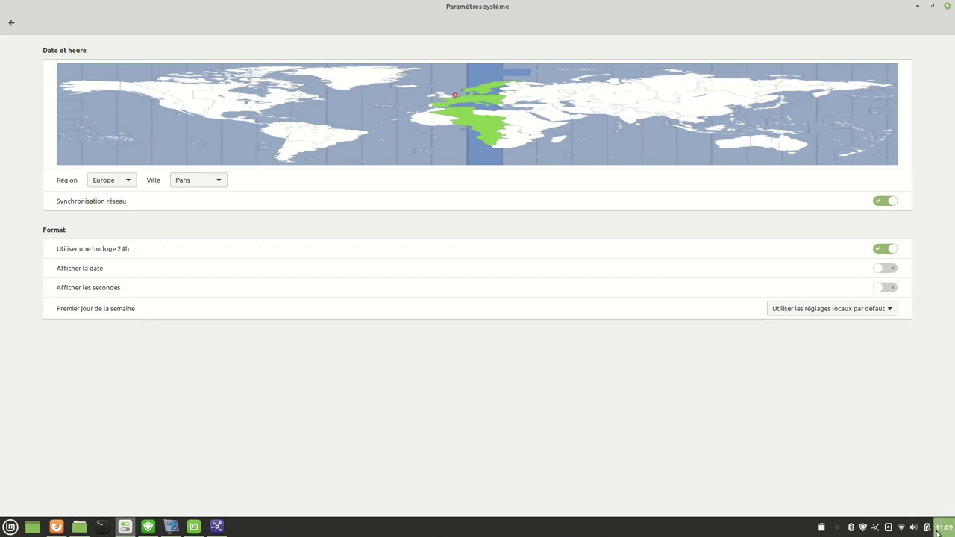
{"action": "left_click", "coordinate": [884, 270]}
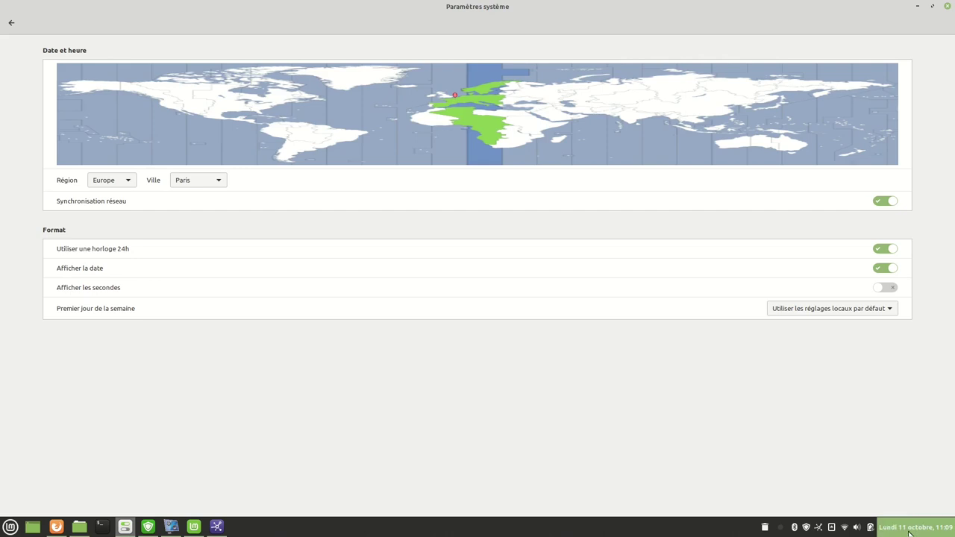
{"action": "left_click", "coordinate": [887, 290]}
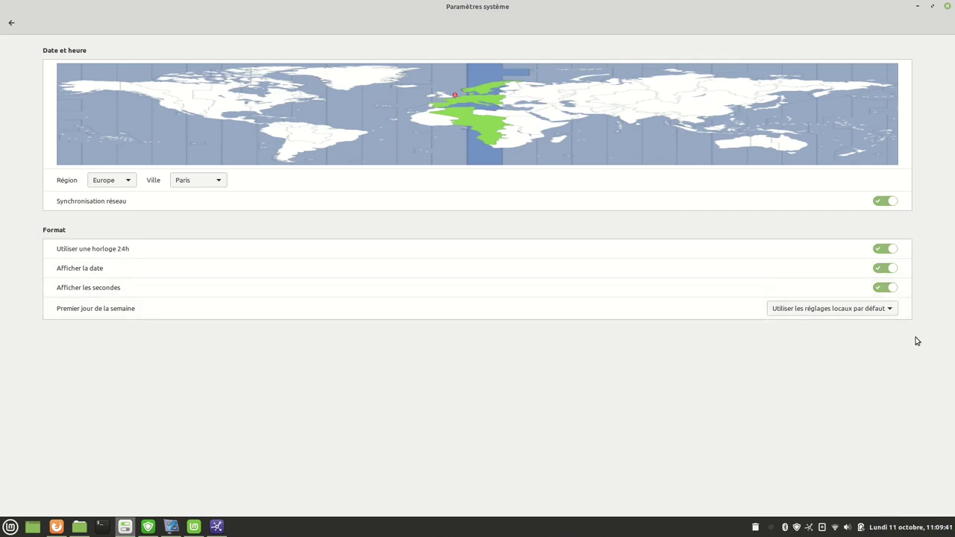
{"action": "left_click", "coordinate": [886, 288]}
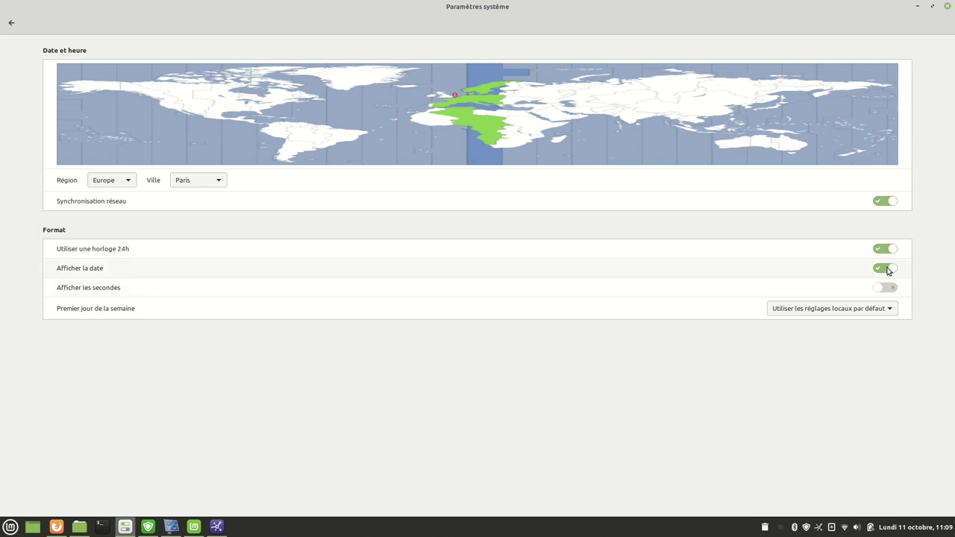
{"action": "left_click", "coordinate": [11, 22]}
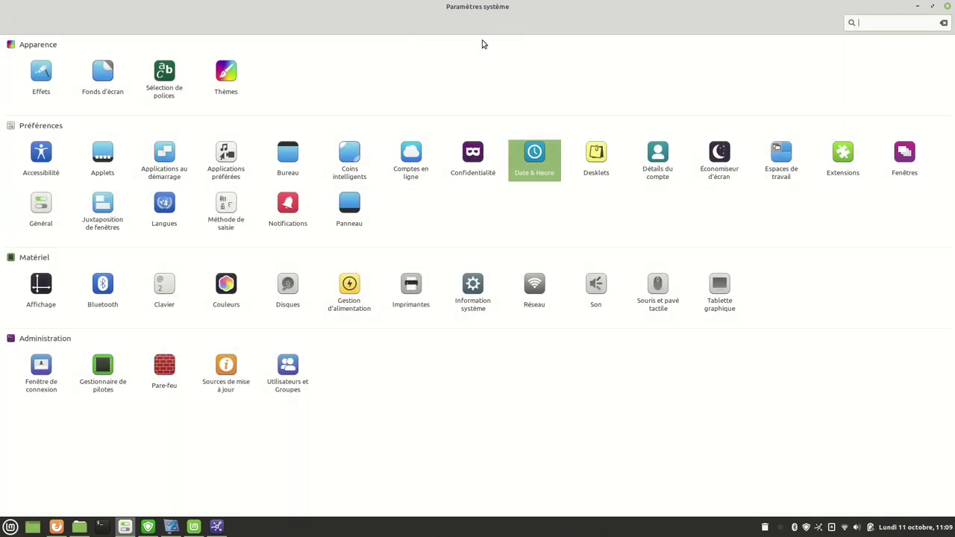
Snap Settings to the right half, add the Calendrier desklet, and drag it clear of the icons.
{"action": "key", "text": "super+Right"}
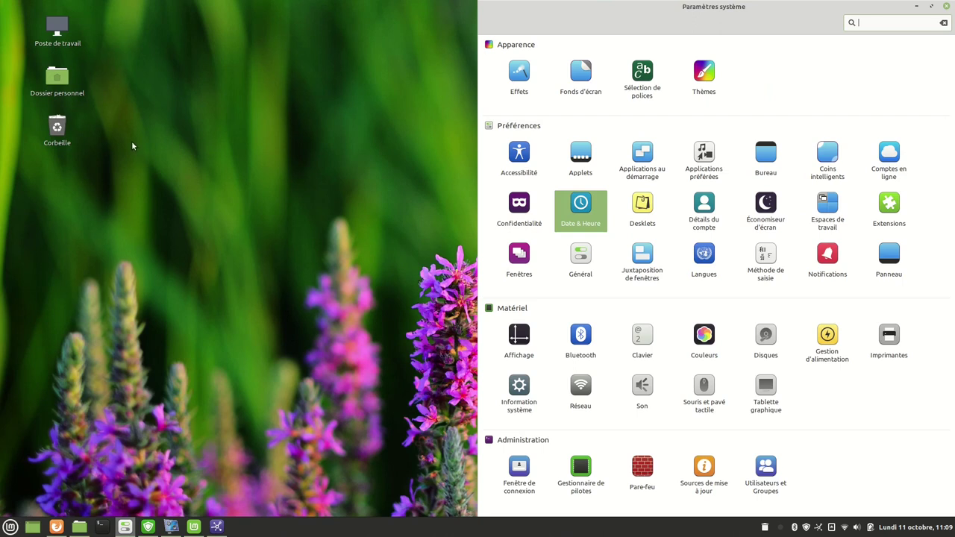
{"action": "left_click", "coordinate": [647, 212]}
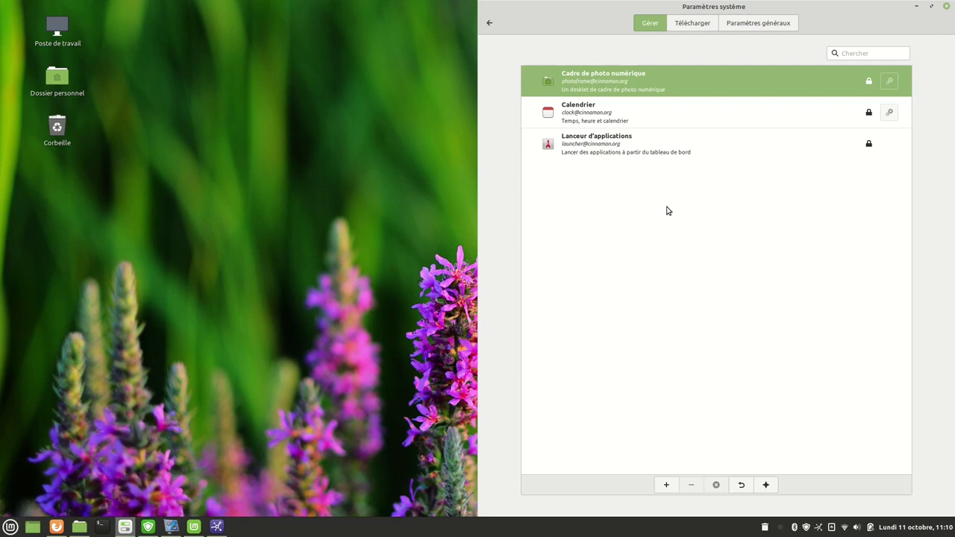
{"action": "left_click", "coordinate": [547, 113]}
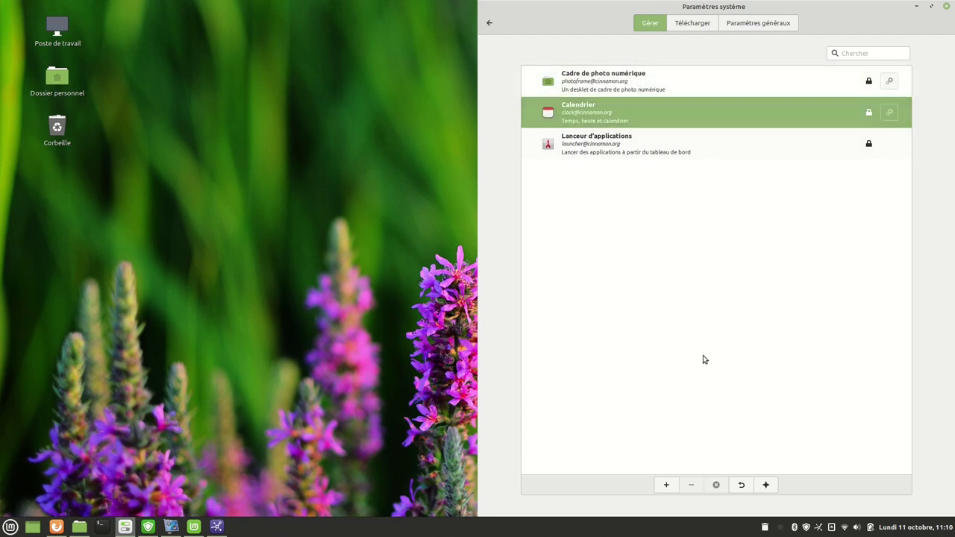
{"action": "left_click", "coordinate": [668, 486]}
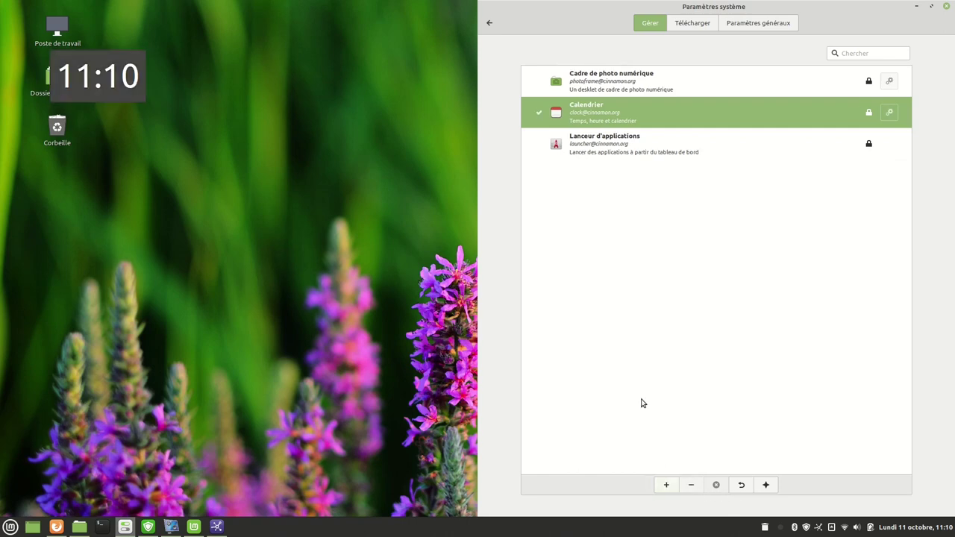
{"action": "left_click_drag", "start_coordinate": [101, 65], "coordinate": [229, 79]}
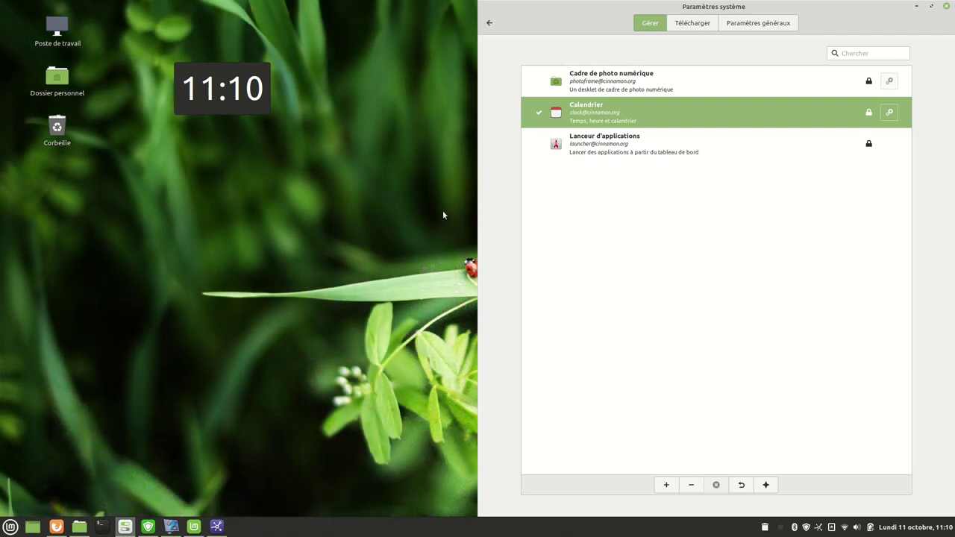
Dismiss the download server error, reposition the clock, and open and close its settings.
{"action": "left_click", "coordinate": [692, 23]}
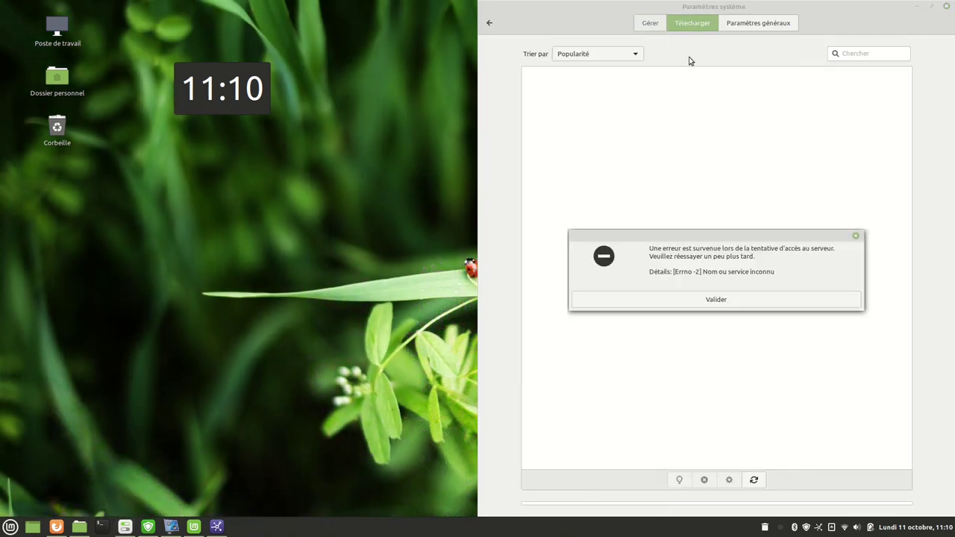
{"action": "left_click", "coordinate": [729, 302]}
{"action": "left_click", "coordinate": [650, 23]}
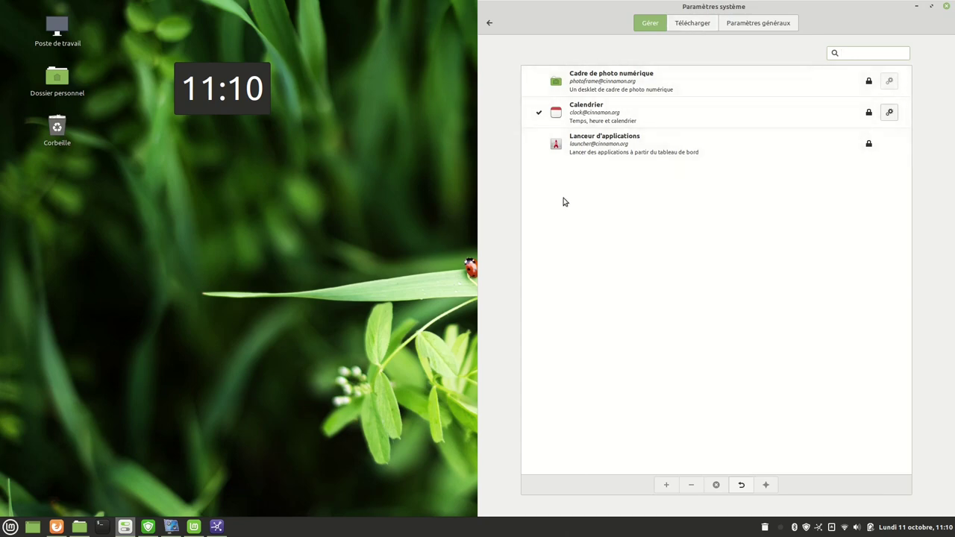
{"action": "left_click_drag", "start_coordinate": [214, 76], "coordinate": [252, 124]}
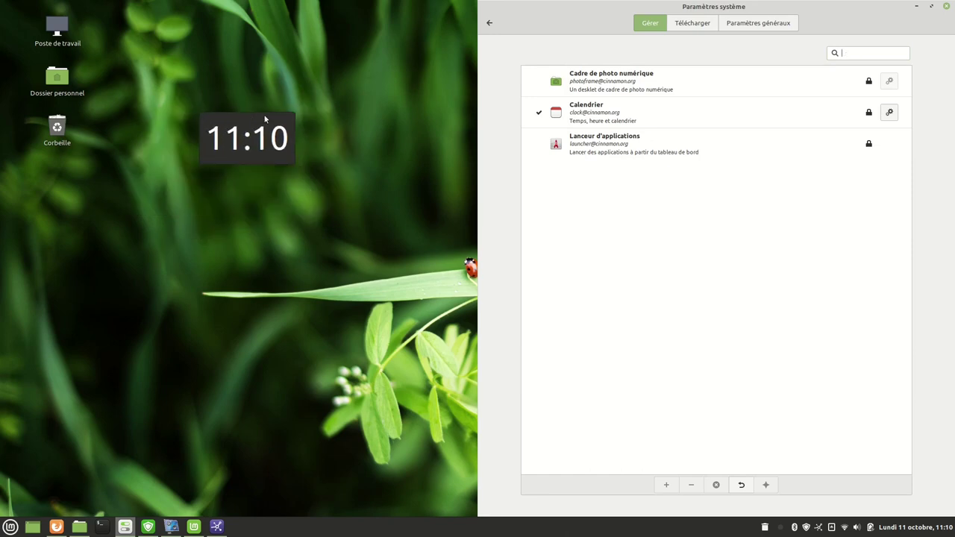
{"action": "left_click", "coordinate": [889, 112]}
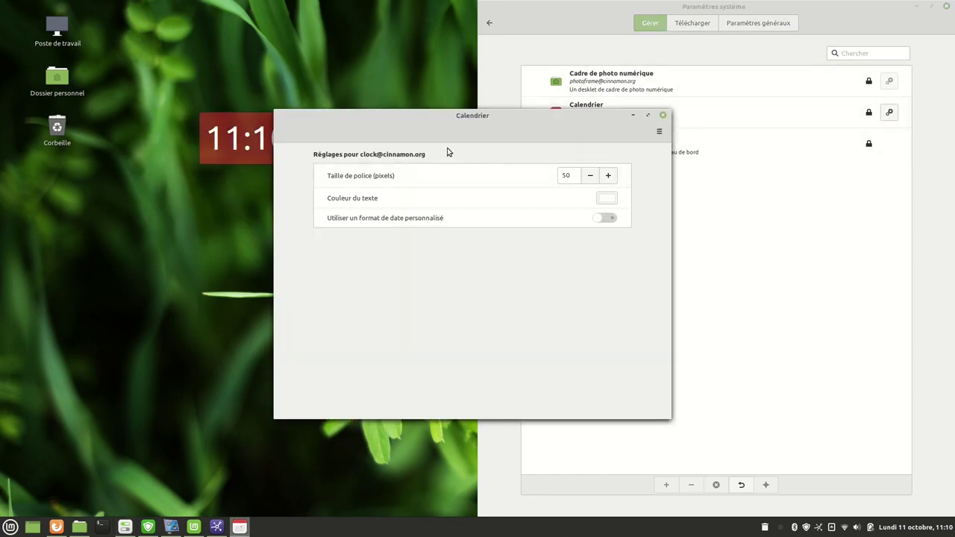
{"action": "left_click", "coordinate": [662, 116]}
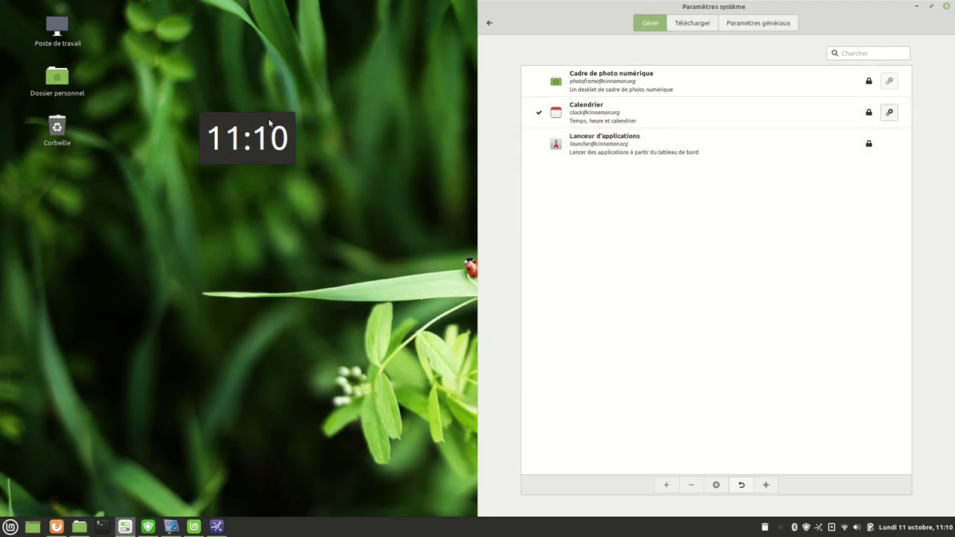
Test the clock's Configurer menu entry, then remove it via Supprimer ce desklet and Oui.
{"action": "right_click", "coordinate": [270, 123]}
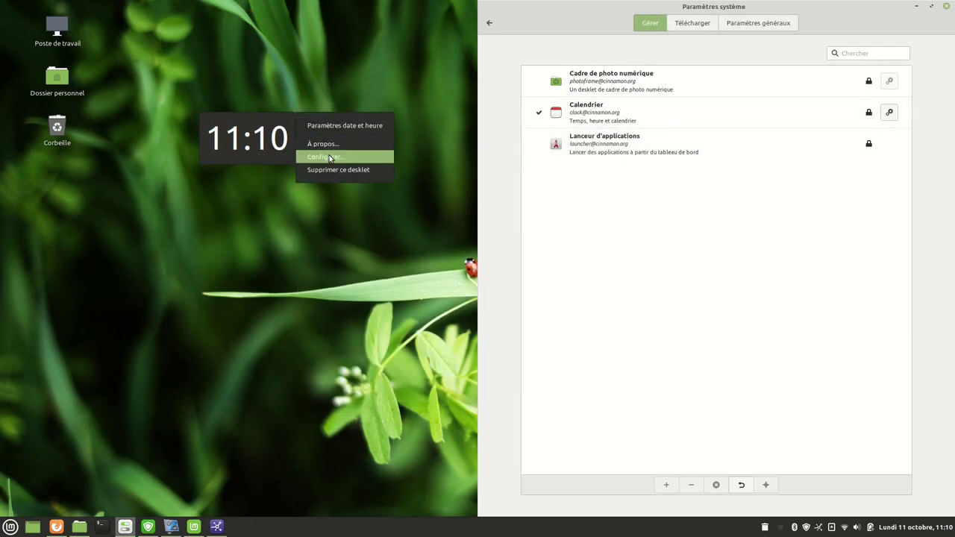
{"action": "left_click", "coordinate": [330, 157]}
{"action": "left_click_drag", "start_coordinate": [431, 127], "coordinate": [517, 160]}
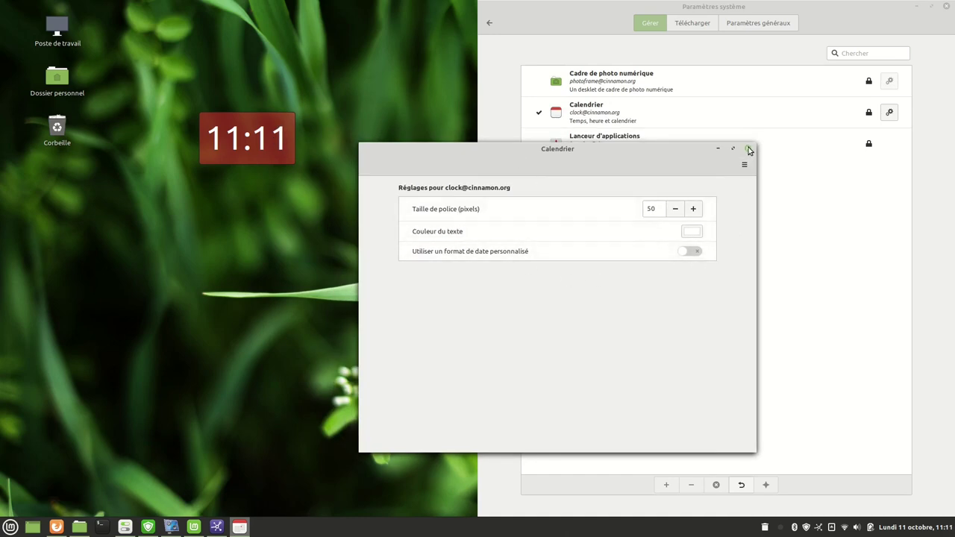
{"action": "left_click", "coordinate": [749, 150]}
{"action": "left_click", "coordinate": [490, 22]}
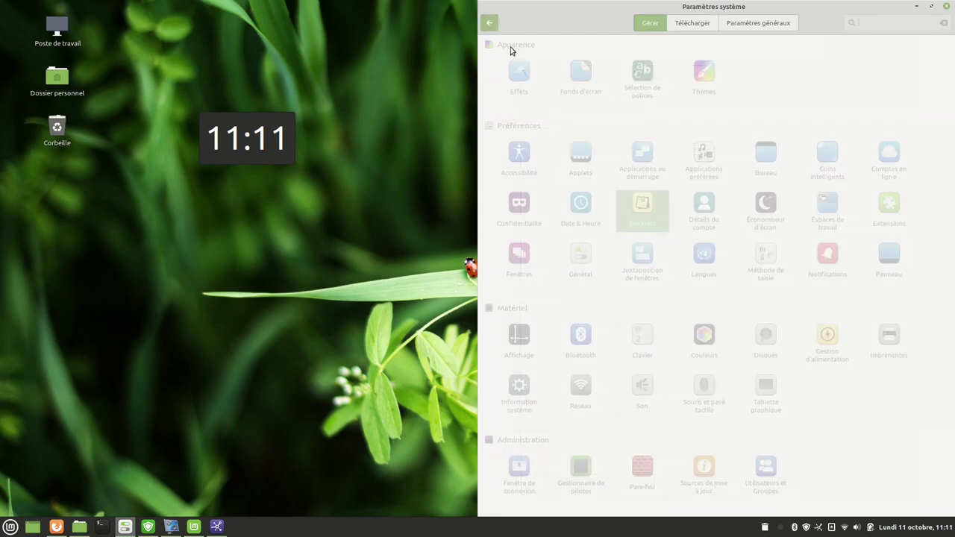
{"action": "right_click", "coordinate": [262, 129]}
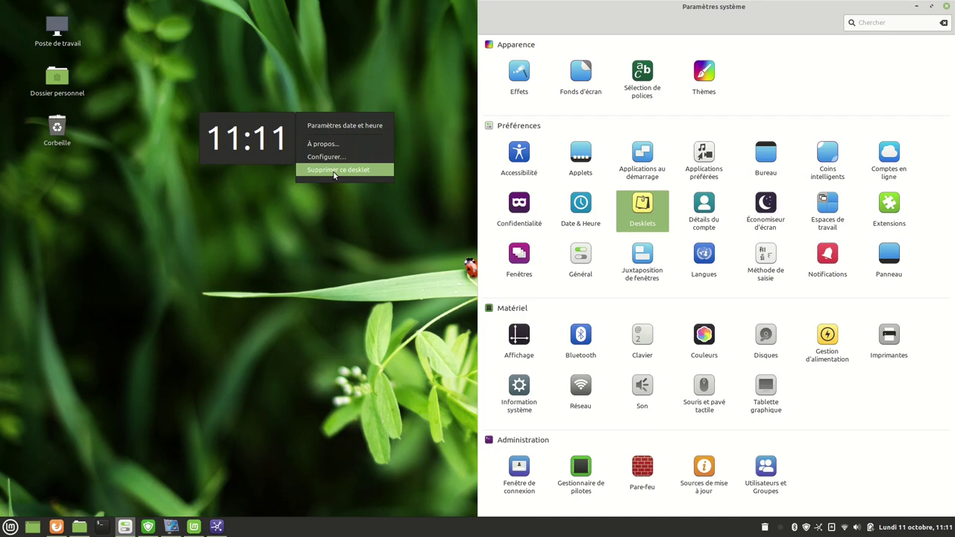
{"action": "left_click", "coordinate": [335, 171]}
{"action": "left_click", "coordinate": [527, 277]}
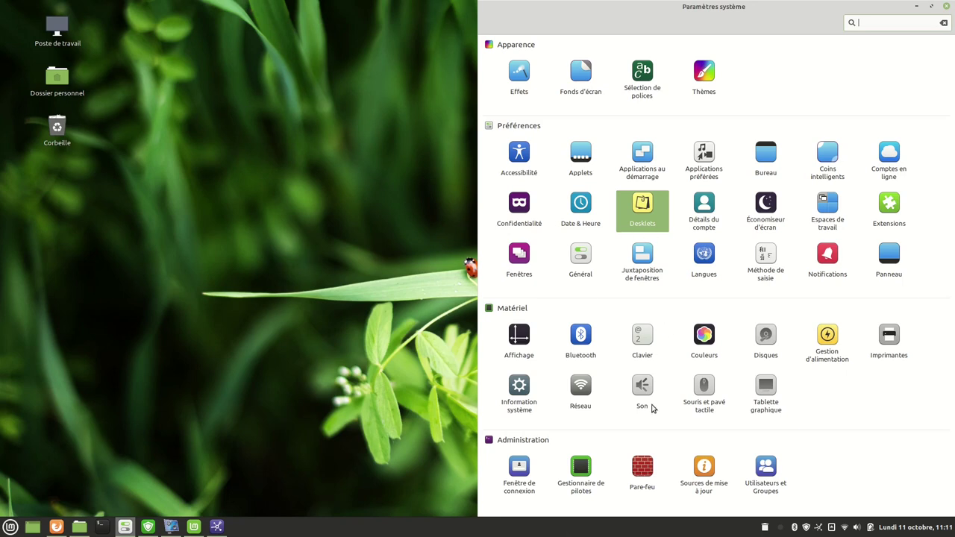
Keep the screensaver delay at 15 minutes and disable locking on sleep and on screensaver start.
{"action": "left_click", "coordinate": [764, 212]}
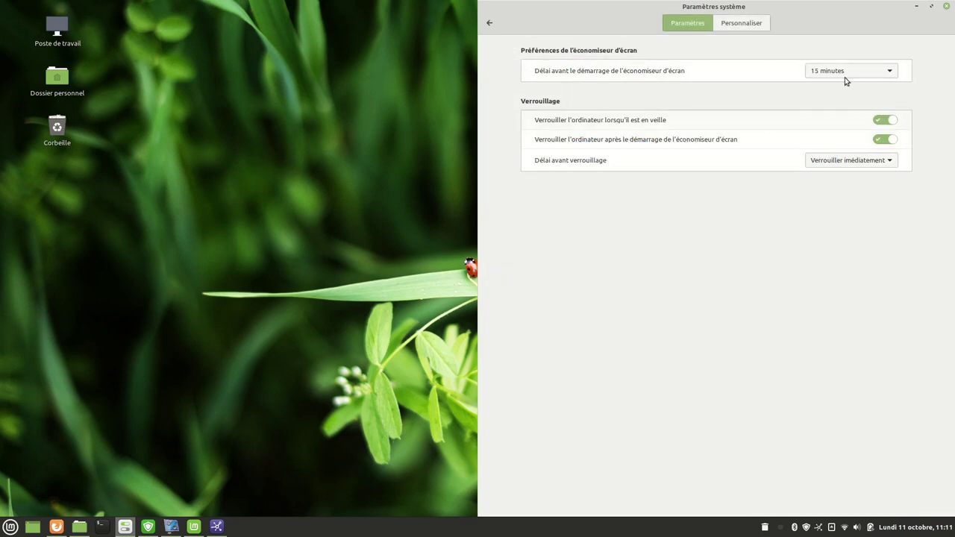
{"action": "left_click", "coordinate": [873, 73]}
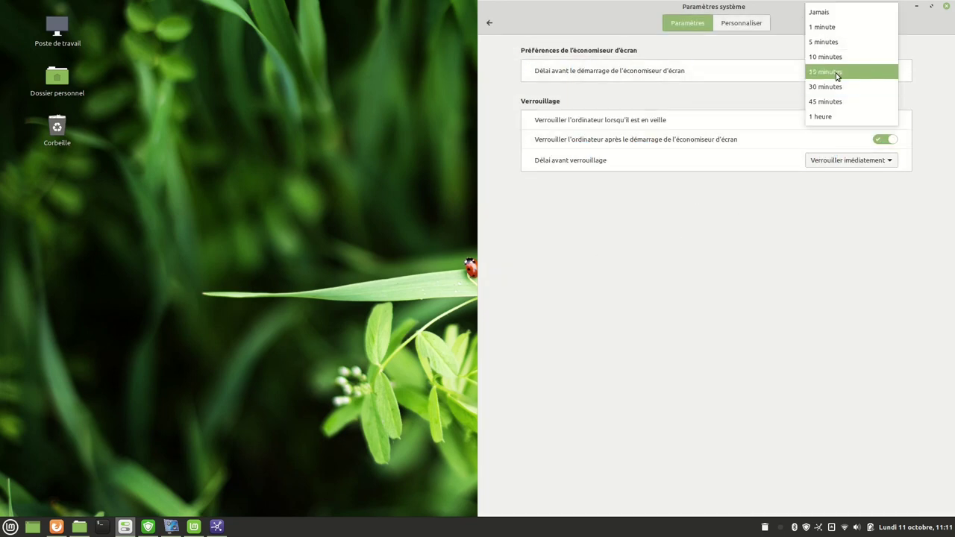
{"action": "left_click", "coordinate": [834, 73]}
{"action": "left_click", "coordinate": [744, 26]}
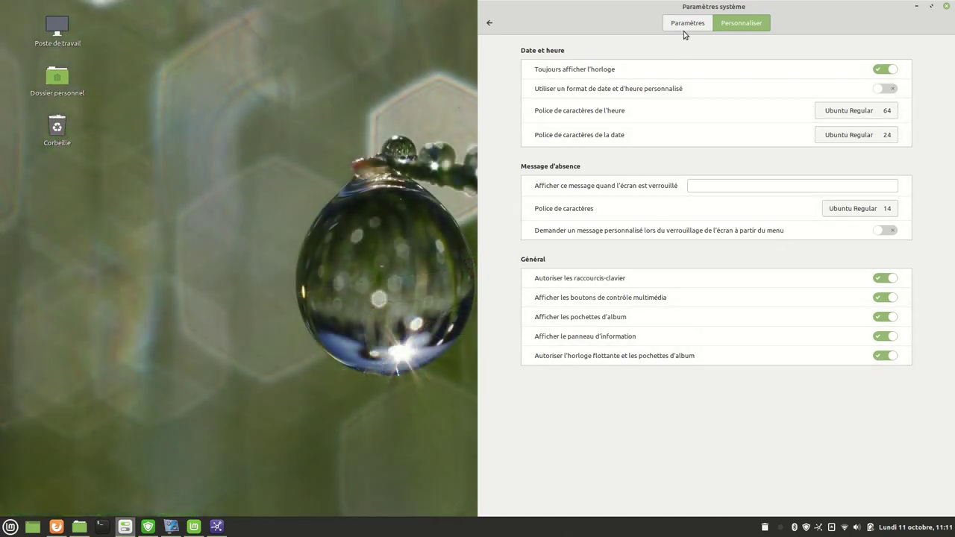
{"action": "left_click", "coordinate": [687, 23]}
{"action": "left_click", "coordinate": [889, 121]}
{"action": "left_click", "coordinate": [880, 140]}
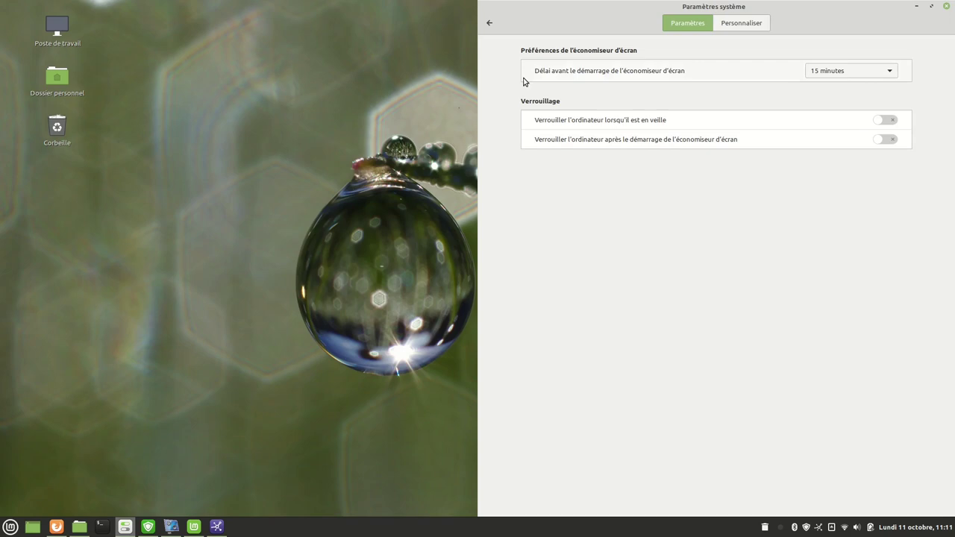
{"action": "left_click", "coordinate": [489, 25]}
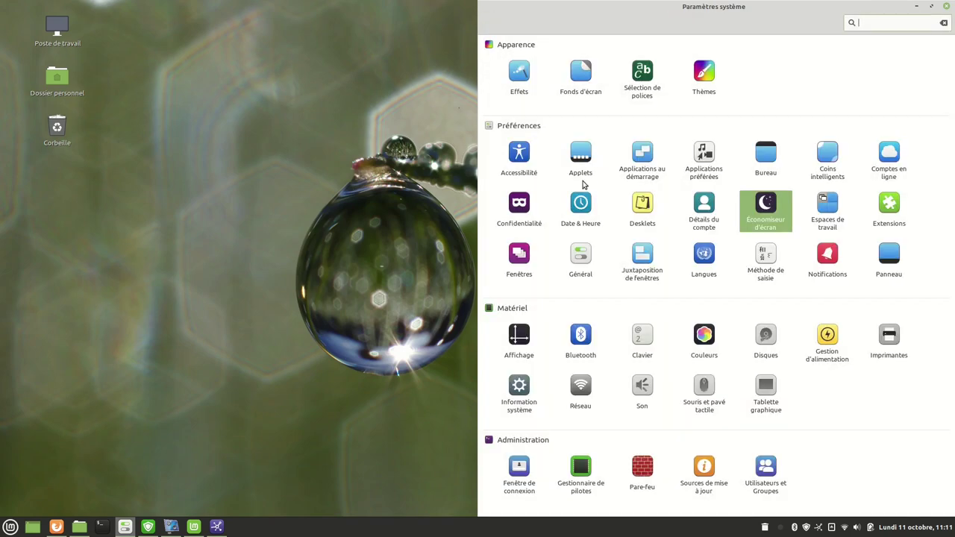
{"action": "left_click", "coordinate": [828, 210]}
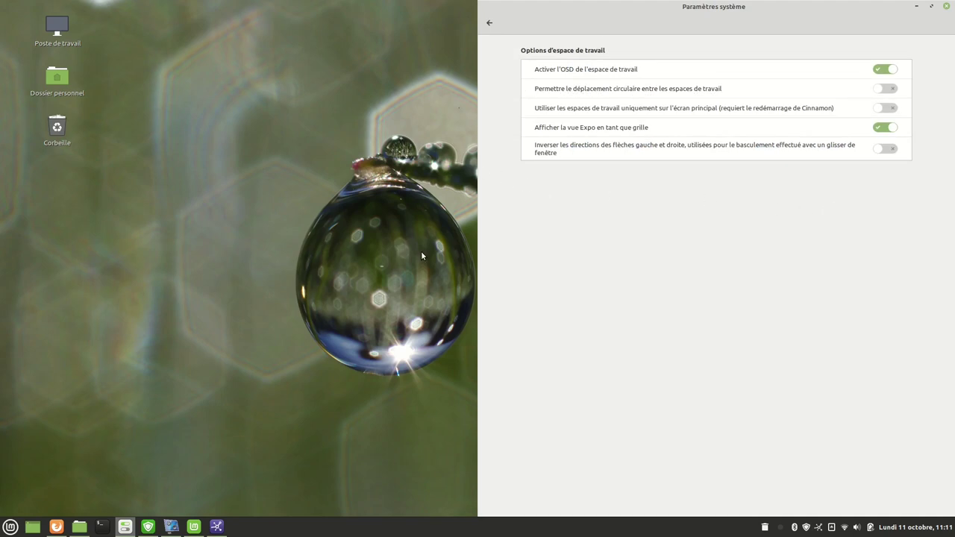
{"action": "key", "text": "ctrl+alt+Right"}
{"action": "key", "text": "ctrl+alt+Right"}
{"action": "key", "text": "ctrl+alt+Right"}
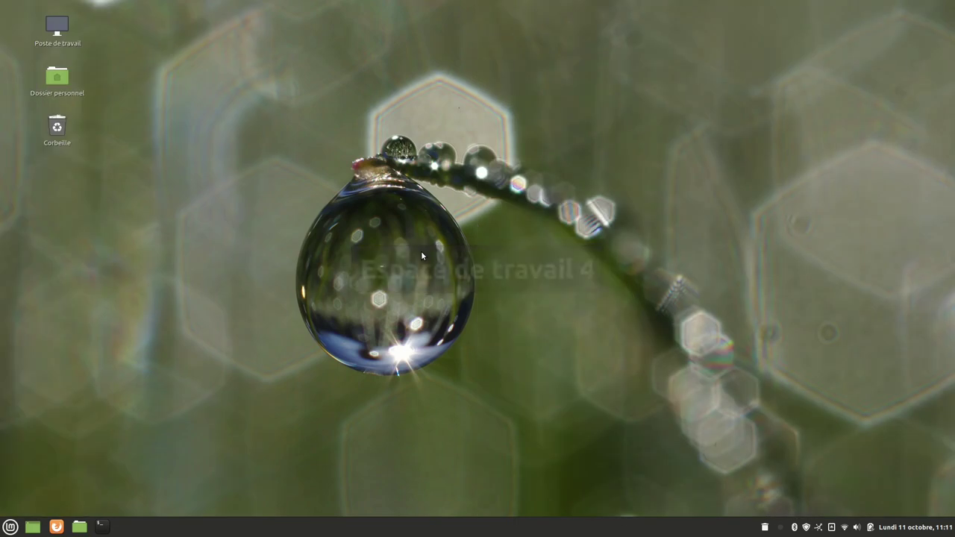
{"action": "key", "text": "ctrl+alt+Left"}
{"action": "key", "text": "ctrl+alt+Left"}
{"action": "key", "text": "ctrl+alt+Left"}
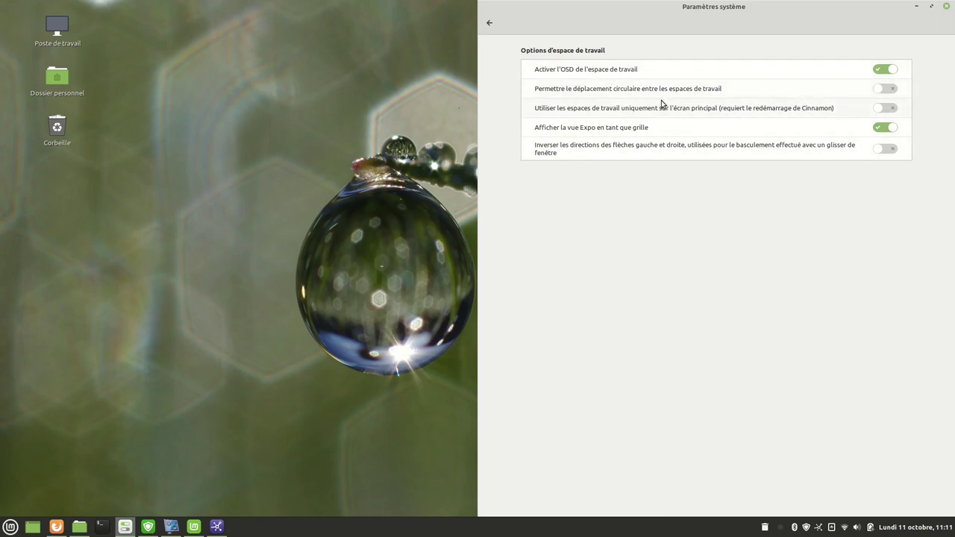
{"action": "key", "text": "BackSpace"}
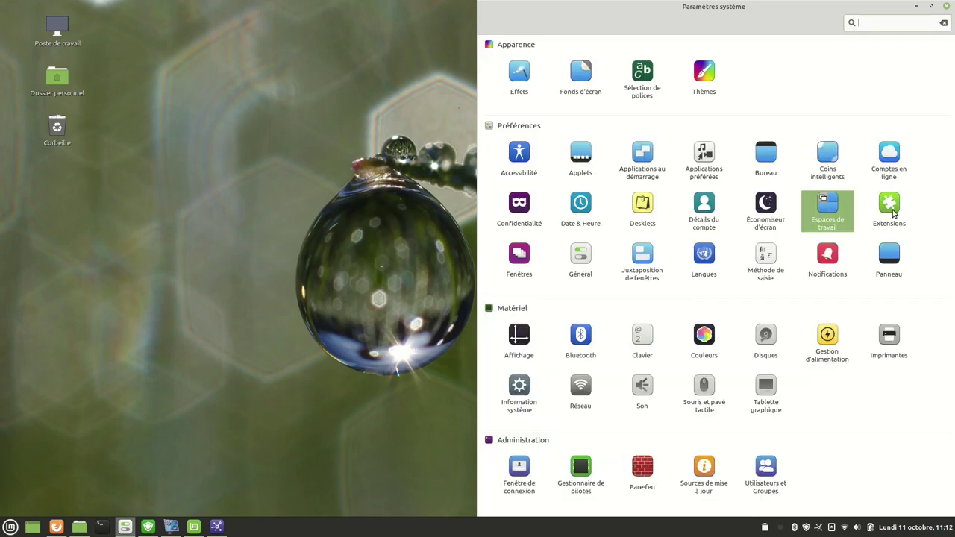
{"action": "left_click", "coordinate": [892, 213]}
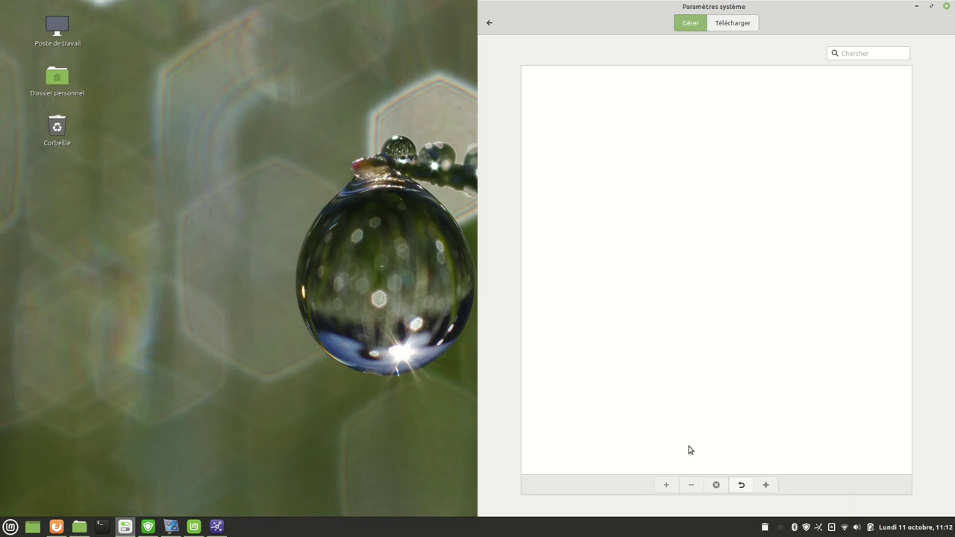
{"action": "left_click", "coordinate": [735, 29]}
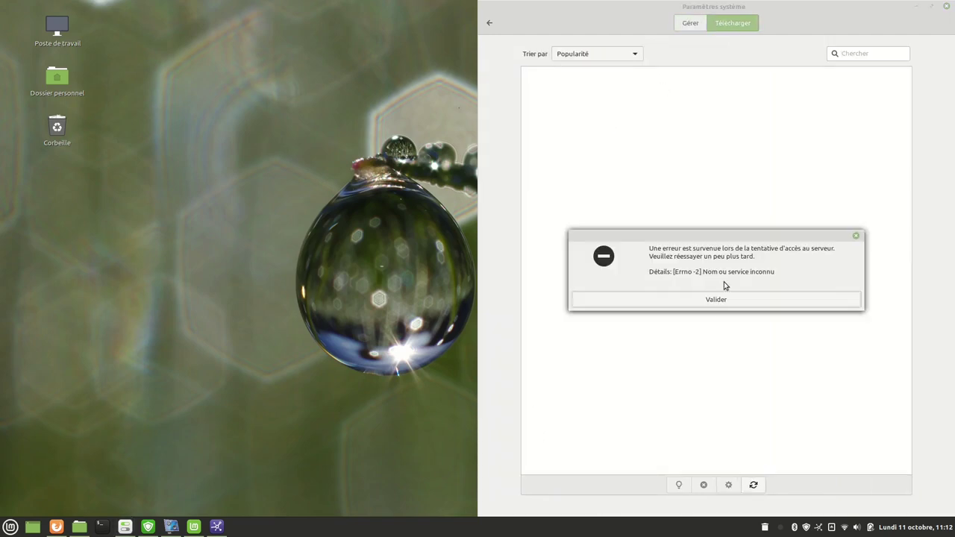
{"action": "left_click", "coordinate": [716, 299]}
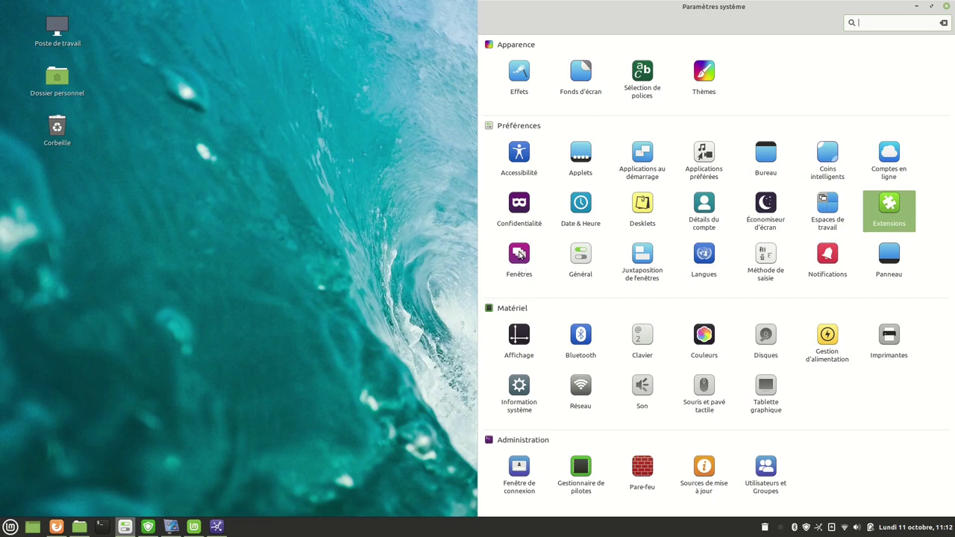
In window settings, try the left-side and then the Gnome title-bar button layouts.
{"action": "left_click", "coordinate": [520, 254]}
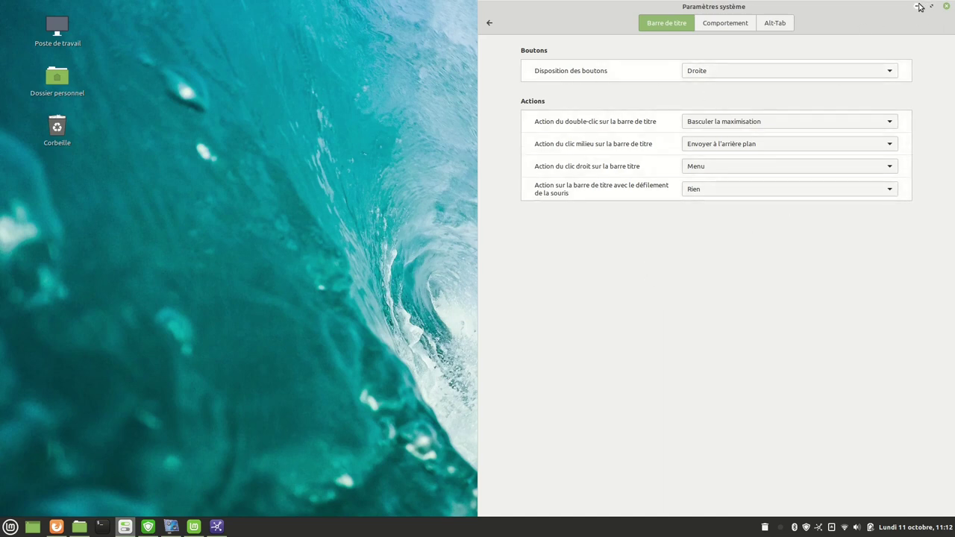
{"action": "left_click", "coordinate": [834, 77]}
{"action": "left_click", "coordinate": [737, 89]}
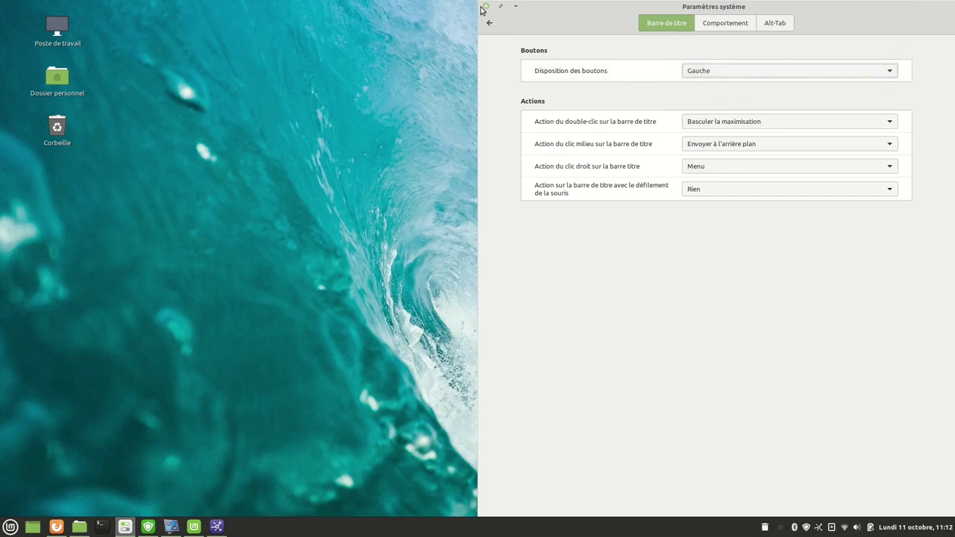
{"action": "left_click", "coordinate": [857, 77]}
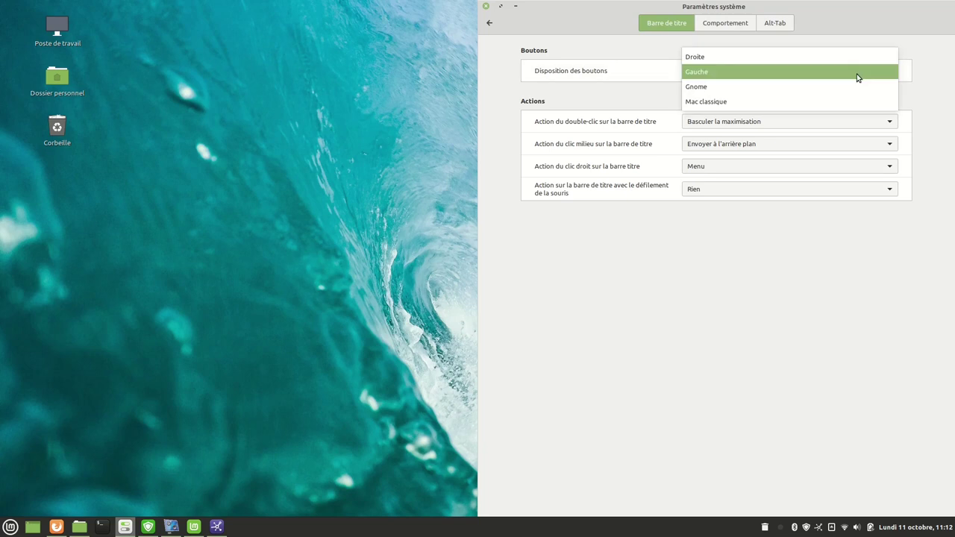
{"action": "left_click", "coordinate": [693, 88]}
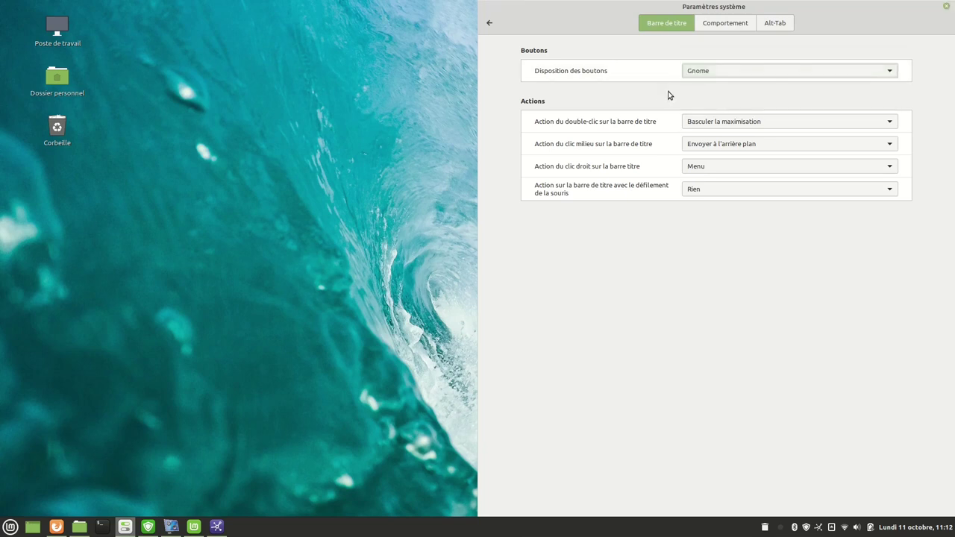
Maximize the window, set Disposition des boutons to Droite, and view the Comportement and Alt-Tab options.
{"action": "double_click", "coordinate": [827, 9]}
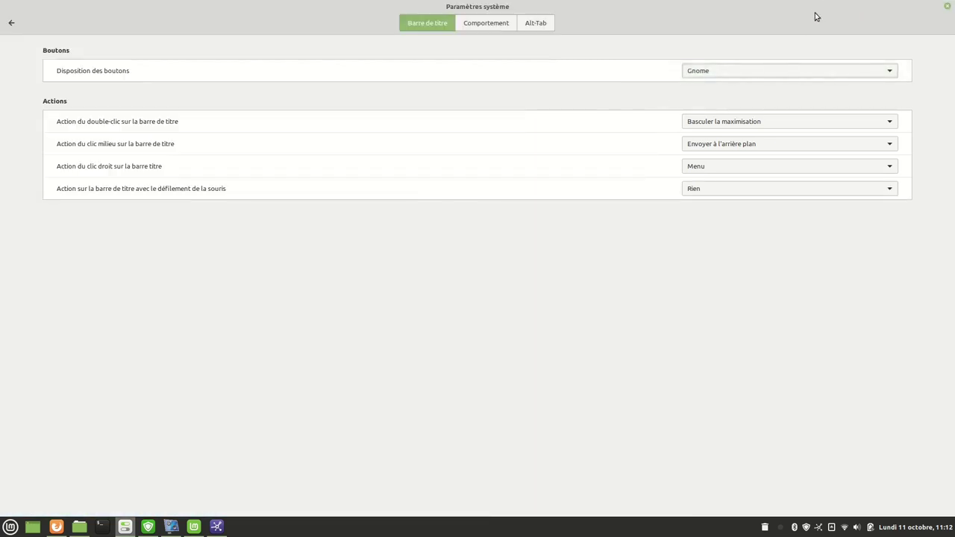
{"action": "double_click", "coordinate": [811, 12]}
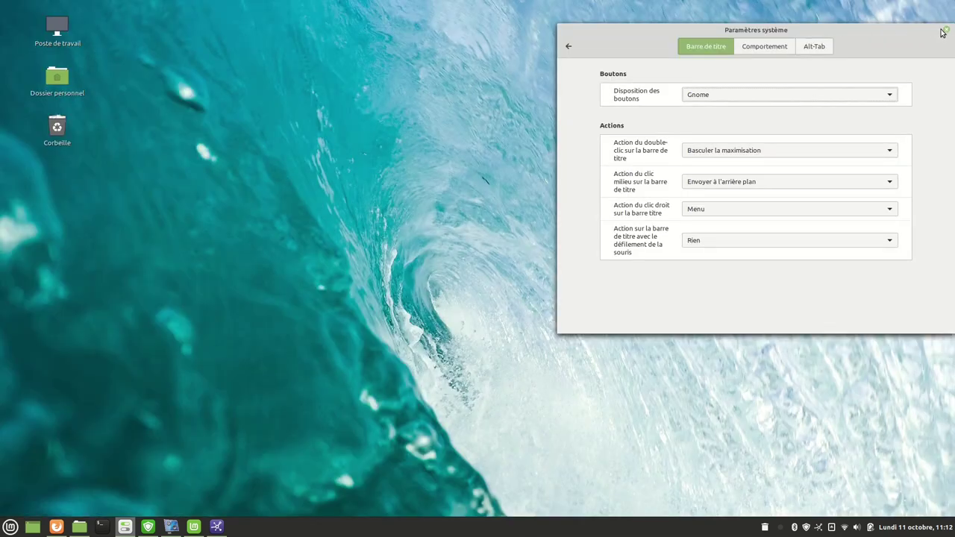
{"action": "double_click", "coordinate": [881, 34]}
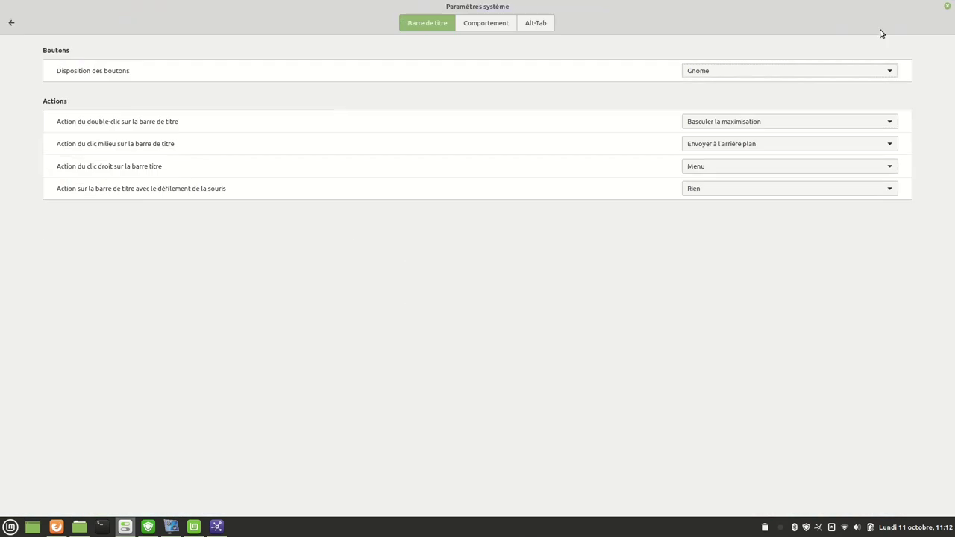
{"action": "left_click", "coordinate": [868, 71]}
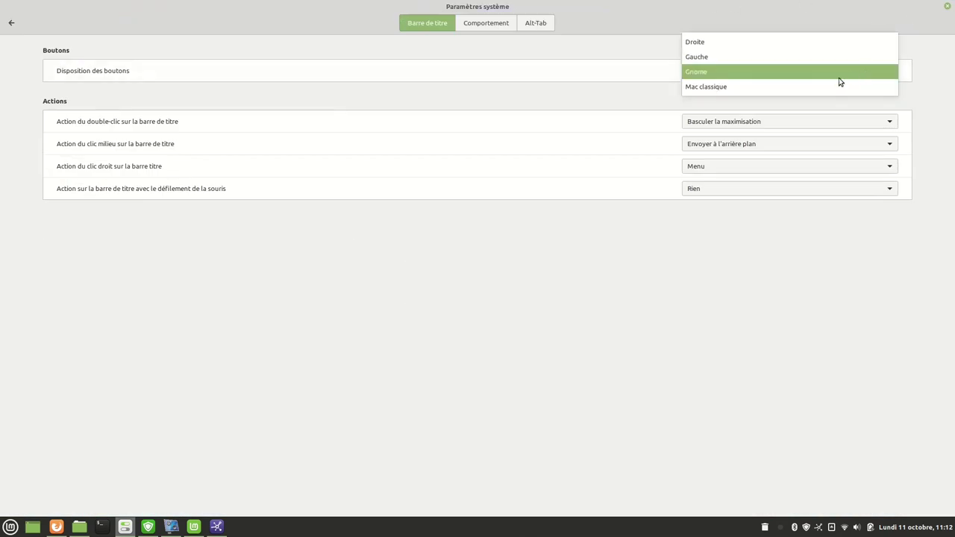
{"action": "left_click", "coordinate": [721, 43]}
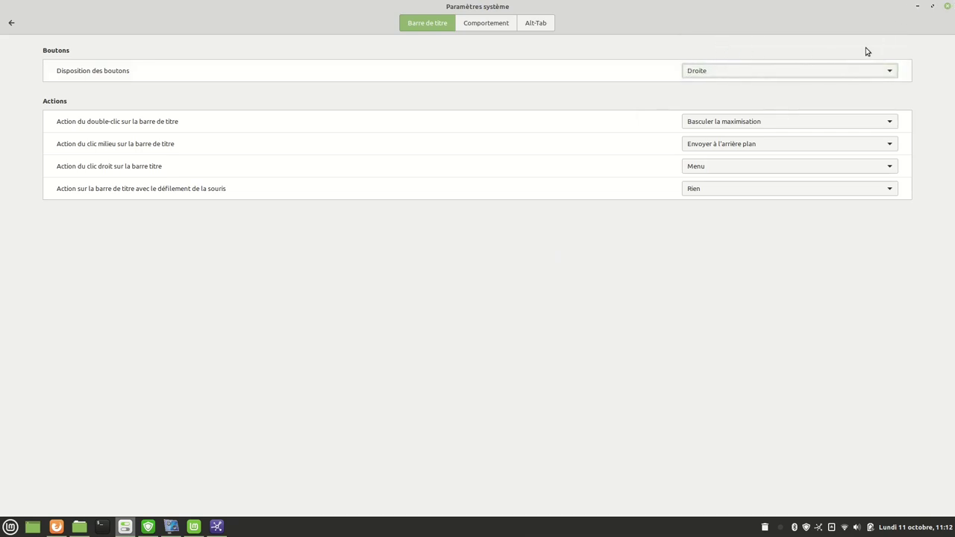
{"action": "left_click", "coordinate": [482, 25]}
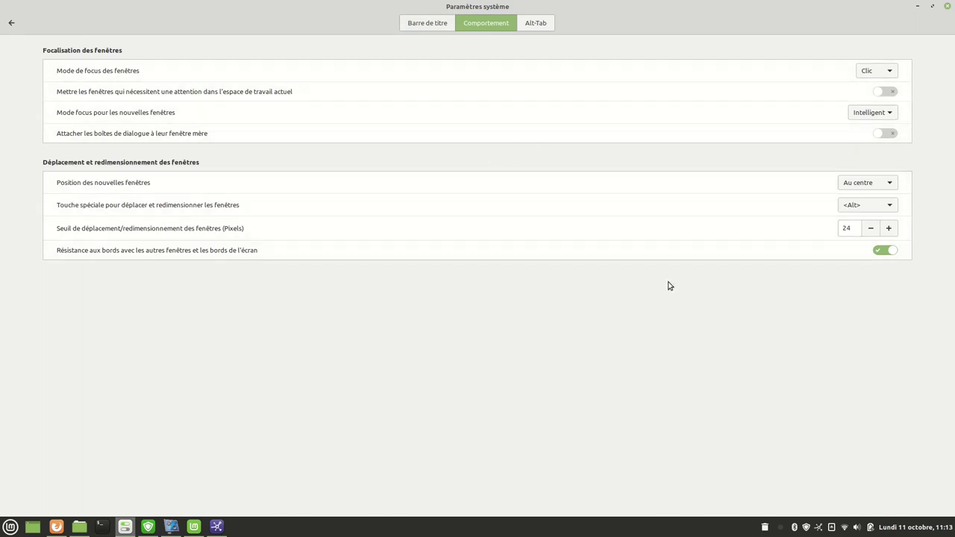
{"action": "left_click", "coordinate": [536, 23]}
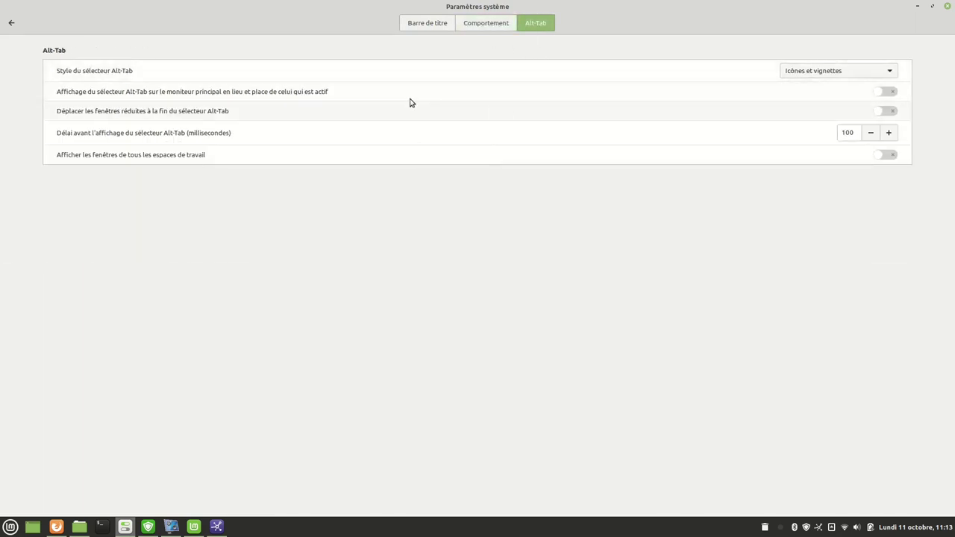
Open the Général settings and test the default shutdown dialog, cancelling it.
{"action": "left_click", "coordinate": [11, 23]}
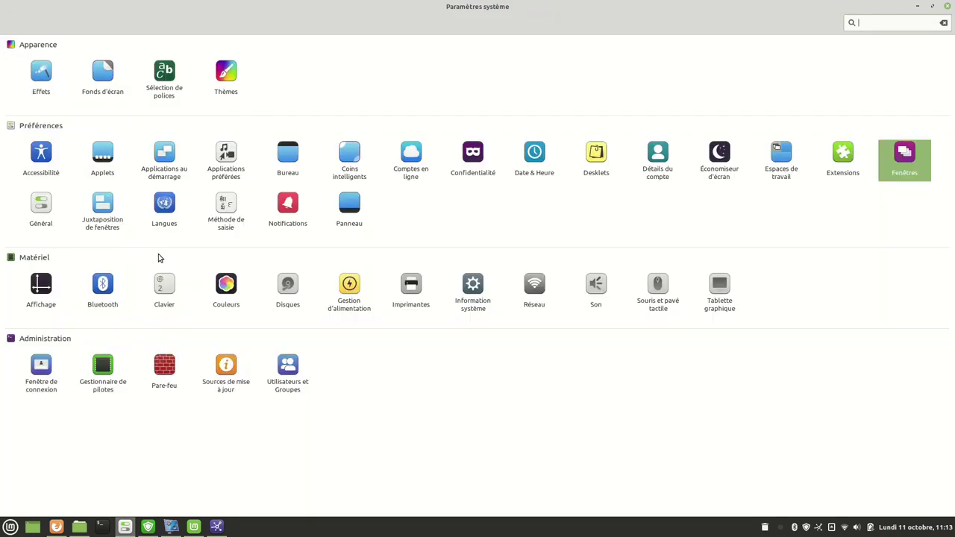
{"action": "left_click", "coordinate": [41, 207]}
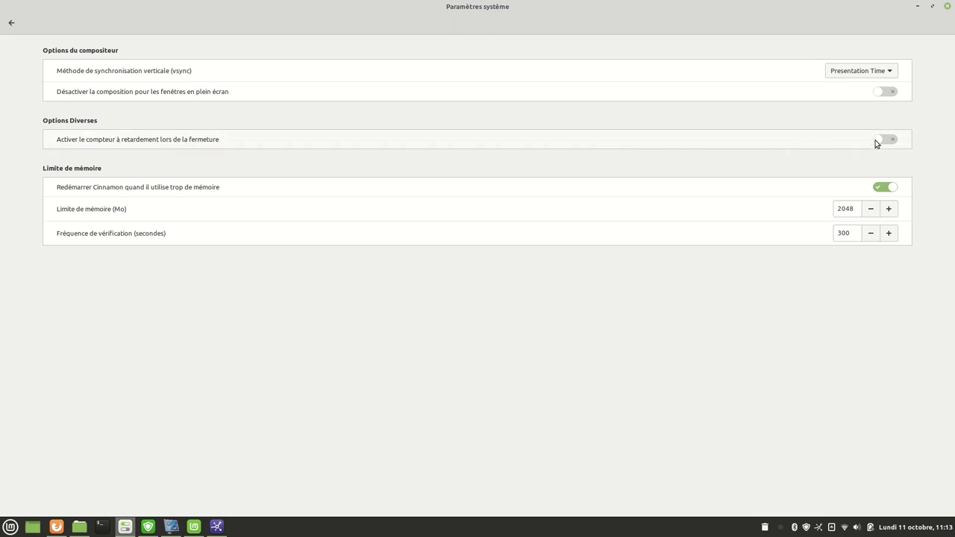
{"action": "left_click", "coordinate": [10, 527]}
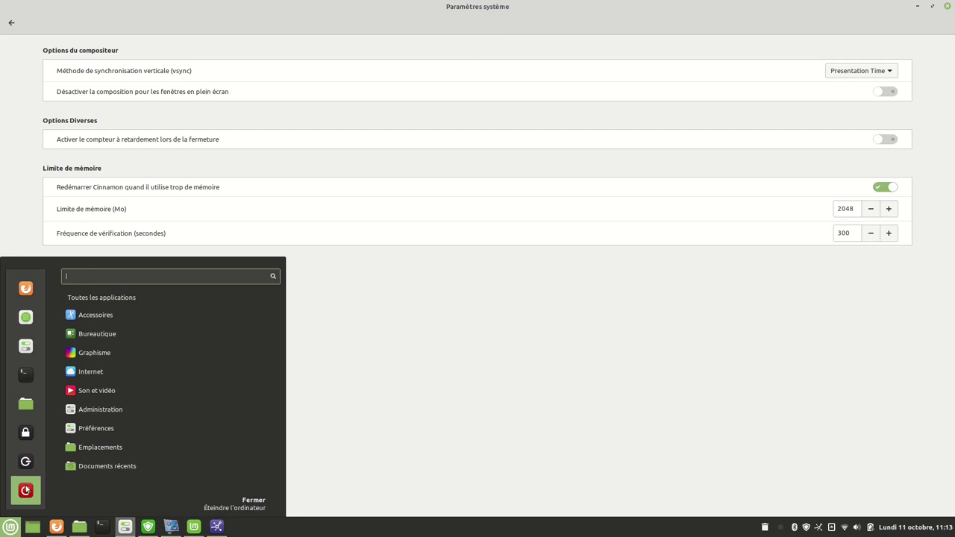
{"action": "left_click", "coordinate": [24, 490]}
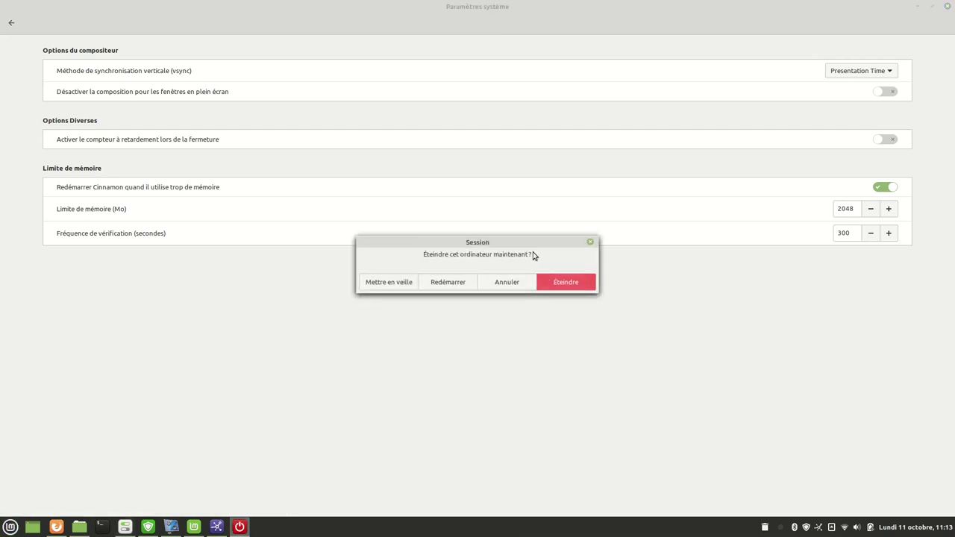
{"action": "left_click", "coordinate": [502, 287]}
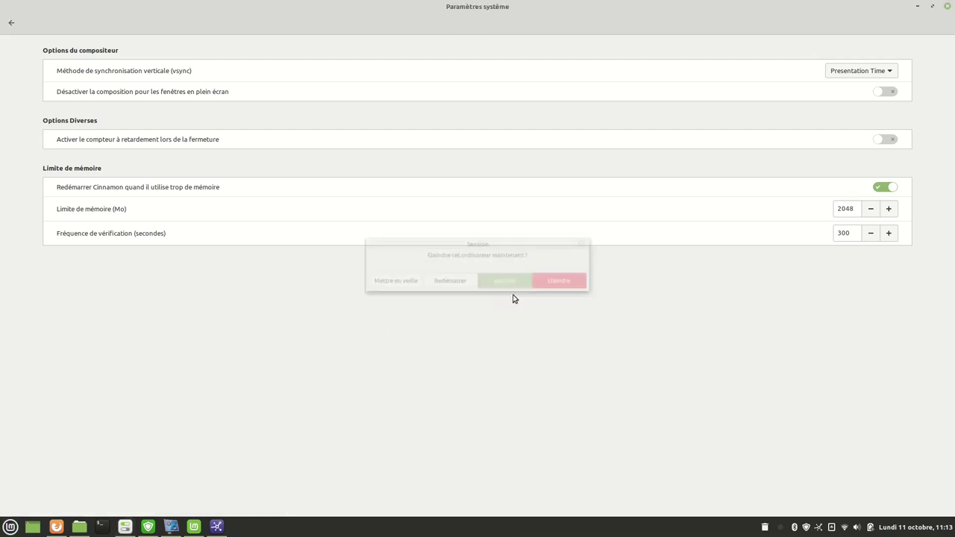
Enable the shutdown countdown, raise Délai to 71 seconds, and test it via Éteindre, then Annuler.
{"action": "left_click", "coordinate": [892, 141]}
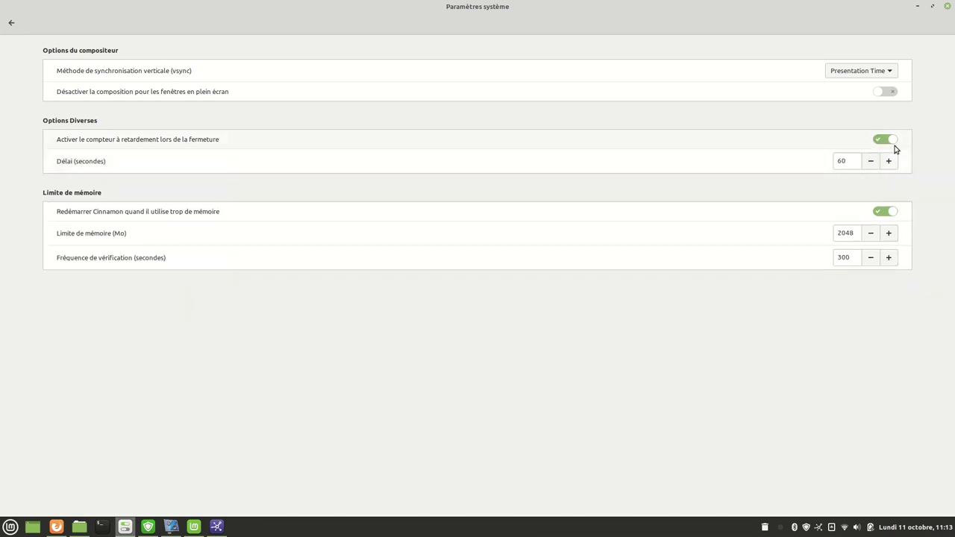
{"action": "left_click", "coordinate": [889, 162]}
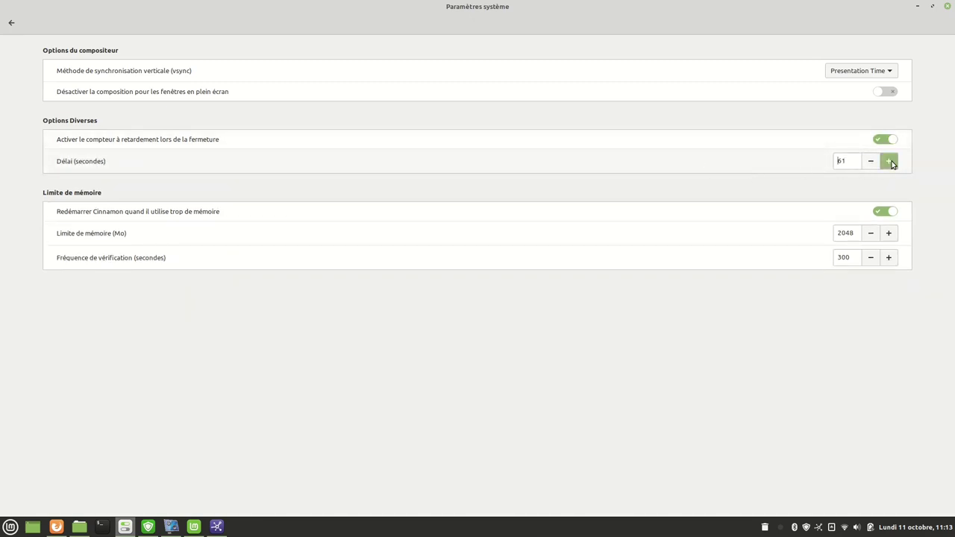
{"action": "left_click", "coordinate": [889, 162]}
{"action": "left_click", "coordinate": [889, 162]}
{"action": "left_click", "coordinate": [889, 162]}
{"action": "left_click", "coordinate": [889, 162]}
{"action": "left_click", "coordinate": [889, 162]}
{"action": "left_click", "coordinate": [889, 162]}
{"action": "left_click", "coordinate": [889, 162]}
{"action": "left_click", "coordinate": [889, 162]}
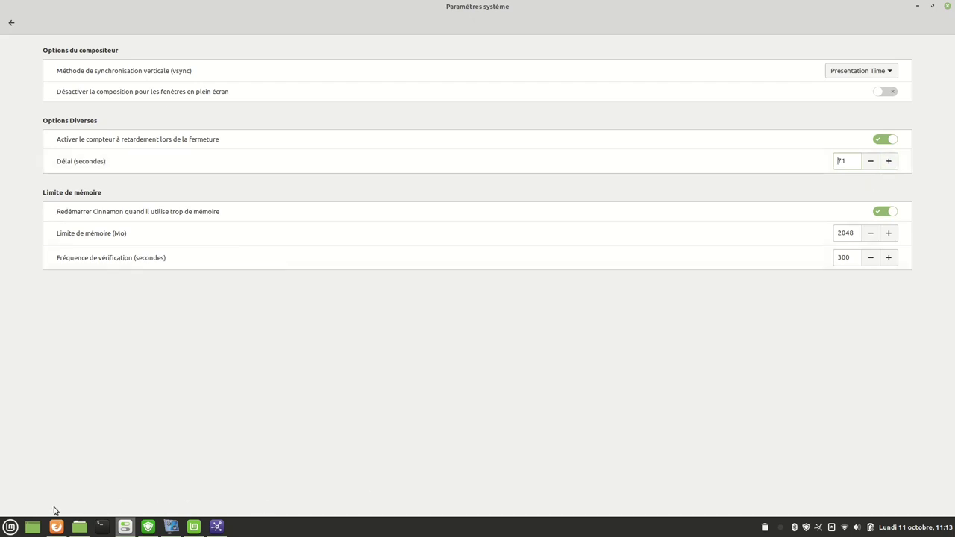
{"action": "left_click", "coordinate": [10, 526]}
{"action": "left_click", "coordinate": [25, 492]}
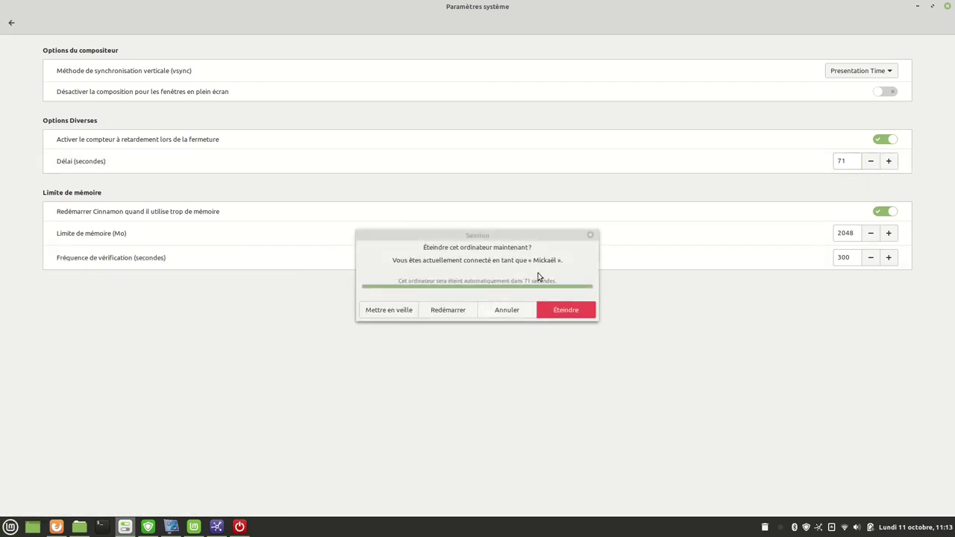
{"action": "left_click", "coordinate": [501, 312]}
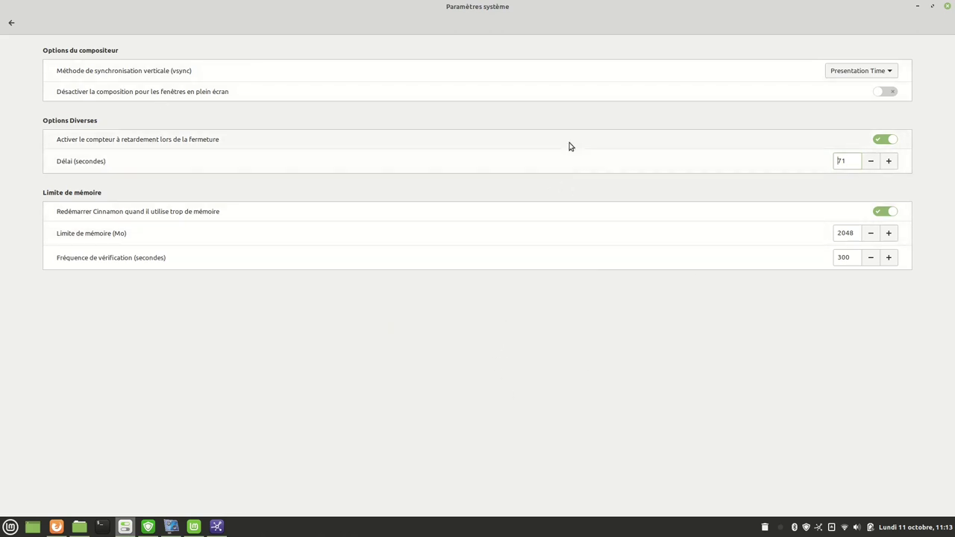
Close the Paramètres de langue dialog and bring the Firefox window to the front.
{"action": "left_click", "coordinate": [9, 25]}
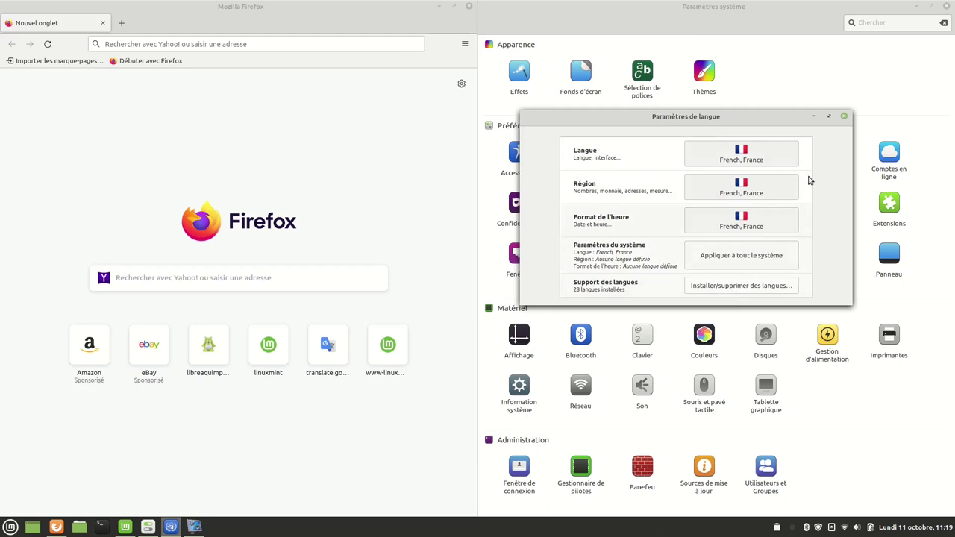
{"action": "left_click", "coordinate": [845, 118]}
{"action": "left_click", "coordinate": [347, 128]}
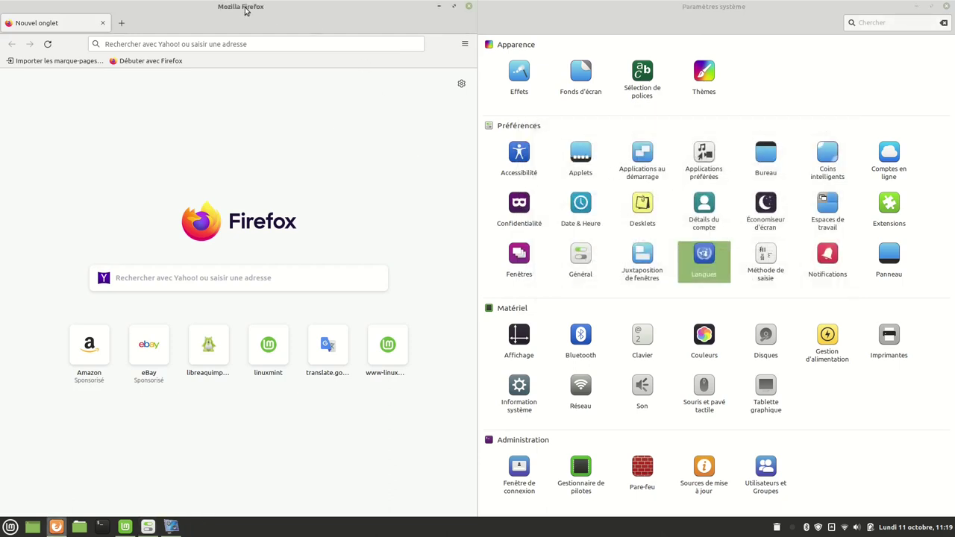
Bring up Firefox's Paramètres page from the main menu.
{"action": "left_click", "coordinate": [463, 44]}
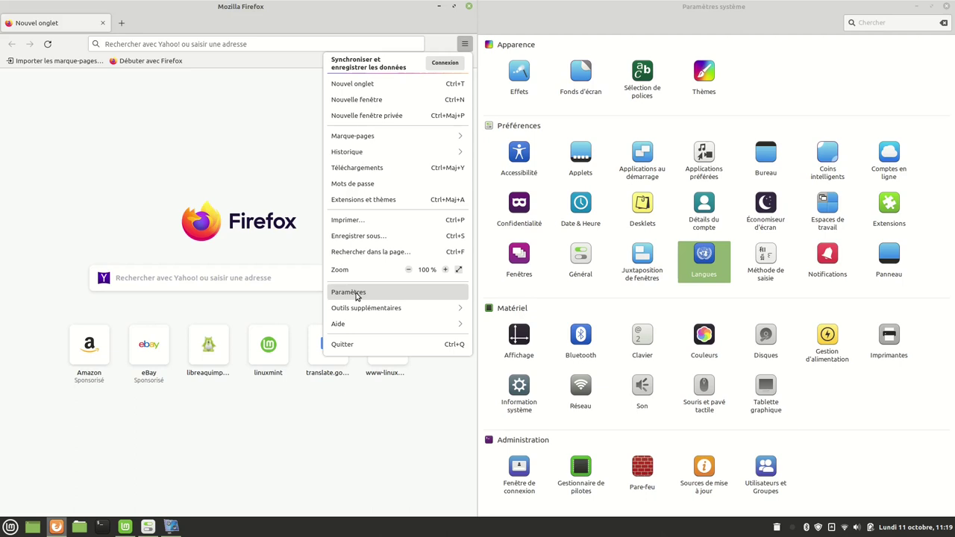
{"action": "left_click", "coordinate": [179, 143]}
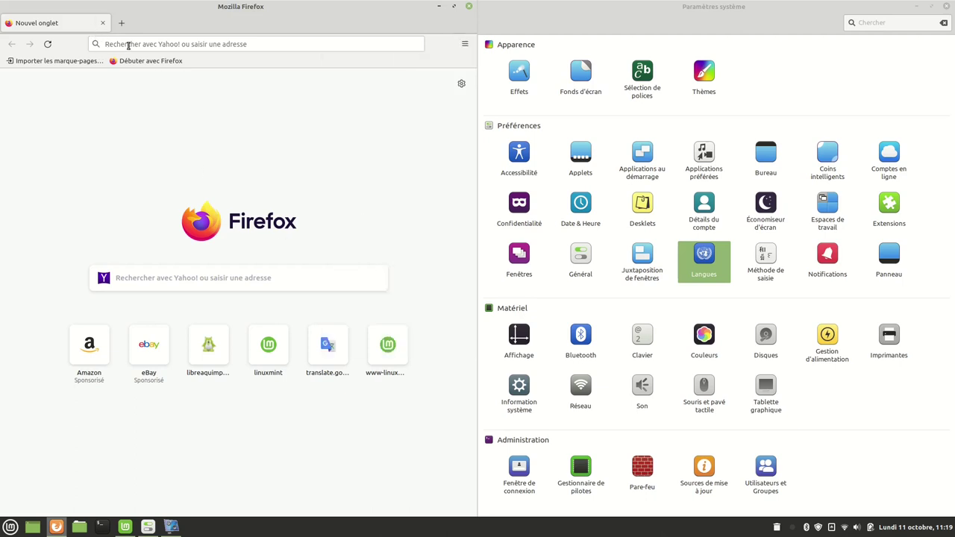
{"action": "left_click", "coordinate": [127, 43]}
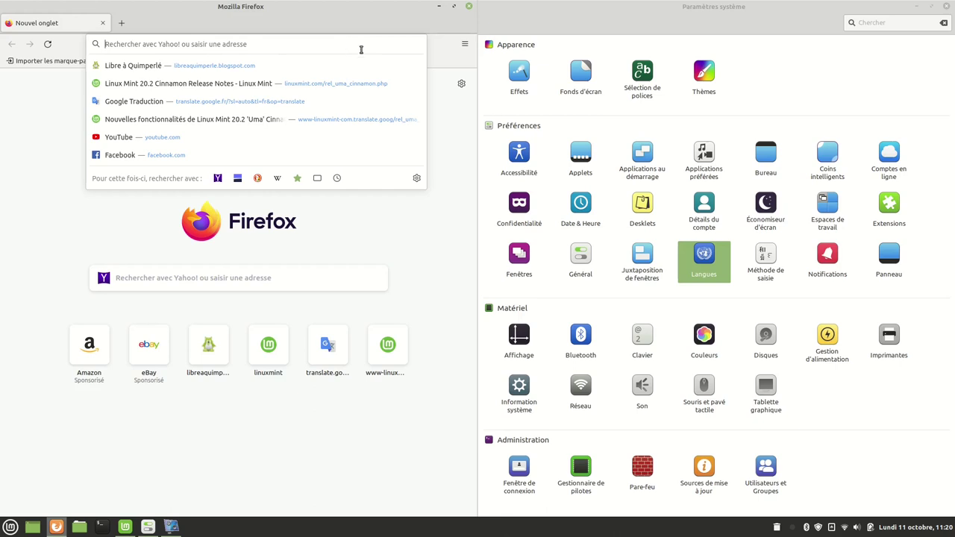
{"action": "left_click", "coordinate": [464, 46]}
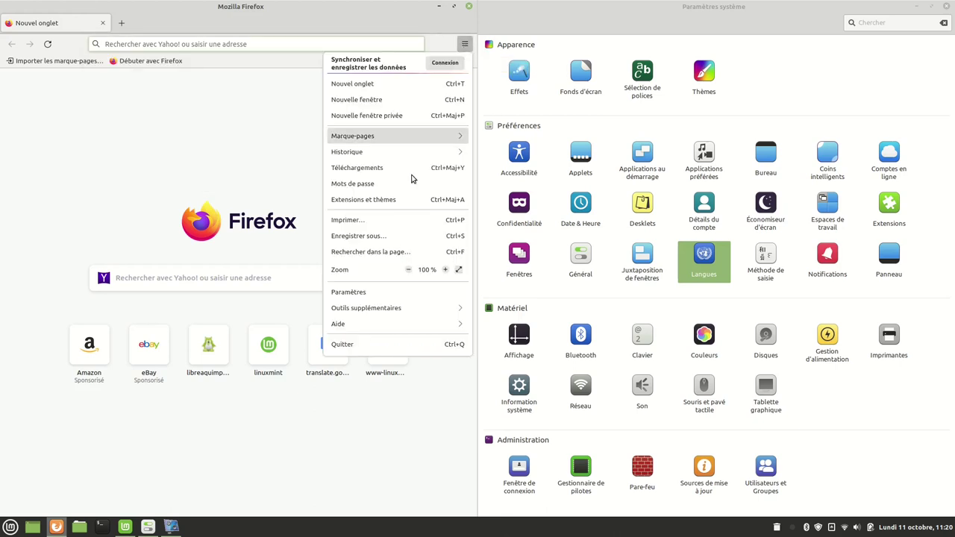
{"action": "left_click", "coordinate": [365, 297]}
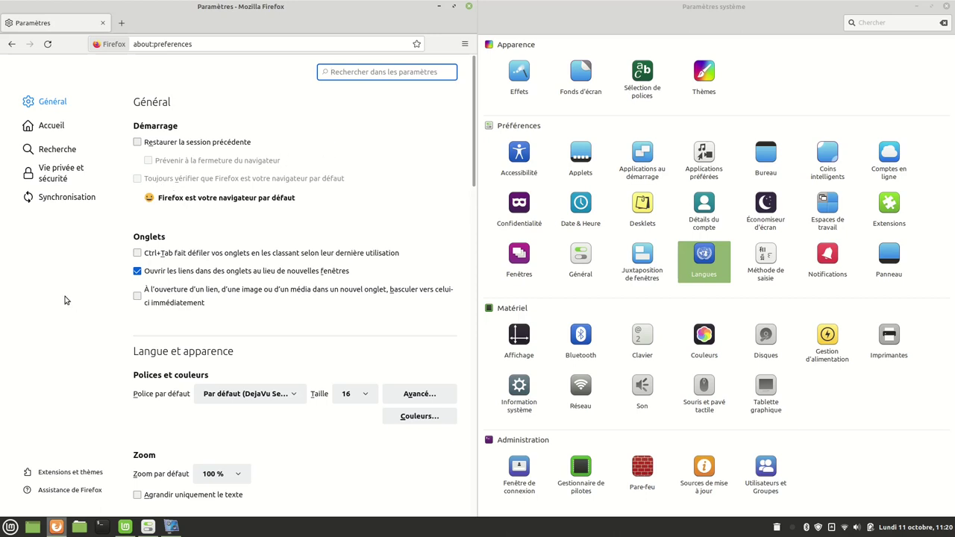
In Recherche, keep Yahoo! as default engine and open 'Découvrir d'autres moteurs de recherche'.
{"action": "left_click", "coordinate": [52, 152]}
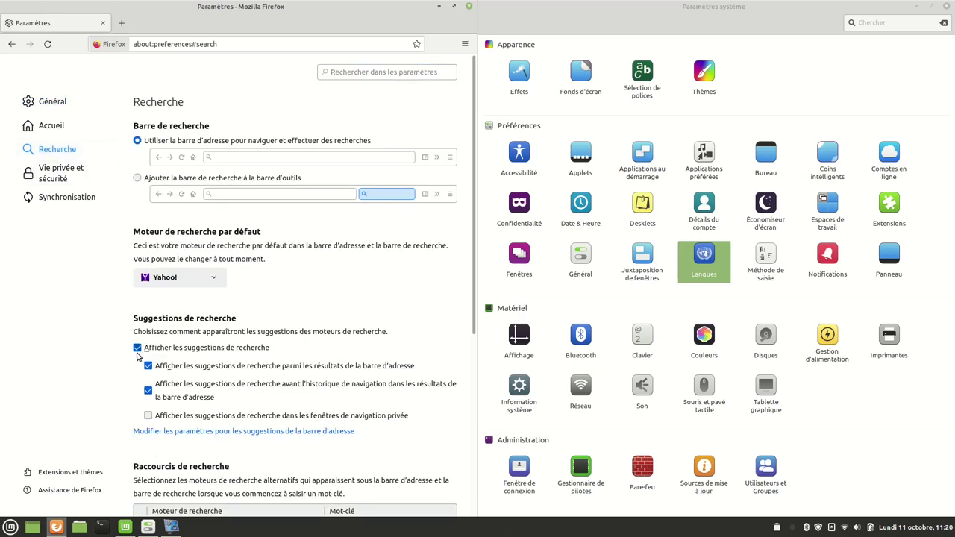
{"action": "left_click", "coordinate": [204, 282]}
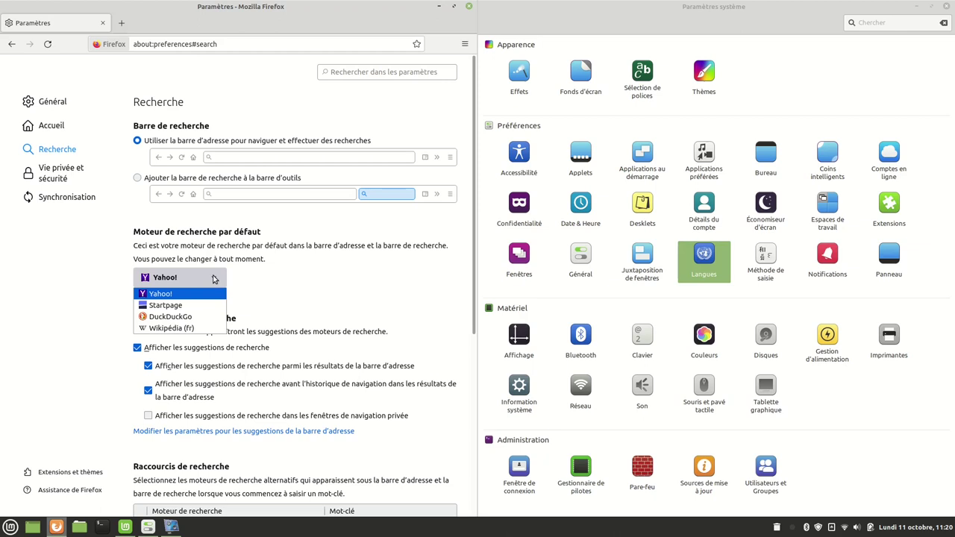
{"action": "left_click", "coordinate": [214, 279]}
{"action": "scroll", "coordinate": [294, 292], "scroll_direction": "down", "scroll_amount": 5}
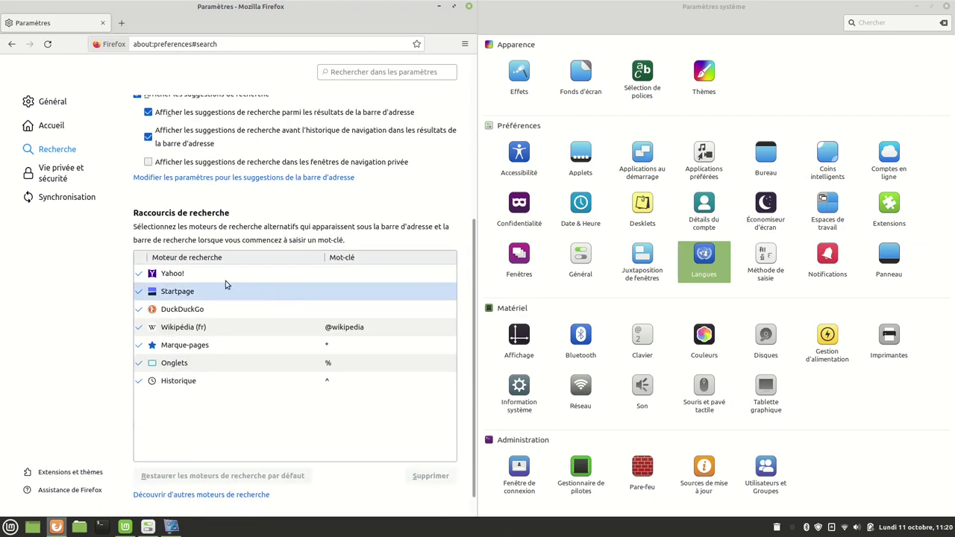
{"action": "scroll", "coordinate": [206, 384], "scroll_direction": "down", "scroll_amount": 1}
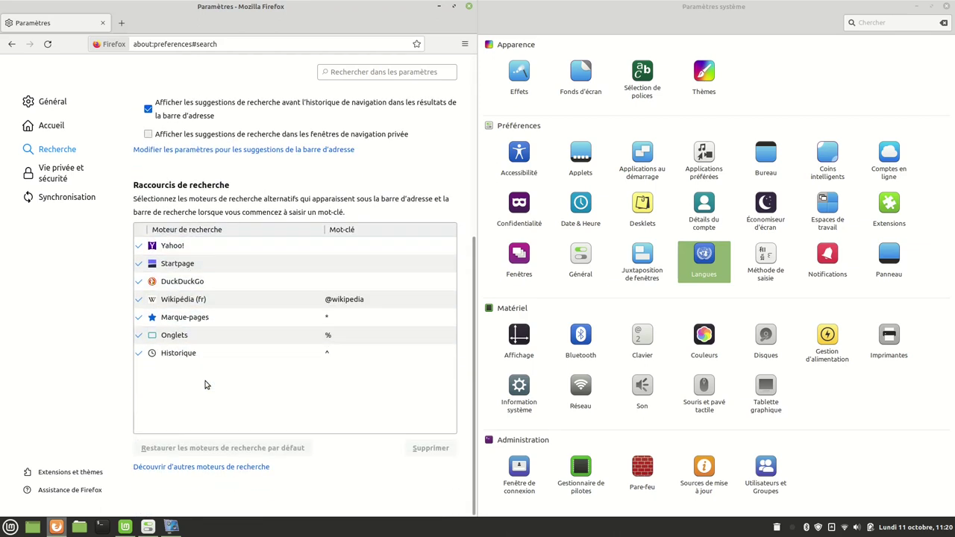
{"action": "left_click", "coordinate": [235, 472]}
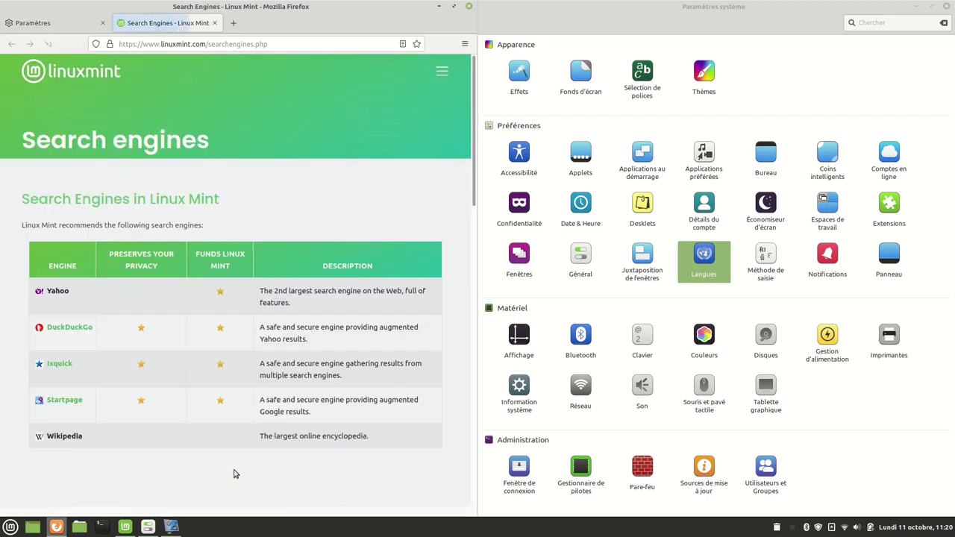
Add Google as a Firefox search engine from the Linux Mint search engines page.
{"action": "scroll", "coordinate": [143, 237], "scroll_direction": "down", "scroll_amount": 10}
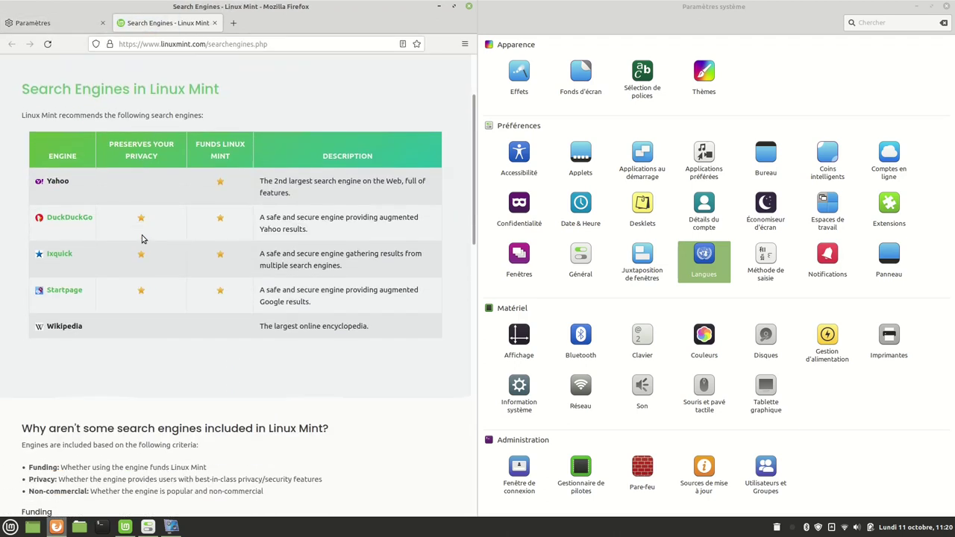
{"action": "scroll", "coordinate": [144, 237], "scroll_direction": "down", "scroll_amount": 5}
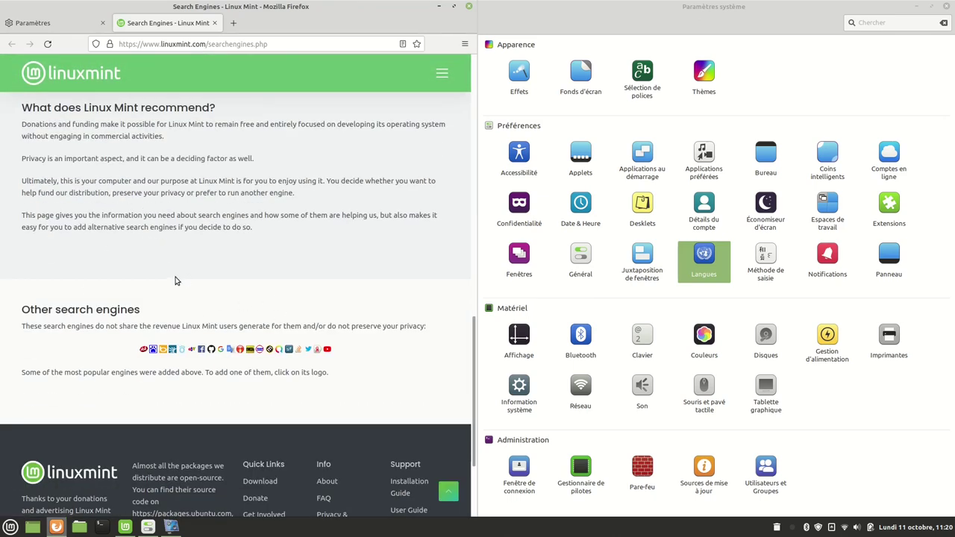
{"action": "scroll", "coordinate": [175, 281], "scroll_direction": "up", "scroll_amount": 7}
{"action": "scroll", "coordinate": [157, 283], "scroll_direction": "down", "scroll_amount": 10}
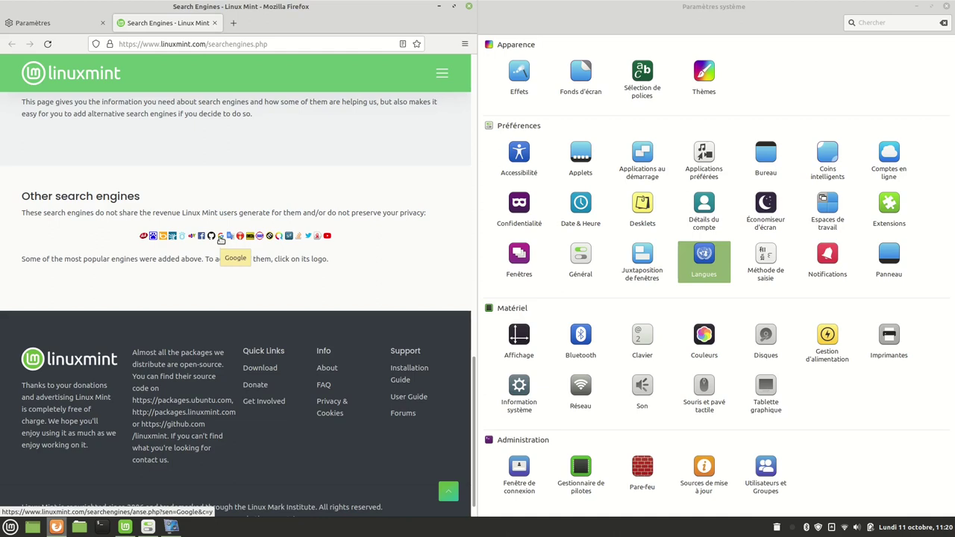
{"action": "left_click", "coordinate": [221, 237]}
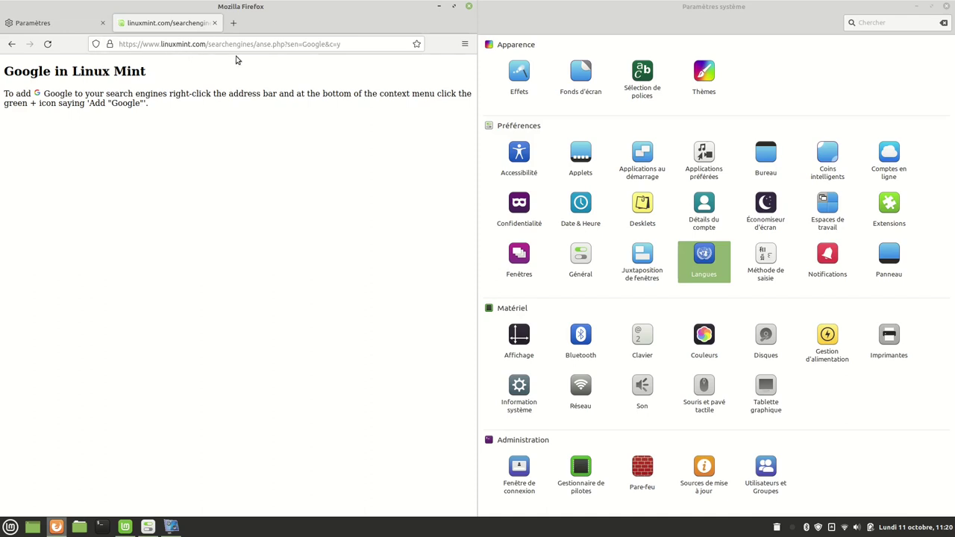
{"action": "right_click", "coordinate": [237, 44]}
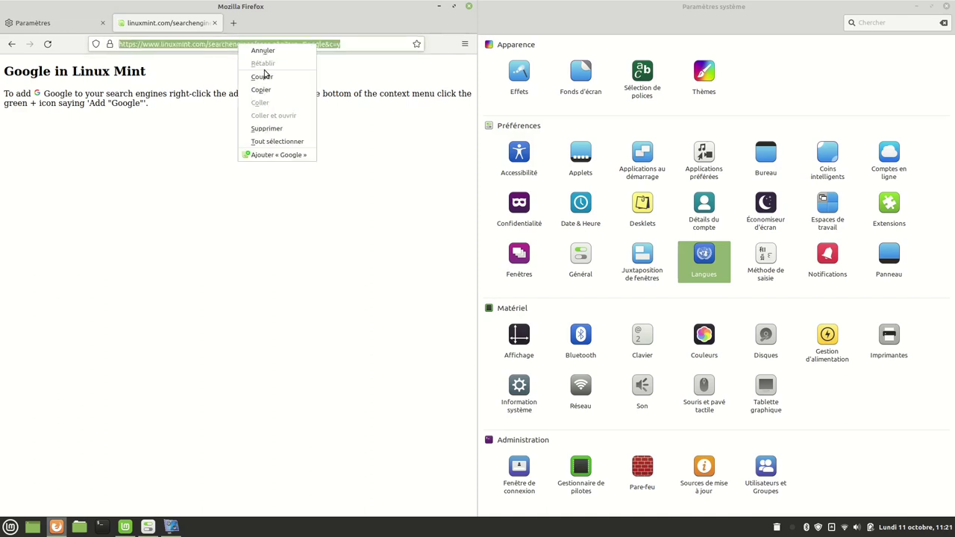
{"action": "left_click", "coordinate": [271, 156]}
Add Qwant as a Firefox search engine and return to the engines list.
{"action": "left_click", "coordinate": [11, 44]}
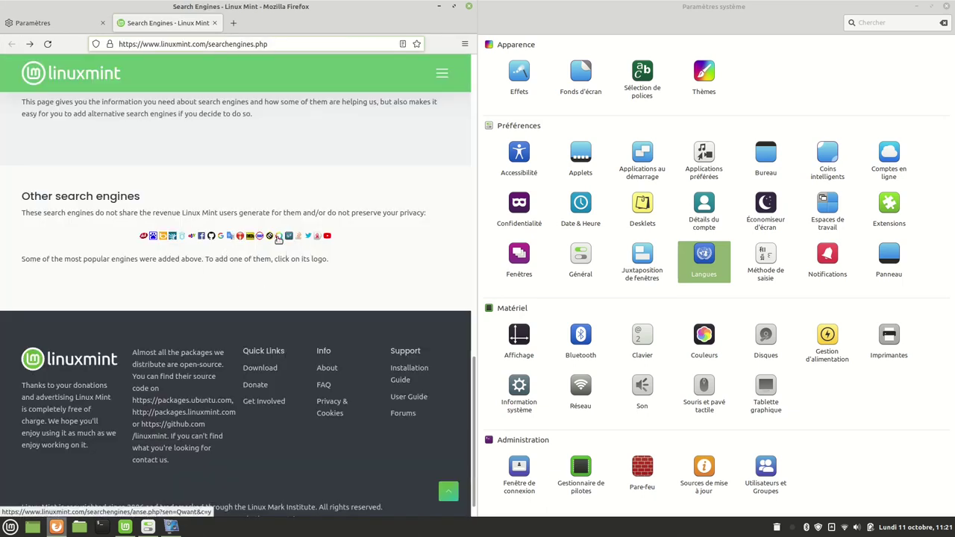
{"action": "left_click", "coordinate": [277, 240]}
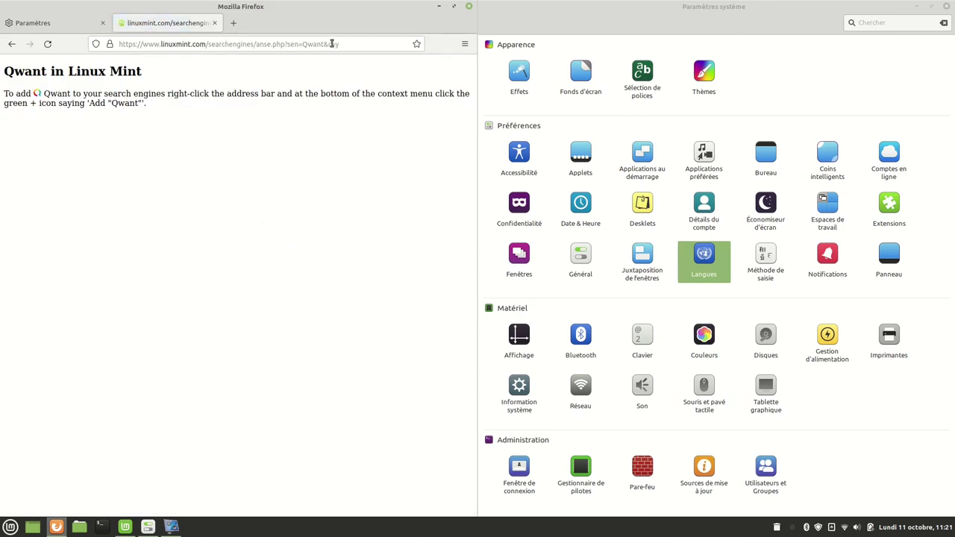
{"action": "right_click", "coordinate": [164, 44]}
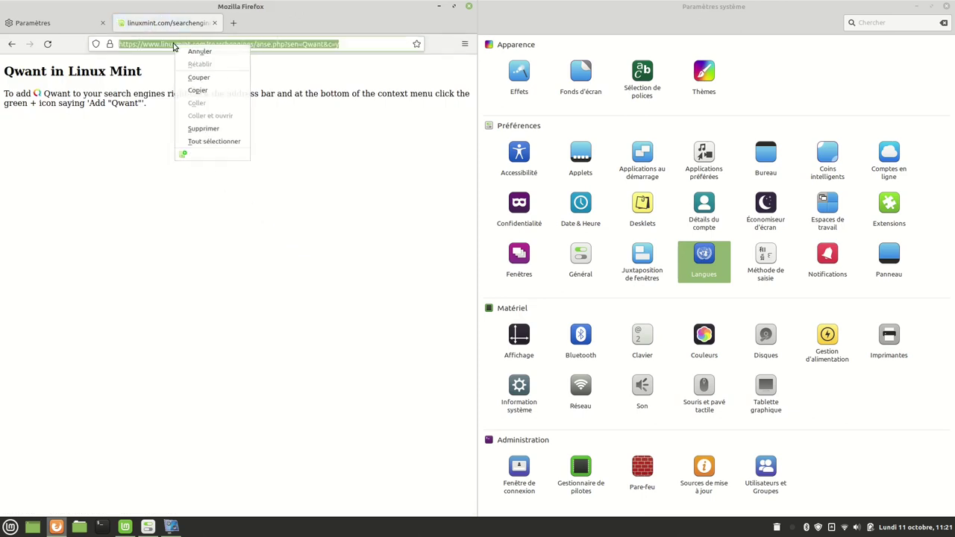
{"action": "left_click", "coordinate": [211, 154]}
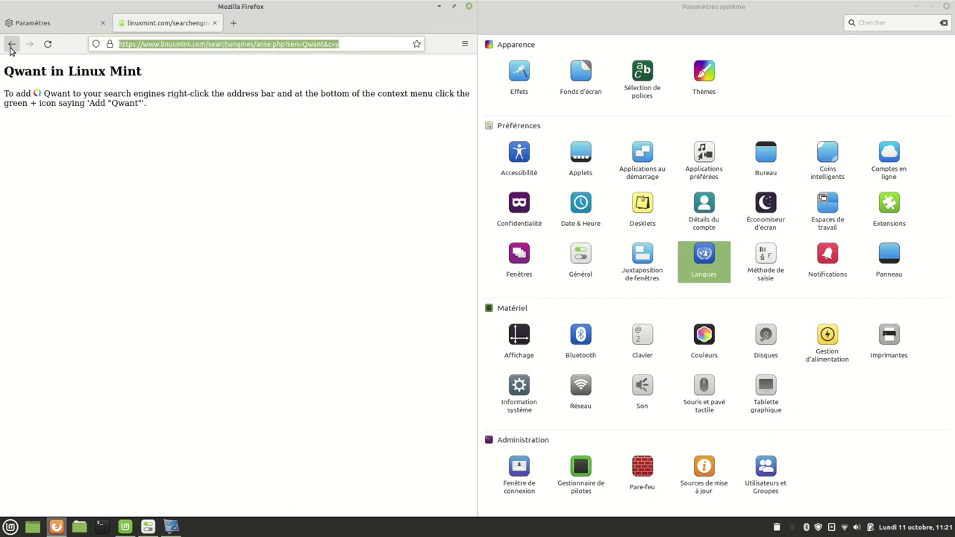
{"action": "left_click", "coordinate": [11, 44]}
Open Firefox's Paramètres from the main menu.
{"action": "scroll", "coordinate": [149, 236], "scroll_direction": "up", "scroll_amount": 15}
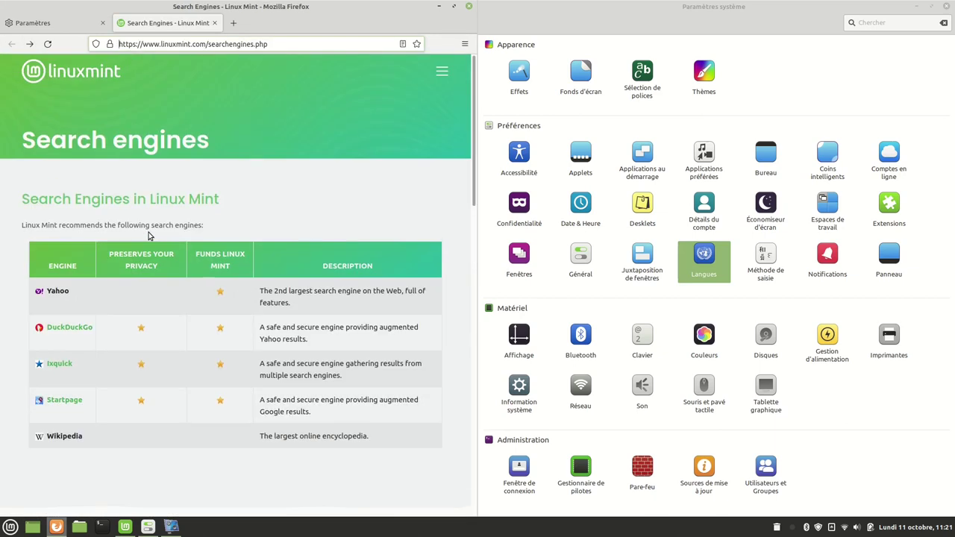
{"action": "left_click", "coordinate": [465, 45]}
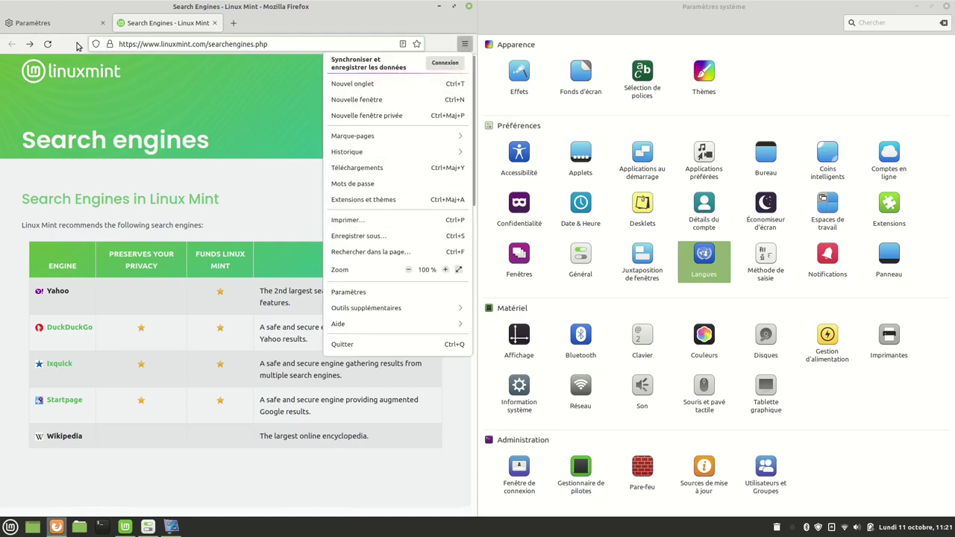
{"action": "left_click", "coordinate": [377, 292]}
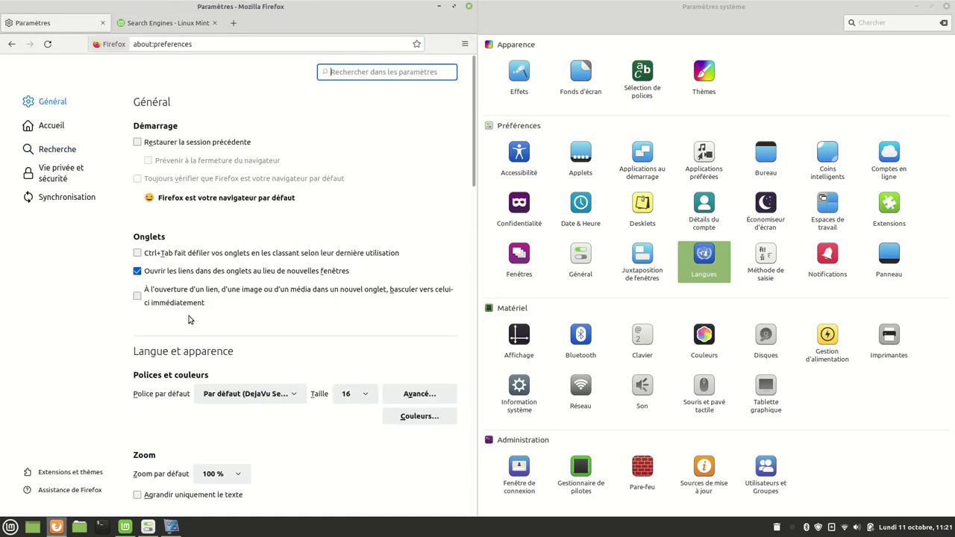
Make Qwant the default search engine in the Recherche settings.
{"action": "left_click", "coordinate": [54, 149]}
{"action": "left_click", "coordinate": [212, 276]}
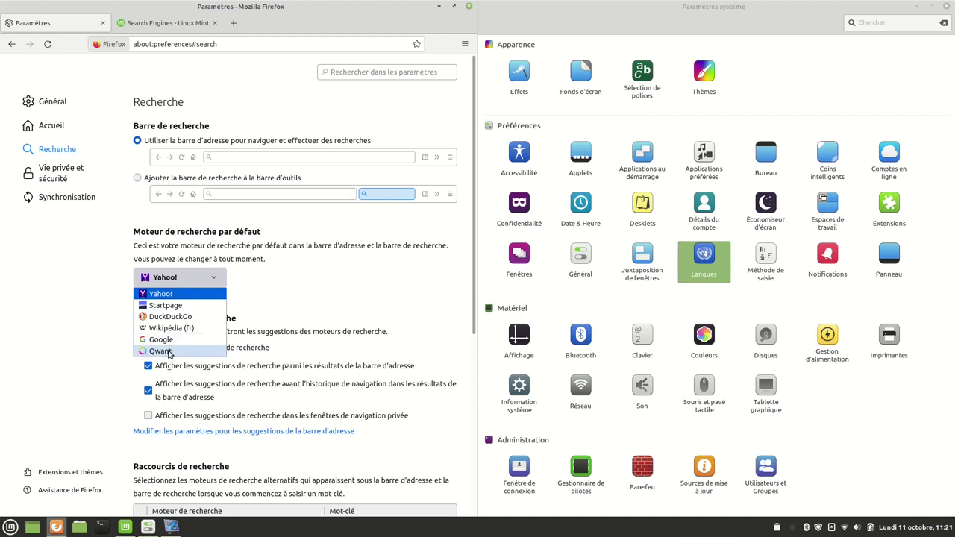
{"action": "left_click", "coordinate": [168, 352]}
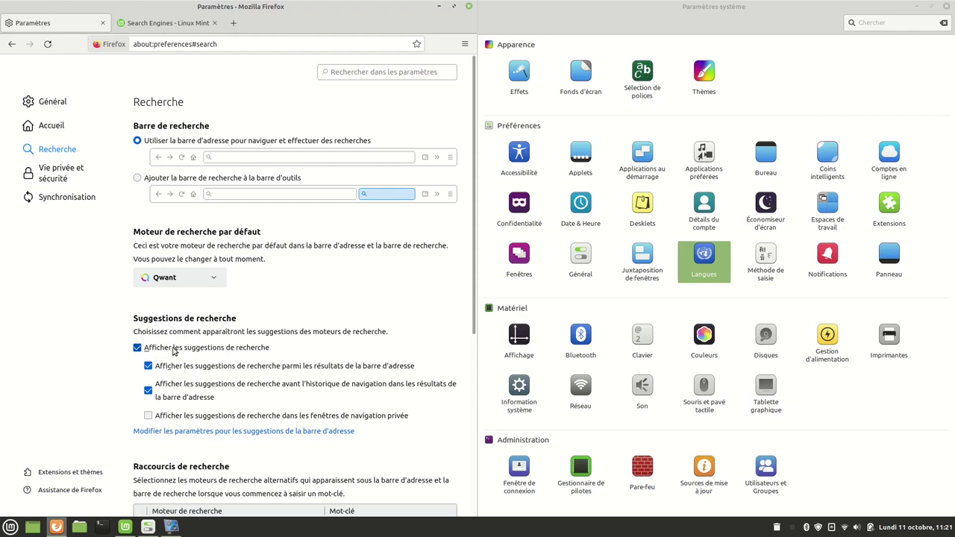
In a new tab, search 'libre a quimperle' and open the Libre à Quimperlé blog.
{"action": "left_click", "coordinate": [235, 24]}
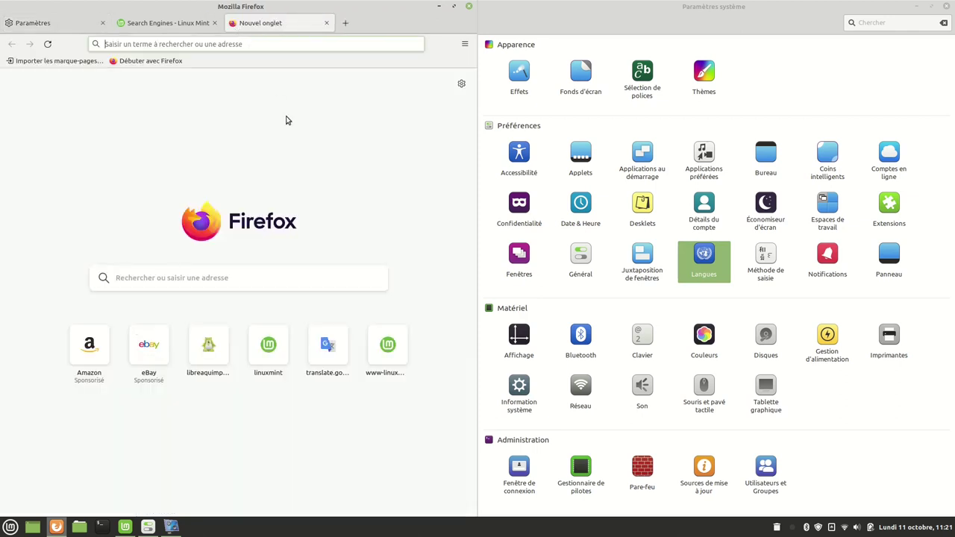
{"action": "left_click", "coordinate": [250, 45]}
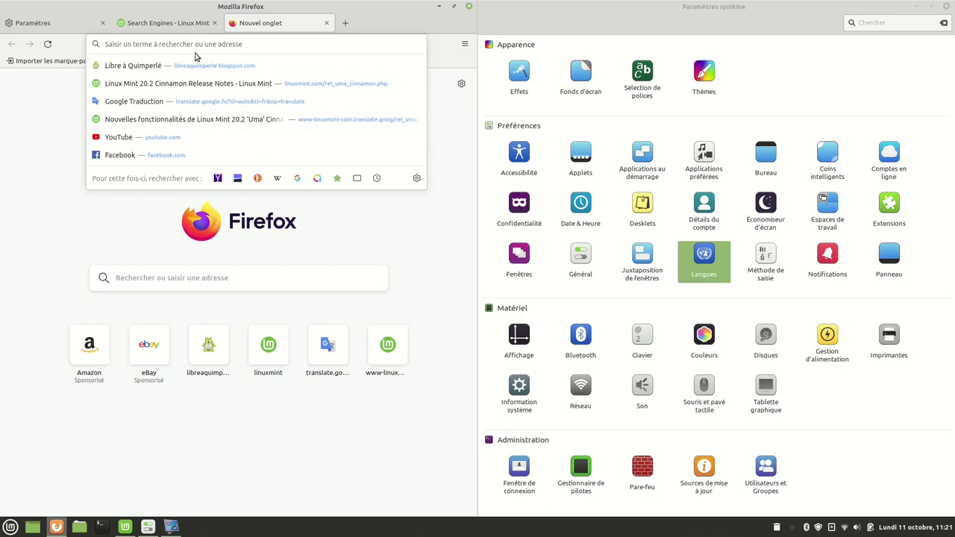
{"action": "type", "text": "libre a quimperle"}
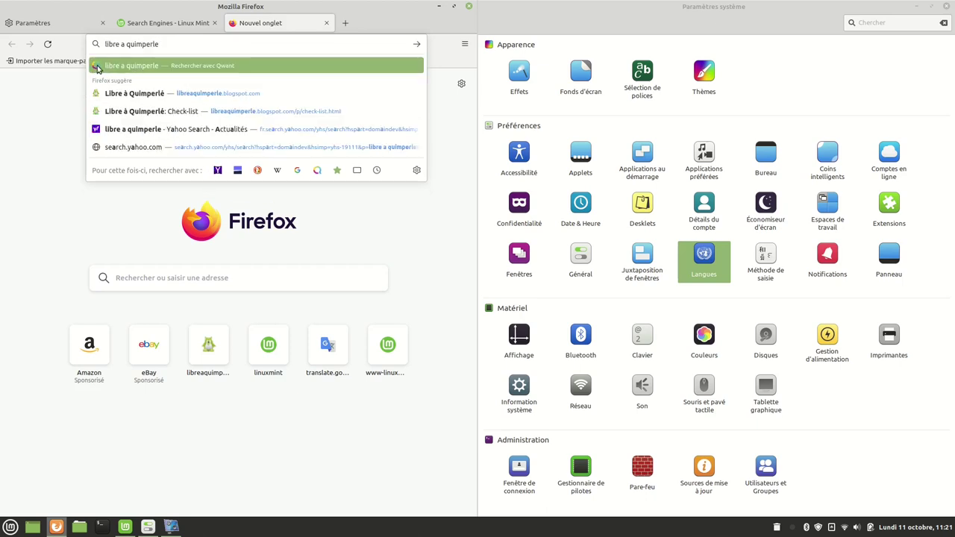
{"action": "left_click", "coordinate": [140, 94]}
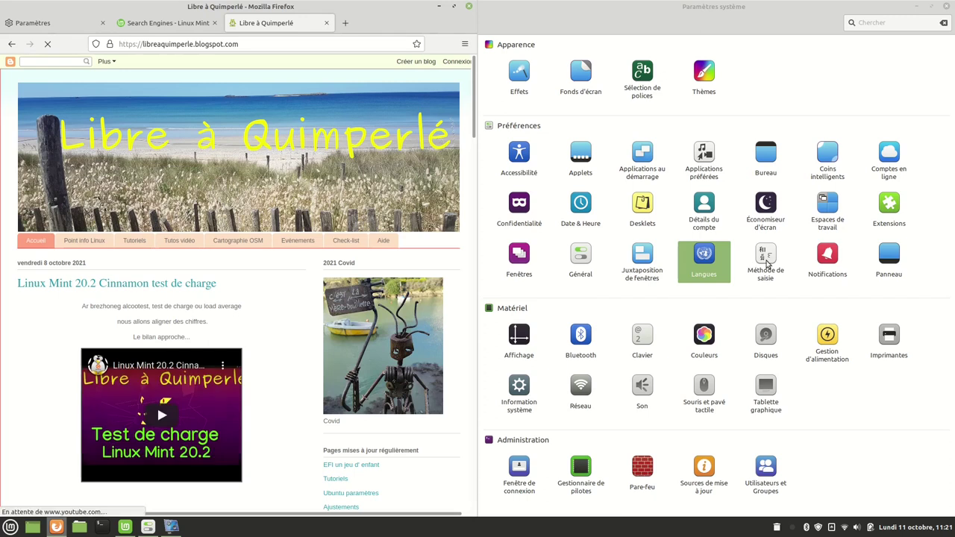
Glance at Notifications, then show the Panneau settings' Zone de droite appearance options.
{"action": "left_click", "coordinate": [825, 261]}
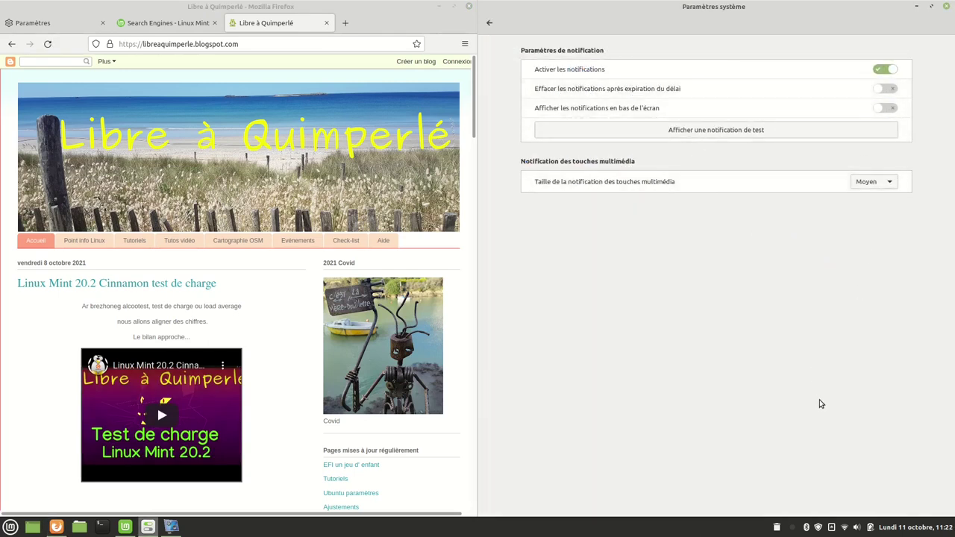
{"action": "left_click", "coordinate": [490, 23]}
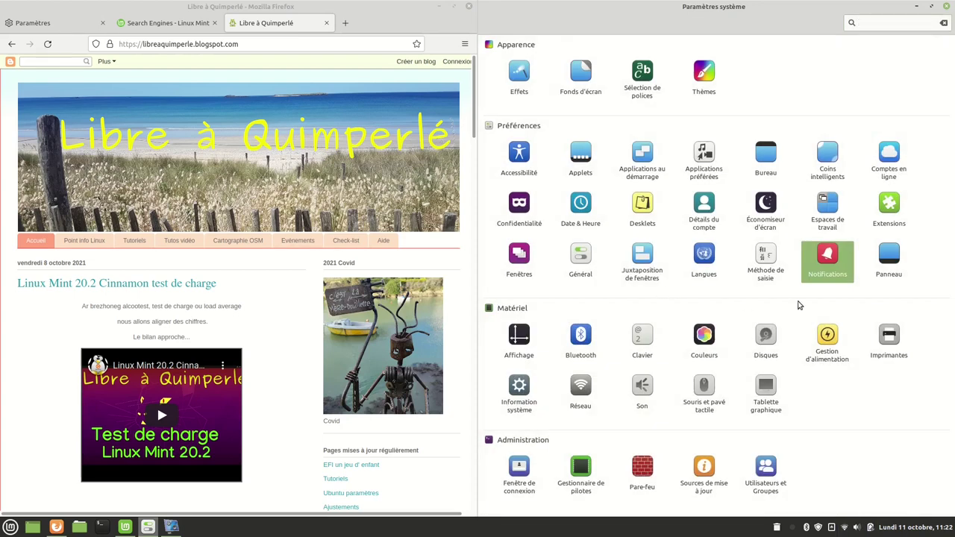
{"action": "left_click", "coordinate": [885, 259]}
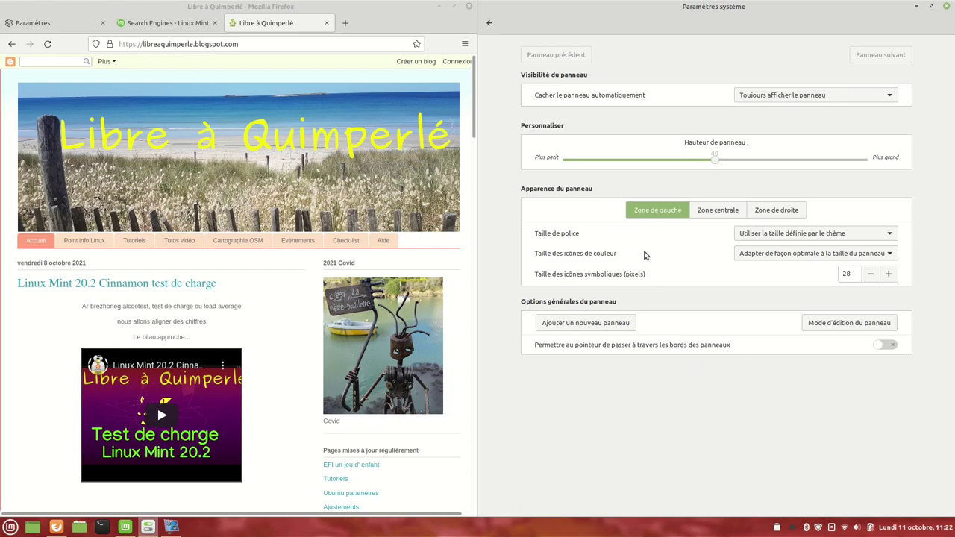
{"action": "left_click", "coordinate": [763, 213]}
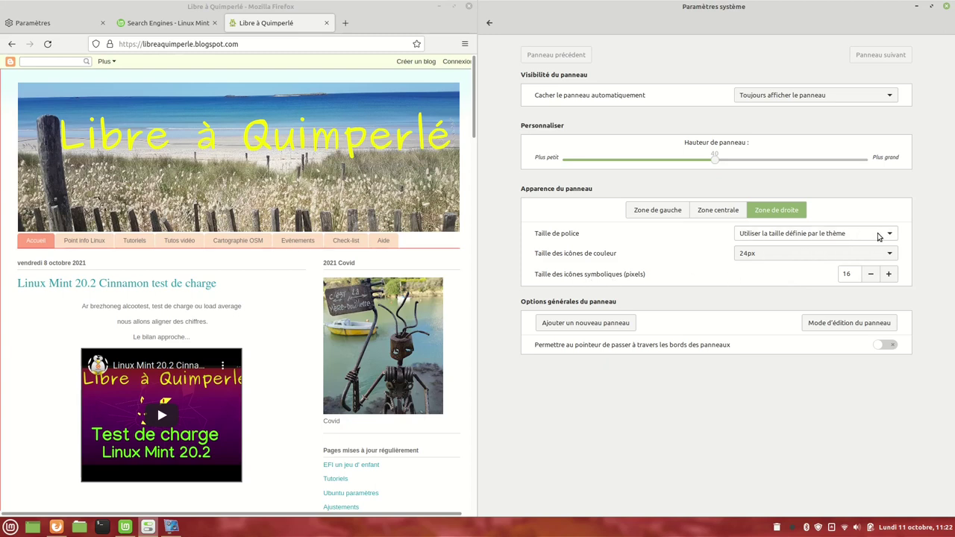
Try 16.0pt font and 14px symbolic icons in the right zone, then revert font to theme default.
{"action": "left_click", "coordinate": [880, 236]}
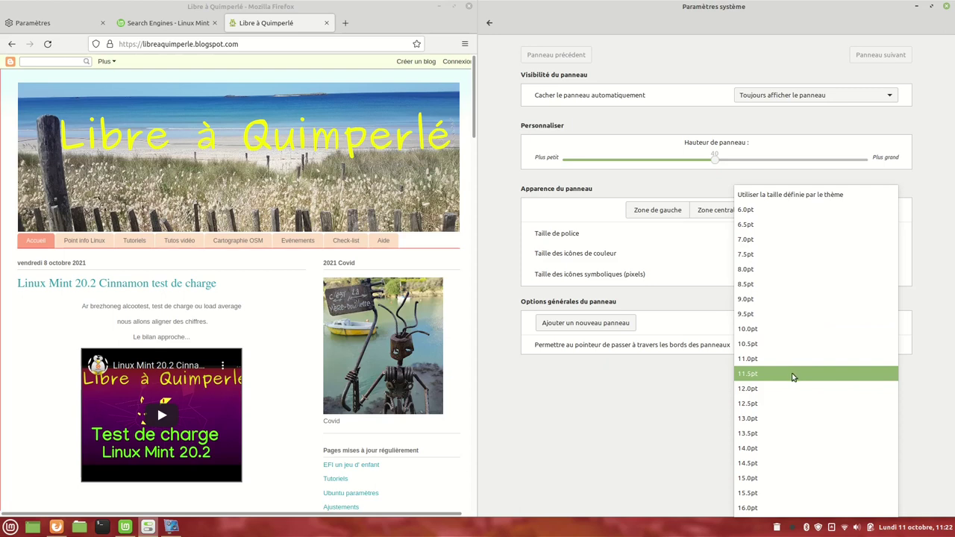
{"action": "left_click", "coordinate": [755, 508]}
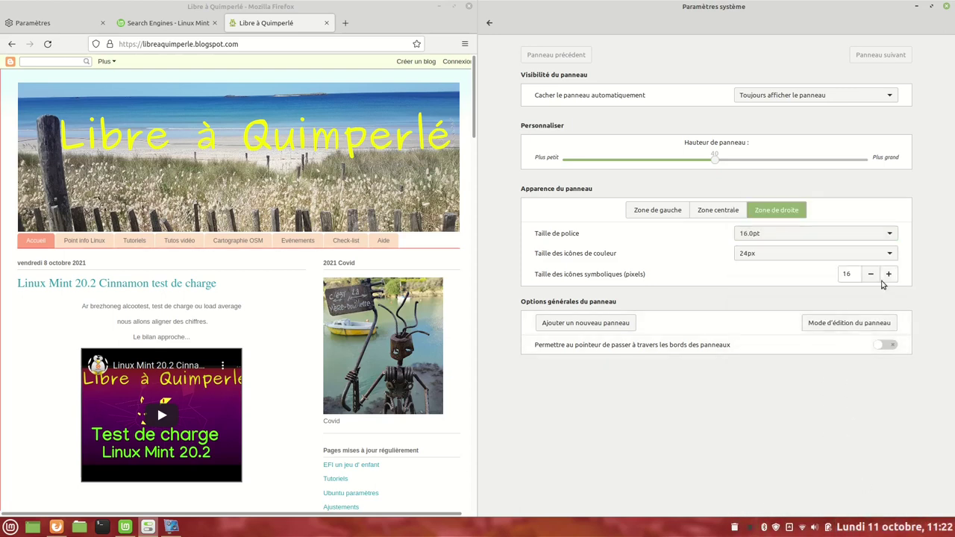
{"action": "left_click", "coordinate": [888, 237]}
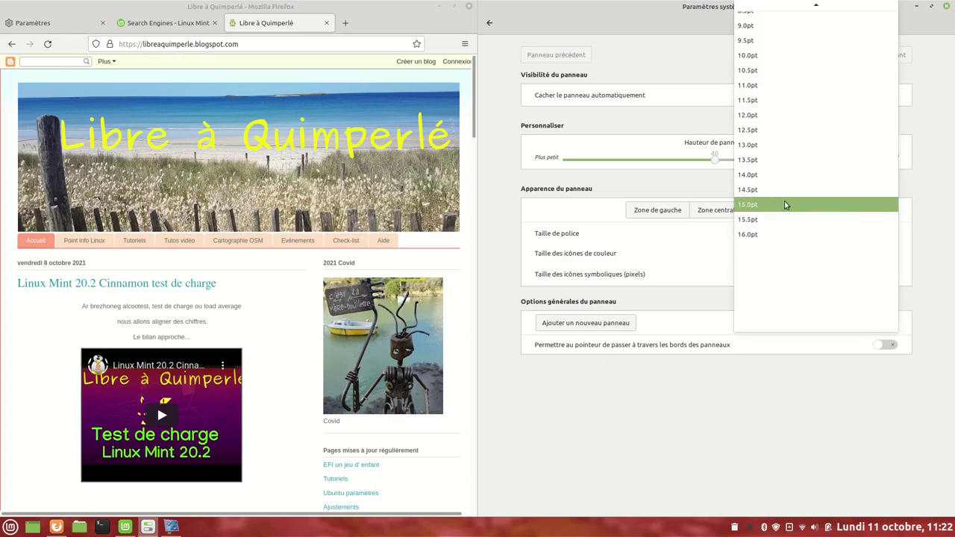
{"action": "left_click", "coordinate": [776, 234]}
{"action": "left_click", "coordinate": [890, 277]}
{"action": "left_click", "coordinate": [890, 277]}
{"action": "left_click", "coordinate": [890, 277]}
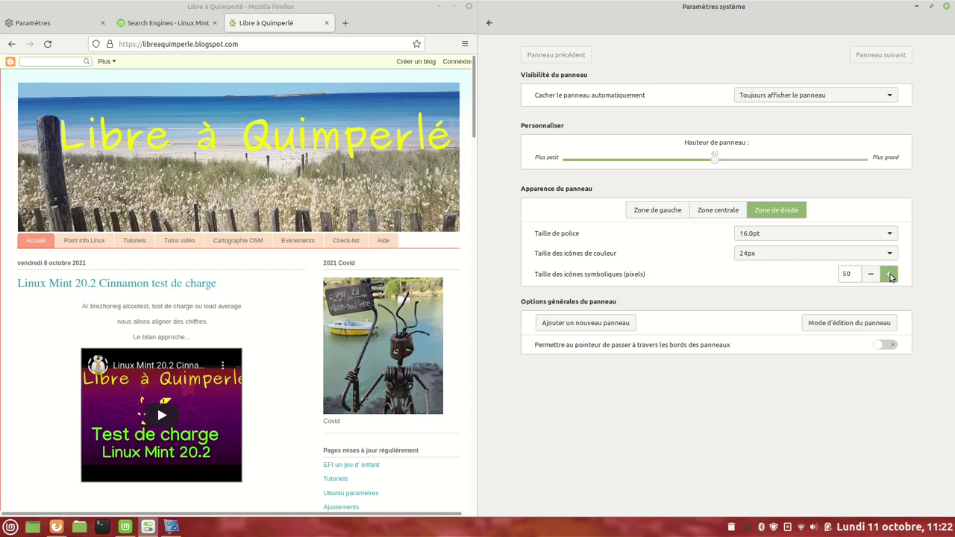
{"action": "left_click", "coordinate": [869, 277]}
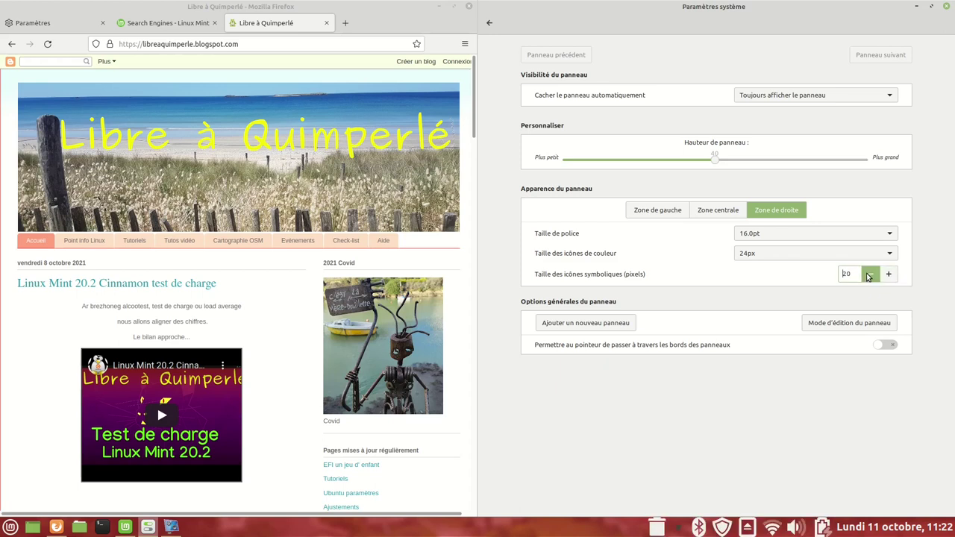
{"action": "left_click_drag", "start_coordinate": [869, 277], "coordinate": [869, 277]}
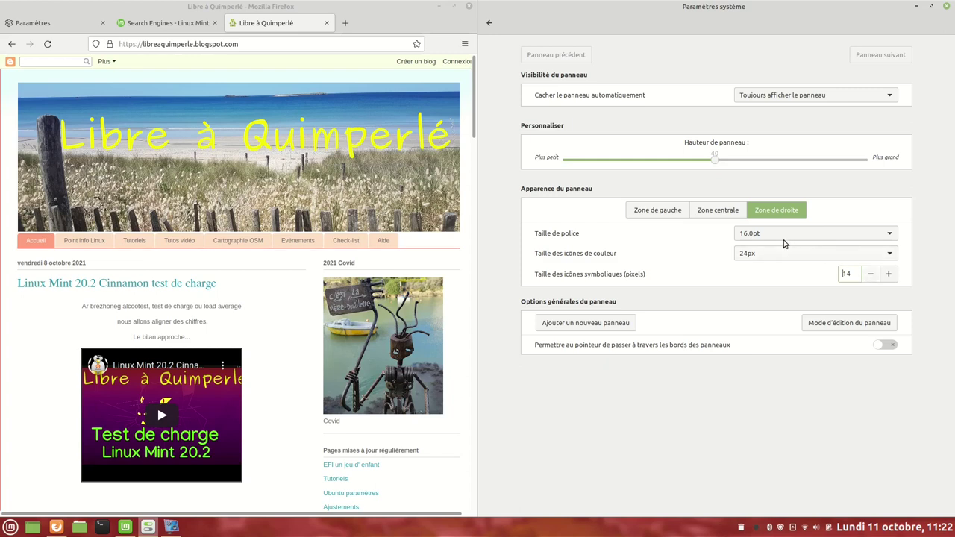
{"action": "left_click", "coordinate": [885, 240]}
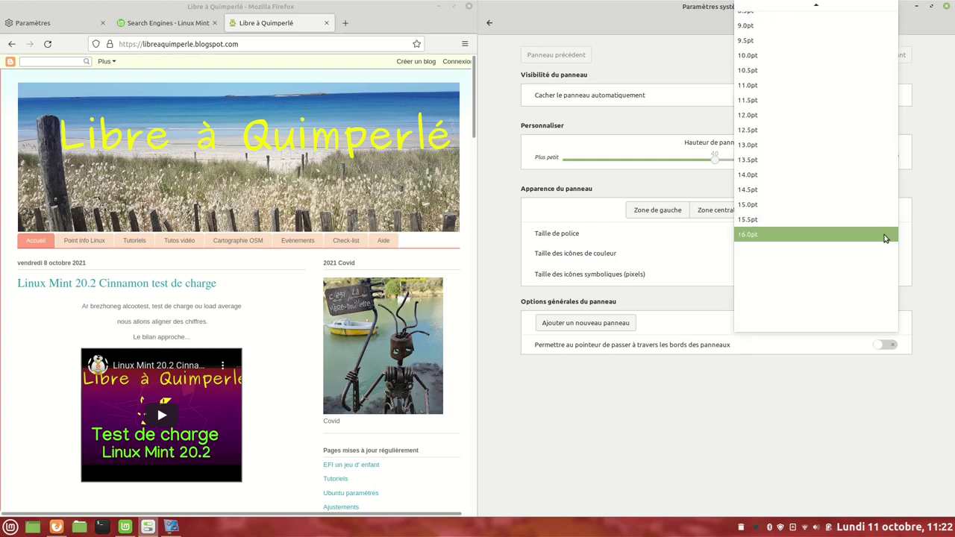
{"action": "scroll", "coordinate": [836, 194], "scroll_direction": "up", "scroll_amount": 2}
{"action": "scroll", "coordinate": [820, 171], "scroll_direction": "up", "scroll_amount": 2}
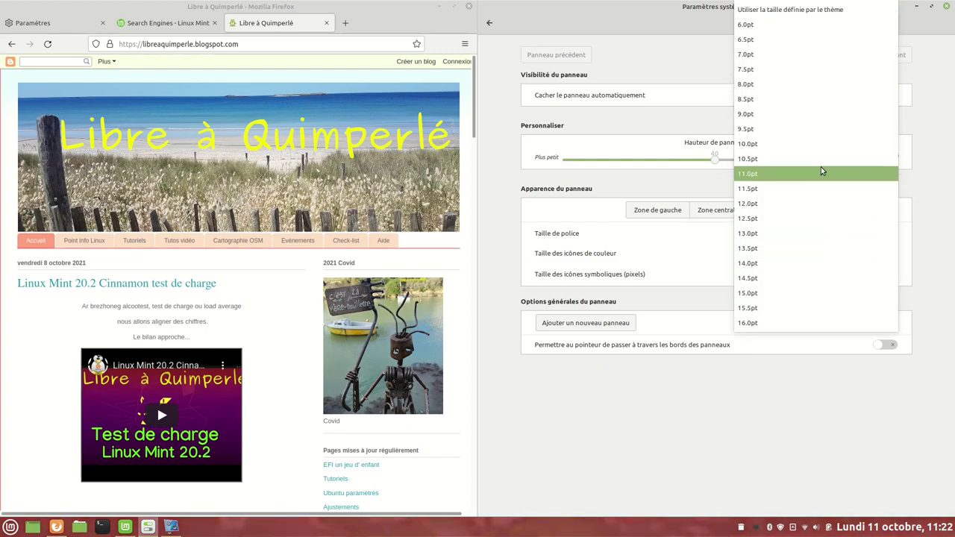
{"action": "left_click", "coordinate": [813, 11]}
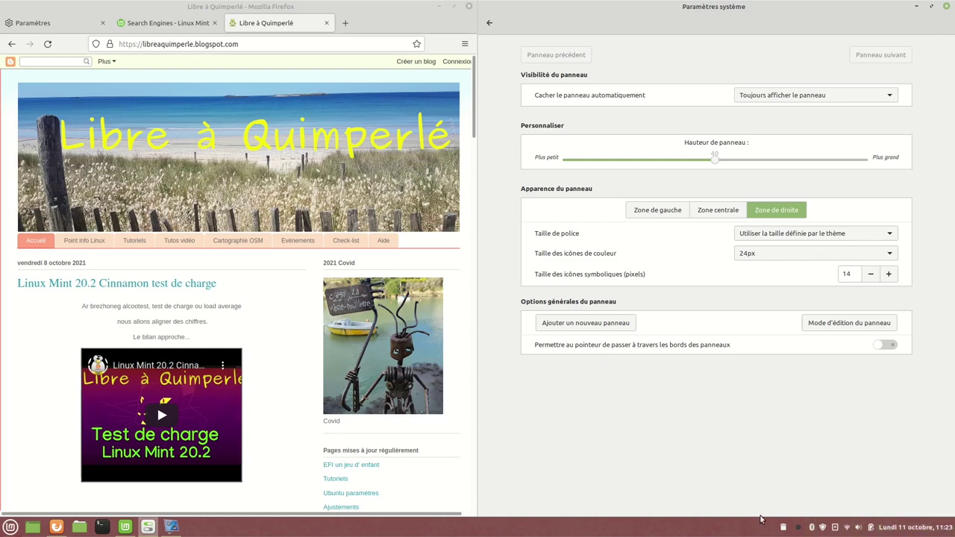
Make the panel taller and set it to 'Toujours afficher le panneau' instead of auto-hiding.
{"action": "left_click_drag", "start_coordinate": [714, 163], "coordinate": [737, 158]}
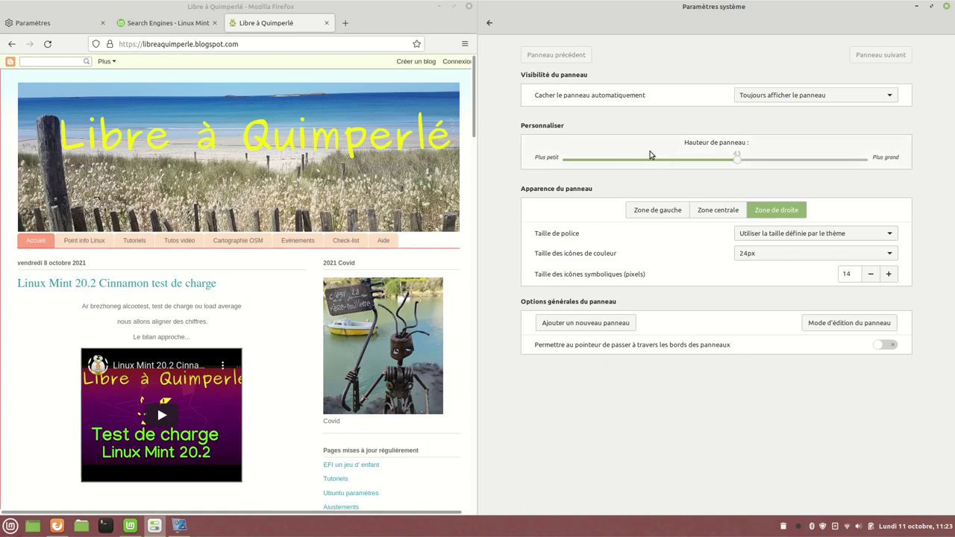
{"action": "left_click", "coordinate": [877, 101]}
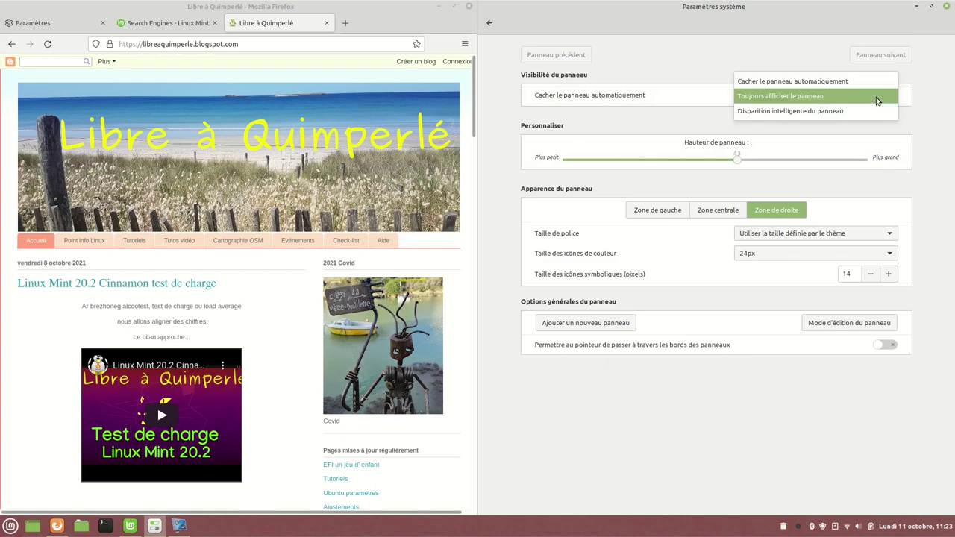
{"action": "left_click", "coordinate": [802, 82]}
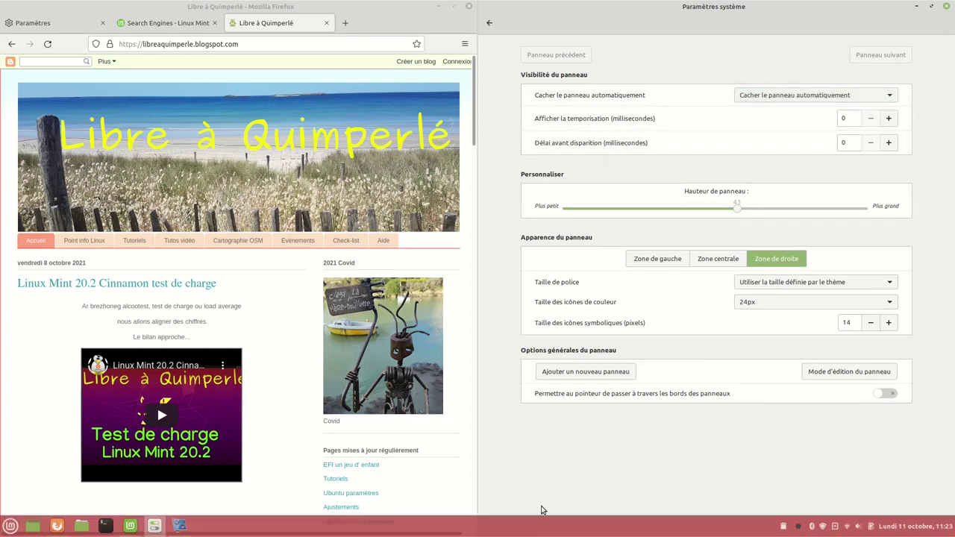
{"action": "left_click", "coordinate": [878, 96]}
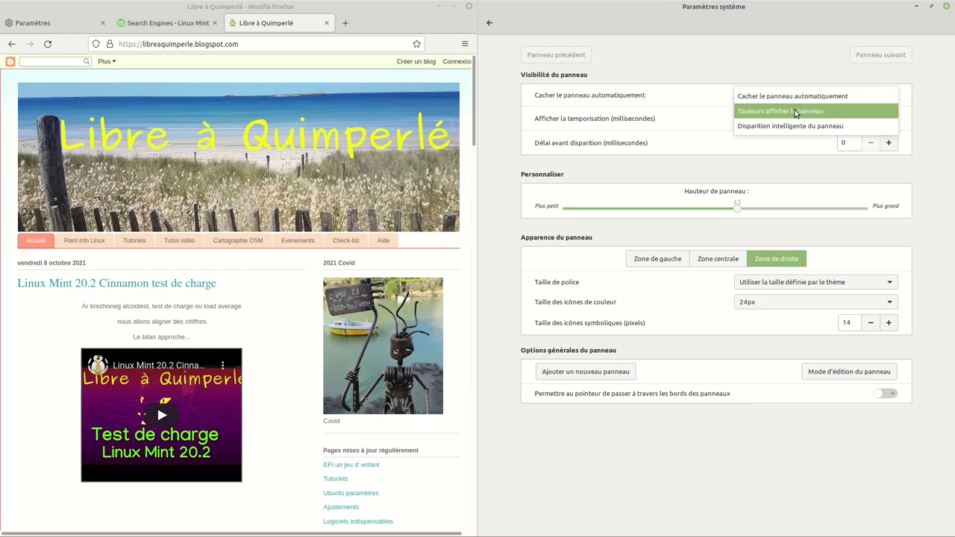
{"action": "left_click", "coordinate": [800, 112]}
{"action": "left_click", "coordinate": [490, 24]}
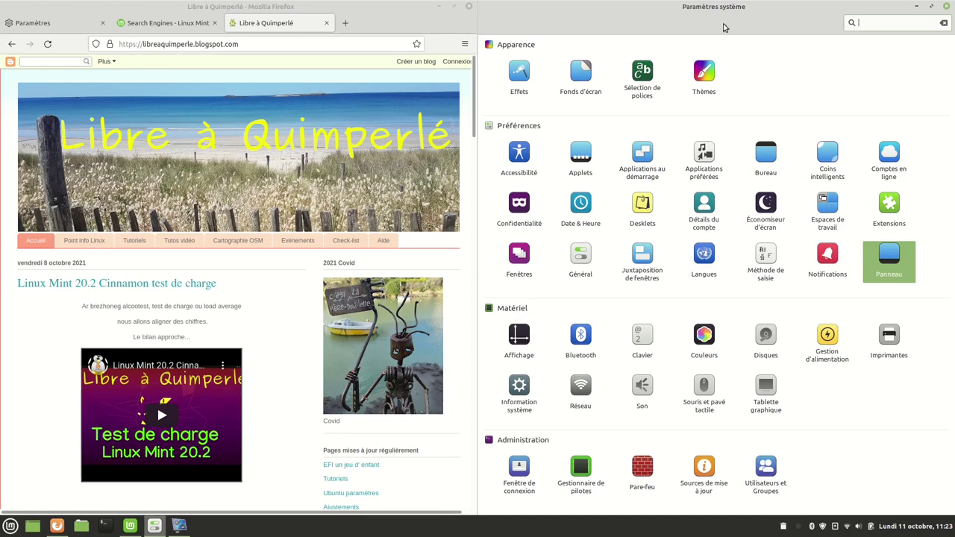
Minimize Firefox and Settings, move the panel to the top edge, then back to the bottom.
{"action": "left_click", "coordinate": [439, 7]}
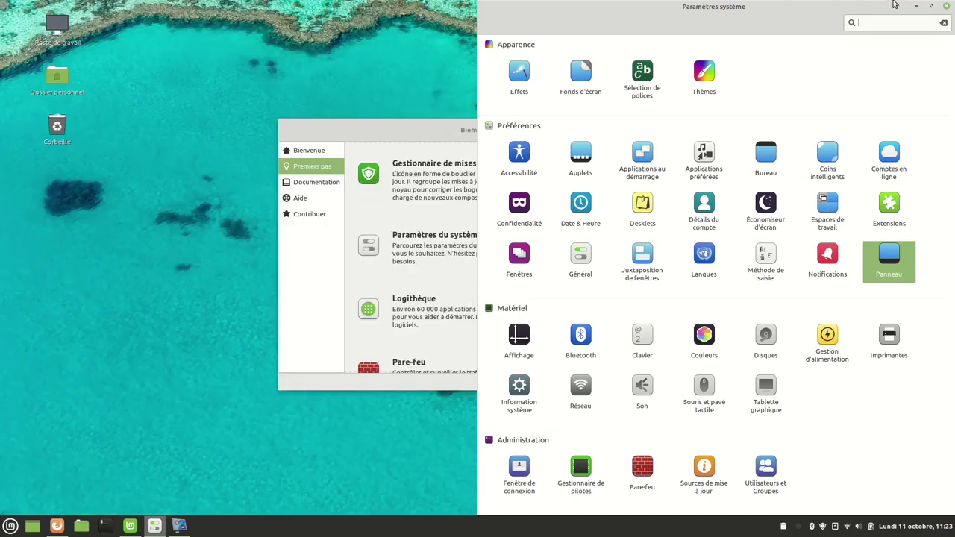
{"action": "left_click", "coordinate": [917, 6]}
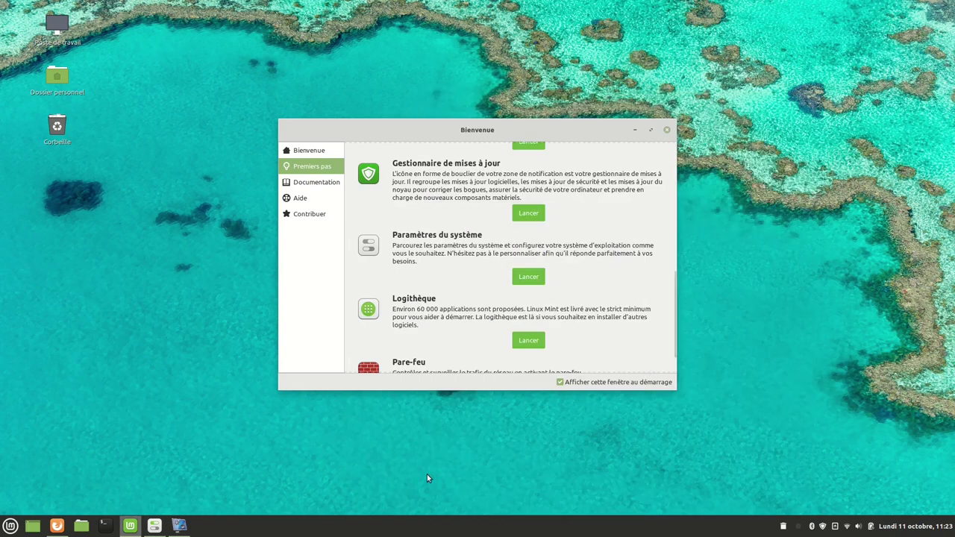
{"action": "right_click", "coordinate": [417, 530]}
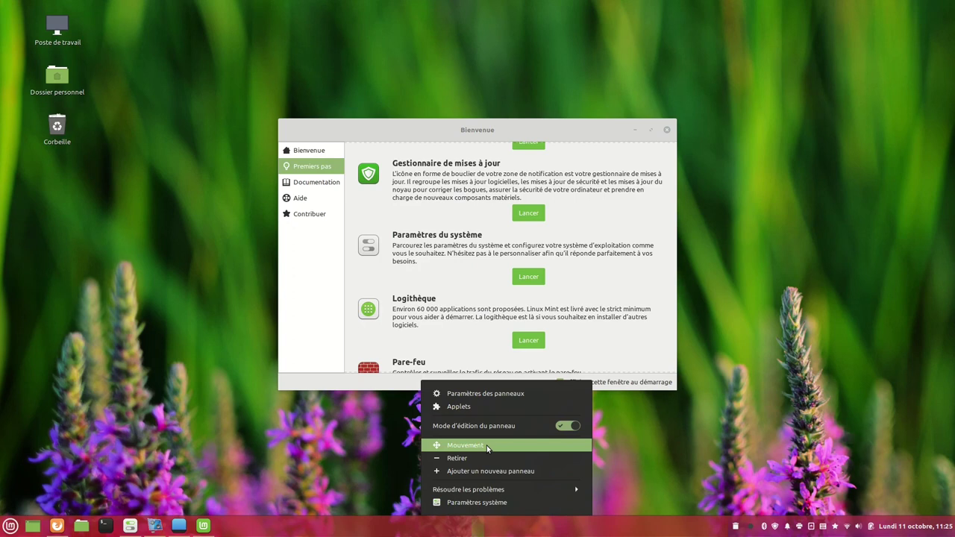
{"action": "left_click", "coordinate": [487, 445]}
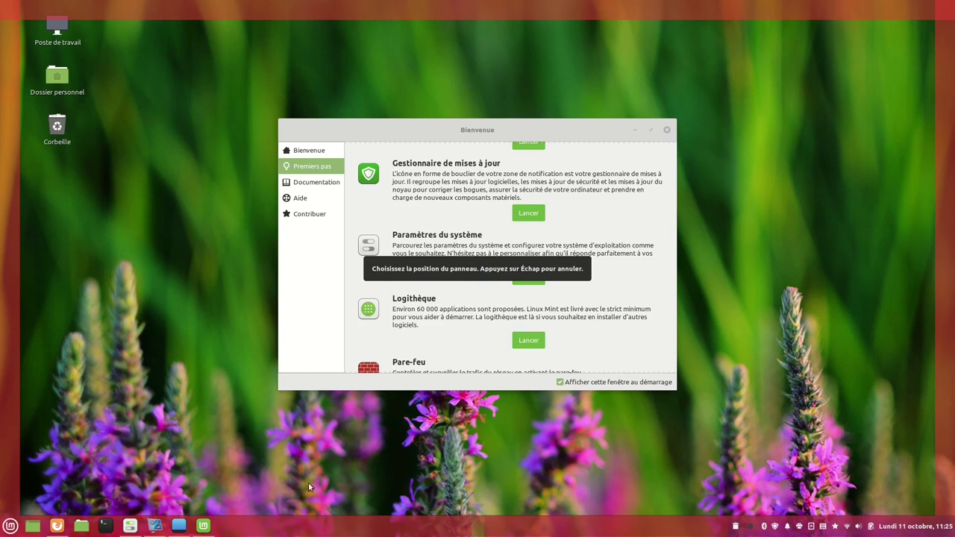
{"action": "left_click", "coordinate": [248, 8]}
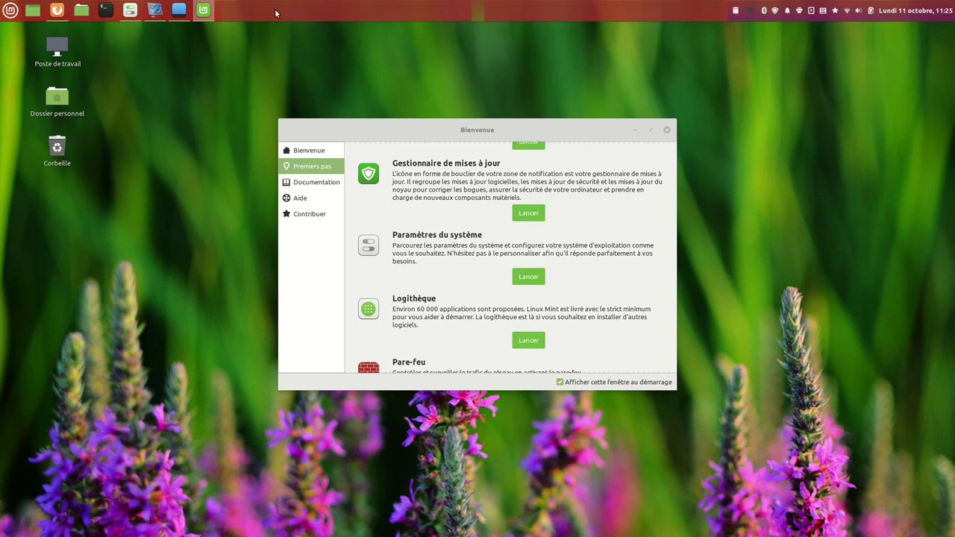
{"action": "right_click", "coordinate": [422, 6]}
{"action": "left_click", "coordinate": [389, 91]}
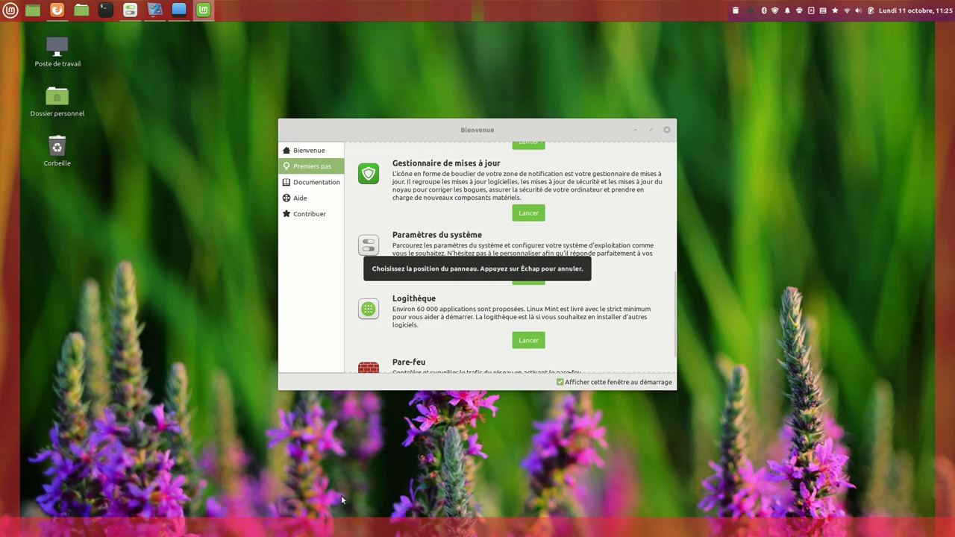
{"action": "left_click", "coordinate": [366, 525]}
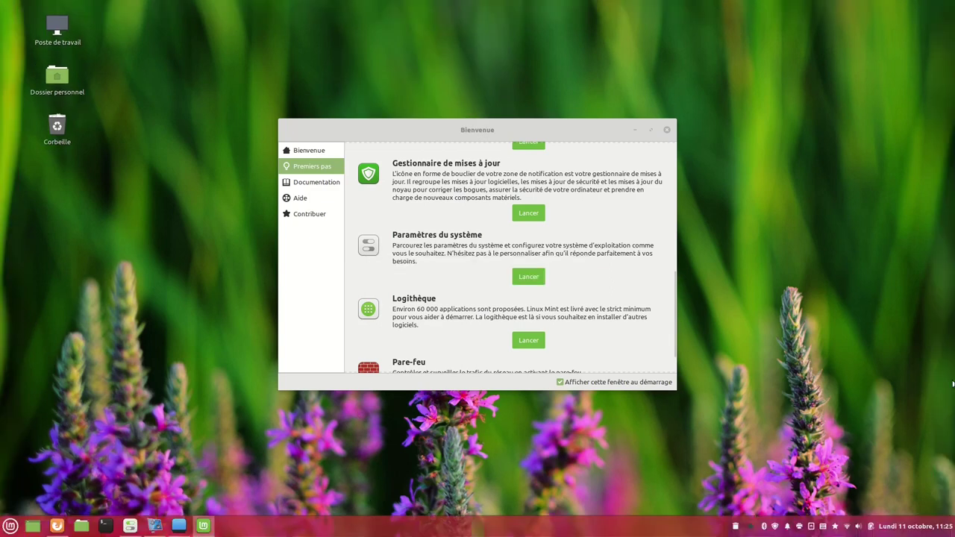
Move the panel to the left screen edge, then back to the bottom.
{"action": "right_click", "coordinate": [527, 529]}
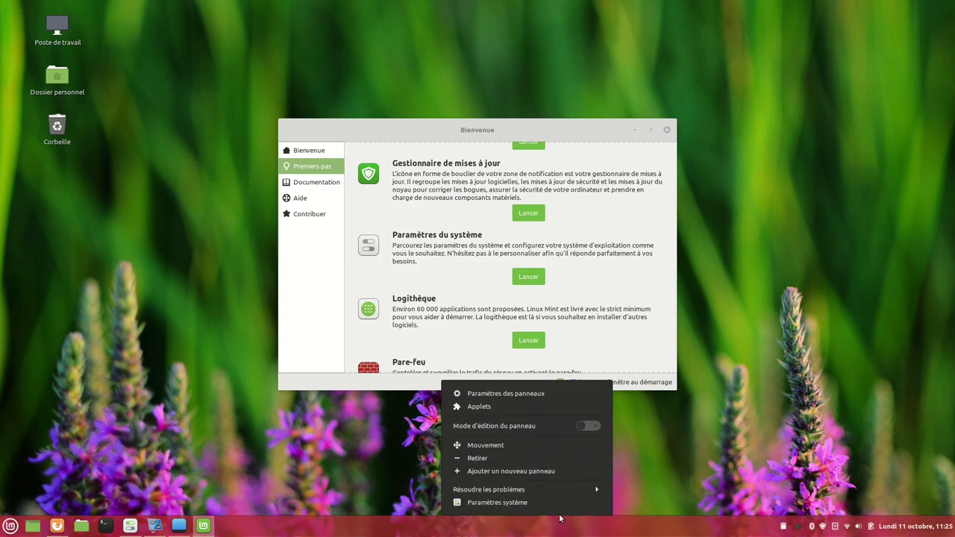
{"action": "left_click", "coordinate": [490, 446]}
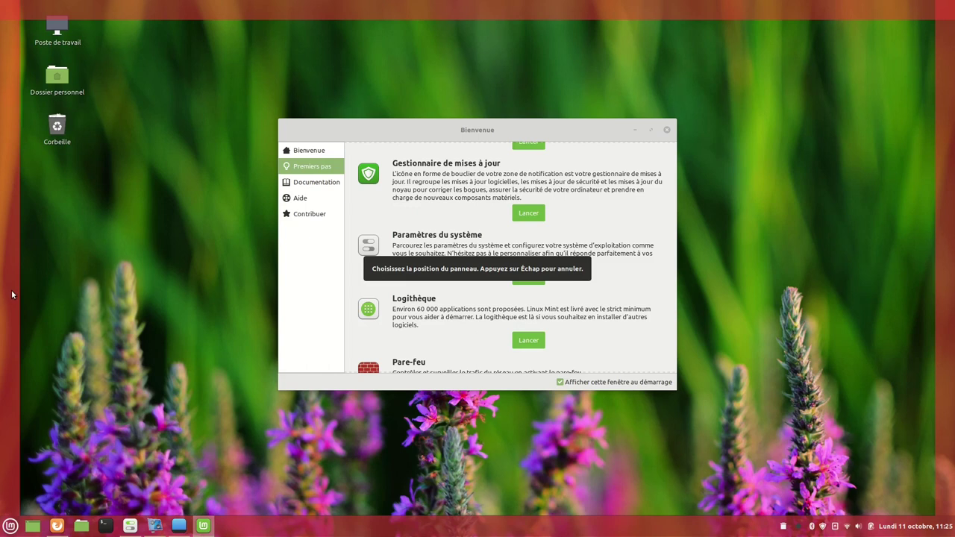
{"action": "left_click", "coordinate": [12, 295]}
{"action": "right_click", "coordinate": [4, 229]}
{"action": "left_click", "coordinate": [59, 291]}
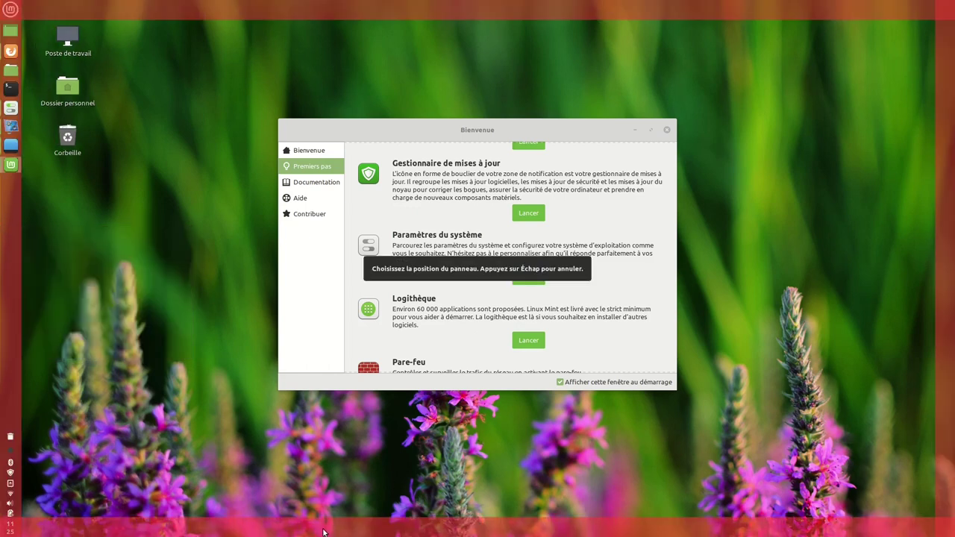
{"action": "left_click", "coordinate": [326, 533]}
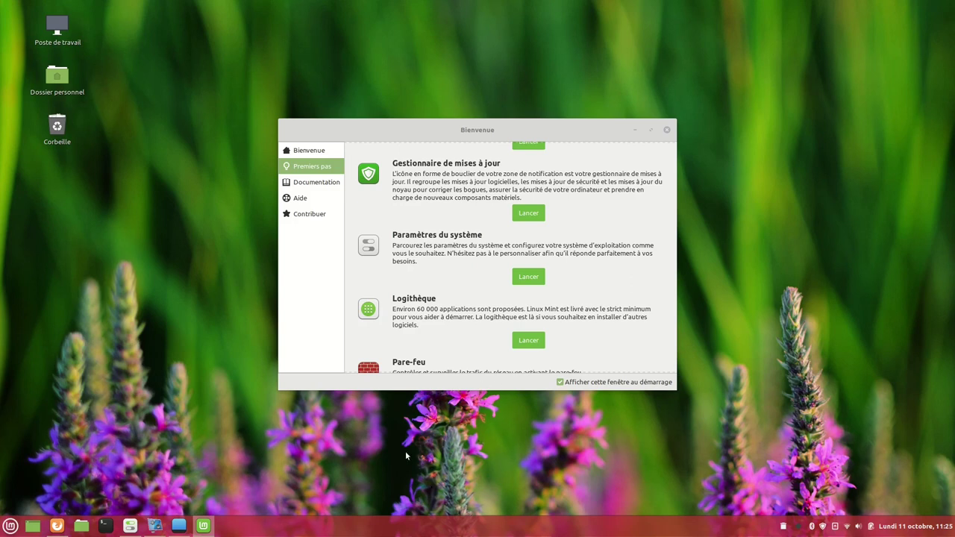
{"action": "left_click", "coordinate": [528, 277]}
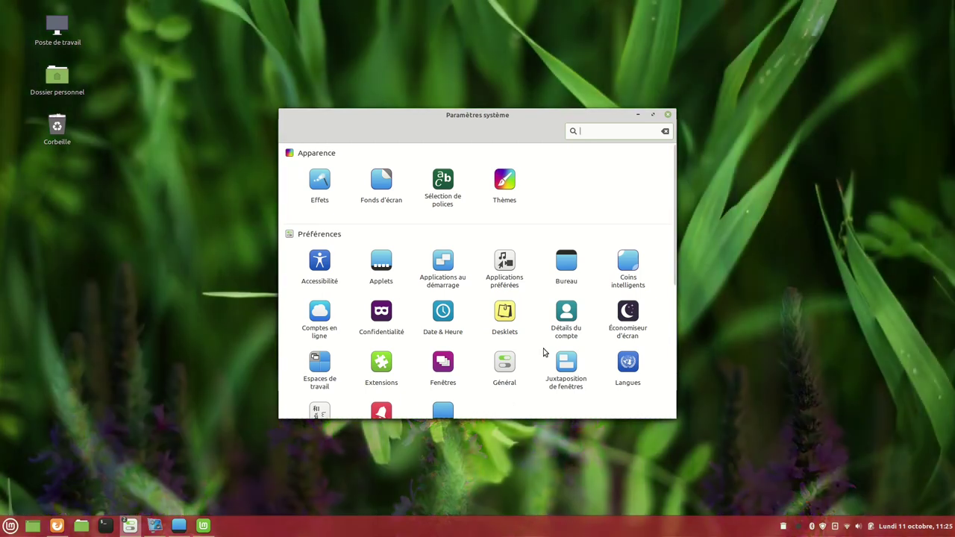
{"action": "left_click", "coordinate": [652, 114]}
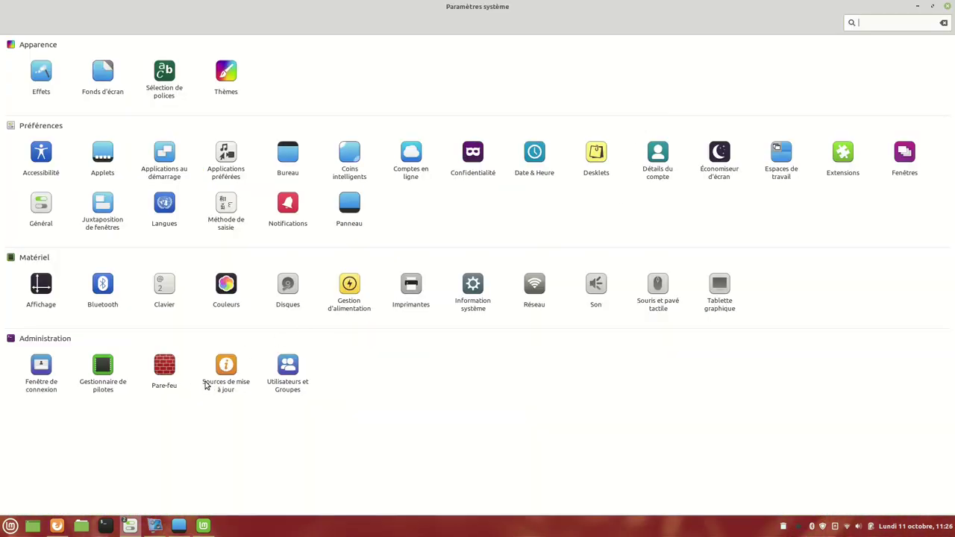
{"action": "left_click", "coordinate": [356, 202]}
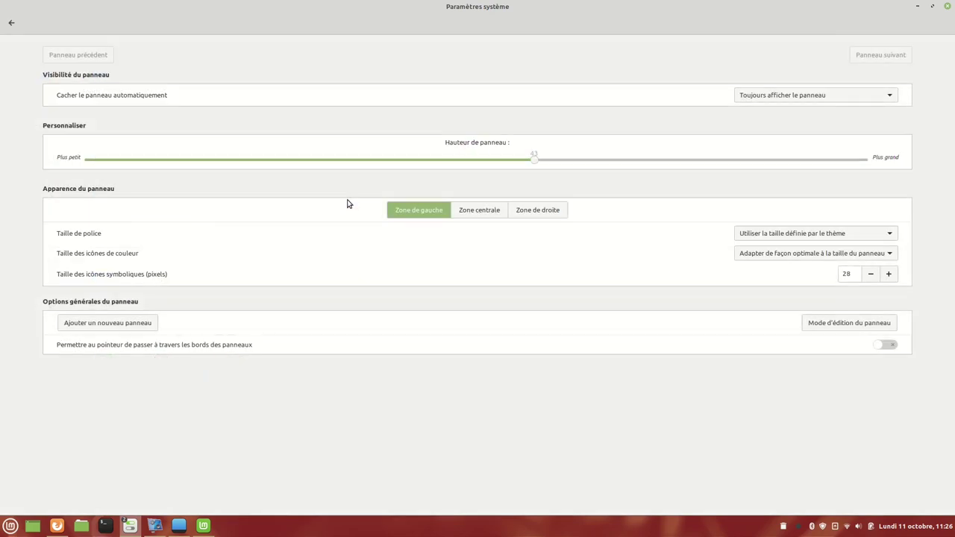
{"action": "left_click", "coordinate": [851, 325]}
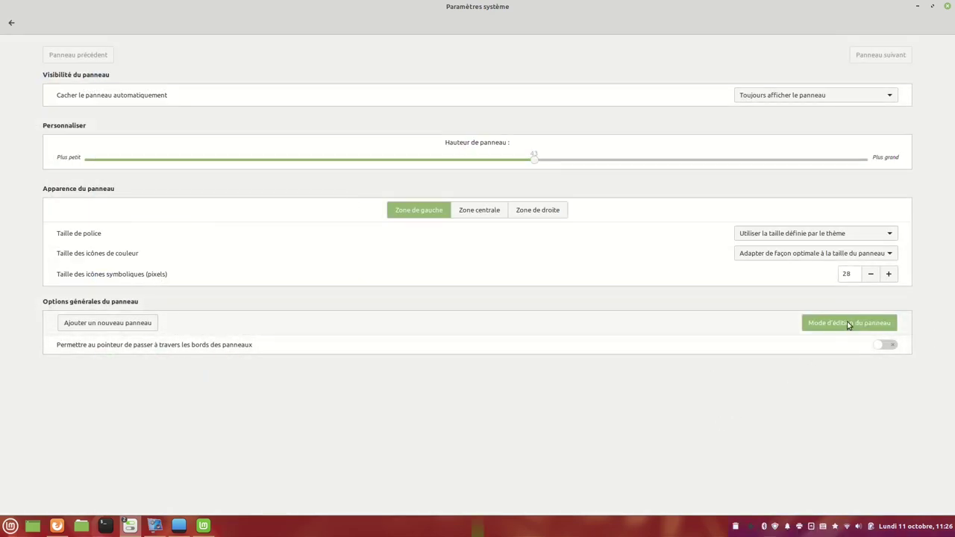
{"action": "left_click", "coordinate": [848, 325]}
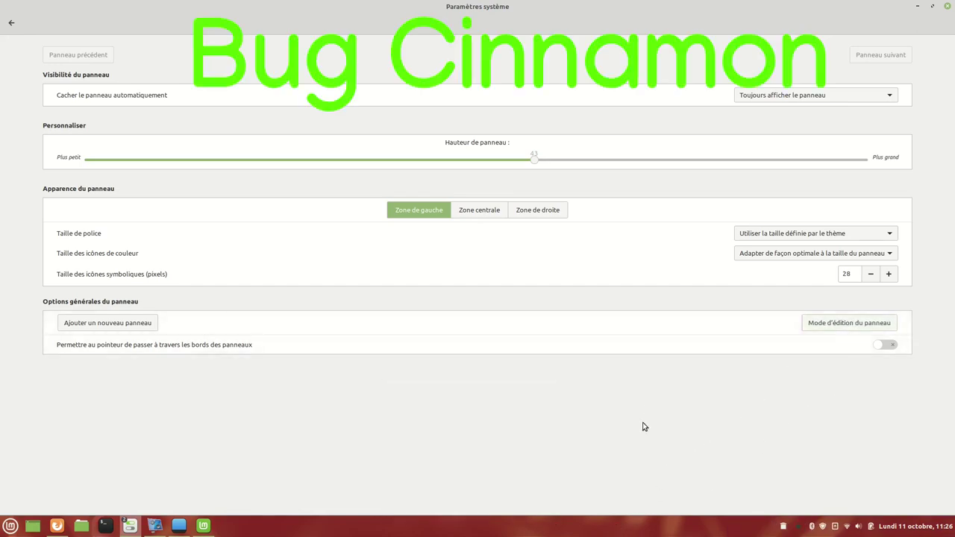
{"action": "left_click", "coordinate": [917, 6]}
{"action": "left_click", "coordinate": [272, 501]}
Expand and collapse the panel's troubleshooting options, then bring up and minimize vokoscreenNG.
{"action": "right_click", "coordinate": [262, 529]}
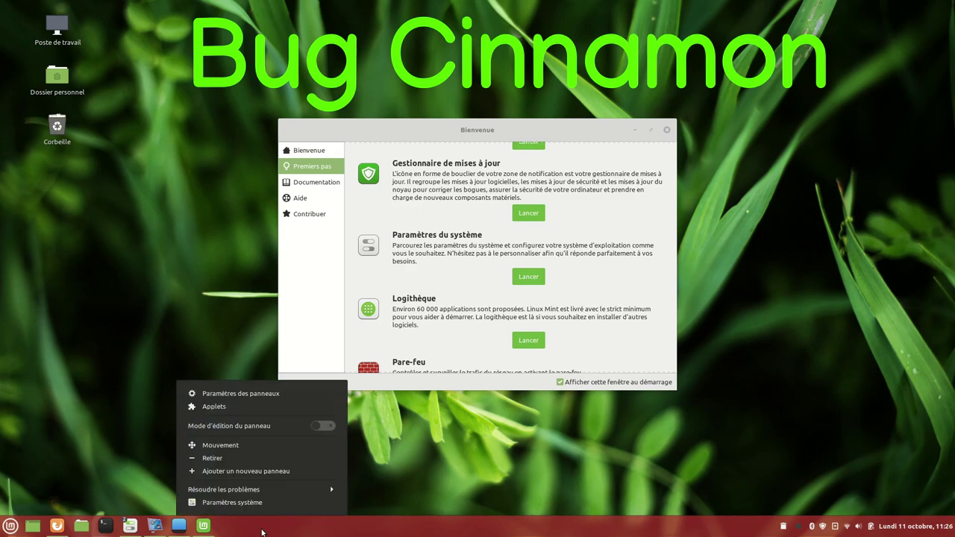
{"action": "left_click", "coordinate": [300, 488]}
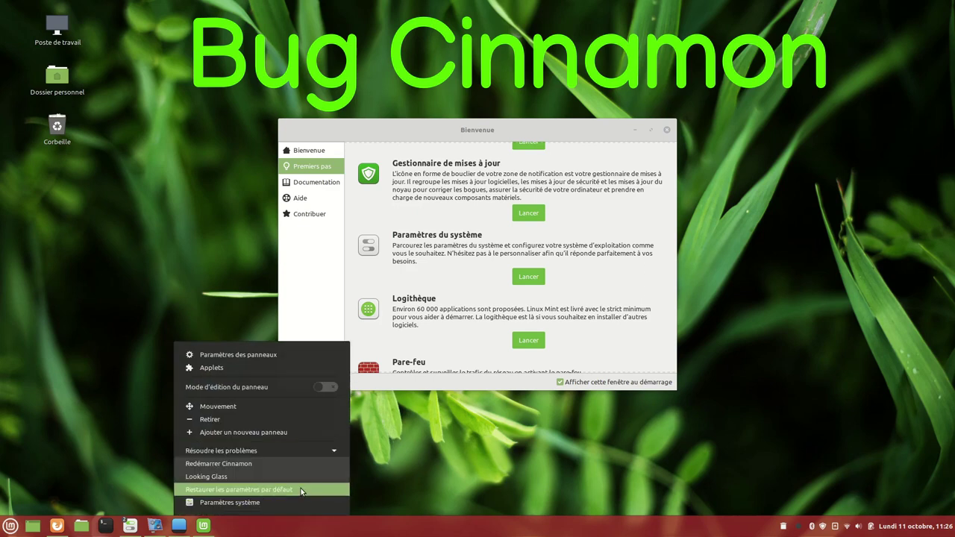
{"action": "left_click", "coordinate": [239, 469]}
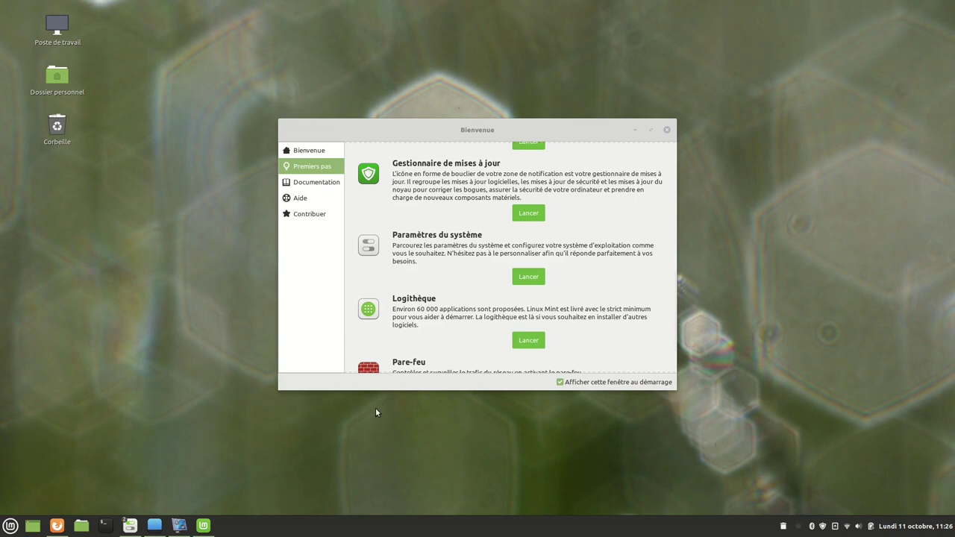
{"action": "right_click", "coordinate": [516, 532]}
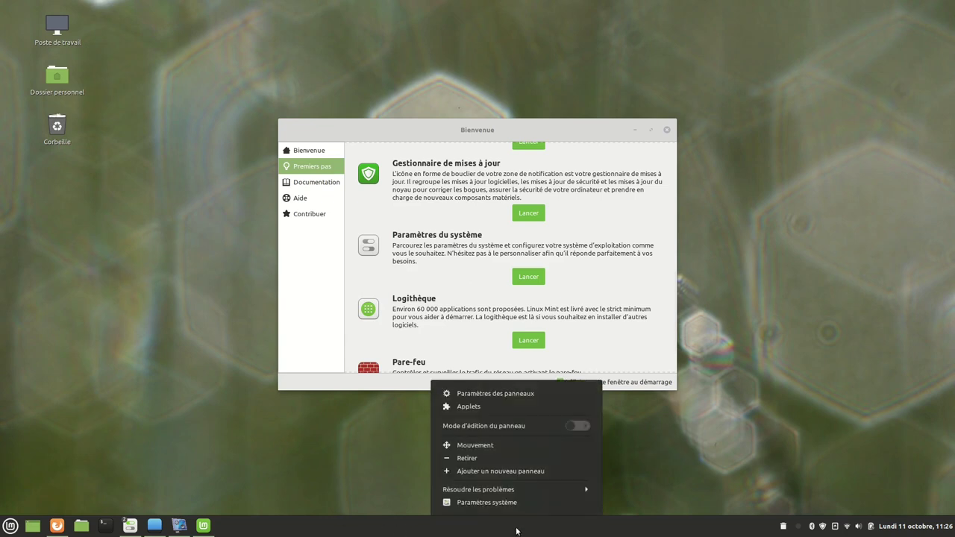
{"action": "mouse_move", "coordinate": [183, 532]}
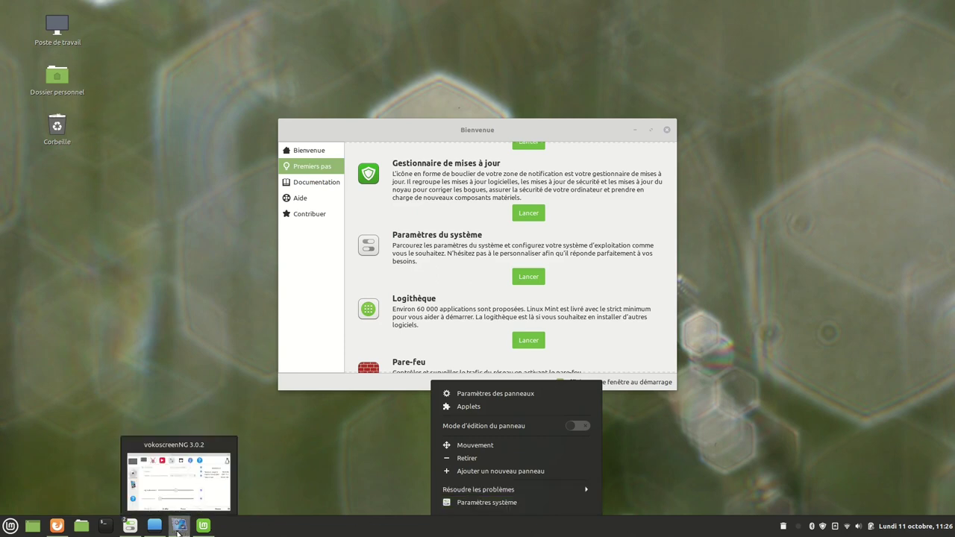
{"action": "left_click", "coordinate": [178, 532]}
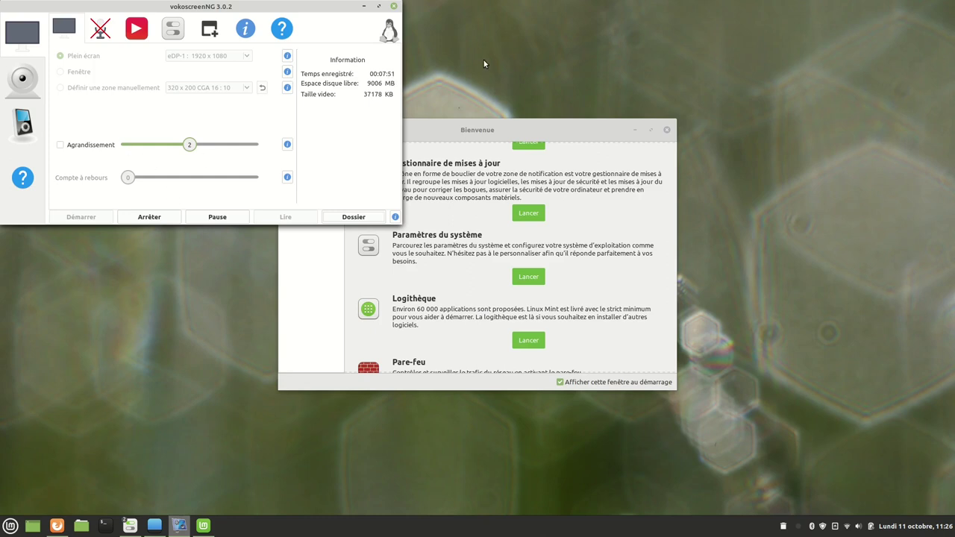
{"action": "left_click", "coordinate": [365, 7]}
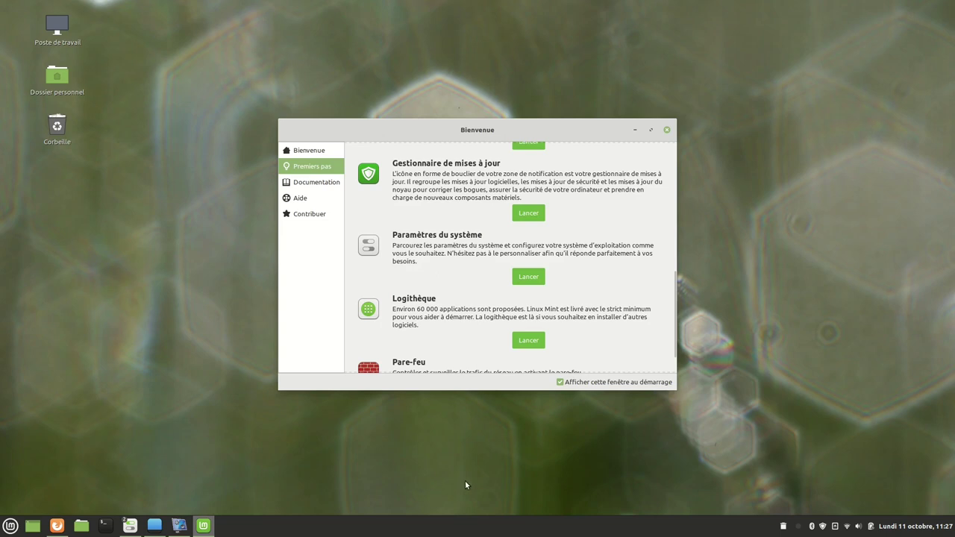
Launch Paramètres du système from the Bienvenue window.
{"action": "right_click", "coordinate": [506, 532]}
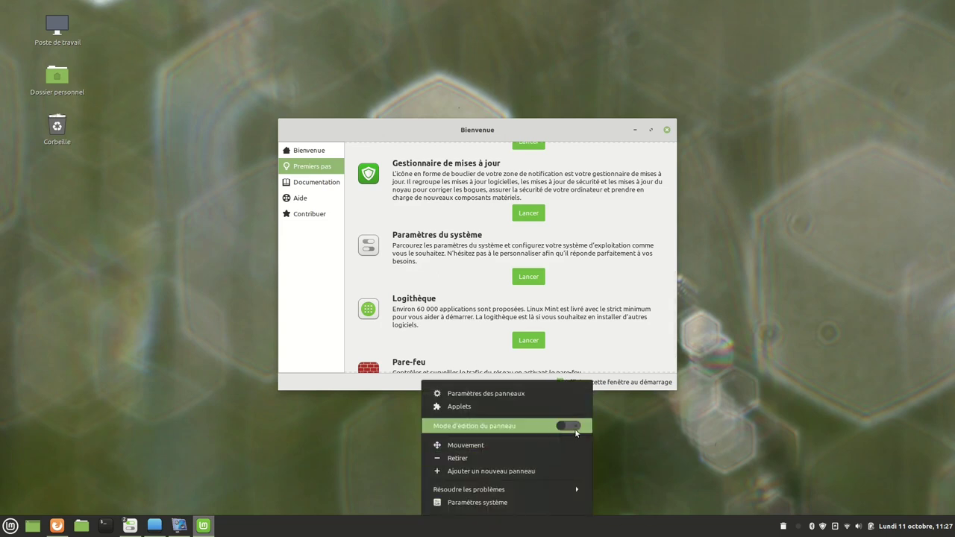
{"action": "left_click", "coordinate": [459, 492]}
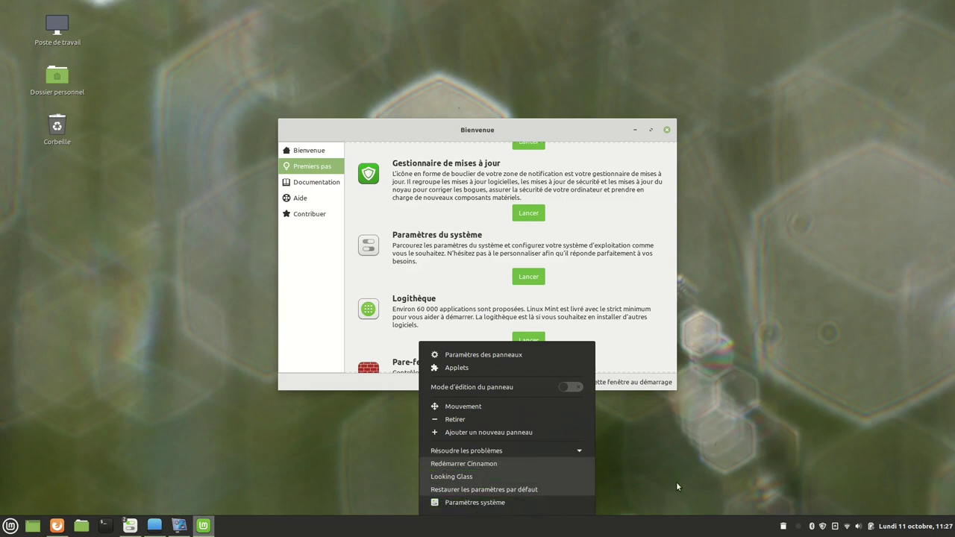
{"action": "left_click", "coordinate": [721, 452]}
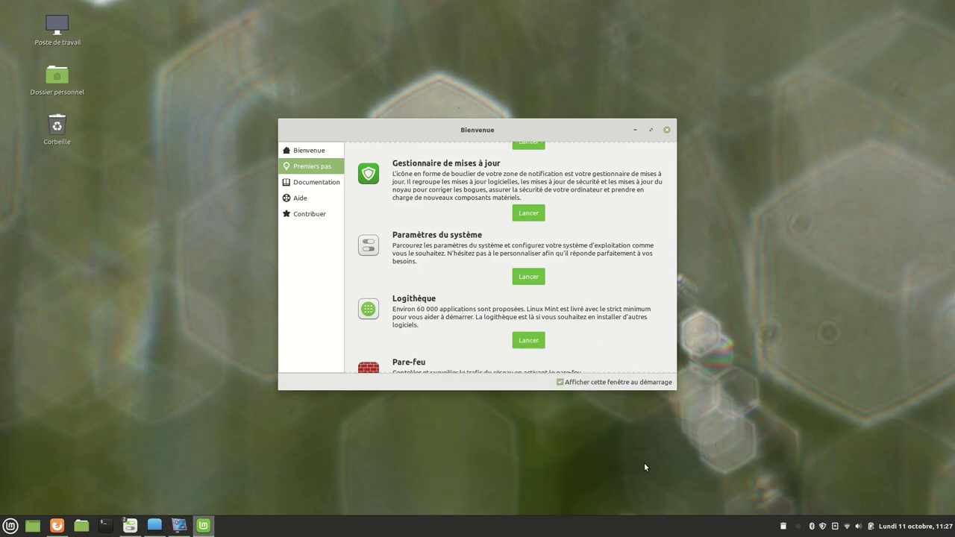
{"action": "left_click", "coordinate": [532, 278]}
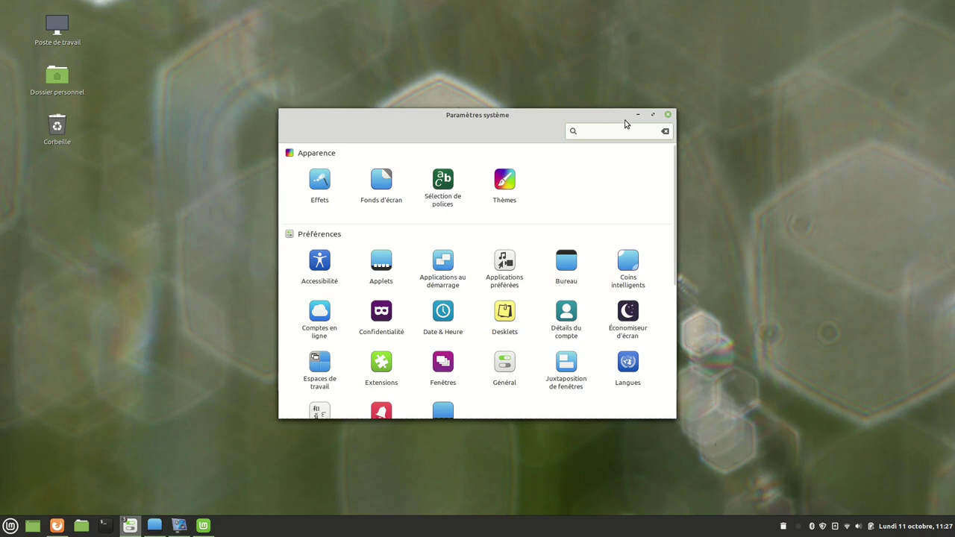
Maximize the settings window and inspect Partition 6 in the Disks tool before closing it.
{"action": "left_click", "coordinate": [653, 116]}
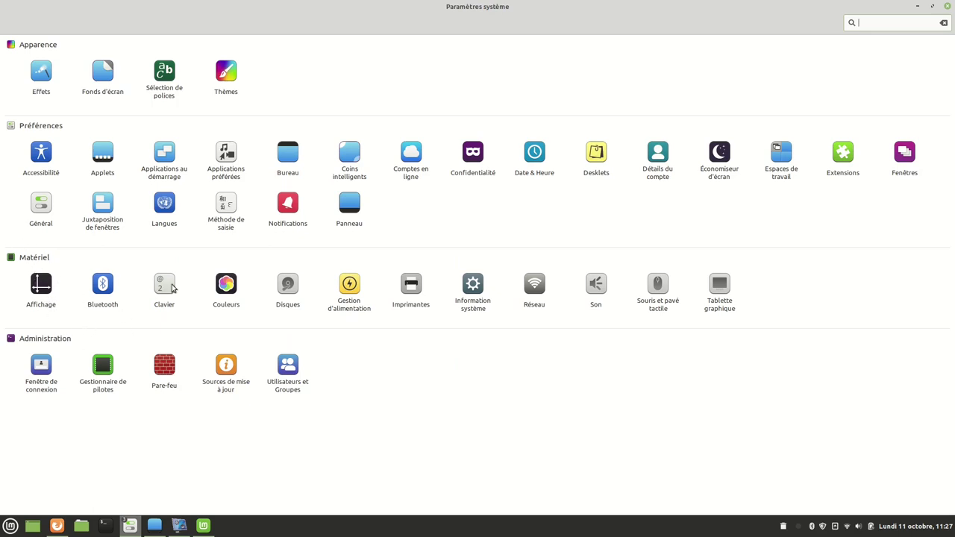
{"action": "left_click", "coordinate": [288, 291]}
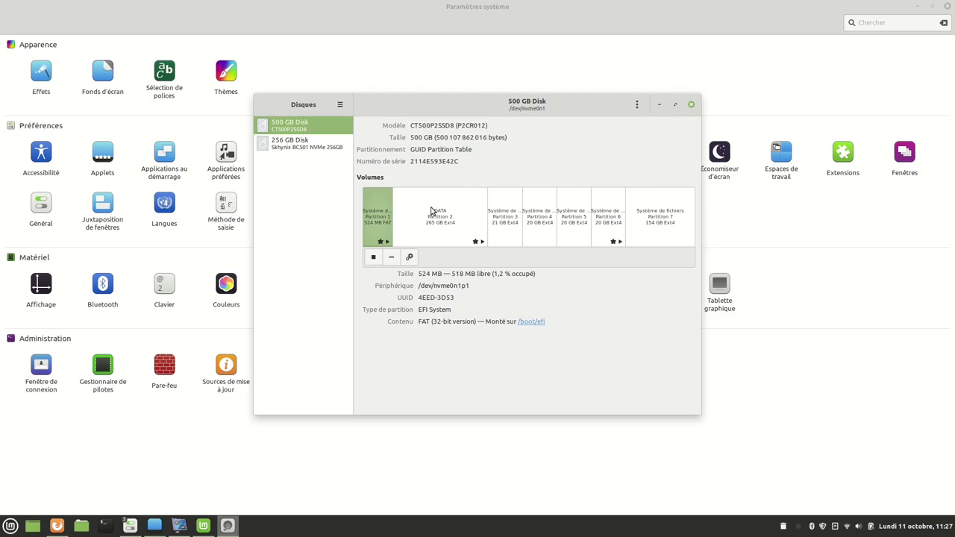
{"action": "left_click", "coordinate": [607, 217]}
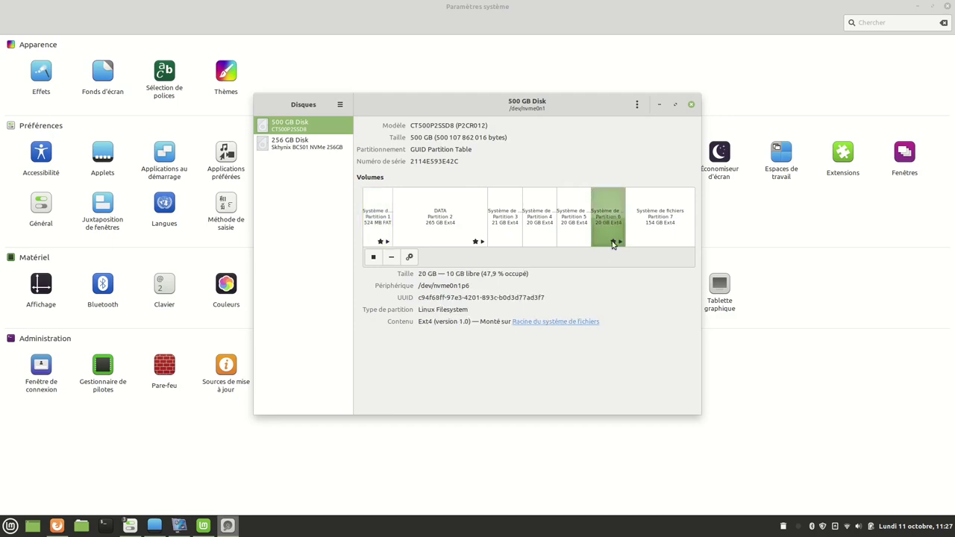
{"action": "key", "text": "ctrl+q"}
Review the Batteries and Luminosité pages of Gestion d'alimentation, then return to the overview.
{"action": "left_click", "coordinate": [347, 289]}
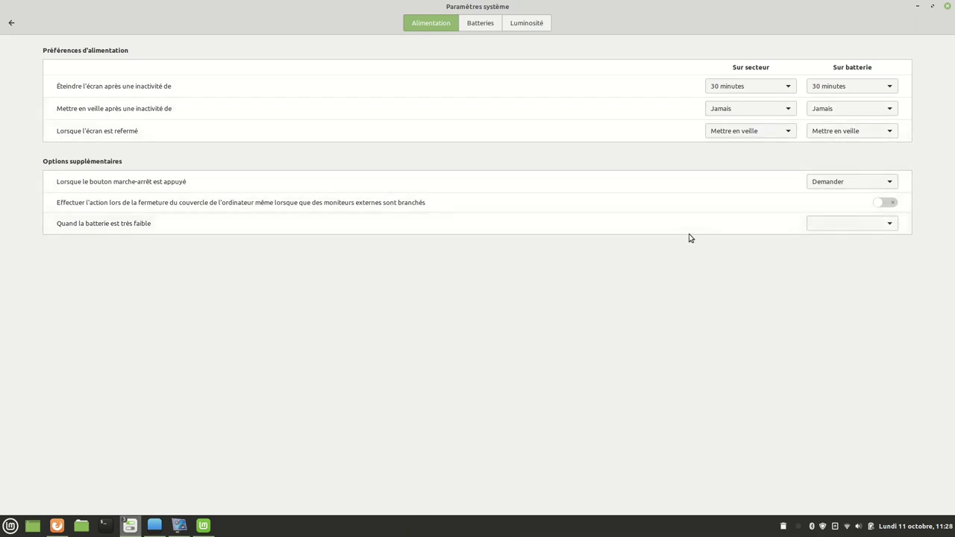
{"action": "left_click", "coordinate": [483, 26]}
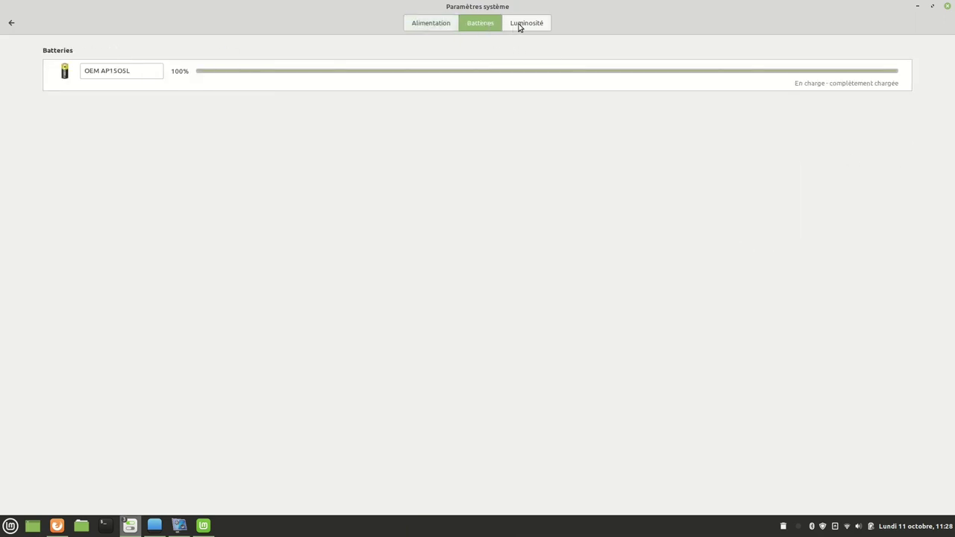
{"action": "left_click", "coordinate": [519, 26]}
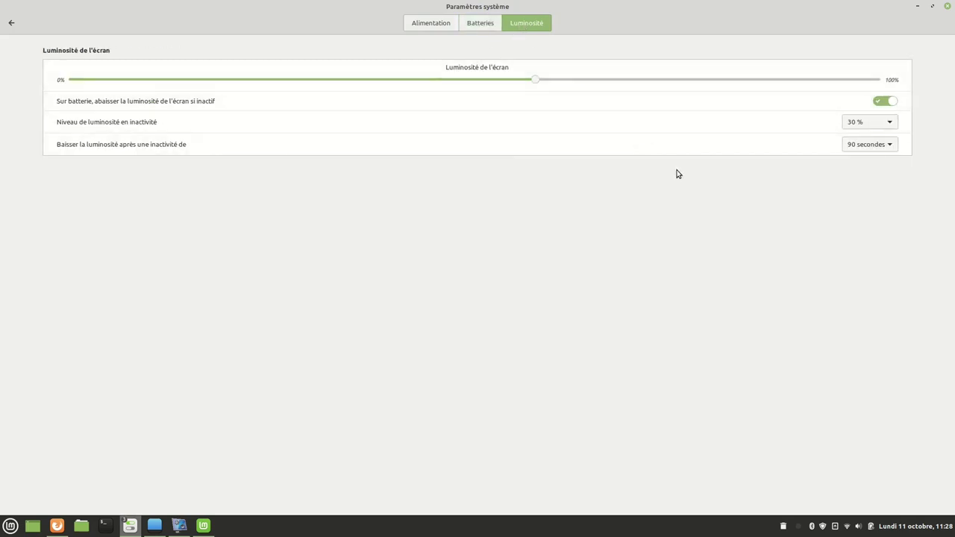
{"action": "left_click", "coordinate": [11, 27]}
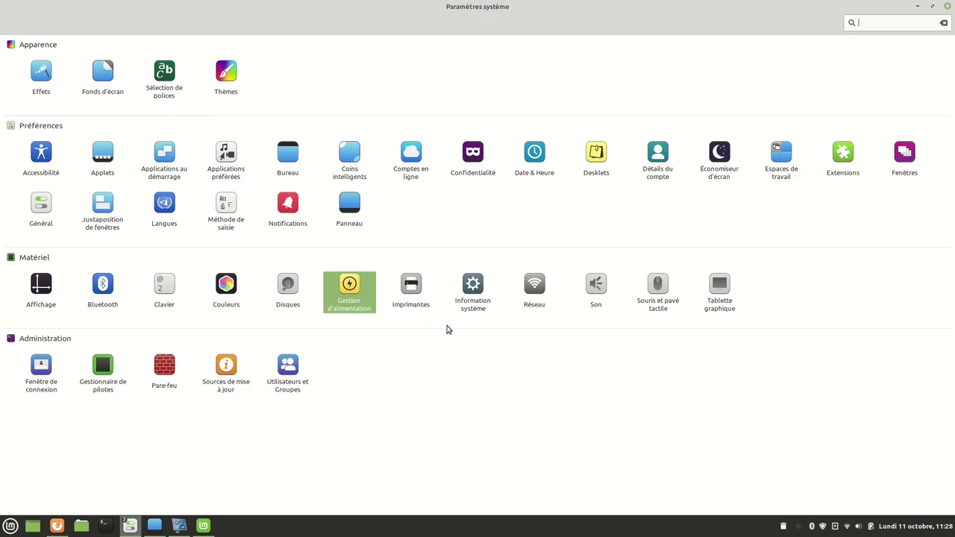
{"action": "left_click", "coordinate": [470, 291]}
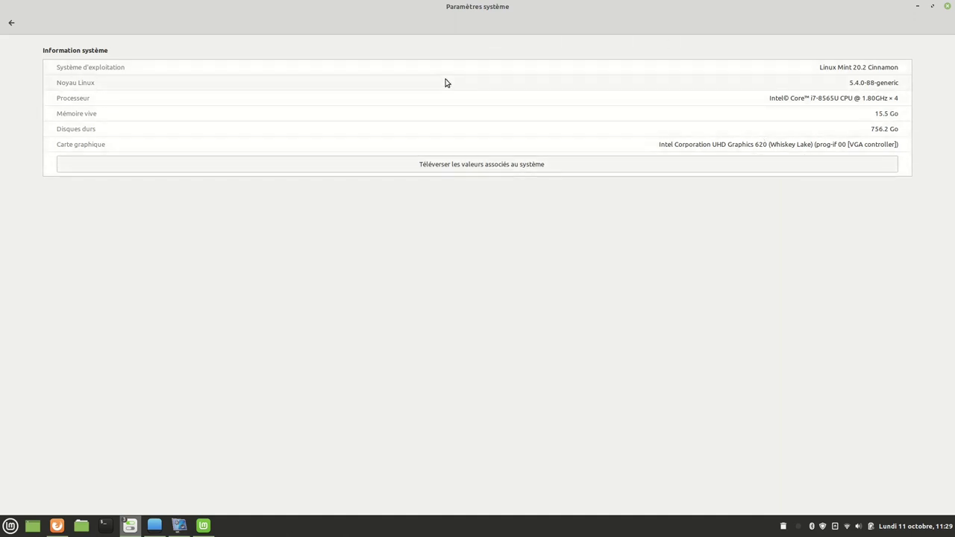
{"action": "left_click", "coordinate": [11, 23]}
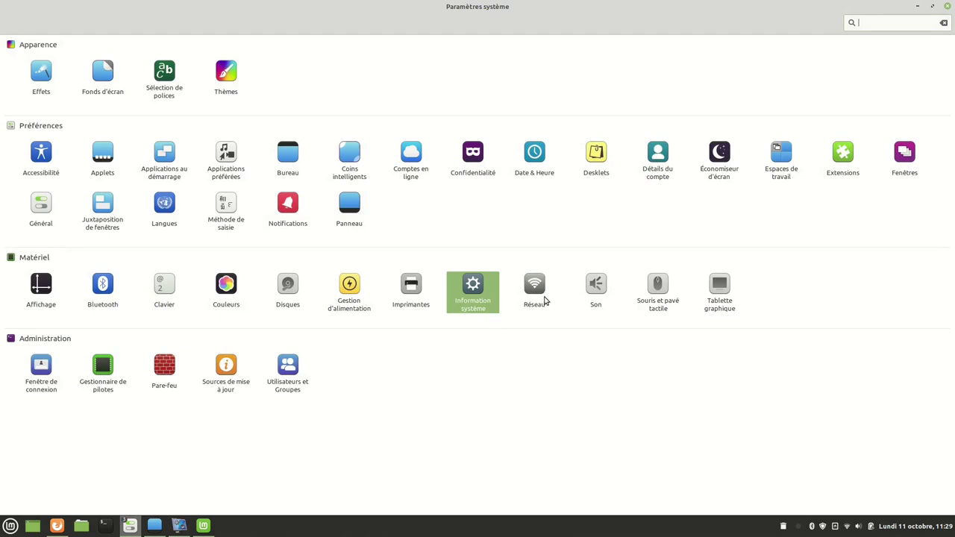
{"action": "left_click", "coordinate": [595, 287]}
{"action": "left_click", "coordinate": [138, 88]}
{"action": "left_click", "coordinate": [65, 87]}
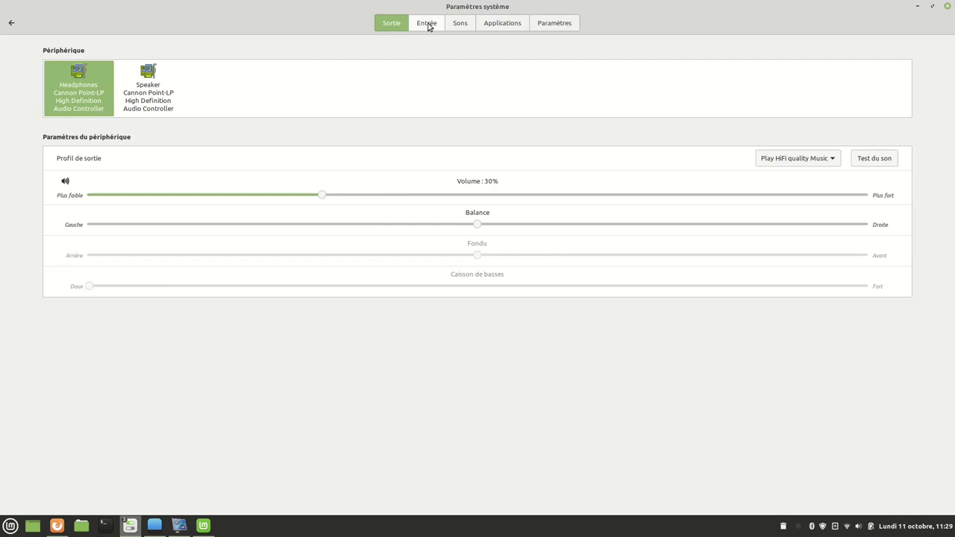
{"action": "left_click", "coordinate": [429, 27]}
{"action": "left_click", "coordinate": [460, 23]}
{"action": "left_click", "coordinate": [500, 23]}
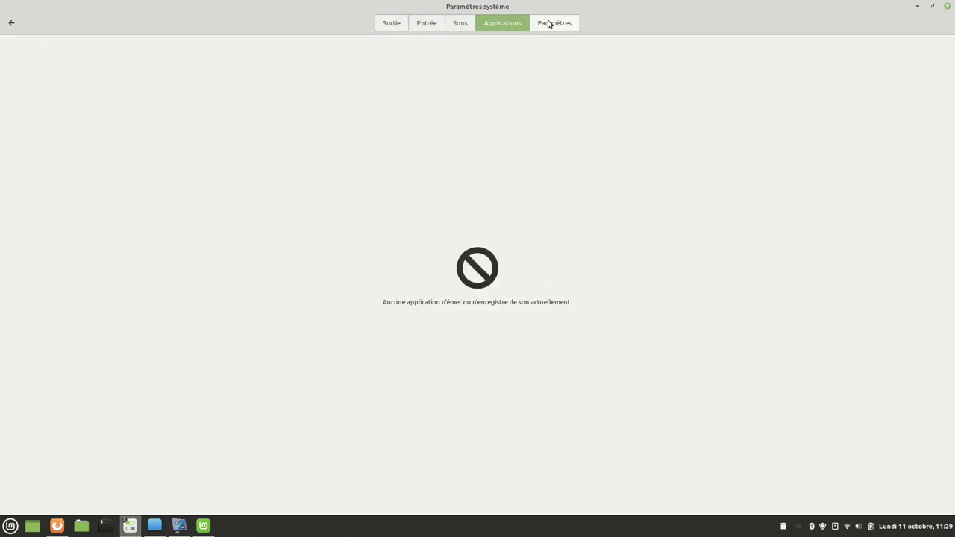
{"action": "left_click", "coordinate": [548, 23]}
{"action": "left_click", "coordinate": [391, 25]}
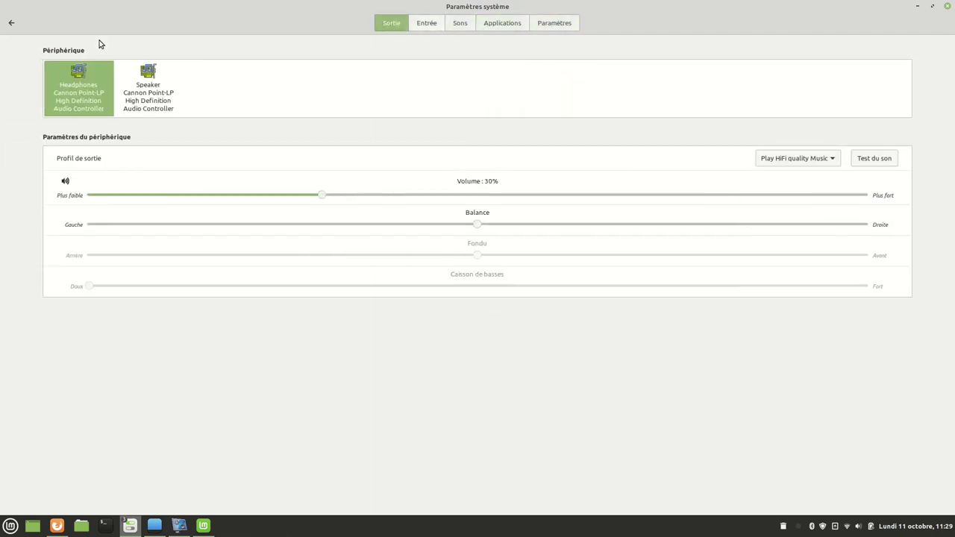
{"action": "left_click", "coordinate": [11, 22]}
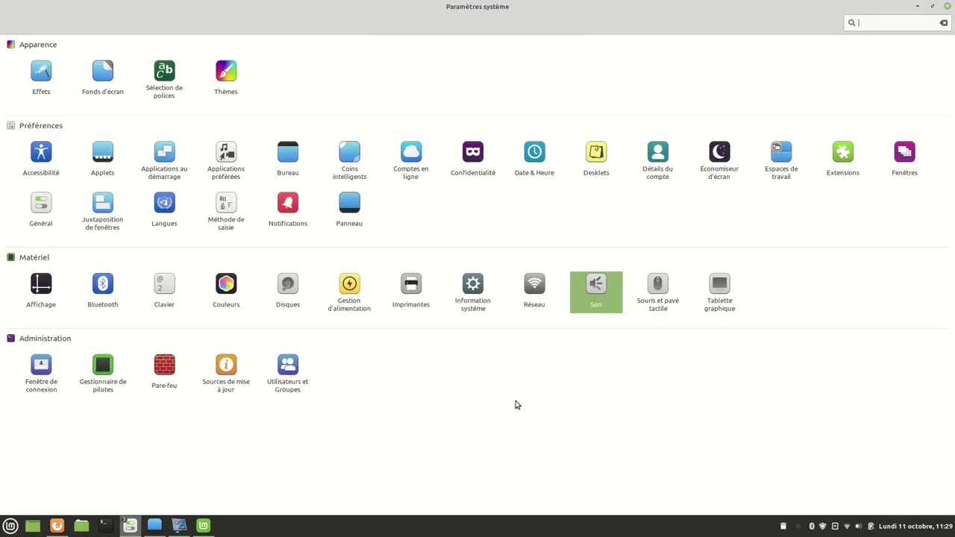
{"action": "left_click", "coordinate": [659, 297]}
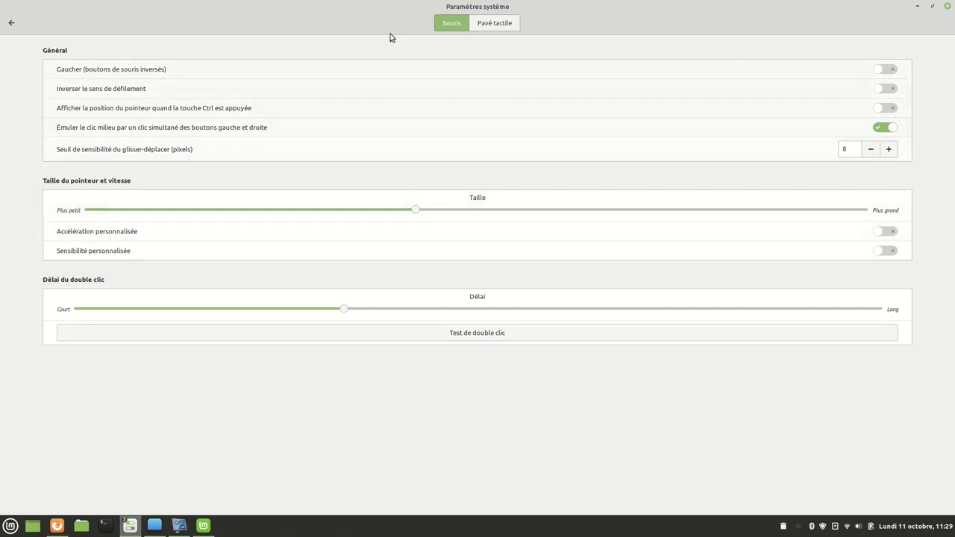
{"action": "left_click", "coordinate": [493, 25]}
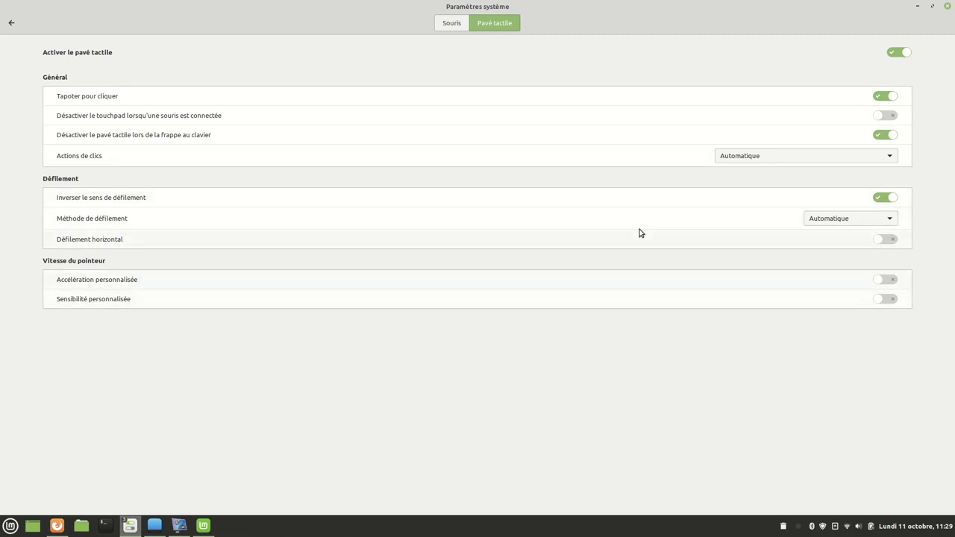
{"action": "left_click", "coordinate": [13, 24]}
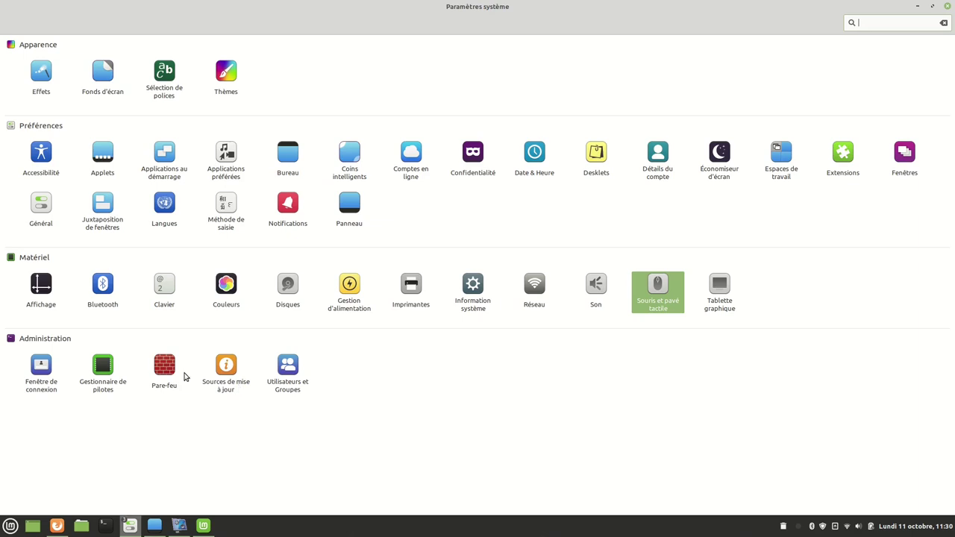
Authenticate, restore default mirrors packages.linuxmint.com and archive.ubuntu.com, apply, and close Sources de logiciels.
{"action": "left_click", "coordinate": [222, 366]}
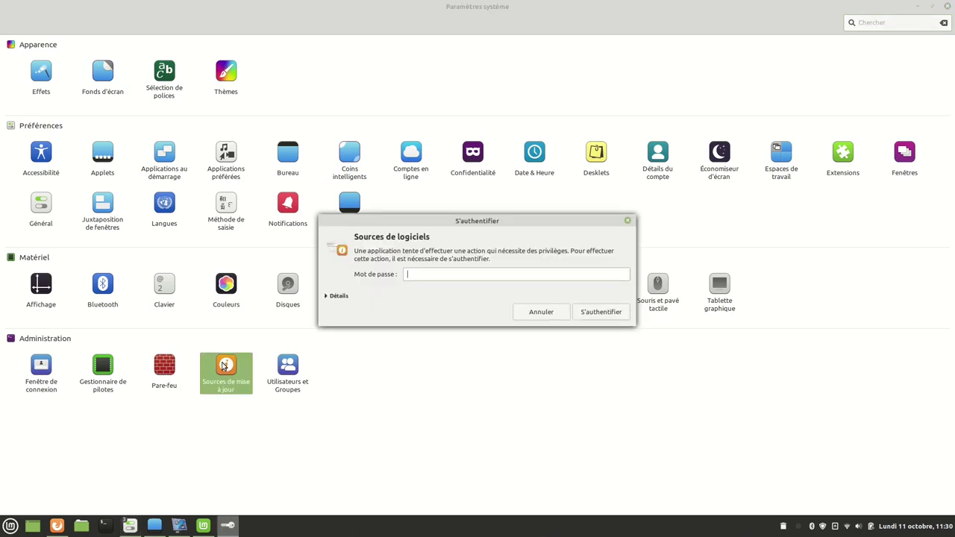
{"action": "key", "text": "Return"}
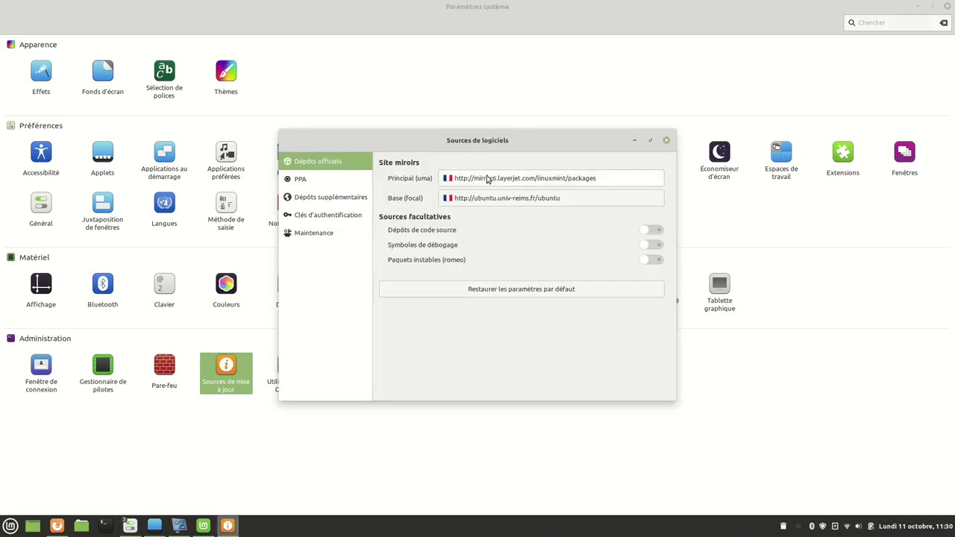
{"action": "left_click", "coordinate": [524, 295]}
{"action": "left_click", "coordinate": [601, 389]}
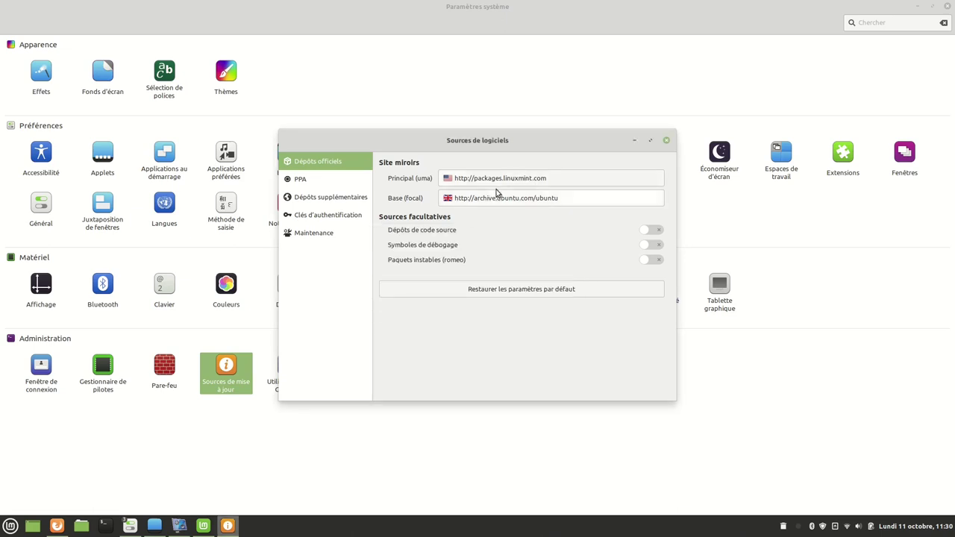
{"action": "left_click", "coordinate": [667, 142]}
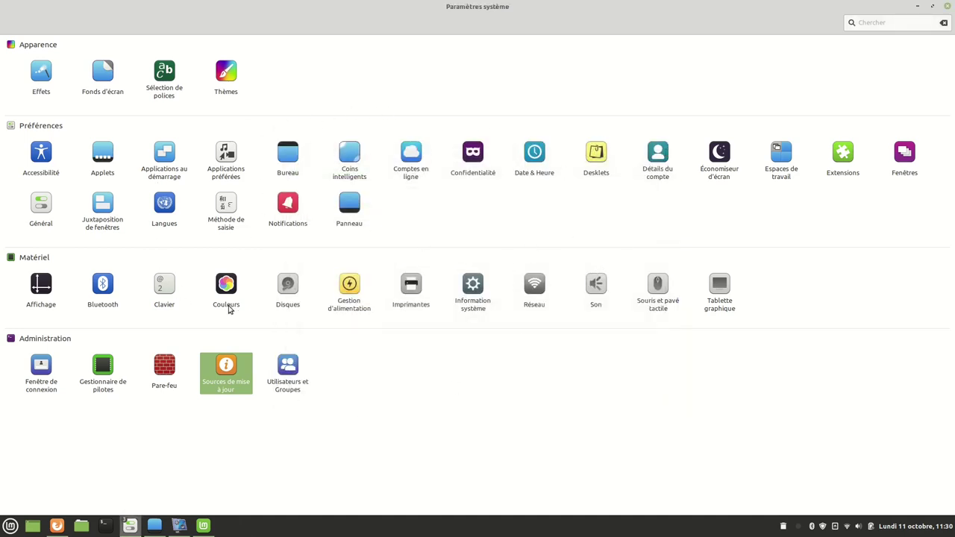
Download the Température du CPU applet from the Télécharger tab and view it under Gérer.
{"action": "left_click", "coordinate": [104, 154]}
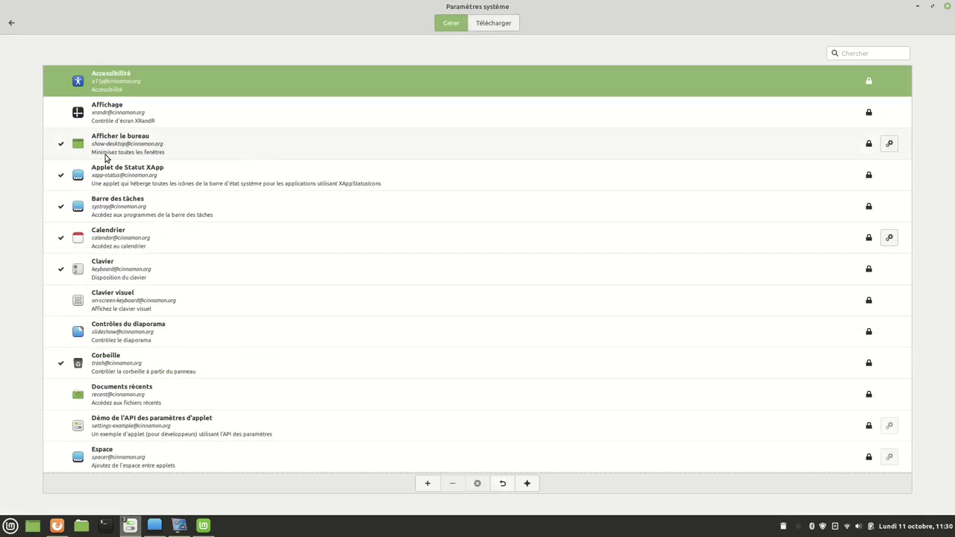
{"action": "left_click", "coordinate": [494, 23]}
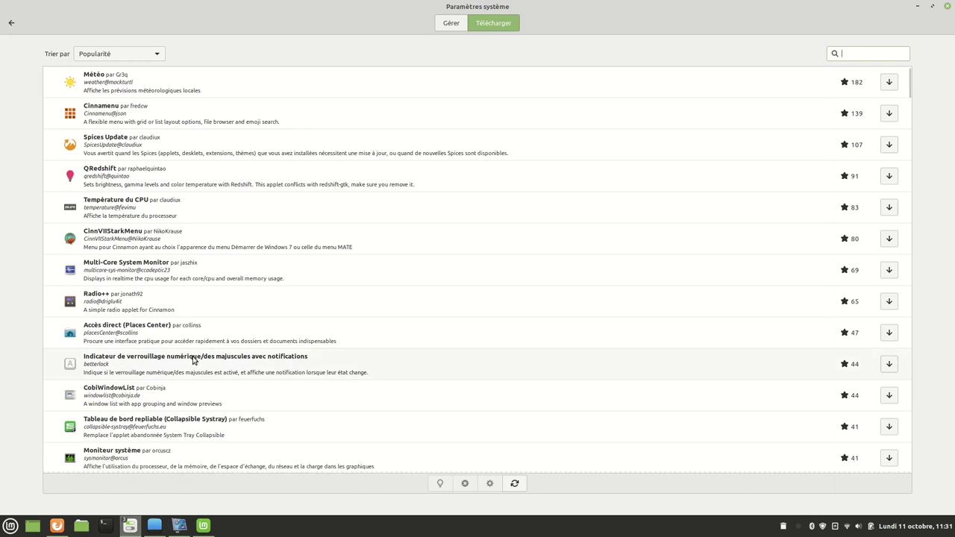
{"action": "scroll", "coordinate": [179, 398], "scroll_direction": "down", "scroll_amount": 5}
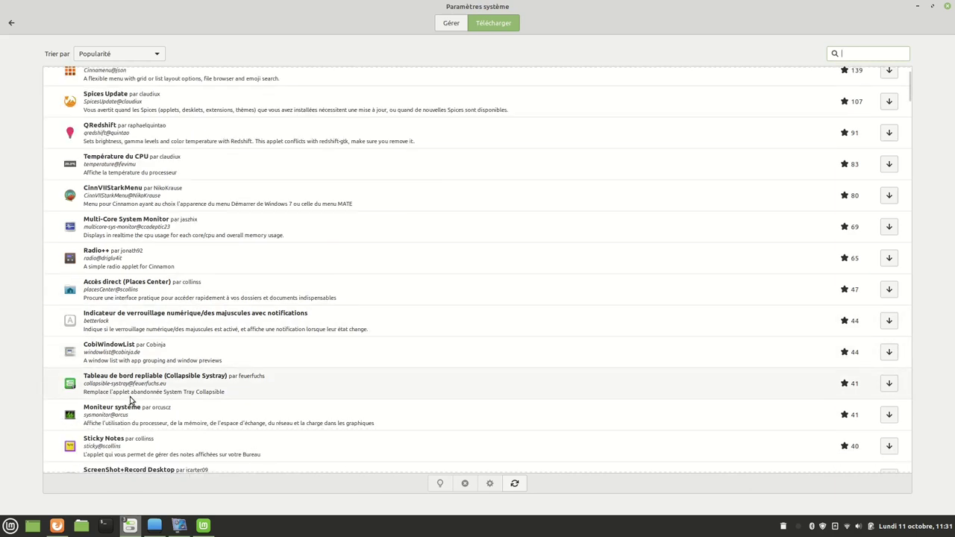
{"action": "scroll", "coordinate": [125, 253], "scroll_direction": "up", "scroll_amount": 6}
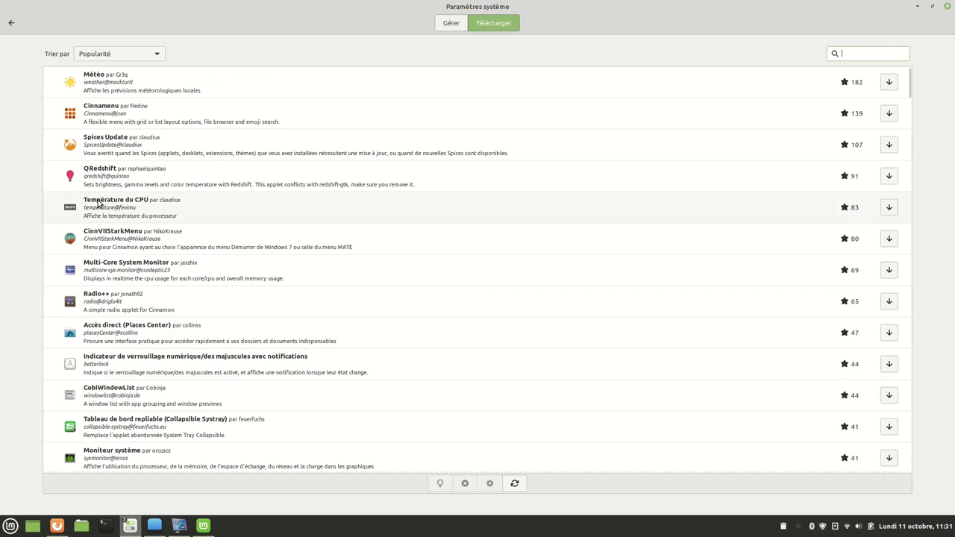
{"action": "left_click", "coordinate": [99, 203]}
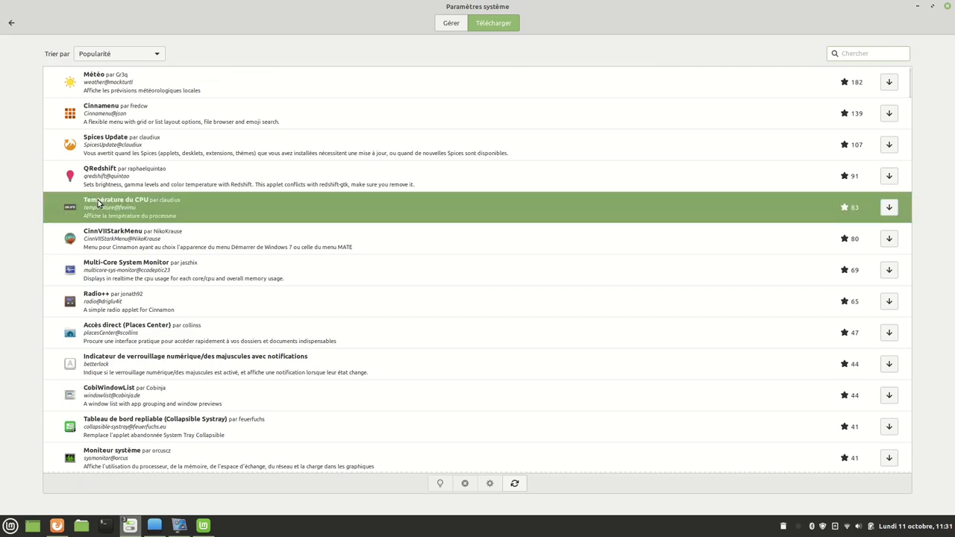
{"action": "left_click", "coordinate": [888, 209]}
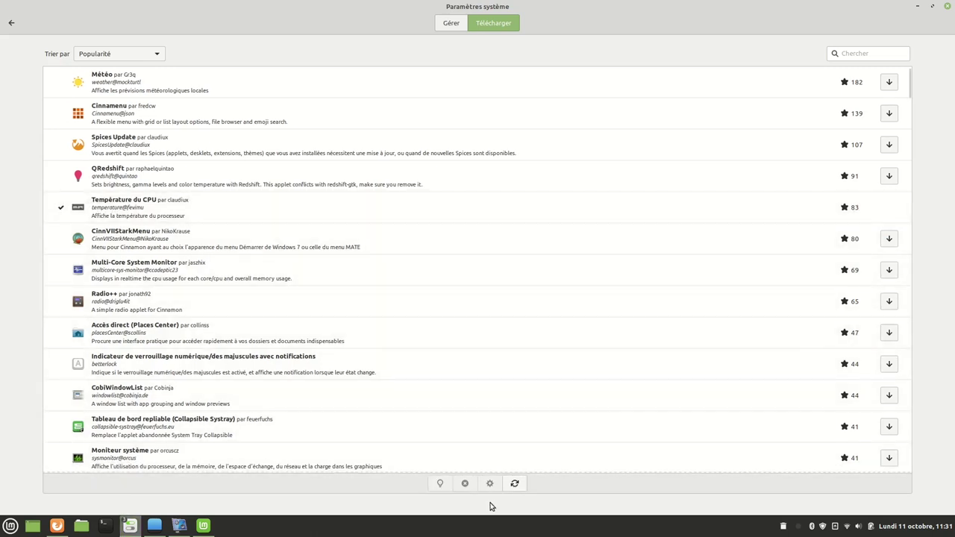
{"action": "left_click", "coordinate": [450, 23]}
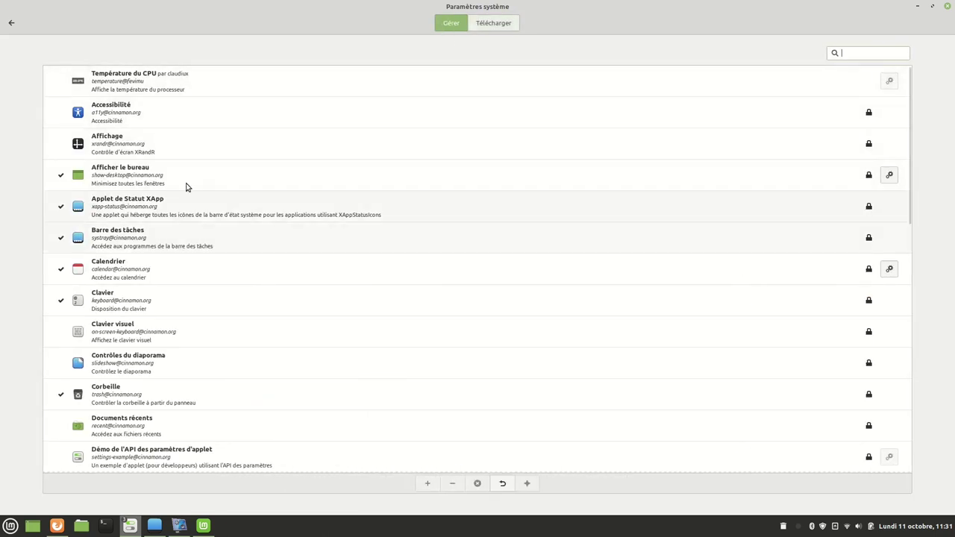
Add the Température du CPU applet to the panel, check its settings window, then return to the overview.
{"action": "left_click", "coordinate": [128, 83]}
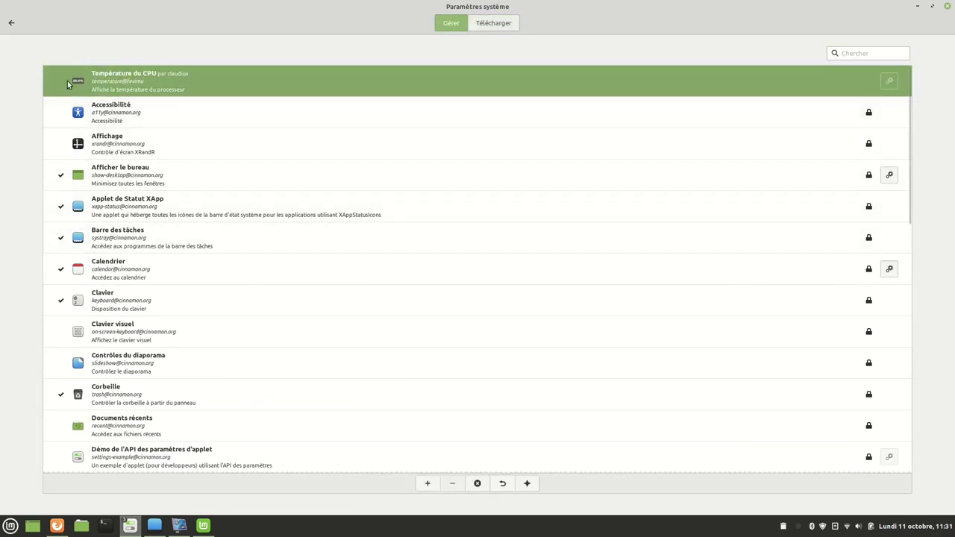
{"action": "left_click", "coordinate": [426, 484]}
{"action": "left_click", "coordinate": [888, 80]}
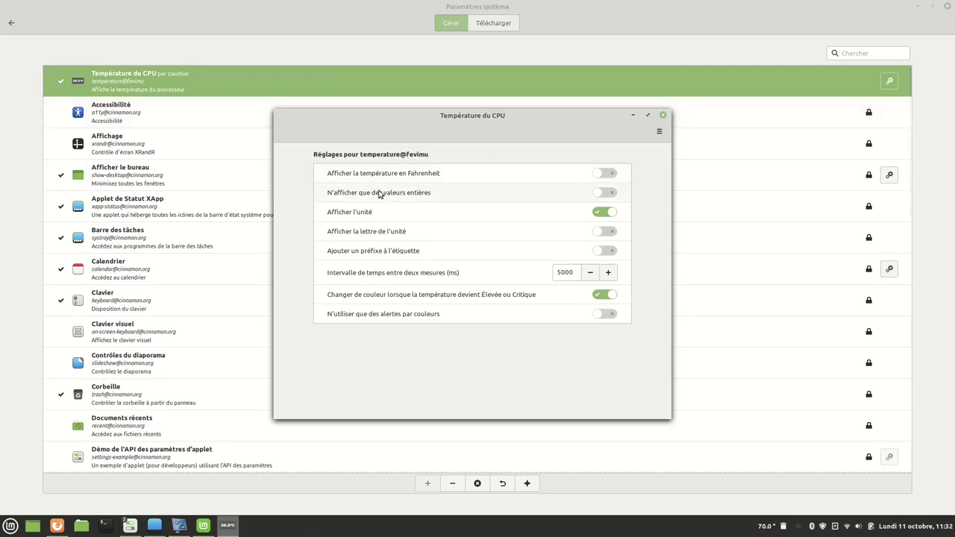
{"action": "mouse_move", "coordinate": [371, 214]}
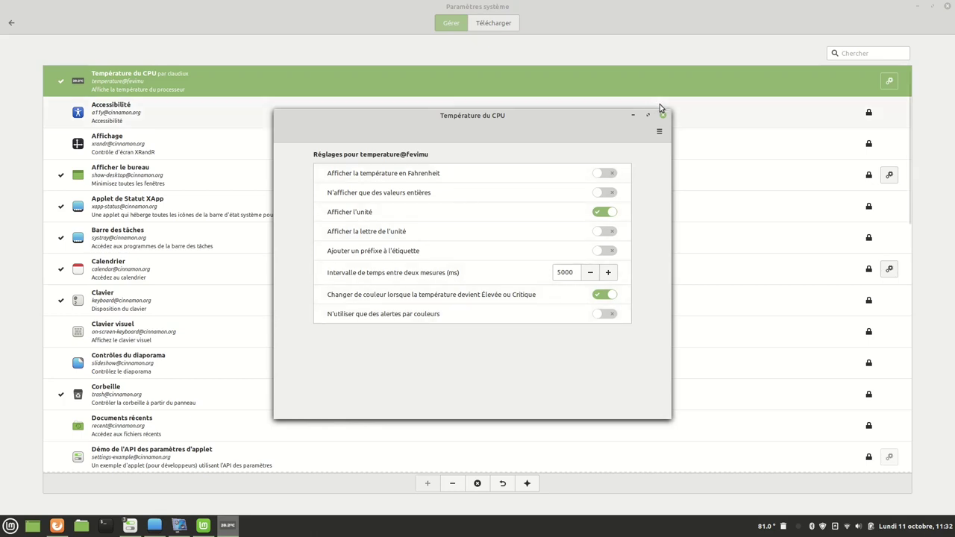
{"action": "left_click", "coordinate": [659, 132]}
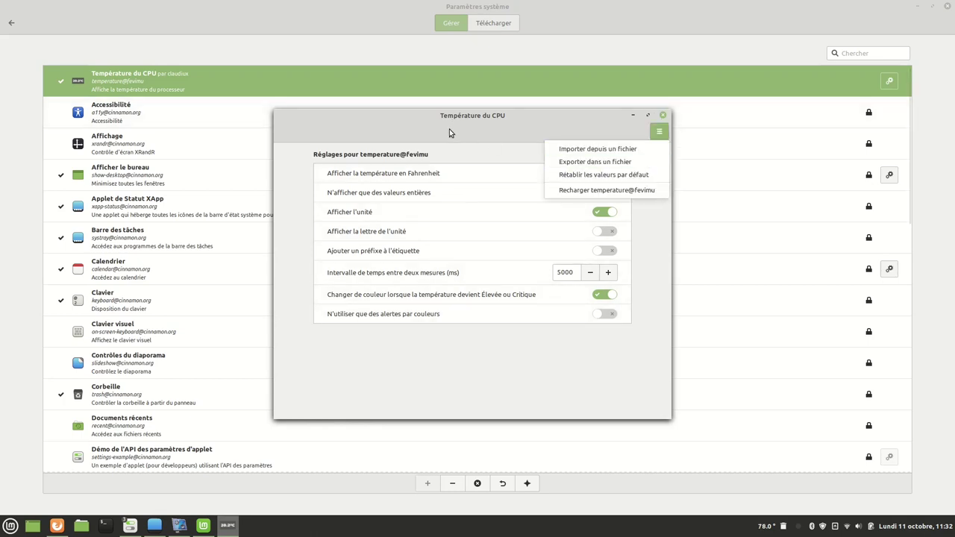
{"action": "left_click", "coordinate": [651, 130]}
{"action": "left_click", "coordinate": [662, 116]}
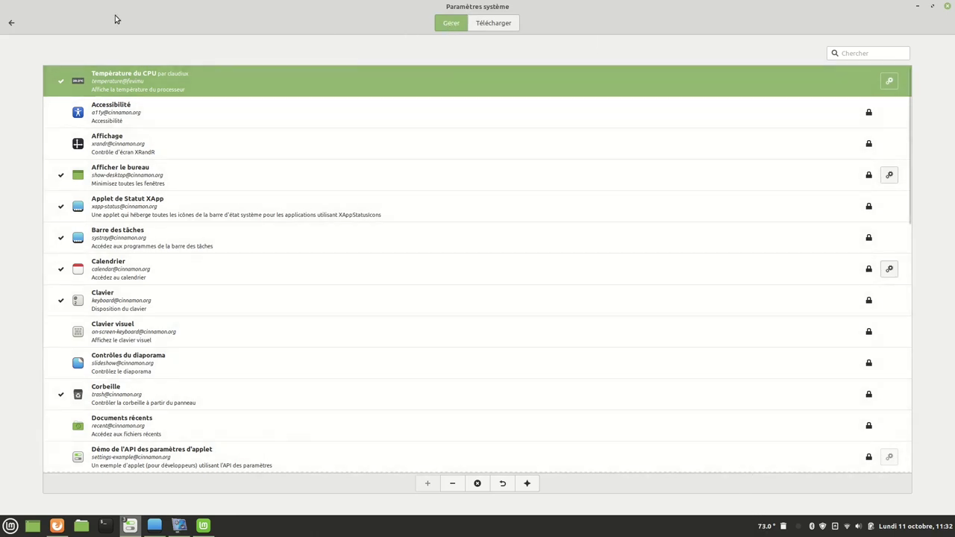
{"action": "left_click", "coordinate": [11, 23]}
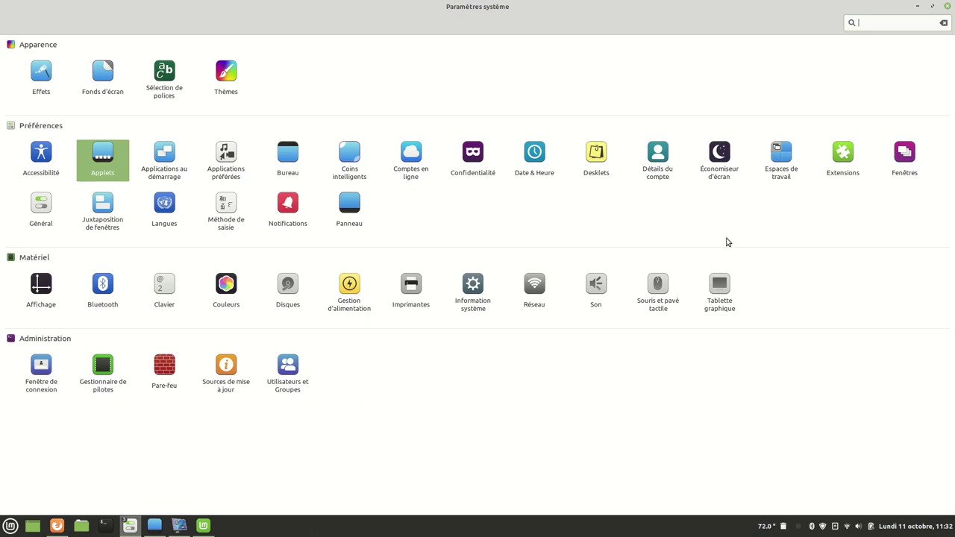
Download the Disk Space desklet from the Desklets Télécharger list, with the window snapped right.
{"action": "left_click", "coordinate": [602, 157]}
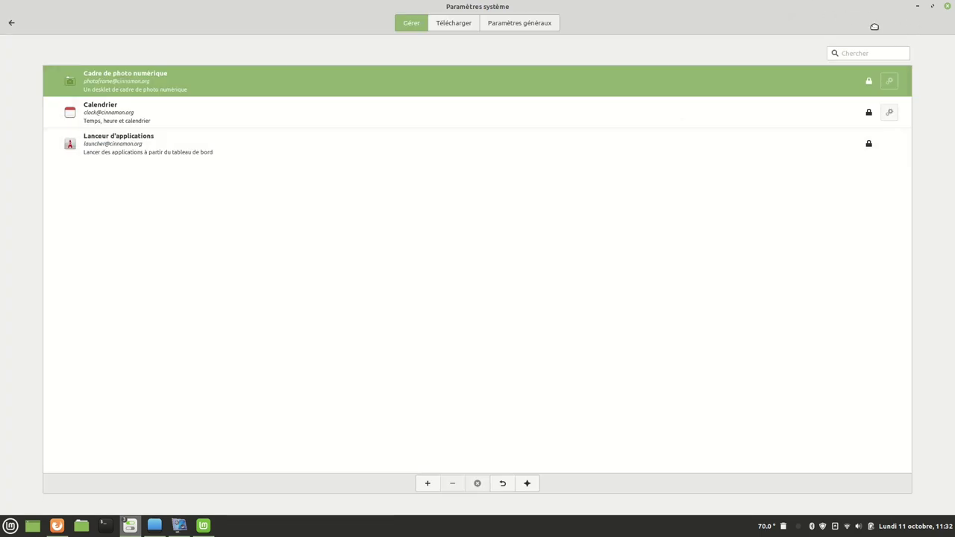
{"action": "left_click_drag", "start_coordinate": [873, 25], "coordinate": [954, 30]}
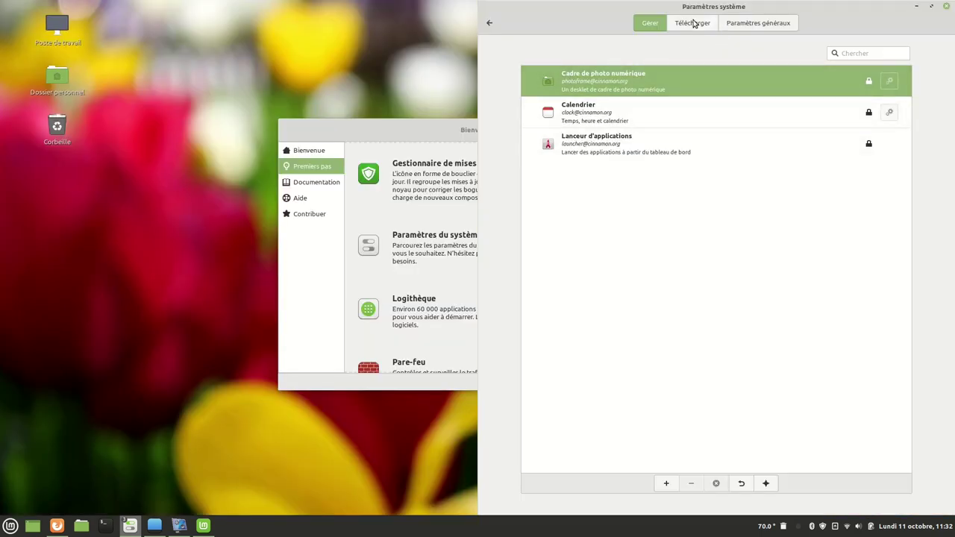
{"action": "left_click", "coordinate": [693, 24]}
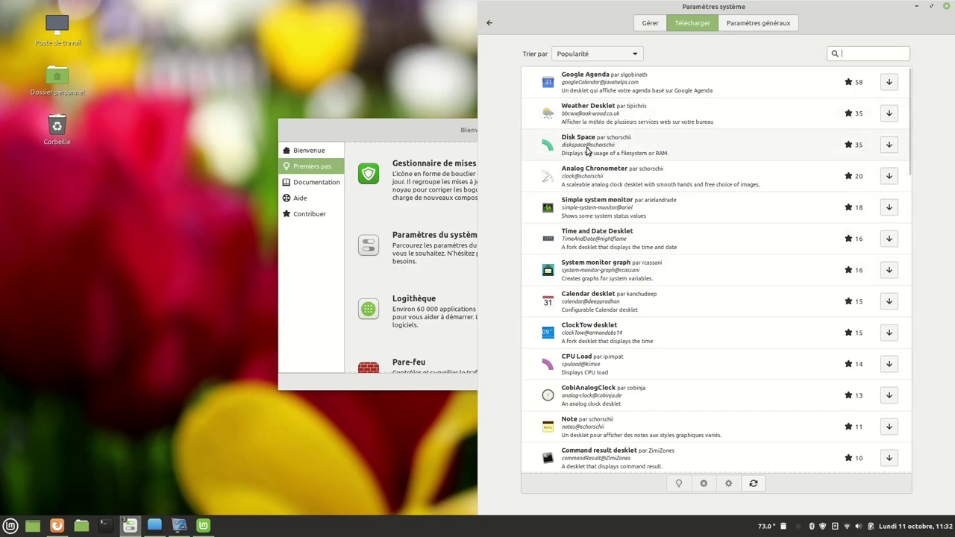
{"action": "left_click", "coordinate": [587, 150]}
{"action": "left_click", "coordinate": [880, 150]}
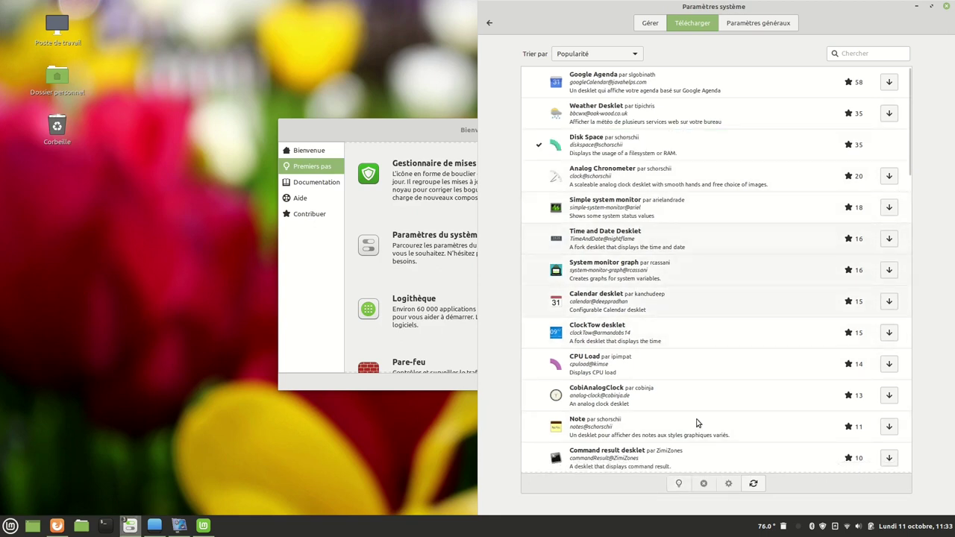
Add Disk Space to the desktop, move it clear of the icons, and view its settings.
{"action": "left_click", "coordinate": [650, 23]}
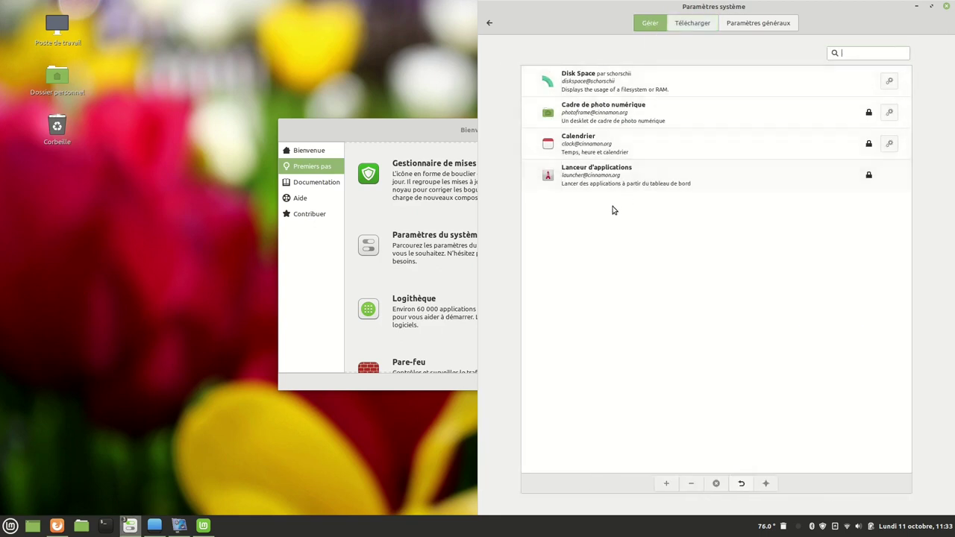
{"action": "left_click", "coordinate": [587, 88]}
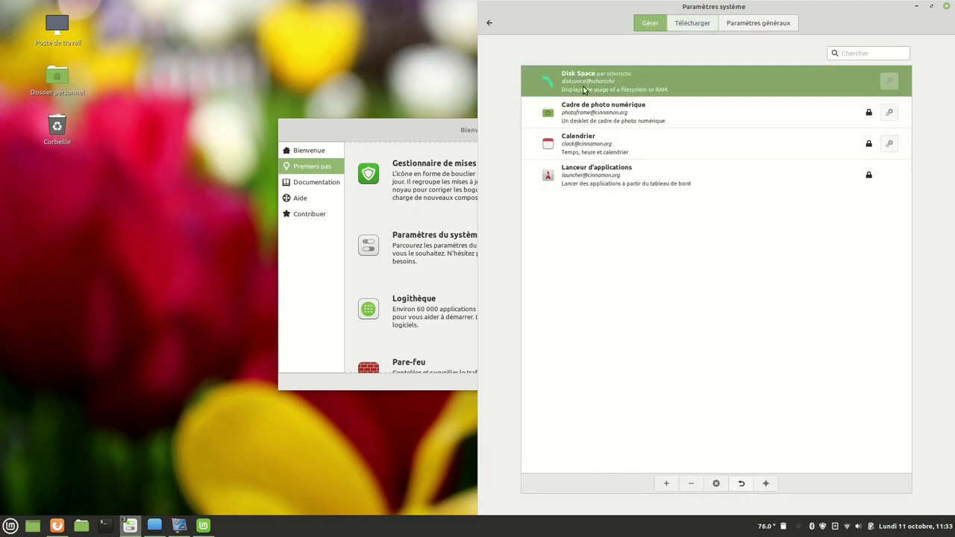
{"action": "left_click", "coordinate": [666, 482]}
{"action": "left_click_drag", "start_coordinate": [94, 122], "coordinate": [192, 91]}
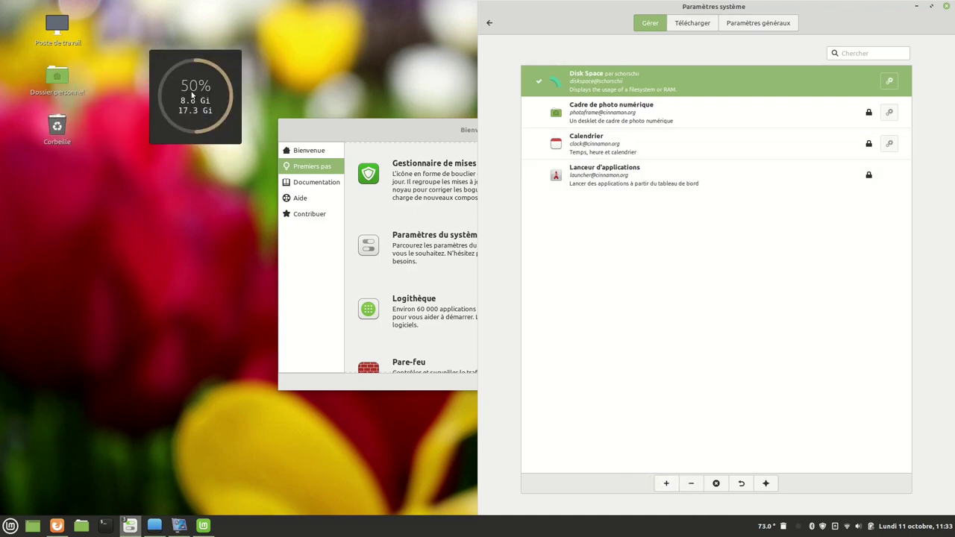
{"action": "right_click", "coordinate": [192, 93]}
{"action": "left_click", "coordinate": [267, 76]}
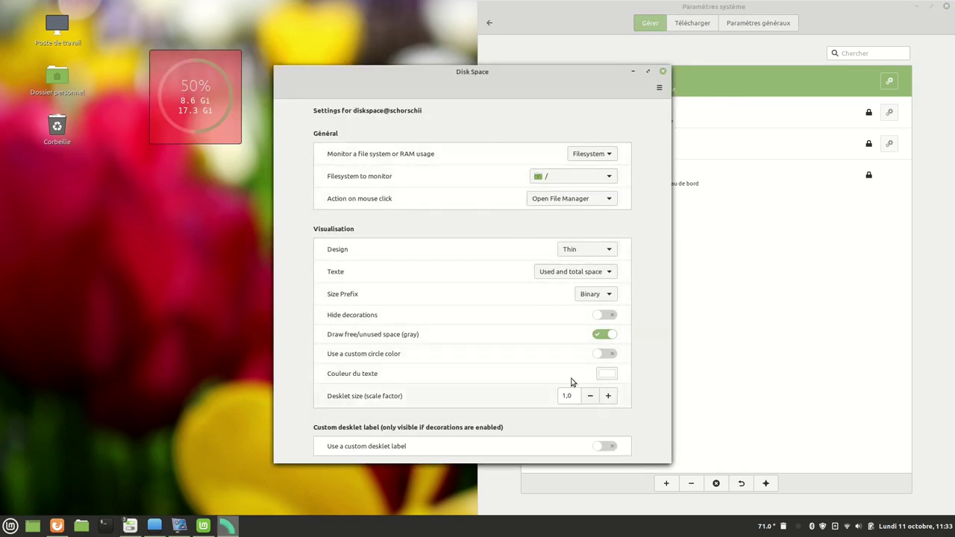
{"action": "left_click", "coordinate": [663, 72]}
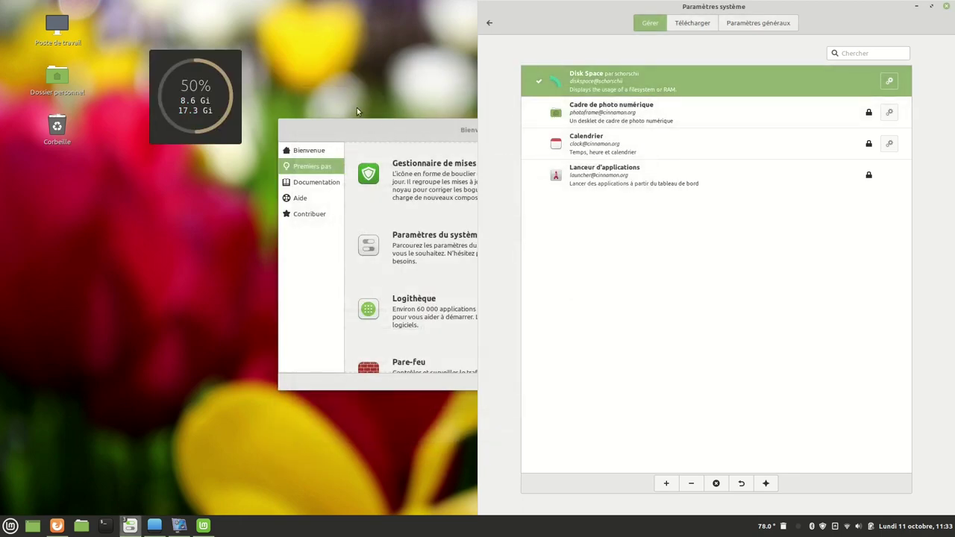
Remove the Disk Space desklet from the desktop, maximize Paramètres système, and return to the overview.
{"action": "right_click", "coordinate": [200, 82]}
{"action": "left_click", "coordinate": [311, 89]}
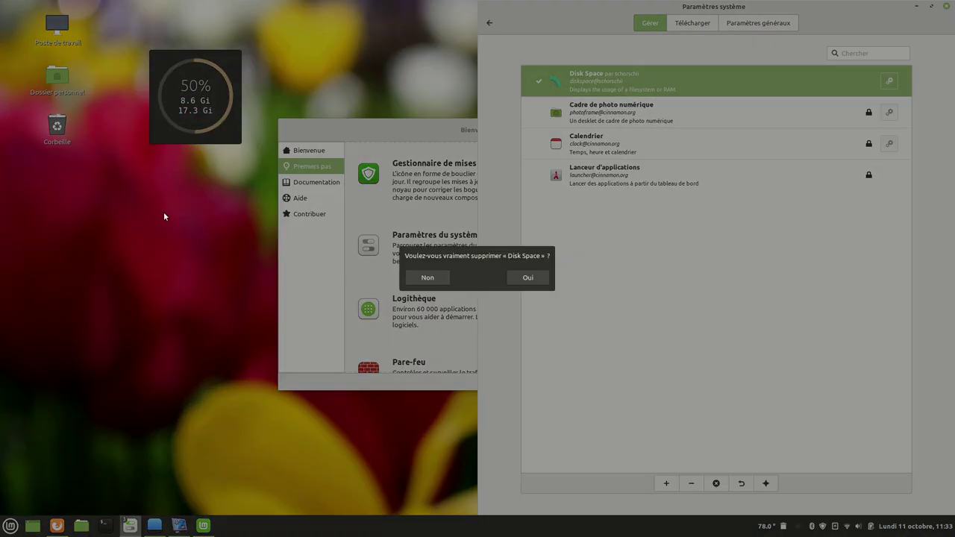
{"action": "left_click", "coordinate": [538, 279]}
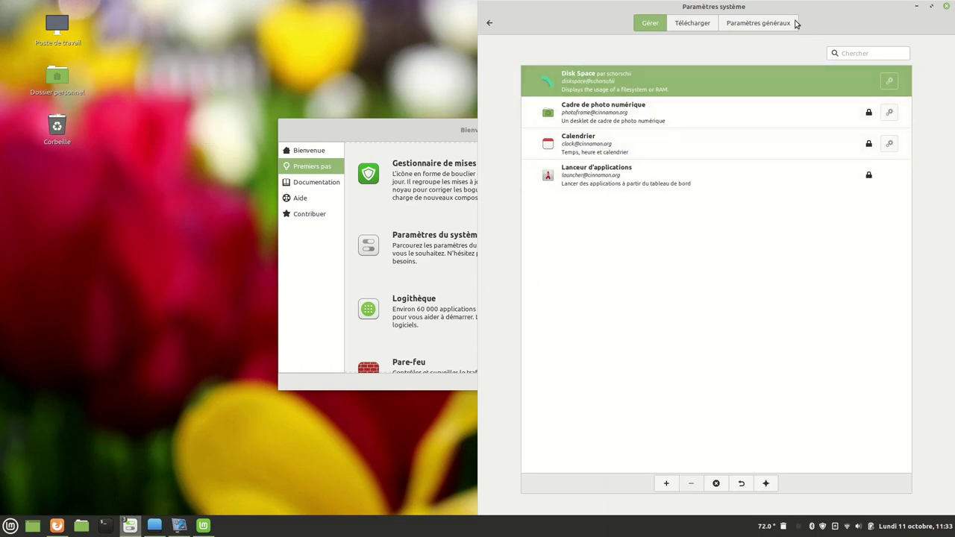
{"action": "left_click", "coordinate": [933, 6]}
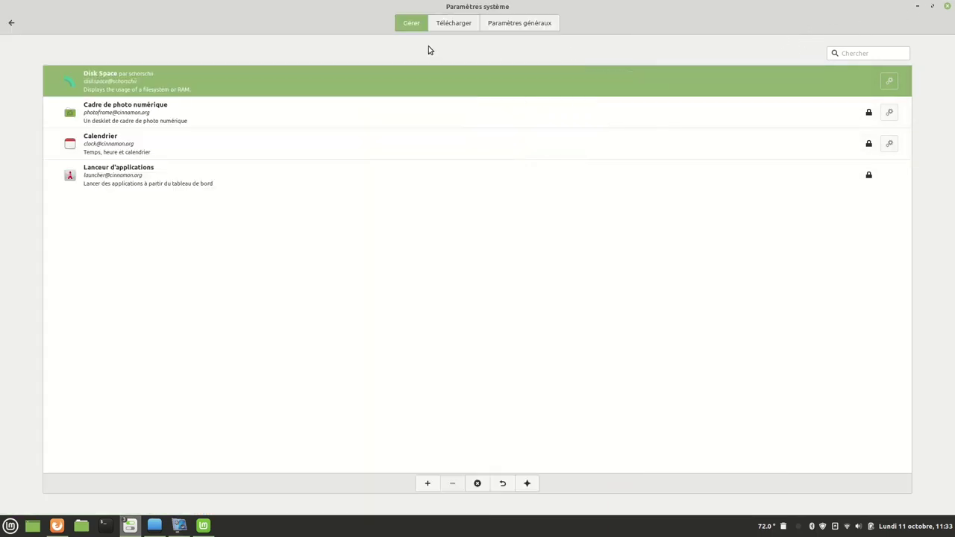
{"action": "left_click", "coordinate": [12, 18]}
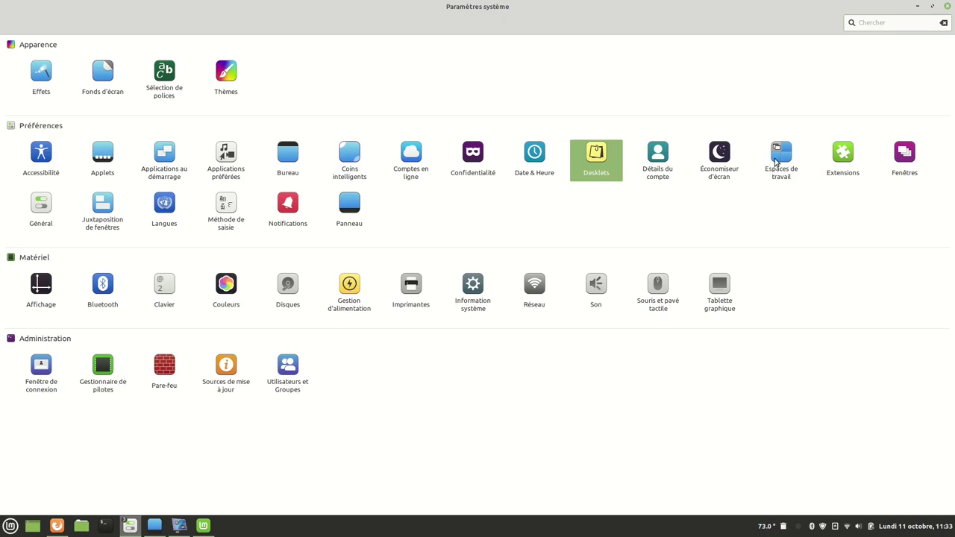
Close Paramètres système, move the Bienvenue window toward the top, and open the desktop context menu.
{"action": "left_click", "coordinate": [948, 7]}
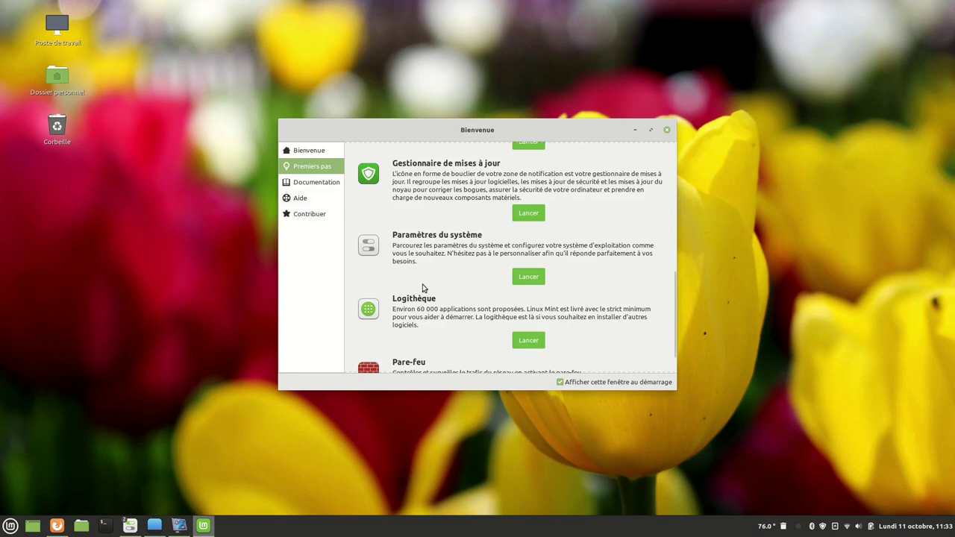
{"action": "left_click_drag", "start_coordinate": [497, 128], "coordinate": [491, 33]}
{"action": "right_click", "coordinate": [416, 331]}
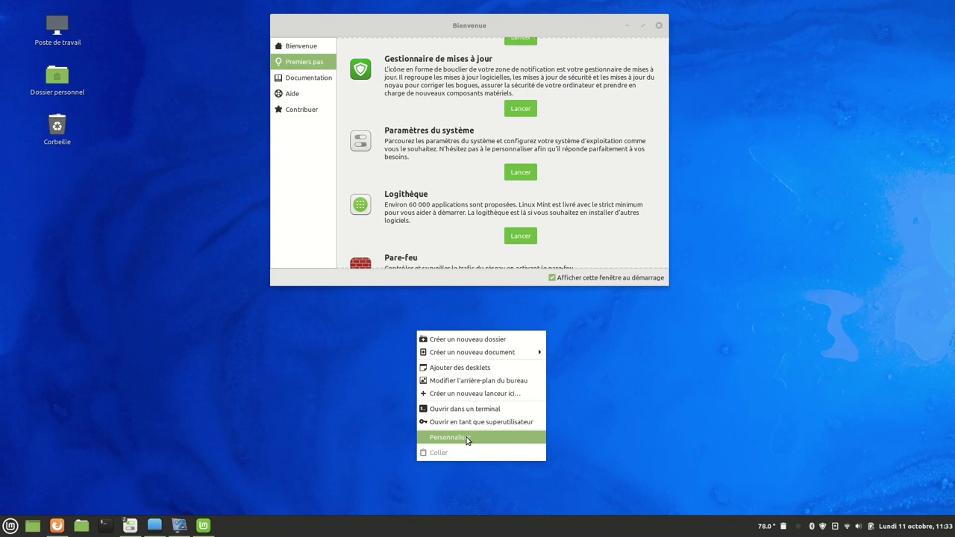
In Personnaliser, set icon Orientation to Horizontale and tighten vertical and horizontal grid spacing.
{"action": "left_click", "coordinate": [467, 440]}
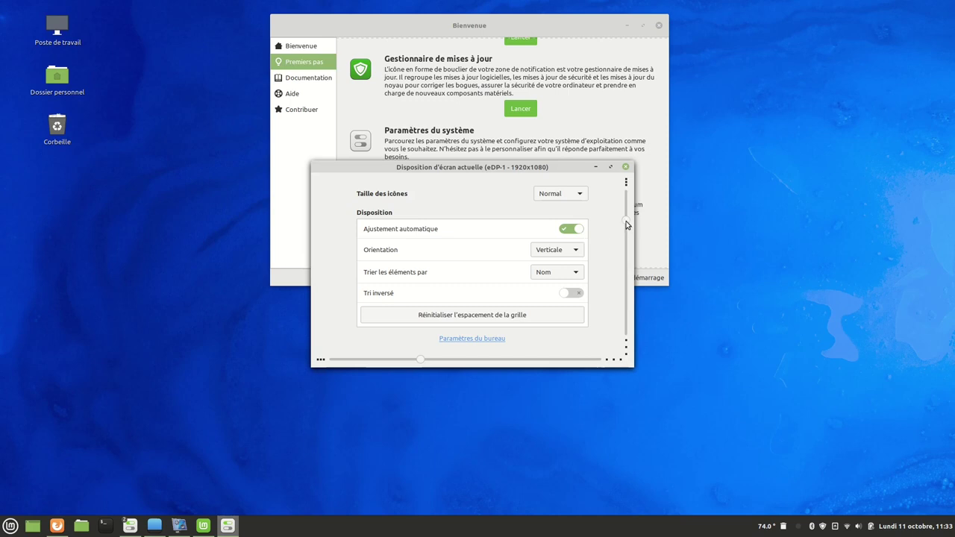
{"action": "left_click_drag", "start_coordinate": [626, 221], "coordinate": [638, 197]}
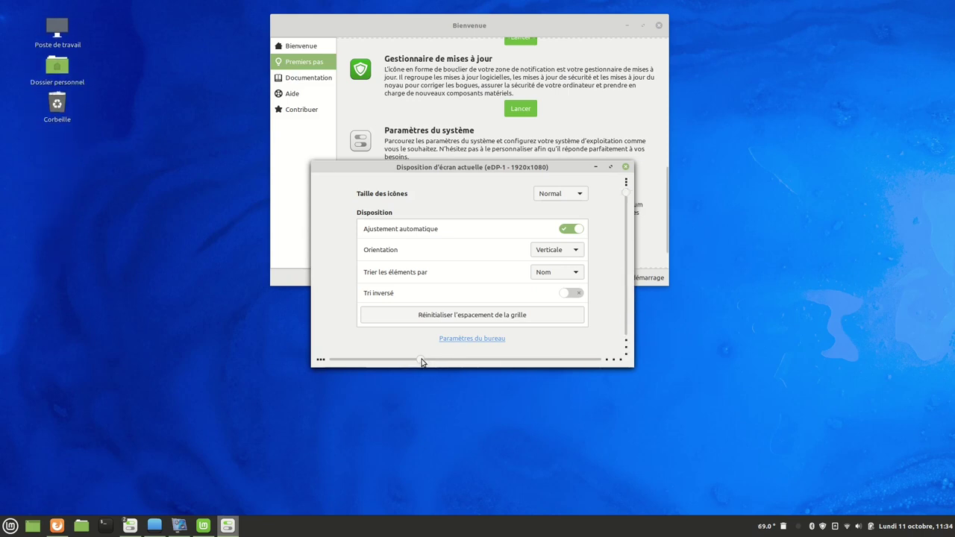
{"action": "left_click", "coordinate": [550, 251]}
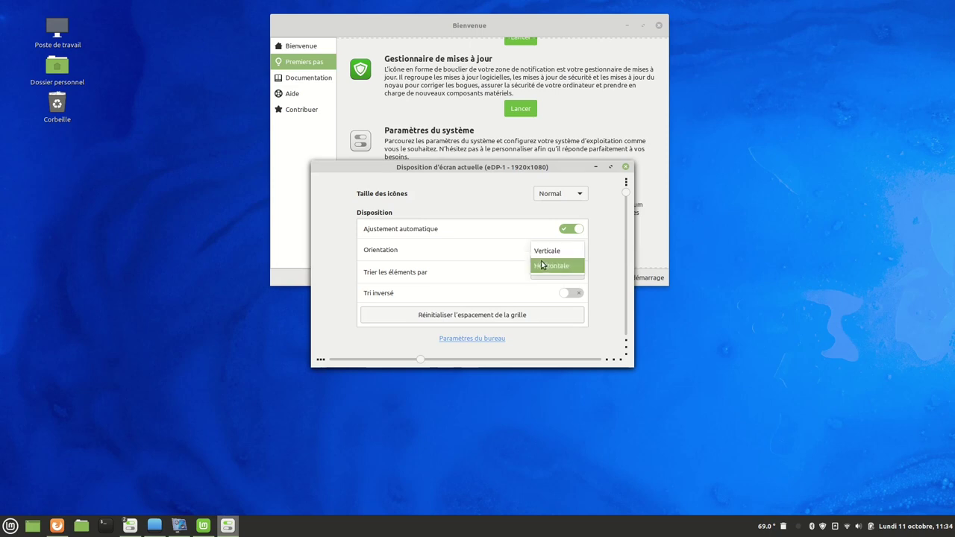
{"action": "left_click", "coordinate": [542, 267]}
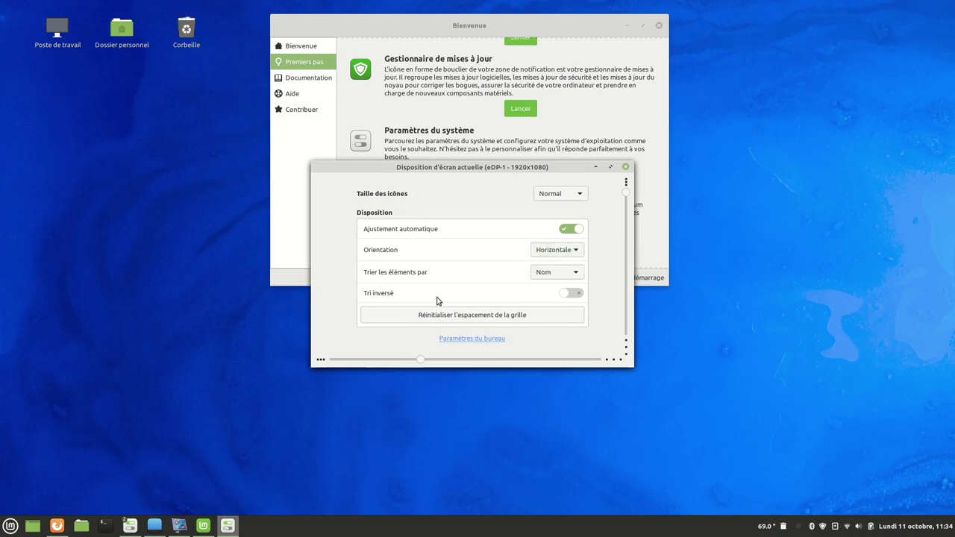
{"action": "mouse_move", "coordinate": [420, 359]}
{"action": "left_mouse_down"}
{"action": "mouse_move", "coordinate": [322, 357]}
{"action": "mouse_move", "coordinate": [572, 361]}
{"action": "mouse_move", "coordinate": [601, 375]}
{"action": "mouse_move", "coordinate": [430, 365]}
{"action": "left_mouse_up"}
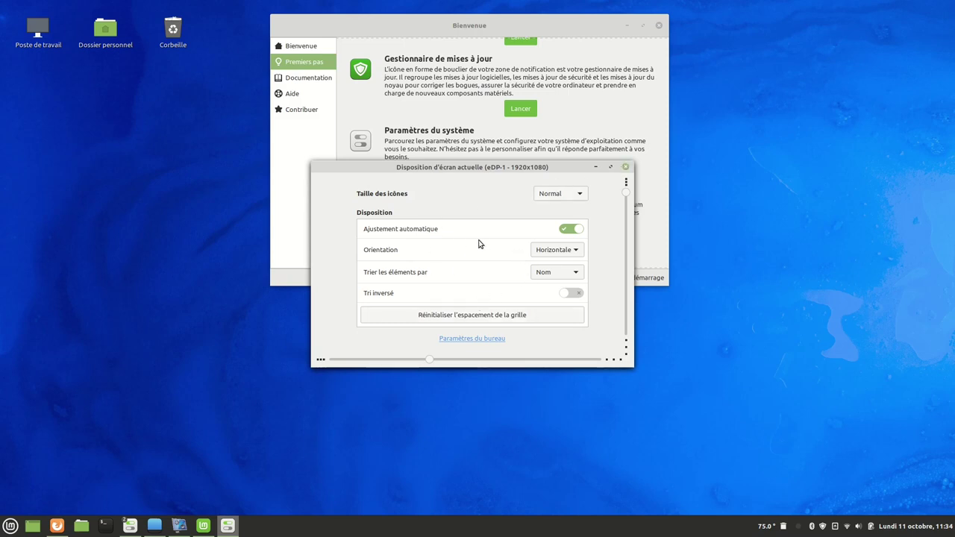
Toggle automatic adjustment off and on, try Plus grande icons, then settle on Normal size.
{"action": "left_click", "coordinate": [567, 230]}
{"action": "left_click", "coordinate": [573, 230]}
{"action": "left_click", "coordinate": [579, 194]}
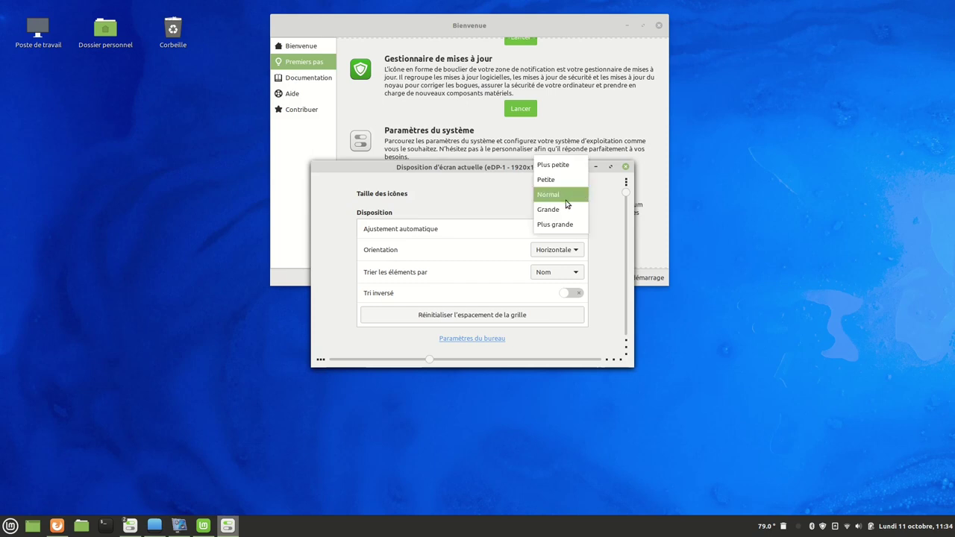
{"action": "left_click", "coordinate": [560, 225]}
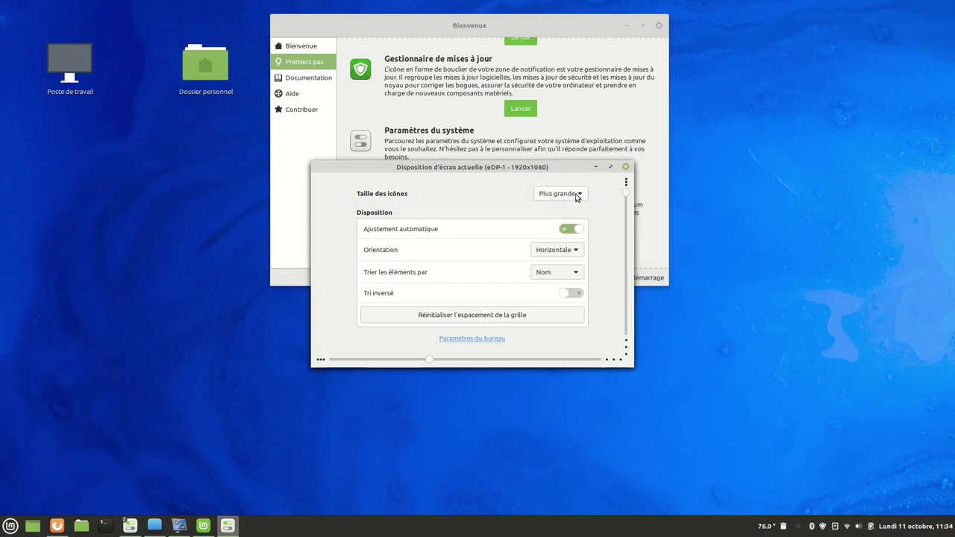
{"action": "left_click", "coordinate": [571, 193]}
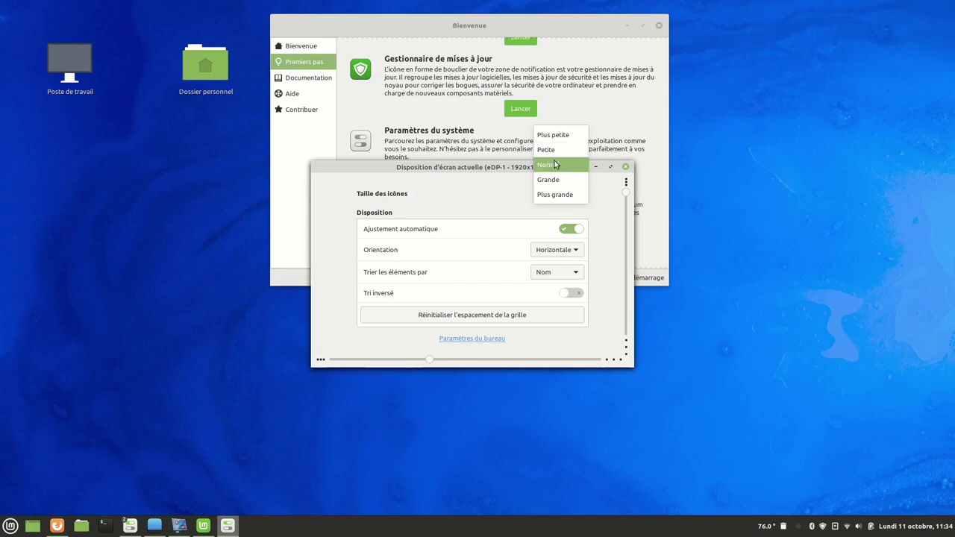
{"action": "left_click", "coordinate": [556, 164]}
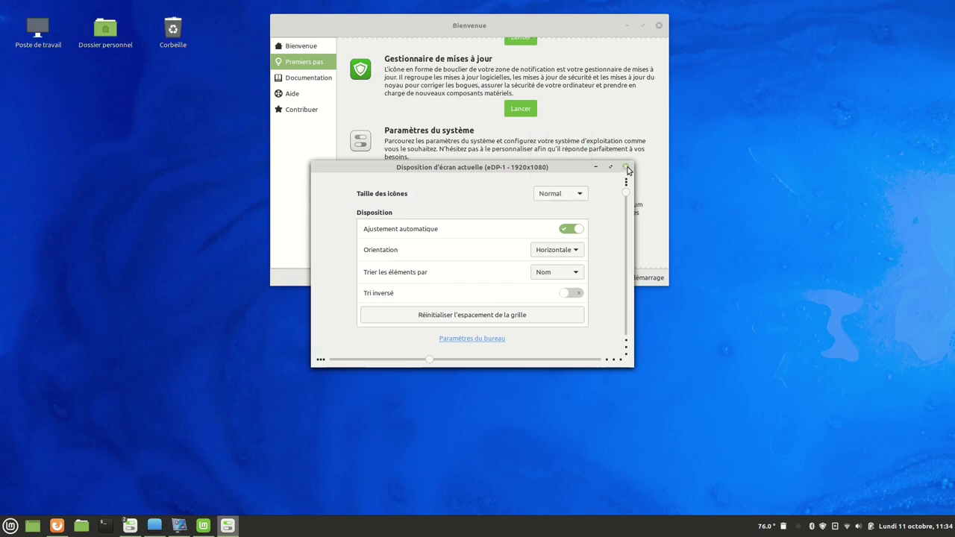
{"action": "left_click", "coordinate": [625, 169]}
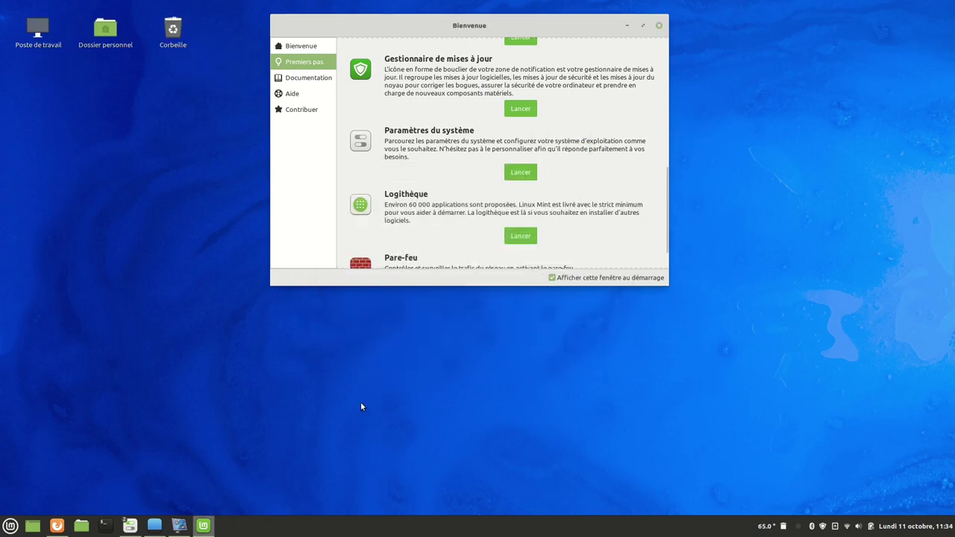
Reopen the desktop layout dialog from the desktop menu to review it, then close it.
{"action": "right_click", "coordinate": [361, 407]}
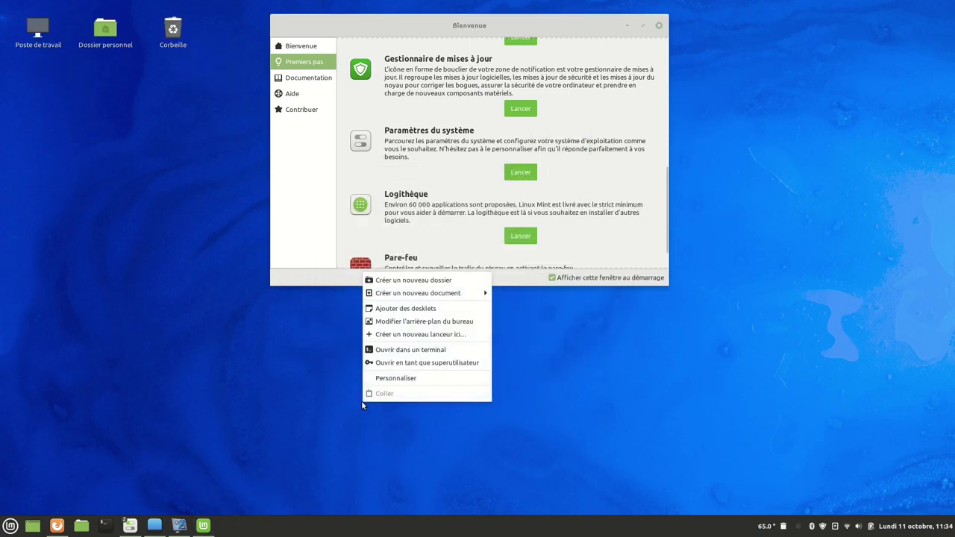
{"action": "left_click", "coordinate": [396, 378]}
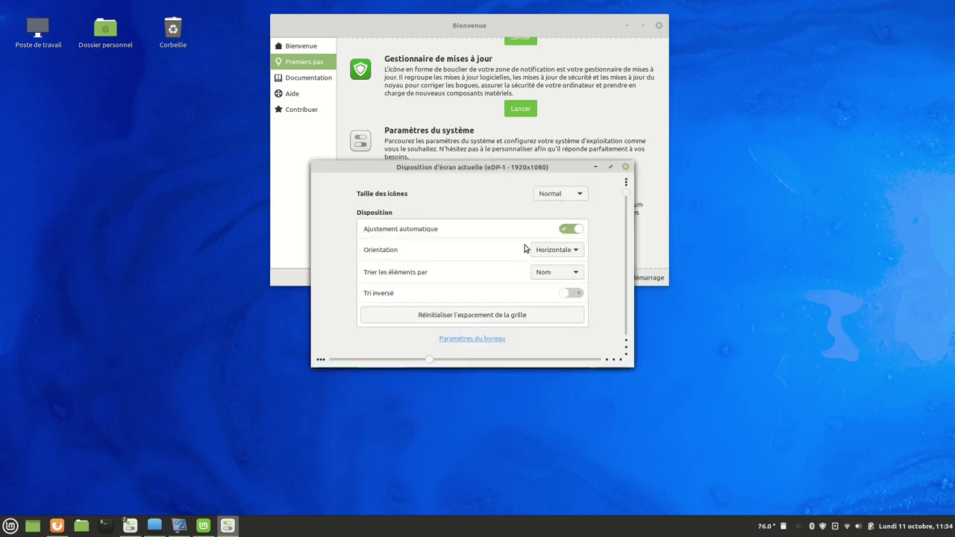
{"action": "left_click", "coordinate": [626, 167]}
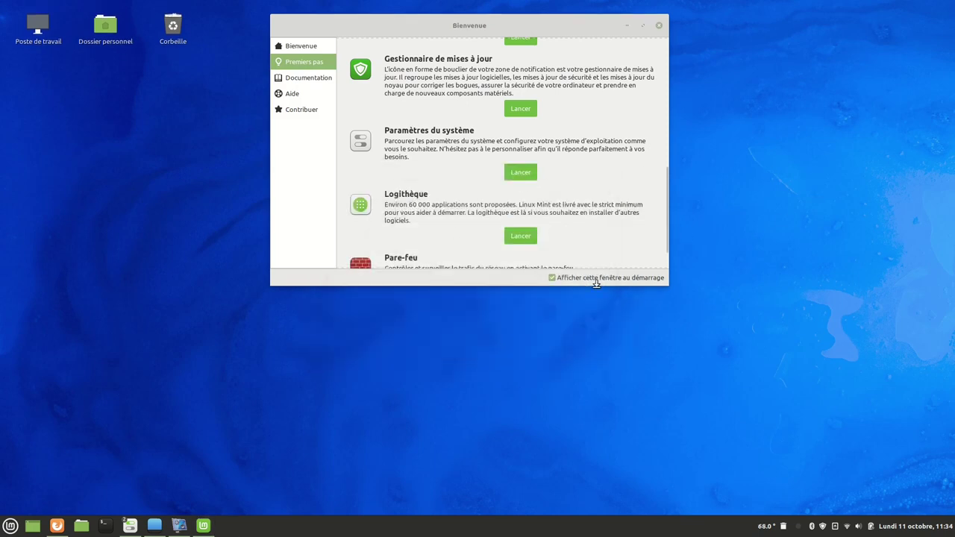
Launch Logithèque full-screen, check version 8.0.8 in À propos, and search for 'kdenl'.
{"action": "left_click", "coordinate": [522, 236]}
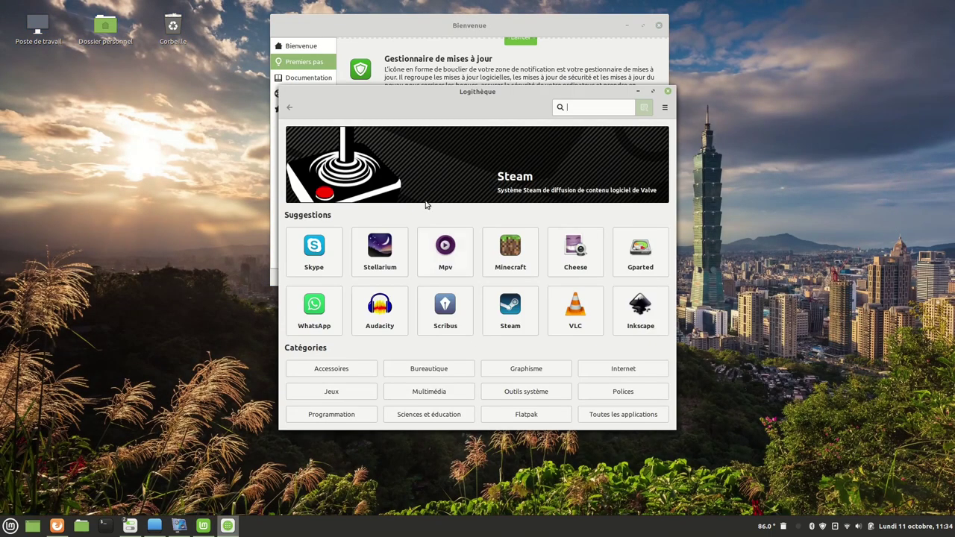
{"action": "left_click", "coordinate": [653, 92]}
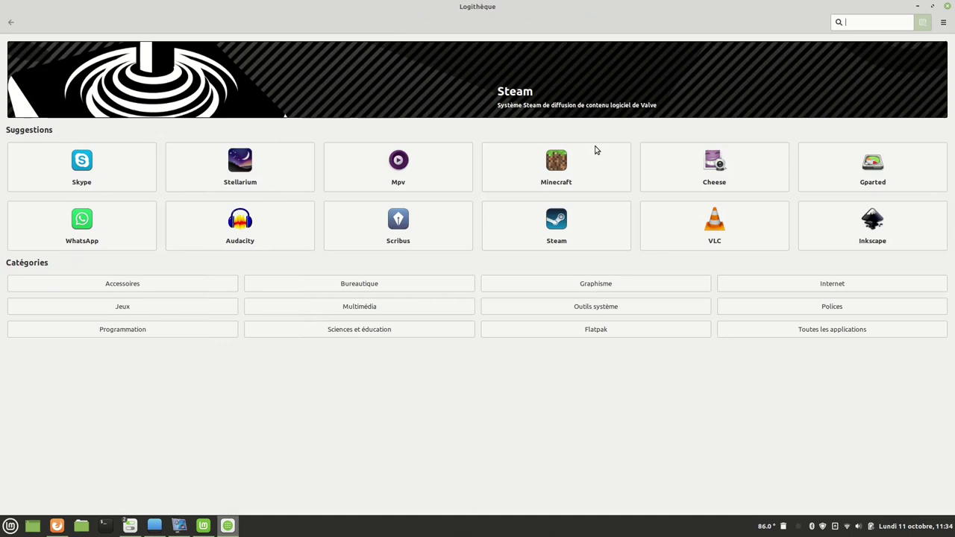
{"action": "left_click", "coordinate": [943, 23]}
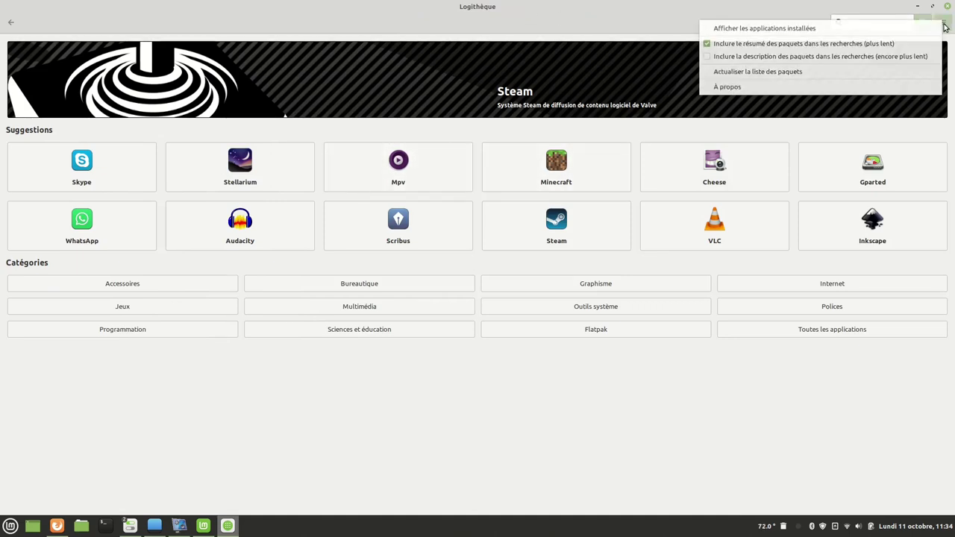
{"action": "left_click", "coordinate": [742, 91]}
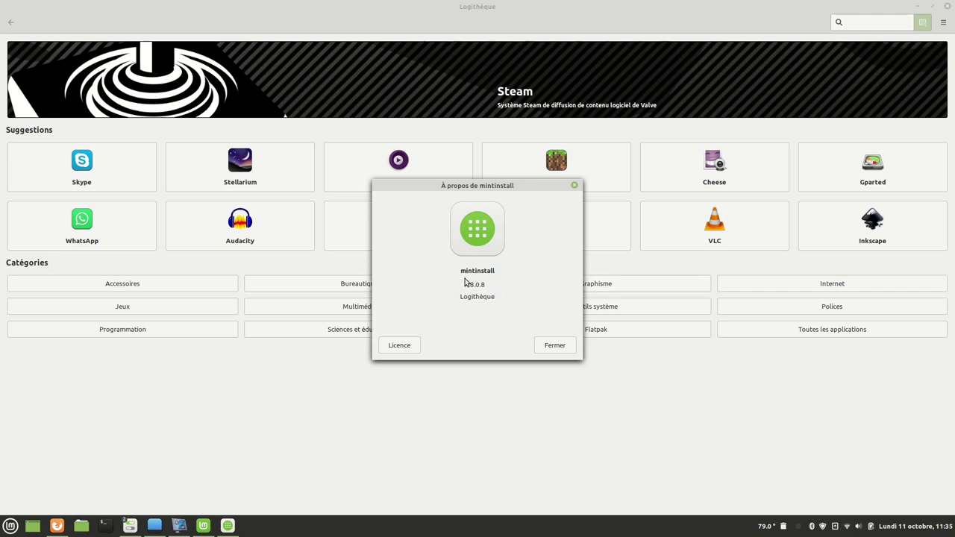
{"action": "left_click", "coordinate": [553, 345]}
{"action": "type", "text": "kdenl"}
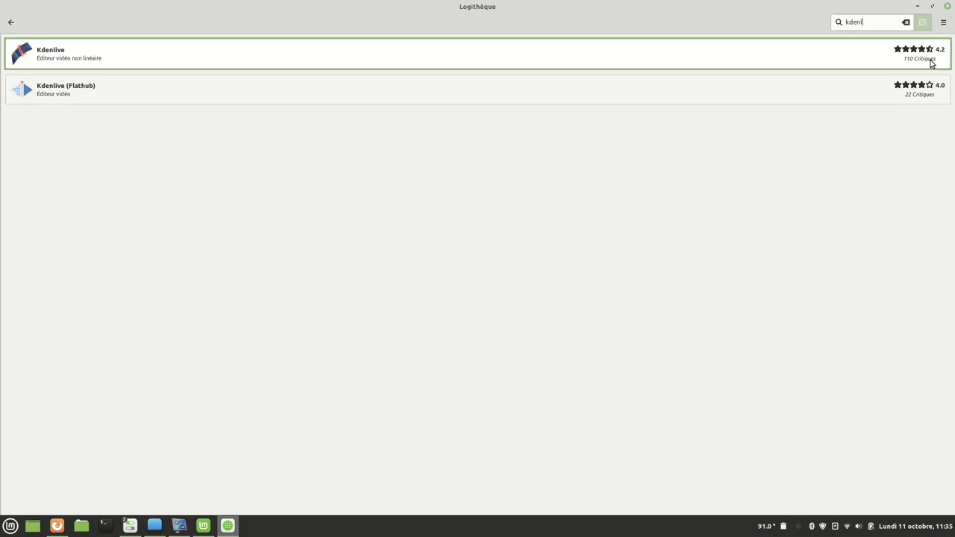
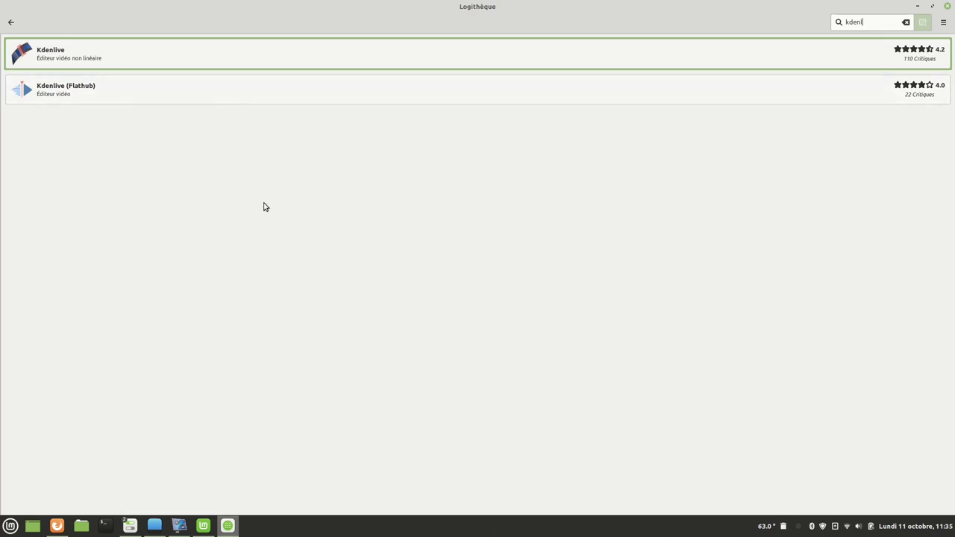
View the software manager's About information and close it.
{"action": "left_click", "coordinate": [943, 22]}
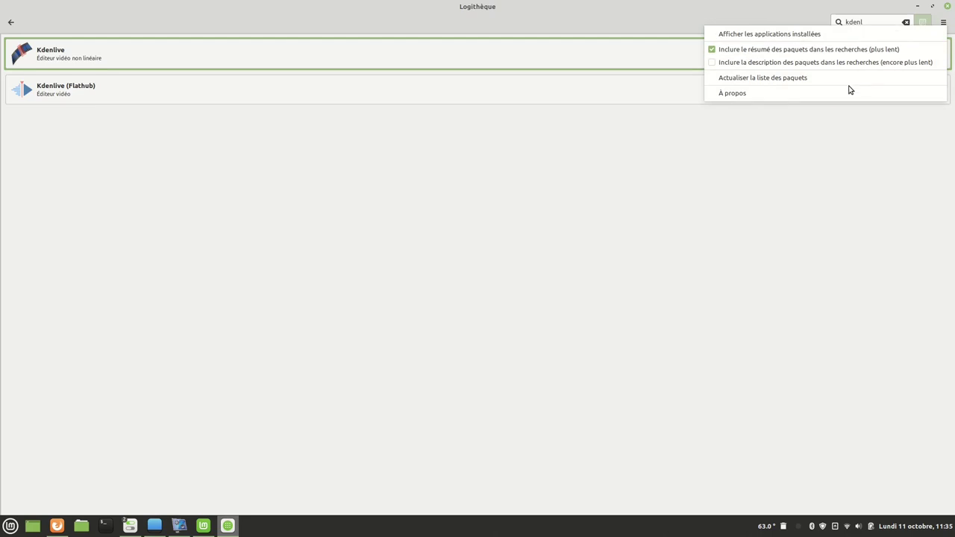
{"action": "left_click", "coordinate": [764, 96]}
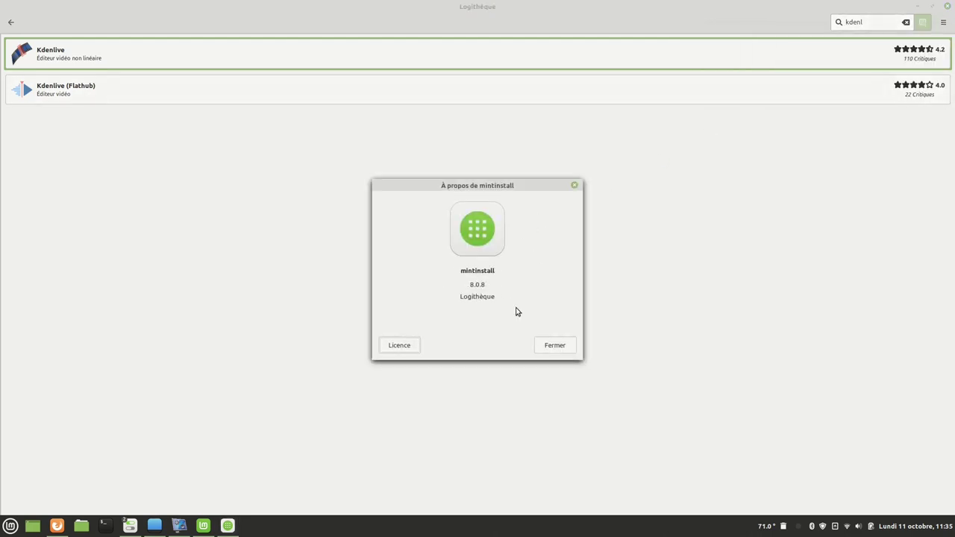
{"action": "left_click", "coordinate": [554, 346]}
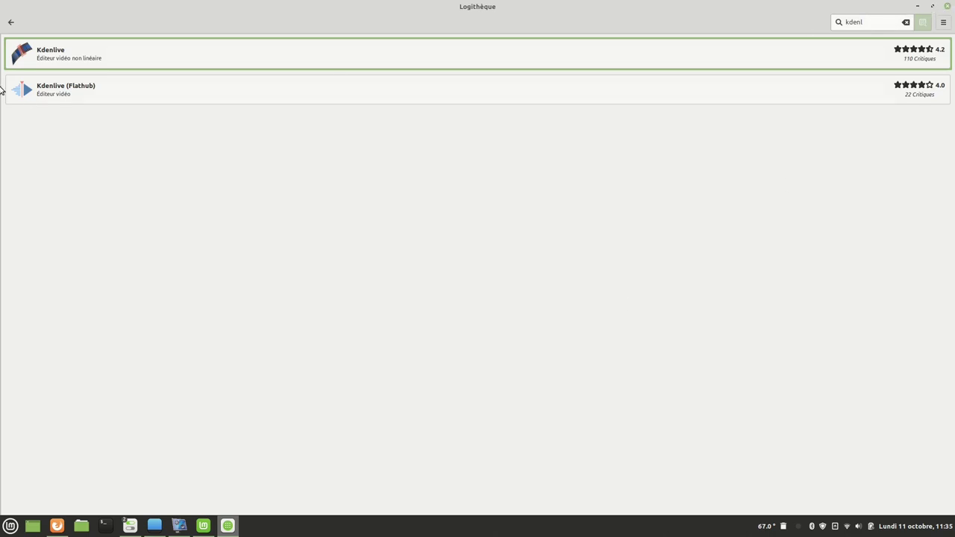
Return to the software manager home page and list the Son et vidéo apps in the Mint menu.
{"action": "left_click", "coordinate": [10, 23]}
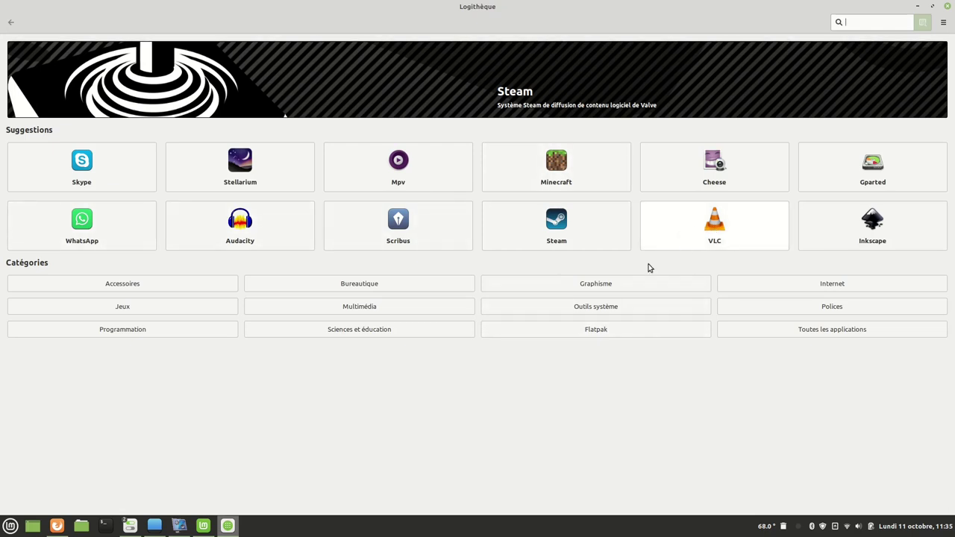
{"action": "left_click", "coordinate": [11, 526]}
{"action": "mouse_move", "coordinate": [98, 393]}
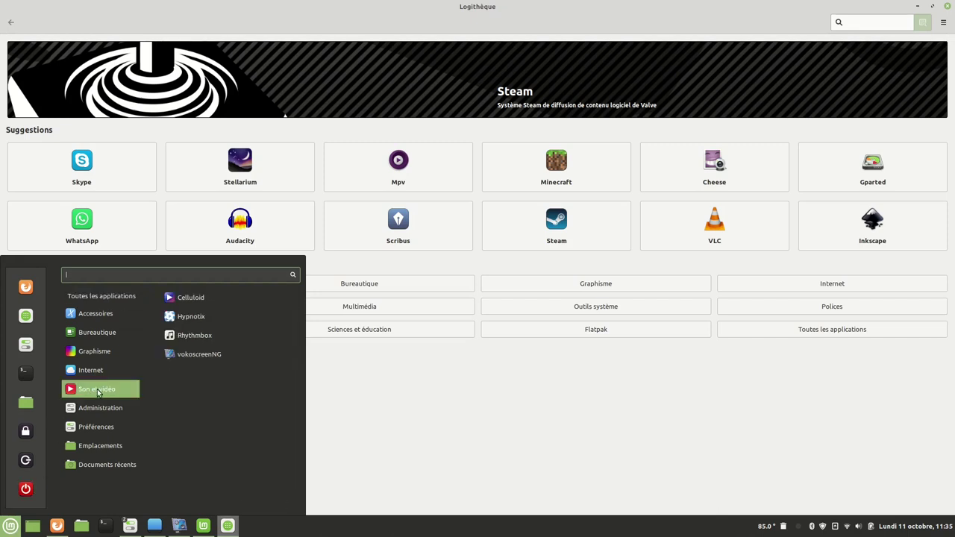
Play 'Linux Mint 20-2 test de charge' from the Vidéos folder in Celluloid.
{"action": "left_click", "coordinate": [191, 298]}
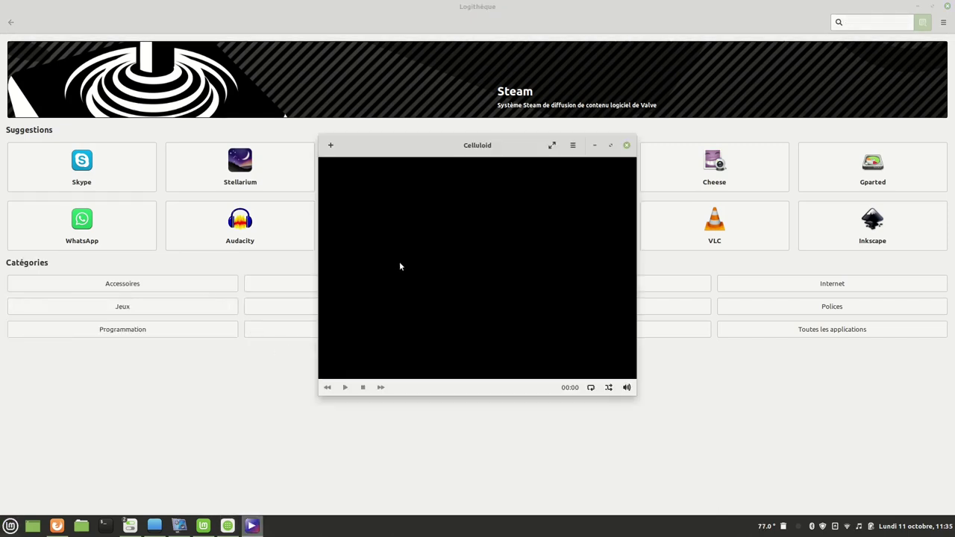
{"action": "left_click", "coordinate": [331, 145]}
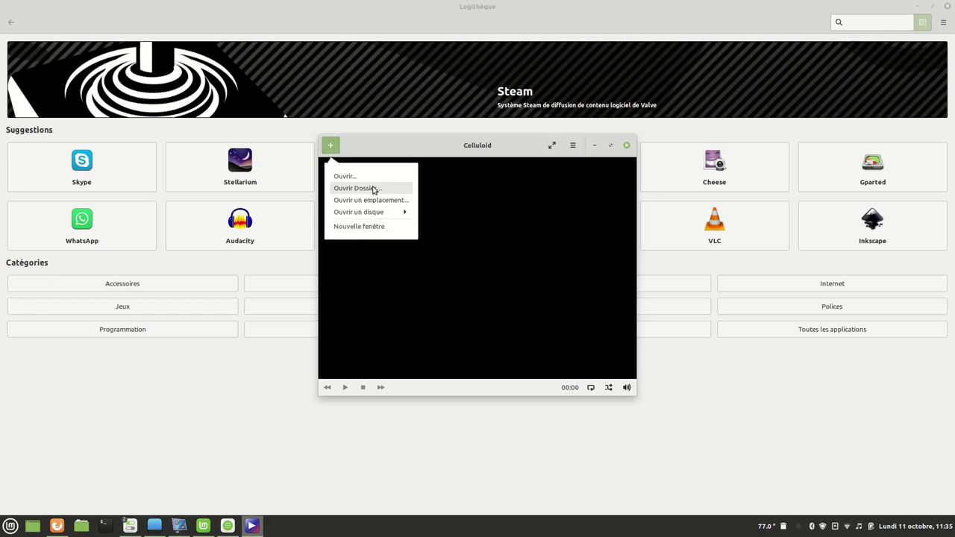
{"action": "left_click", "coordinate": [344, 177]}
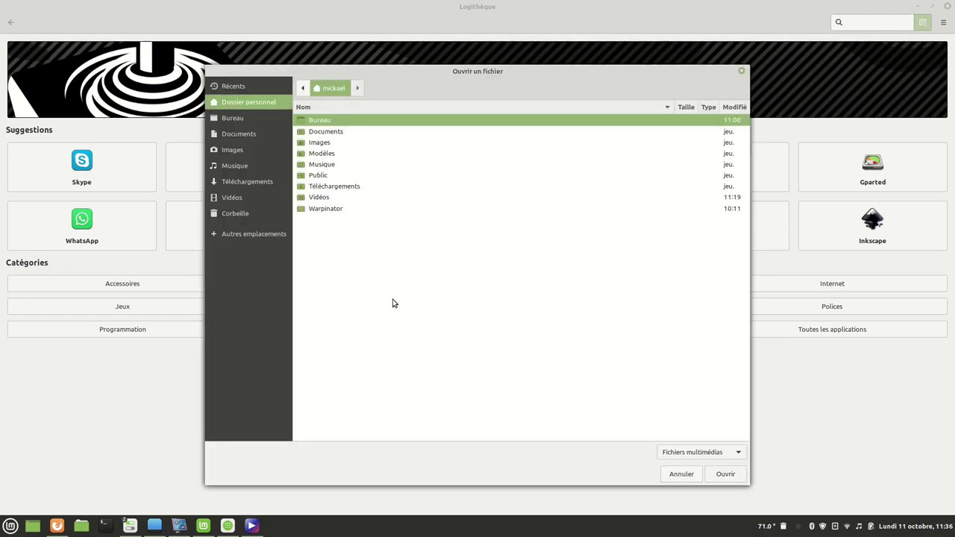
{"action": "left_click", "coordinate": [324, 198]}
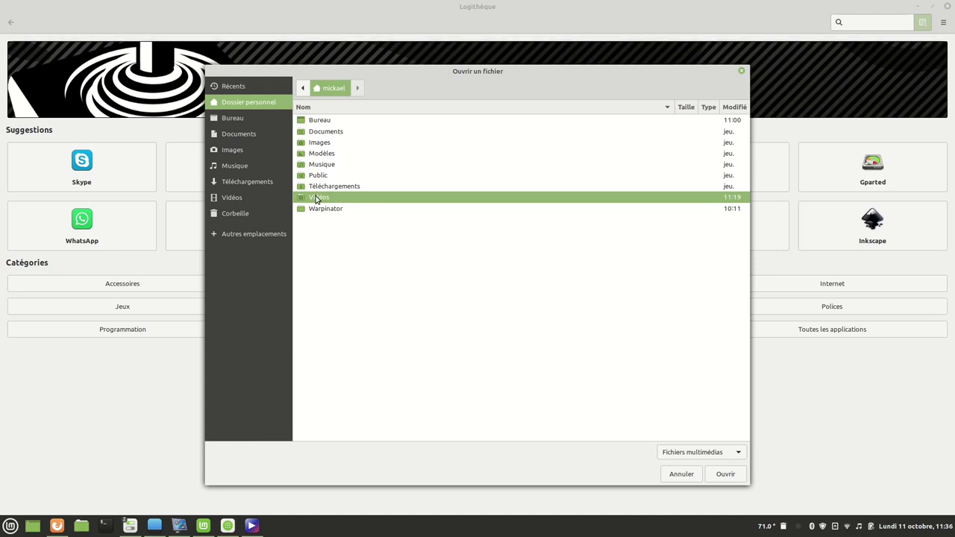
{"action": "double_click", "coordinate": [317, 197]}
{"action": "double_click", "coordinate": [345, 121]}
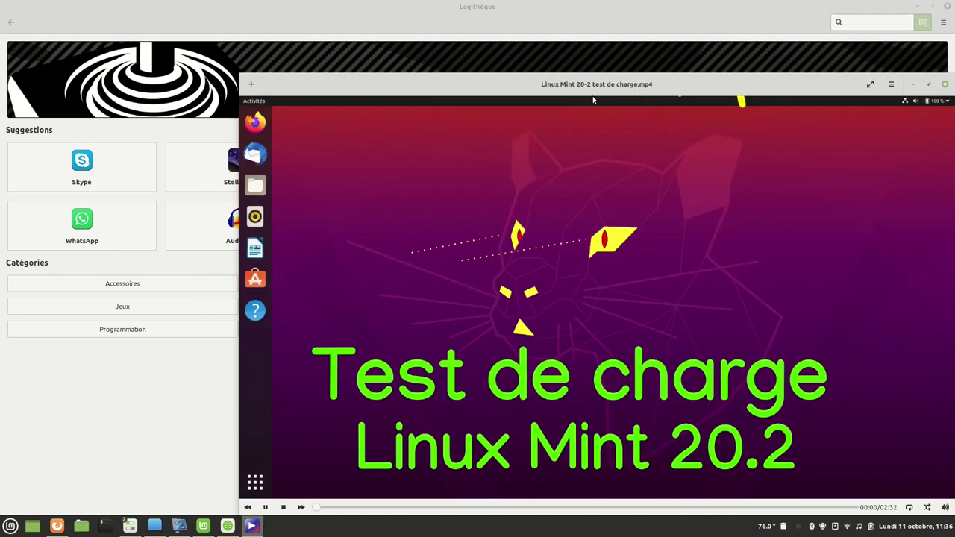
Move the player, skip ahead and pause at 01:45, then close Celluloid and the software manager.
{"action": "left_click_drag", "start_coordinate": [589, 86], "coordinate": [418, 53]}
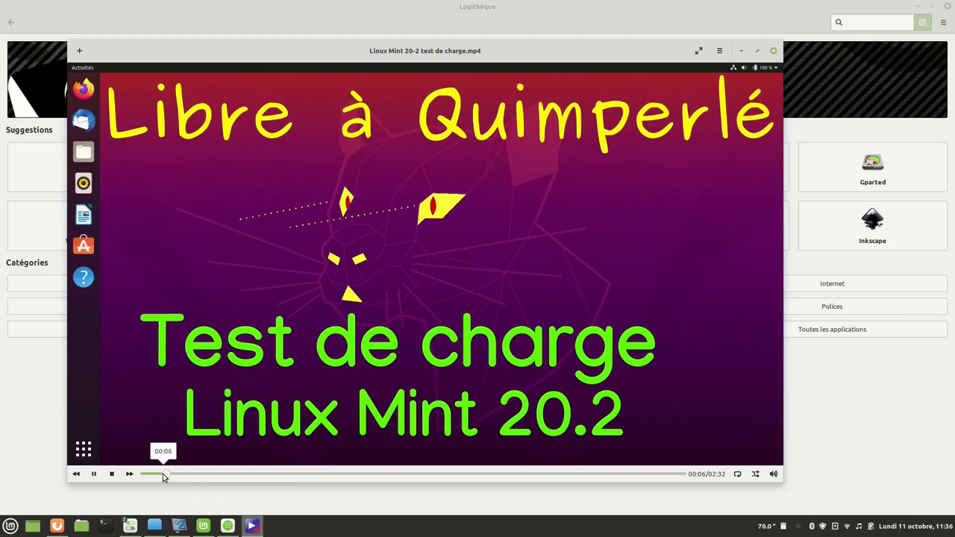
{"action": "left_click_drag", "start_coordinate": [163, 473], "coordinate": [512, 496]}
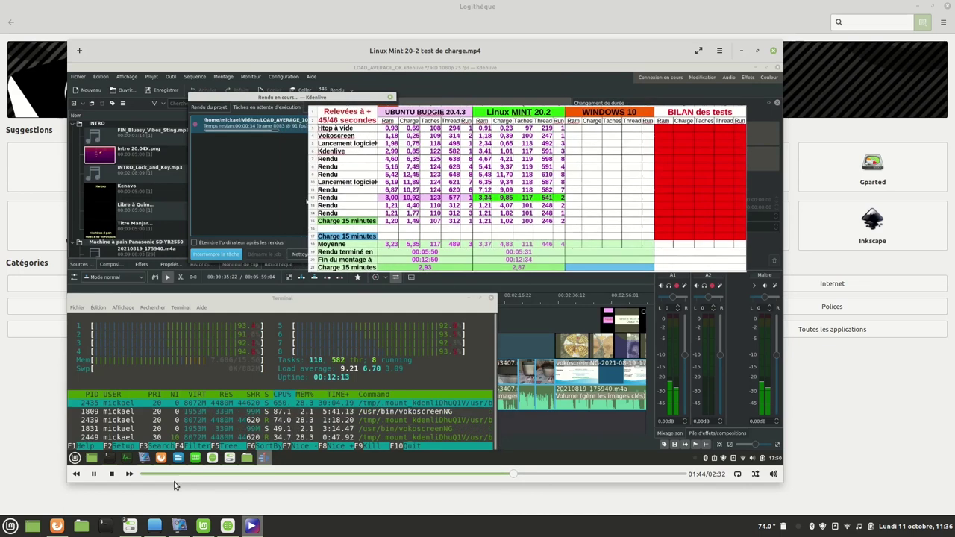
{"action": "left_click", "coordinate": [93, 475]}
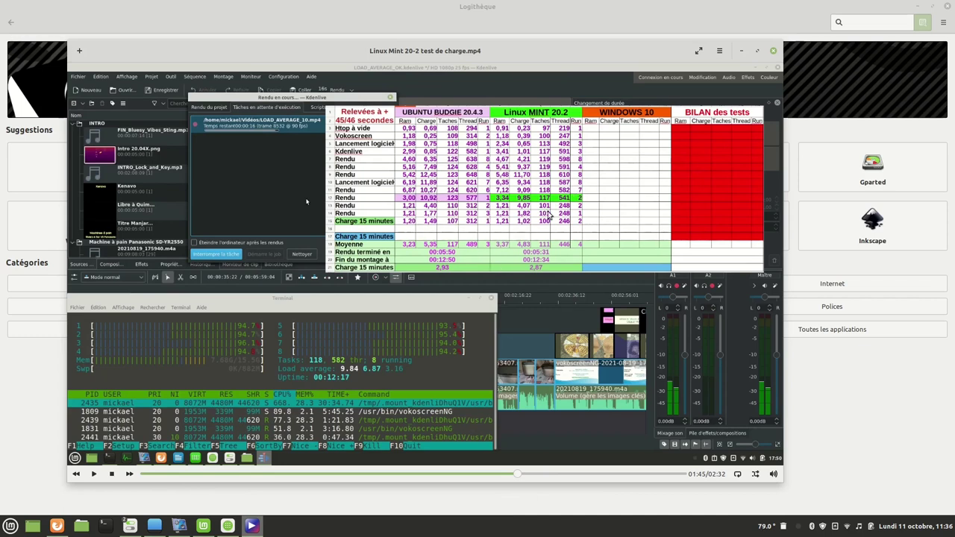
{"action": "left_click", "coordinate": [774, 55]}
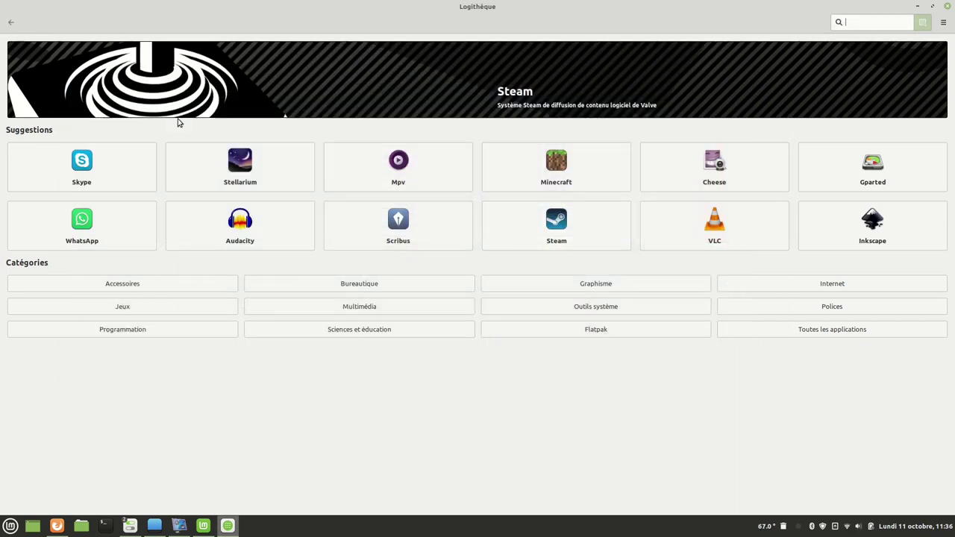
{"action": "left_click", "coordinate": [944, 6]}
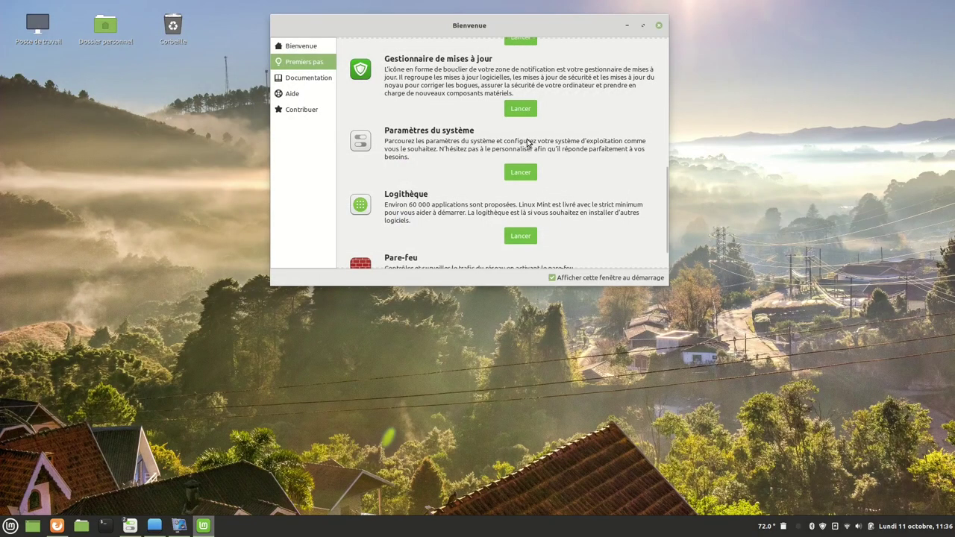
Close the Bienvenue welcome window and open the applications menu on the bare desktop.
{"action": "scroll", "coordinate": [503, 170], "scroll_direction": "down", "scroll_amount": 1}
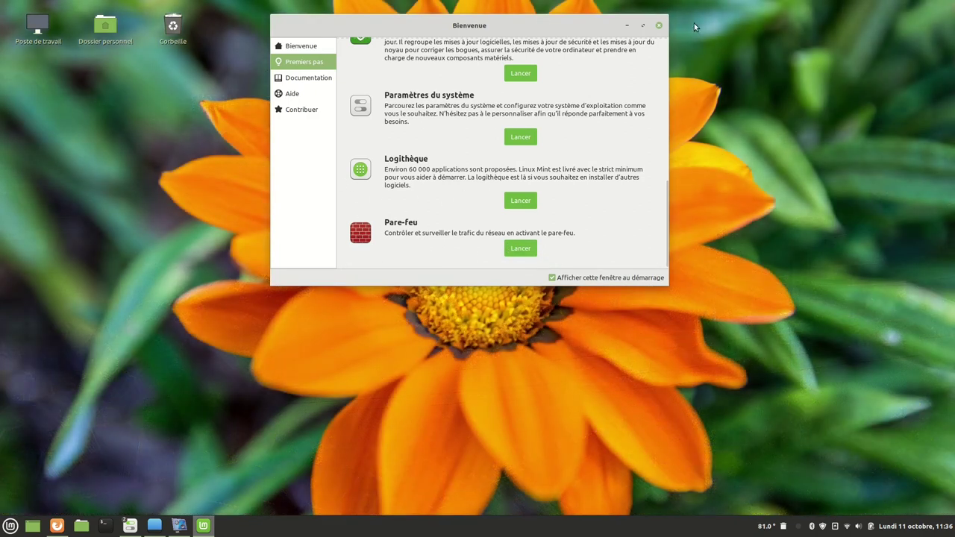
{"action": "left_click", "coordinate": [658, 27]}
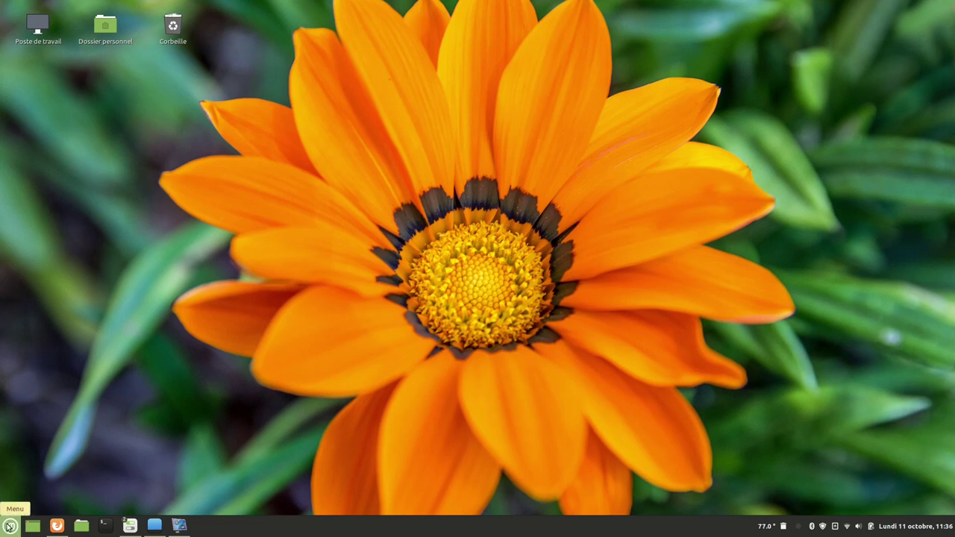
{"action": "left_click", "coordinate": [9, 527]}
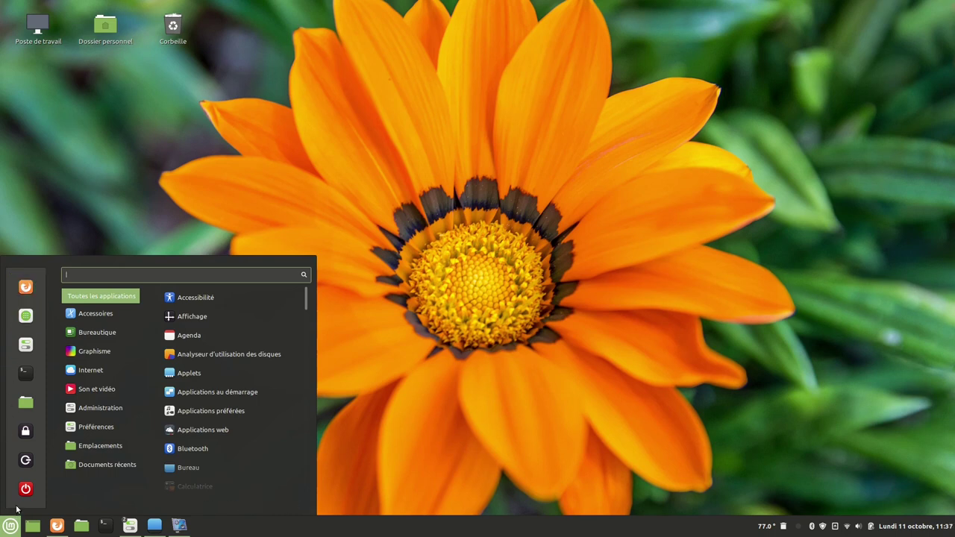
{"action": "mouse_move", "coordinate": [91, 315]}
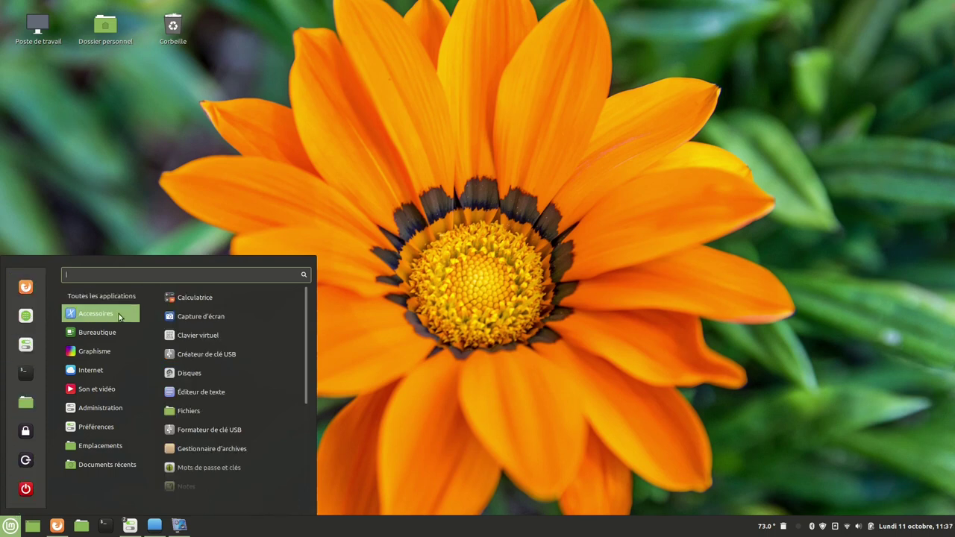
{"action": "left_click", "coordinate": [239, 317]}
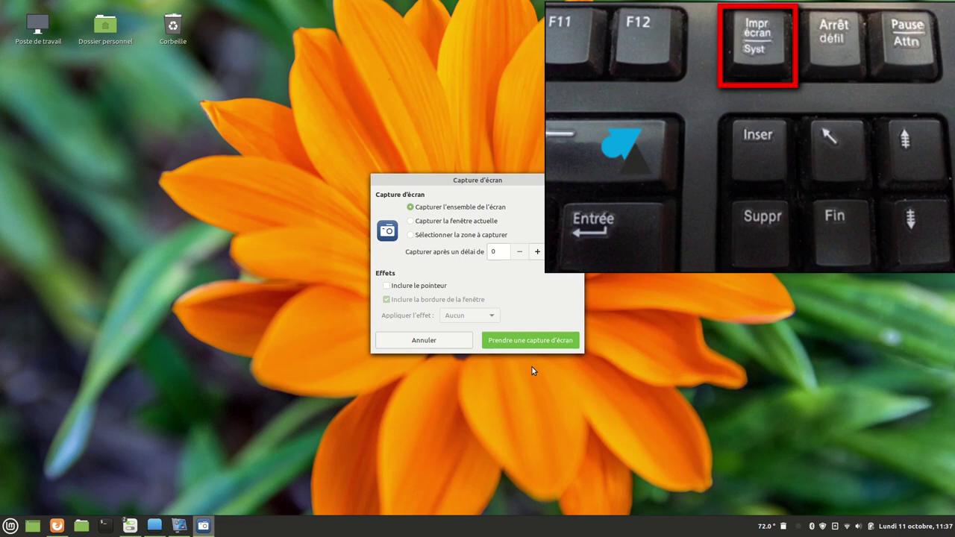
{"action": "key", "text": "Print"}
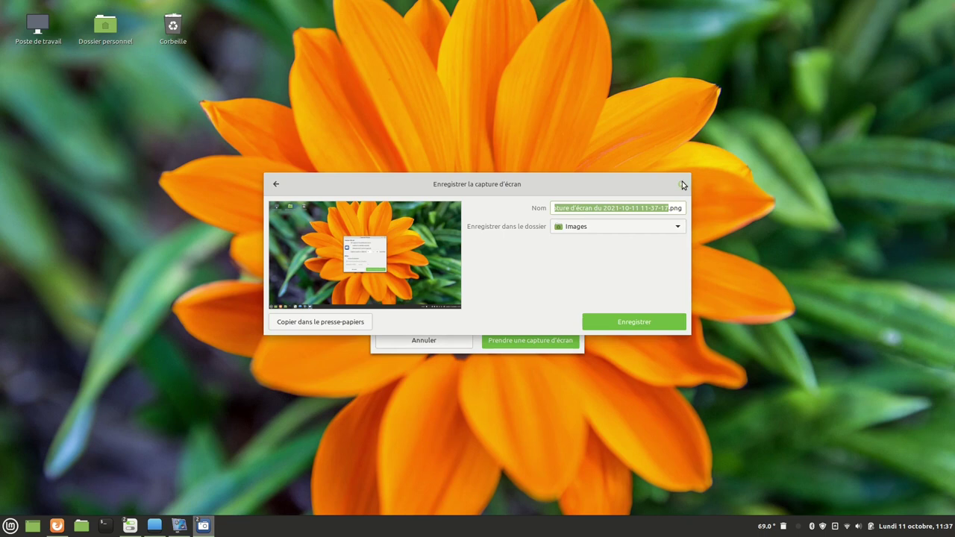
{"action": "left_click", "coordinate": [682, 183]}
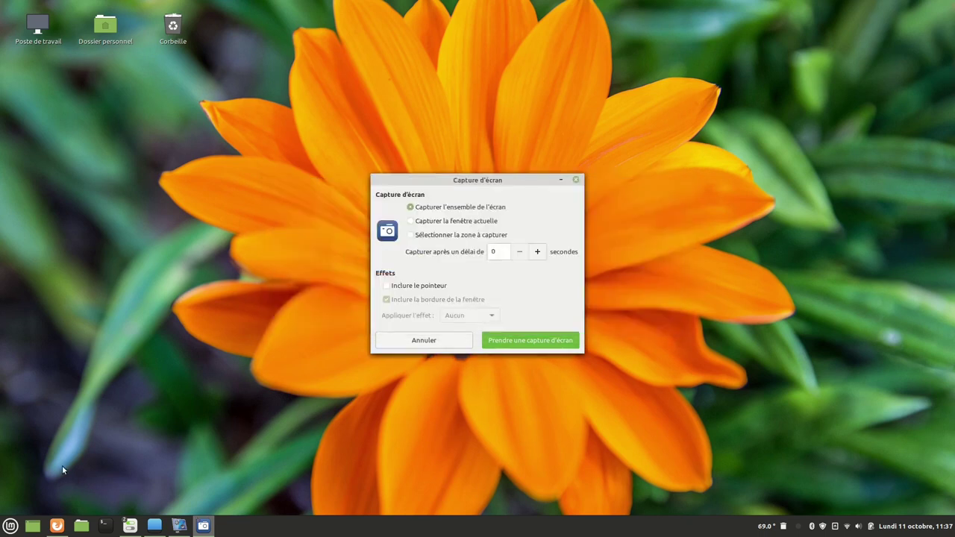
{"action": "left_click", "coordinate": [9, 526]}
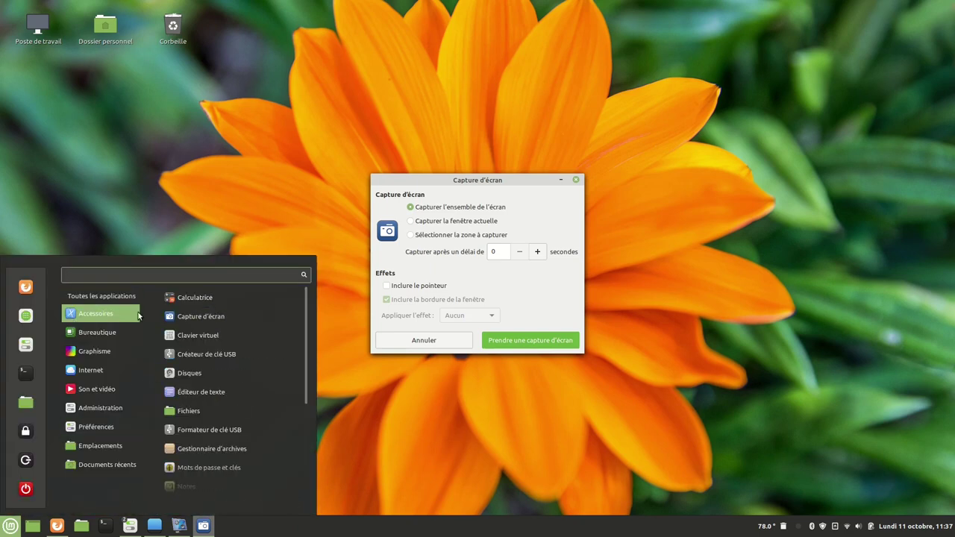
{"action": "left_click", "coordinate": [222, 356]}
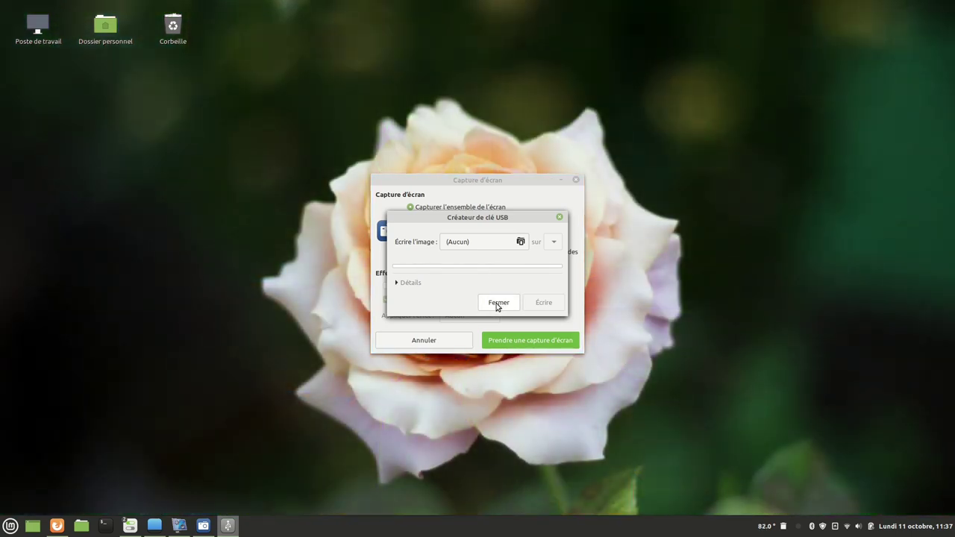
{"action": "left_click", "coordinate": [497, 303]}
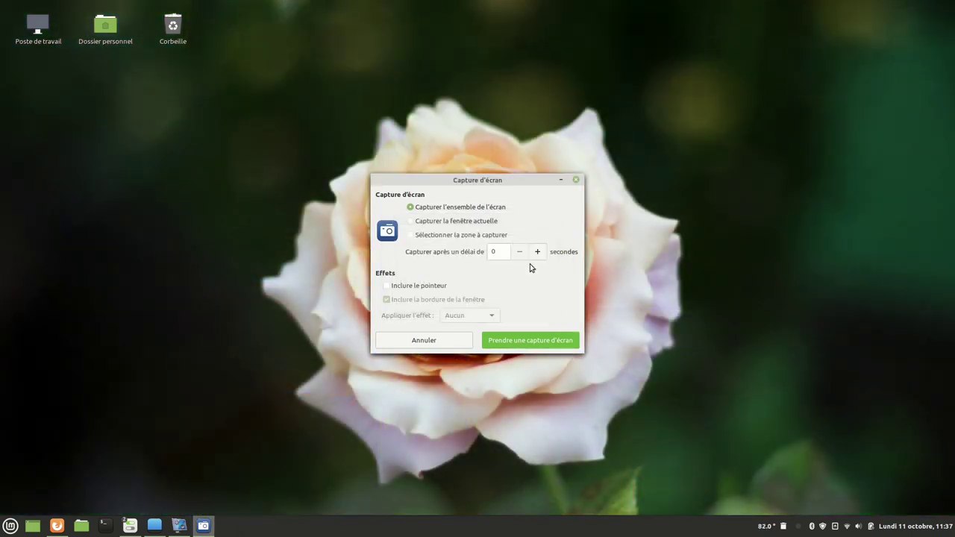
{"action": "left_click", "coordinate": [575, 180]}
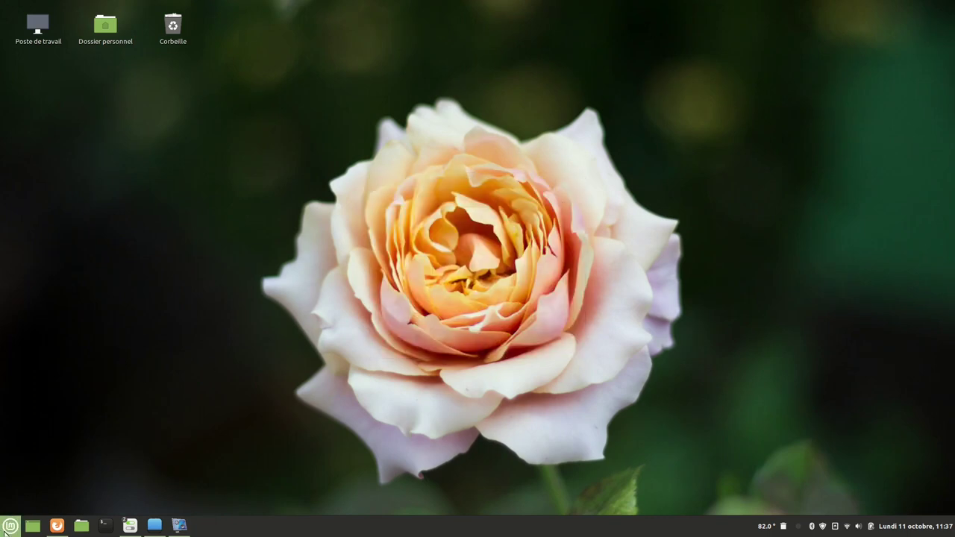
Launch the xed text editor from Accessoires with a new empty document.
{"action": "left_click", "coordinate": [9, 525]}
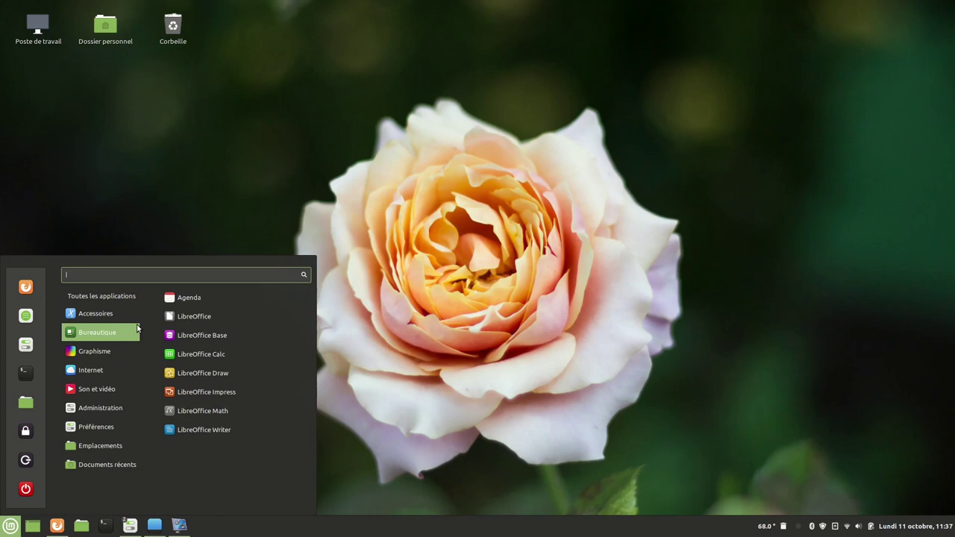
{"action": "mouse_move", "coordinate": [113, 319]}
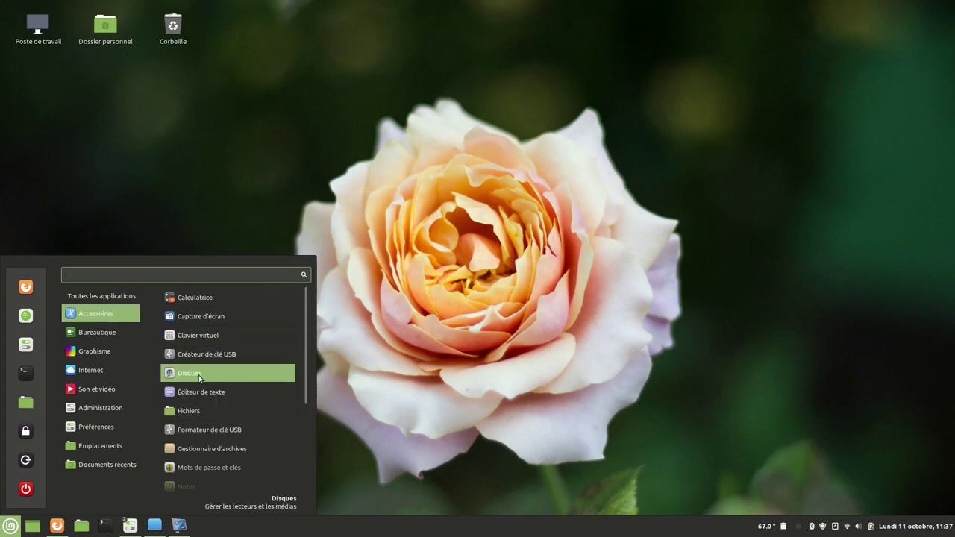
{"action": "left_click", "coordinate": [217, 395]}
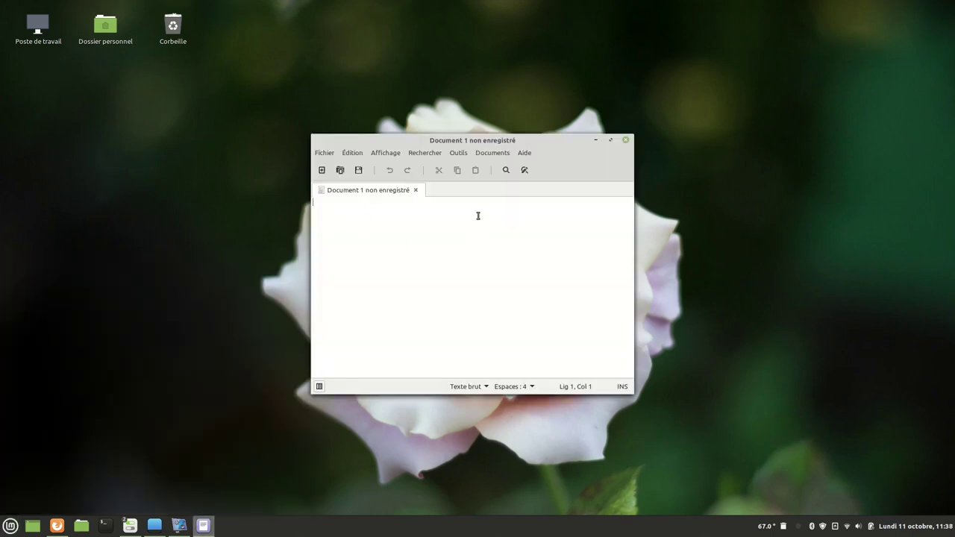
Show xed's About information (version 3.0.2) and open a terminal window.
{"action": "left_click", "coordinate": [526, 154]}
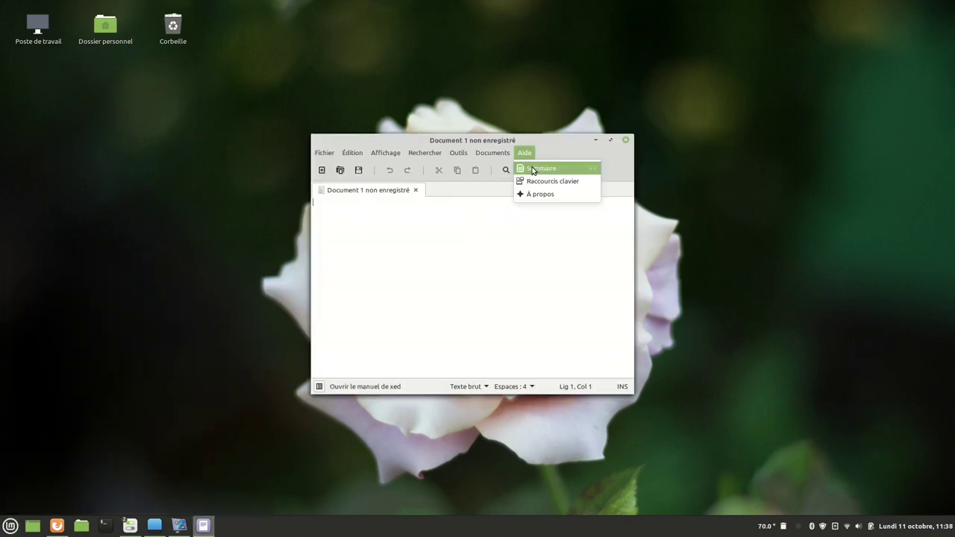
{"action": "left_click", "coordinate": [551, 196]}
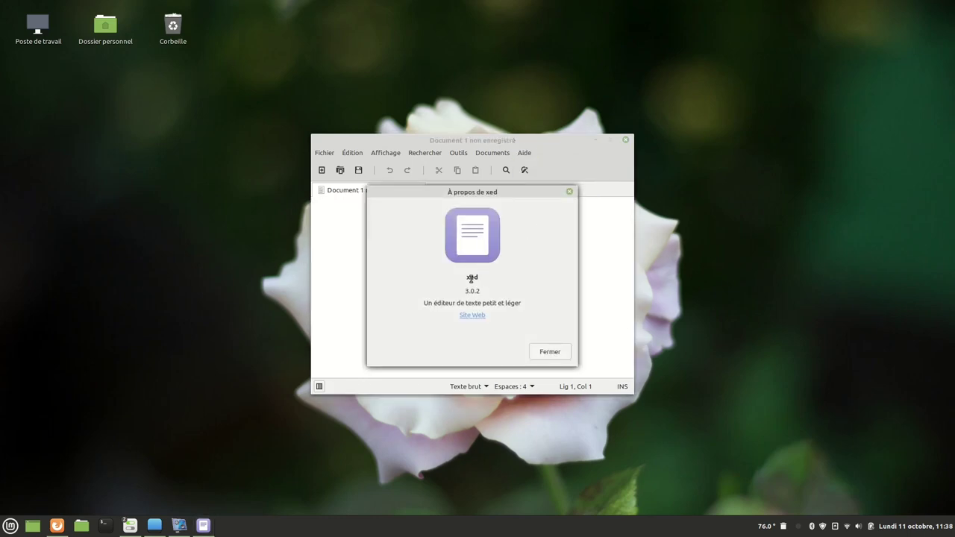
{"action": "key", "text": "ctrl+alt+t"}
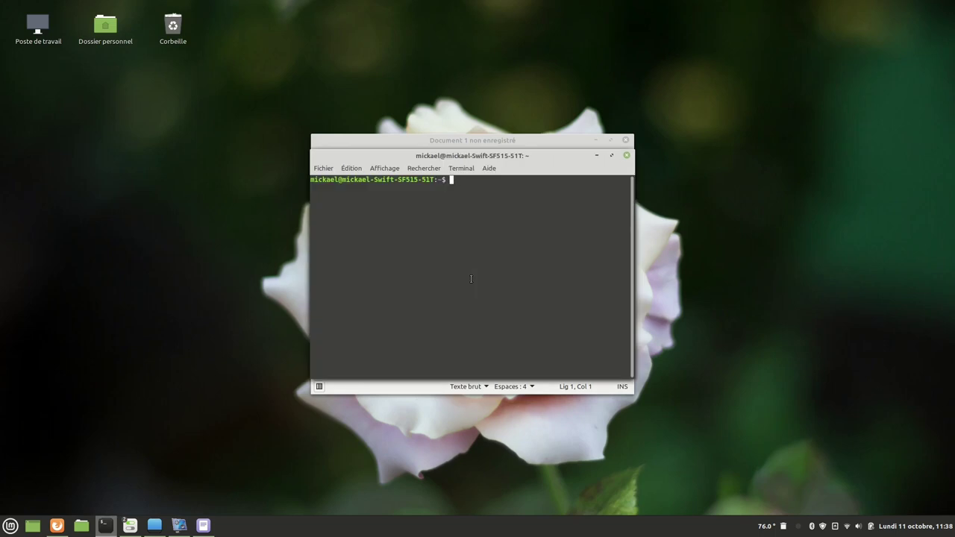
Open /etc/fstab as root with sudo xed, entering the administrator password, and maximize it.
{"action": "type", "text": "sudo xed /etc/fstab"}
{"action": "key", "text": "Return"}
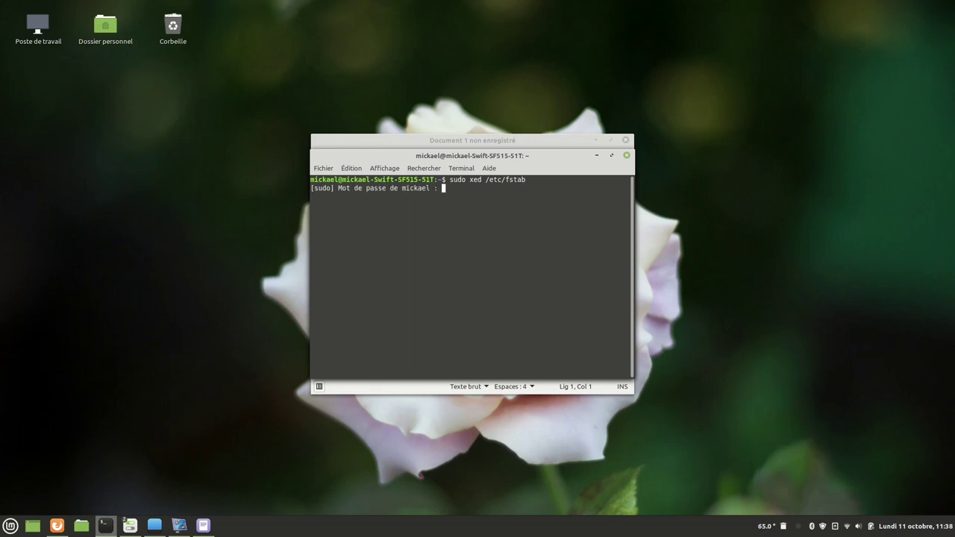
{"action": "key", "text": "Return"}
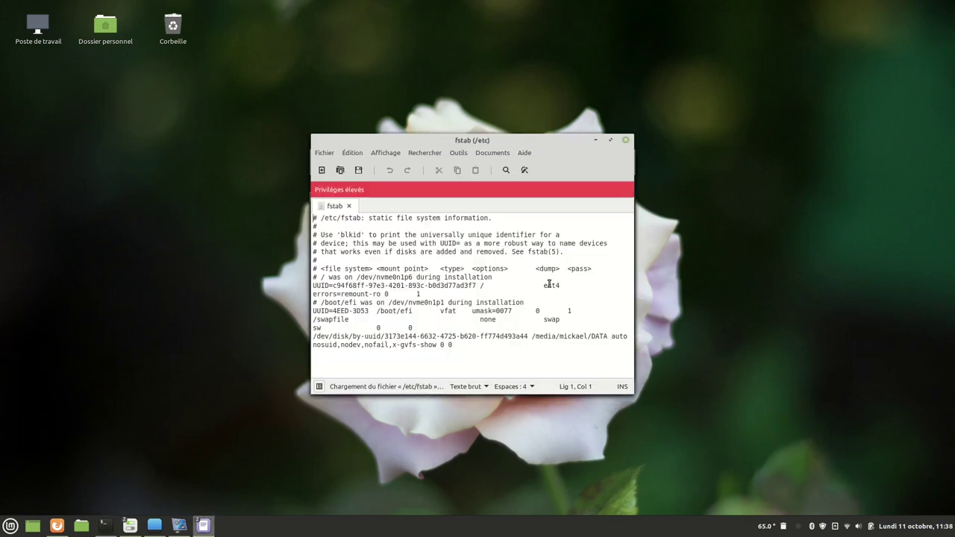
{"action": "left_click", "coordinate": [609, 141]}
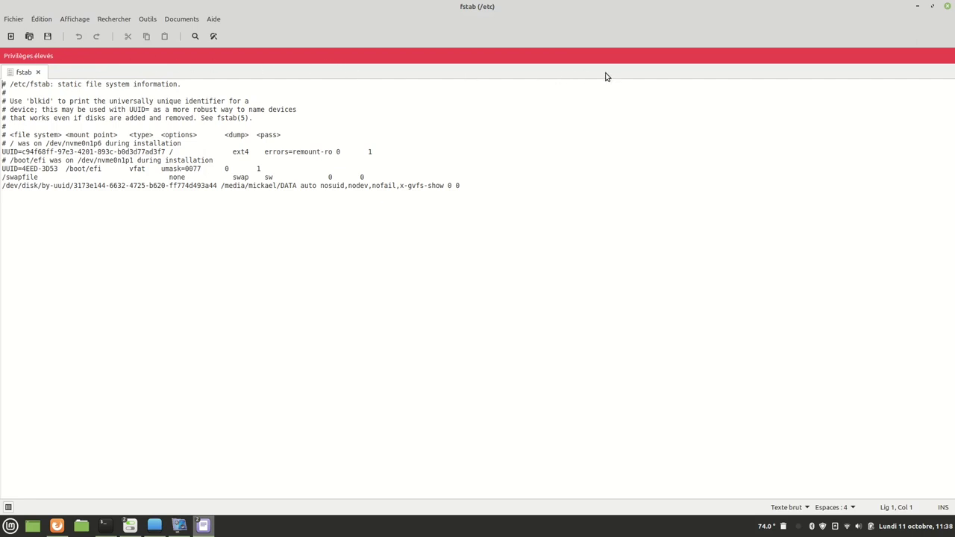
Close the fstab editor, the terminal, xed's About box and the empty Document 1.
{"action": "left_click", "coordinate": [948, 7]}
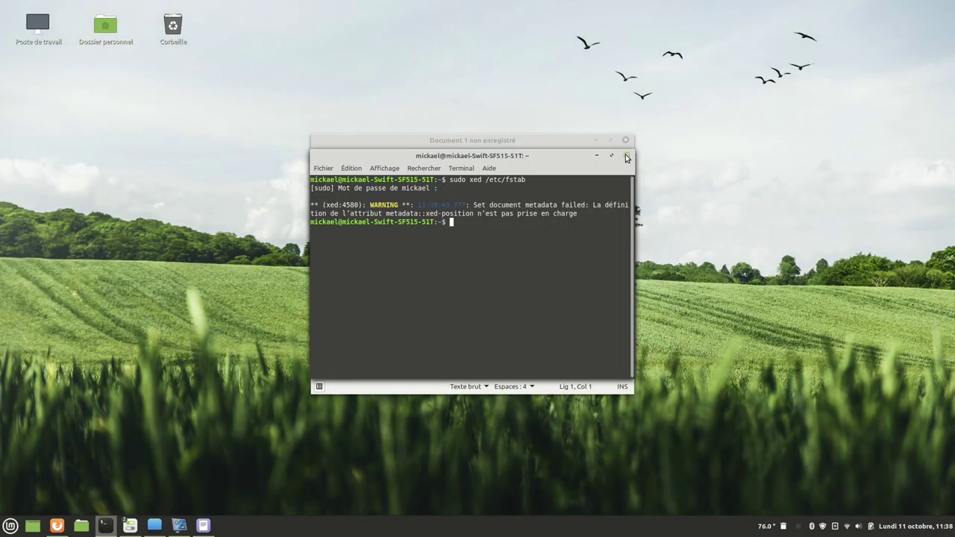
{"action": "left_click", "coordinate": [626, 157]}
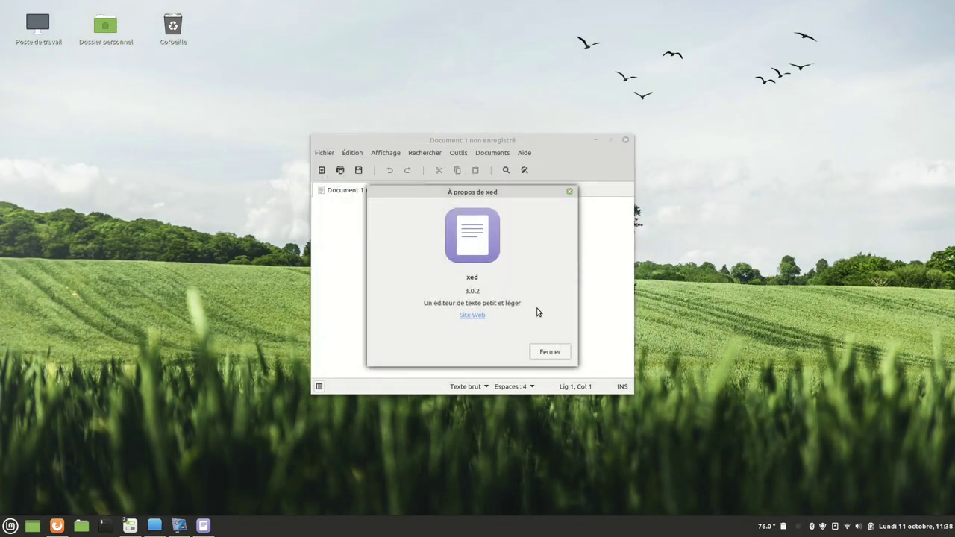
{"action": "left_click", "coordinate": [549, 352]}
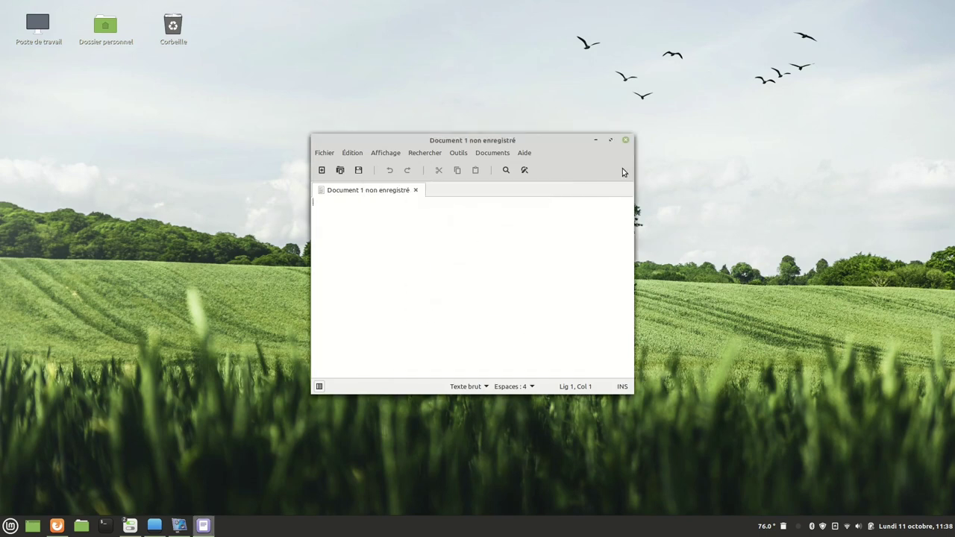
{"action": "left_click", "coordinate": [625, 140]}
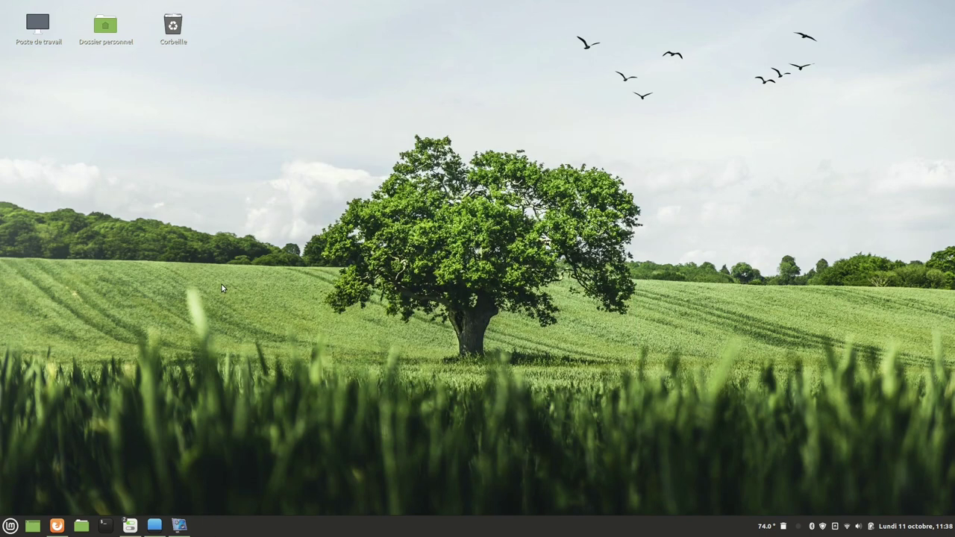
Open a terminal with sudo nemo recalled at the prompt, and show the home folder in Files.
{"action": "key", "text": "ctrl+alt+t"}
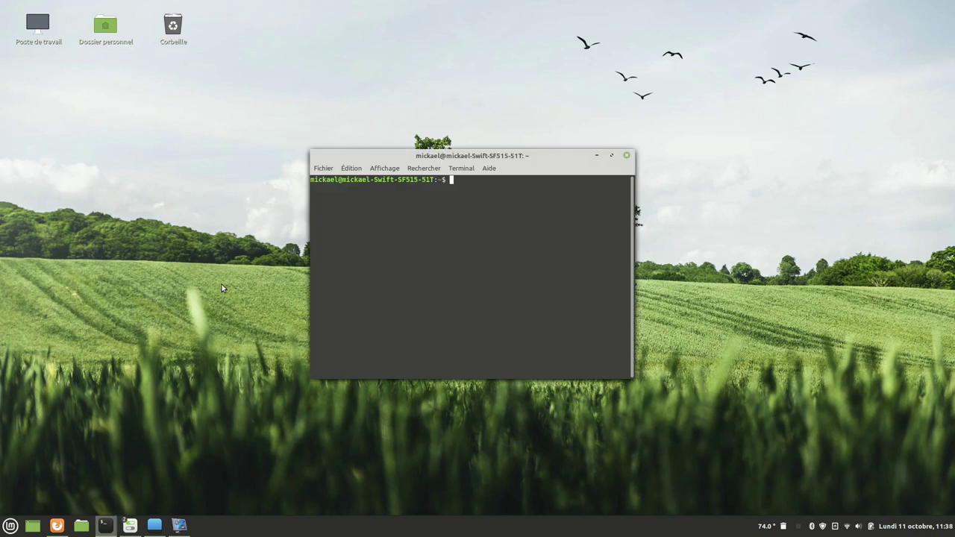
{"action": "key", "text": "Up"}
{"action": "key", "text": "Up"}
{"action": "left_click", "coordinate": [81, 528]}
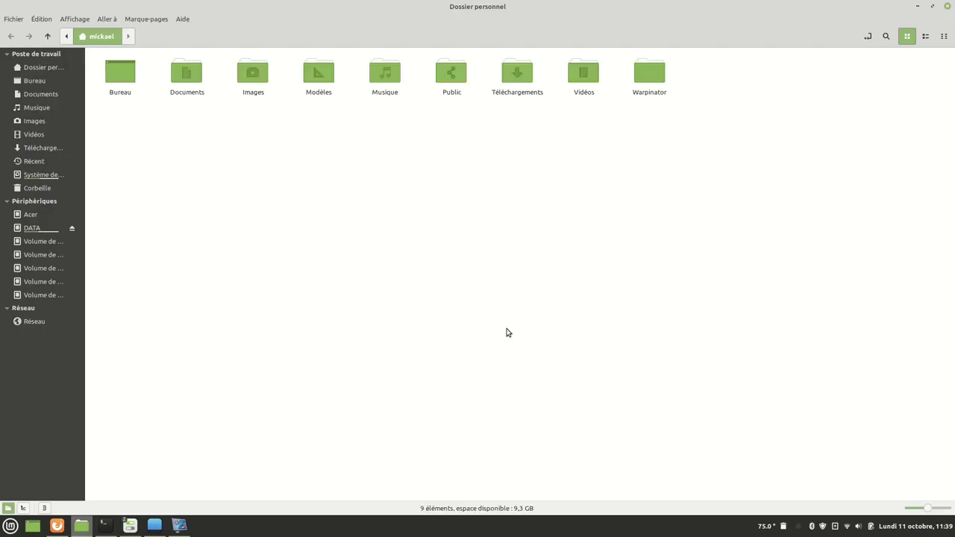
Check Nemo's About box showing version 5.0.3, then bring the sudo nemo terminal to the front.
{"action": "left_click", "coordinate": [183, 20]}
{"action": "left_click", "coordinate": [198, 63]}
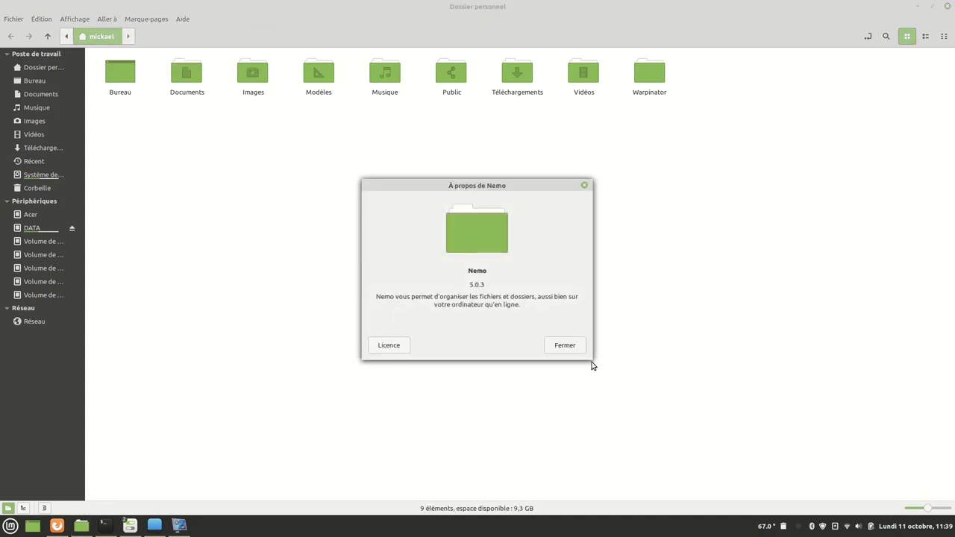
{"action": "left_click", "coordinate": [564, 346]}
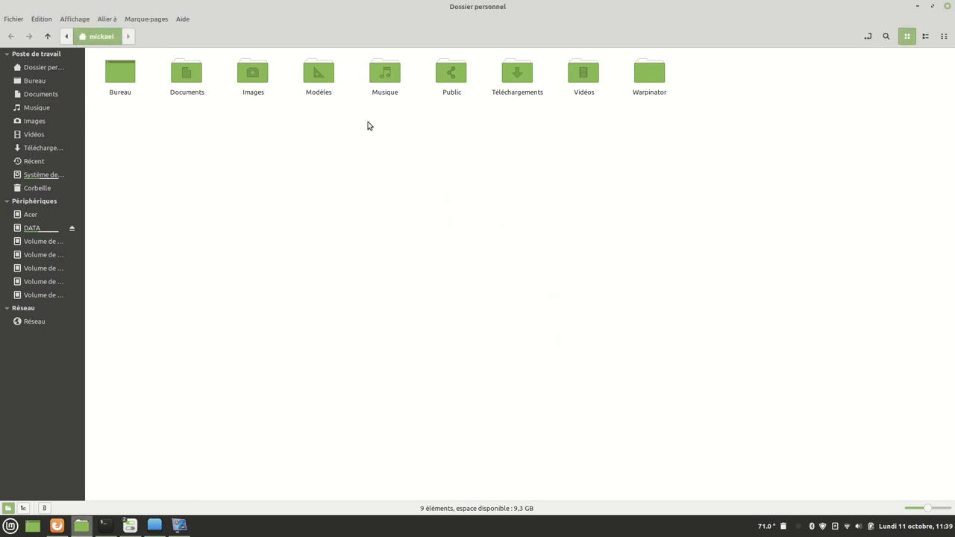
{"action": "left_click", "coordinate": [105, 526]}
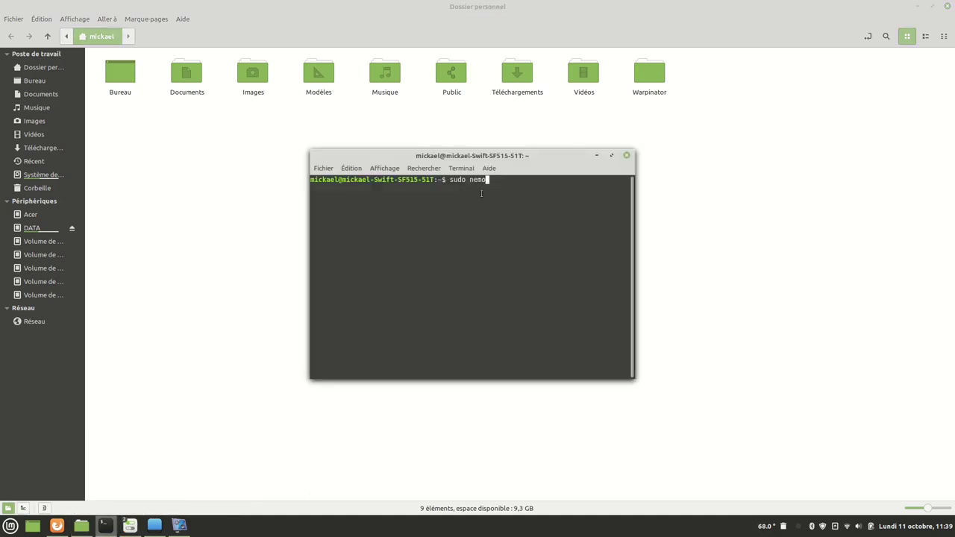
Run sudo nemo for a root file manager and mount the 154 GB volume.
{"action": "key", "text": "Return"}
{"action": "key", "text": "Return"}
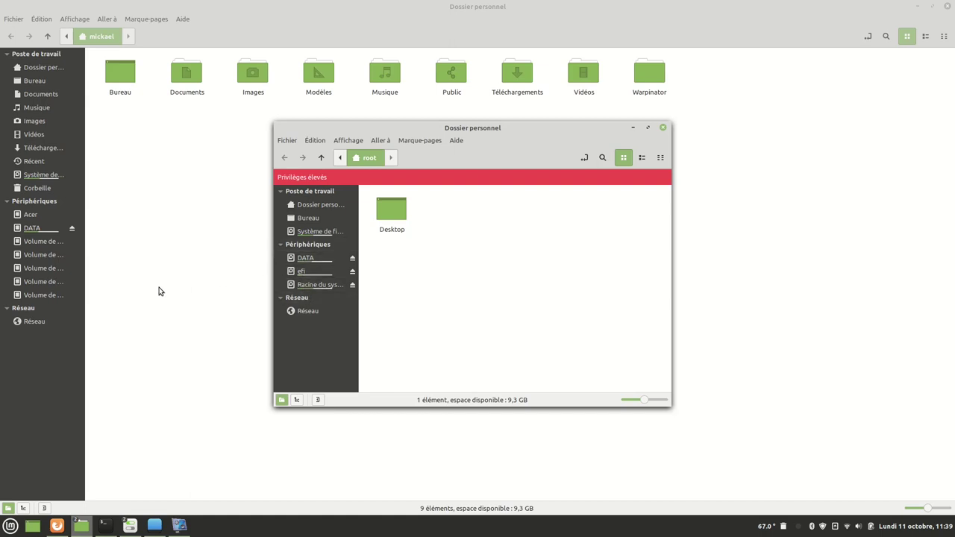
{"action": "left_click", "coordinate": [35, 246]}
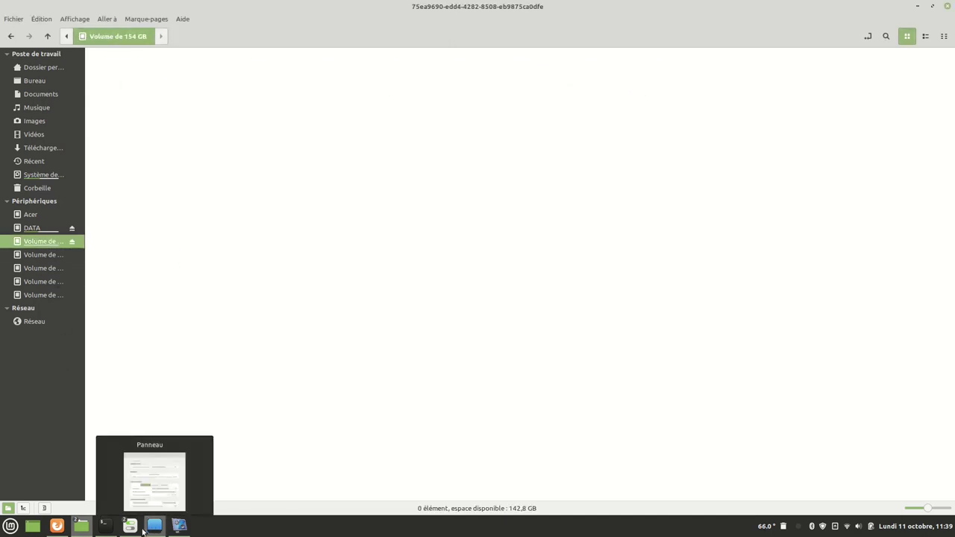
{"action": "mouse_move", "coordinate": [109, 532]}
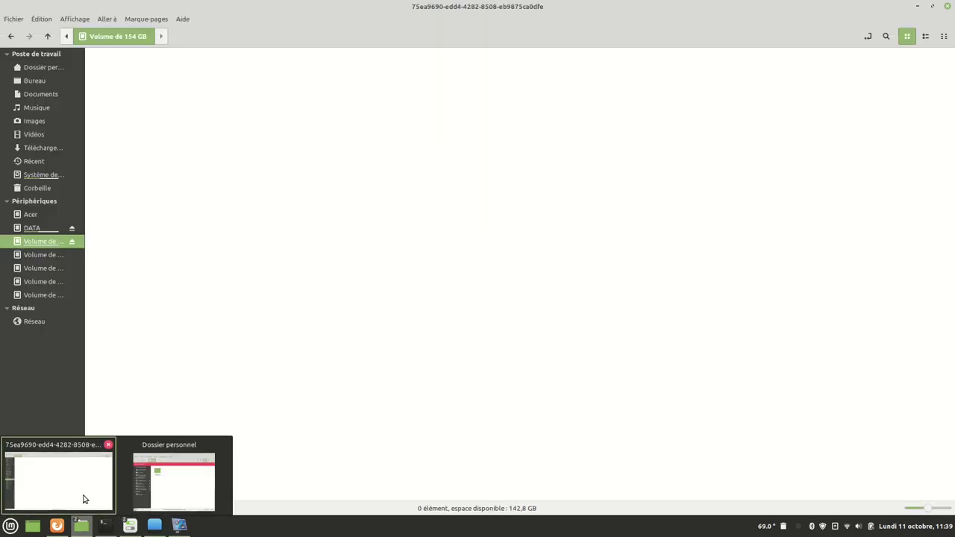
{"action": "left_click", "coordinate": [160, 481]}
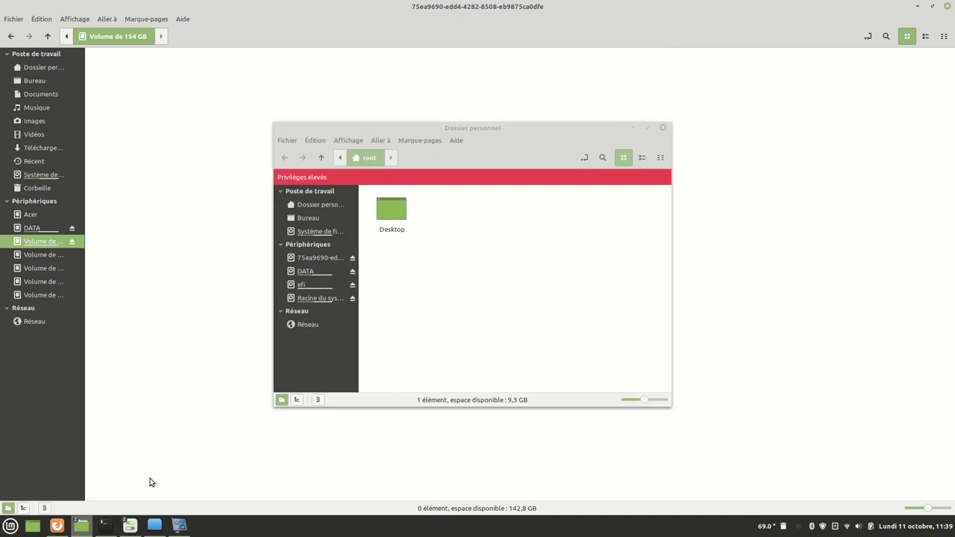
Keep the root window always on top, mount the 20 GB volume, then close the root window.
{"action": "right_click", "coordinate": [532, 134]}
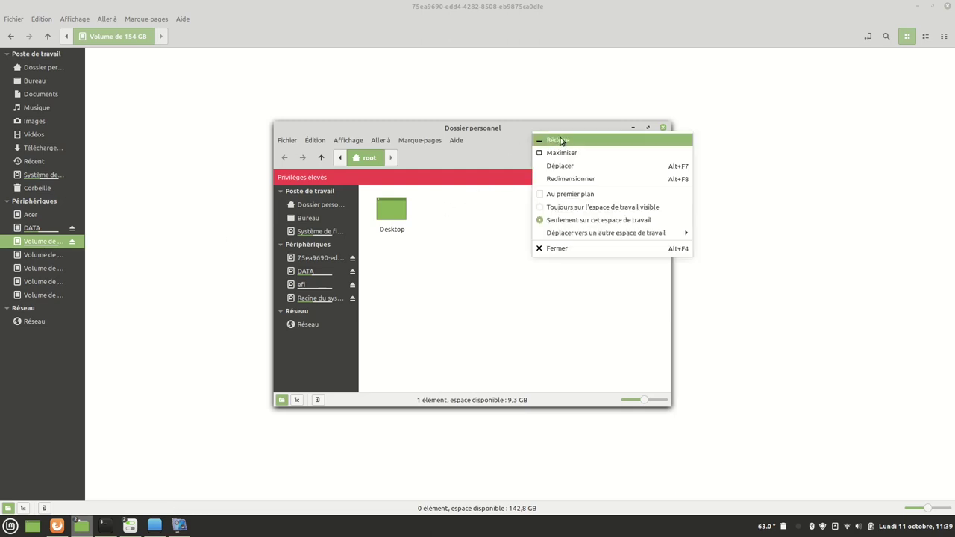
{"action": "left_click", "coordinate": [567, 194]}
{"action": "left_click", "coordinate": [45, 268]}
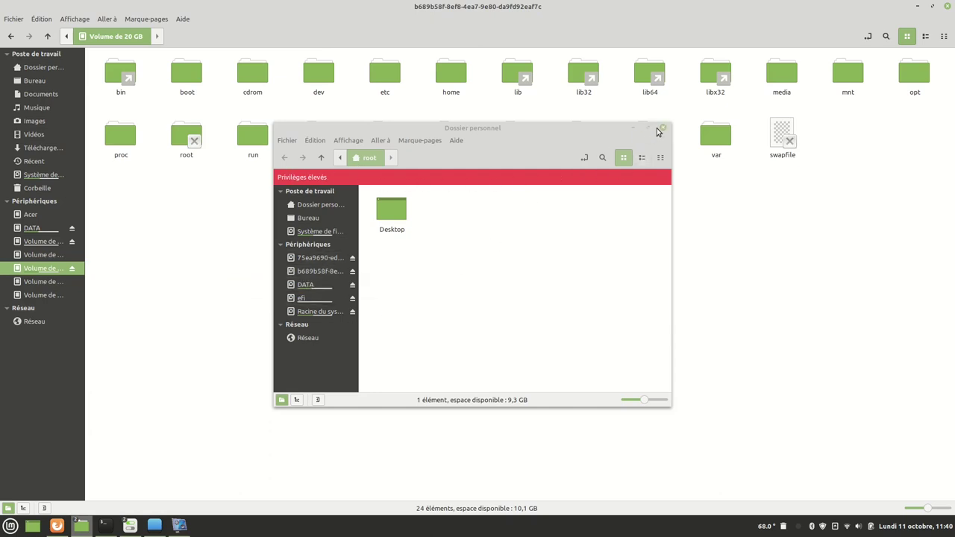
{"action": "left_click", "coordinate": [662, 128]}
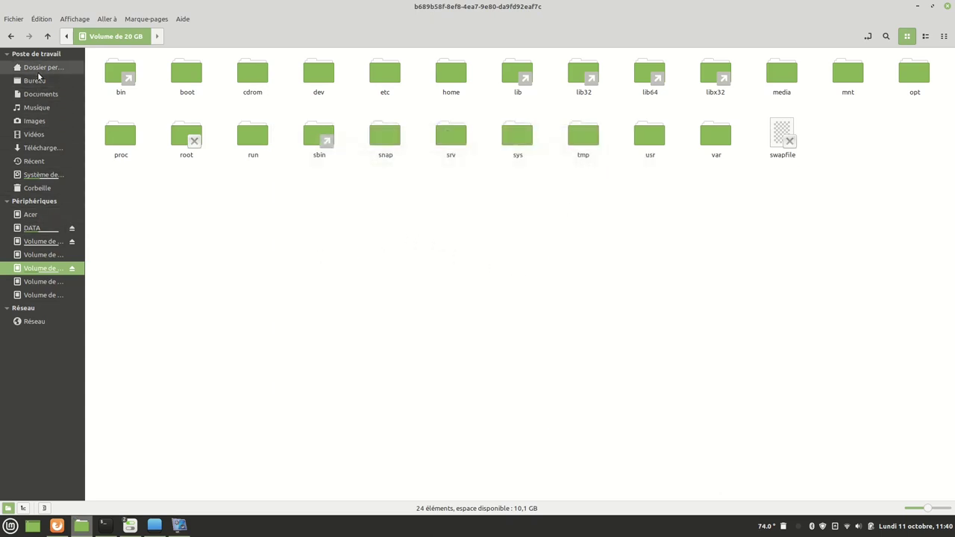
From the home folder, try compact then icon view, and open DATA › VIDEOS › Montage Préparation.
{"action": "left_click", "coordinate": [39, 69]}
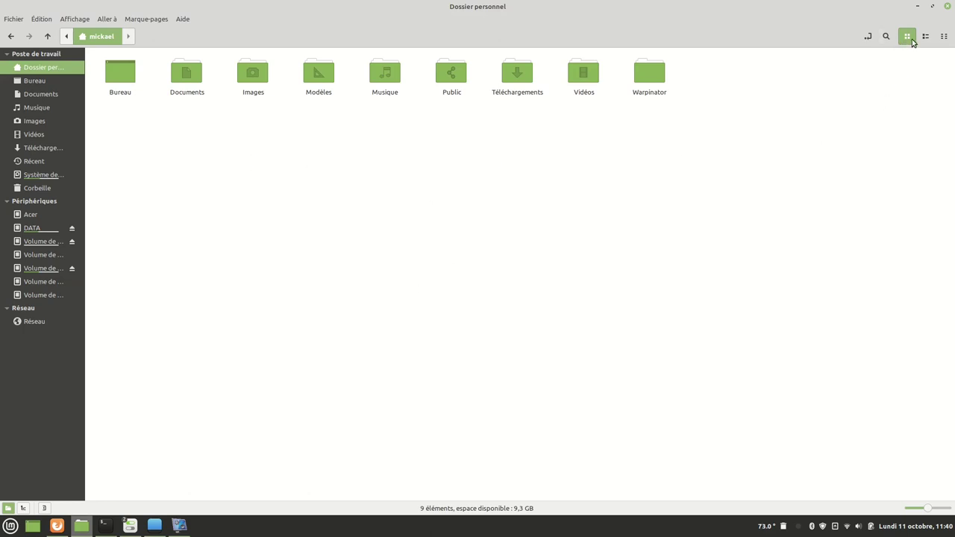
{"action": "left_click", "coordinate": [943, 37]}
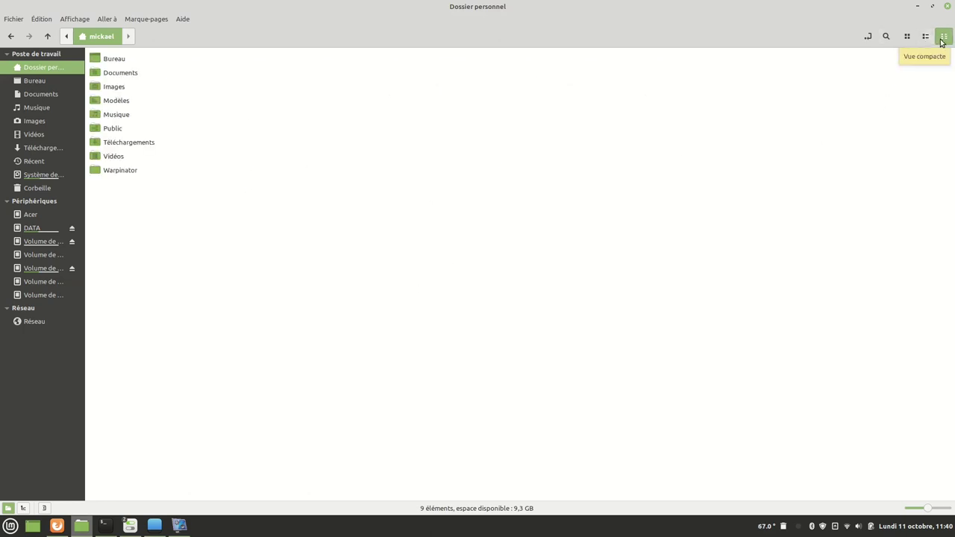
{"action": "left_click", "coordinate": [906, 36]}
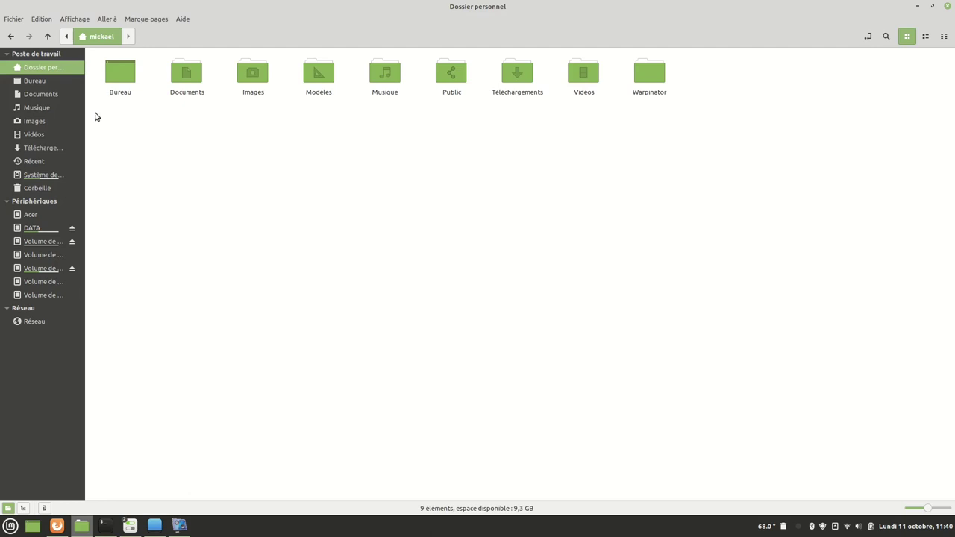
{"action": "left_click", "coordinate": [35, 227]}
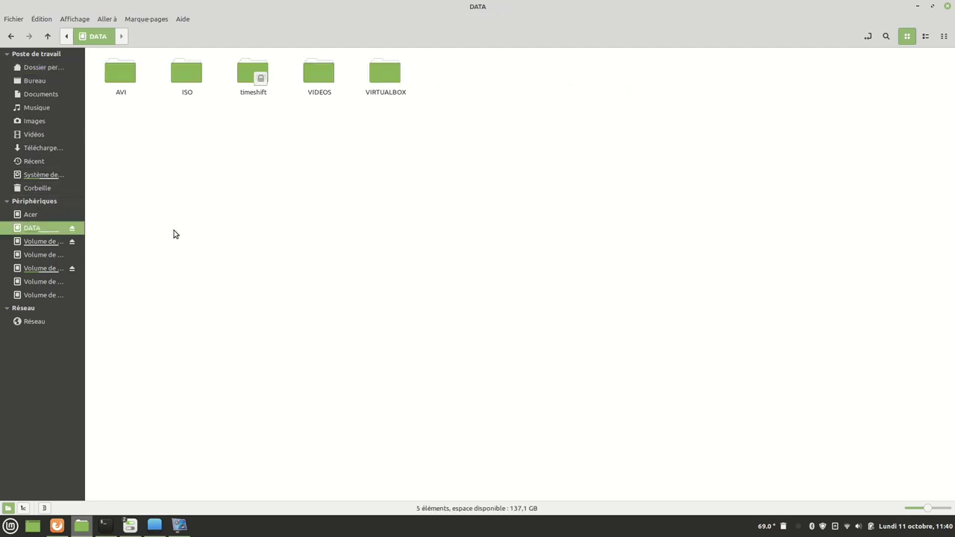
{"action": "double_click", "coordinate": [320, 79]}
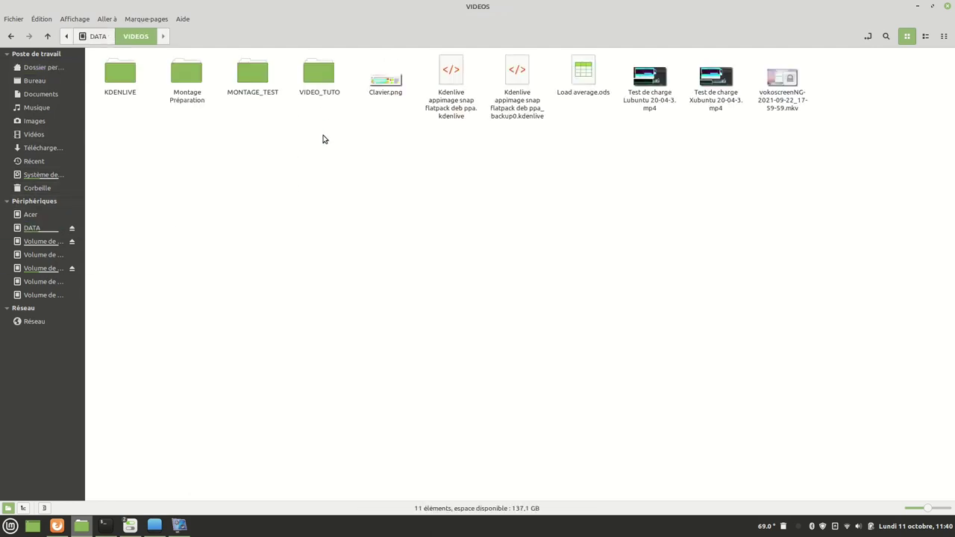
{"action": "double_click", "coordinate": [186, 79]}
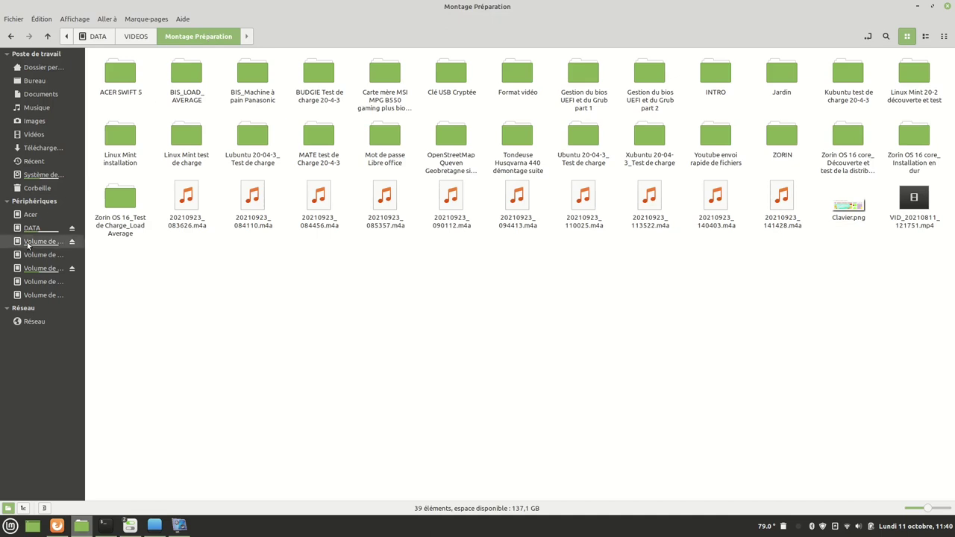
Bookmark the Montage Préparation folder, widen the sidebar and go back up to DATA.
{"action": "left_click", "coordinate": [148, 20]}
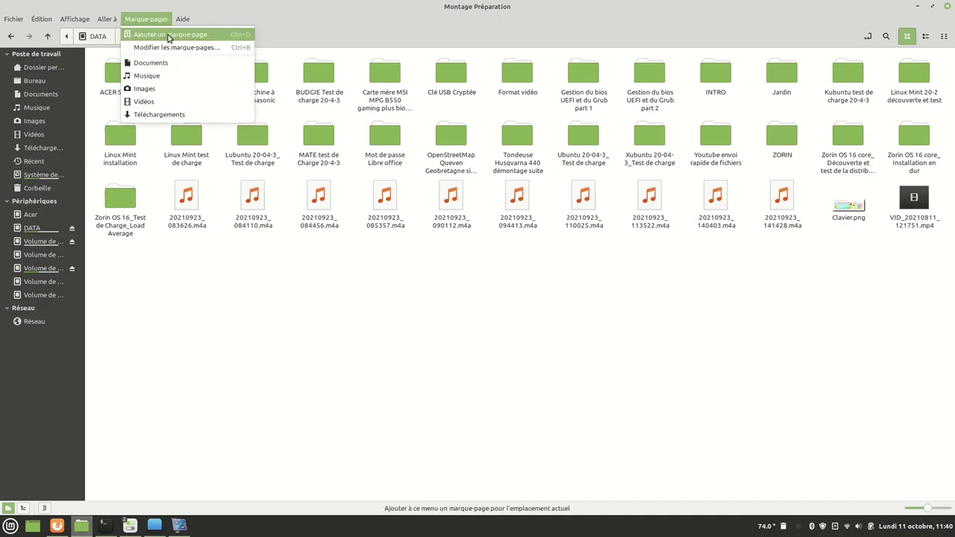
{"action": "left_click", "coordinate": [170, 35]}
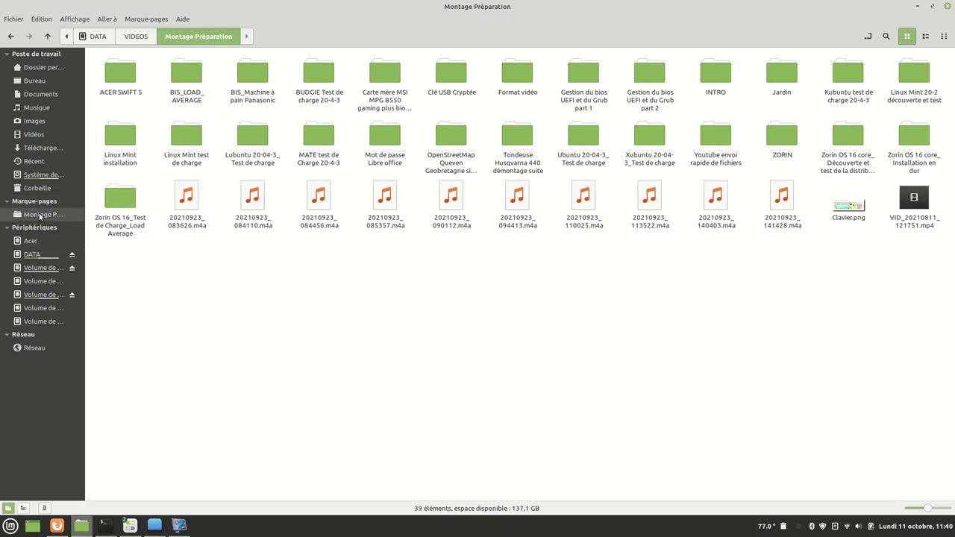
{"action": "left_click", "coordinate": [80, 217]}
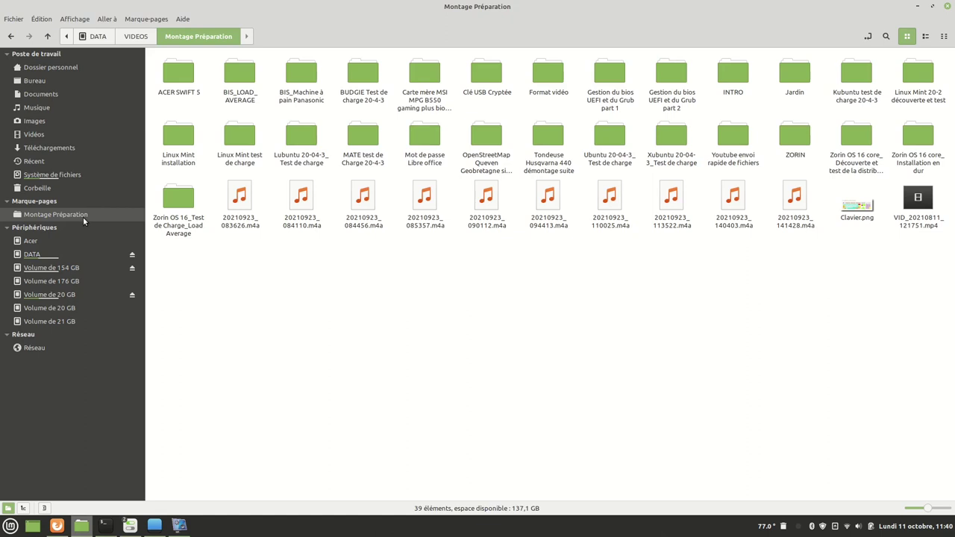
{"action": "left_click", "coordinate": [97, 36]}
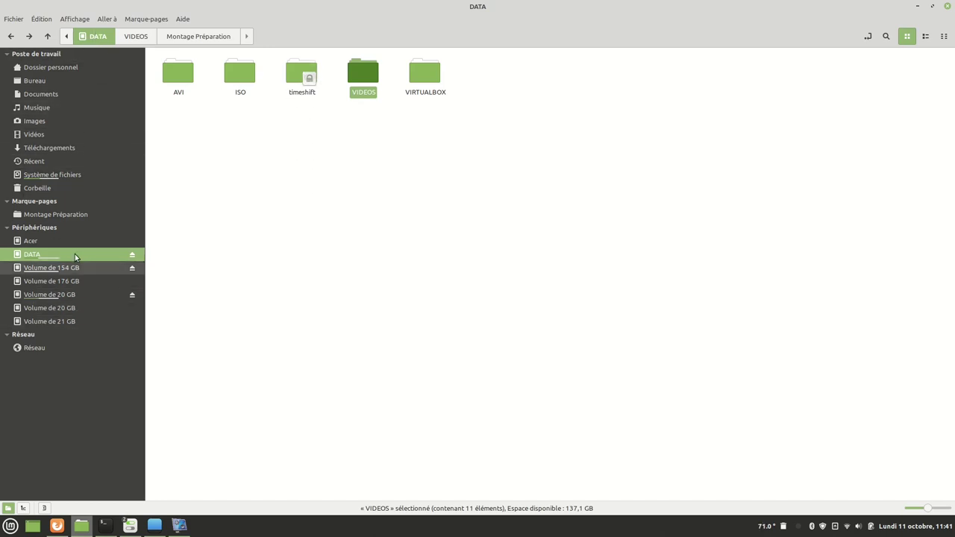
Open the timeshift folder on DATA to view its seven snapshot folders, then close Nemo.
{"action": "double_click", "coordinate": [300, 75]}
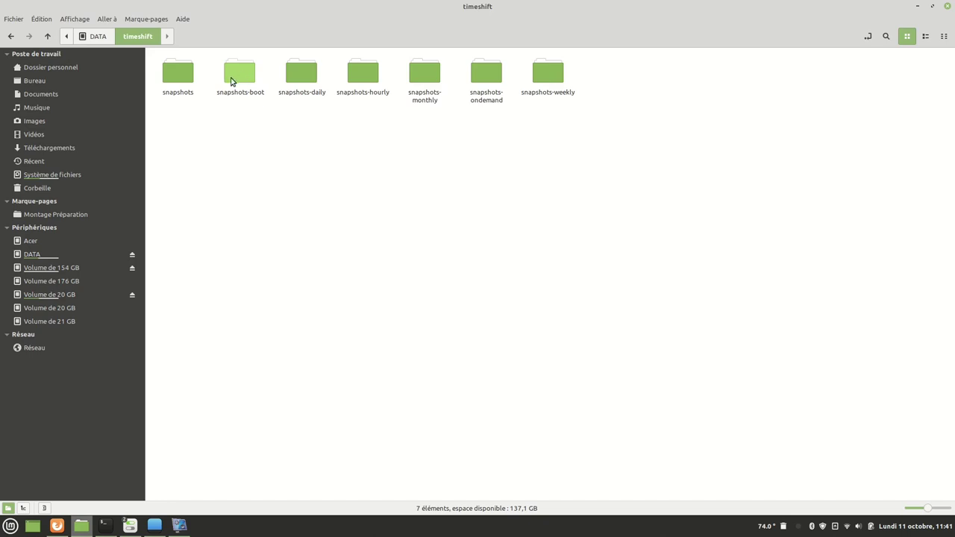
{"action": "left_click", "coordinate": [86, 42]}
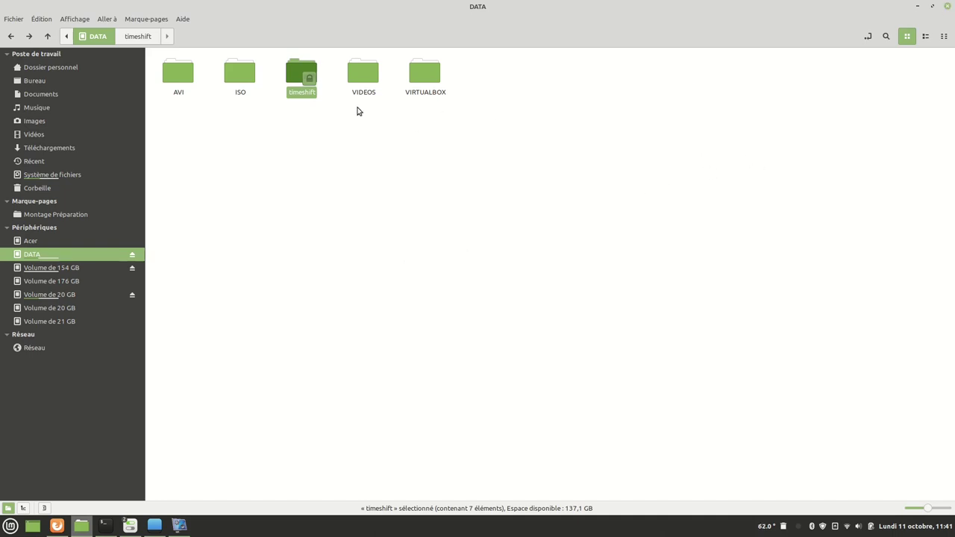
{"action": "double_click", "coordinate": [301, 84]}
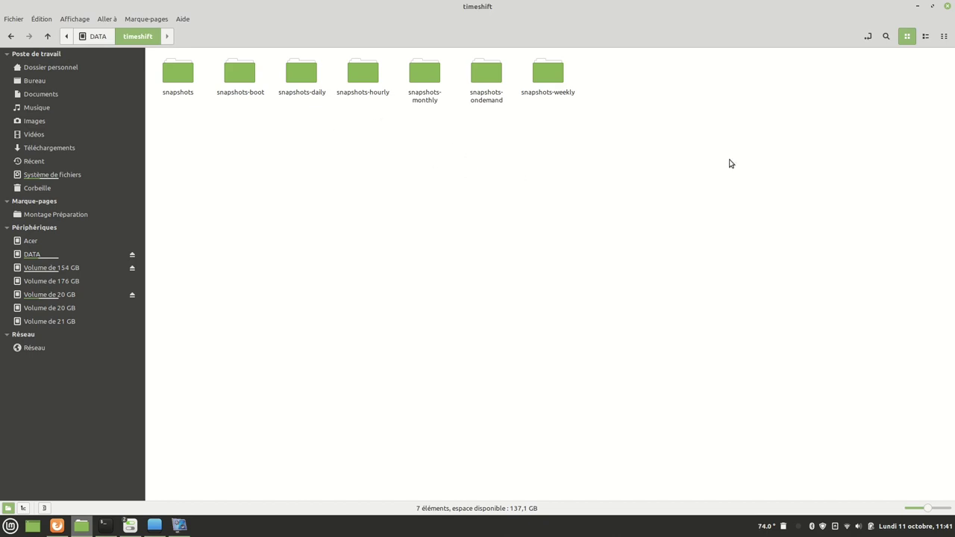
{"action": "left_click", "coordinate": [947, 7]}
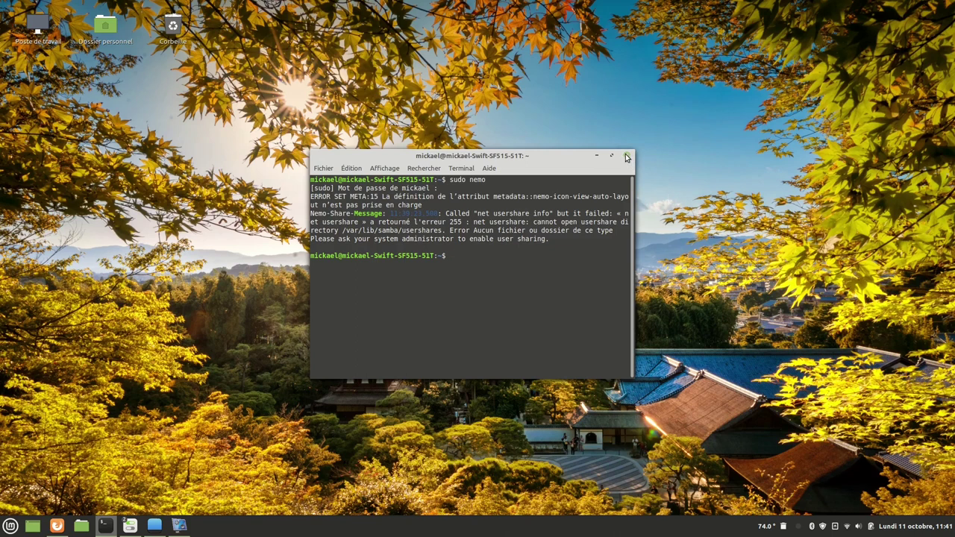
Close the terminal and open the file manager with hidden files shown in the home folder.
{"action": "left_click", "coordinate": [627, 158]}
{"action": "key", "text": "super"}
{"action": "mouse_move", "coordinate": [95, 313]}
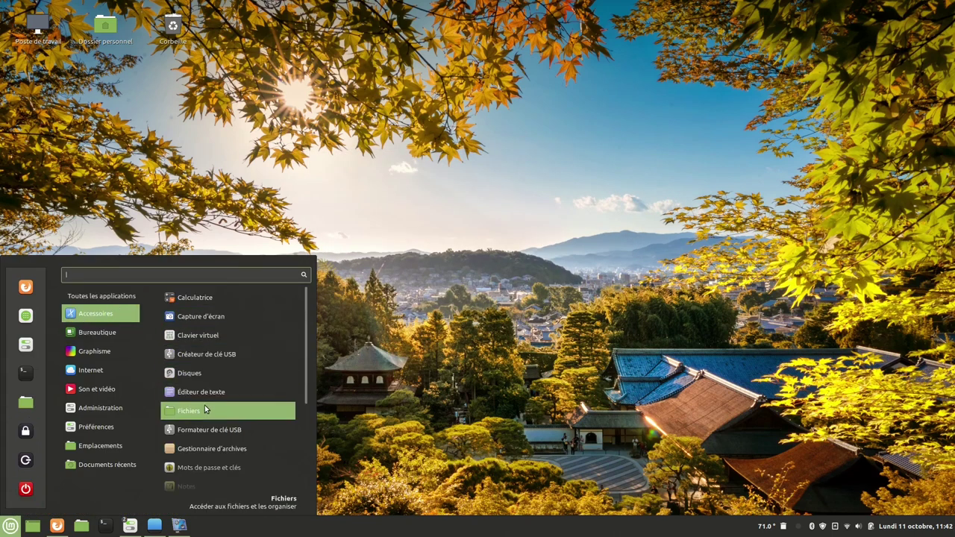
{"action": "left_click", "coordinate": [200, 412]}
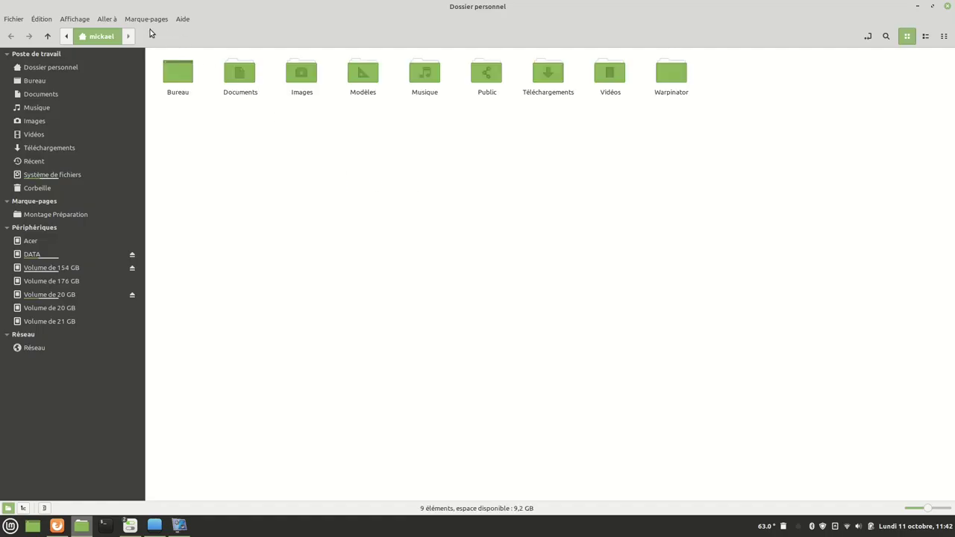
{"action": "left_click", "coordinate": [67, 24]}
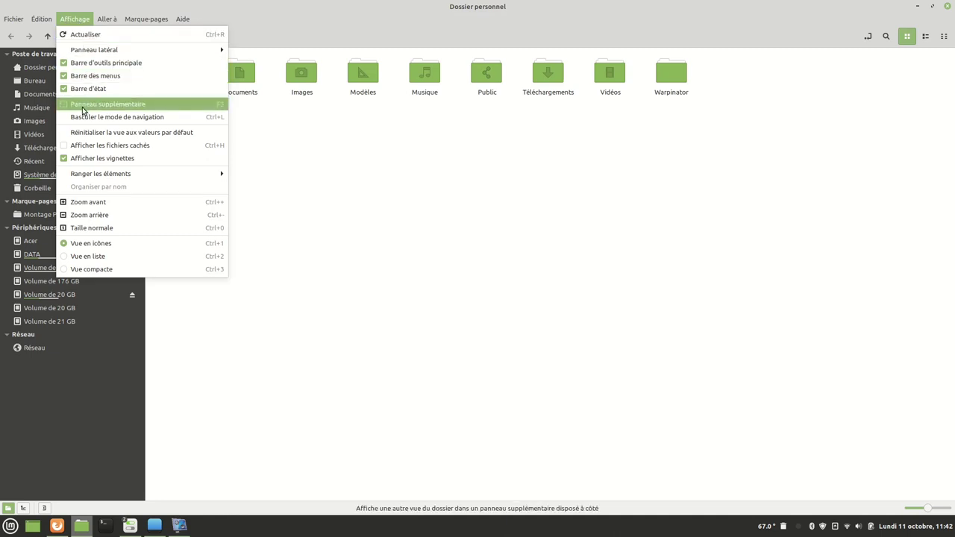
{"action": "left_click", "coordinate": [65, 150]}
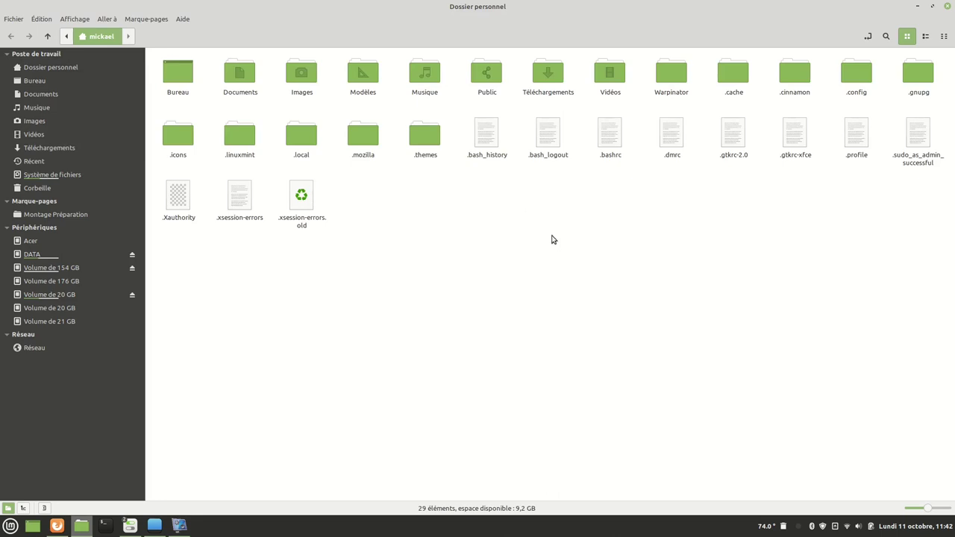
Colour the Documents folder pink and the Warpinator folder red.
{"action": "right_click", "coordinate": [247, 75]}
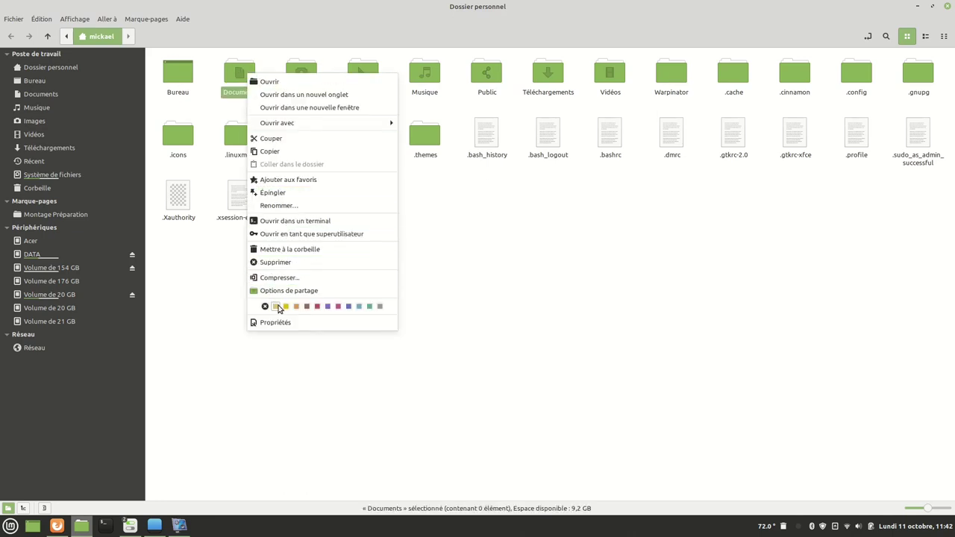
{"action": "left_click", "coordinate": [338, 307]}
{"action": "left_click", "coordinate": [493, 312]}
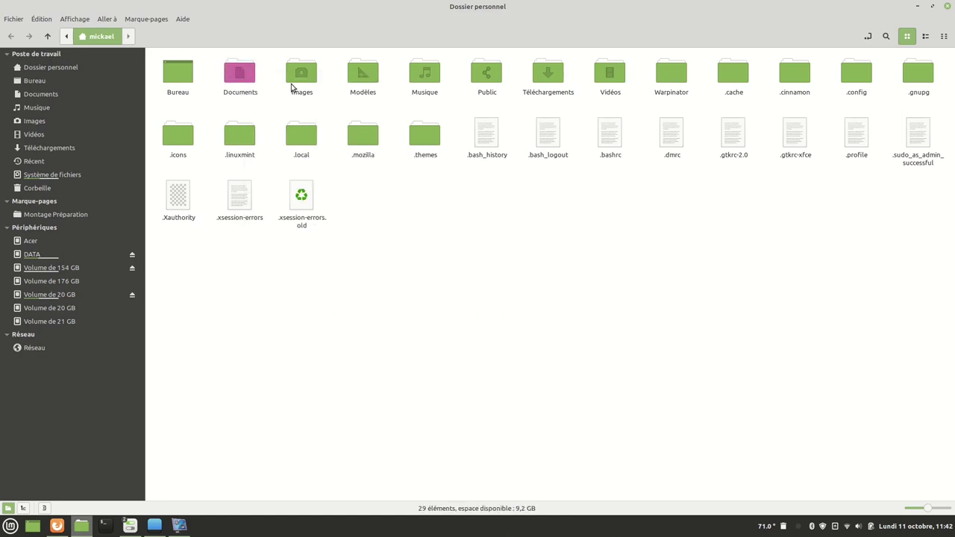
{"action": "right_click", "coordinate": [671, 73]}
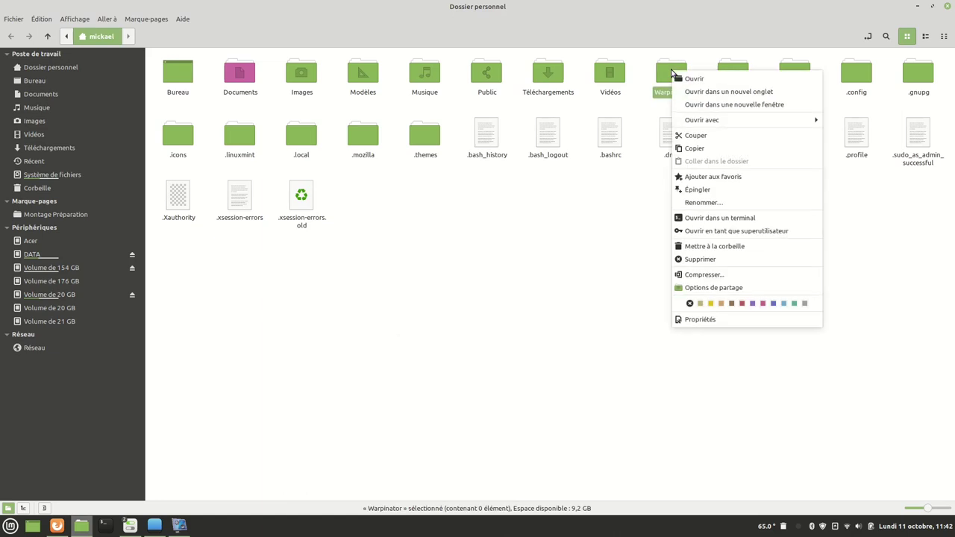
{"action": "left_click", "coordinate": [742, 303]}
{"action": "left_click", "coordinate": [580, 291]}
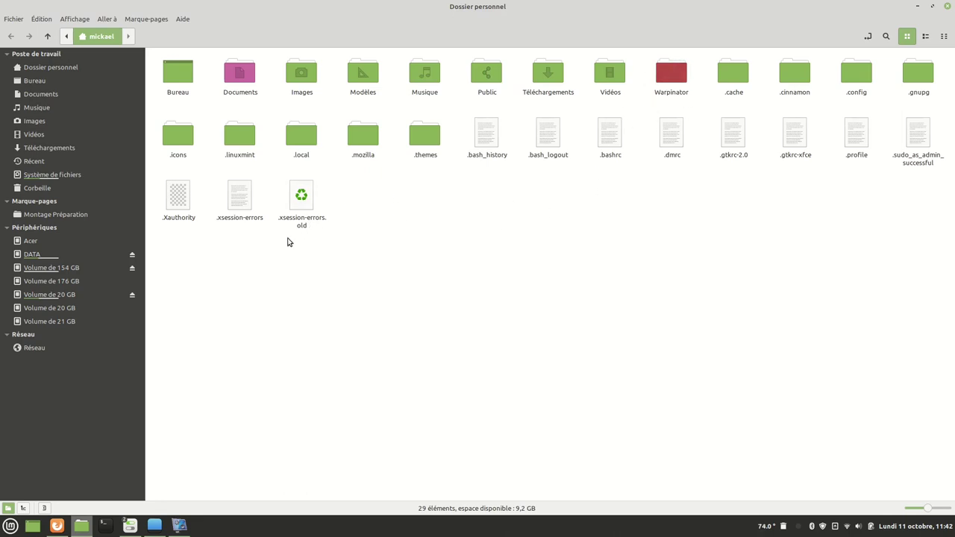
Open Nemo's preferences and look through the Behaviour, Display, Preview and Toolbar pages.
{"action": "left_click", "coordinate": [41, 19]}
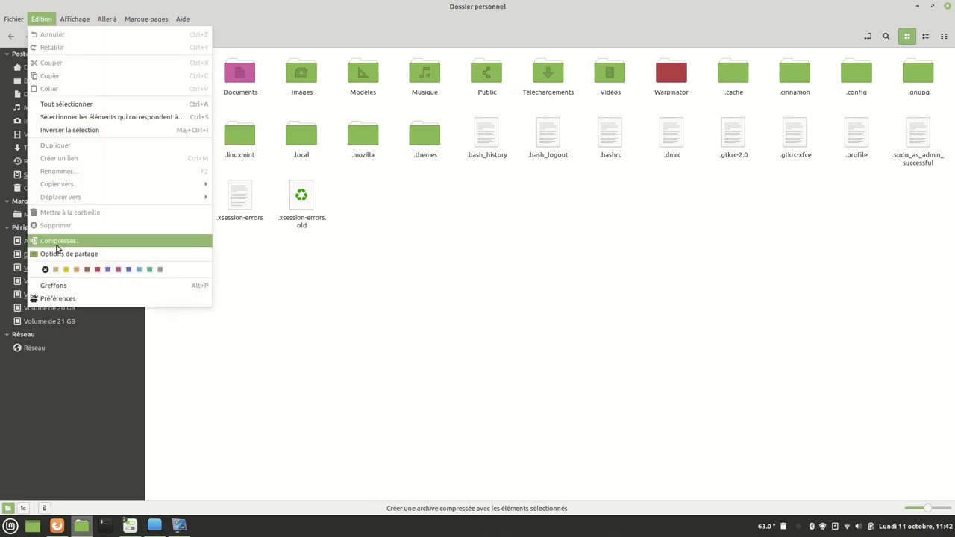
{"action": "left_click", "coordinate": [57, 298]}
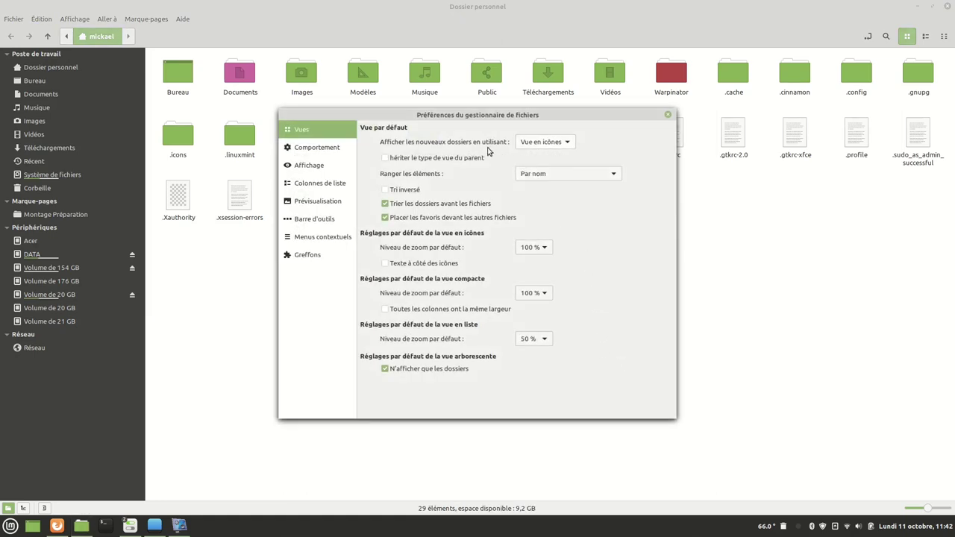
{"action": "left_click", "coordinate": [328, 149]}
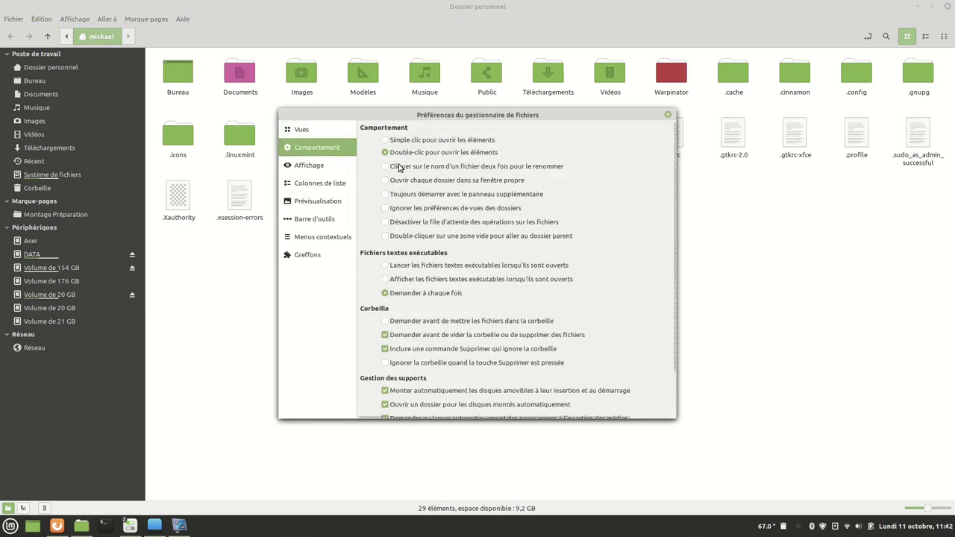
{"action": "left_click", "coordinate": [308, 165]}
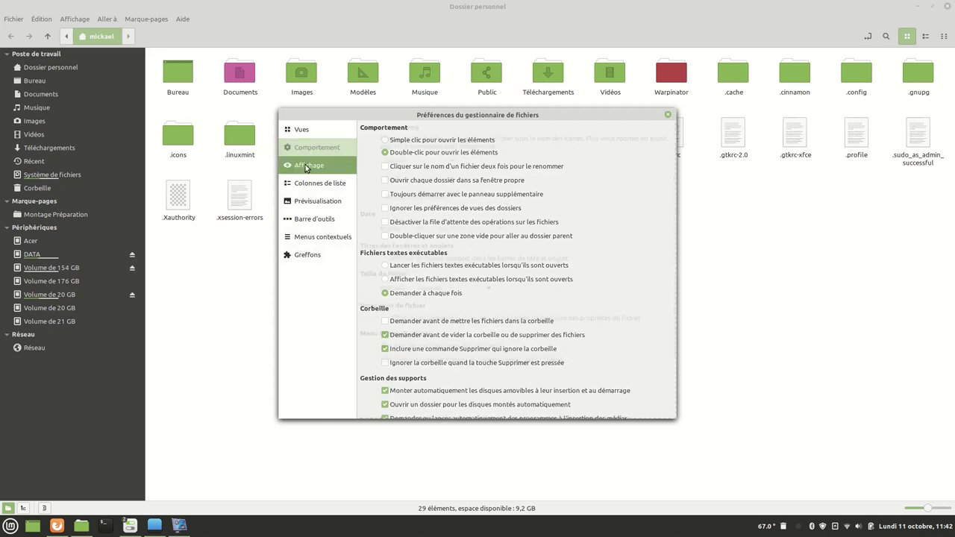
{"action": "left_click", "coordinate": [309, 202]}
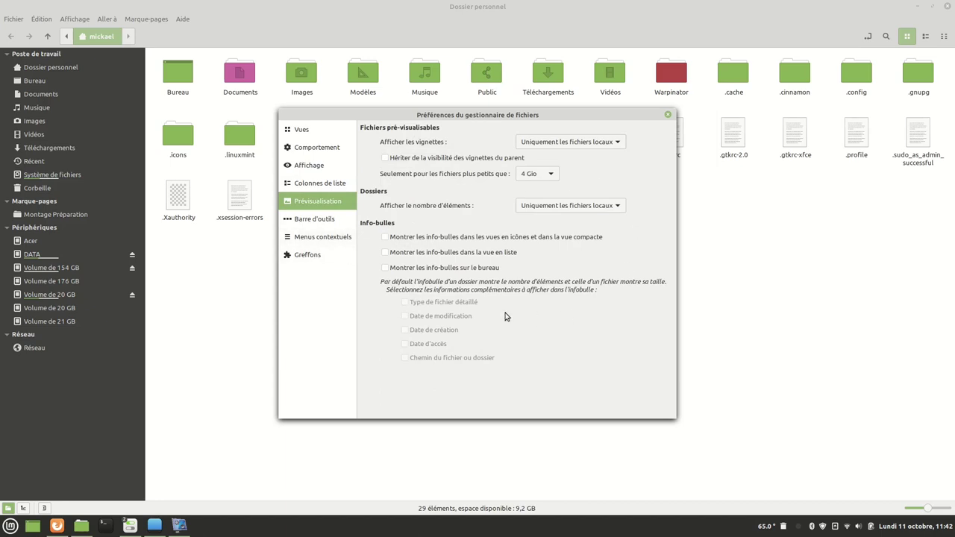
{"action": "left_click", "coordinate": [315, 221]}
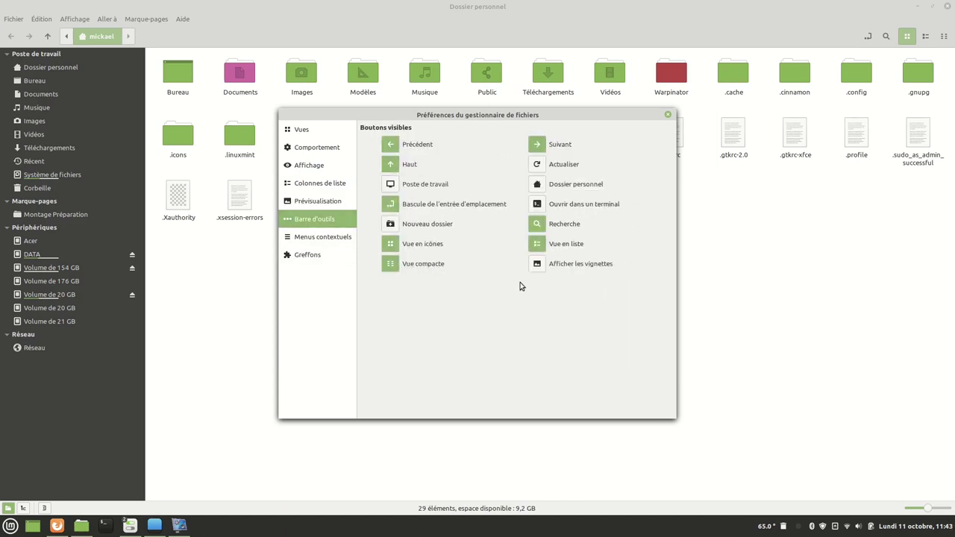
Enable the Home folder, Computer and Open-in-terminal toolbar shortcuts.
{"action": "left_click", "coordinate": [537, 184]}
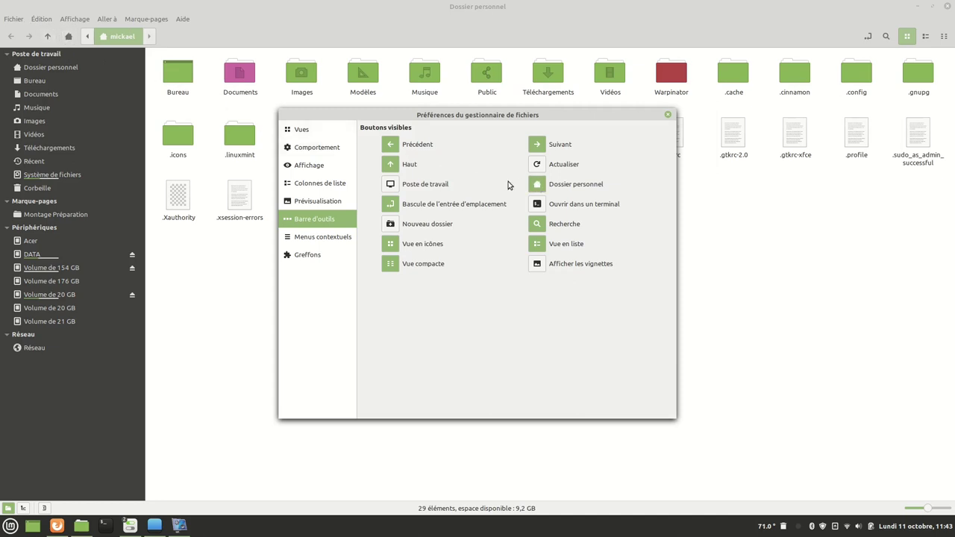
{"action": "left_click", "coordinate": [537, 185]}
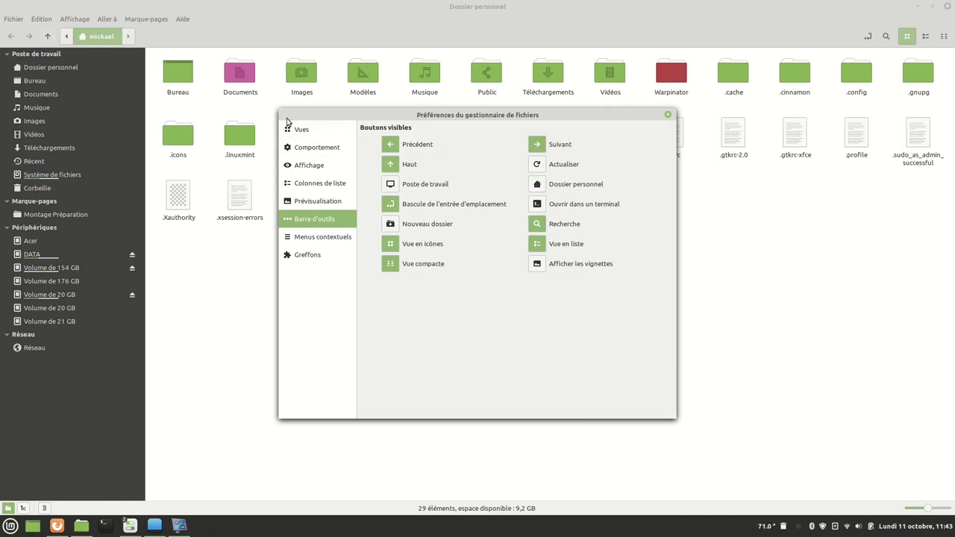
{"action": "left_click", "coordinate": [537, 185]}
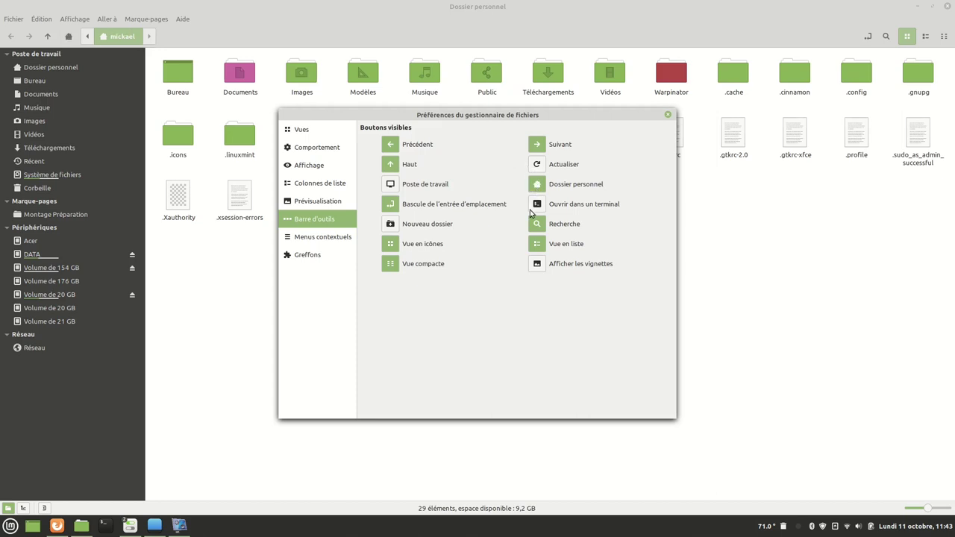
{"action": "left_click", "coordinate": [390, 185]}
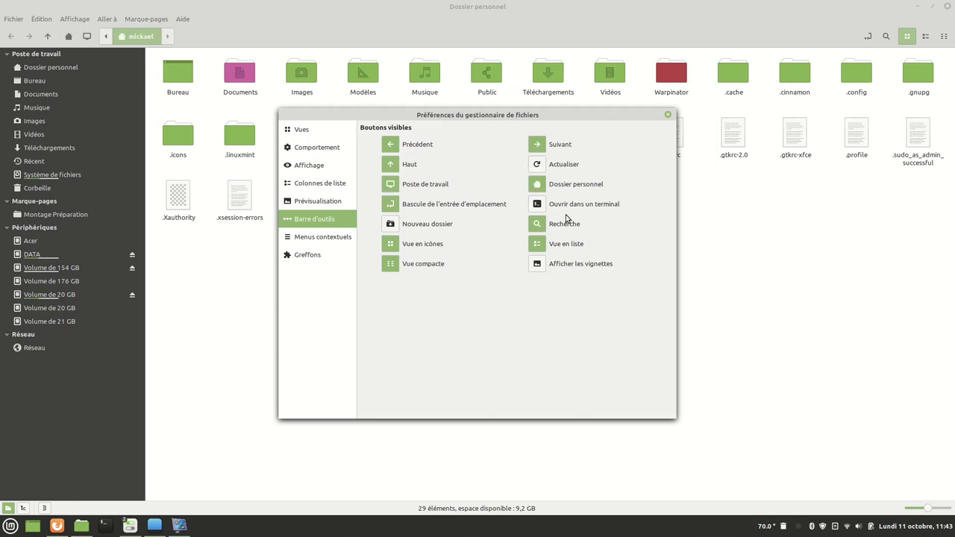
{"action": "left_click", "coordinate": [537, 205]}
Try the new terminal shortcut, close the preferences, and shrink the icons with the zoom slider.
{"action": "left_click", "coordinate": [867, 36]}
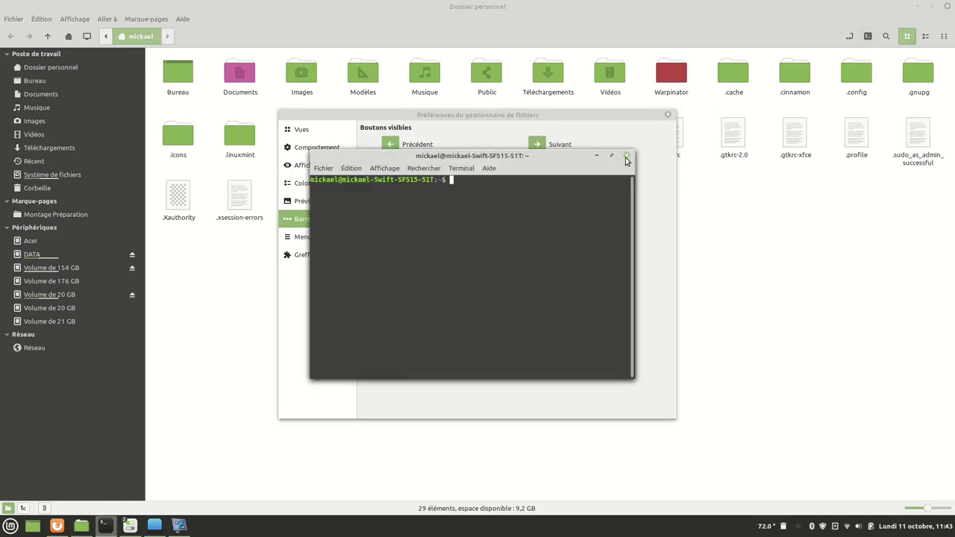
{"action": "left_click", "coordinate": [627, 155]}
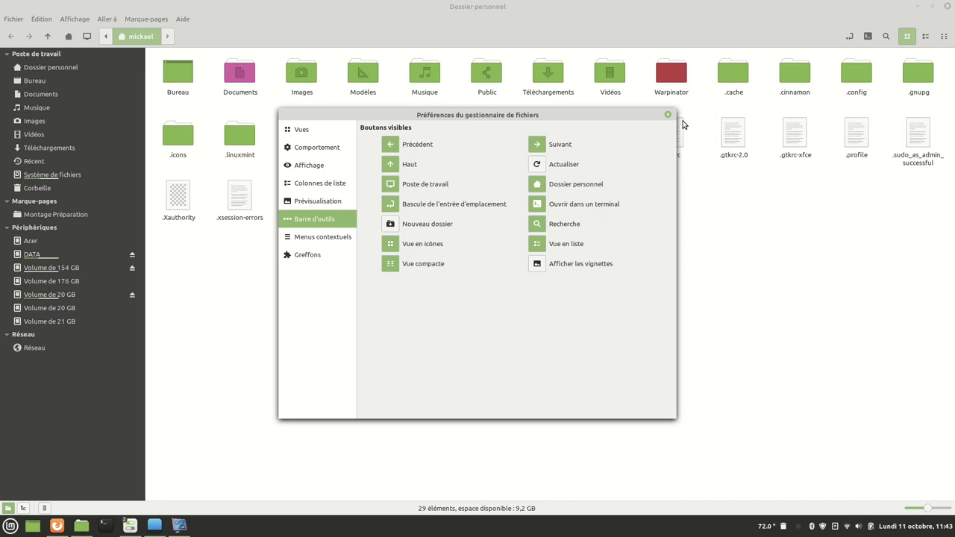
{"action": "left_click", "coordinate": [668, 115]}
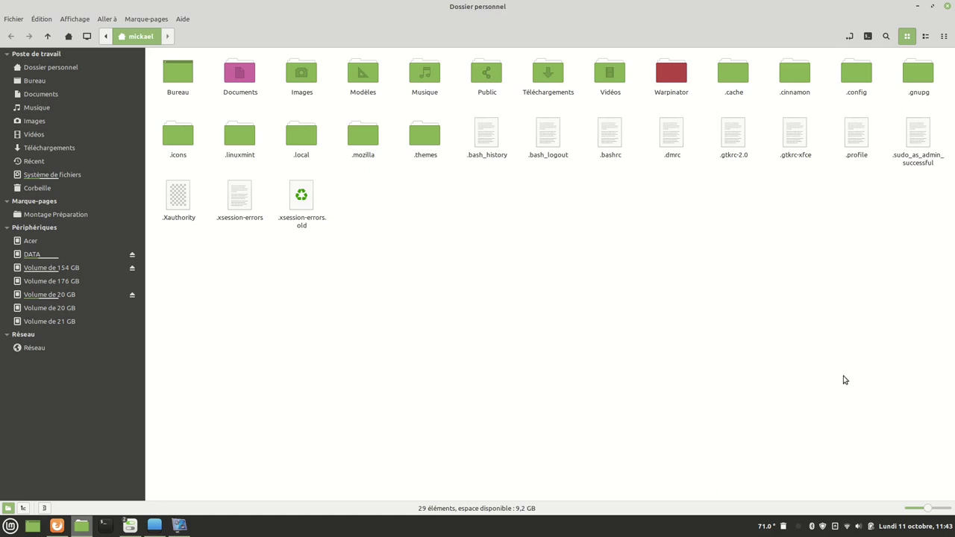
{"action": "mouse_move", "coordinate": [927, 508]}
{"action": "left_mouse_down"}
{"action": "mouse_move", "coordinate": [914, 510]}
{"action": "mouse_move", "coordinate": [940, 515]}
{"action": "mouse_move", "coordinate": [929, 512]}
{"action": "left_mouse_up"}
{"action": "key", "text": "super"}
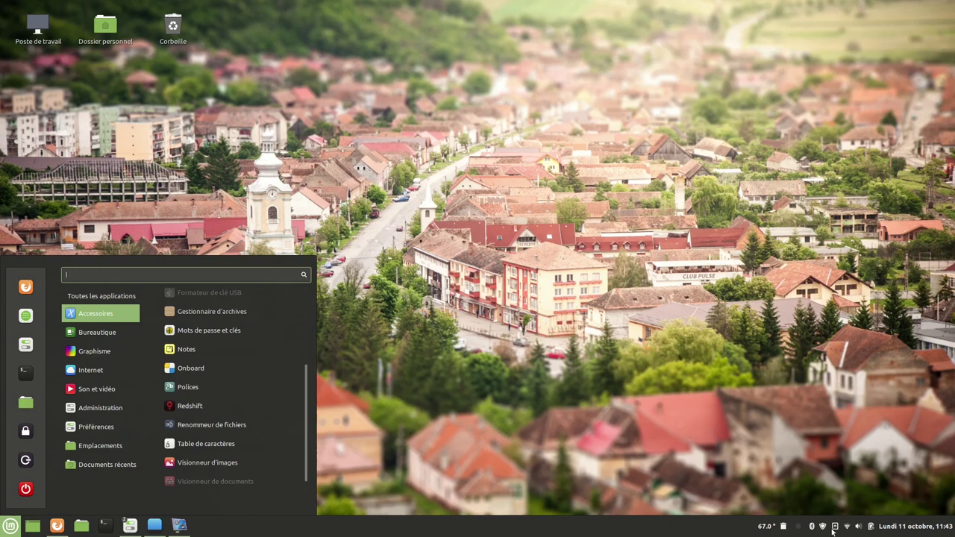
Launch Redshift, look at its tray options, then quit it.
{"action": "left_click", "coordinate": [199, 406]}
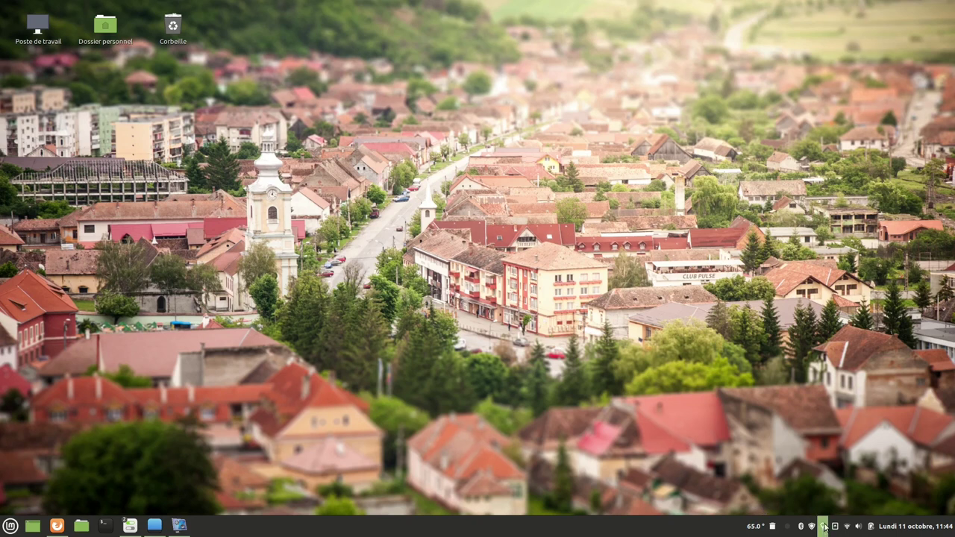
{"action": "mouse_move", "coordinate": [821, 532]}
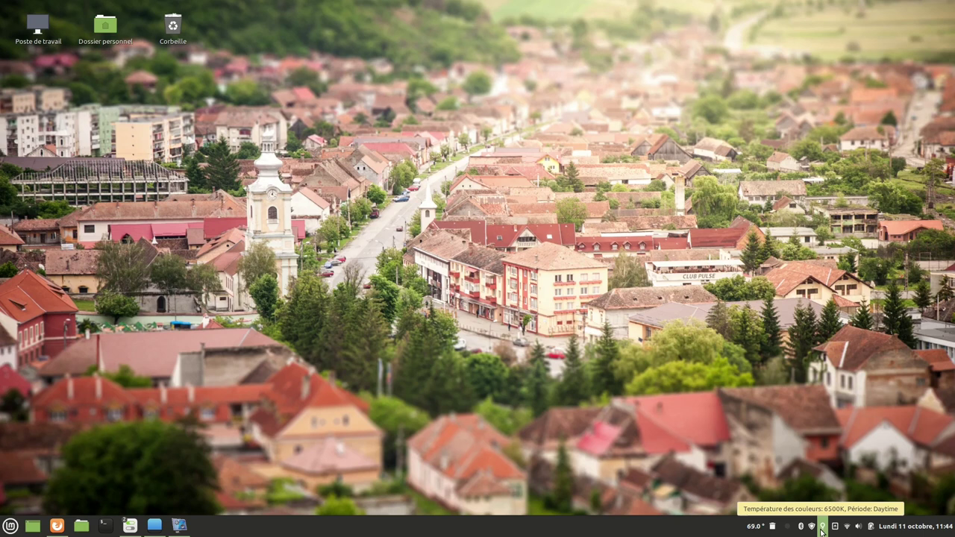
{"action": "left_click", "coordinate": [822, 526]}
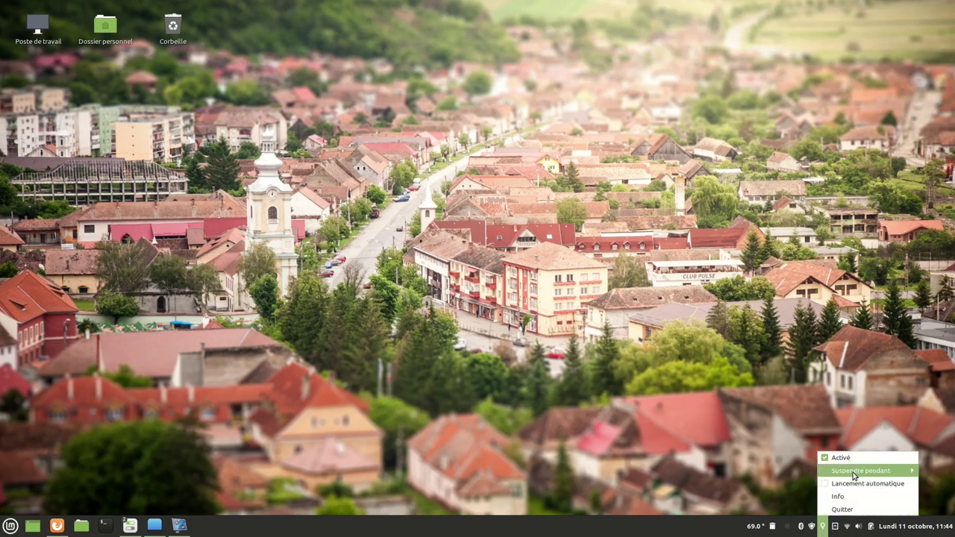
{"action": "left_click", "coordinate": [791, 452]}
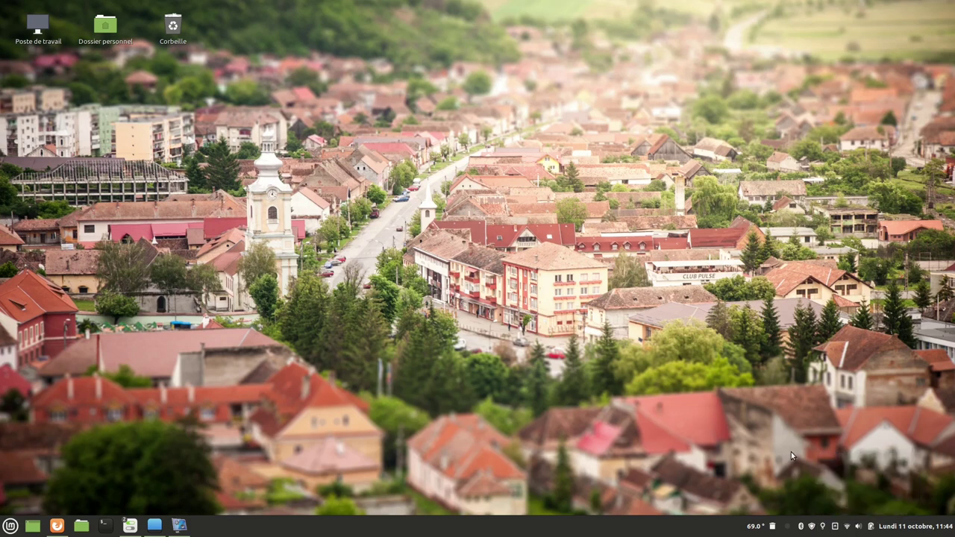
{"action": "left_click", "coordinate": [822, 527]}
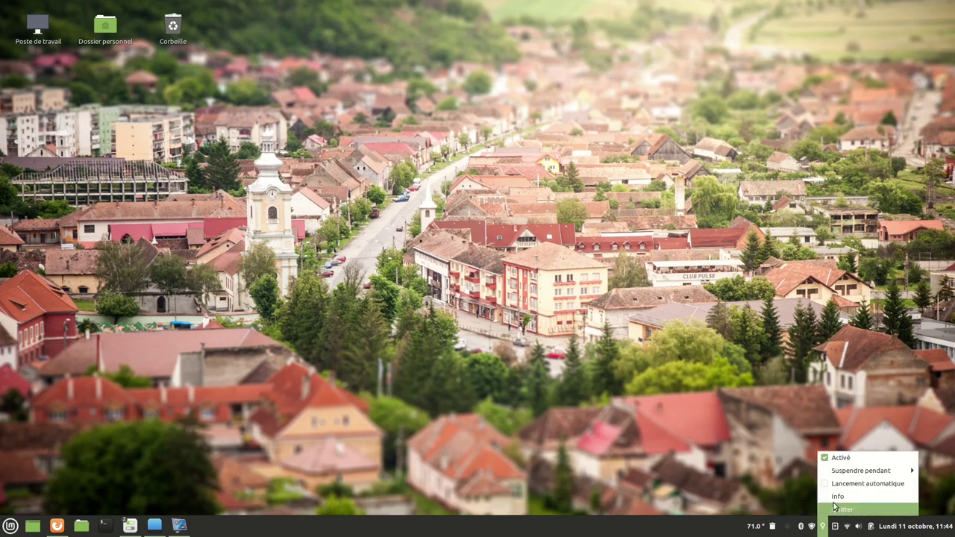
{"action": "left_click", "coordinate": [823, 459]}
{"action": "left_click", "coordinate": [823, 527]}
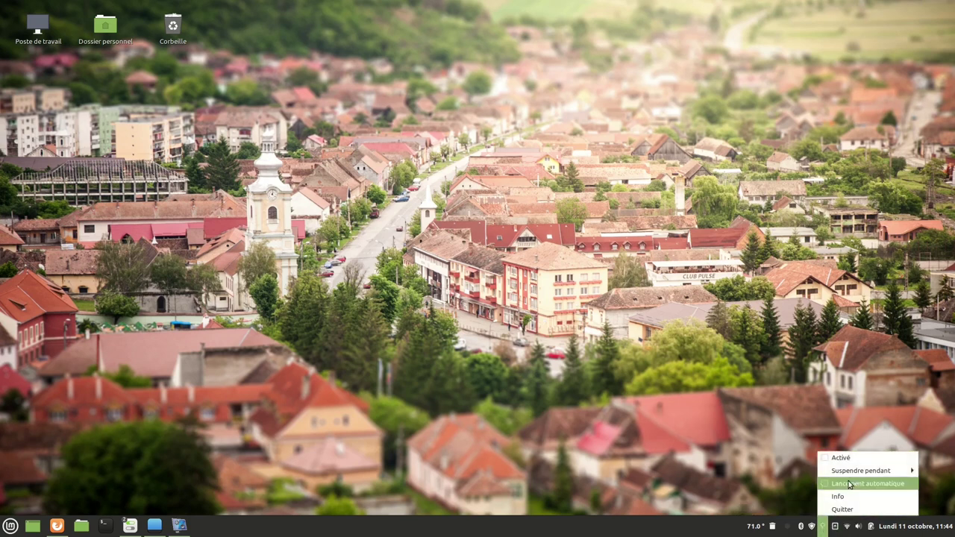
{"action": "left_click", "coordinate": [846, 509]}
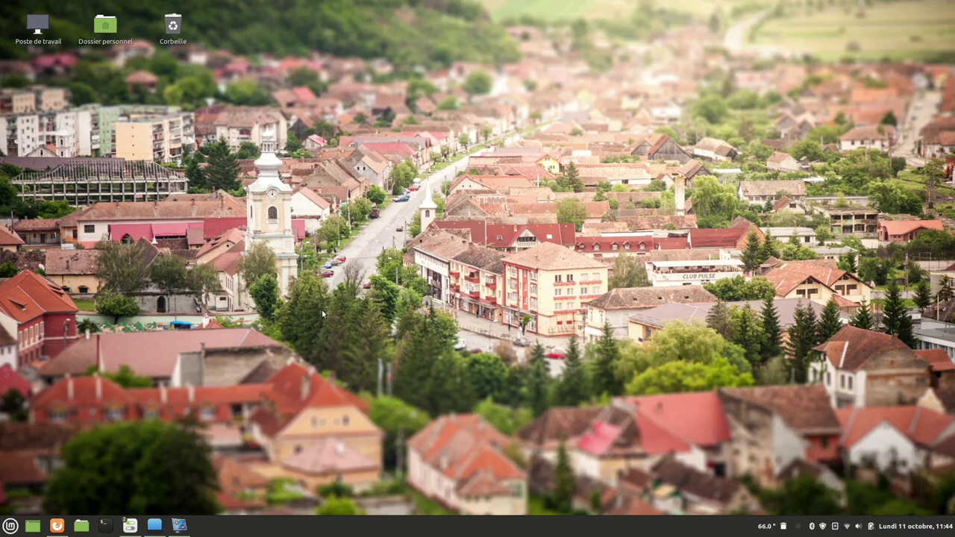
Open the home folder in the file manager from the applications menu.
{"action": "left_click", "coordinate": [10, 526]}
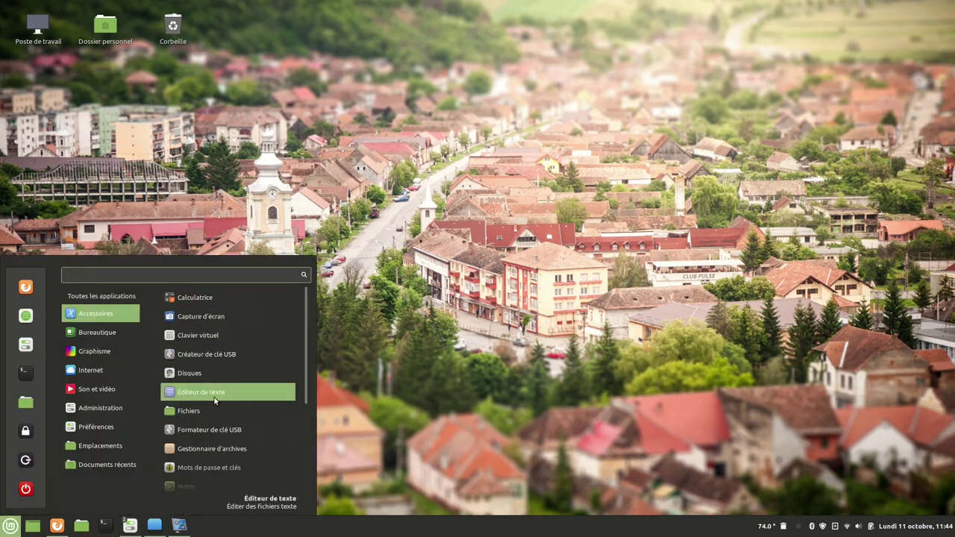
{"action": "scroll", "coordinate": [217, 398], "scroll_direction": "down", "scroll_amount": 3}
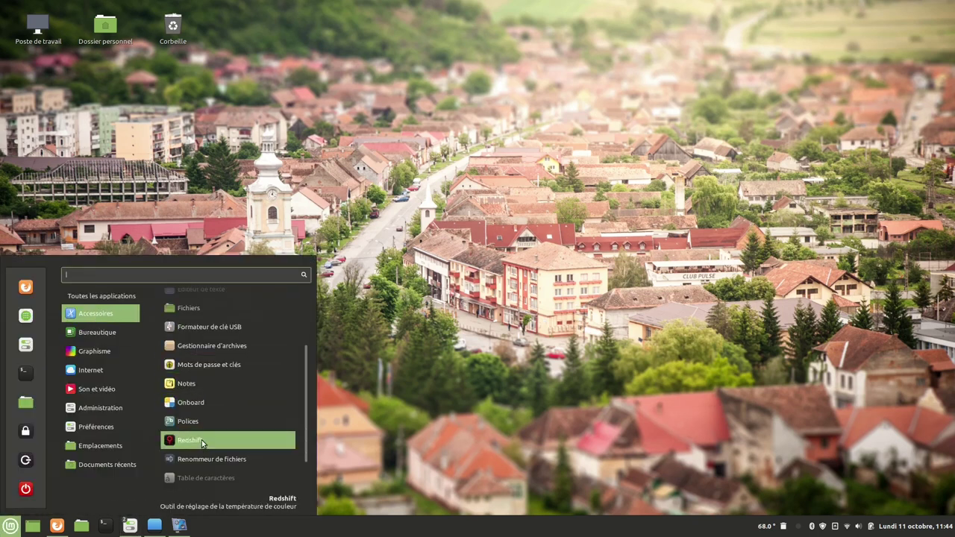
{"action": "scroll", "coordinate": [202, 440], "scroll_direction": "down", "scroll_amount": 1}
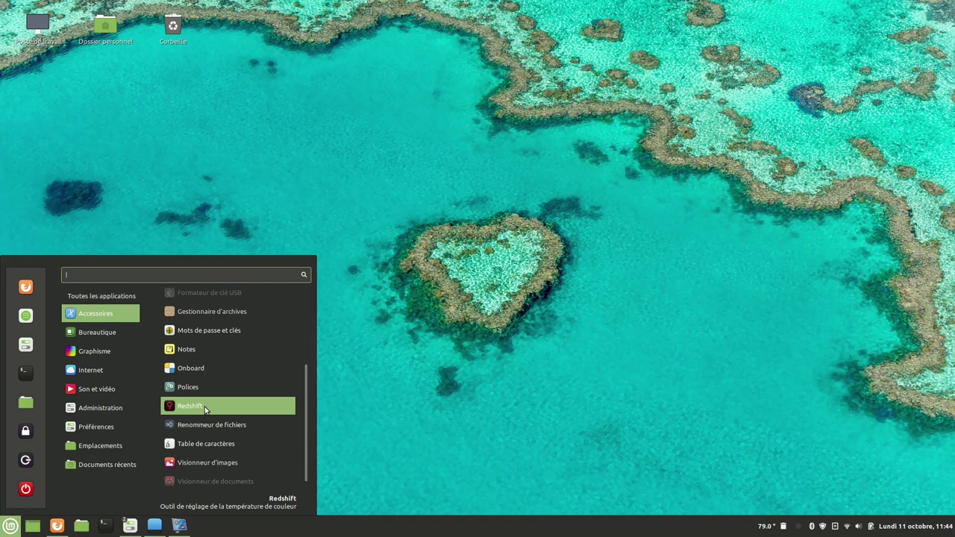
{"action": "scroll", "coordinate": [210, 418], "scroll_direction": "down", "scroll_amount": 1}
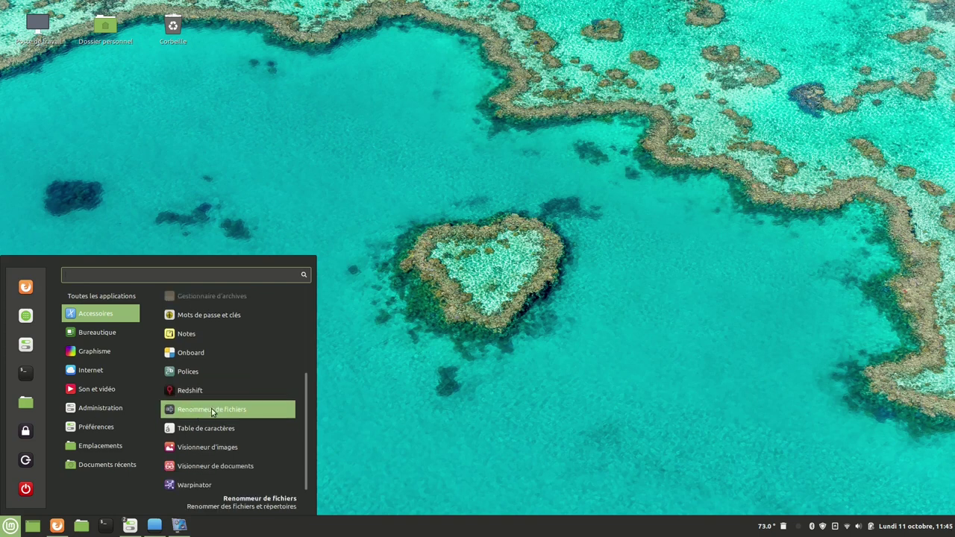
{"action": "left_click", "coordinate": [82, 526]}
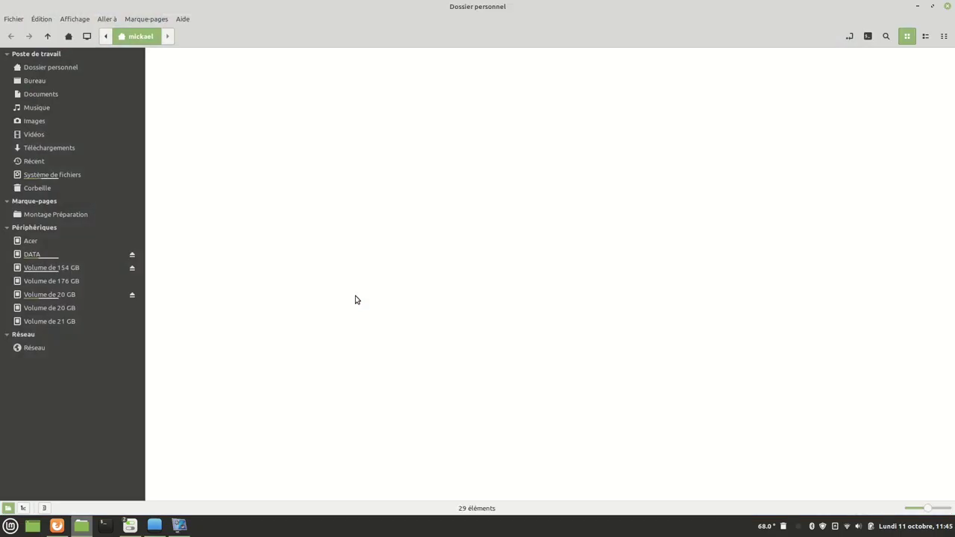
Select the audio files in Musique and open the batch rename window.
{"action": "left_click", "coordinate": [37, 108]}
{"action": "left_click_drag", "start_coordinate": [216, 58], "coordinate": [925, 216]}
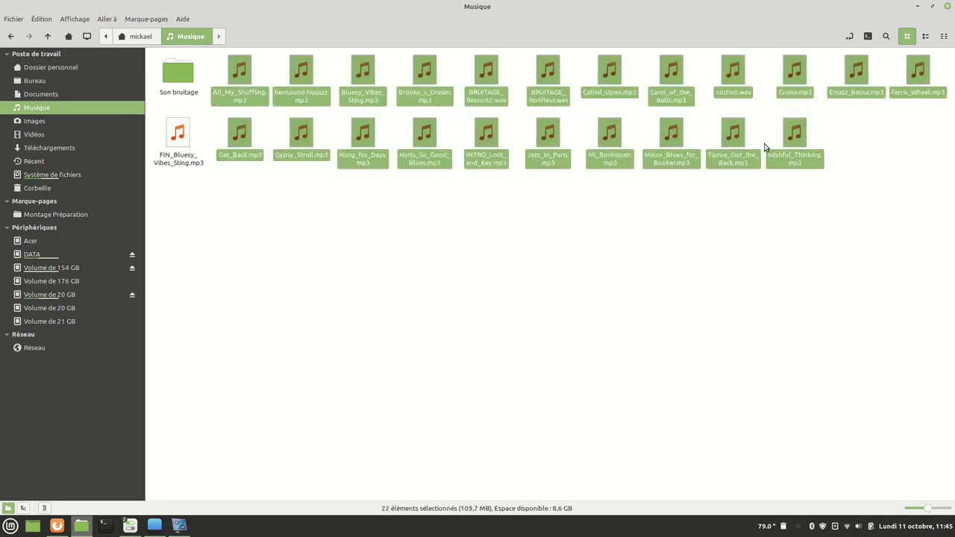
{"action": "right_click", "coordinate": [722, 82]}
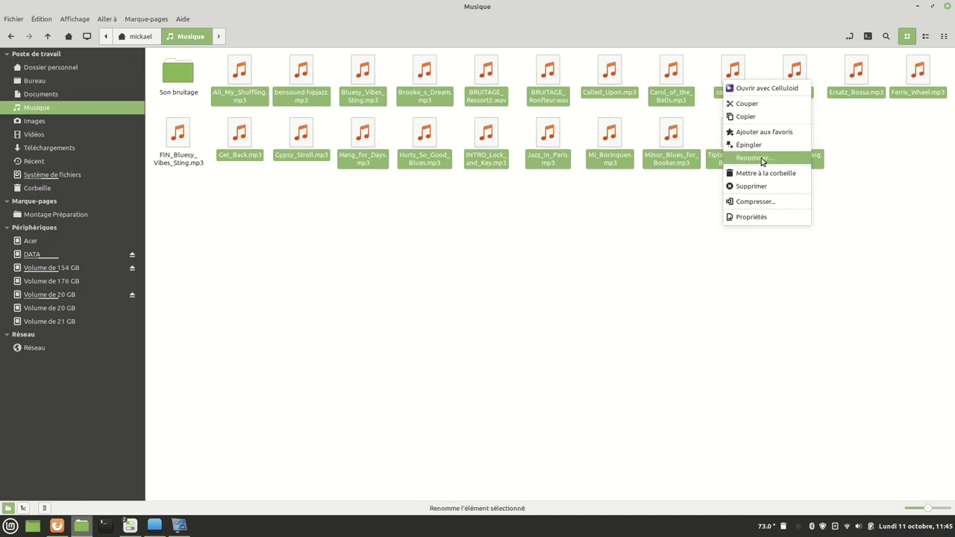
{"action": "left_click", "coordinate": [752, 158]}
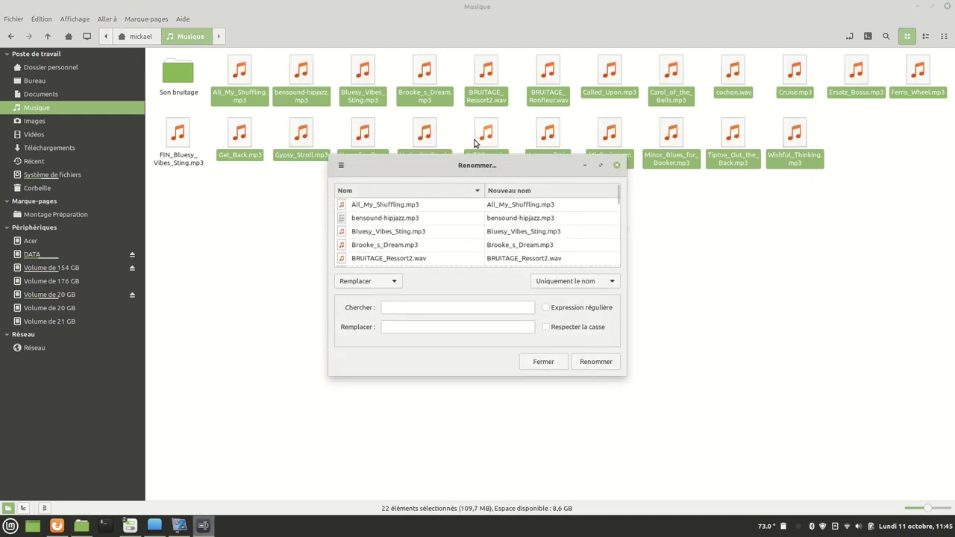
{"action": "left_click", "coordinate": [602, 166]}
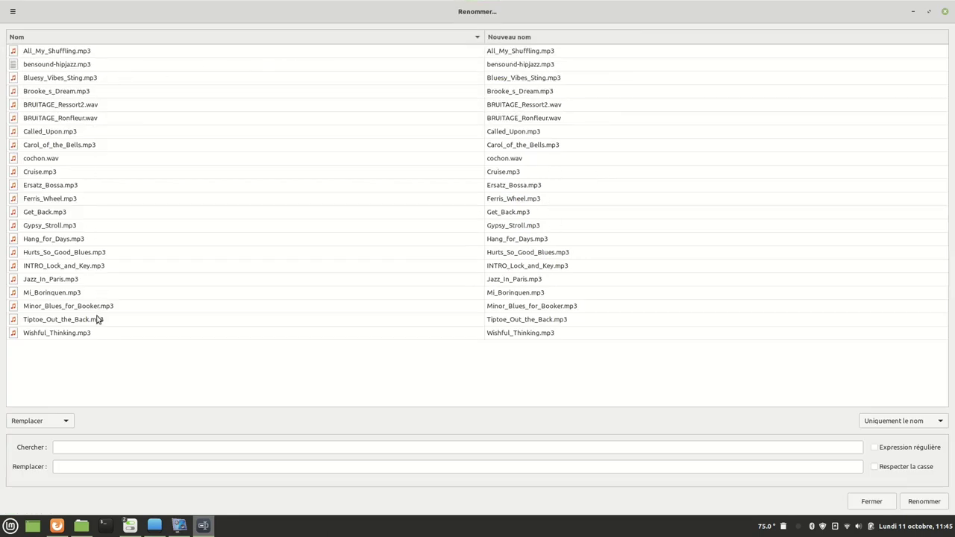
Replace BRUITAGE with Bruit in the file names, apply it, and close the rename window.
{"action": "left_click", "coordinate": [65, 449]}
{"action": "type", "text": "B"}
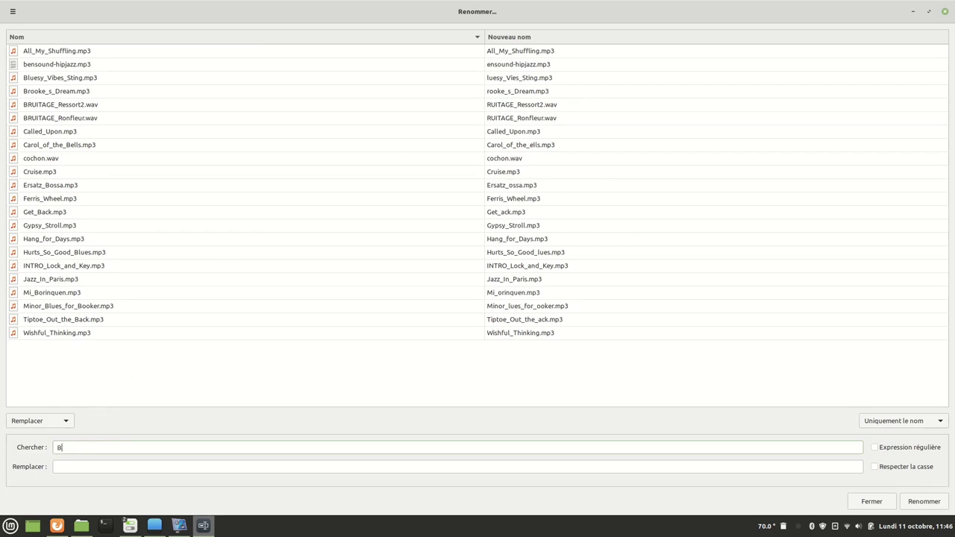
{"action": "type", "text": "RUITAGE"}
{"action": "left_click", "coordinate": [57, 467]}
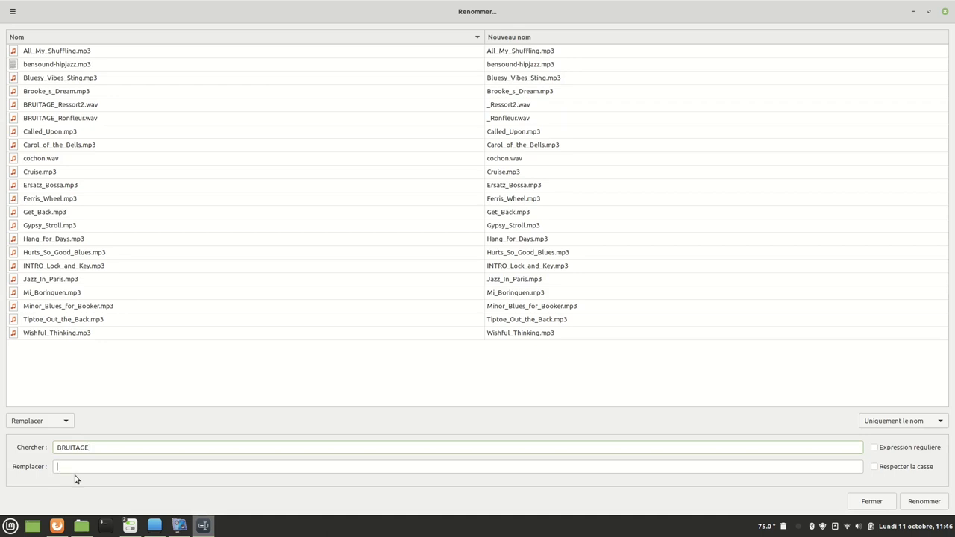
{"action": "mouse_move", "coordinate": [203, 525]}
{"action": "type", "text": "Bruit"}
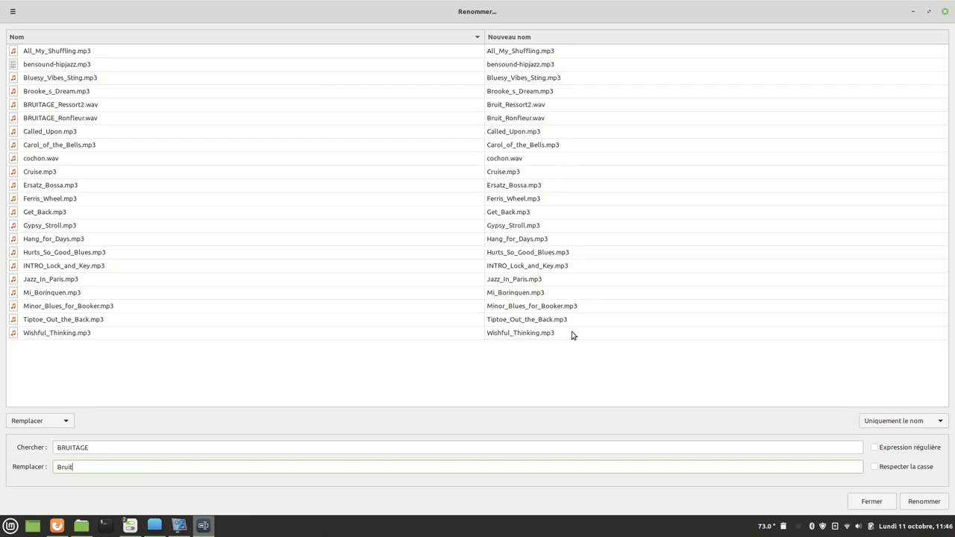
{"action": "left_click", "coordinate": [928, 505]}
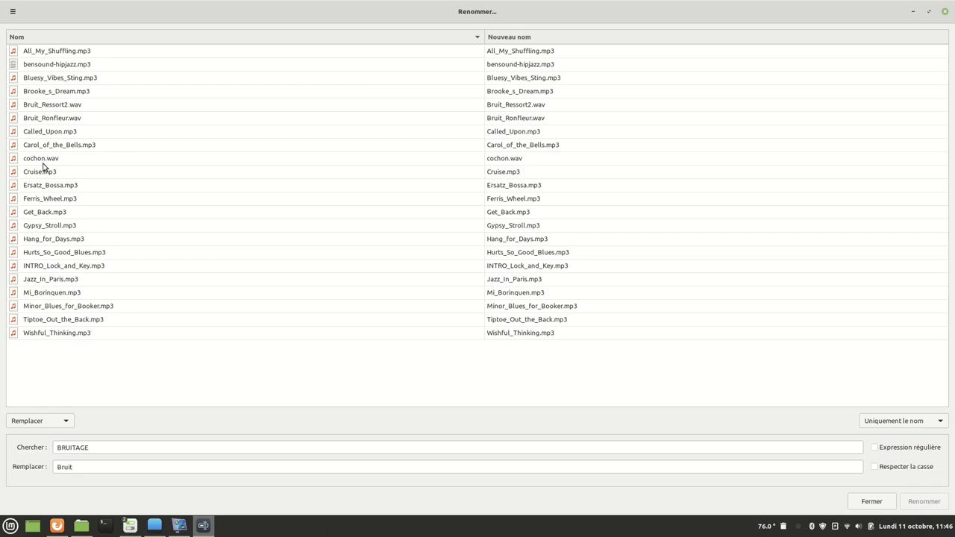
{"action": "left_click", "coordinate": [944, 11]}
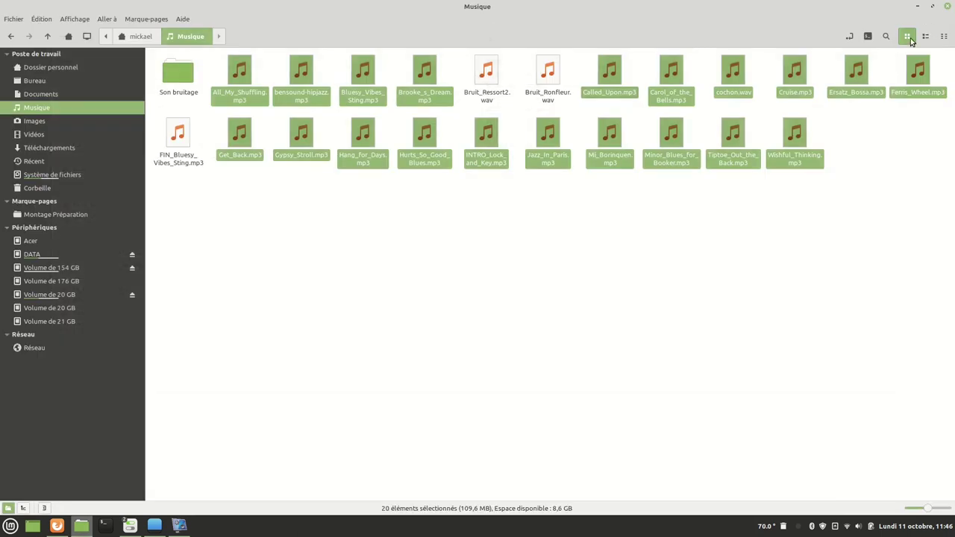
{"action": "left_click", "coordinate": [576, 249]}
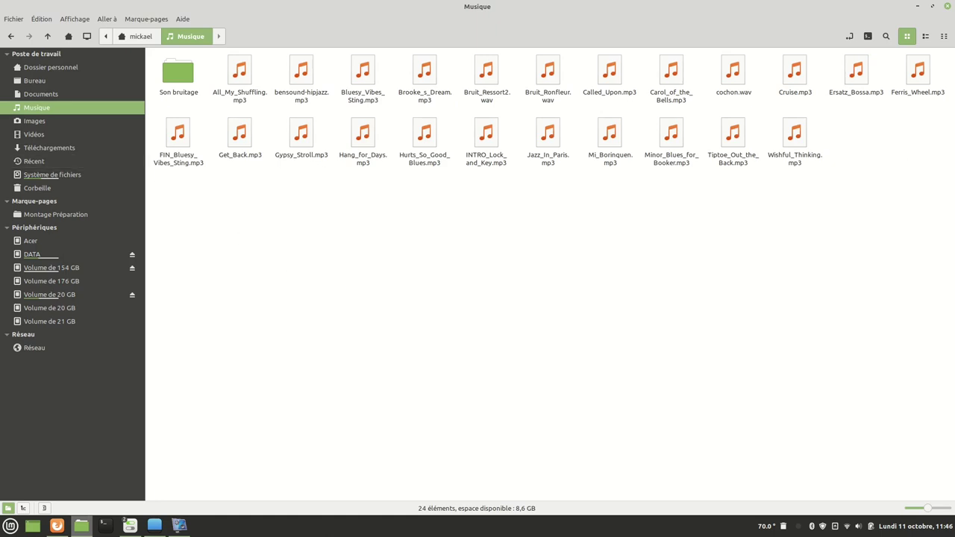
Close the file manager and launch Warpinator from the applications menu.
{"action": "left_click", "coordinate": [946, 6]}
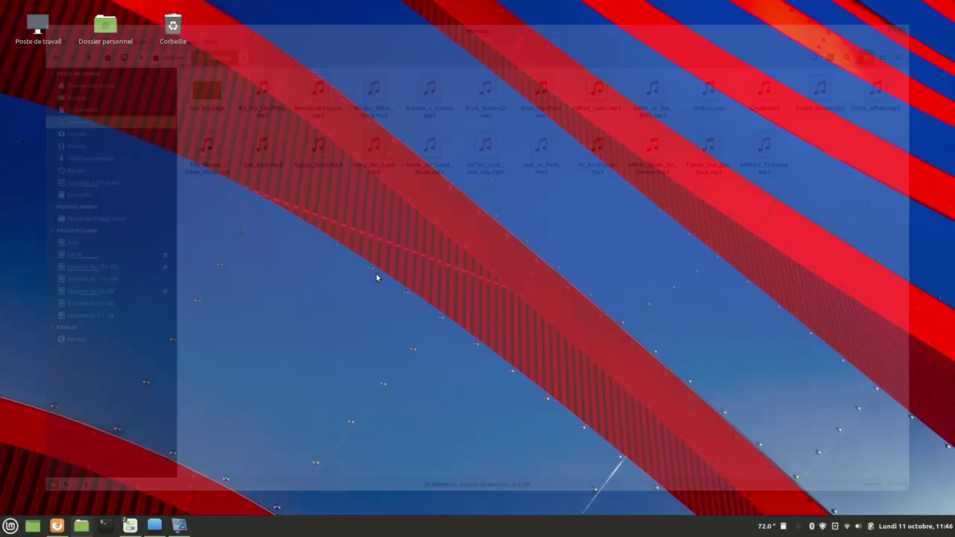
{"action": "left_click", "coordinate": [11, 525]}
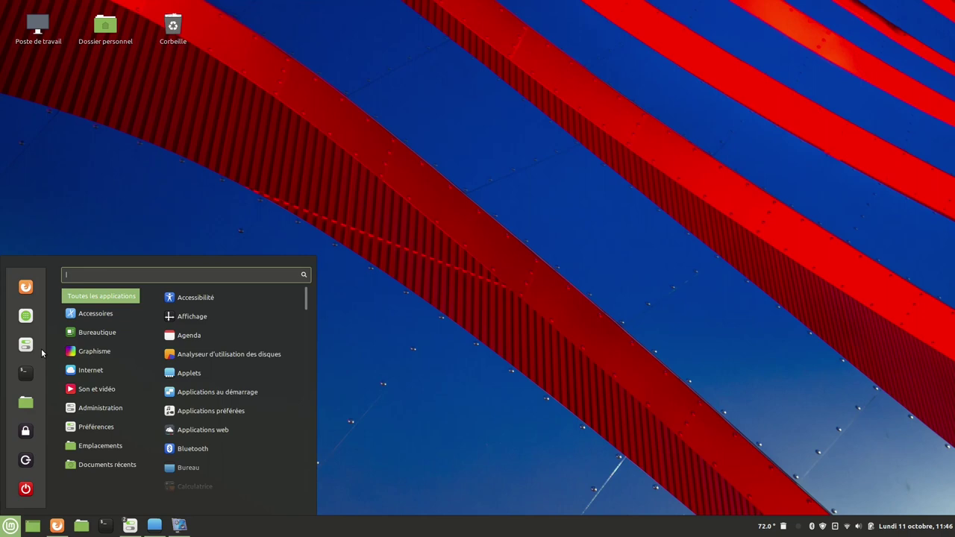
{"action": "mouse_move", "coordinate": [120, 343]}
{"action": "mouse_move", "coordinate": [104, 314]}
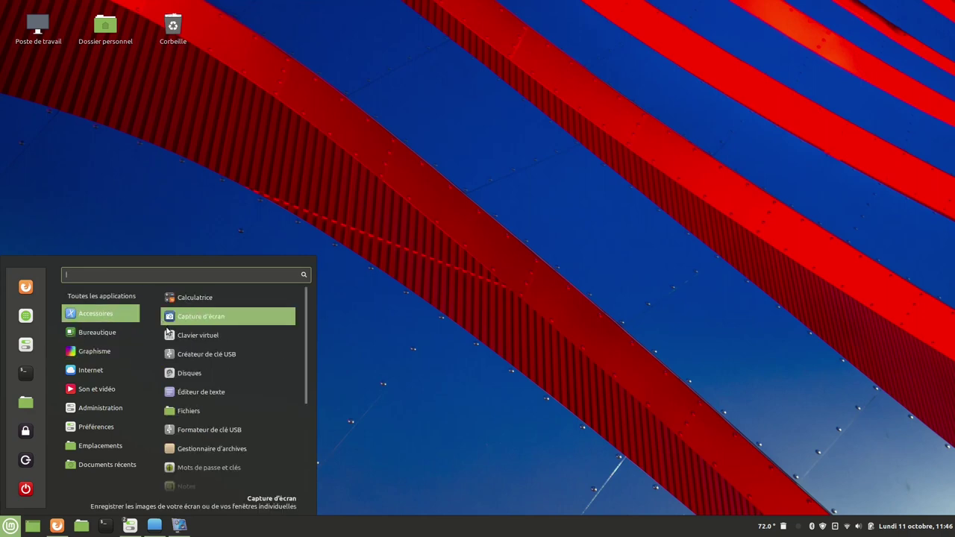
{"action": "scroll", "coordinate": [196, 435], "scroll_direction": "down", "scroll_amount": 5}
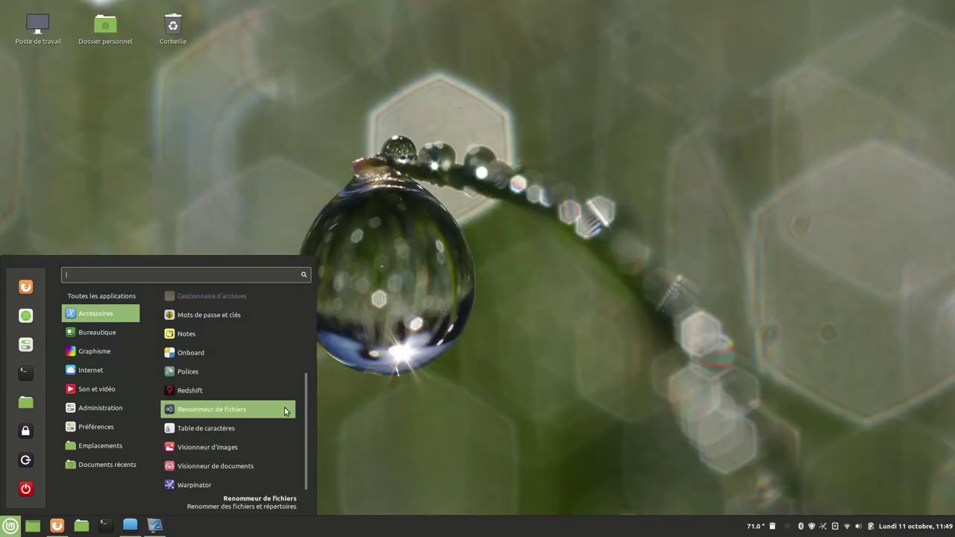
{"action": "left_click", "coordinate": [196, 485]}
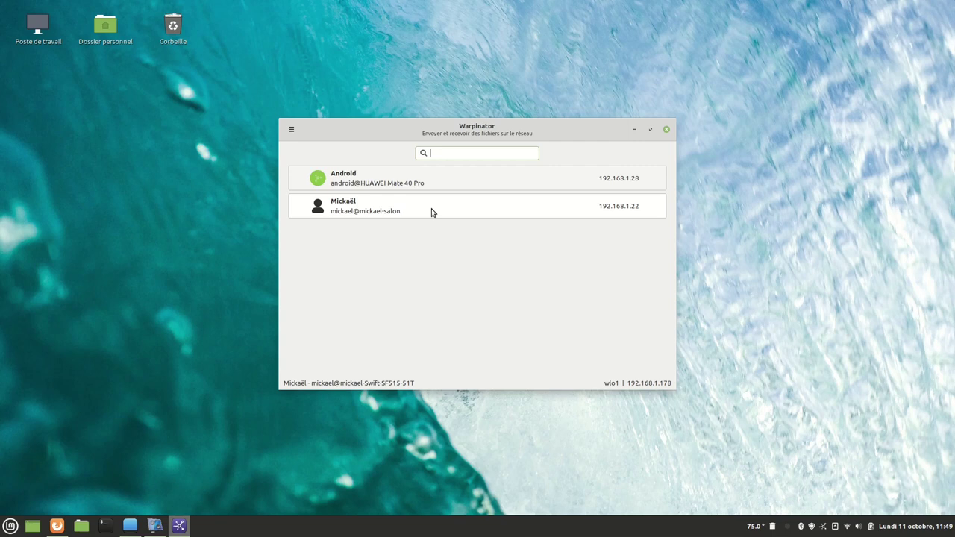
Send FIN_Bluesy_Vibes_Sting.mp3 from Musique to the other networked computer.
{"action": "left_click", "coordinate": [431, 212]}
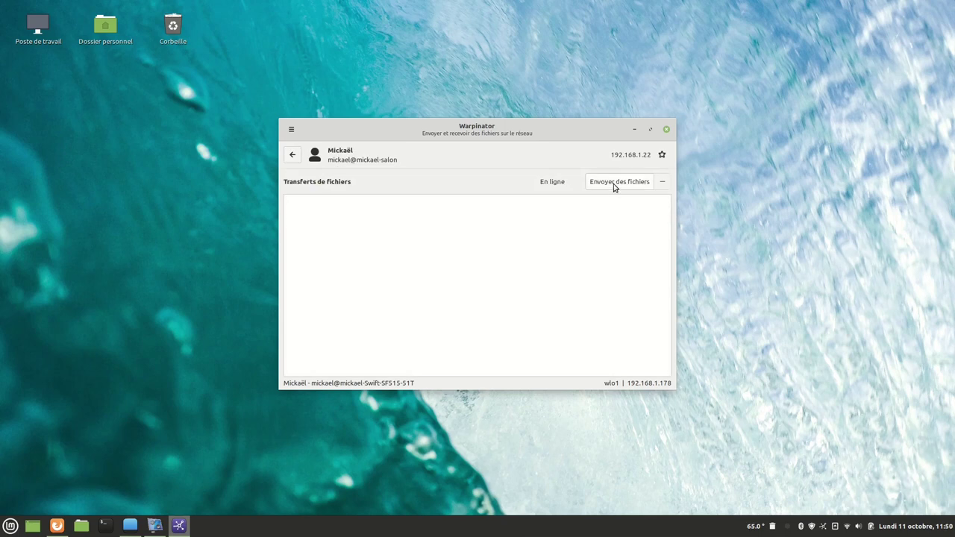
{"action": "left_click", "coordinate": [613, 184]}
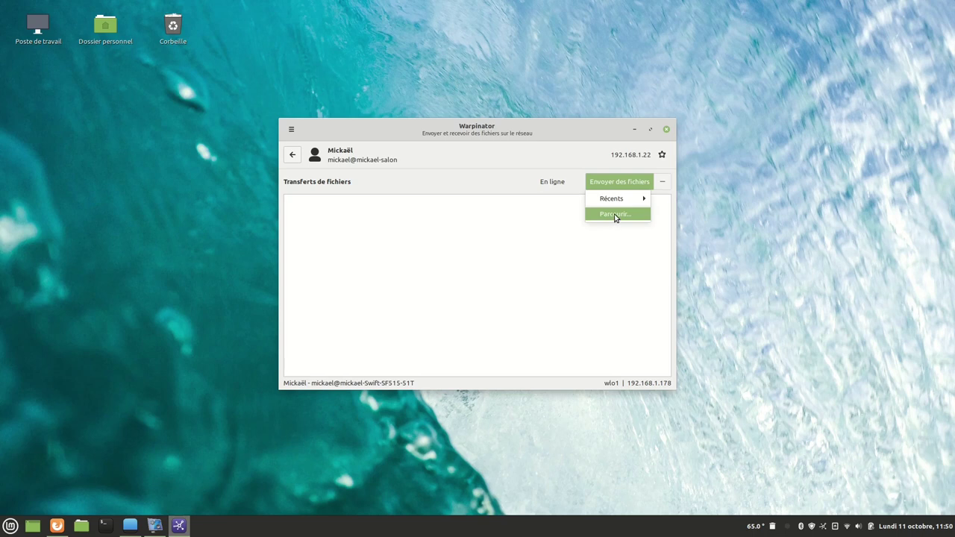
{"action": "left_click", "coordinate": [615, 215]}
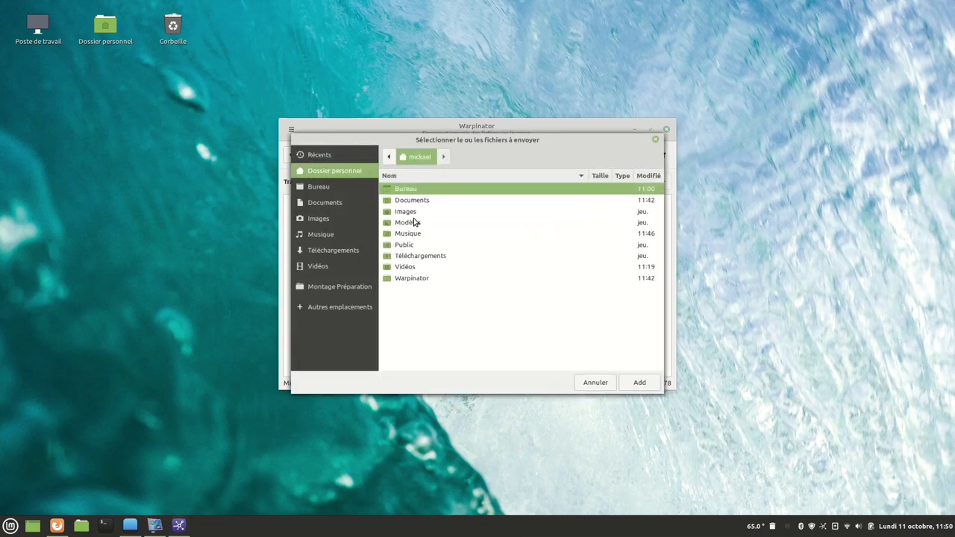
{"action": "left_click", "coordinate": [413, 236]}
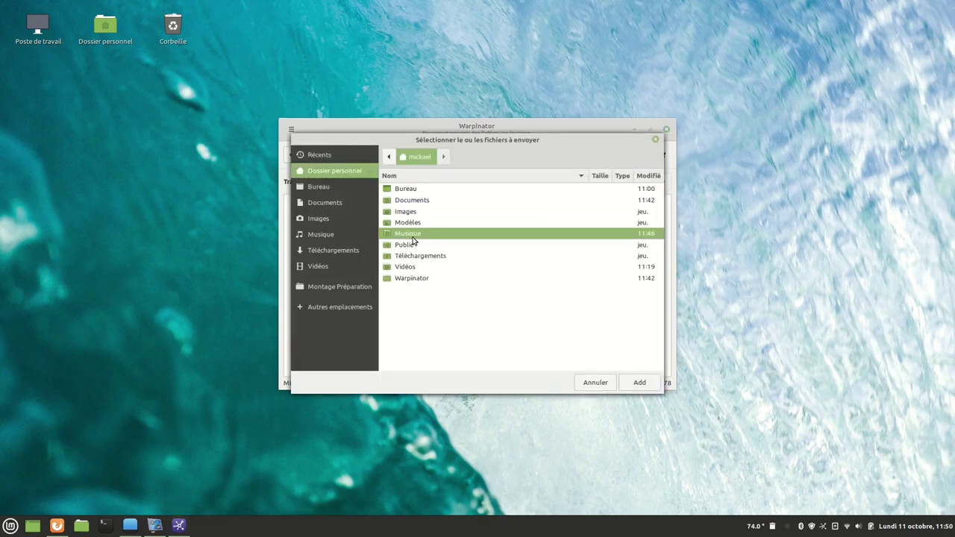
{"action": "double_click", "coordinate": [412, 238]}
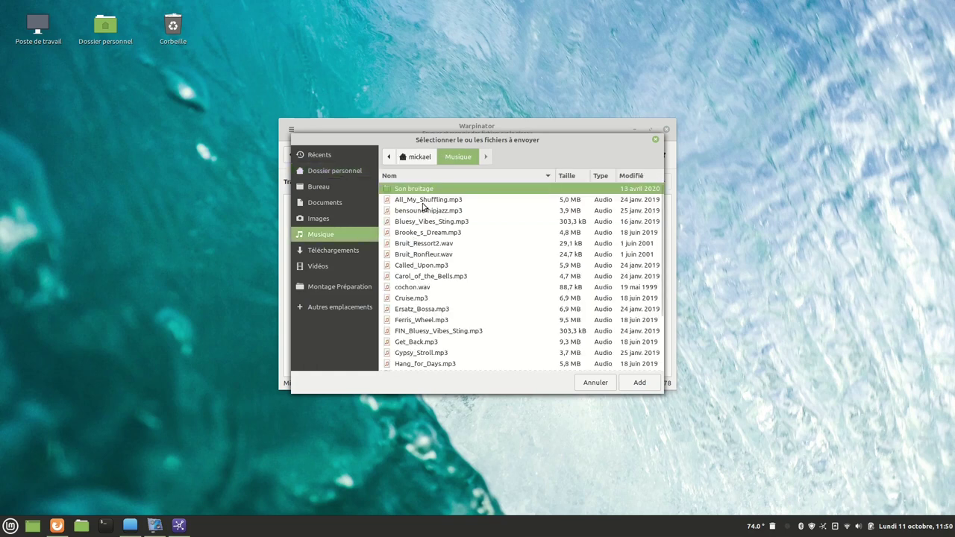
{"action": "left_click", "coordinate": [423, 202]}
{"action": "left_click", "coordinate": [418, 333]}
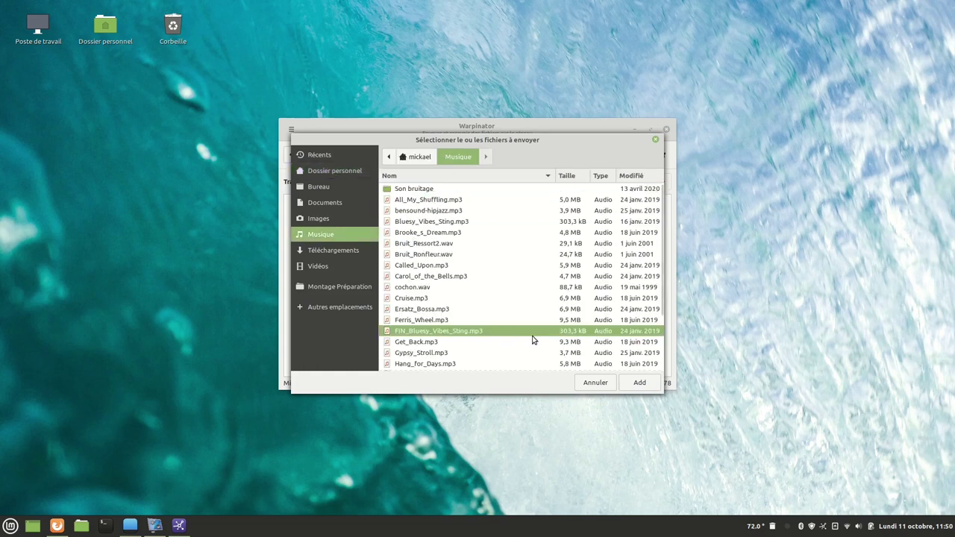
{"action": "left_click", "coordinate": [637, 383]}
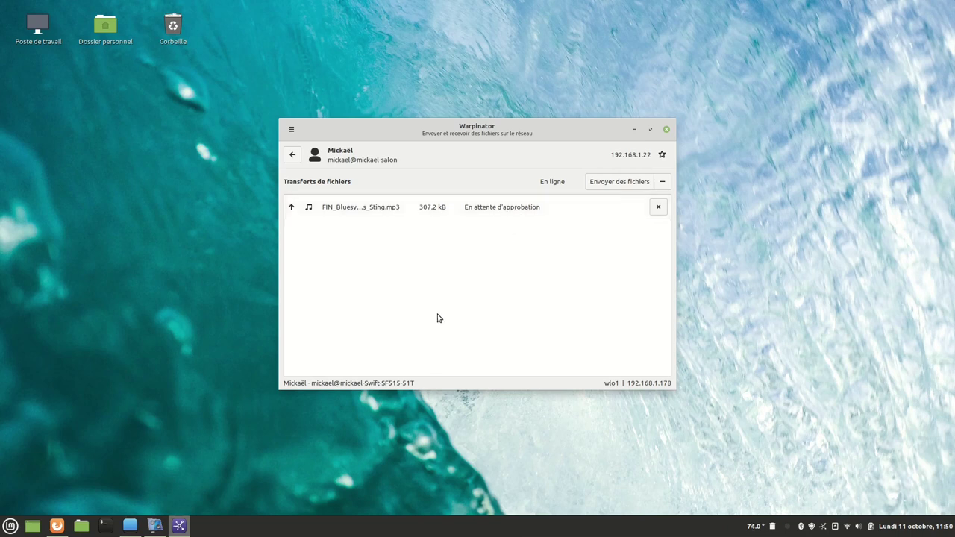
{"action": "left_click", "coordinate": [291, 129]}
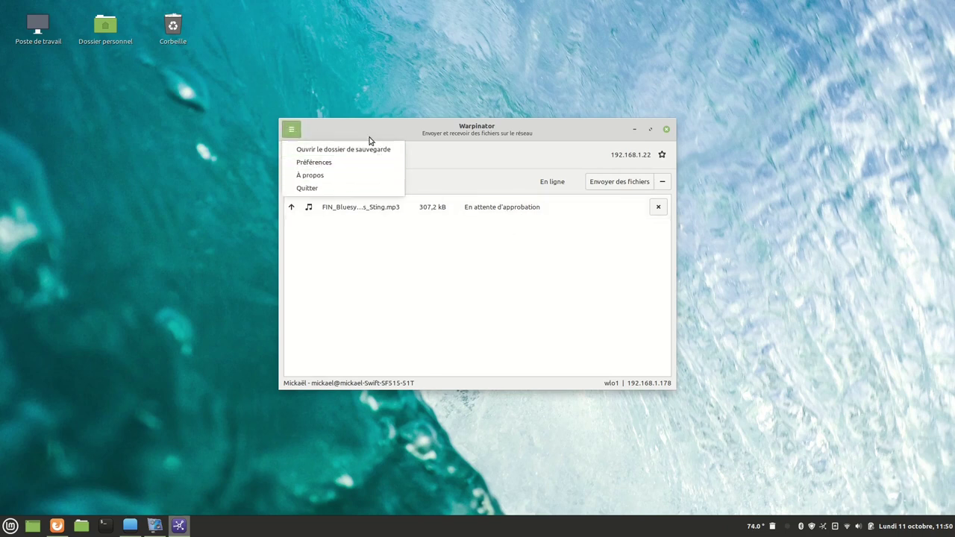
Review Warpinator's preferences and the empty Warpinator received-files folder, then close the preferences.
{"action": "left_click", "coordinate": [330, 164]}
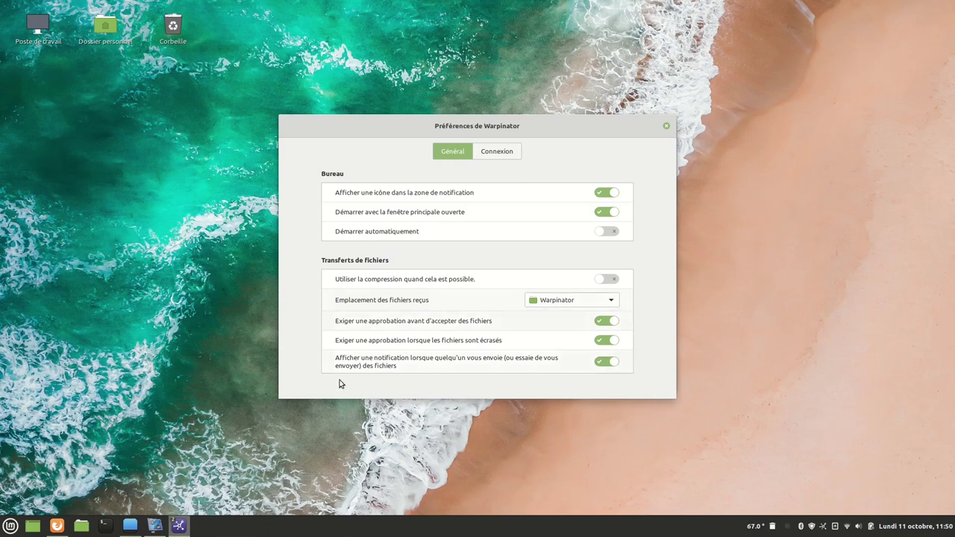
{"action": "left_click", "coordinate": [77, 526]}
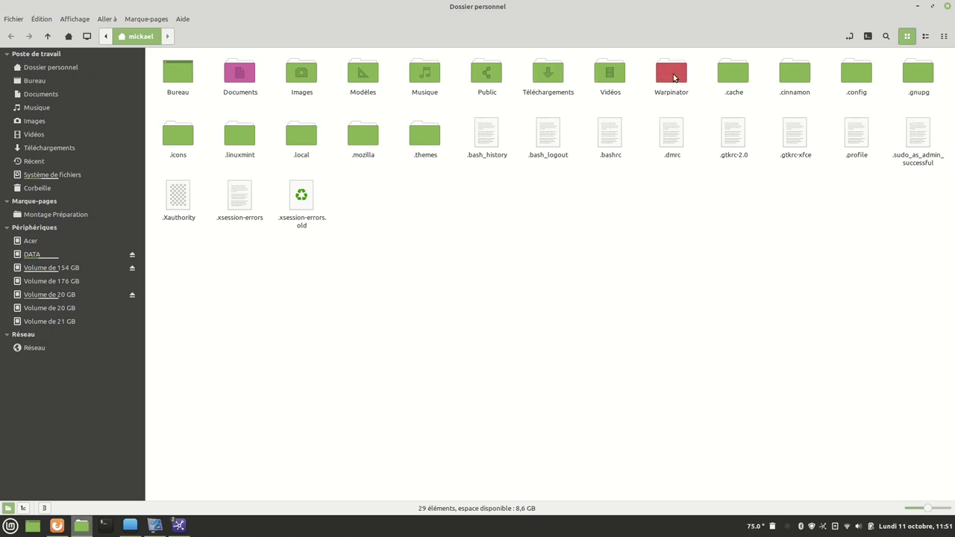
{"action": "double_click", "coordinate": [673, 78]}
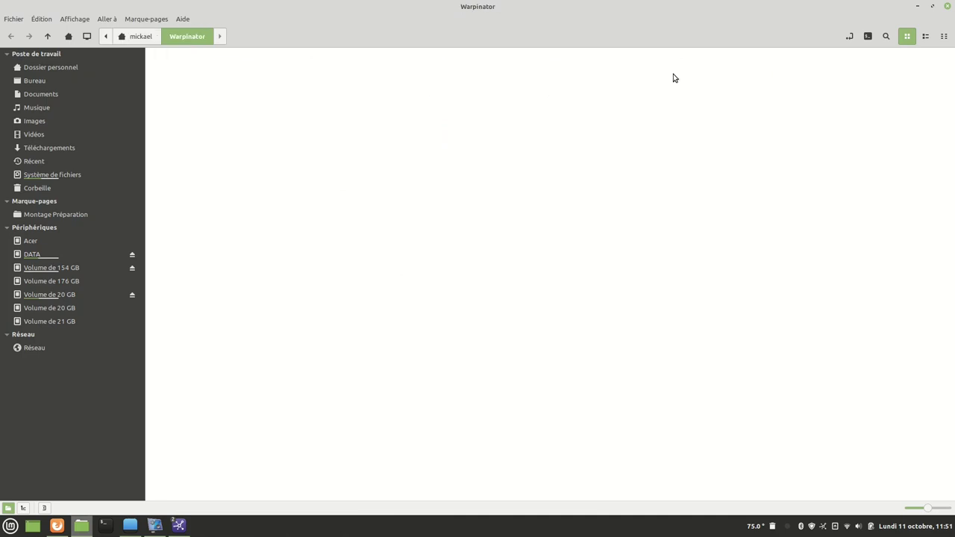
{"action": "left_click", "coordinate": [917, 8]}
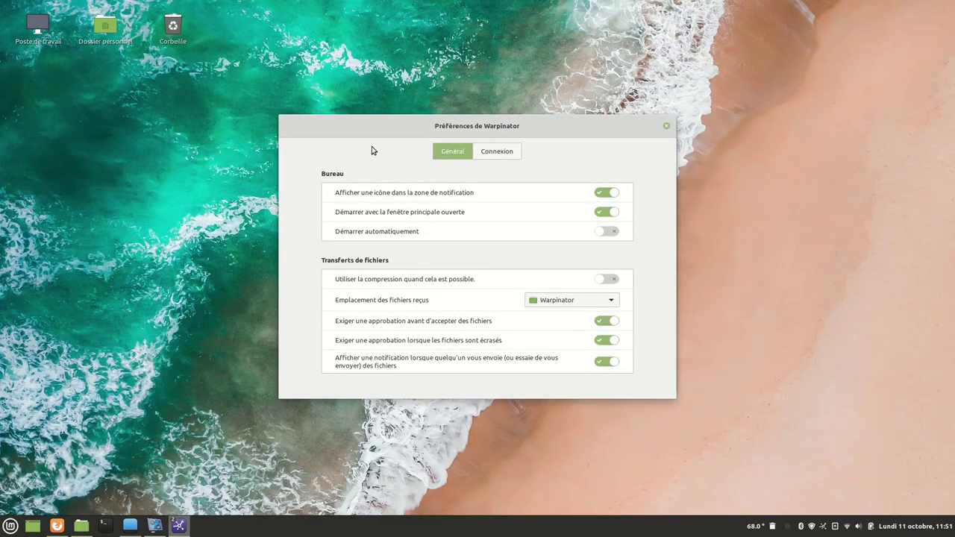
{"action": "left_click", "coordinate": [665, 124]}
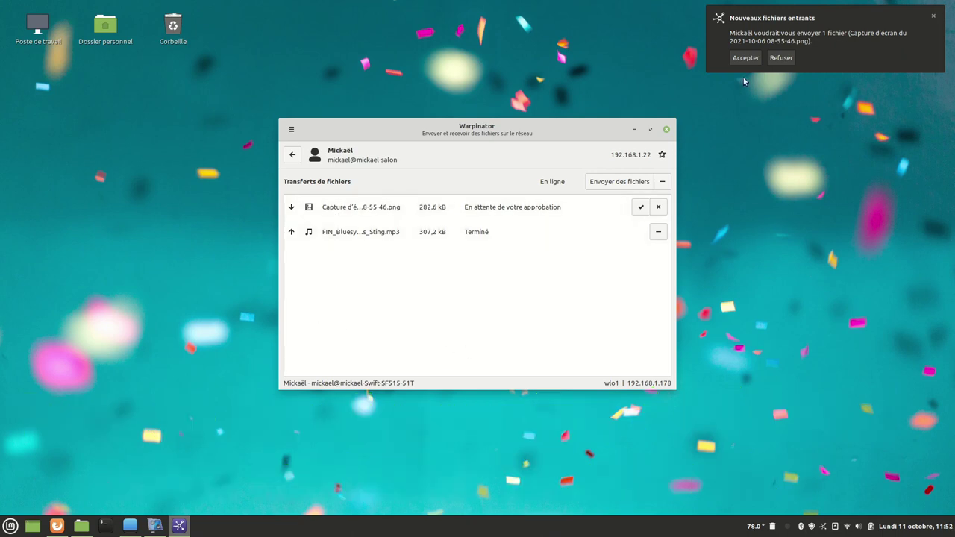
Accept the incoming screenshot, view the received PNG, then close the viewer and folder.
{"action": "left_click", "coordinate": [797, 21]}
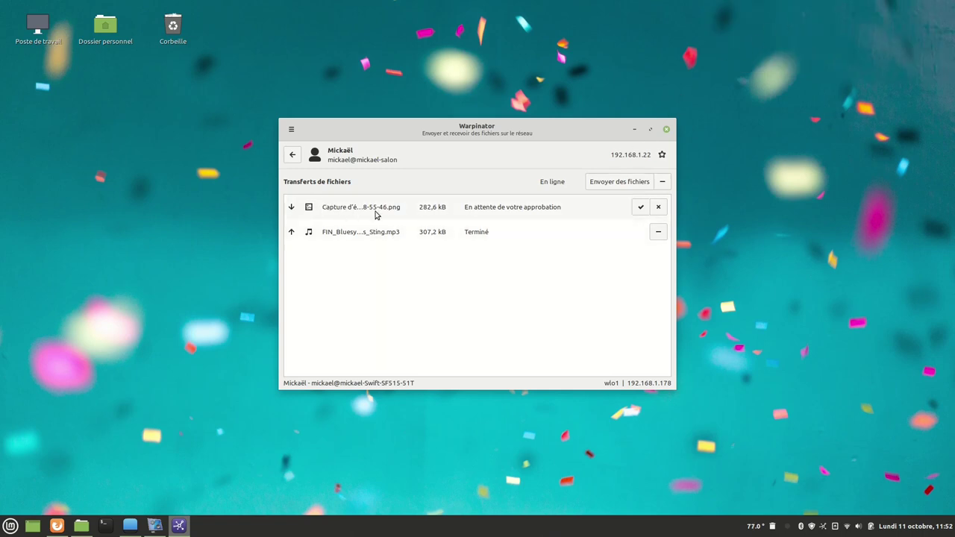
{"action": "left_click", "coordinate": [639, 212]}
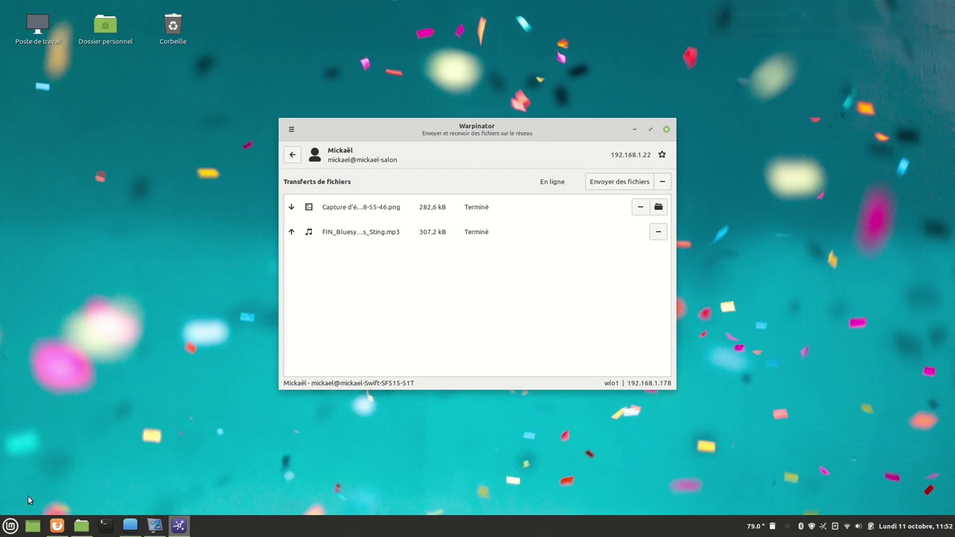
{"action": "left_click", "coordinate": [81, 526]}
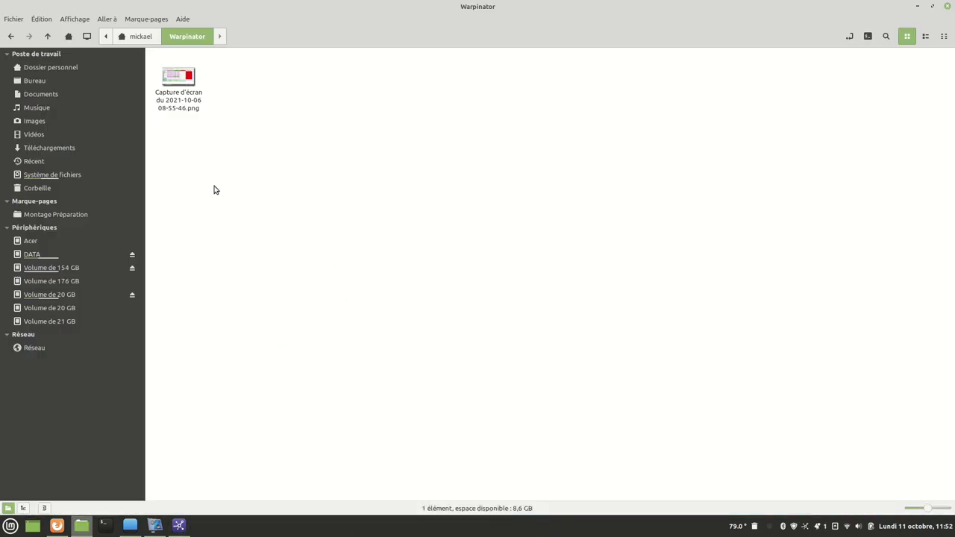
{"action": "double_click", "coordinate": [176, 93]}
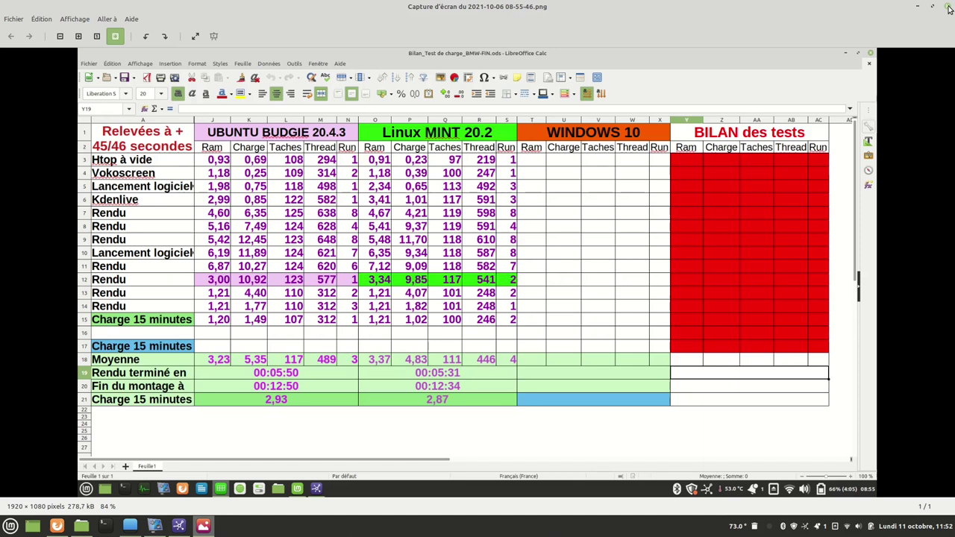
{"action": "left_click", "coordinate": [947, 7]}
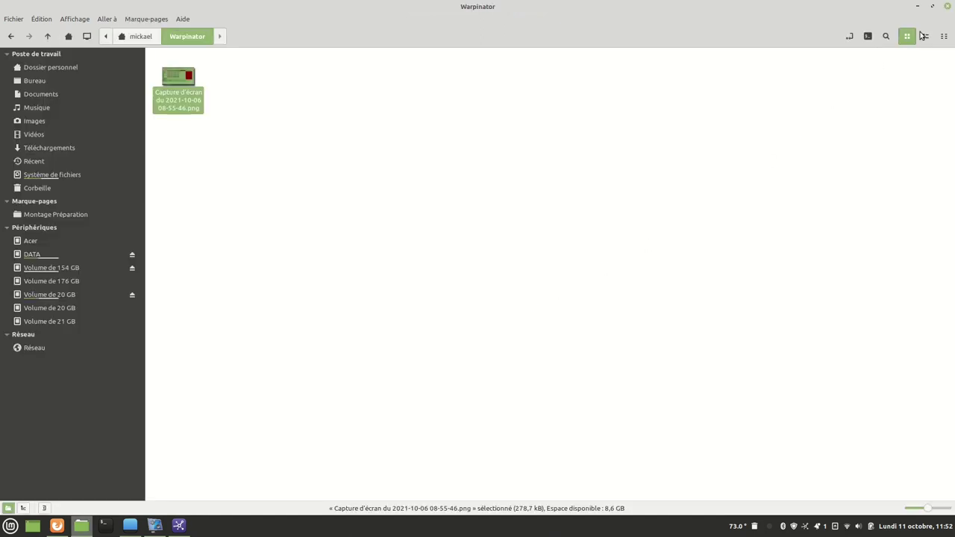
{"action": "left_click", "coordinate": [946, 6]}
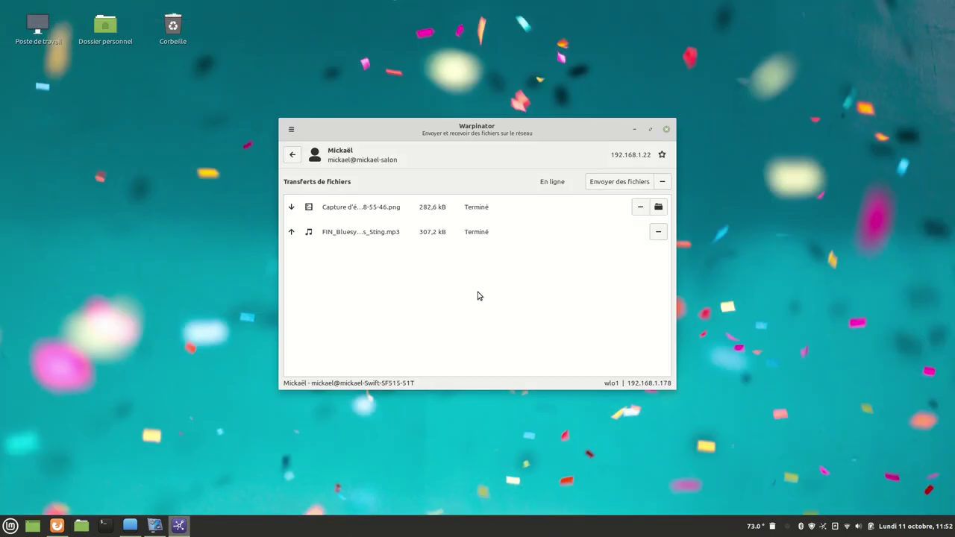
{"action": "left_click", "coordinate": [294, 156]}
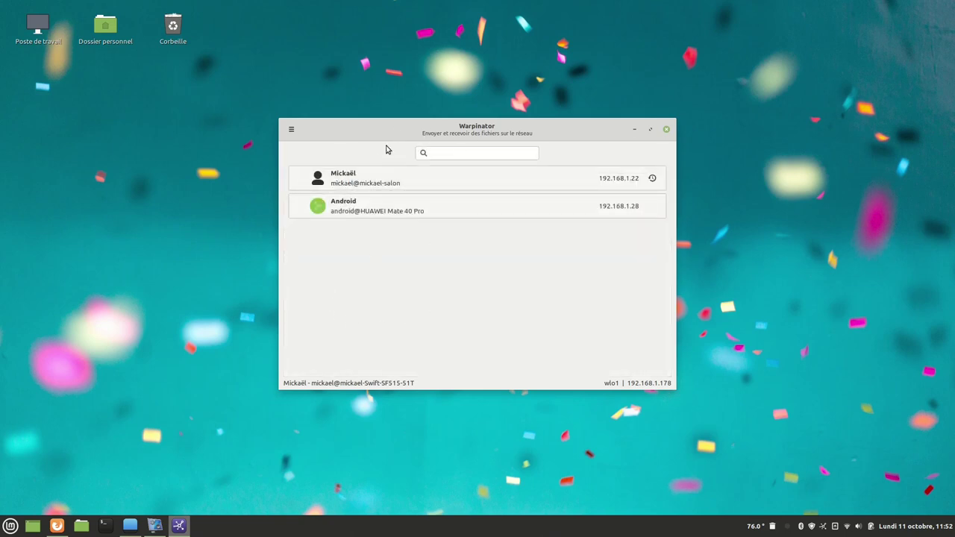
{"action": "left_click", "coordinate": [398, 214]}
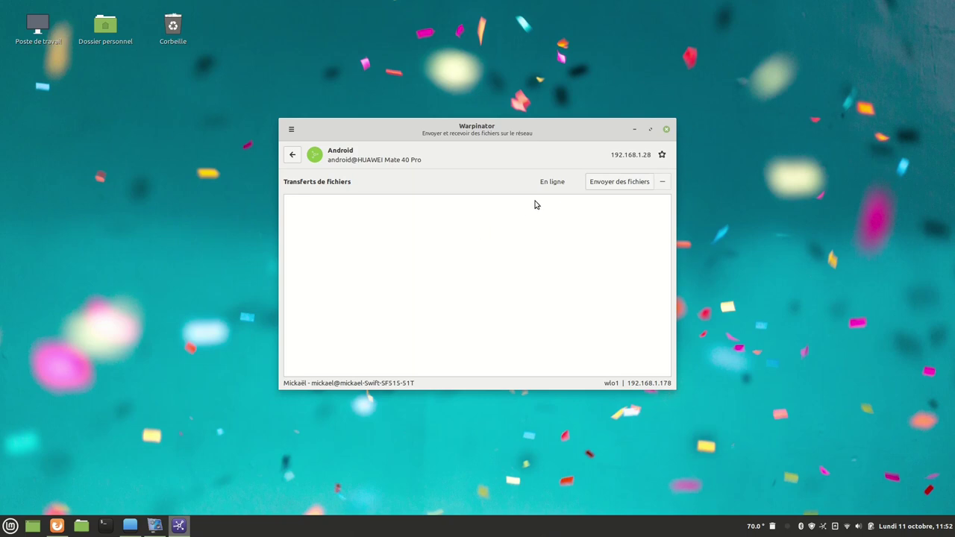
{"action": "left_click", "coordinate": [608, 184]}
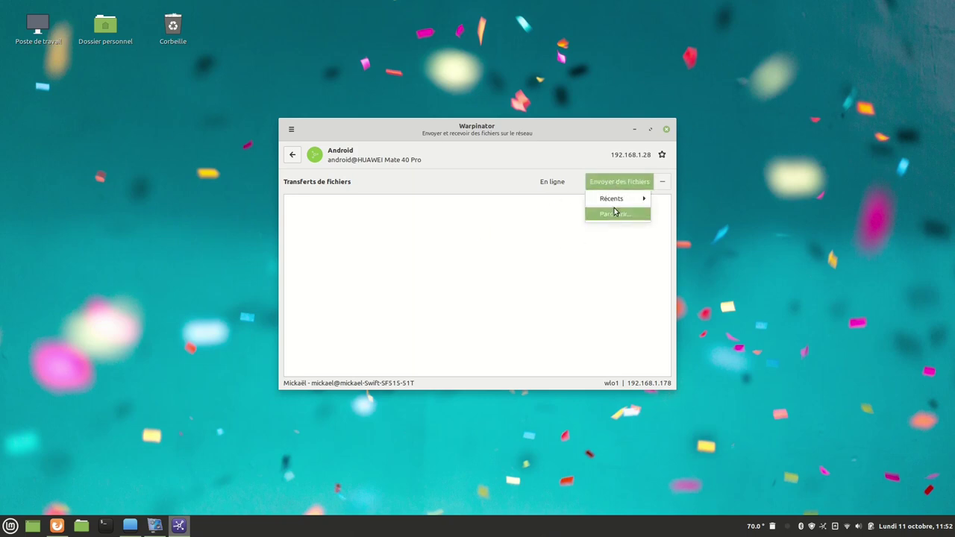
{"action": "mouse_move", "coordinate": [617, 202]}
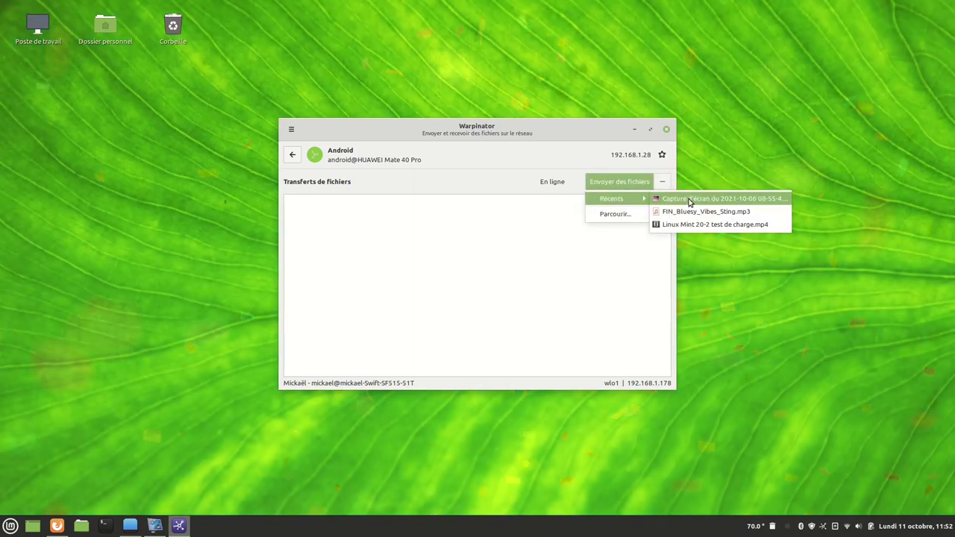
{"action": "left_click", "coordinate": [687, 200]}
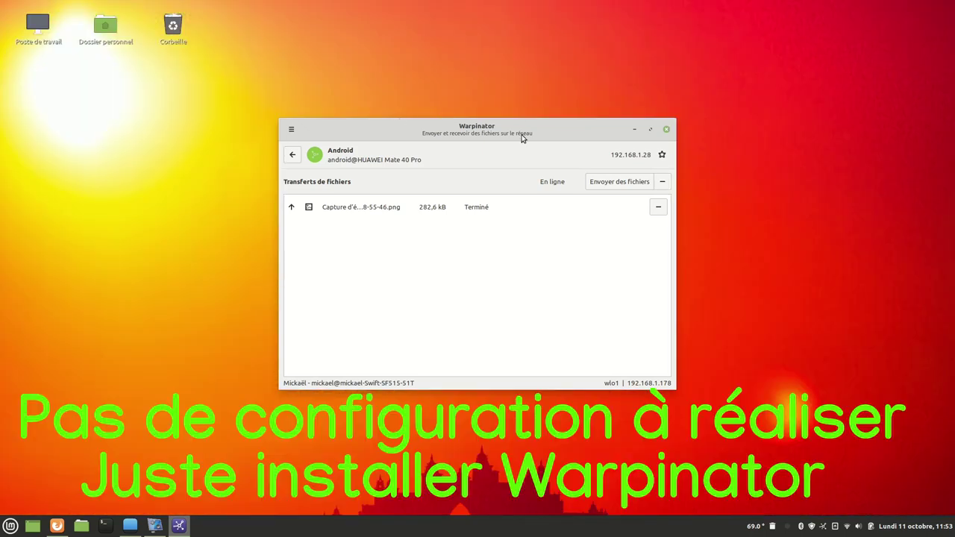
Check the other computer's transfer history, then close Warpinator.
{"action": "left_click", "coordinate": [291, 156]}
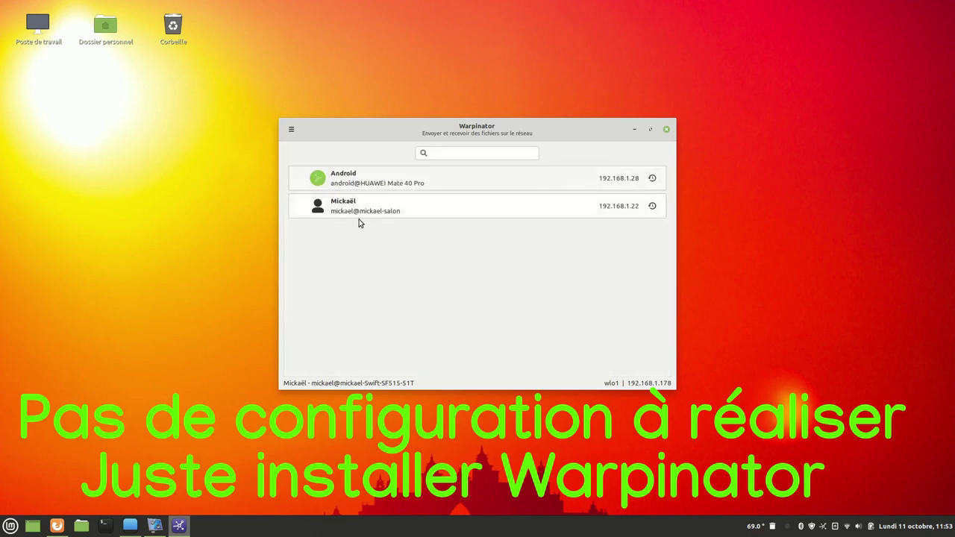
{"action": "left_click", "coordinate": [409, 215]}
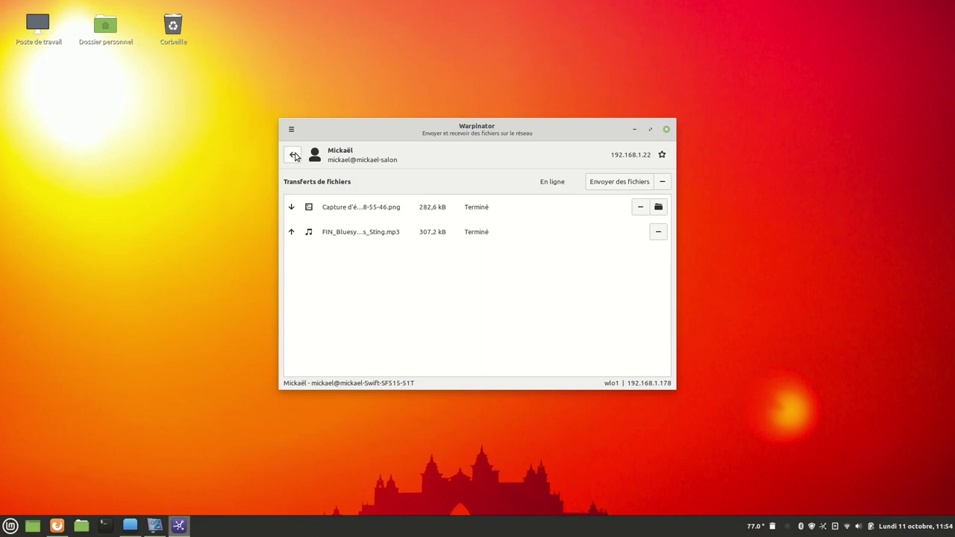
{"action": "left_click", "coordinate": [292, 156]}
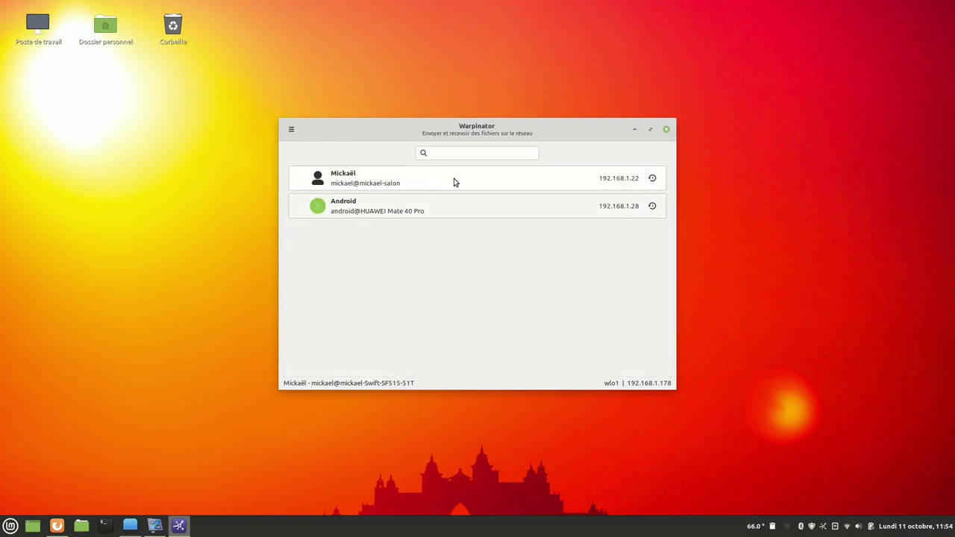
{"action": "left_click", "coordinate": [667, 130]}
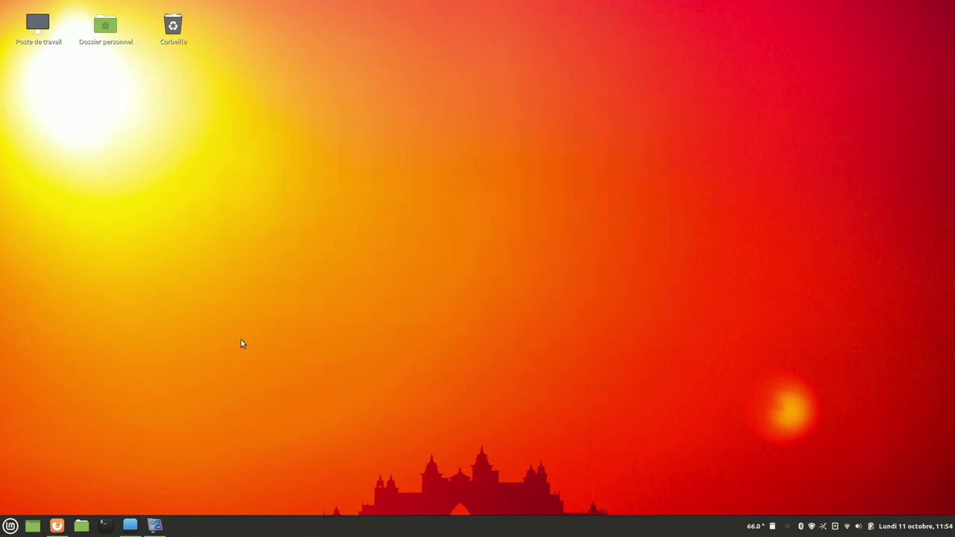
{"action": "left_click", "coordinate": [10, 526]}
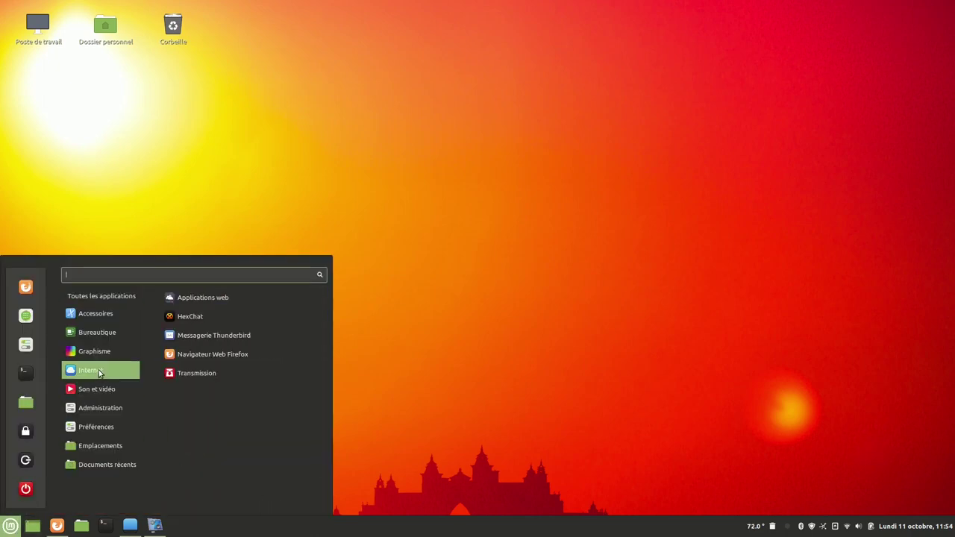
{"action": "mouse_move", "coordinate": [108, 314]}
{"action": "scroll", "coordinate": [224, 321], "scroll_direction": "down", "scroll_amount": 4}
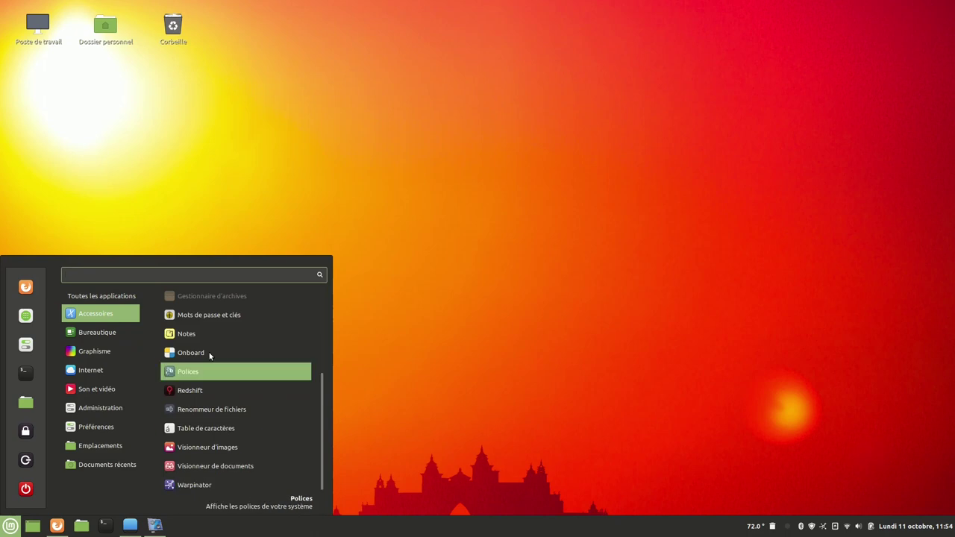
{"action": "mouse_move", "coordinate": [112, 336]}
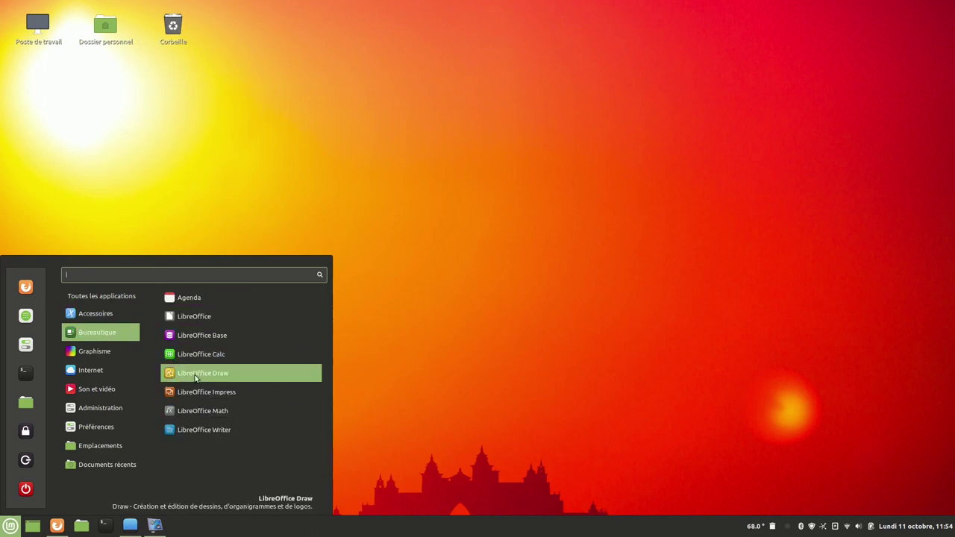
{"action": "left_click", "coordinate": [200, 432]}
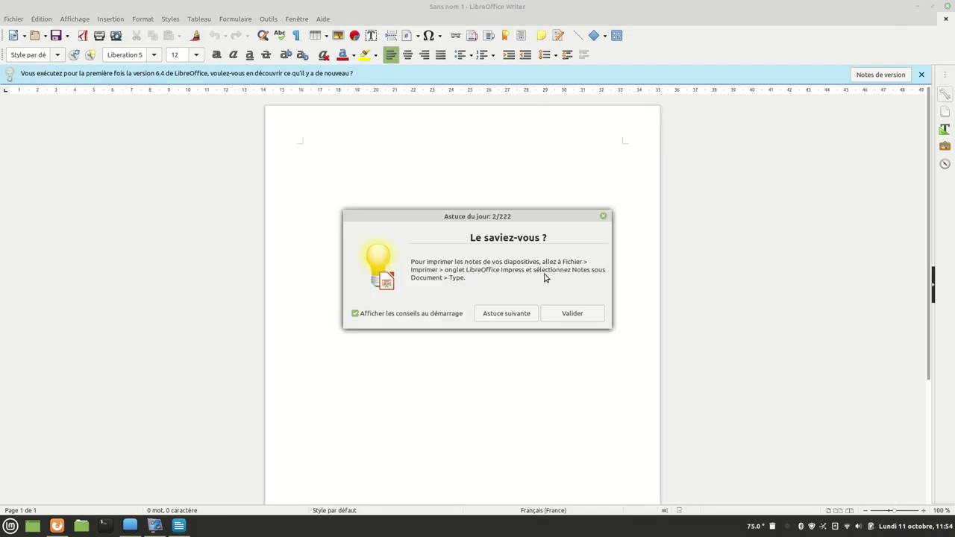
{"action": "left_click", "coordinate": [569, 313]}
{"action": "left_click", "coordinate": [323, 19]}
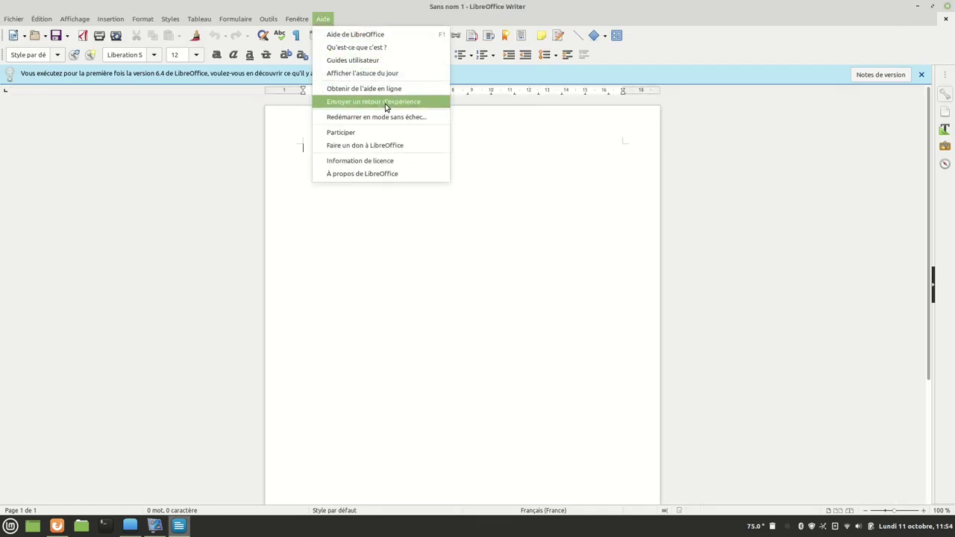
{"action": "left_click", "coordinate": [393, 173]}
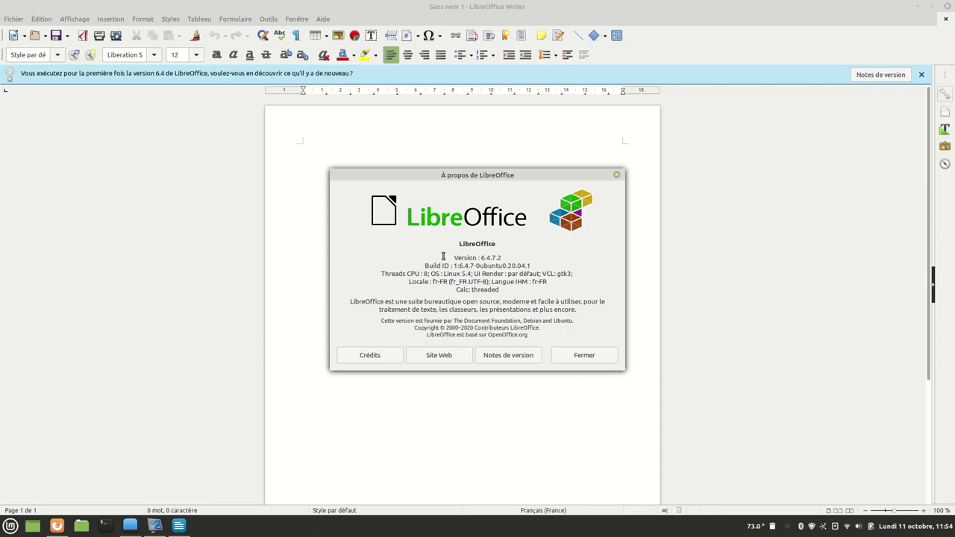
{"action": "left_click", "coordinate": [584, 356]}
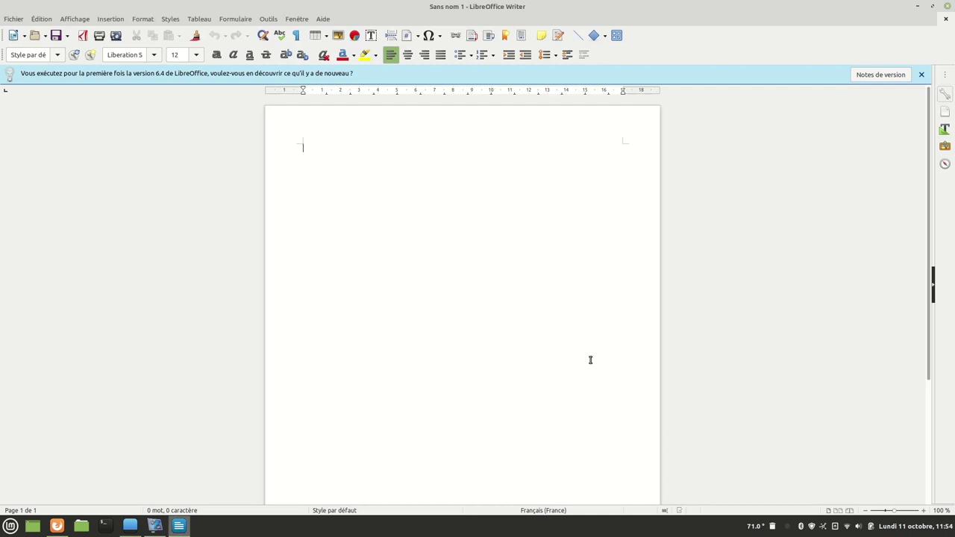
{"action": "left_click", "coordinate": [946, 6]}
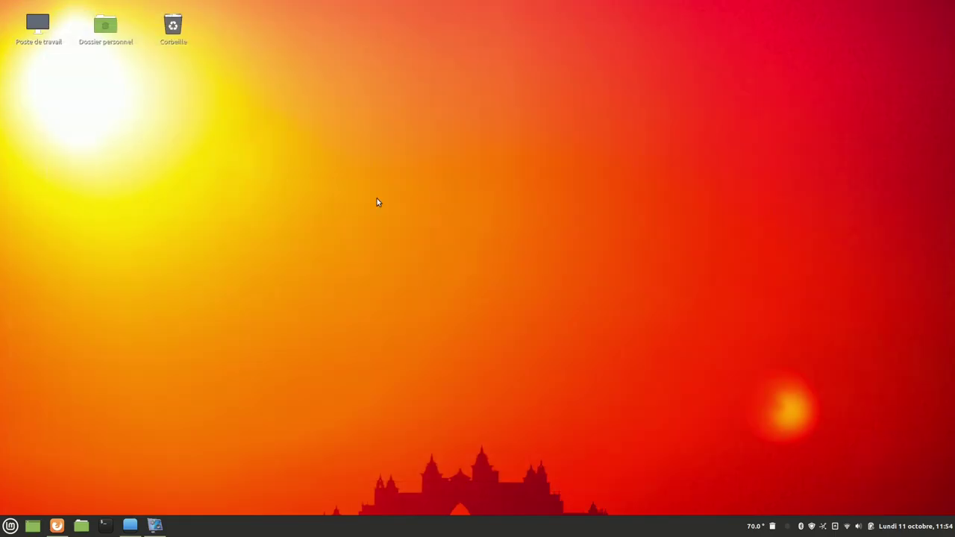
Launch Web Apps from the Internet menu and start a new web app named Quimperlé.
{"action": "left_click", "coordinate": [10, 526]}
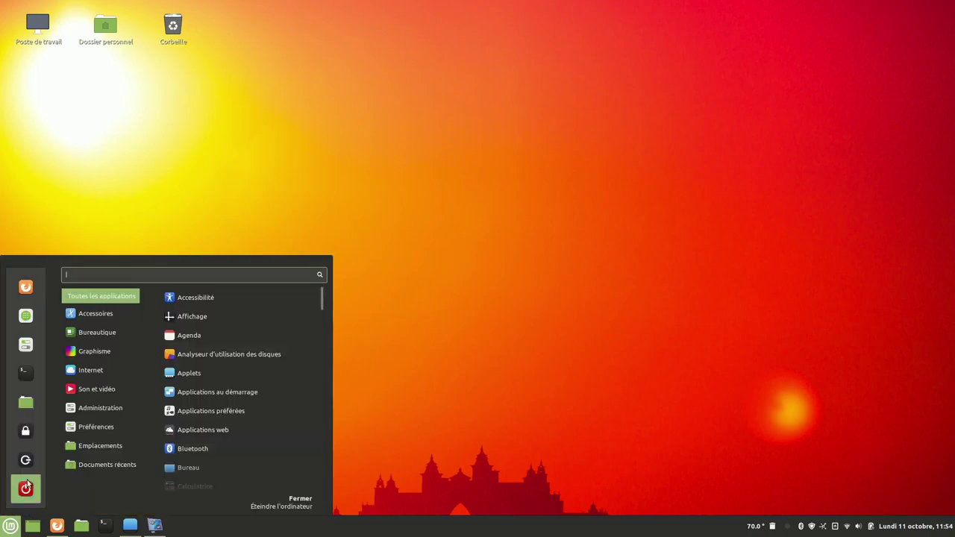
{"action": "mouse_move", "coordinate": [106, 352]}
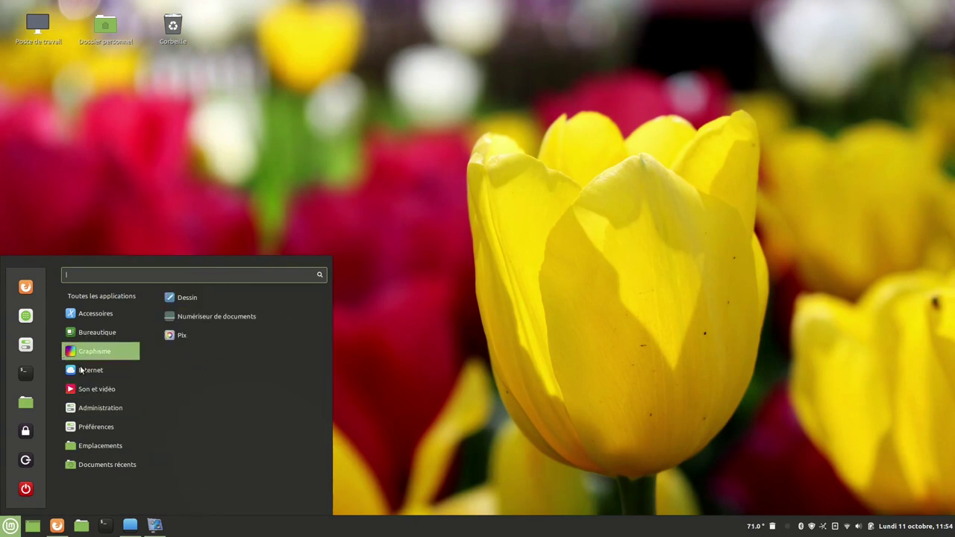
{"action": "mouse_move", "coordinate": [81, 369]}
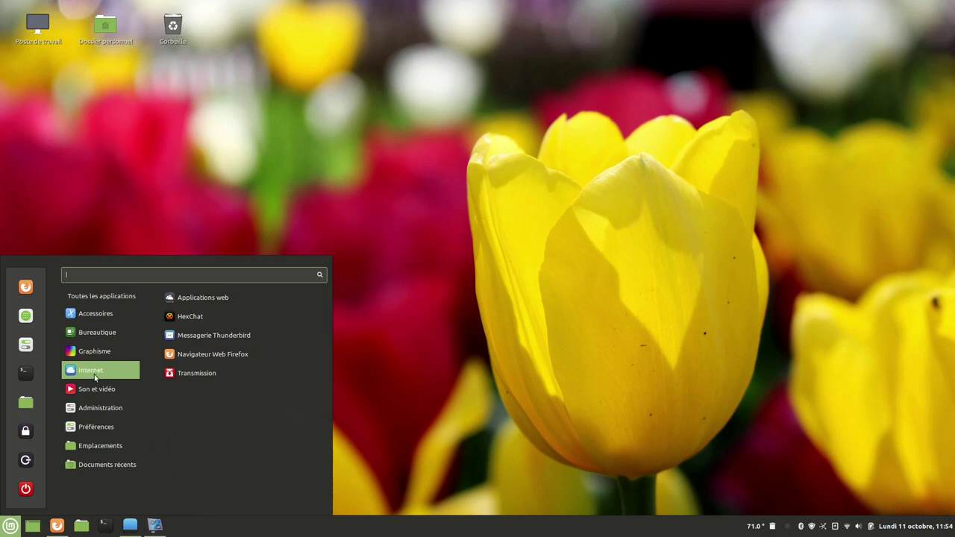
{"action": "left_click", "coordinate": [221, 299]}
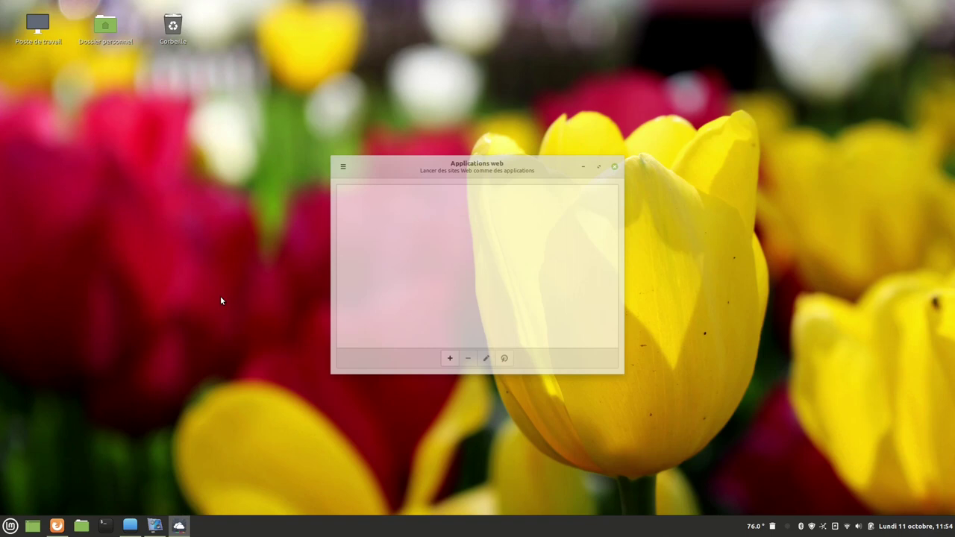
{"action": "left_click", "coordinate": [449, 360]}
{"action": "type", "text": "Quimperlé"}
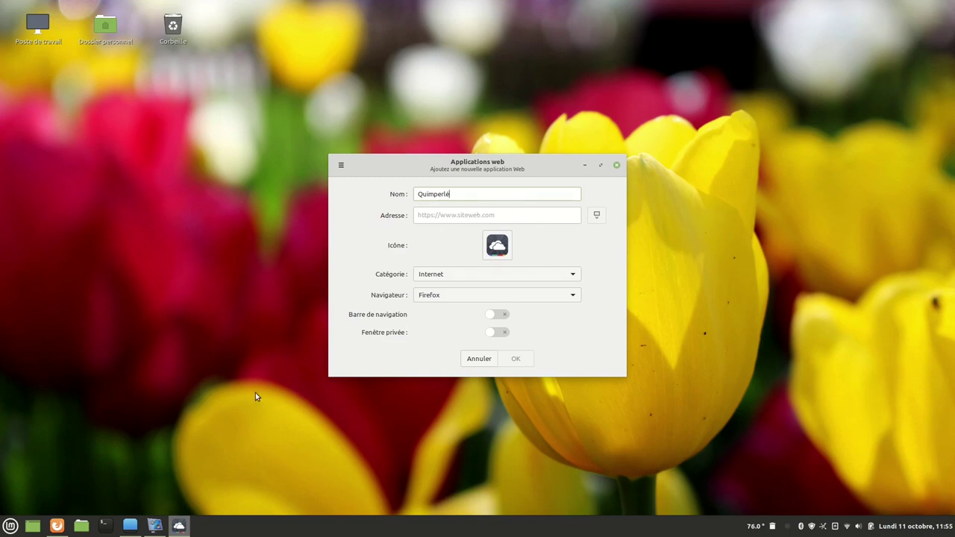
{"action": "left_click", "coordinate": [59, 528]}
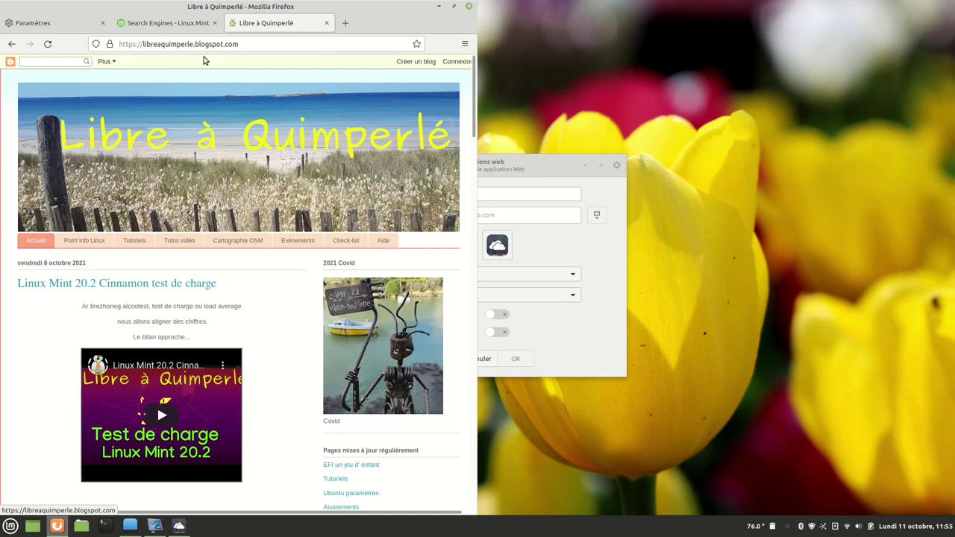
{"action": "left_click", "coordinate": [245, 44]}
{"action": "key", "text": "ctrl+c"}
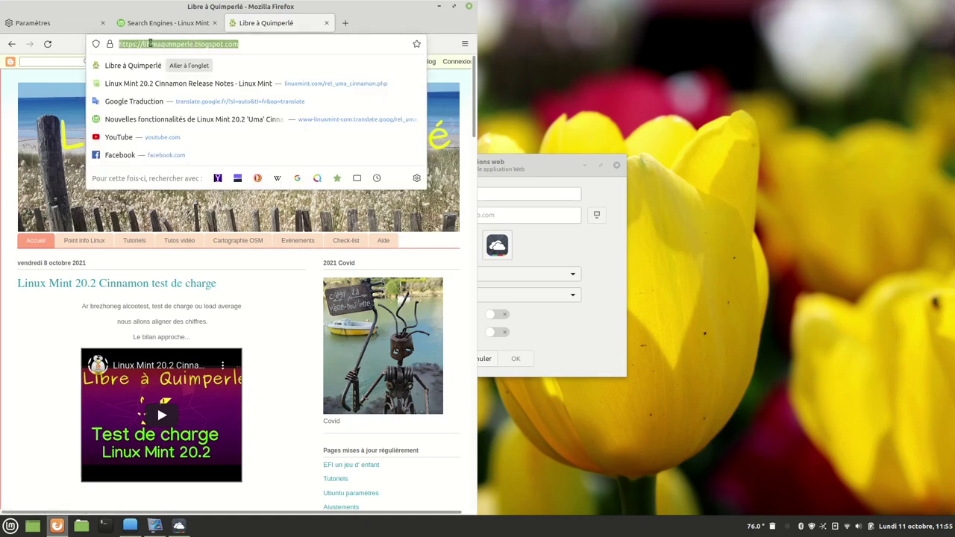
{"action": "right_click", "coordinate": [153, 44]}
{"action": "left_click", "coordinate": [175, 91]}
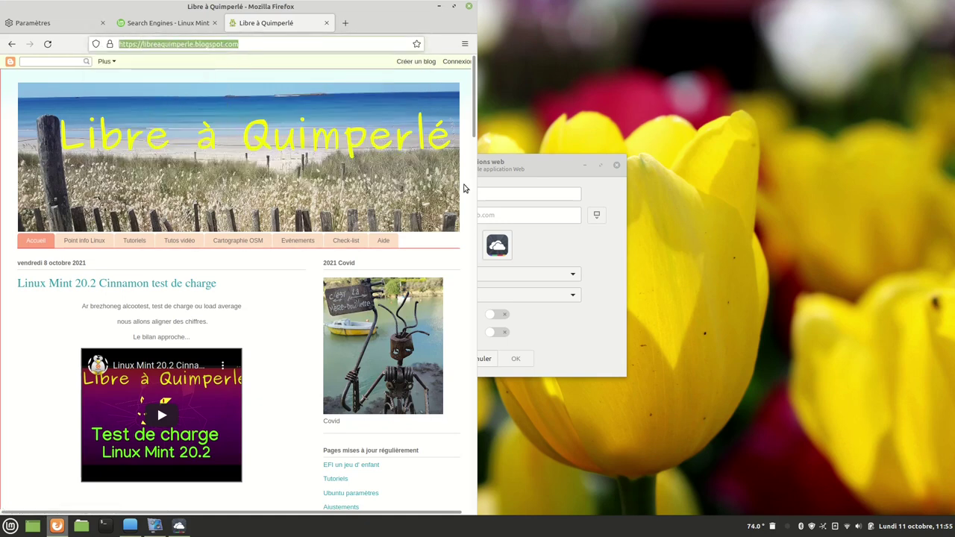
{"action": "left_click", "coordinate": [532, 212]}
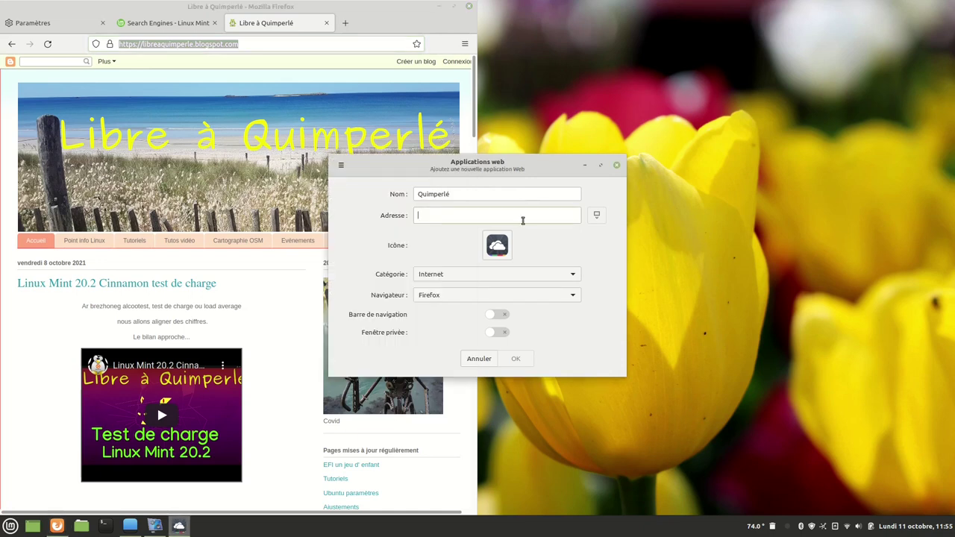
{"action": "right_click", "coordinate": [523, 220]}
{"action": "key", "text": "Escape"}
{"action": "key", "text": "ctrl+v"}
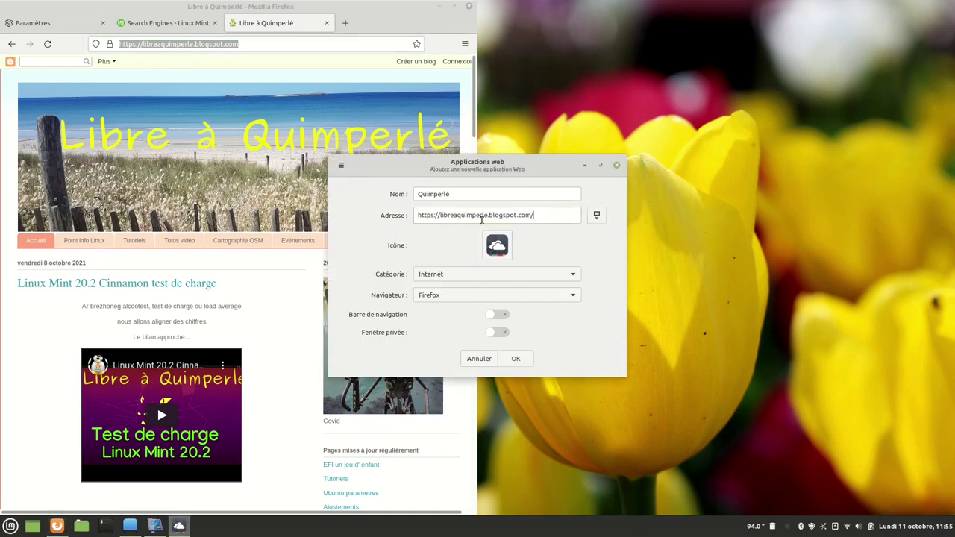
Keep the default icon and save the Quimperlé web app.
{"action": "left_click_drag", "start_coordinate": [513, 168], "coordinate": [652, 97]}
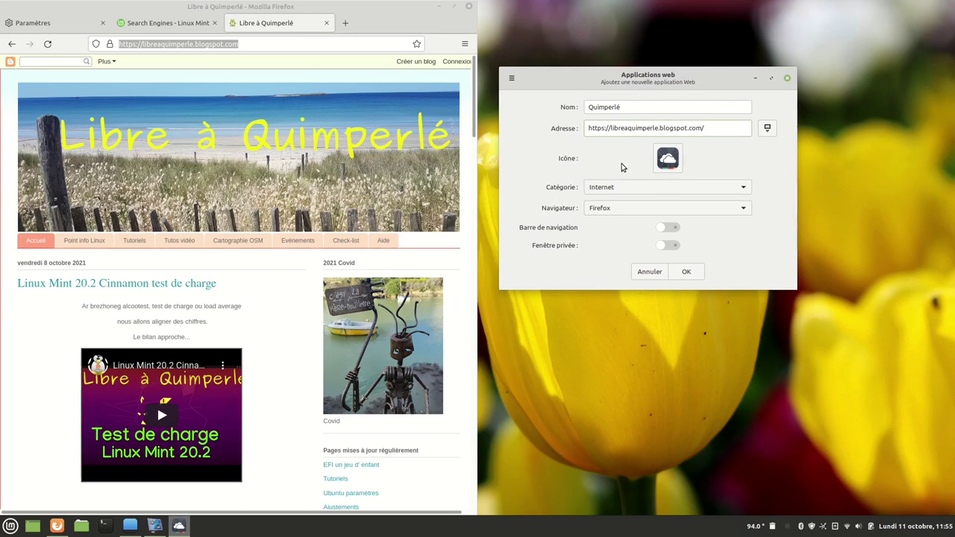
{"action": "left_click", "coordinate": [661, 167]}
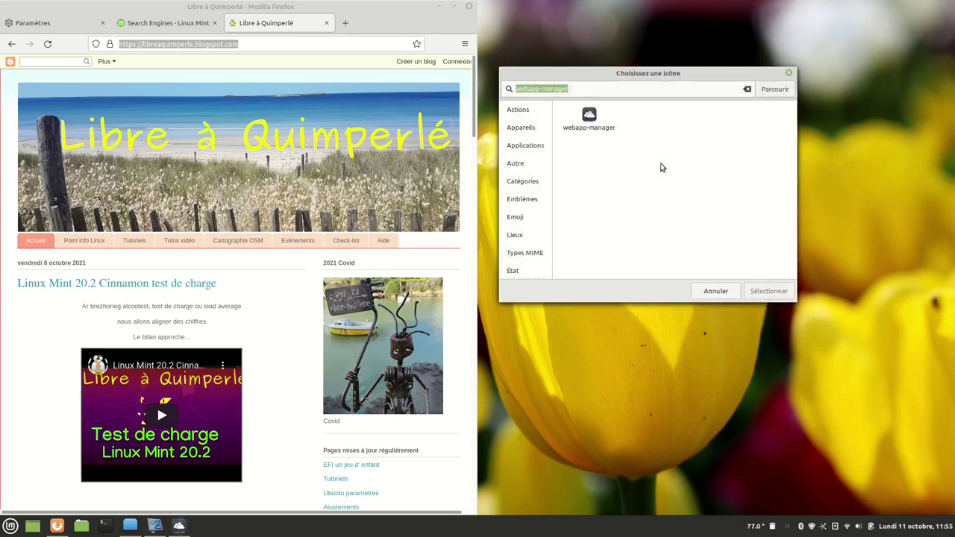
{"action": "left_click", "coordinate": [718, 292]}
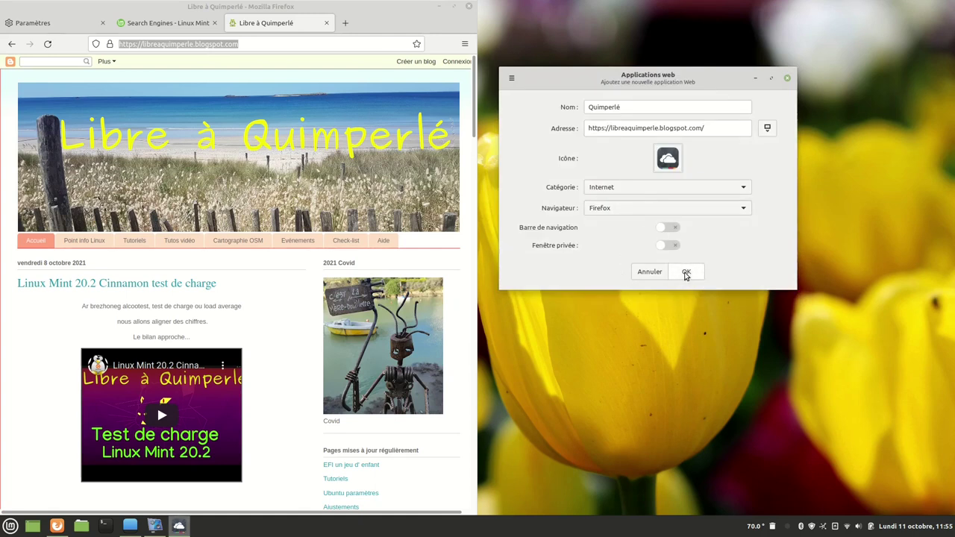
{"action": "left_click", "coordinate": [686, 273]}
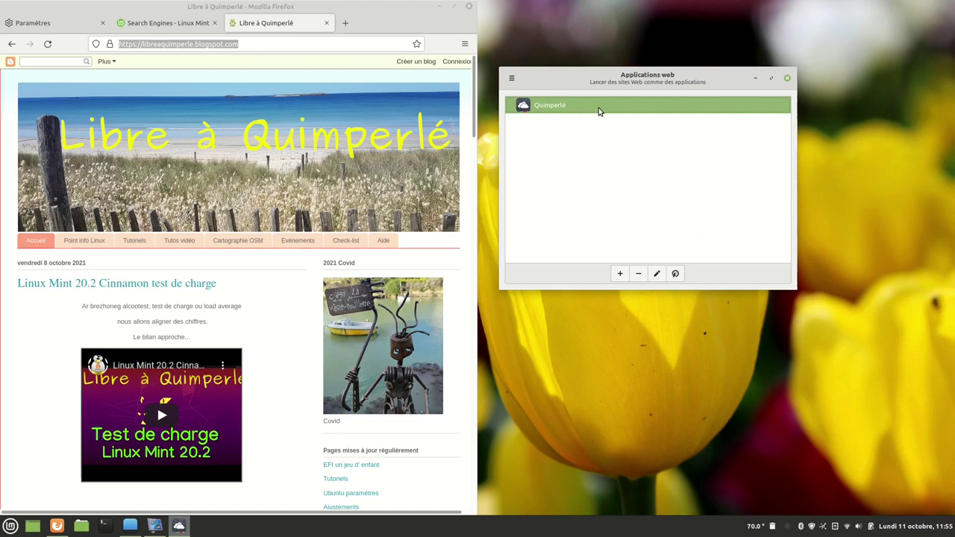
Close the web apps manager, tile Firefox to the right half, and show the Internet apps.
{"action": "left_click", "coordinate": [787, 78]}
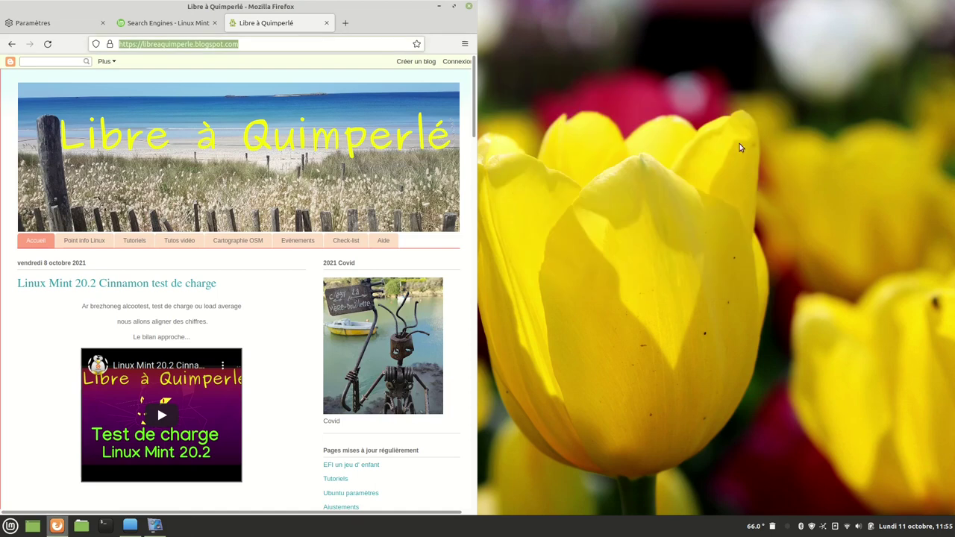
{"action": "key", "text": "super+Right"}
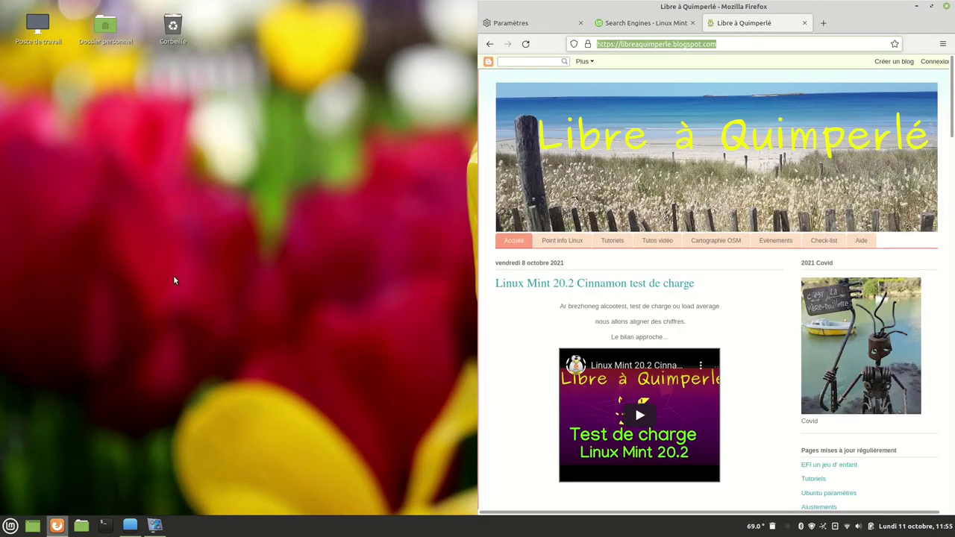
{"action": "left_click", "coordinate": [10, 526]}
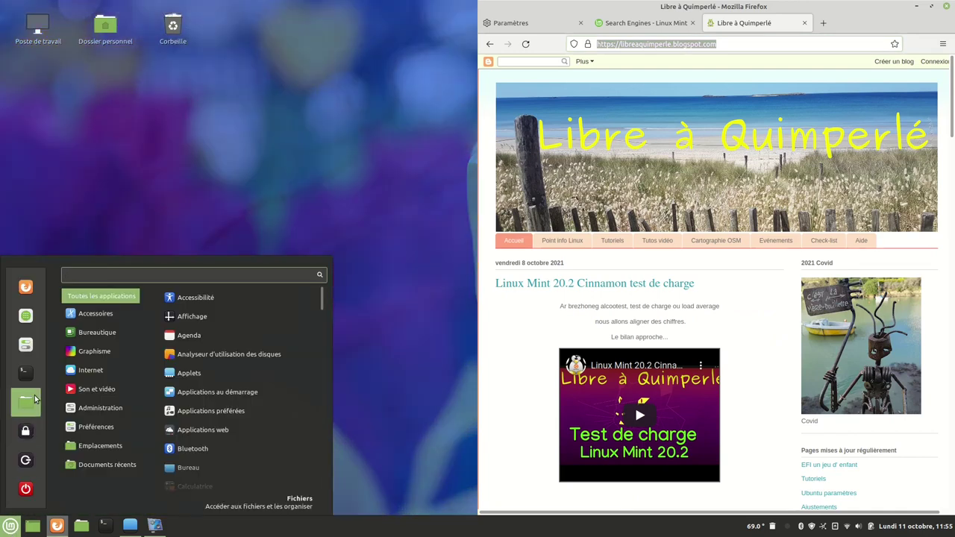
{"action": "mouse_move", "coordinate": [95, 373]}
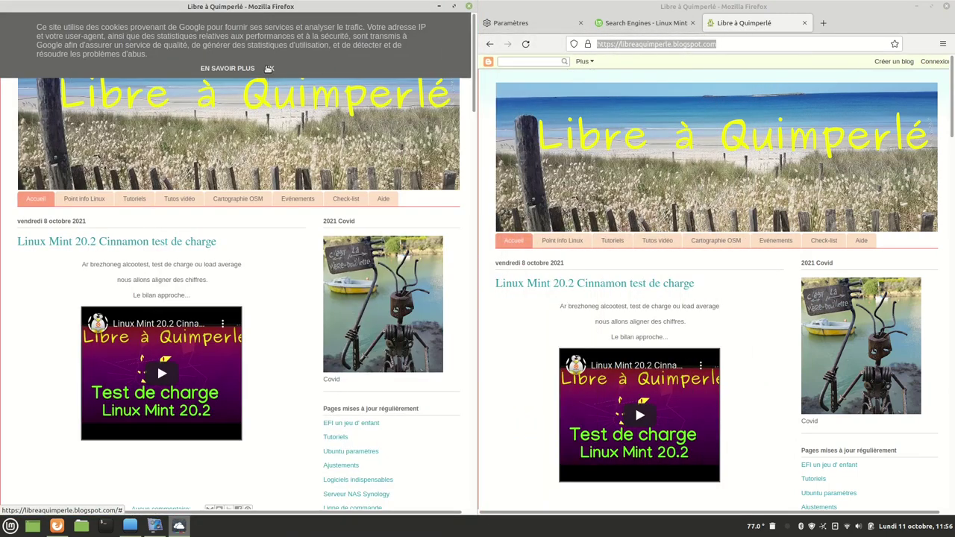
Accept the Quimperlé blog's cookie notice and pull the full Firefox window off its tile.
{"action": "left_click", "coordinate": [269, 68]}
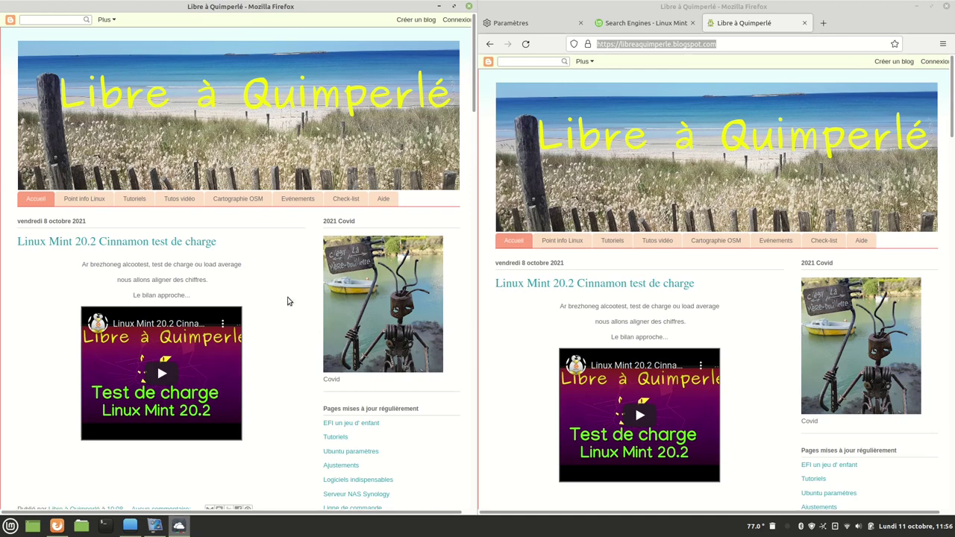
{"action": "left_click", "coordinate": [827, 14]}
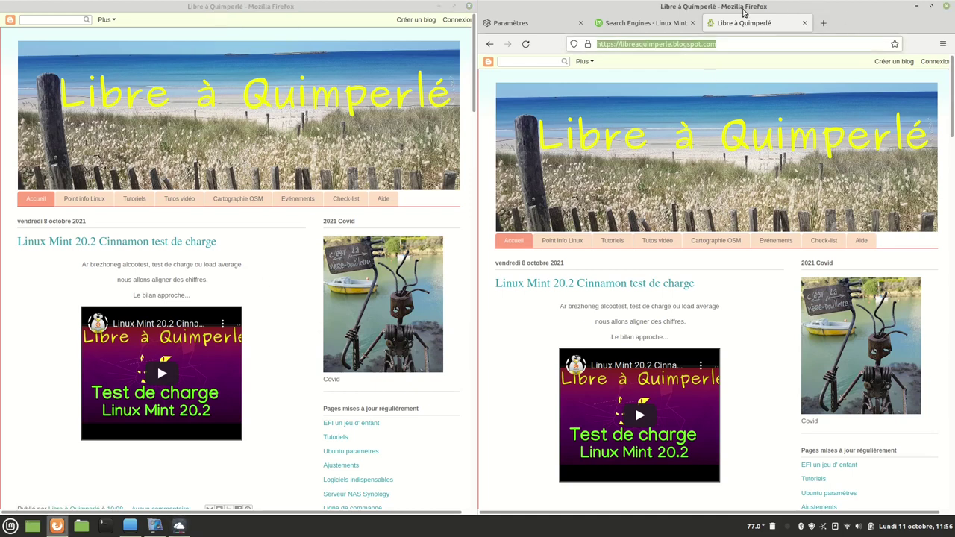
{"action": "left_click_drag", "start_coordinate": [743, 11], "coordinate": [954, 22]}
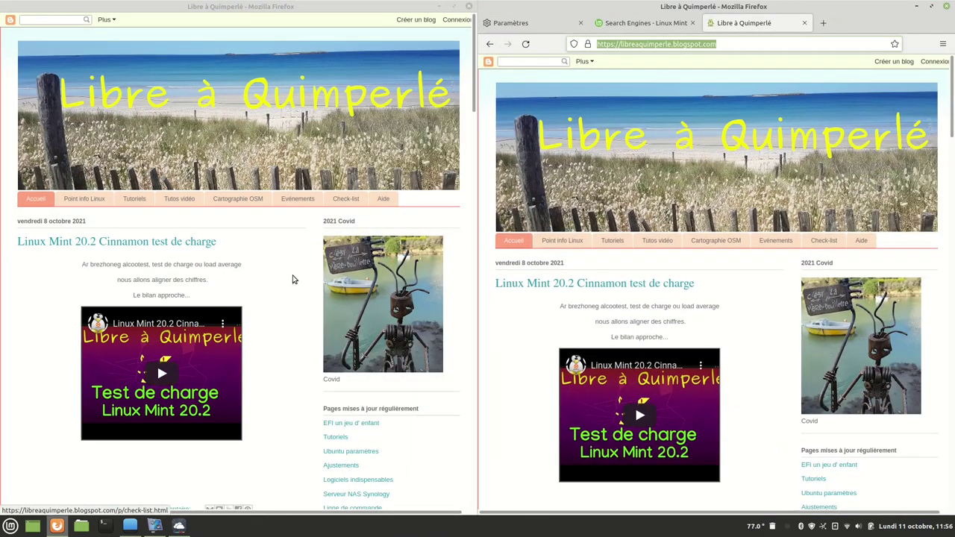
Add the Quimperlé web app to the desktop from the Internet menu, then browse Son et vidéo.
{"action": "left_click", "coordinate": [10, 526]}
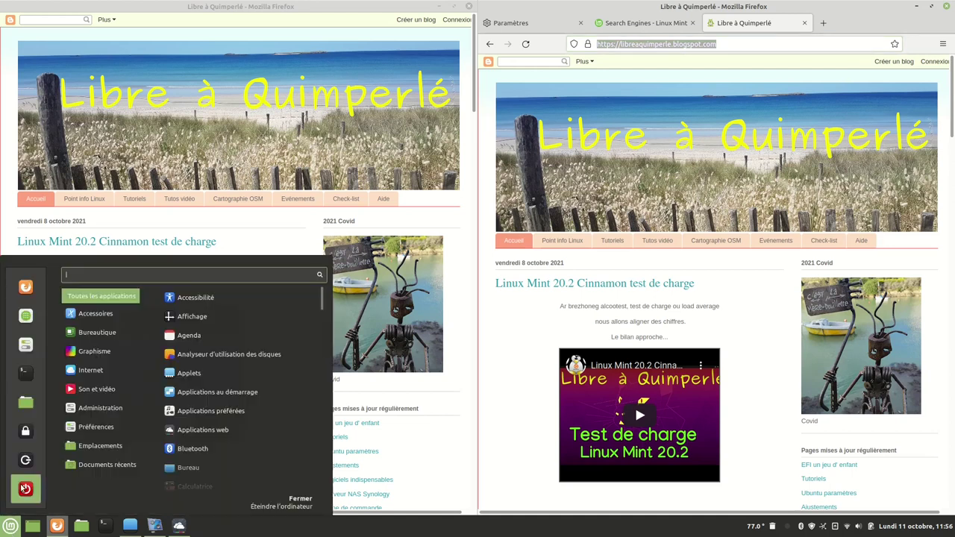
{"action": "mouse_move", "coordinate": [97, 370]}
{"action": "right_click", "coordinate": [197, 376]}
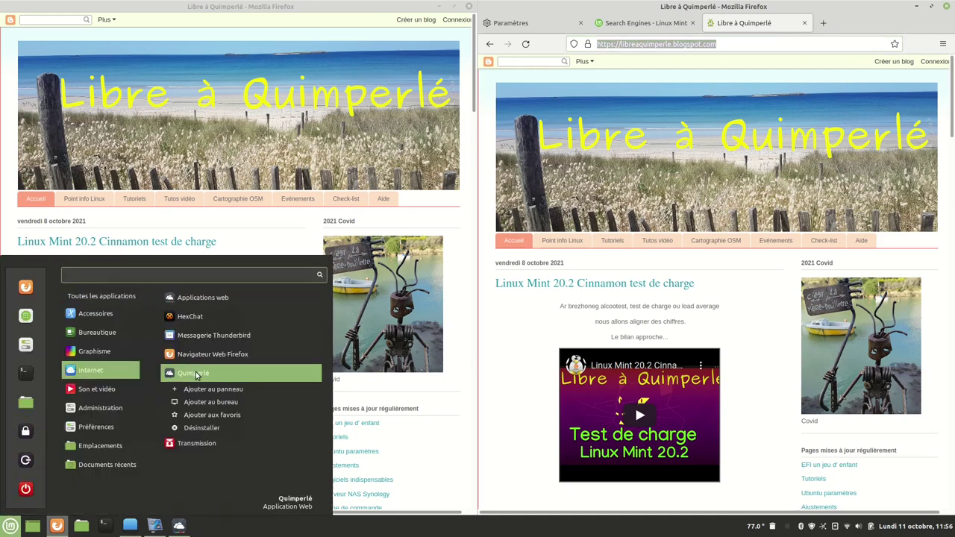
{"action": "left_click", "coordinate": [215, 406]}
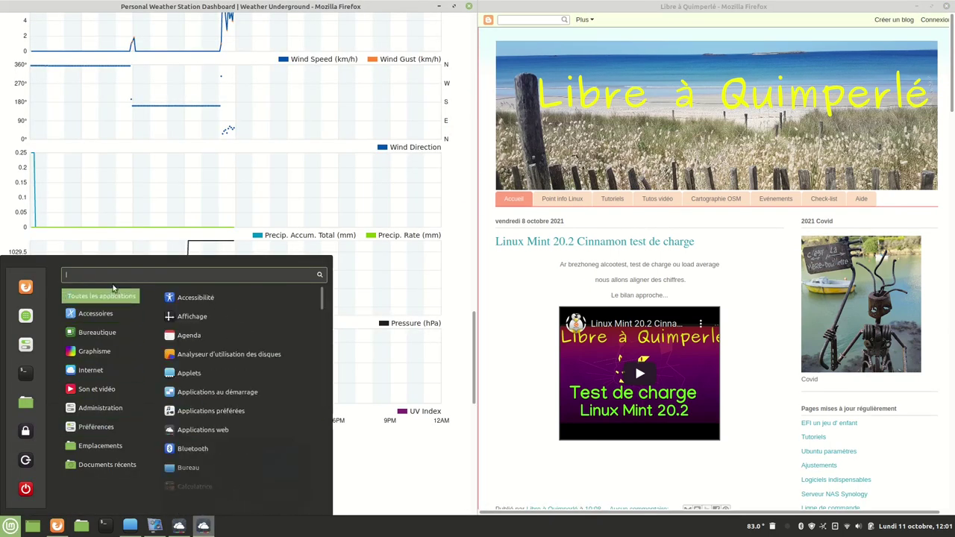
{"action": "mouse_move", "coordinate": [101, 333]}
{"action": "mouse_move", "coordinate": [85, 391]}
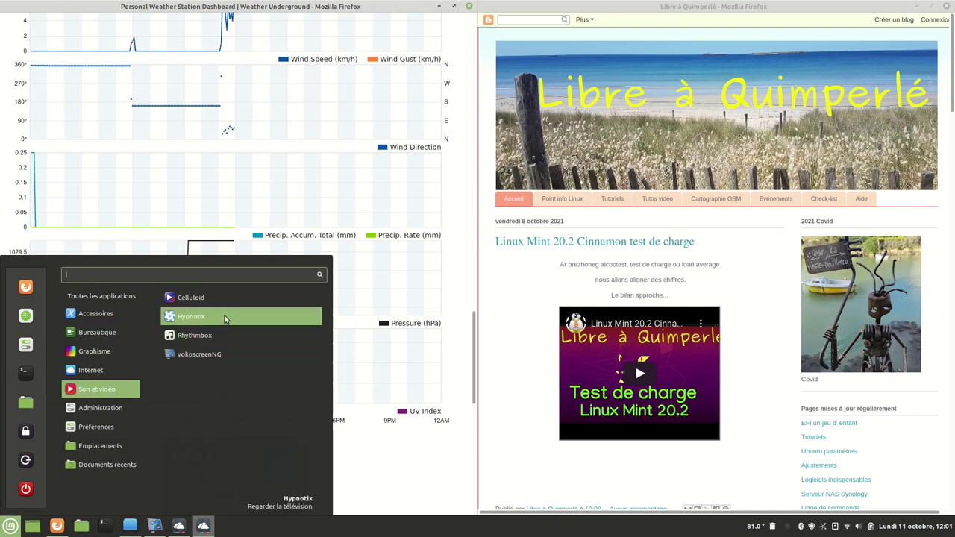
Launch Hypnotix and play France 2 from the France channel list, with the player on the right.
{"action": "left_click", "coordinate": [224, 317]}
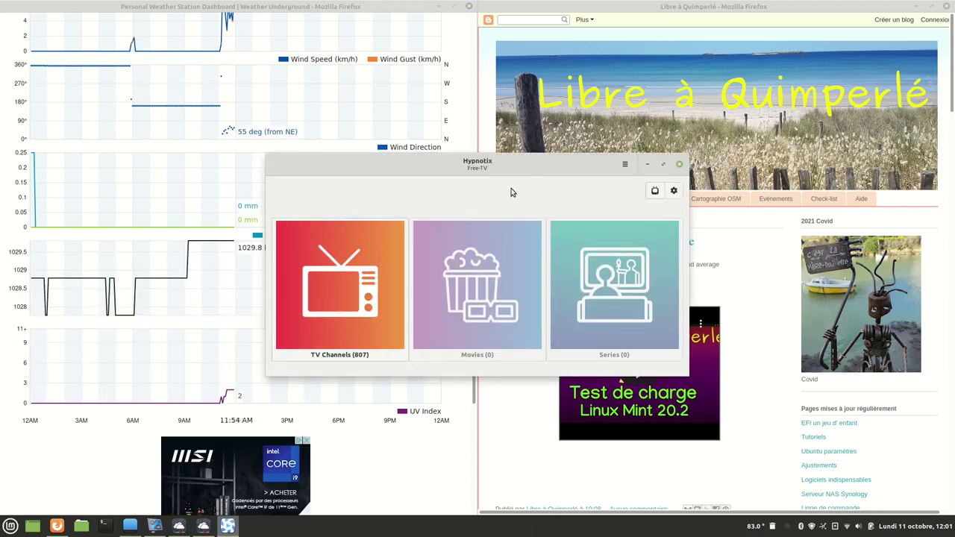
{"action": "left_click_drag", "start_coordinate": [504, 171], "coordinate": [555, 63]}
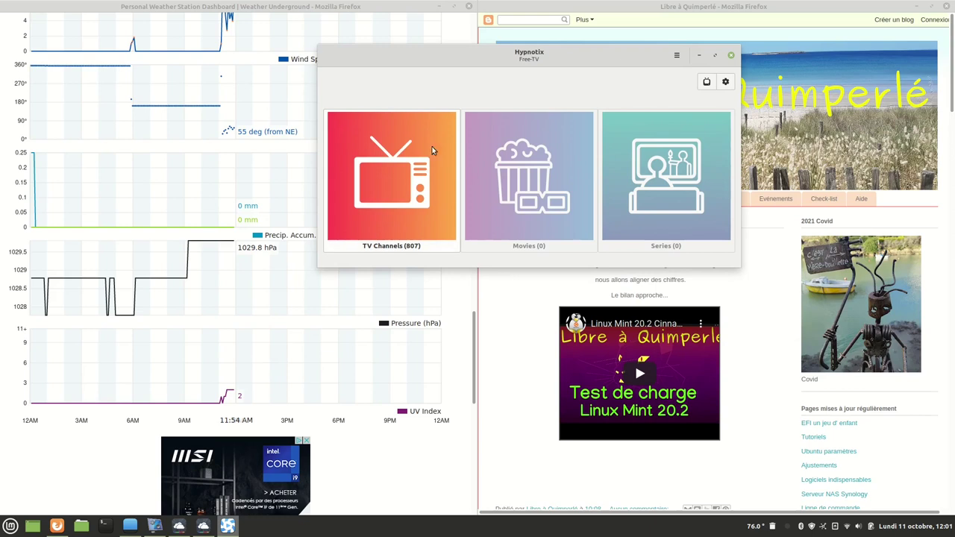
{"action": "left_click", "coordinate": [382, 162]}
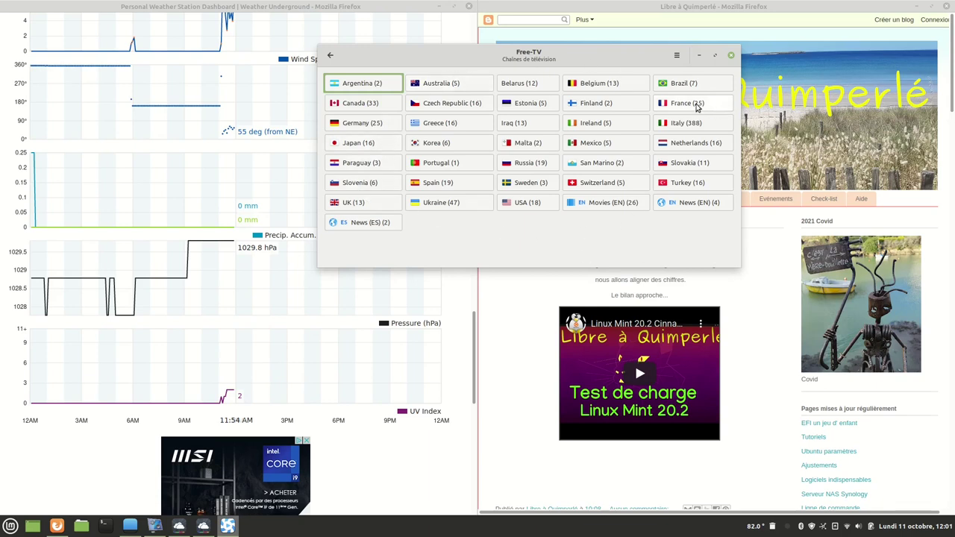
{"action": "left_click", "coordinate": [695, 105]}
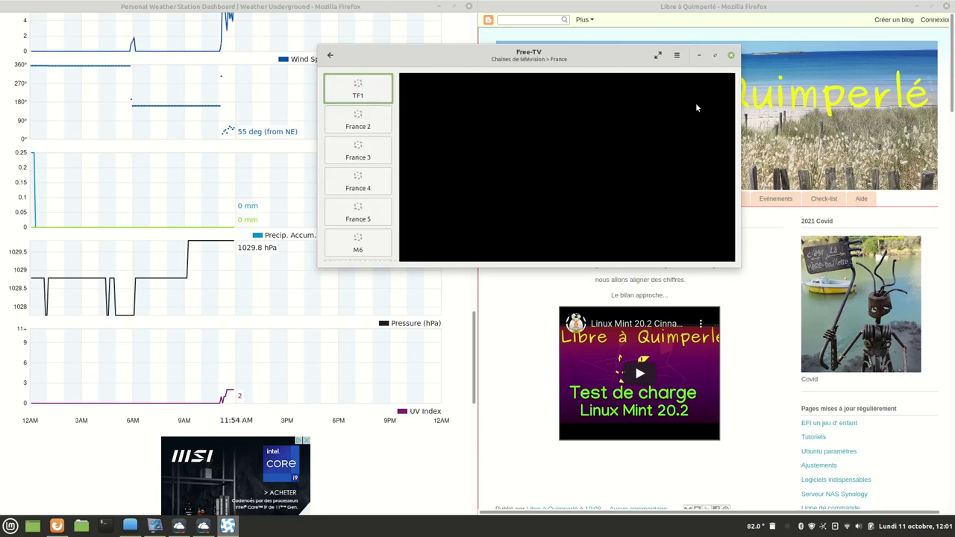
{"action": "left_click", "coordinate": [358, 132]}
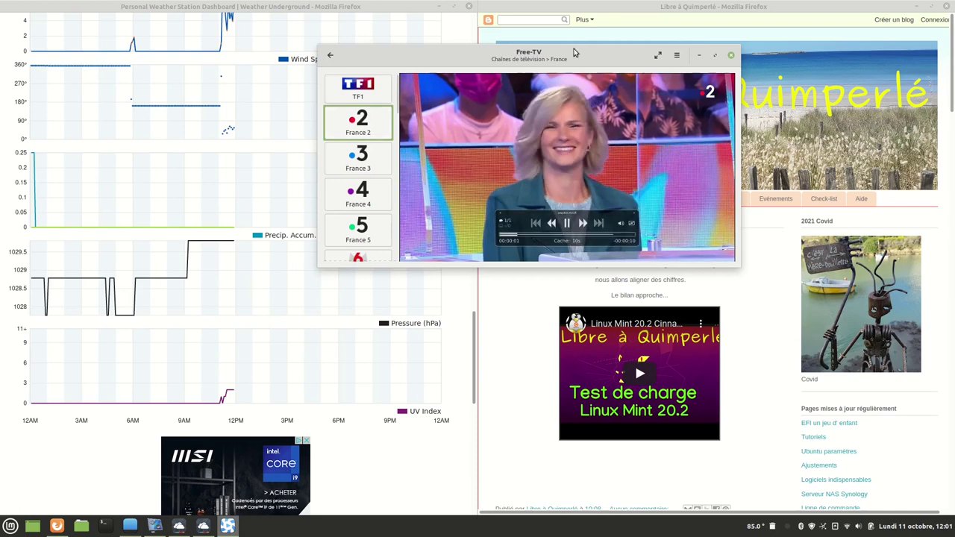
{"action": "left_click_drag", "start_coordinate": [577, 55], "coordinate": [737, 35]}
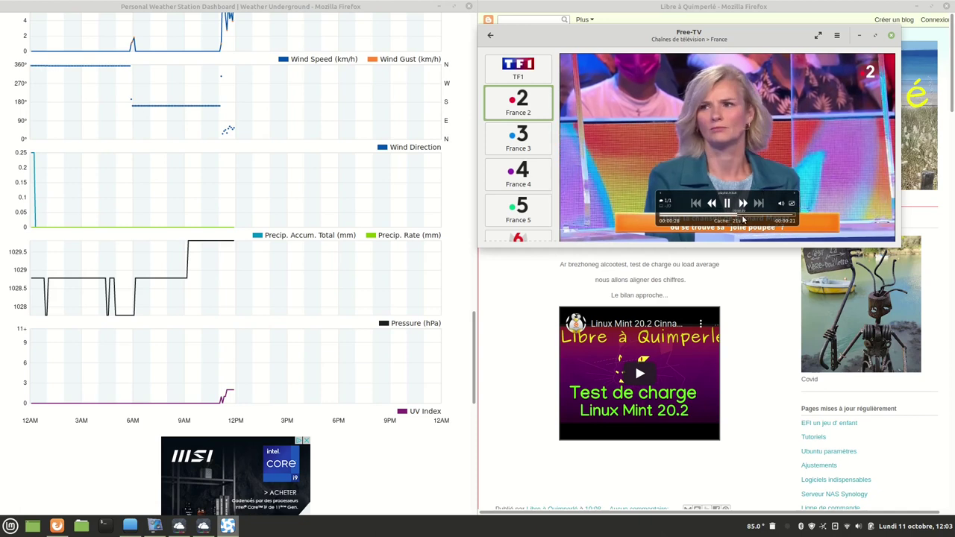
Browse the Administration category in the applications menu.
{"action": "left_click", "coordinate": [10, 526]}
{"action": "mouse_move", "coordinate": [87, 390]}
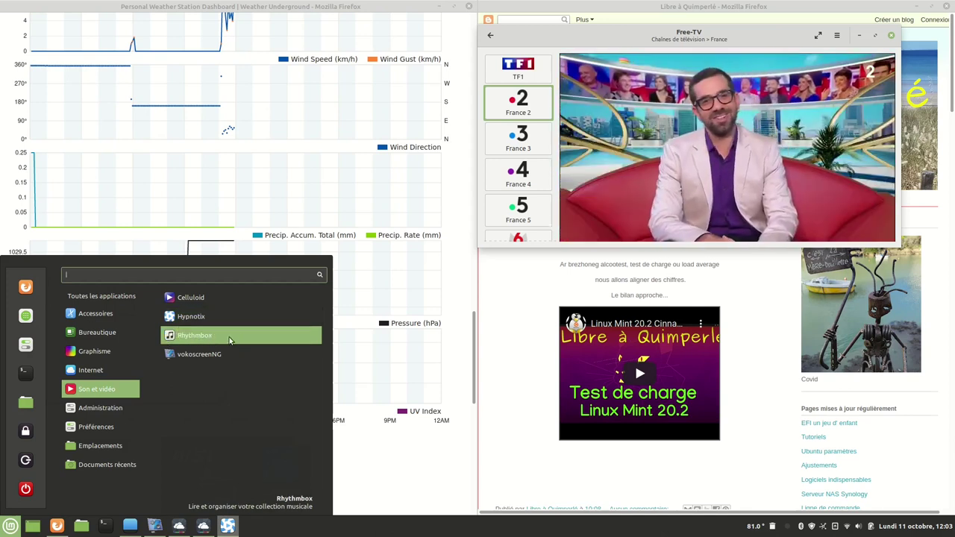
{"action": "mouse_move", "coordinate": [88, 411]}
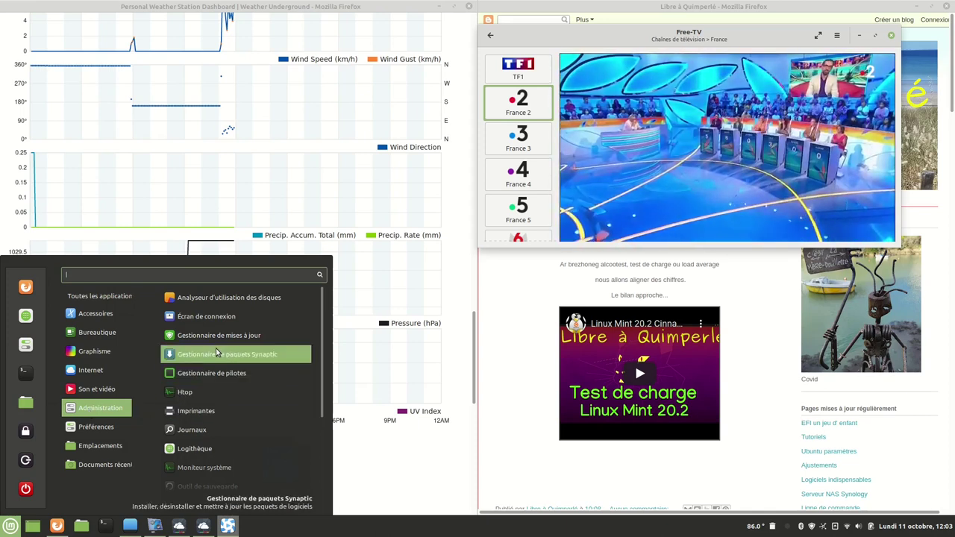
{"action": "left_click", "coordinate": [258, 299]}
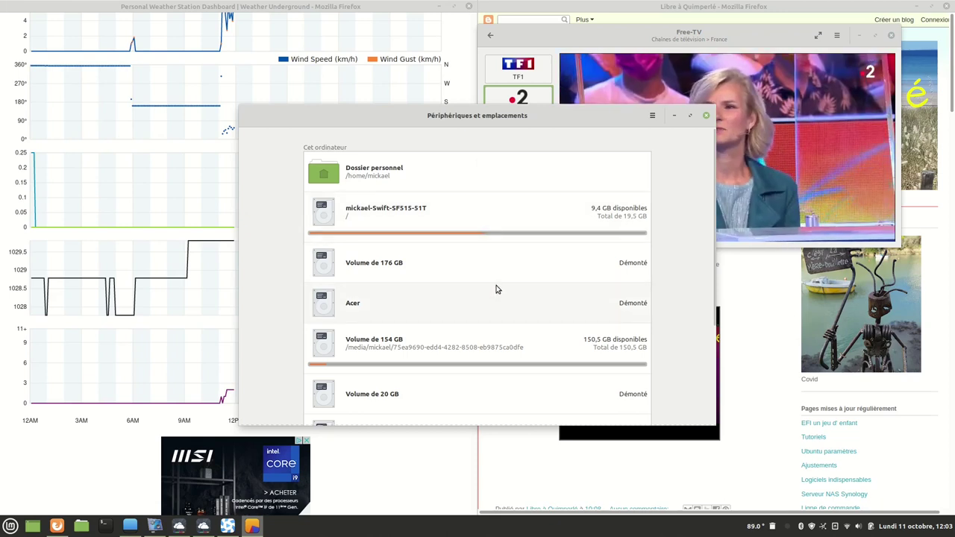
{"action": "scroll", "coordinate": [493, 295], "scroll_direction": "down", "scroll_amount": 3}
{"action": "scroll", "coordinate": [485, 328], "scroll_direction": "down", "scroll_amount": 1}
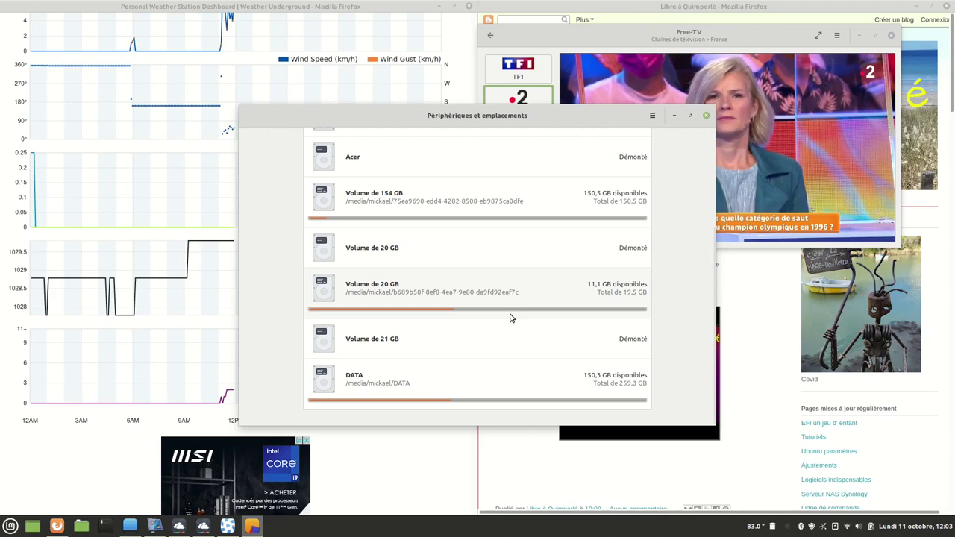
{"action": "scroll", "coordinate": [467, 237], "scroll_direction": "up", "scroll_amount": 4}
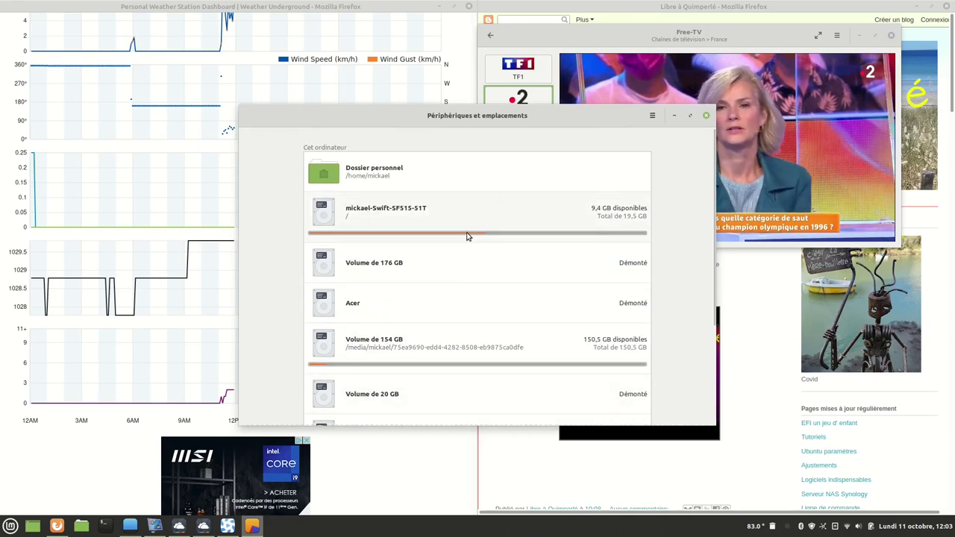
{"action": "left_click", "coordinate": [705, 115]}
{"action": "left_click", "coordinate": [11, 526]}
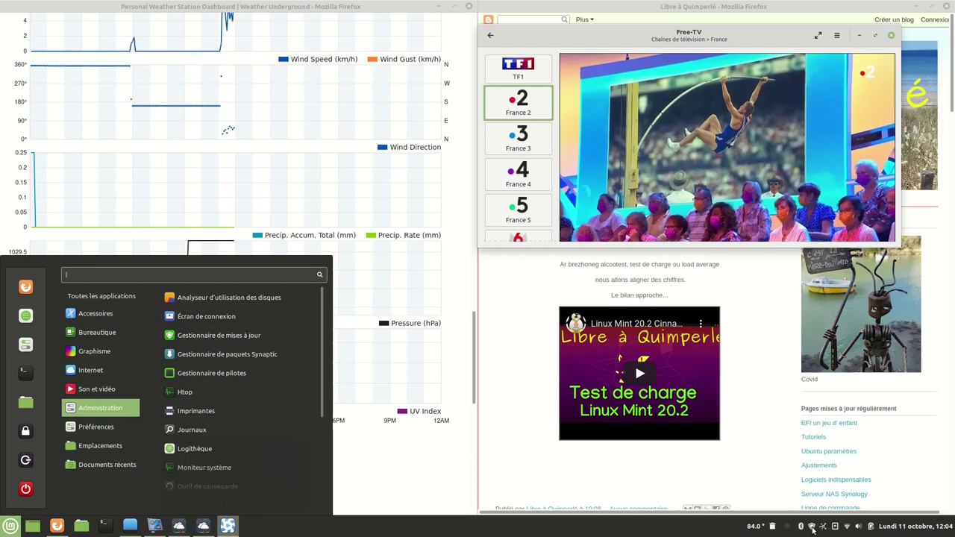
Launch Update Manager, decline the local mirror, glance at the Édition menu, and close it.
{"action": "left_click", "coordinate": [812, 527]}
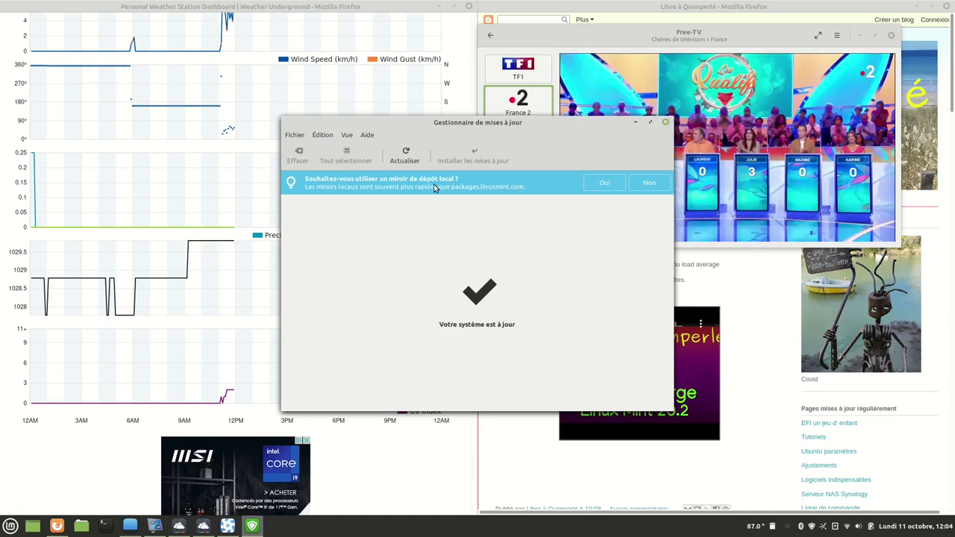
{"action": "left_click", "coordinate": [649, 184]}
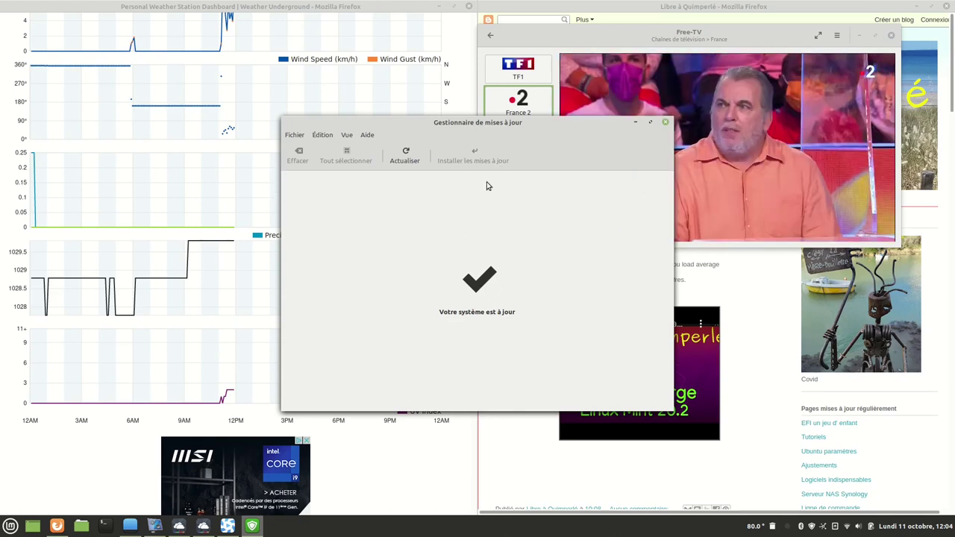
{"action": "left_click", "coordinate": [316, 138]}
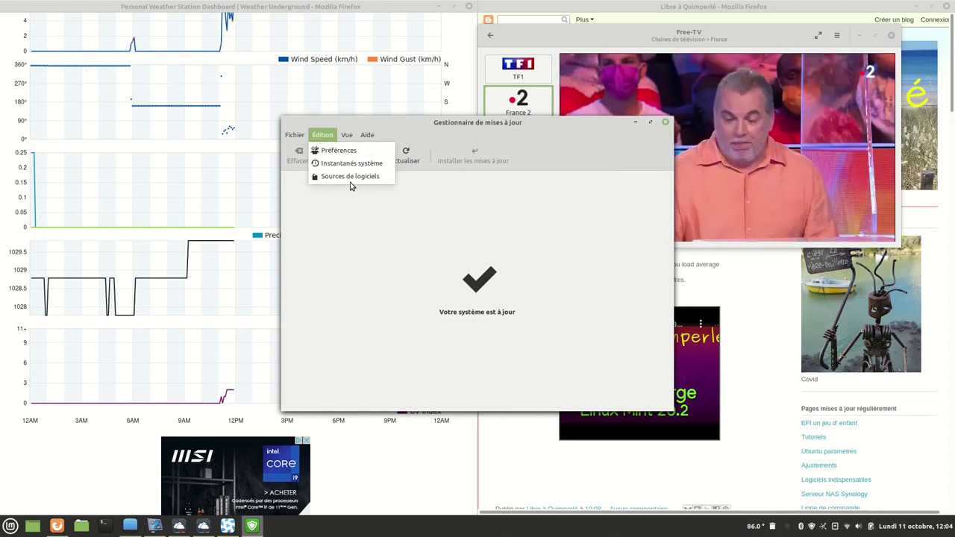
{"action": "left_click", "coordinate": [667, 130]}
{"action": "left_click", "coordinate": [665, 123]}
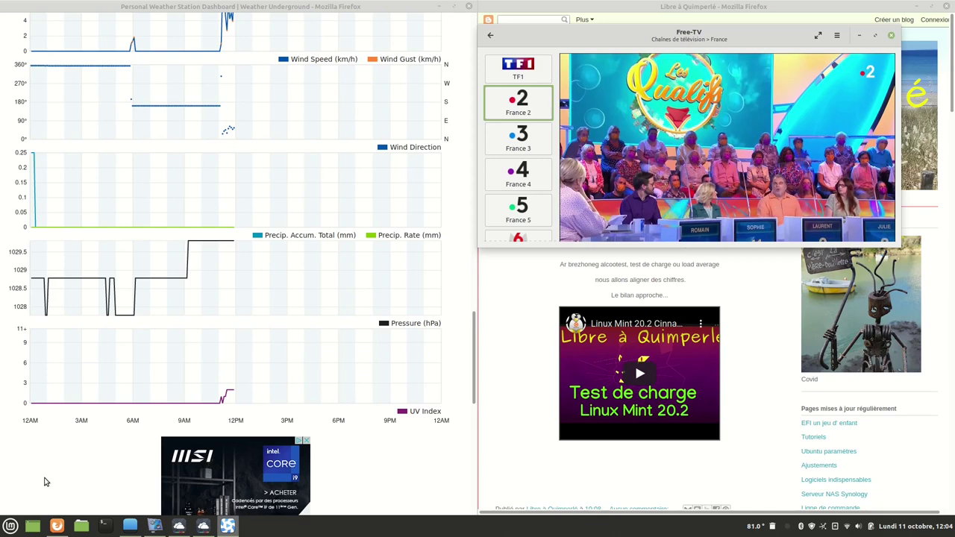
{"action": "left_click", "coordinate": [9, 527]}
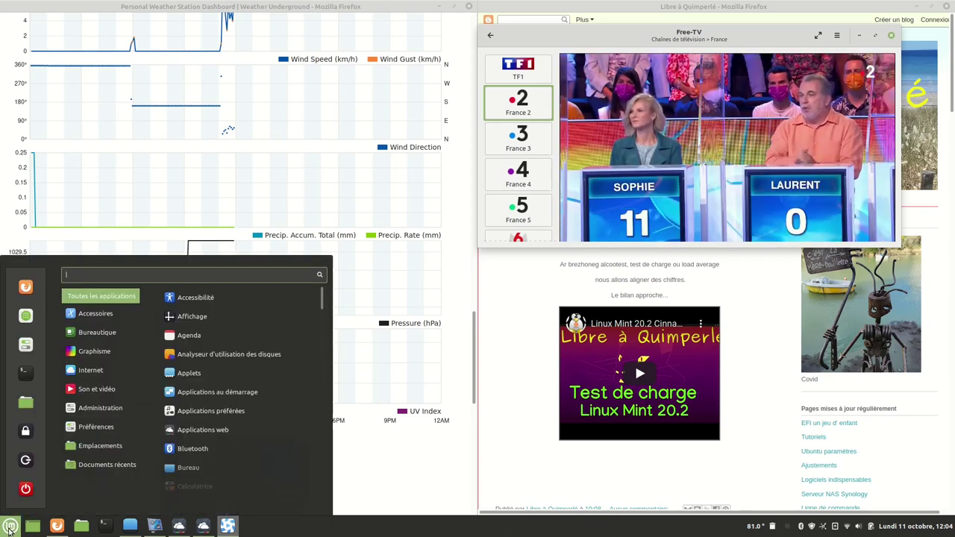
{"action": "mouse_move", "coordinate": [100, 407]}
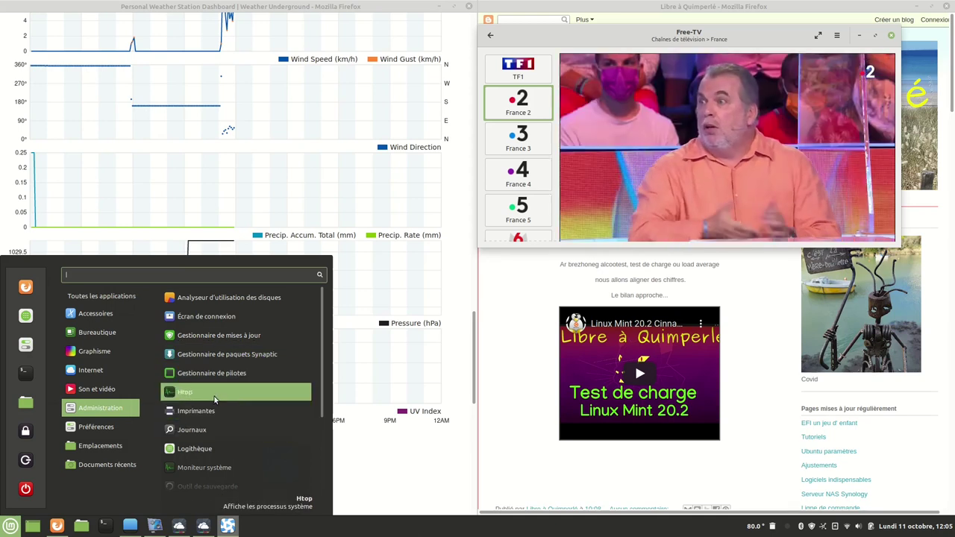
{"action": "scroll", "coordinate": [213, 424], "scroll_direction": "down", "scroll_amount": 1}
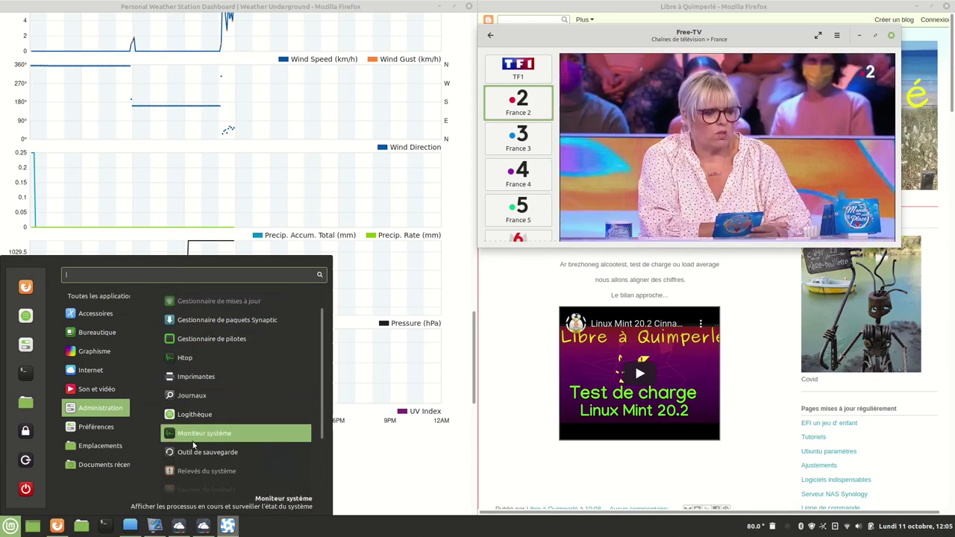
{"action": "left_click", "coordinate": [210, 403]}
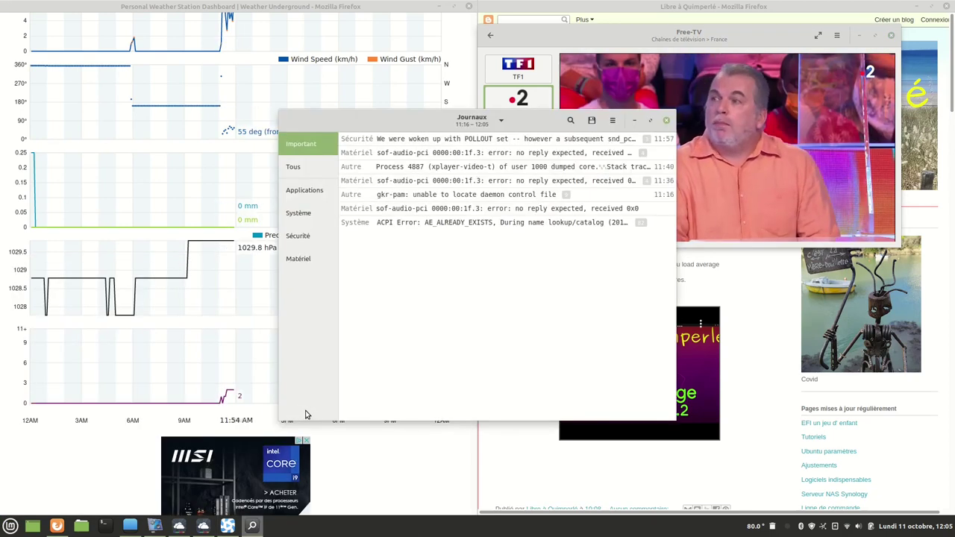
{"action": "left_click", "coordinate": [295, 166]}
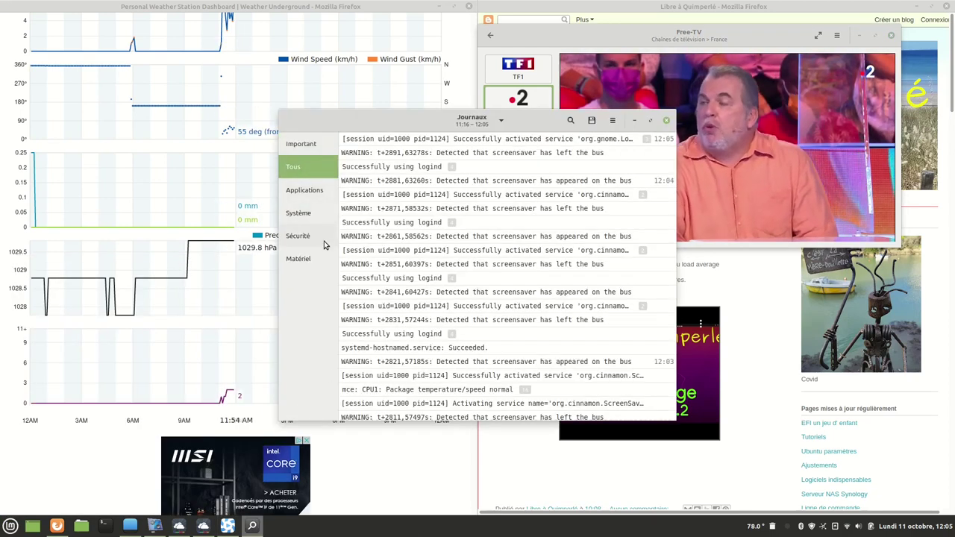
{"action": "left_click", "coordinate": [298, 191]}
{"action": "left_click", "coordinate": [299, 214]}
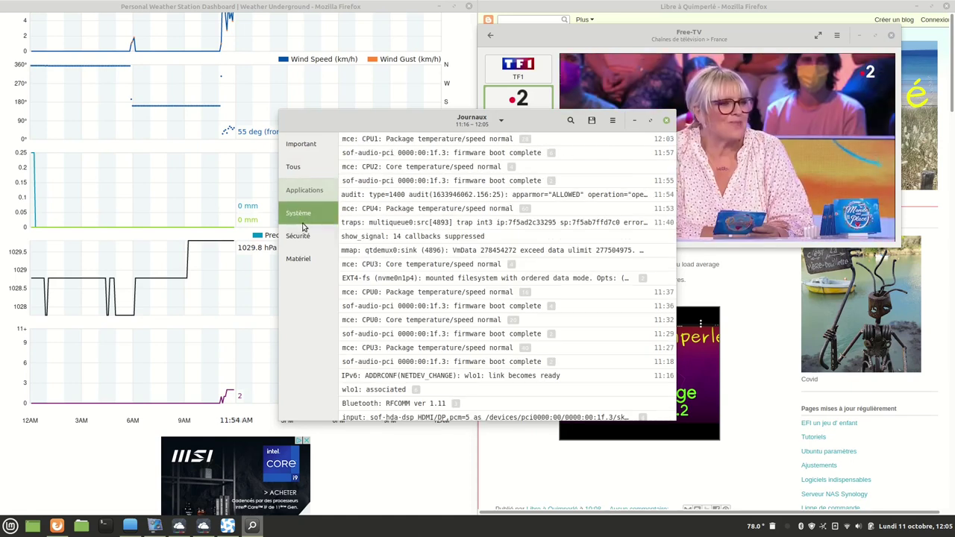
{"action": "left_click", "coordinate": [303, 240]}
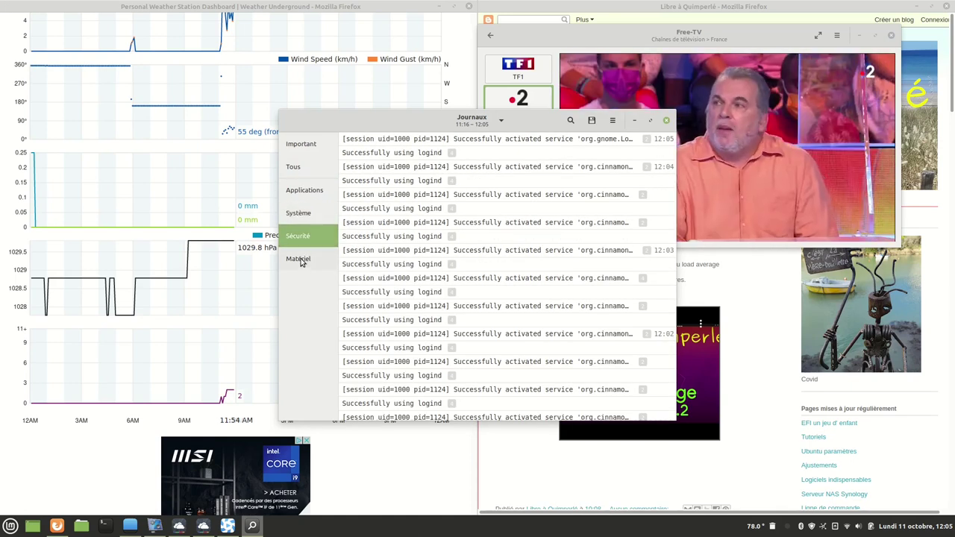
{"action": "left_click", "coordinate": [302, 261]}
{"action": "key", "text": "alt+F4"}
{"action": "key", "text": "super"}
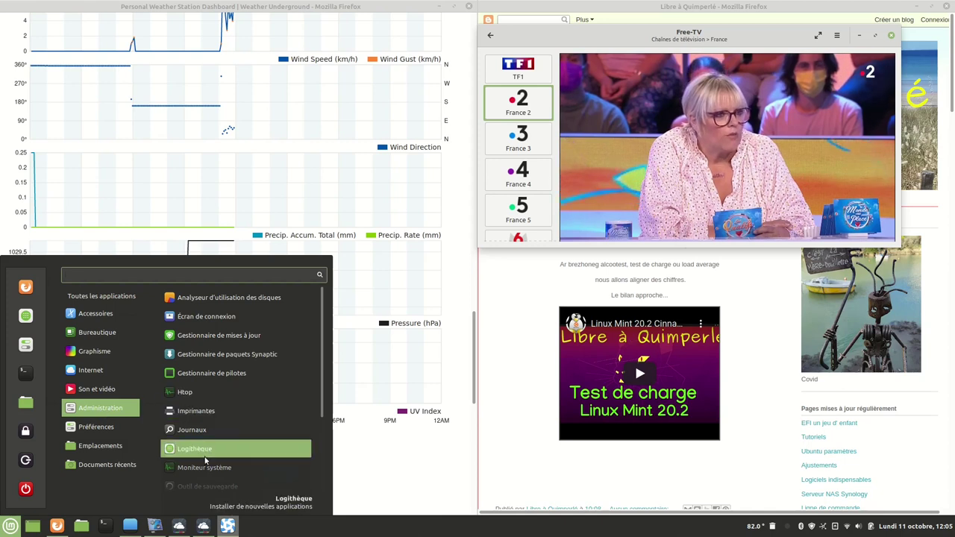
{"action": "scroll", "coordinate": [217, 450], "scroll_direction": "down", "scroll_amount": 3}
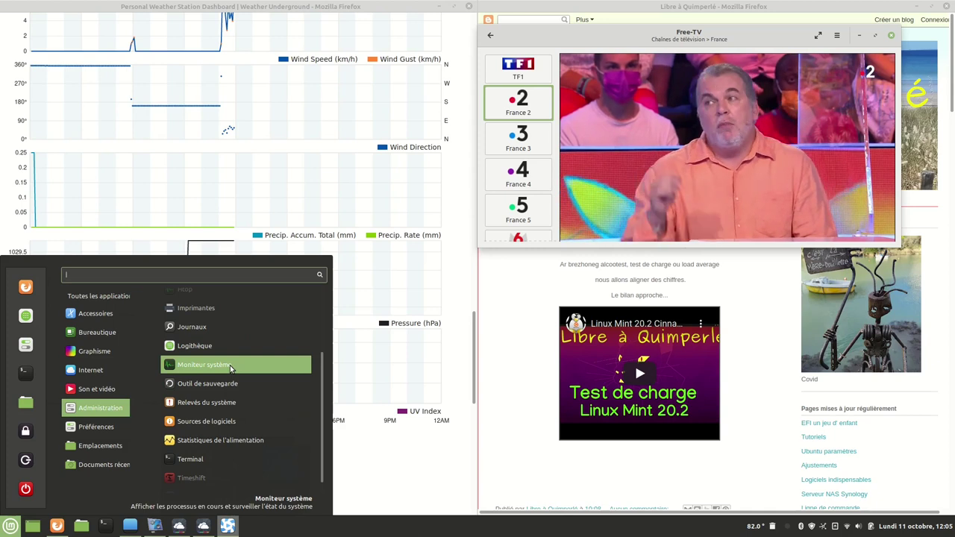
{"action": "left_click", "coordinate": [230, 367]}
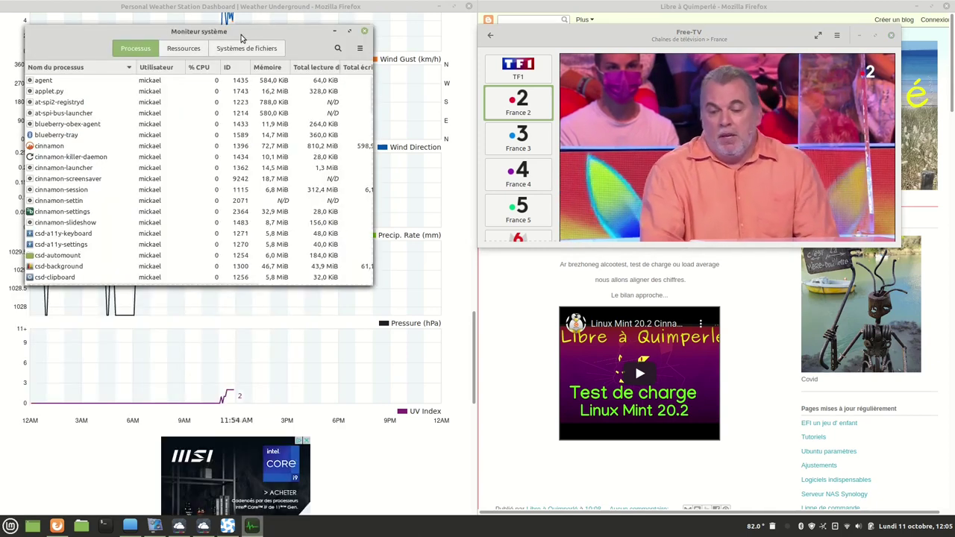
{"action": "left_click", "coordinate": [351, 32]}
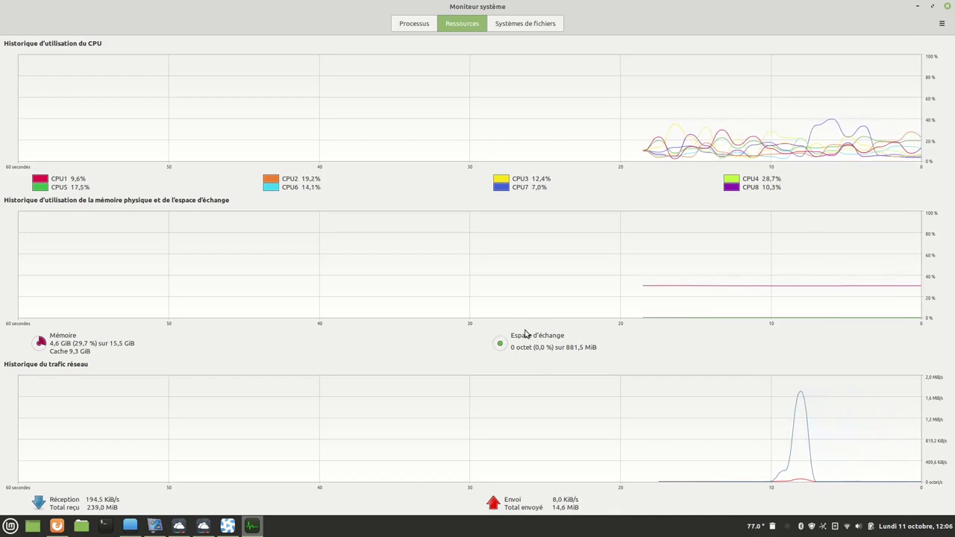
{"action": "left_click", "coordinate": [556, 24]}
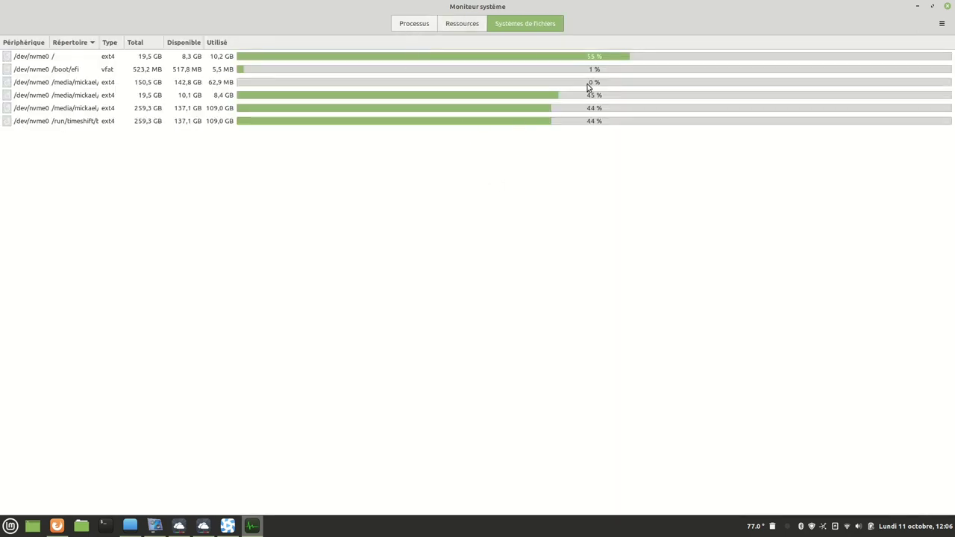
{"action": "left_click", "coordinate": [423, 23]}
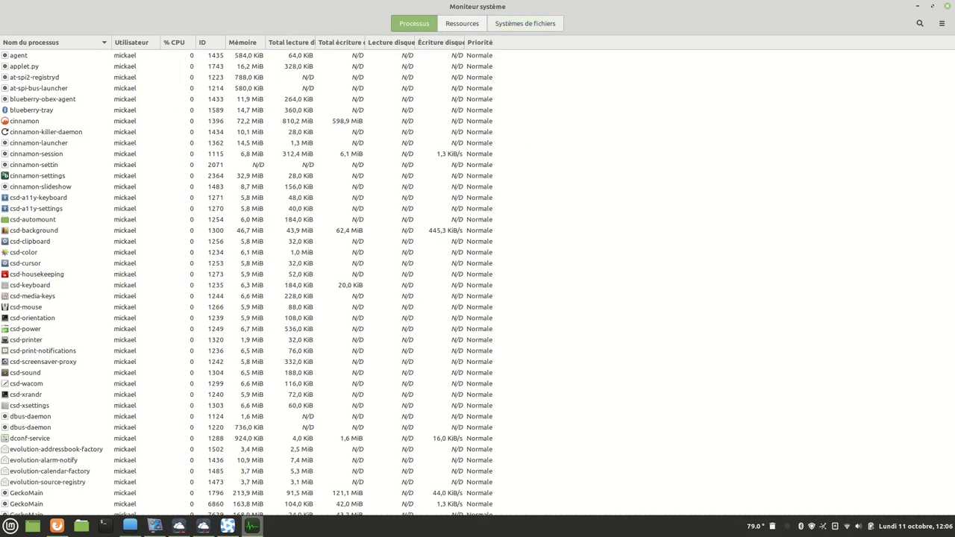
{"action": "left_click", "coordinate": [949, 9]}
{"action": "key", "text": "super"}
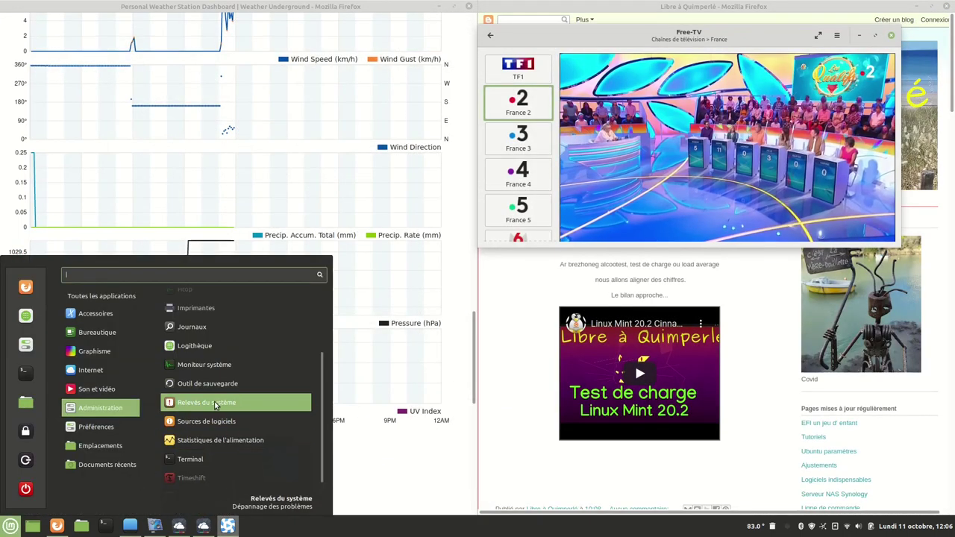
View system information and crash reports in System Reports, then close it and the menu.
{"action": "left_click", "coordinate": [216, 405]}
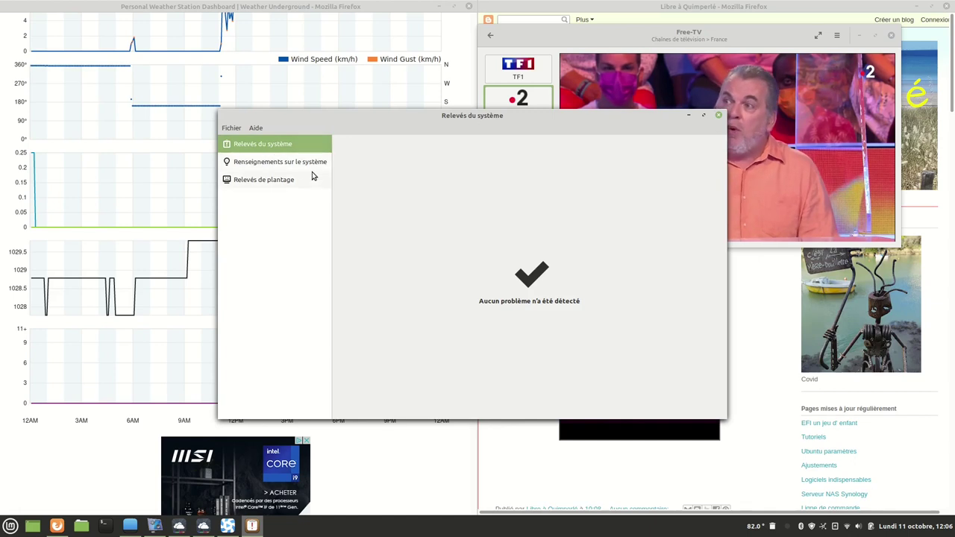
{"action": "left_click", "coordinate": [275, 165]}
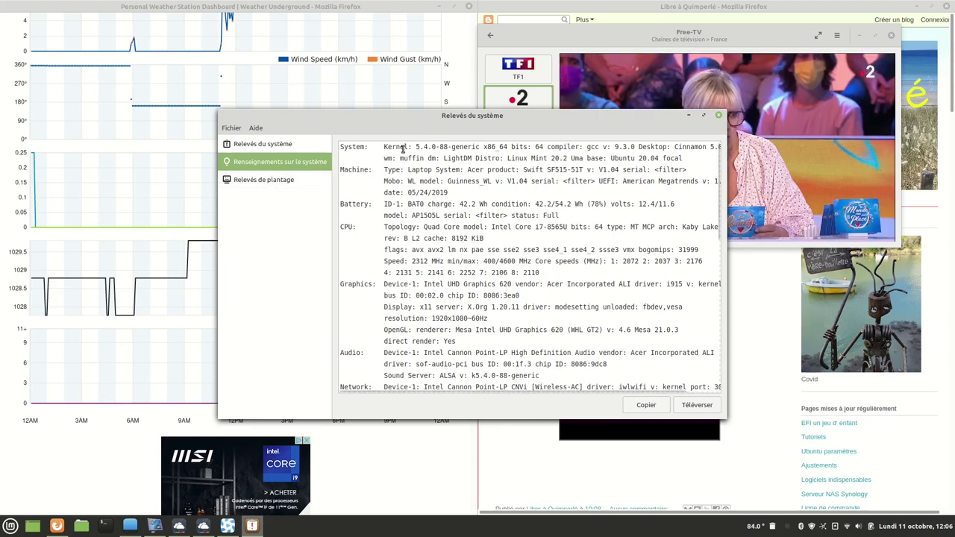
{"action": "left_click", "coordinate": [259, 179]}
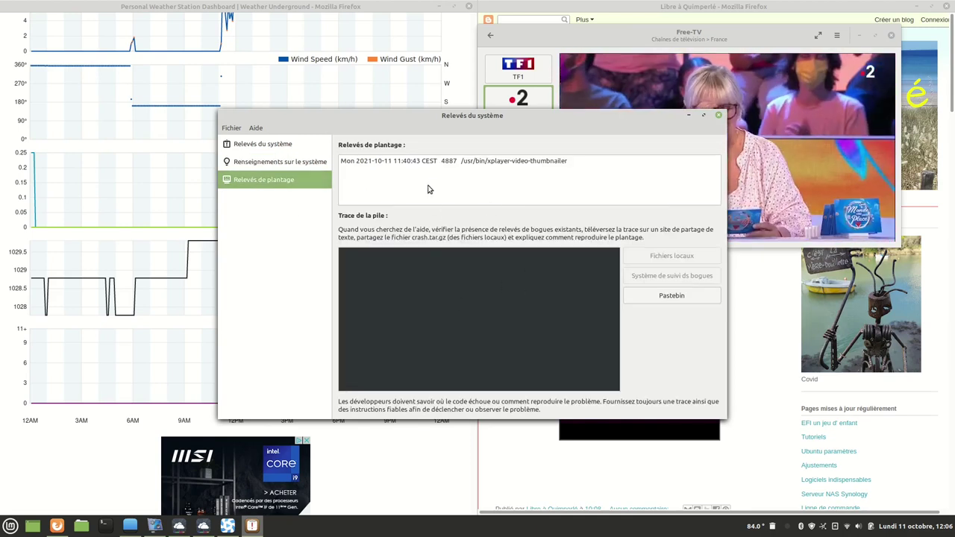
{"action": "key", "text": "alt+F4"}
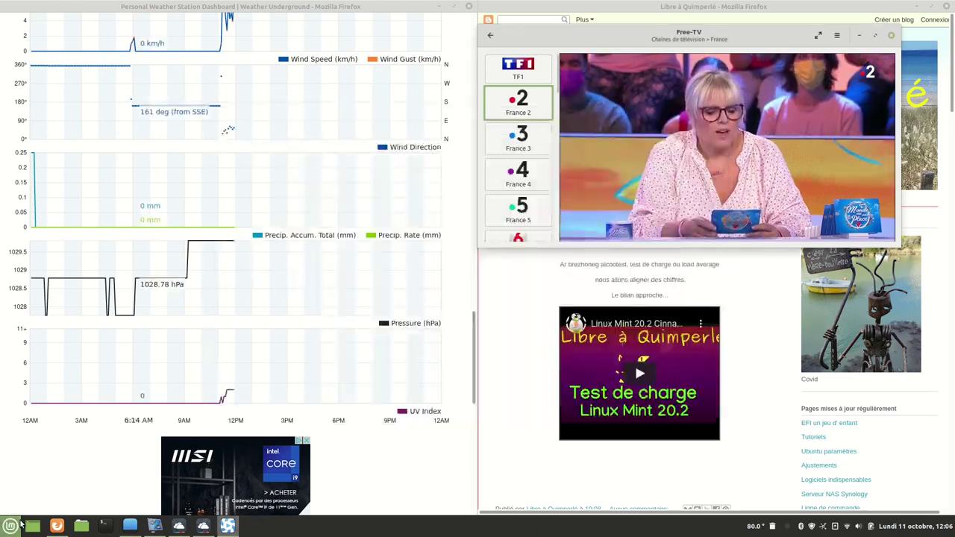
{"action": "left_click", "coordinate": [13, 526]}
{"action": "left_click", "coordinate": [254, 204]}
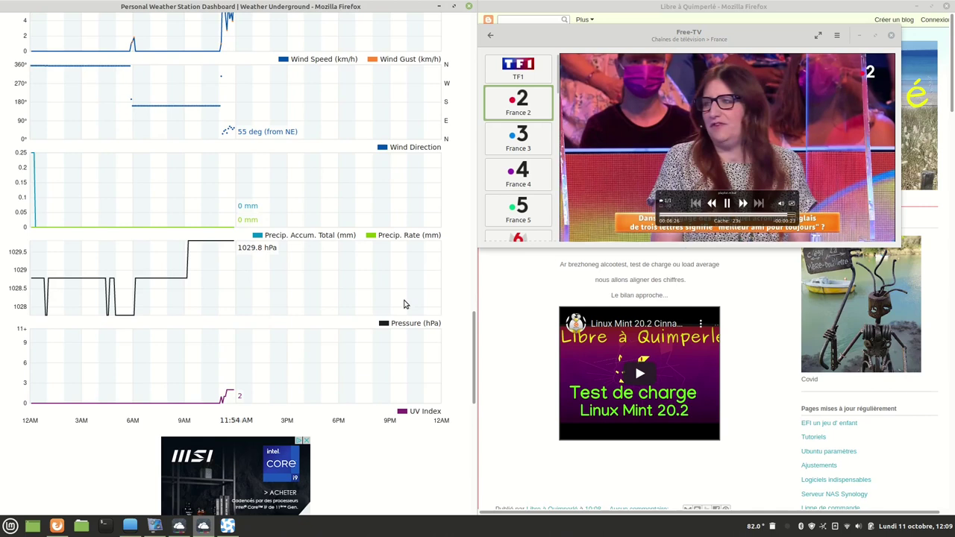
Seek through the France 2 stream, jumping to 00:05:10, 00:03:26 and 00:02:23, then near the start.
{"action": "left_click", "coordinate": [11, 526]}
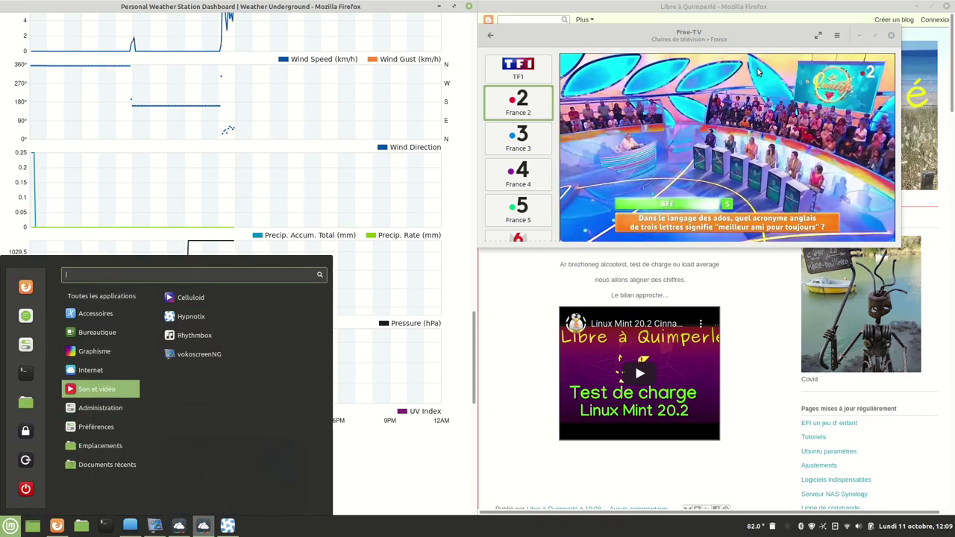
{"action": "left_click", "coordinate": [757, 160]}
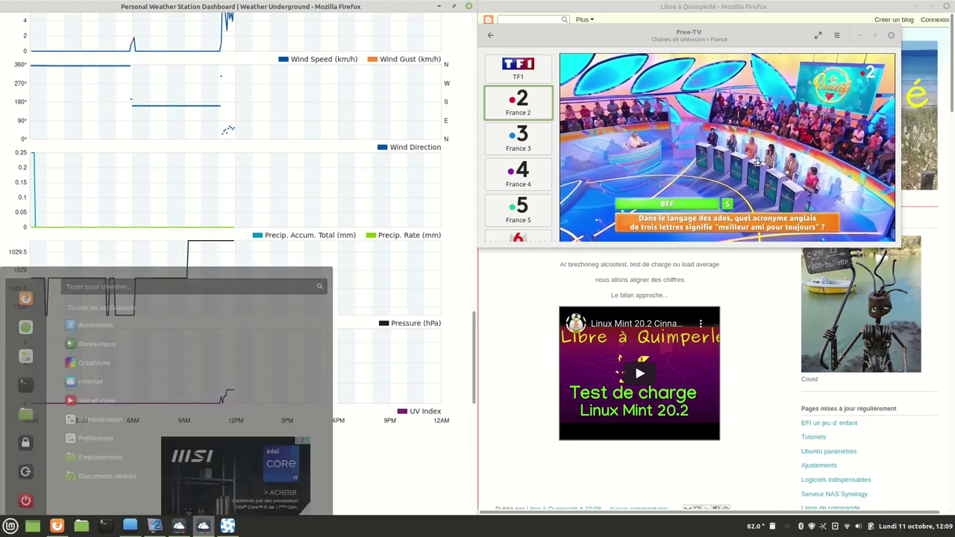
{"action": "mouse_move", "coordinate": [785, 211]}
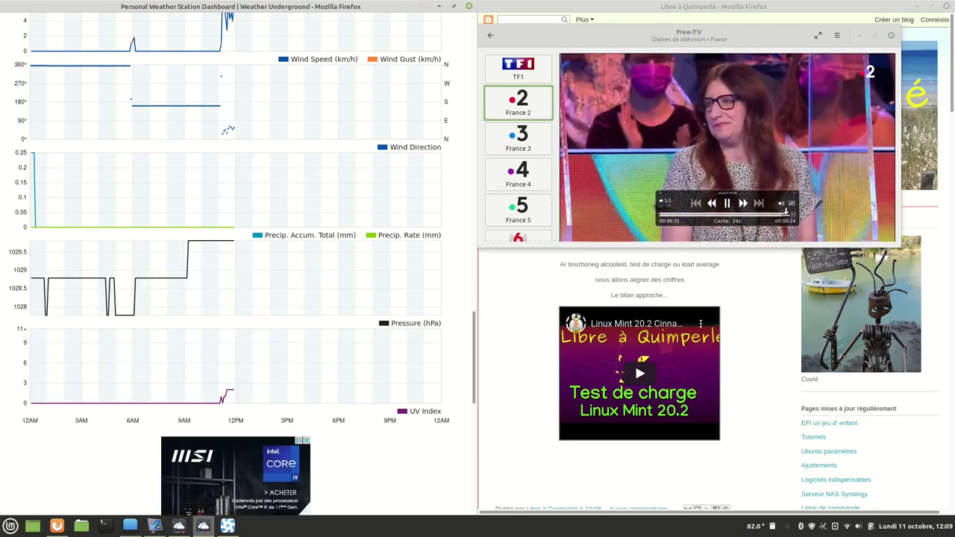
{"action": "left_click", "coordinate": [721, 142]}
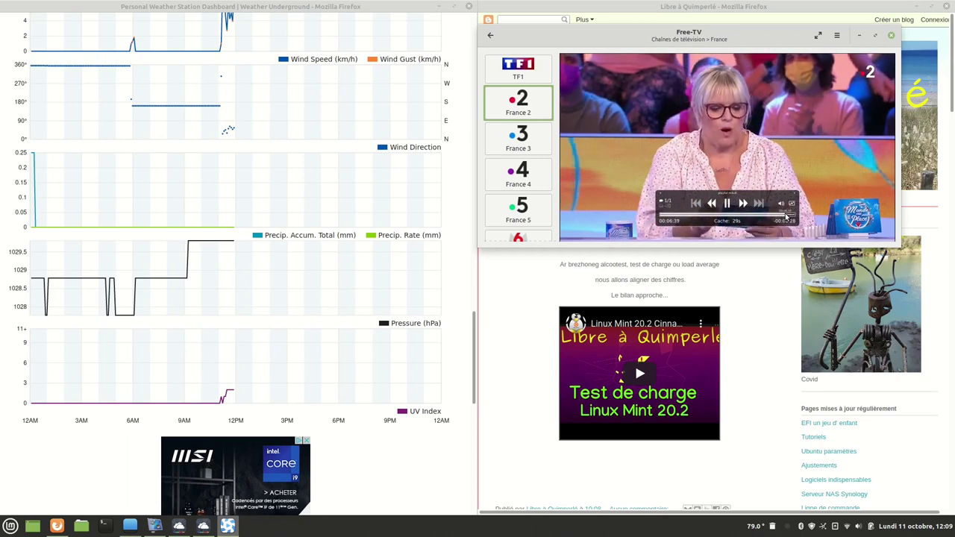
{"action": "left_click", "coordinate": [739, 215]}
{"action": "left_click", "coordinate": [695, 203]}
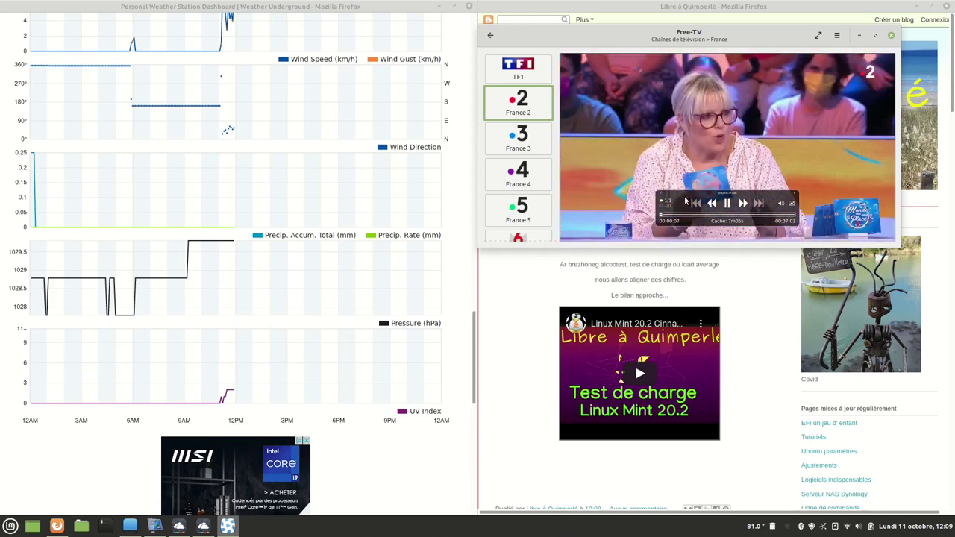
{"action": "left_click_drag", "start_coordinate": [661, 217], "coordinate": [785, 221]}
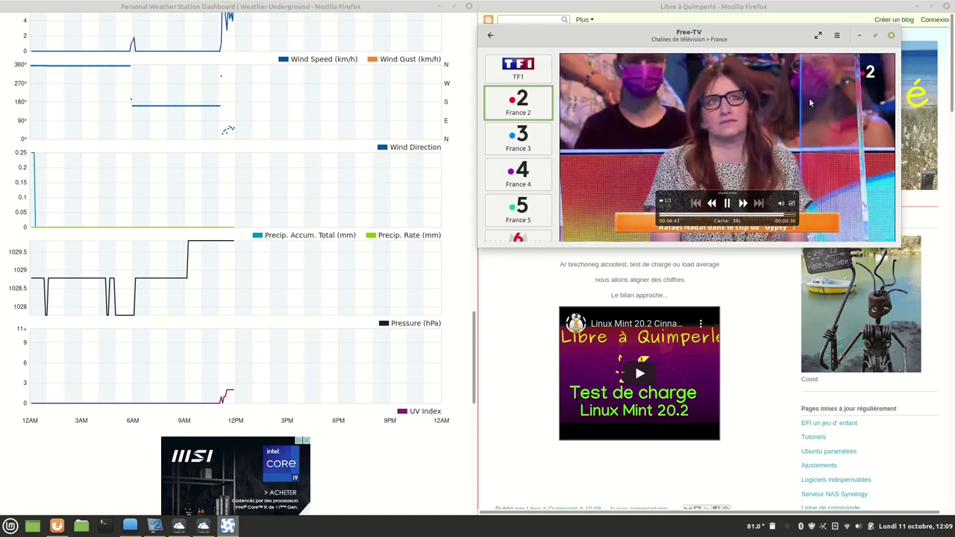
{"action": "left_click", "coordinate": [836, 35]}
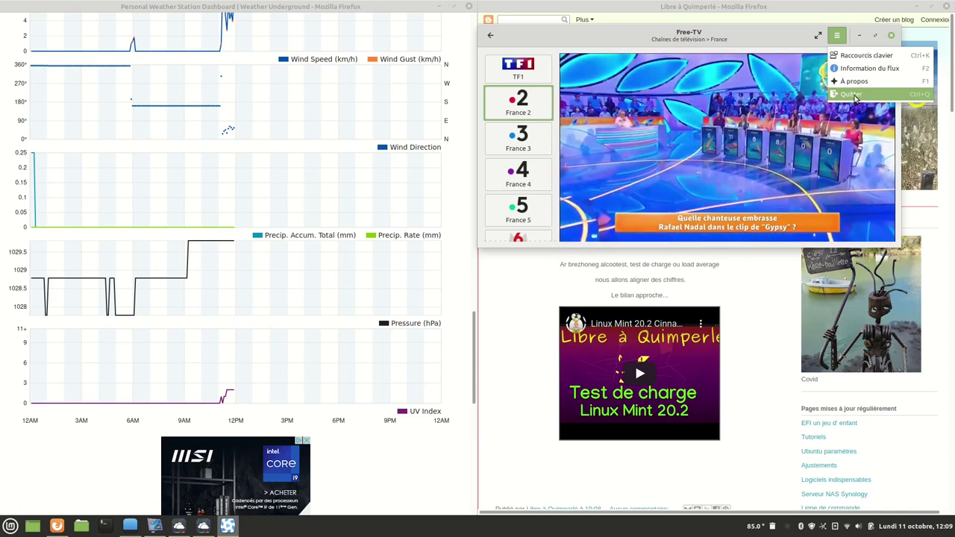
{"action": "left_click", "coordinate": [753, 130]}
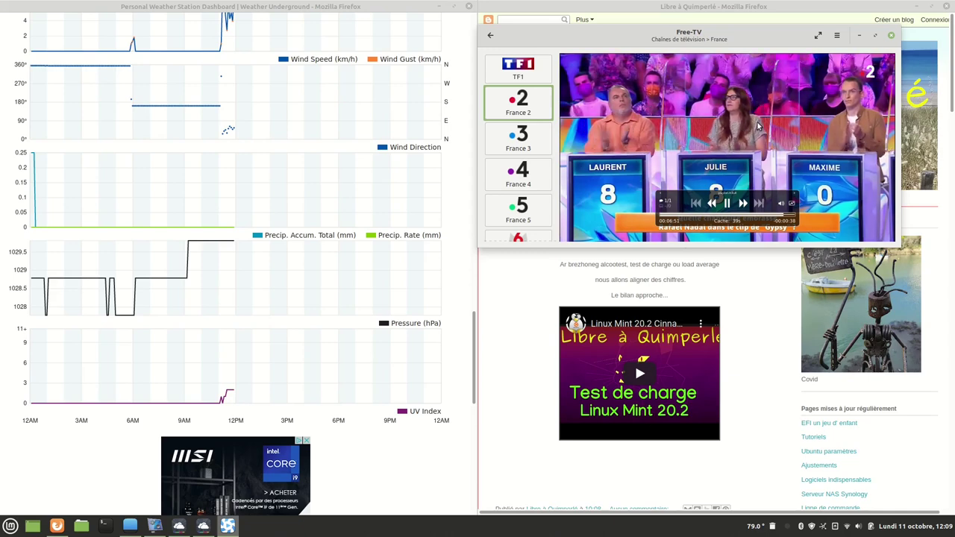
{"action": "left_click", "coordinate": [776, 218]}
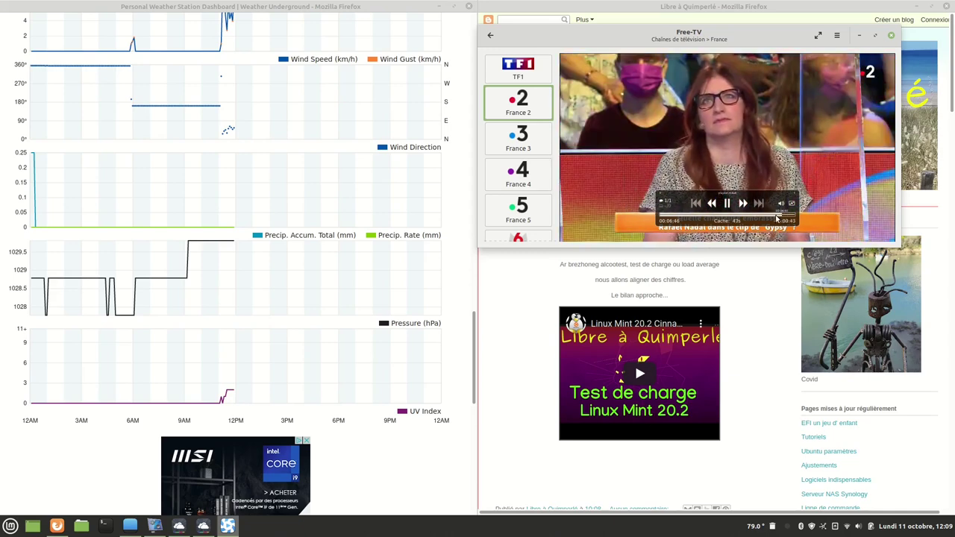
{"action": "left_click", "coordinate": [702, 217]}
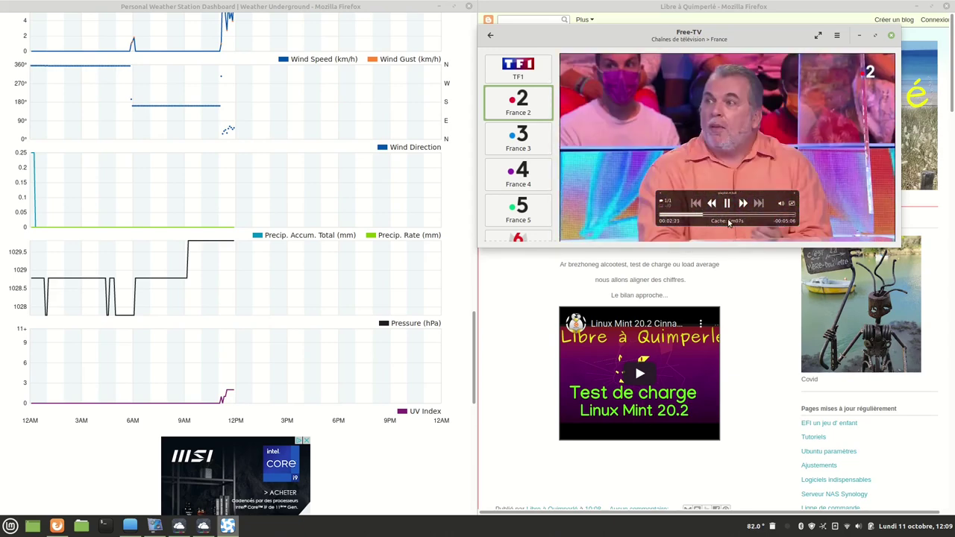
{"action": "left_click", "coordinate": [663, 216]}
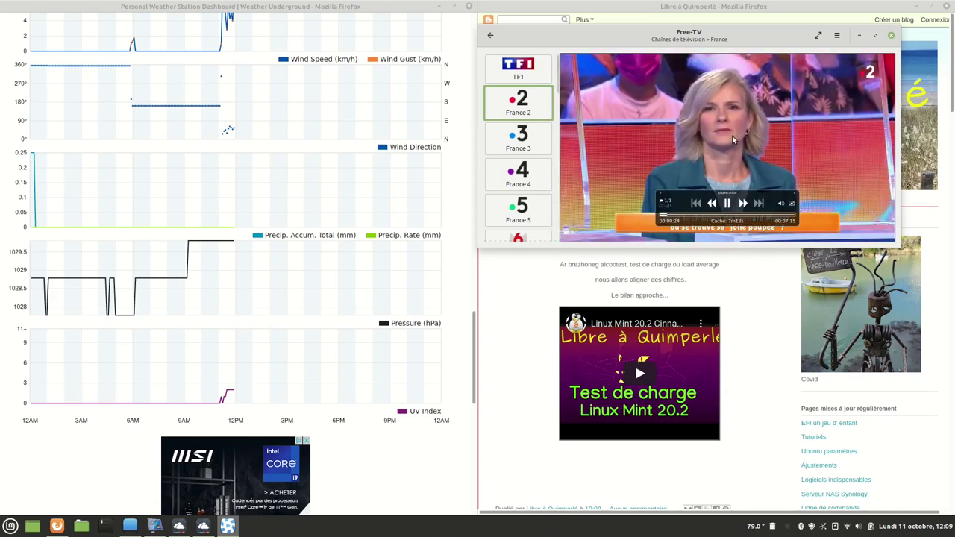
Switch Hypnotix to France 3, then launch Timeshift from the applications menu.
{"action": "left_click", "coordinate": [522, 136]}
{"action": "left_click", "coordinate": [11, 526]}
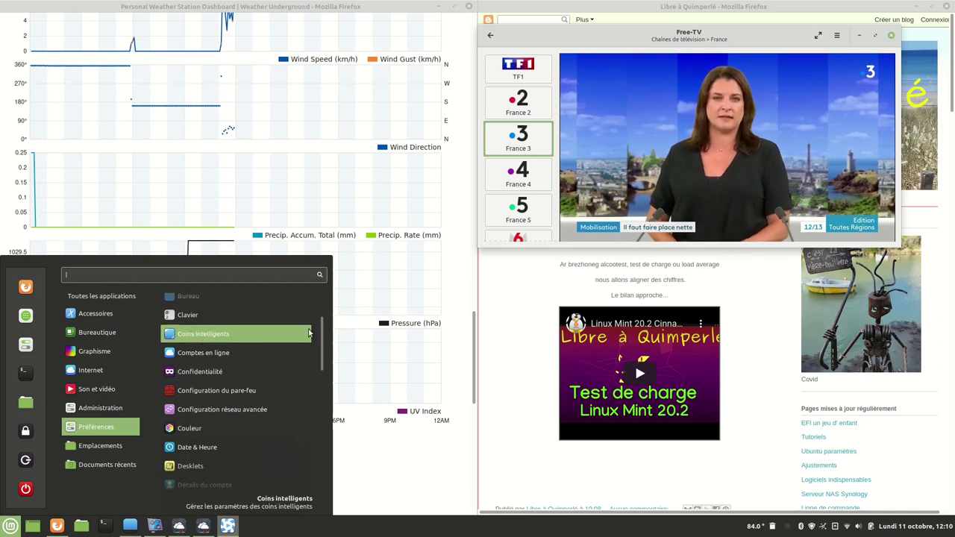
{"action": "left_click_drag", "start_coordinate": [320, 326], "coordinate": [318, 447]}
{"action": "mouse_move", "coordinate": [80, 332]}
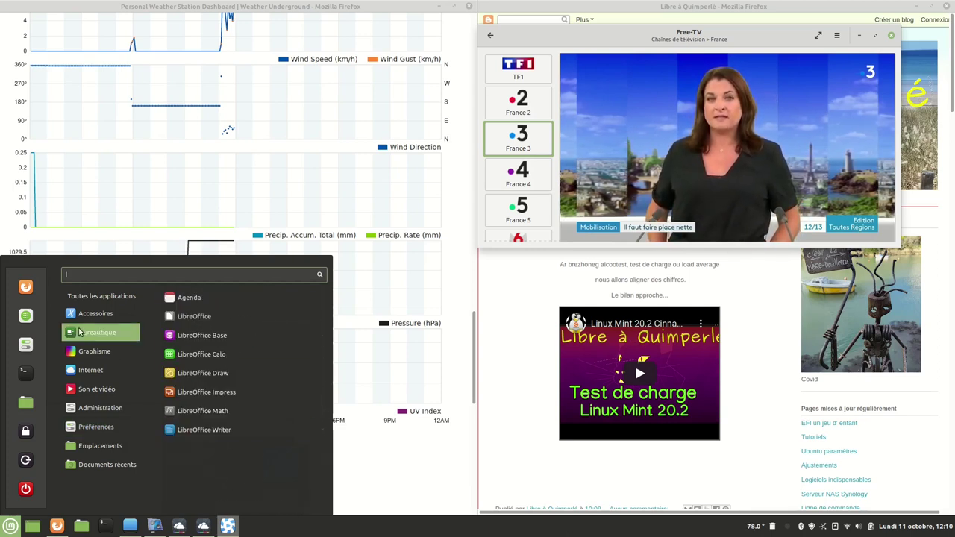
{"action": "left_click", "coordinate": [26, 344]}
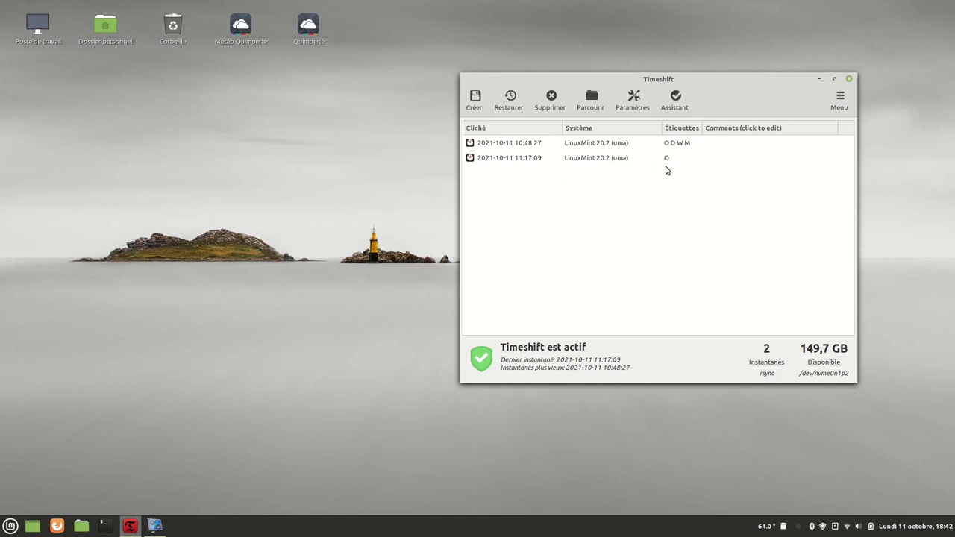
Read the Étiquettes column legend and move the Timeshift window up and to the left.
{"action": "mouse_move", "coordinate": [667, 161]}
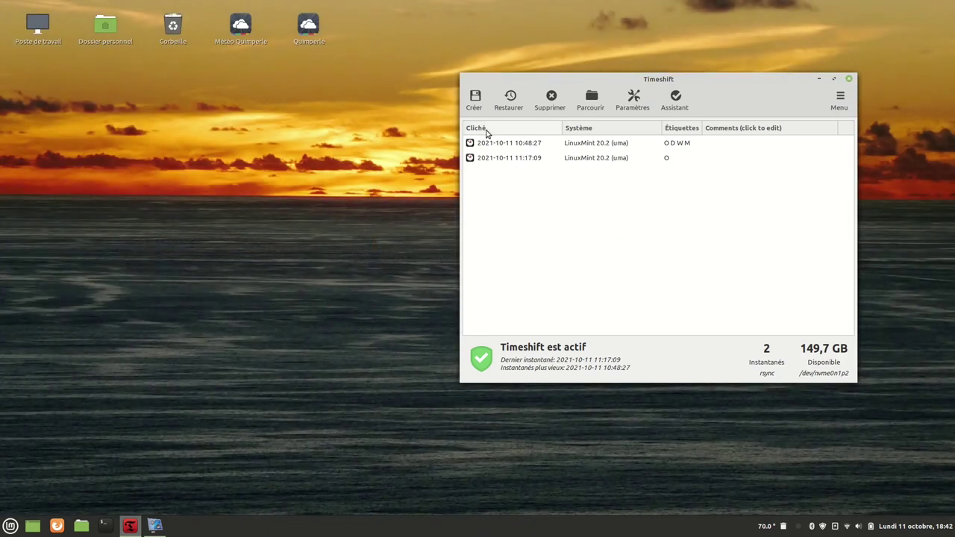
{"action": "left_click_drag", "start_coordinate": [651, 82], "coordinate": [558, 45]}
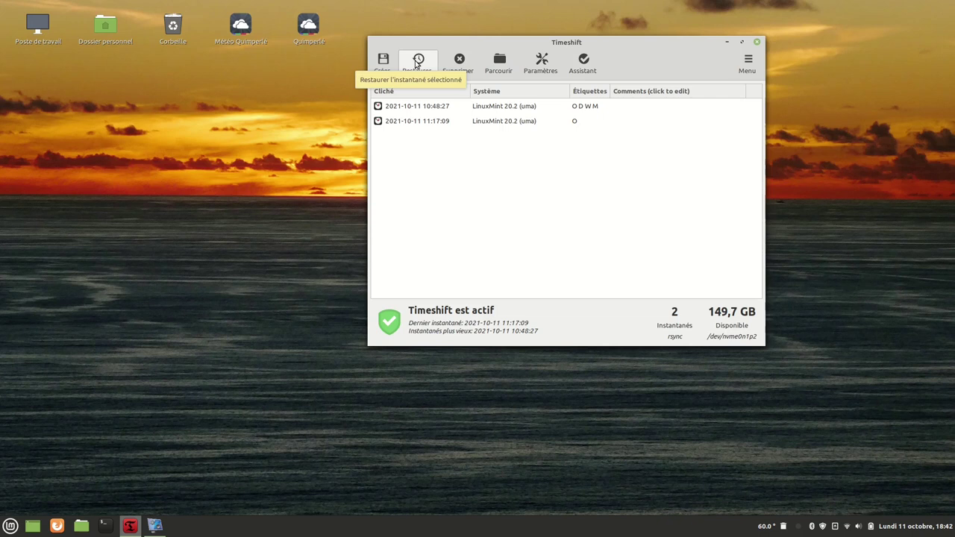
{"action": "left_click", "coordinate": [416, 64]}
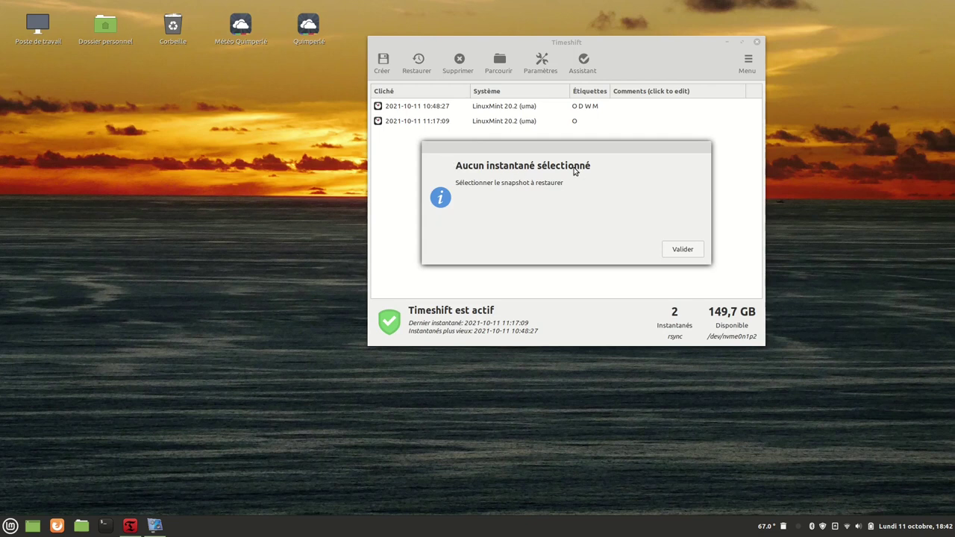
{"action": "left_click", "coordinate": [682, 249]}
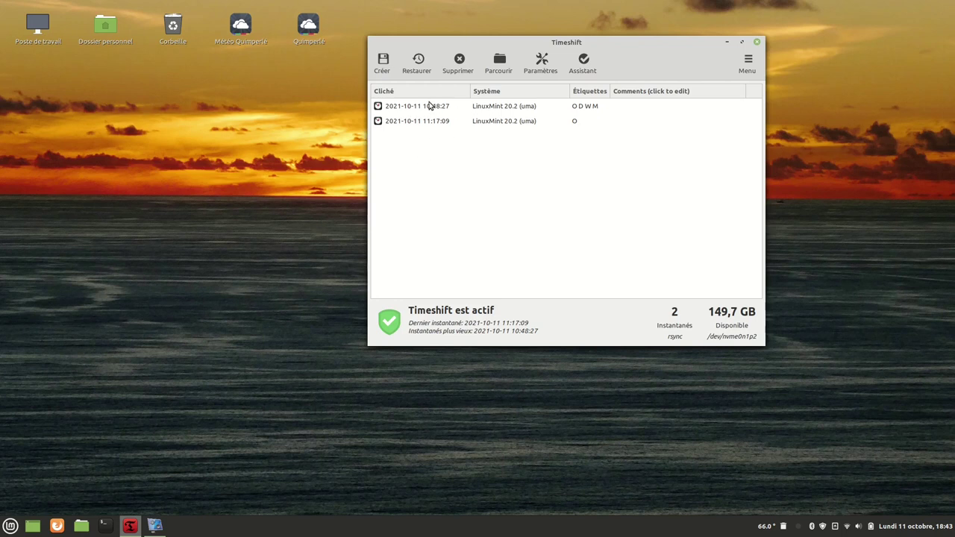
{"action": "left_click", "coordinate": [442, 108]}
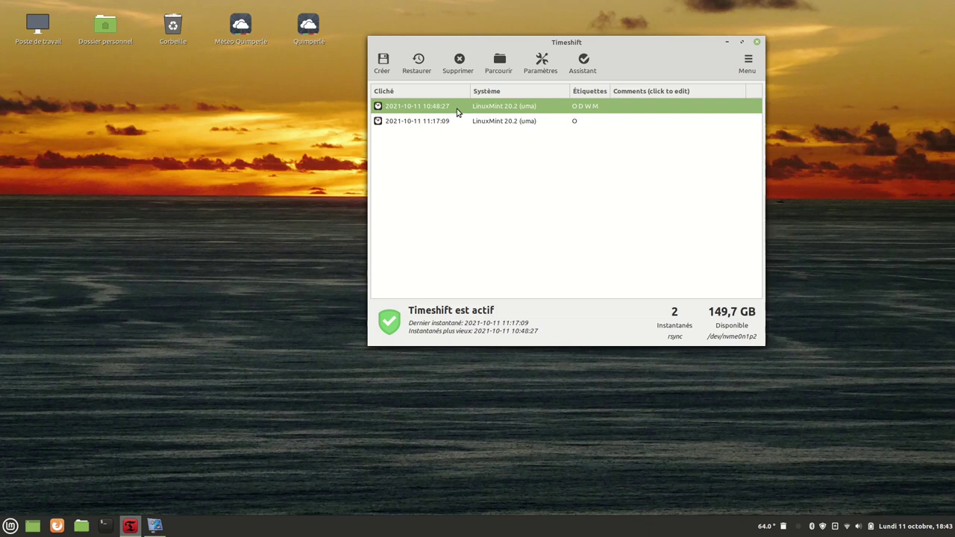
{"action": "left_click", "coordinate": [418, 63]}
{"action": "left_click_drag", "start_coordinate": [472, 138], "coordinate": [203, 77]}
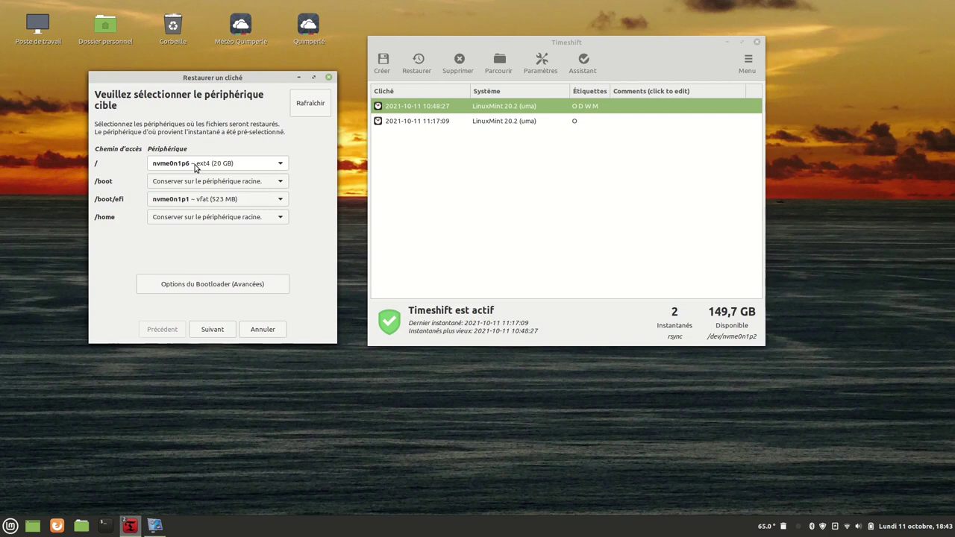
Keep the proposed target devices, review the file change list, and advance to the restore warning.
{"action": "mouse_move", "coordinate": [176, 167]}
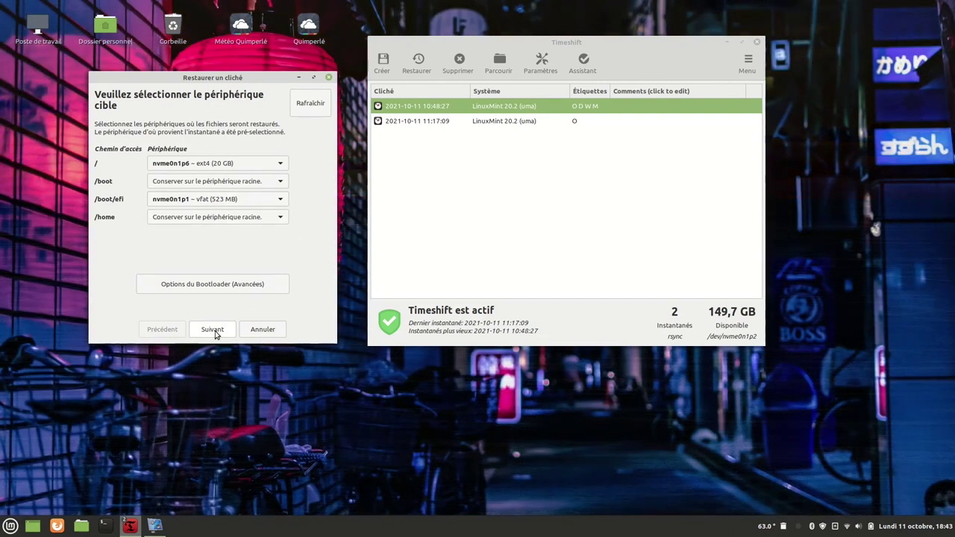
{"action": "left_click", "coordinate": [214, 333]}
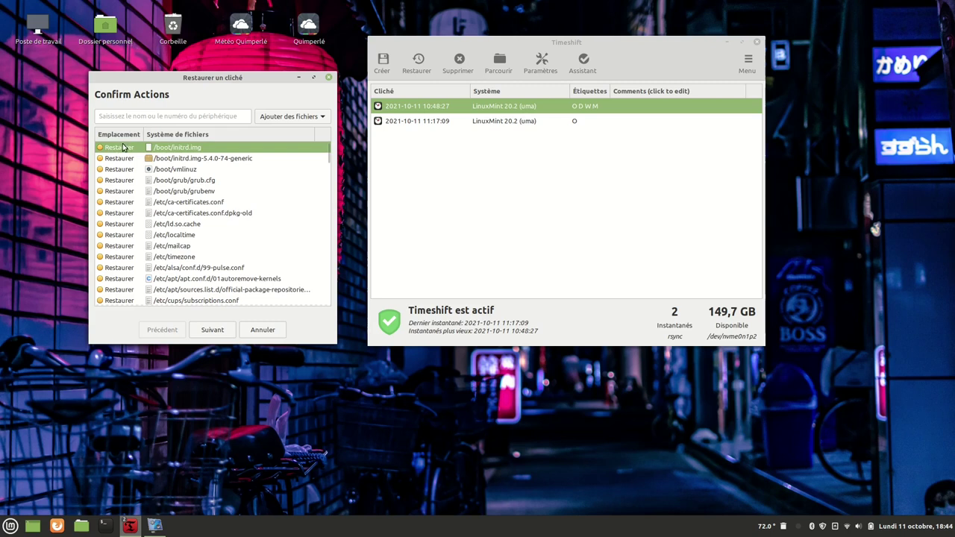
{"action": "left_click_drag", "start_coordinate": [326, 154], "coordinate": [324, 241]}
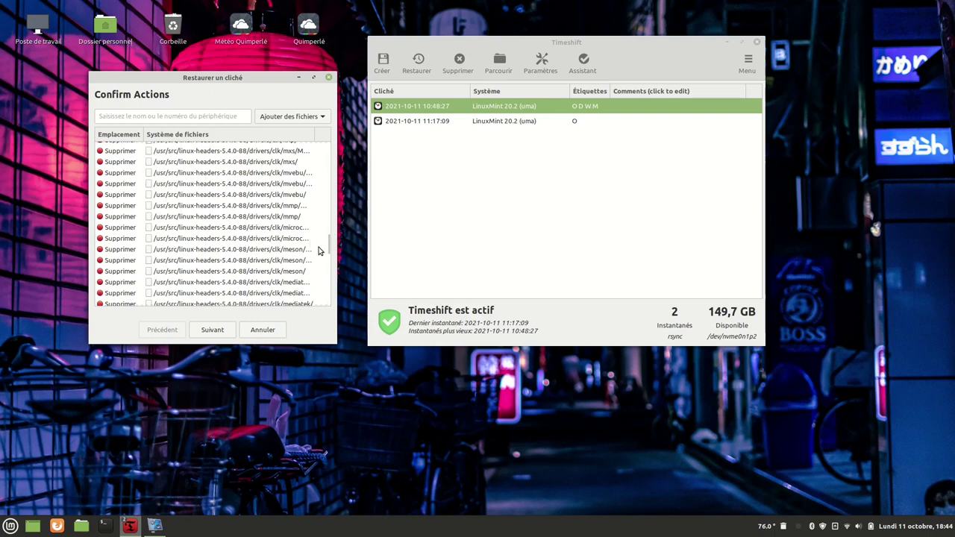
{"action": "left_click_drag", "start_coordinate": [326, 245], "coordinate": [344, 215]}
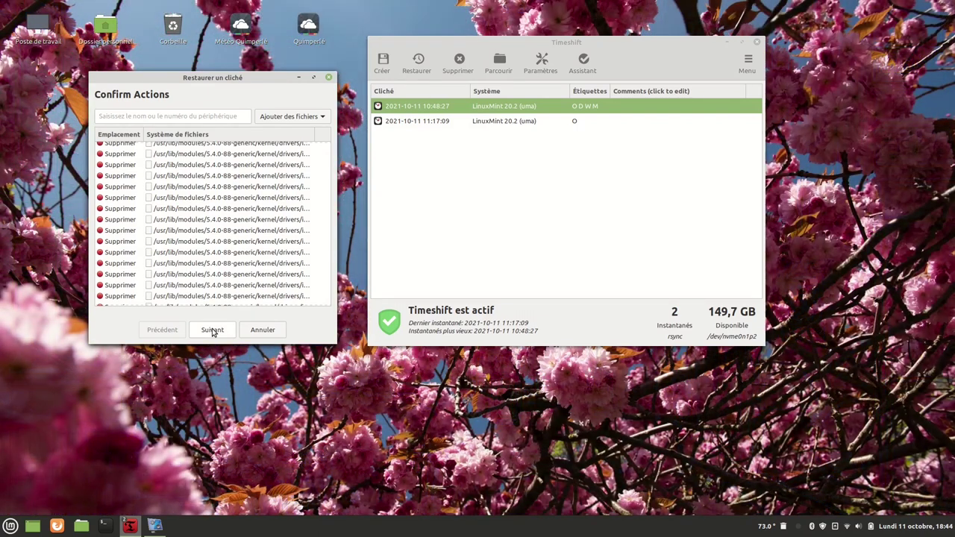
{"action": "left_click", "coordinate": [212, 330]}
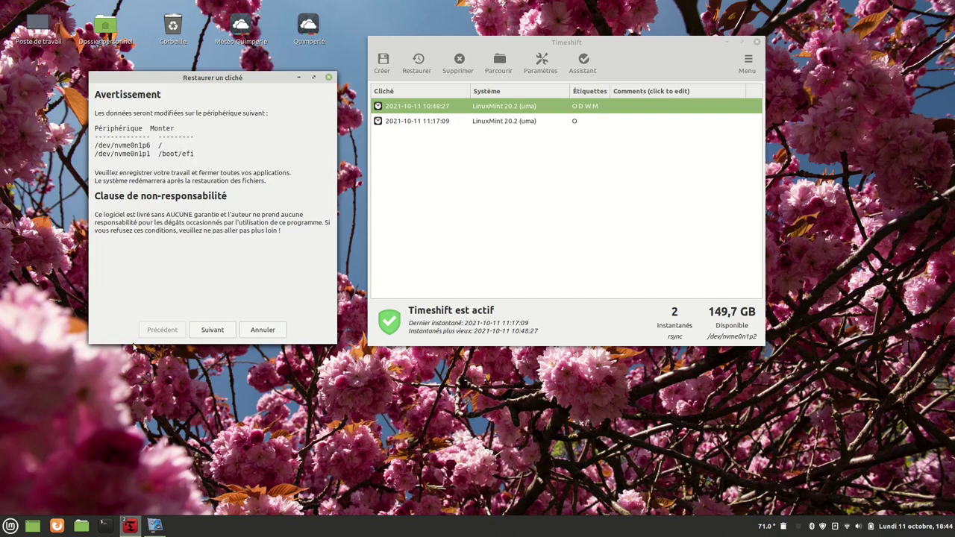
Glance at the Vidéos folder in Nemo, then confirm the warning to restore the 10:48:27 snapshot.
{"action": "left_click", "coordinate": [81, 526]}
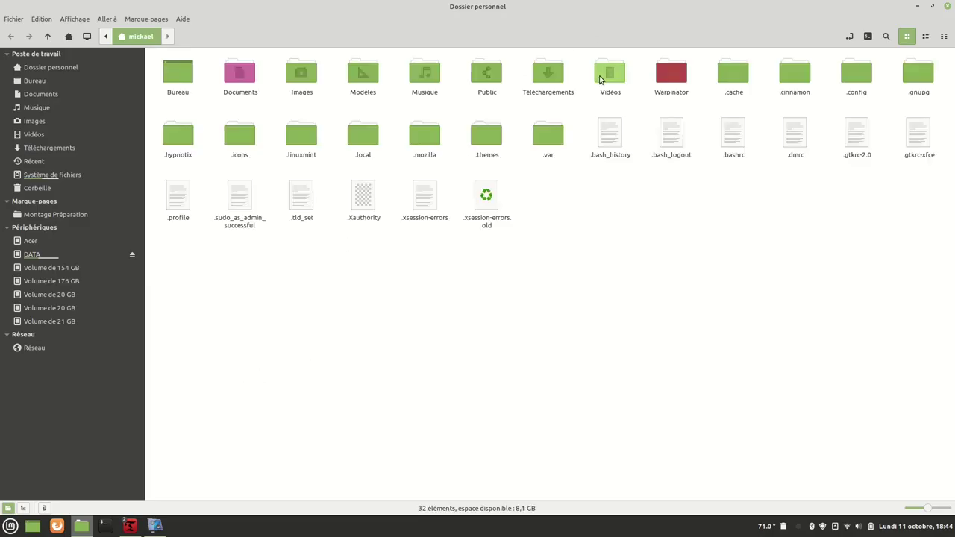
{"action": "double_click", "coordinate": [613, 74]}
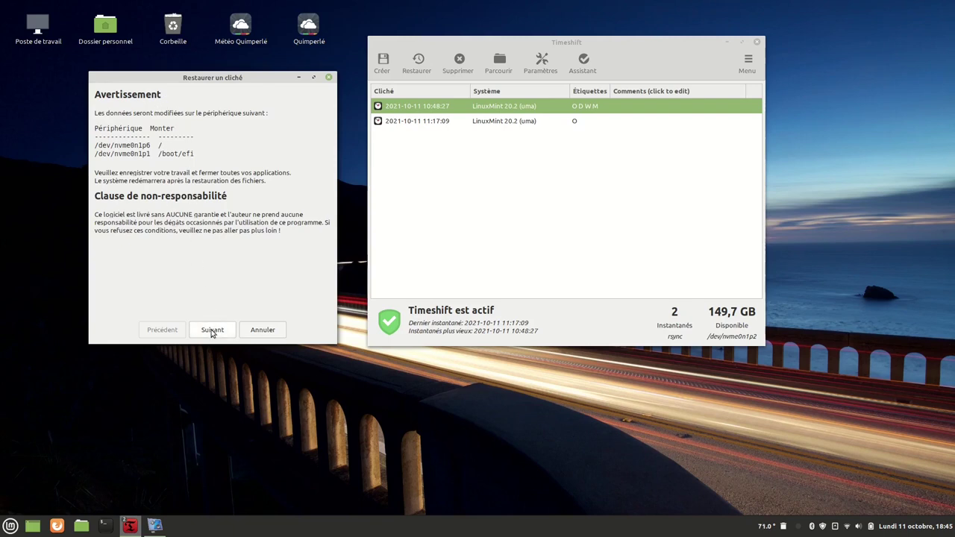
{"action": "left_click", "coordinate": [212, 329]}
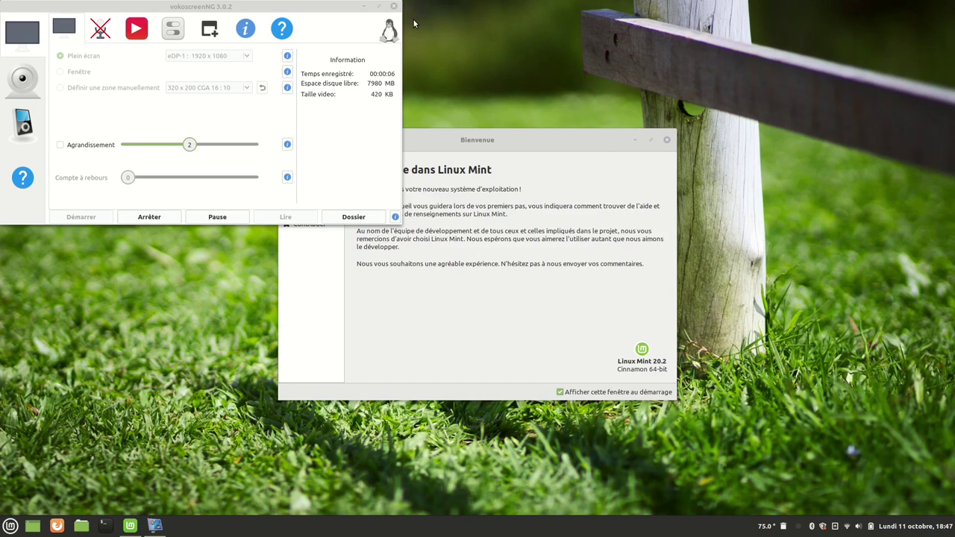
Minimize vokoscreenNG, view the 7 recordings in Nemo's Vidéos folder, then minimize Nemo.
{"action": "left_click", "coordinate": [364, 8]}
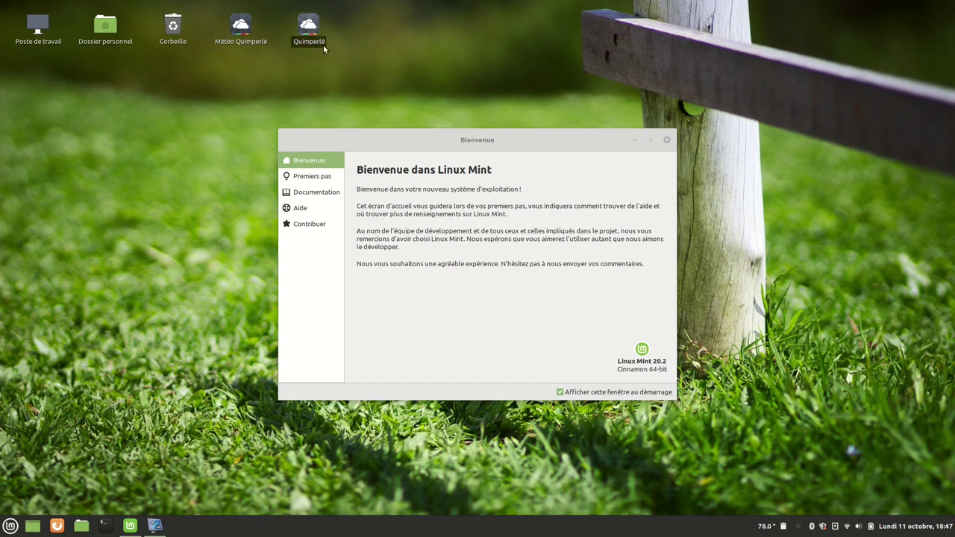
{"action": "left_click", "coordinate": [81, 526]}
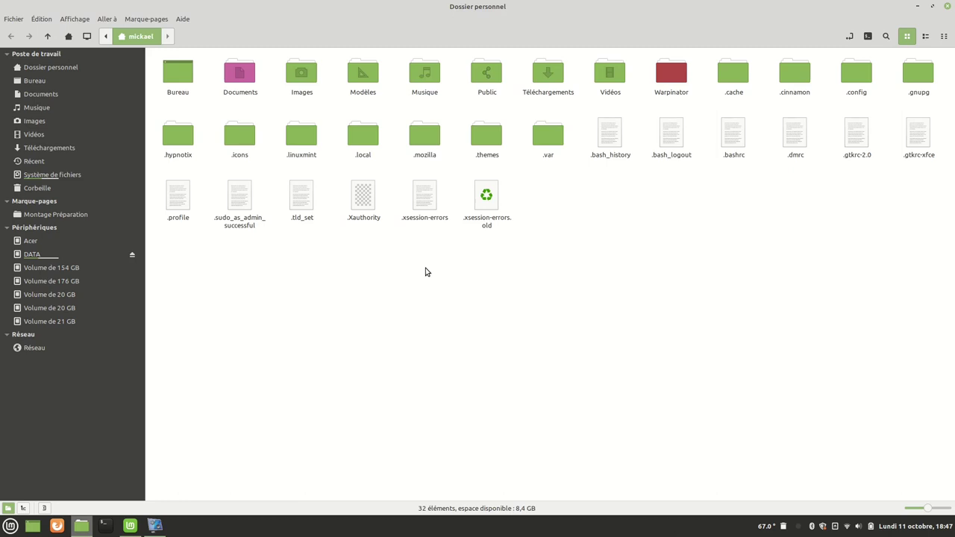
{"action": "double_click", "coordinate": [610, 73]}
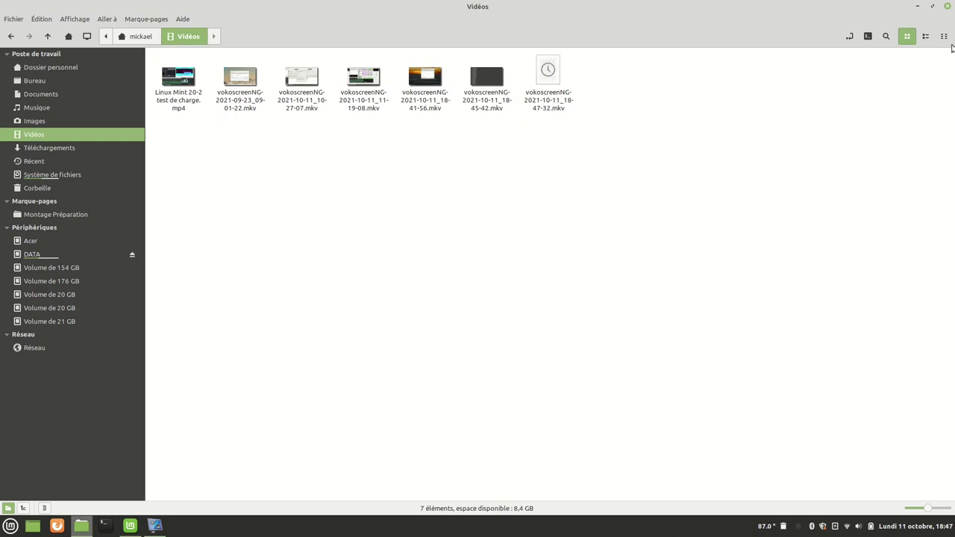
{"action": "left_click", "coordinate": [917, 8]}
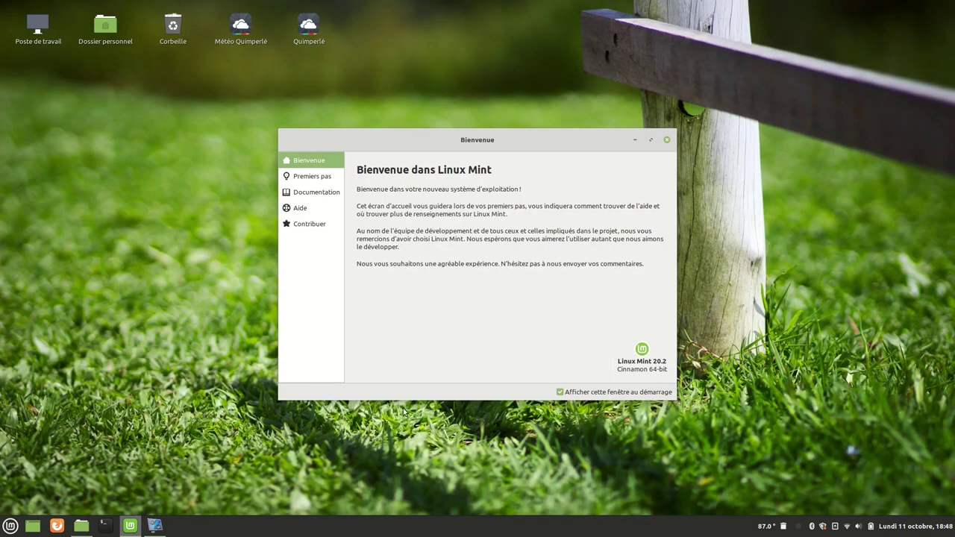
{"action": "left_click", "coordinate": [822, 527]}
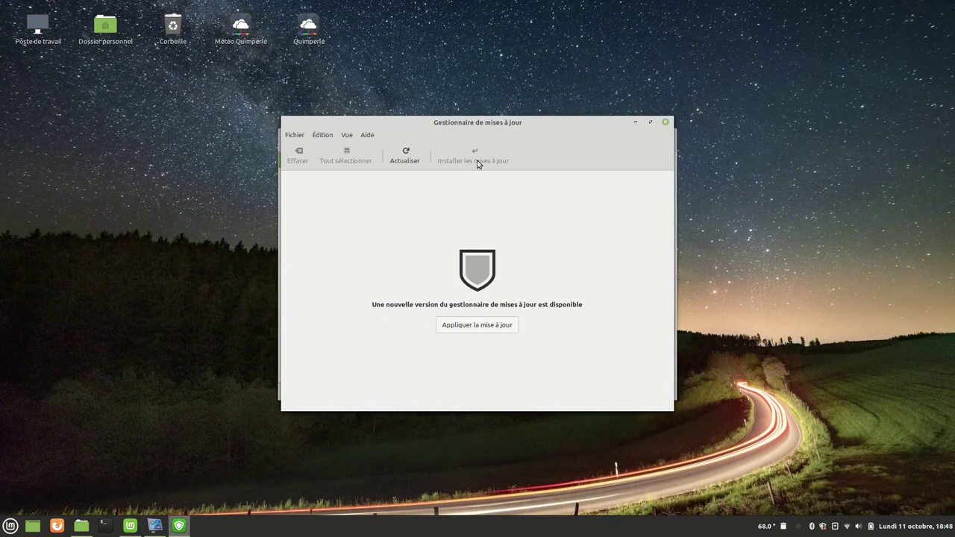
{"action": "mouse_move", "coordinate": [473, 131]}
{"action": "left_mouse_down"}
{"action": "mouse_move", "coordinate": [439, 97]}
{"action": "mouse_move", "coordinate": [479, 118]}
{"action": "mouse_move", "coordinate": [470, 123]}
{"action": "left_mouse_up"}
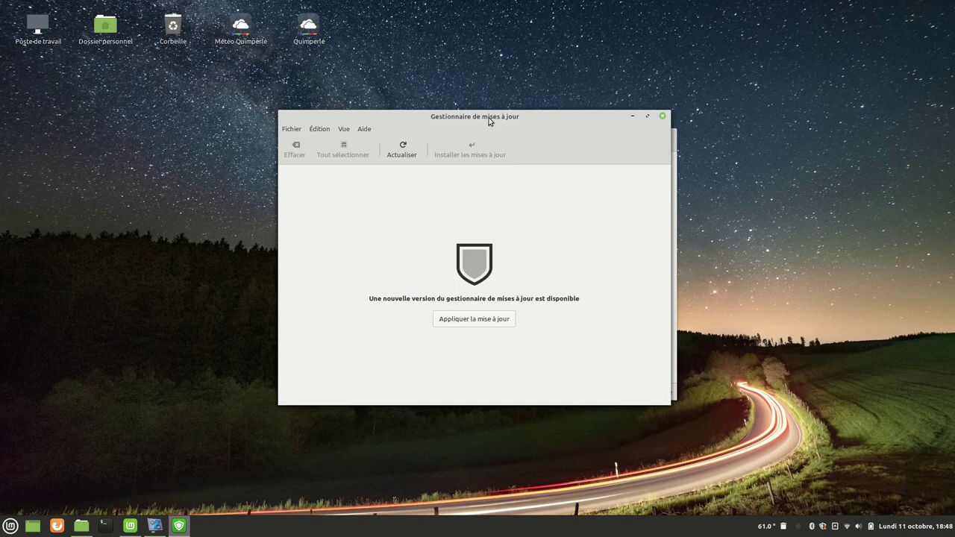
{"action": "left_click_drag", "start_coordinate": [487, 118], "coordinate": [451, 69]}
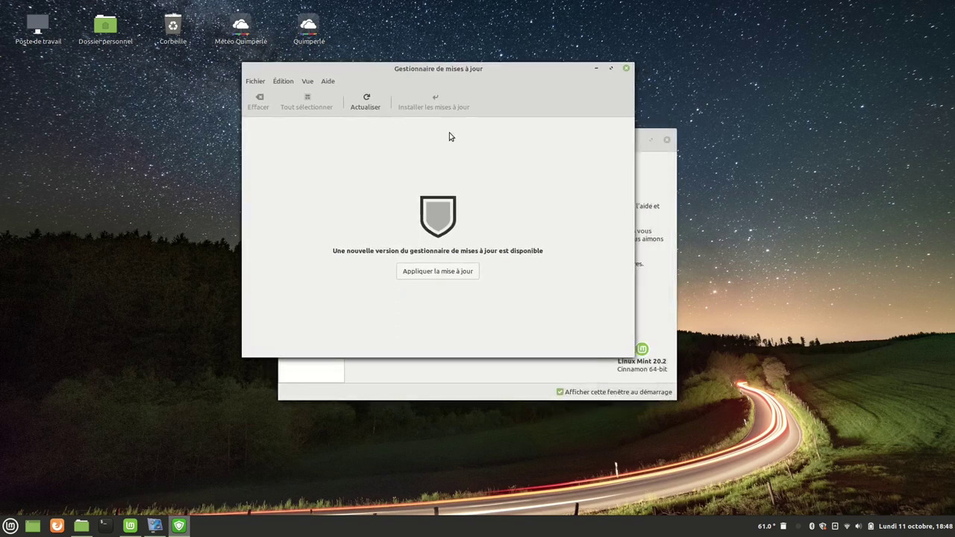
{"action": "left_click", "coordinate": [626, 69]}
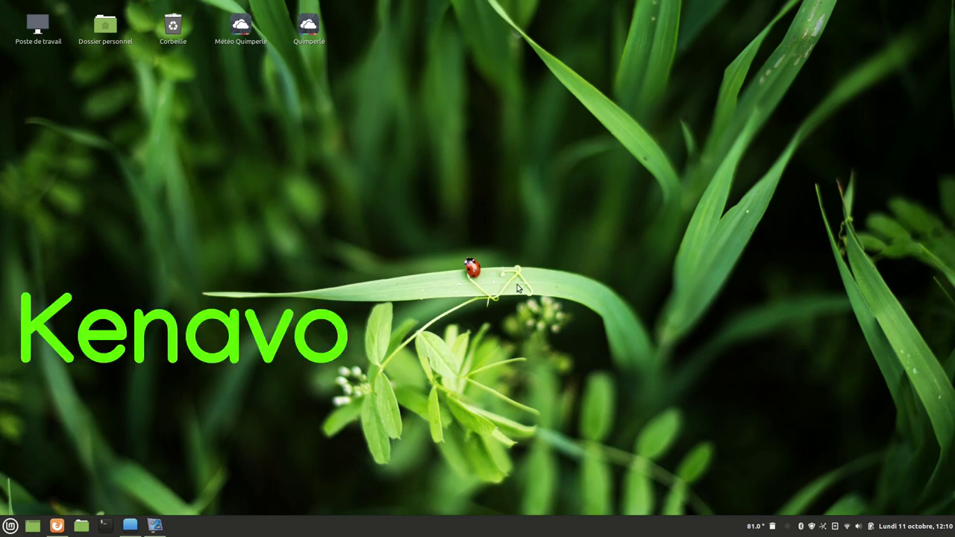
{"action": "right_click", "coordinate": [460, 149]}
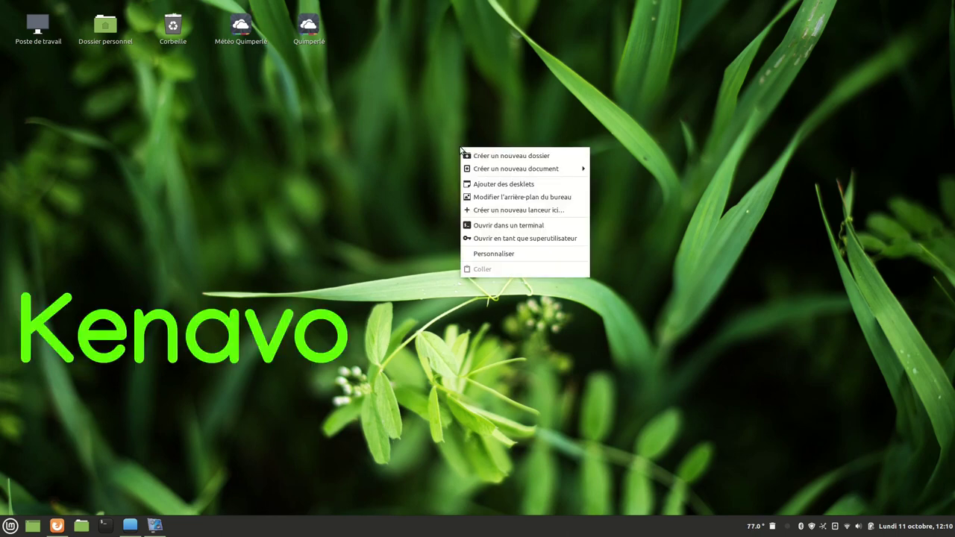
{"action": "left_click", "coordinate": [361, 177]}
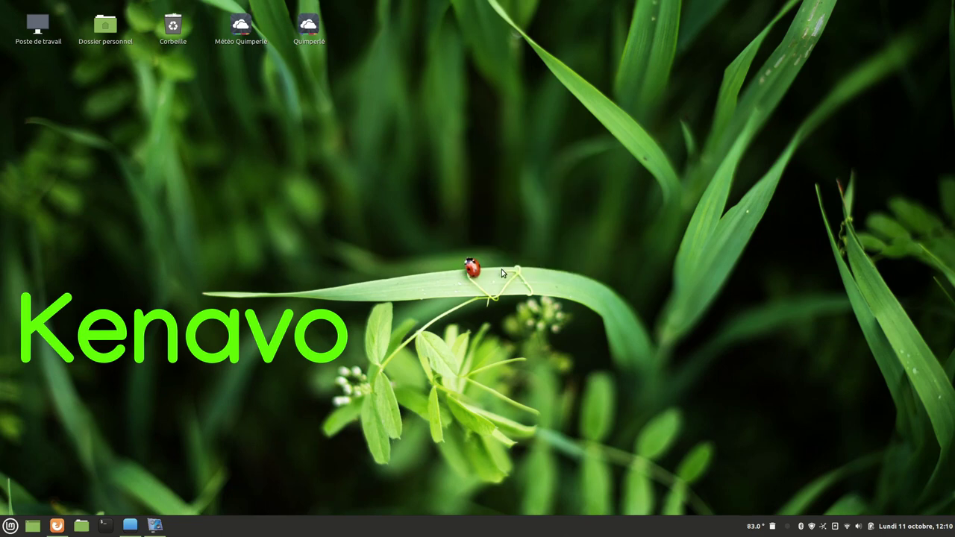